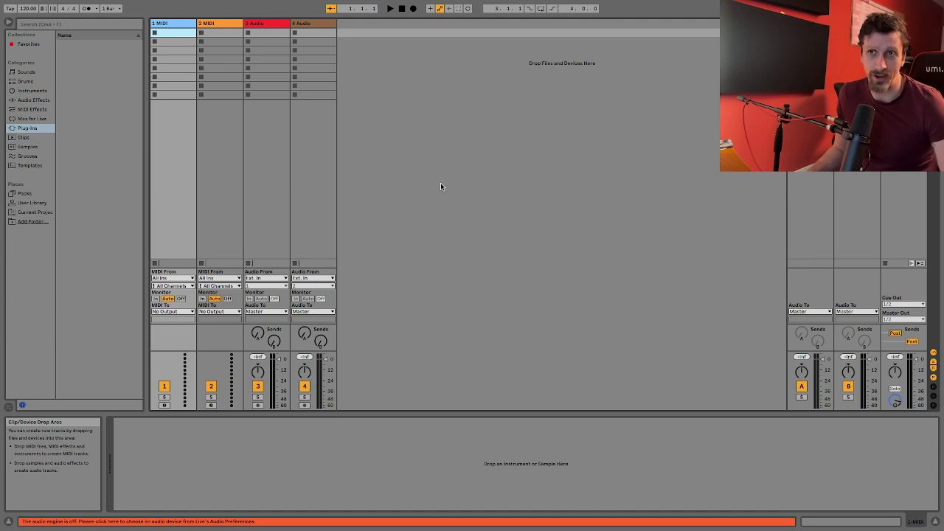
# Open the Audio page of Live's preferences.
pyautogui.click(546, 156)
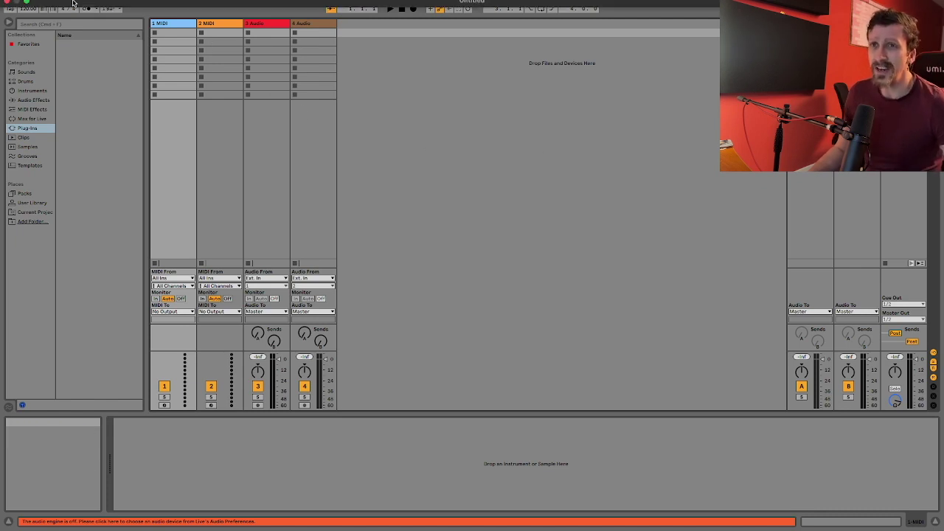
pyautogui.click(32, 5)
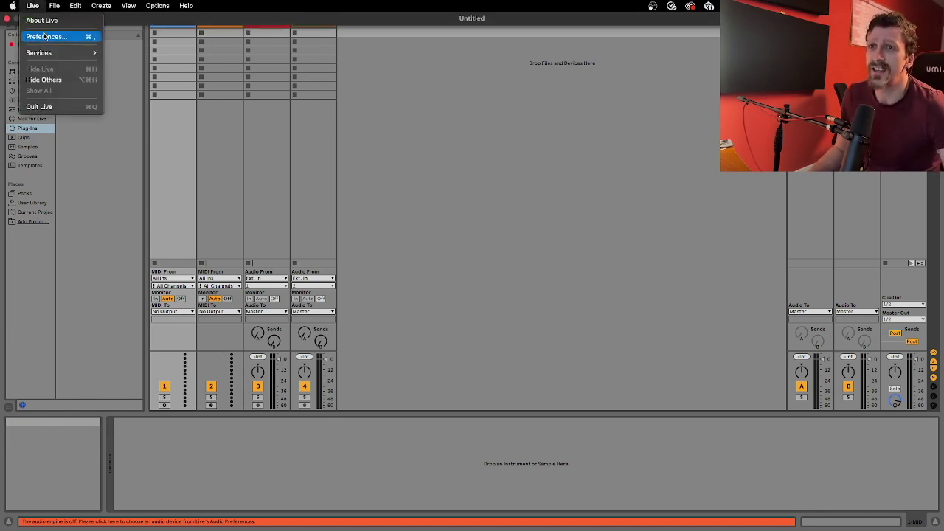
pyautogui.click(45, 36)
pyautogui.click(364, 152)
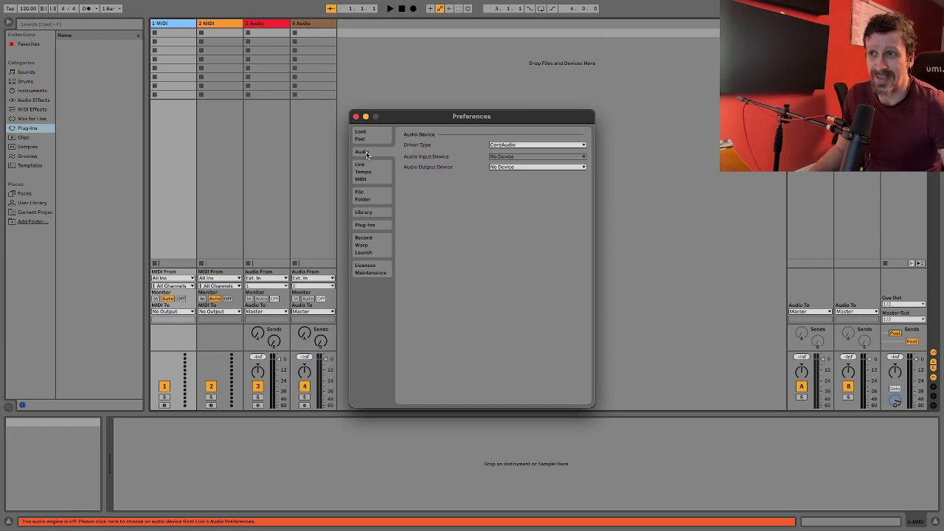
pyautogui.click(517, 172)
pyautogui.click(466, 169)
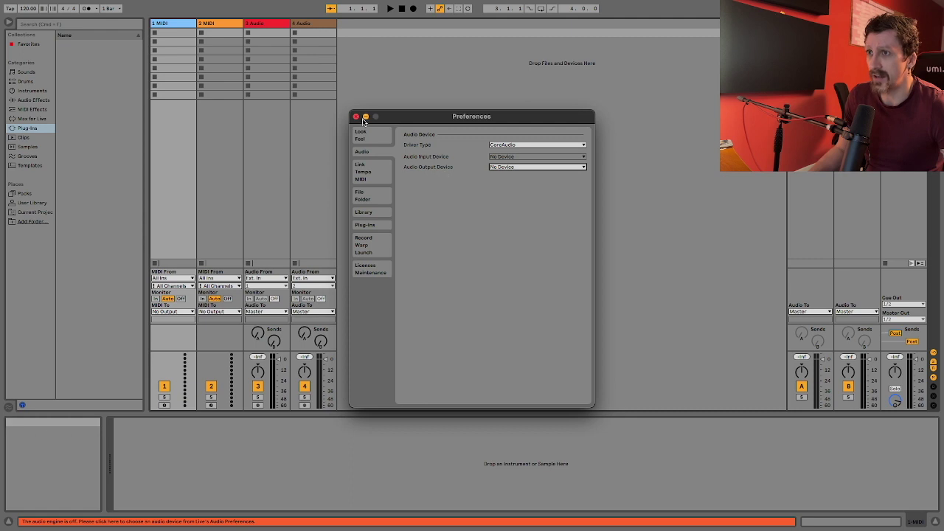
pyautogui.click(365, 154)
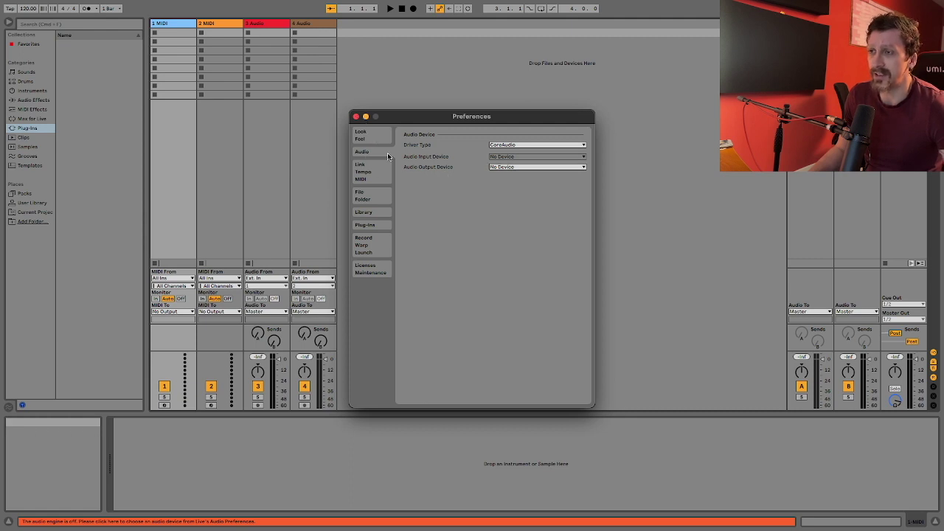
# Set the audio output device to BlackHole 2ch and the audio input device to Komplete Audio 6 MK2.
pyautogui.click(518, 167)
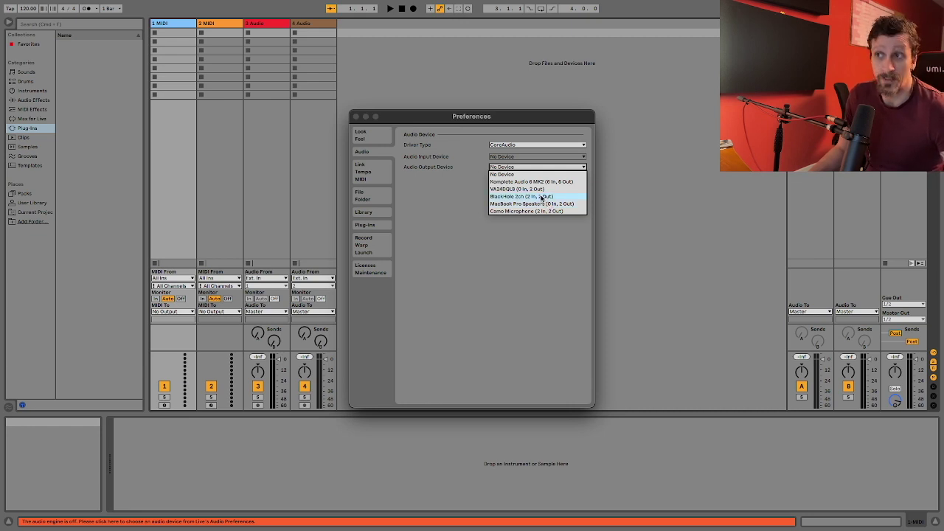
pyautogui.click(540, 197)
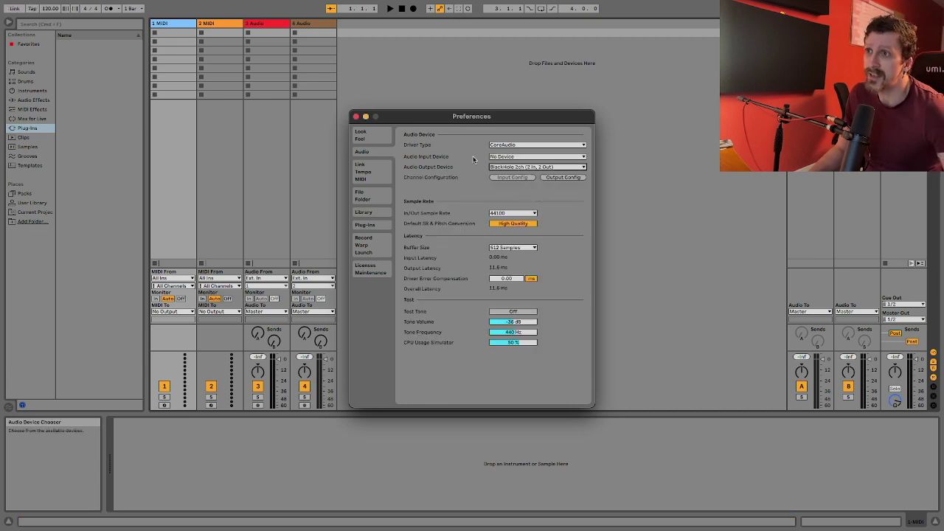
pyautogui.click(540, 158)
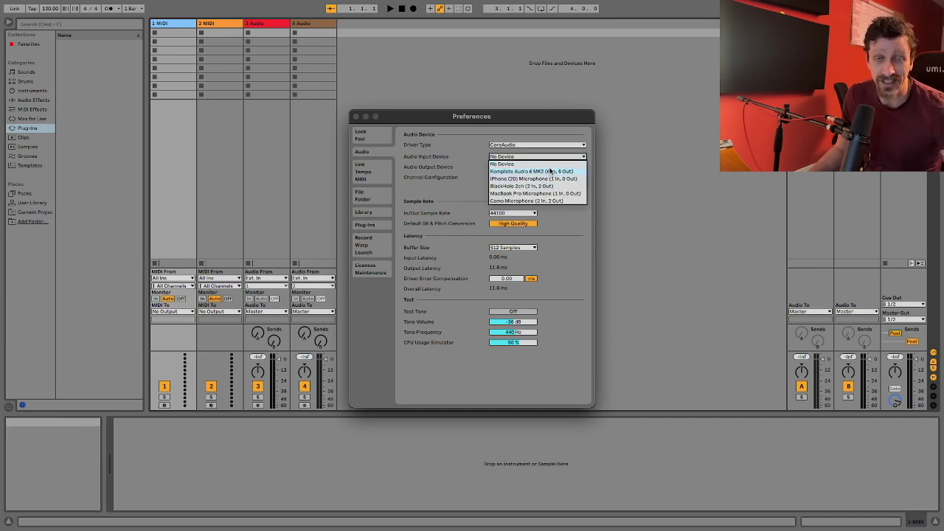
pyautogui.click(551, 171)
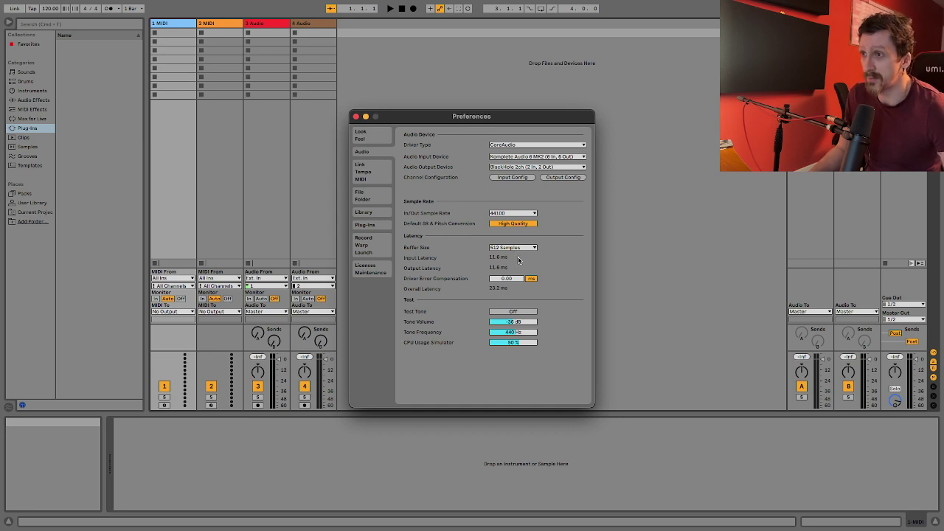
# Look through the available buffer sizes and set the buffer size to 32 samples.
pyautogui.click(519, 250)
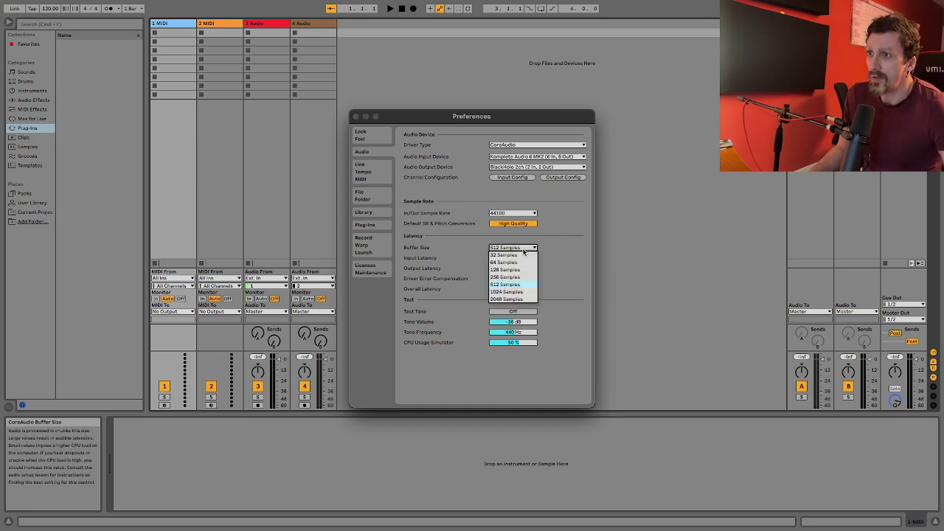
pyautogui.click(564, 247)
pyautogui.click(526, 250)
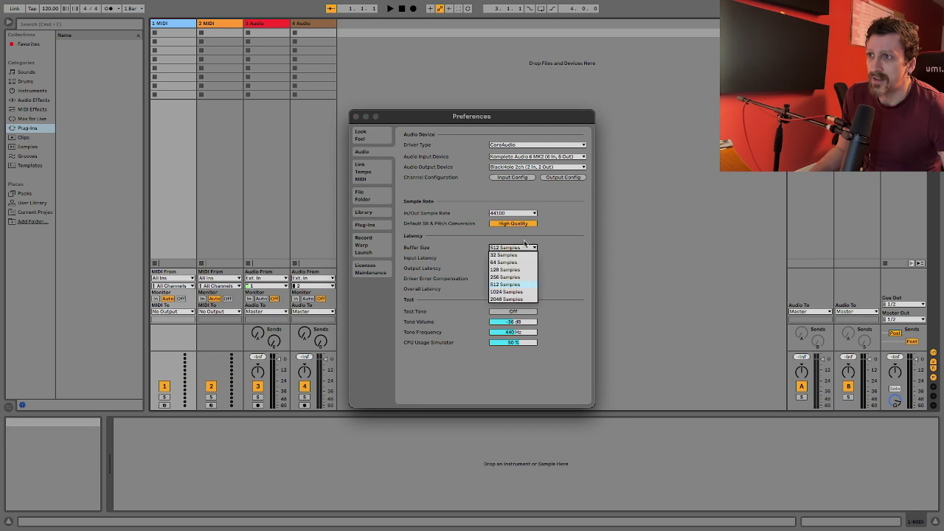
pyautogui.click(558, 267)
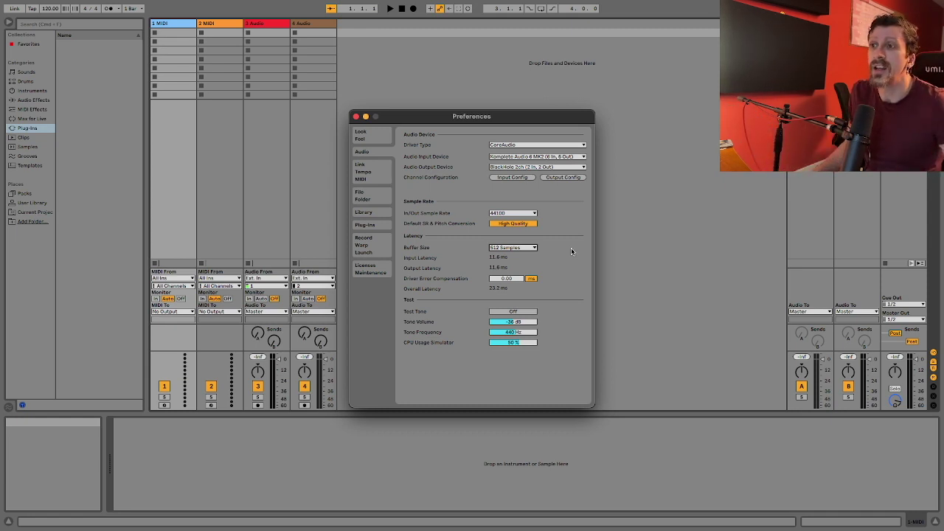
pyautogui.click(518, 247)
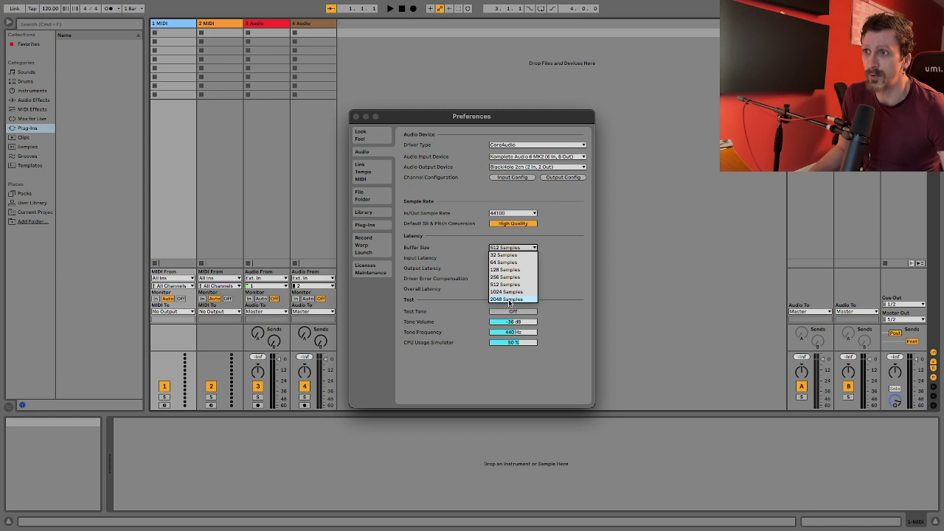
pyautogui.click(516, 256)
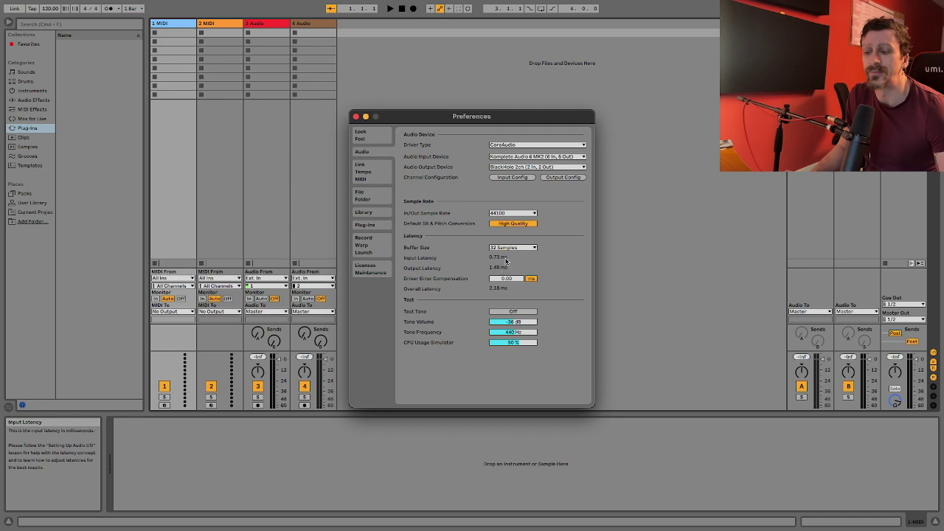
# Try a buffer size of 2048 samples and return it to 32 samples.
pyautogui.click(514, 248)
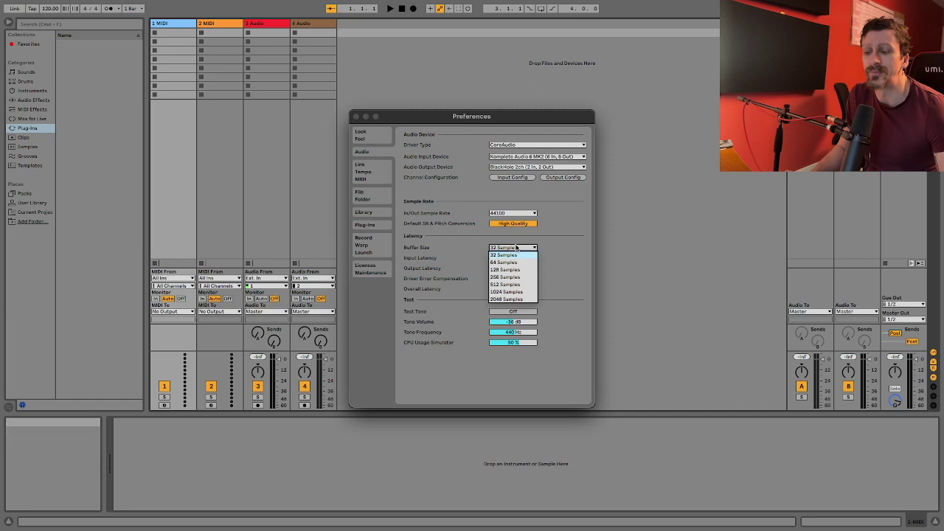
pyautogui.click(519, 301)
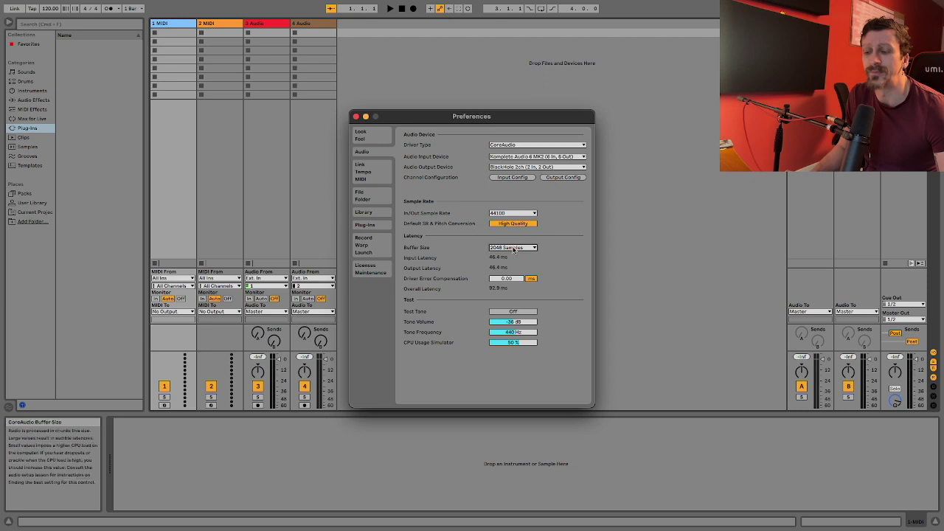
pyautogui.click(513, 248)
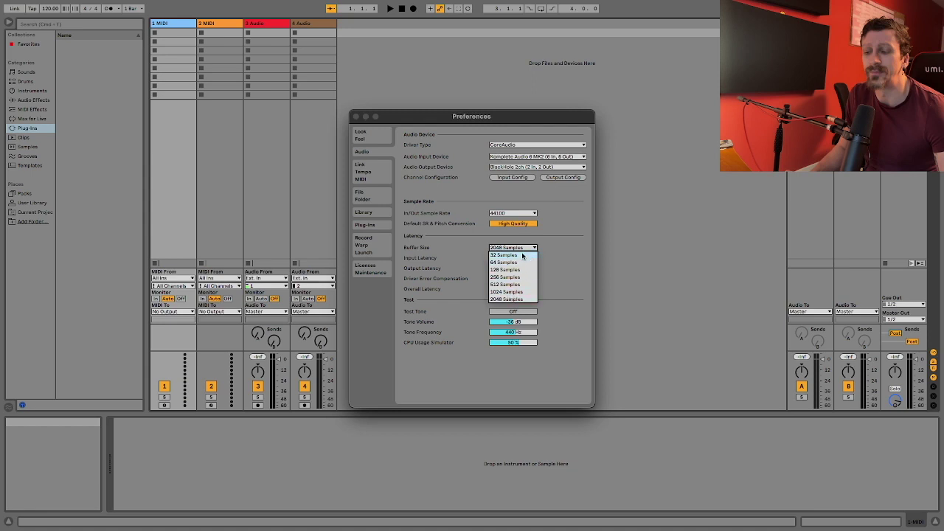
pyautogui.click(522, 255)
pyautogui.click(524, 248)
pyautogui.click(523, 255)
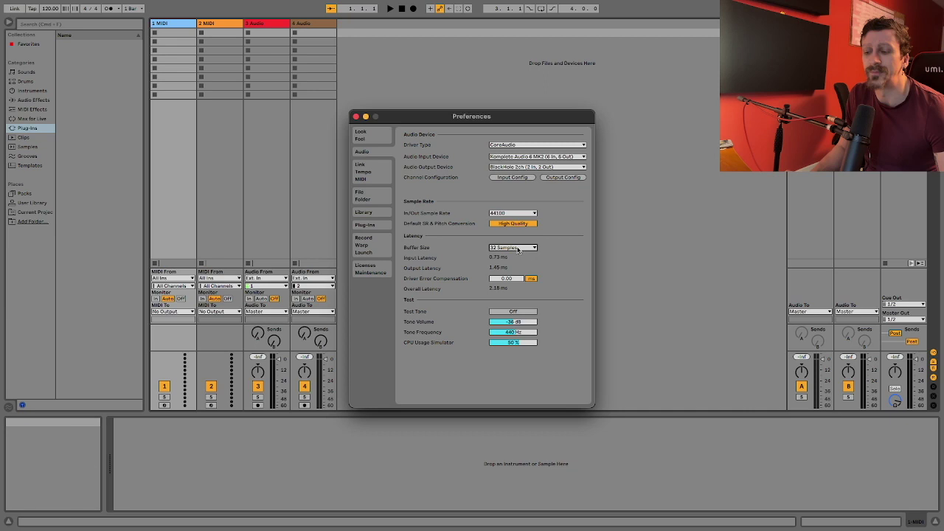
# Change the buffer size to 512 samples to compare the latency.
pyautogui.click(519, 249)
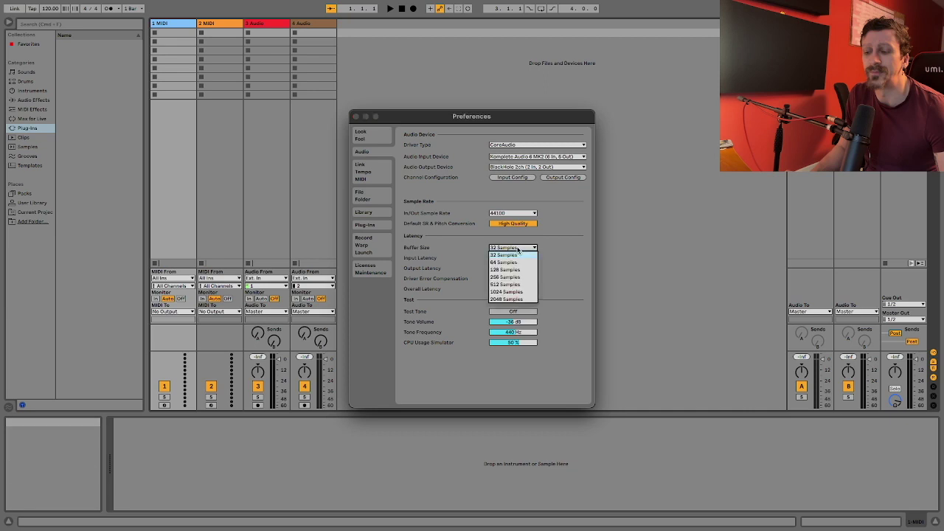
pyautogui.click(516, 284)
pyautogui.click(516, 249)
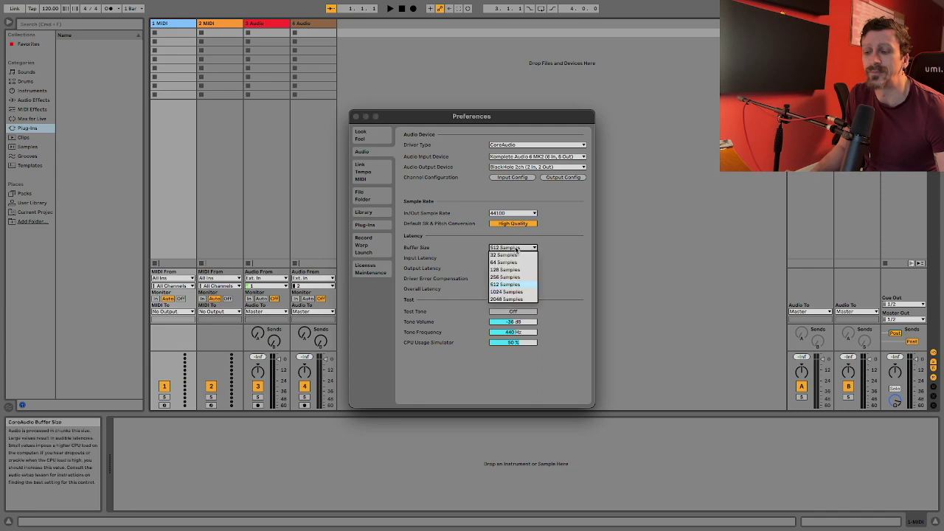
pyautogui.click(516, 276)
pyautogui.click(509, 249)
pyautogui.click(507, 278)
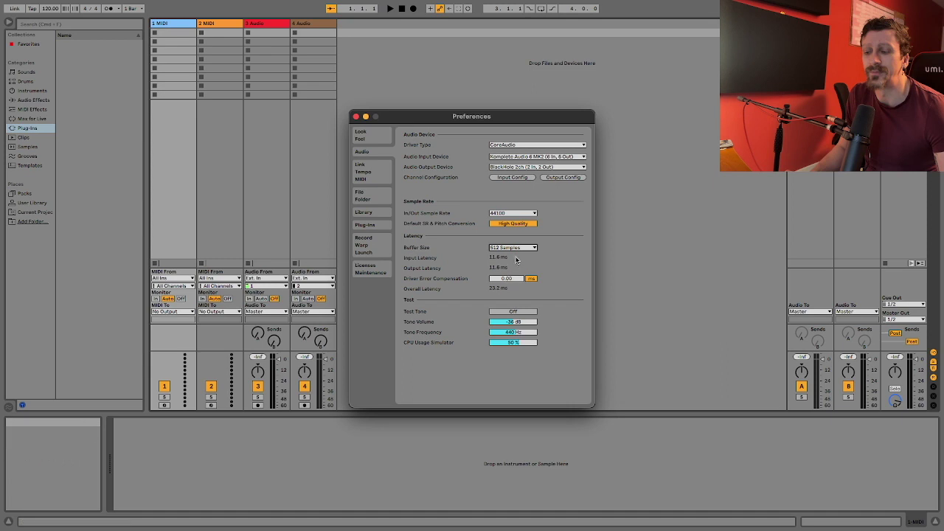
# Set the buffer size to 2048 samples.
pyautogui.click(519, 249)
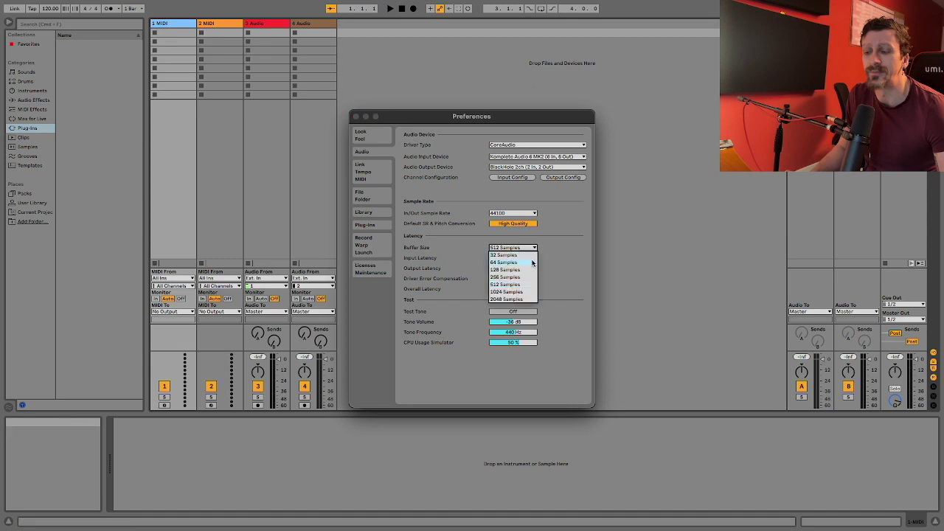
pyautogui.click(518, 300)
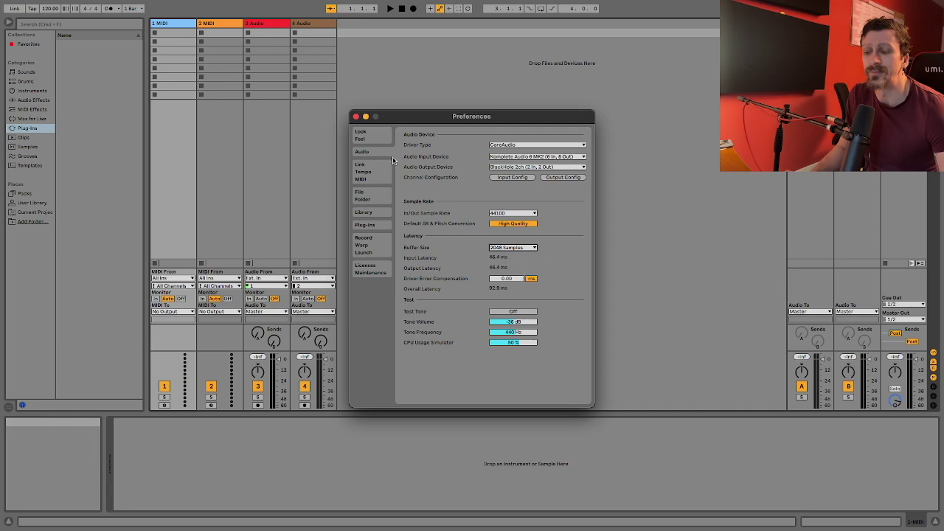
# Change the interface theme to Dark in the Look/Feel preferences.
pyautogui.click(361, 136)
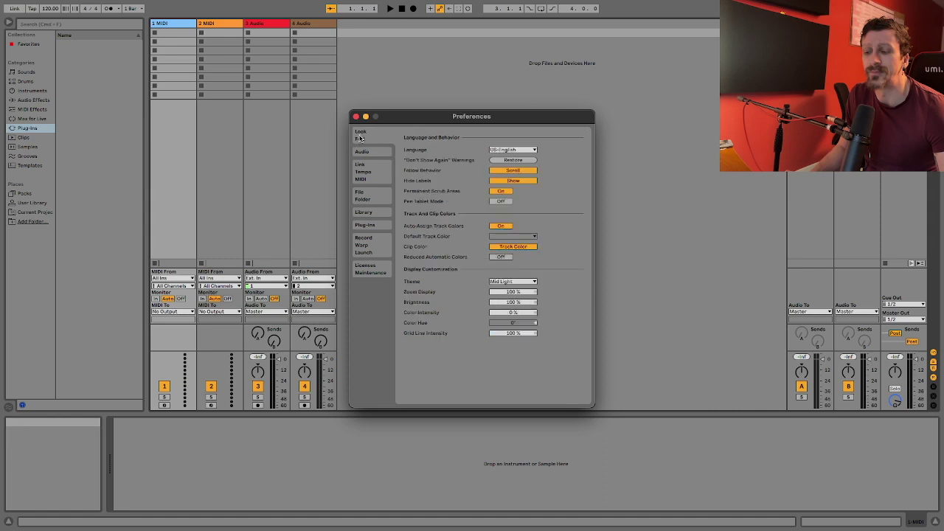
pyautogui.click(531, 282)
pyautogui.click(518, 311)
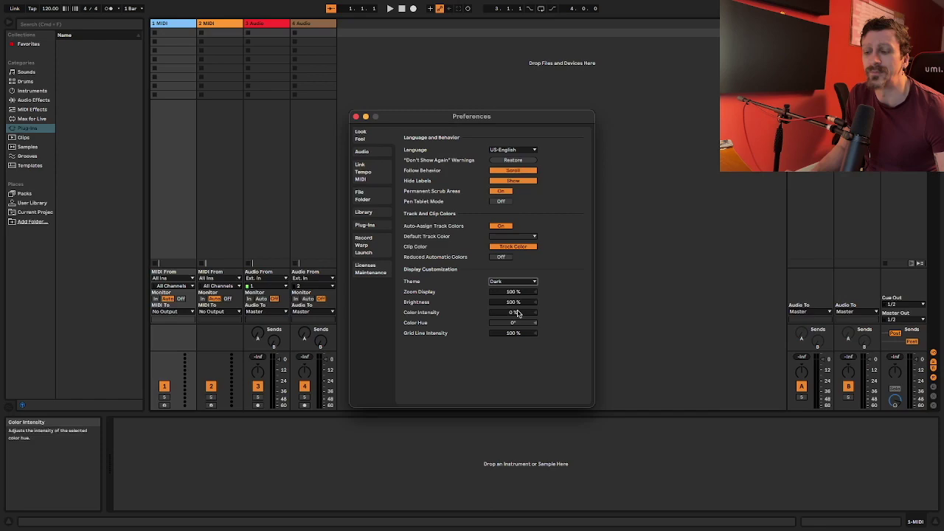
# Try other interface themes, including Live 9, and return to the Dark theme.
pyautogui.click(519, 285)
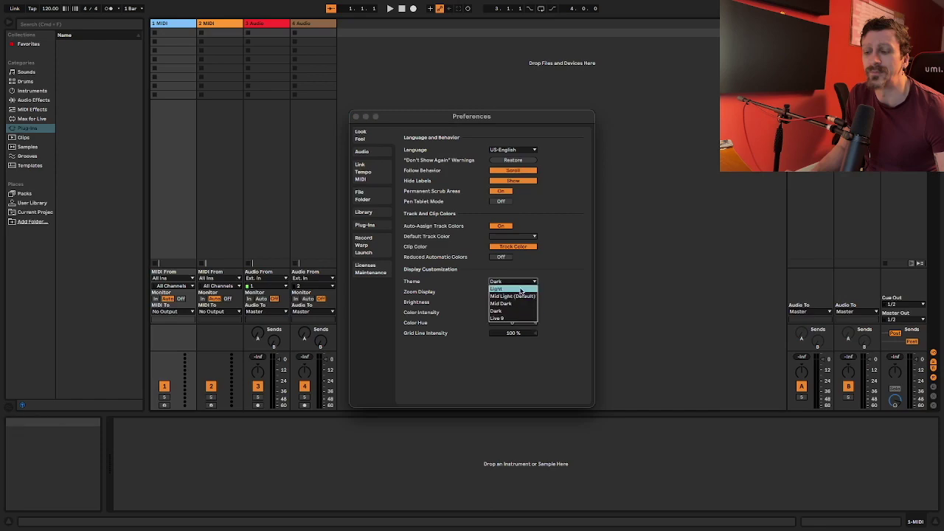
pyautogui.click(522, 283)
pyautogui.click(522, 282)
pyautogui.click(509, 319)
pyautogui.click(520, 287)
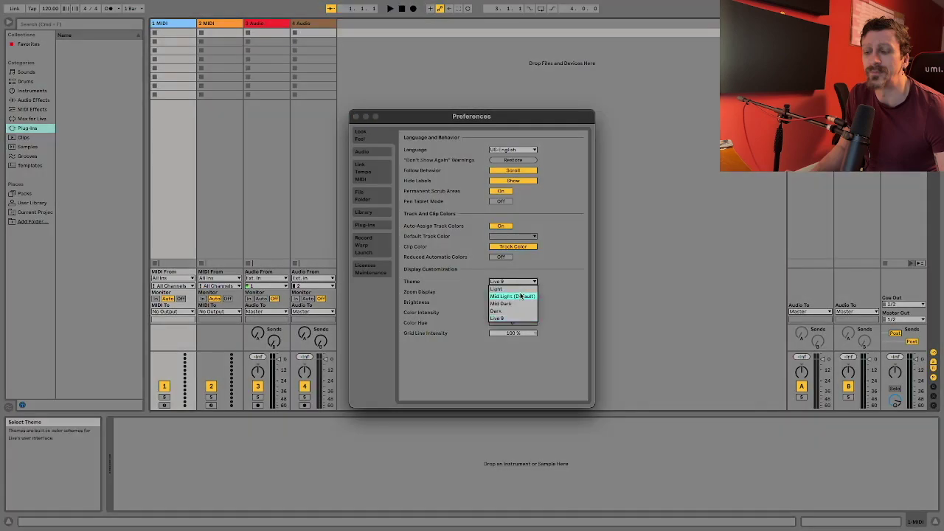
pyautogui.click(515, 313)
pyautogui.click(517, 286)
pyautogui.click(512, 306)
pyautogui.click(510, 284)
pyautogui.click(510, 307)
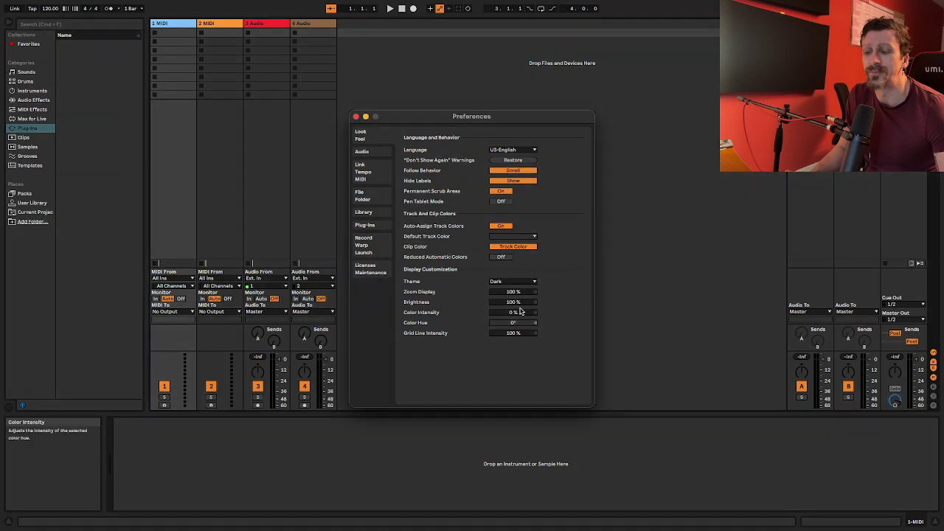
# Try adjusting the theme's color intensity and hue, and reset them to 0.
pyautogui.moveTo(513, 312); pyautogui.dragTo(513, 255)
pyautogui.moveTo(512, 323)
pyautogui.mouseDown()
pyautogui.moveTo(513, 221)
pyautogui.moveTo(519, 315)
pyautogui.mouseUp()
pyautogui.doubleClick(518, 315)
pyautogui.click(566, 296)
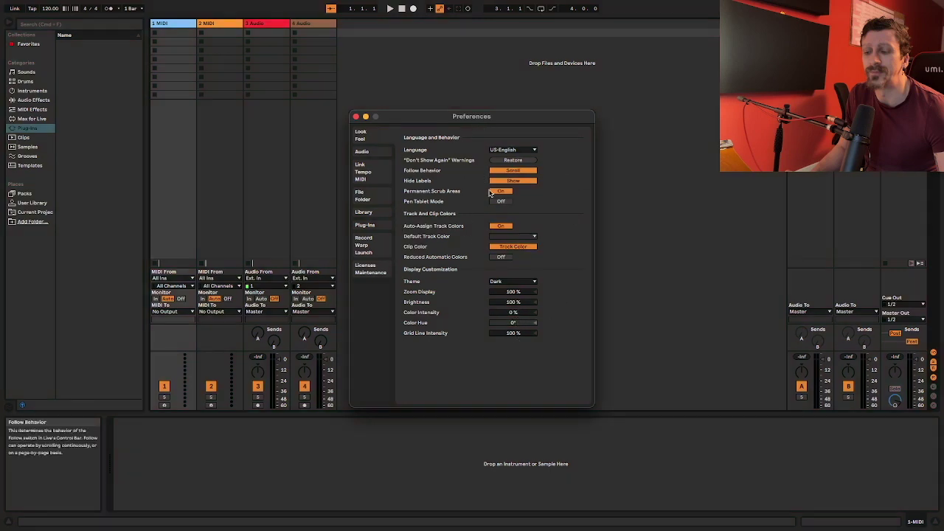
pyautogui.click(536, 237)
# Open the Link/Tempo/MIDI preferences and examine the control surface assignments and MIDI ports.
pyautogui.click(370, 175)
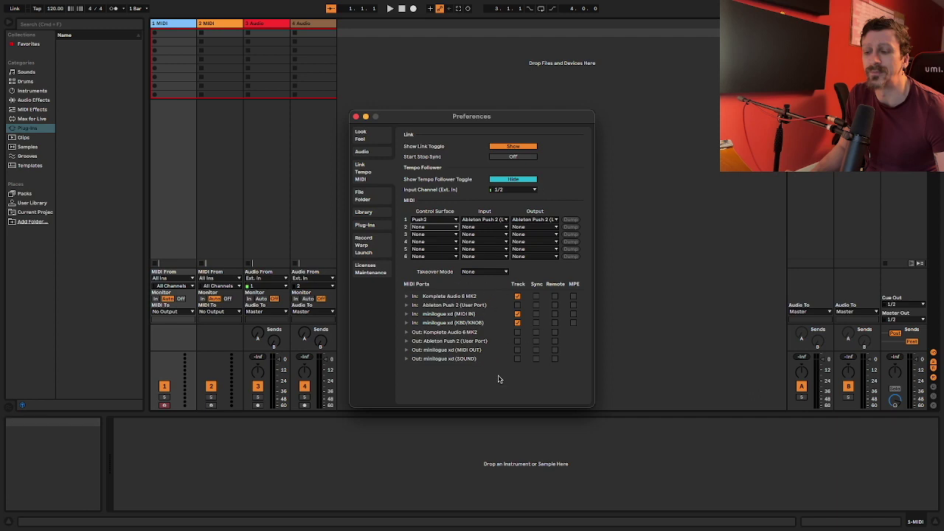
pyautogui.click(443, 227)
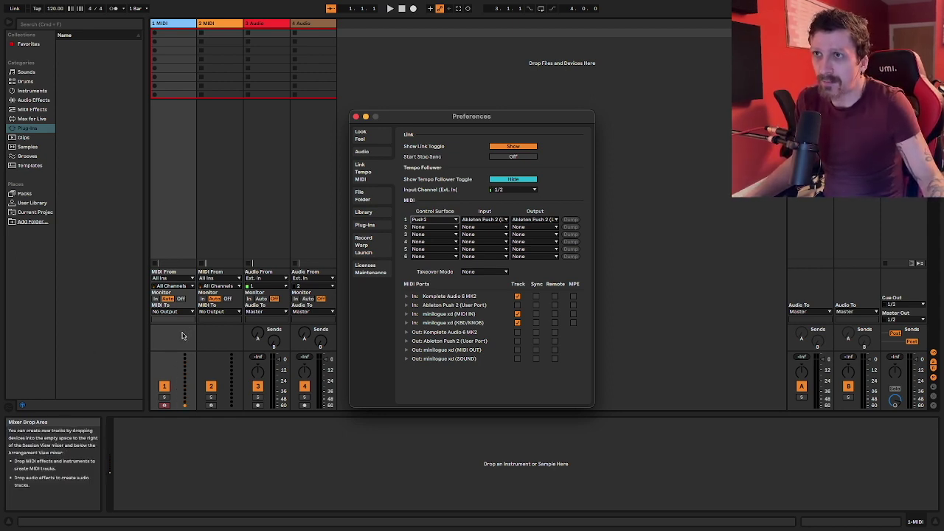
pyautogui.click(180, 21)
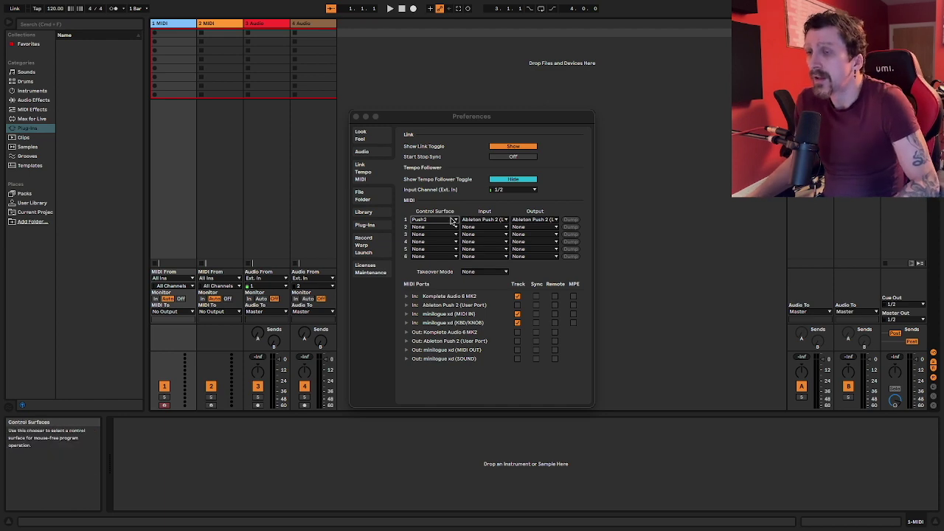
# Review the Look/Feel and Audio preferences and return to the Link/Tempo/MIDI page.
pyautogui.click(378, 135)
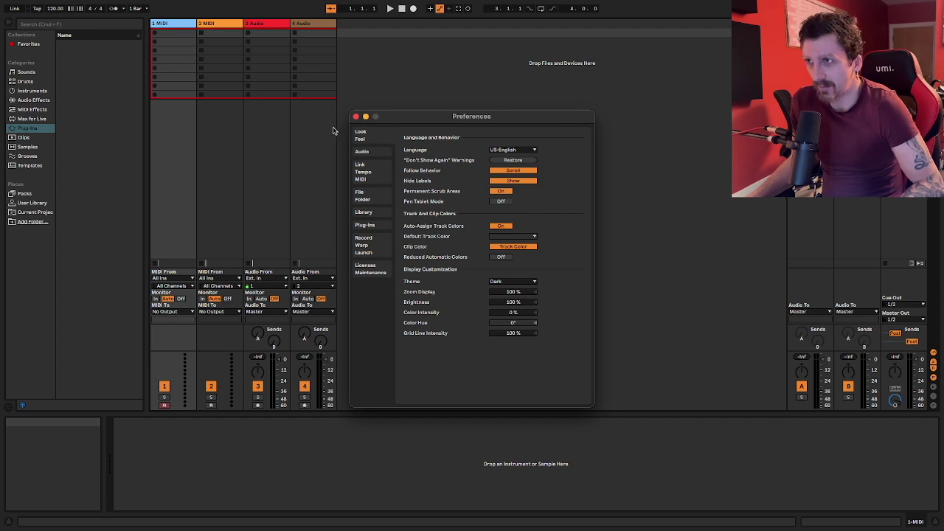
pyautogui.click(365, 152)
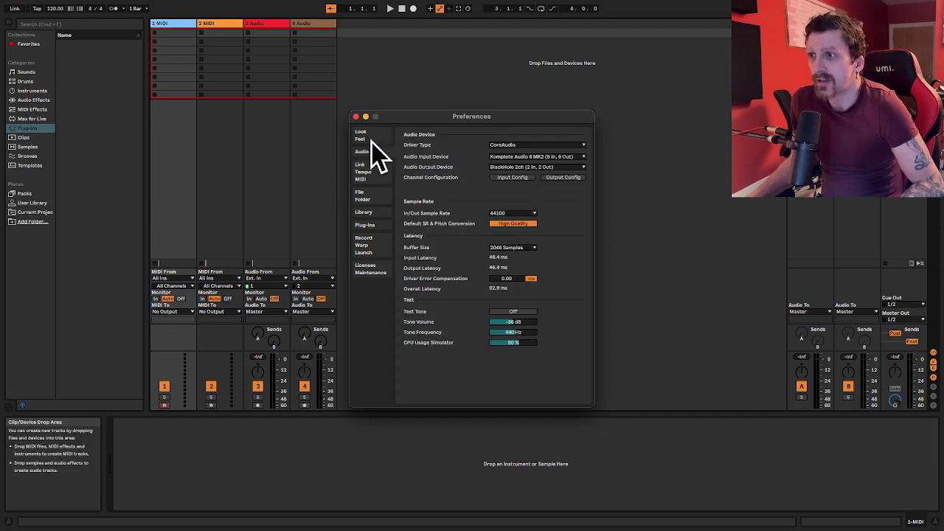
pyautogui.click(361, 169)
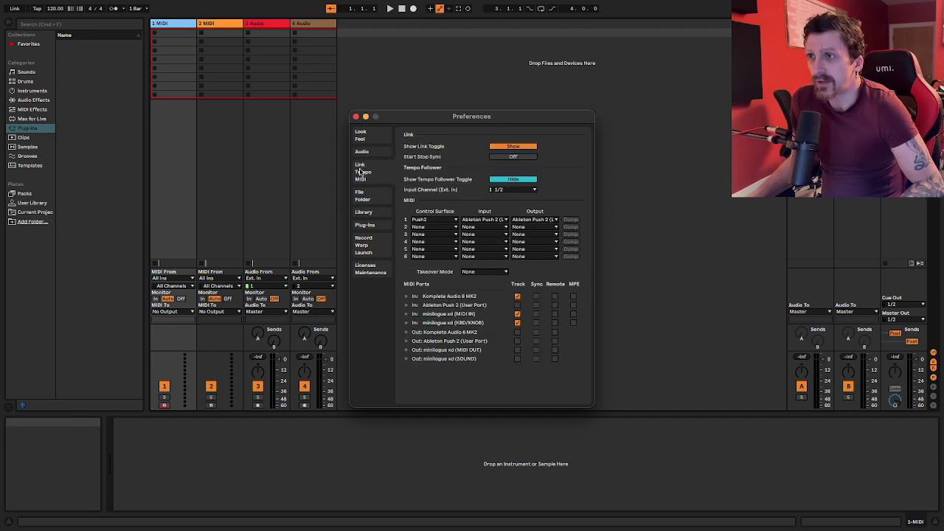
# Review the File/Folder and Library preferences, browse for the User Library location, and reveal that folder in Finder.
pyautogui.click(371, 198)
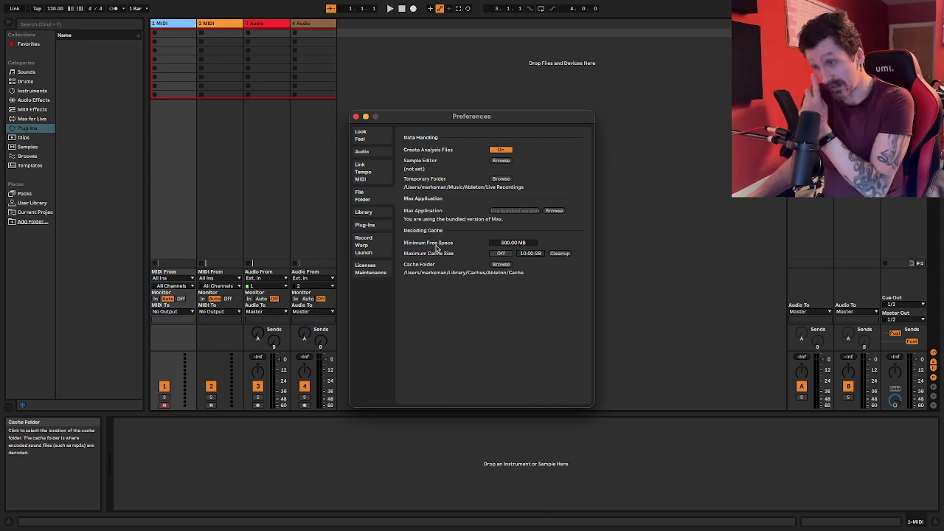
pyautogui.click(374, 214)
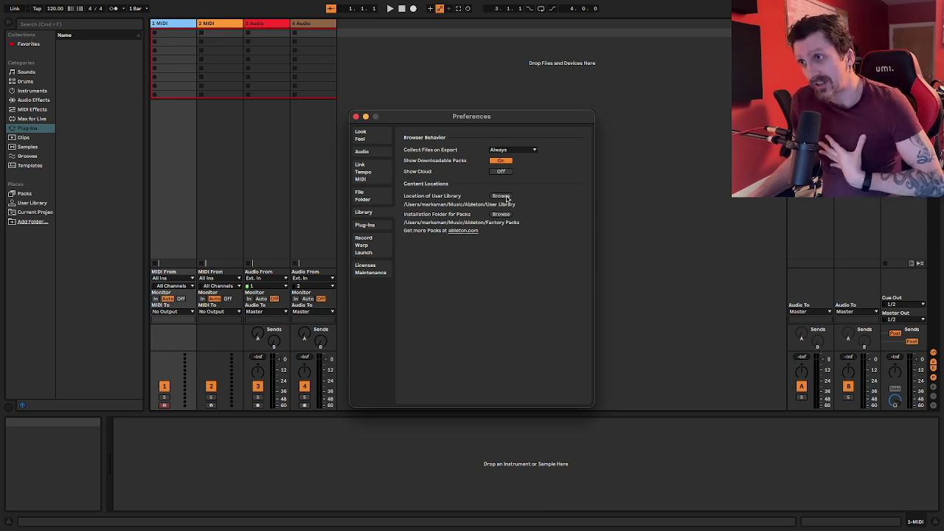
pyautogui.click(505, 197)
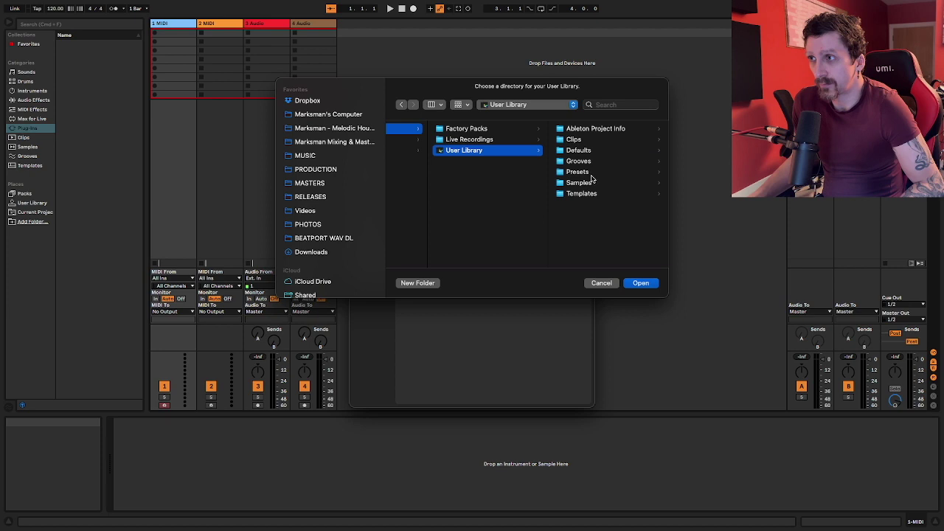
pyautogui.click(590, 173)
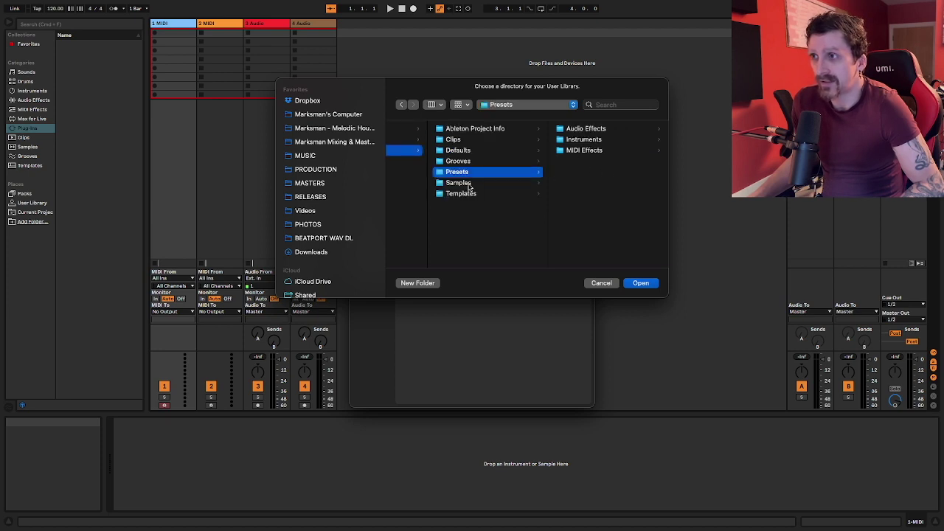
pyautogui.hscroll(-2, 438, 169)
pyautogui.rightClick(410, 151)
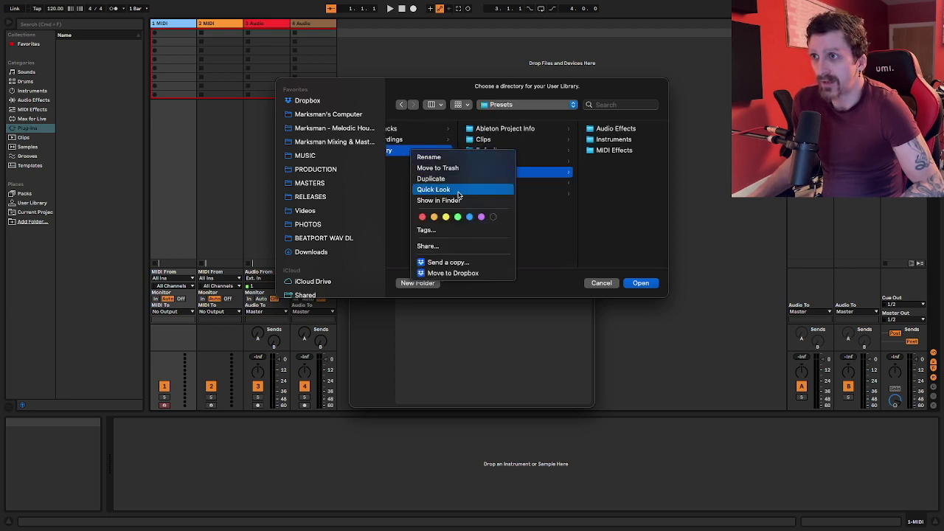
pyautogui.click(455, 201)
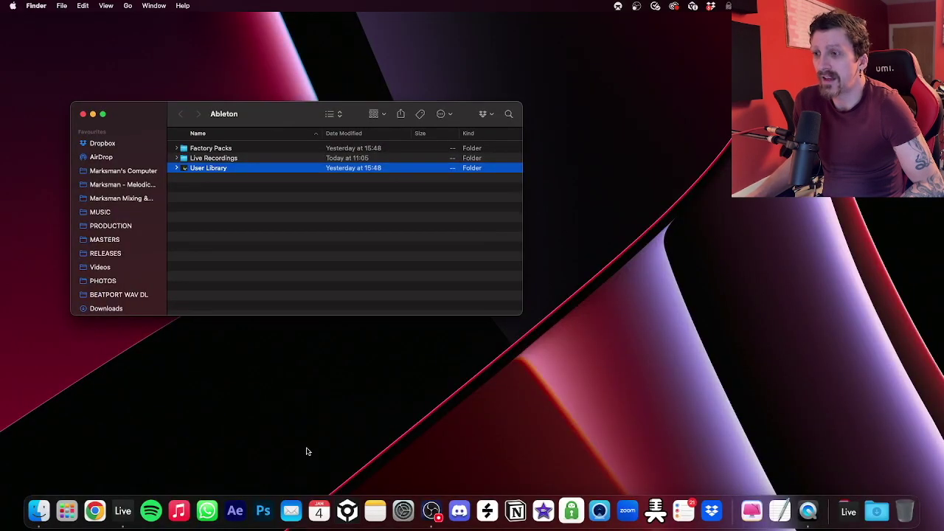
# Open a second Finder window beside the first and browse to the Ableton user presets backup folder that holds the Presets folder.
pyautogui.rightClick(40, 510)
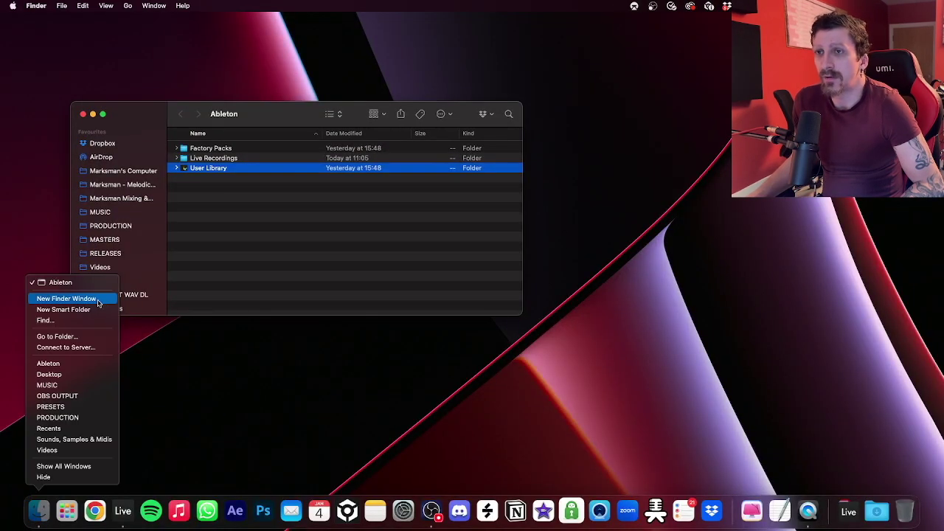
pyautogui.click(96, 301)
pyautogui.moveTo(553, 25); pyautogui.dragTo(579, 154)
pyautogui.click(542, 223)
pyautogui.click(544, 210)
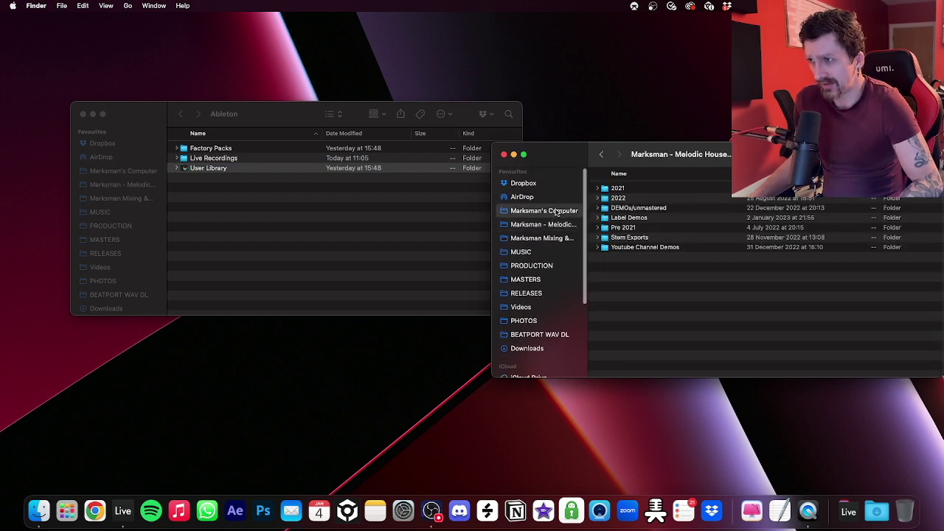
pyautogui.doubleClick(620, 228)
pyautogui.doubleClick(682, 197)
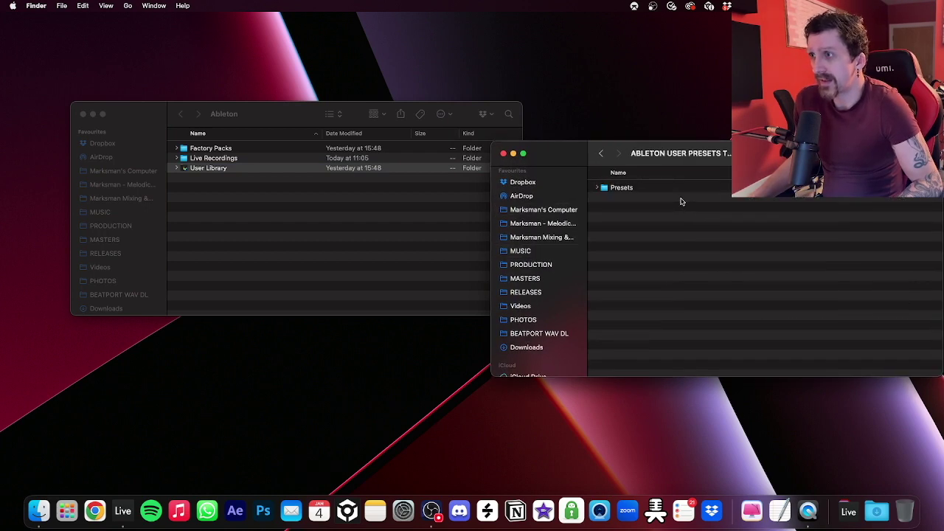
pyautogui.doubleClick(632, 190)
pyautogui.click(600, 153)
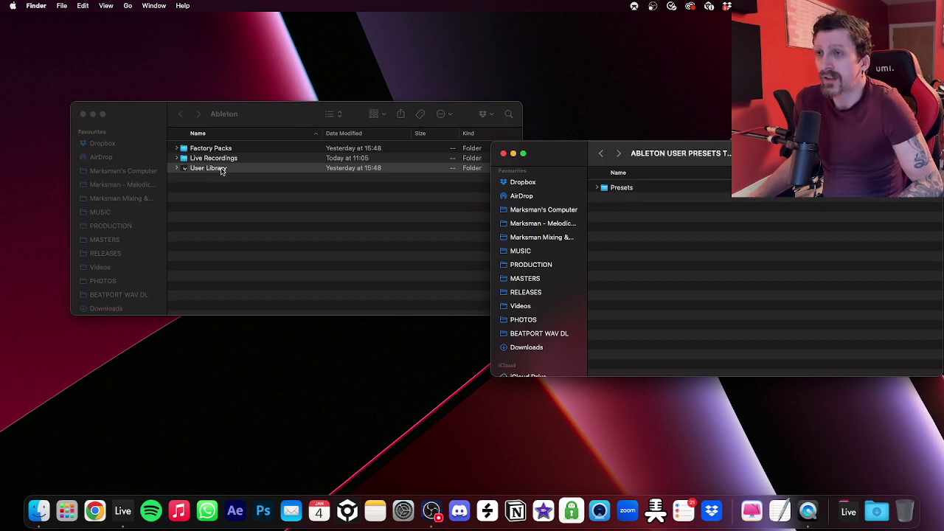
# Copy the backup Presets folder into the User Library, replacing the existing one, and close the Finder windows and directory chooser.
pyautogui.click(208, 169)
pyautogui.doubleClick(217, 168)
pyautogui.click(206, 188)
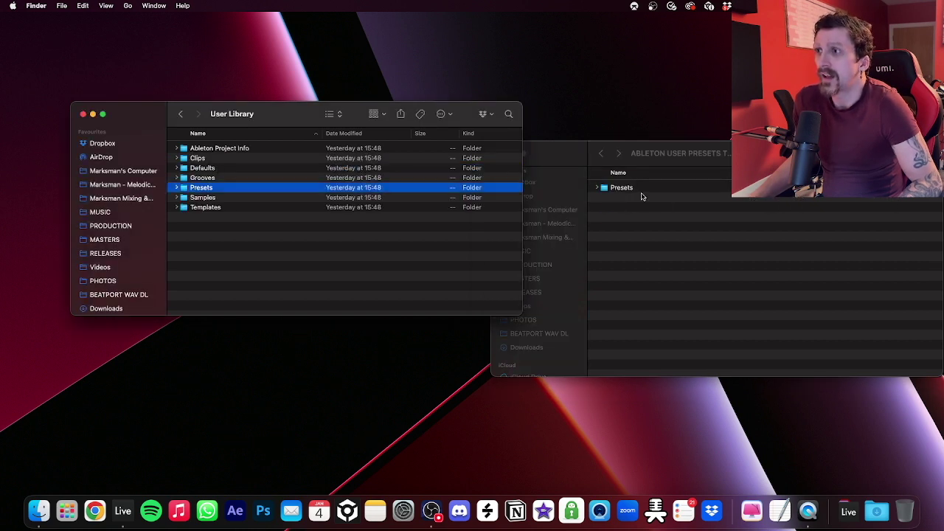
pyautogui.moveTo(637, 191); pyautogui.dragTo(315, 230)
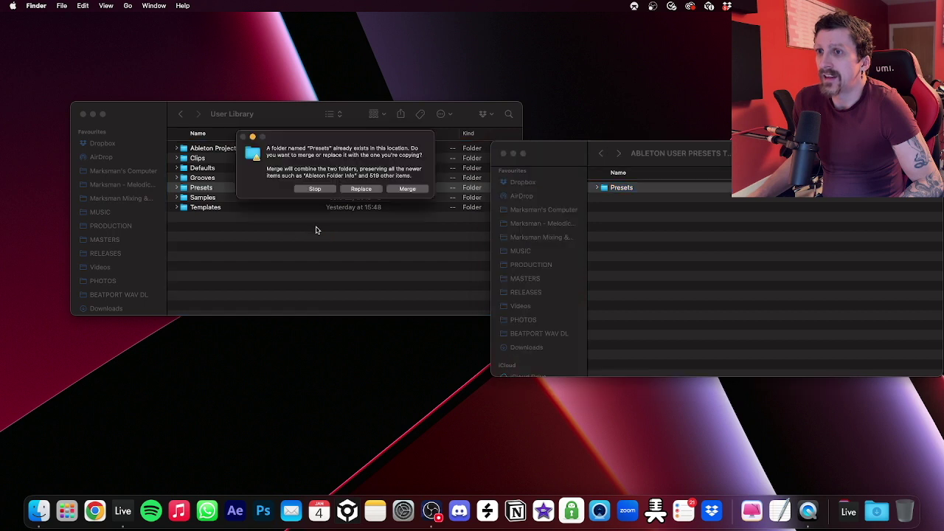
pyautogui.click(360, 189)
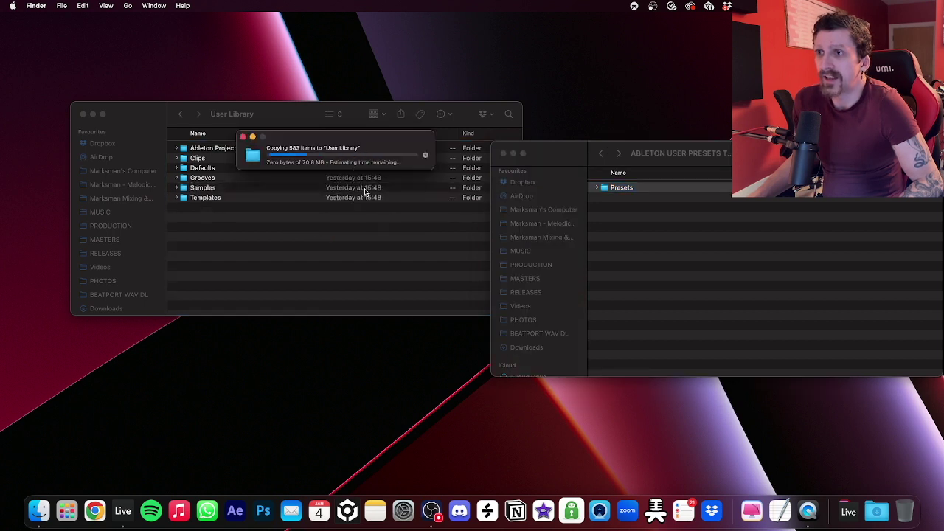
pyautogui.click(503, 153)
pyautogui.click(85, 114)
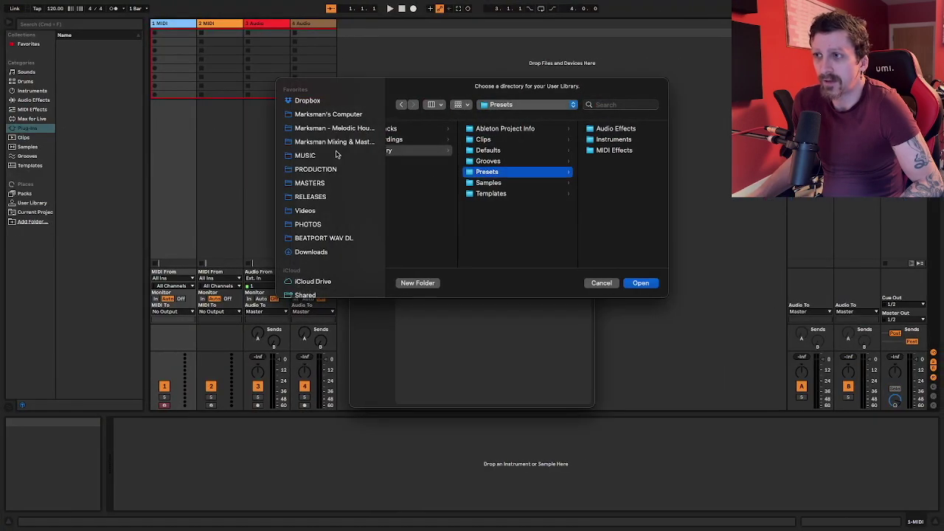
pyautogui.click(601, 283)
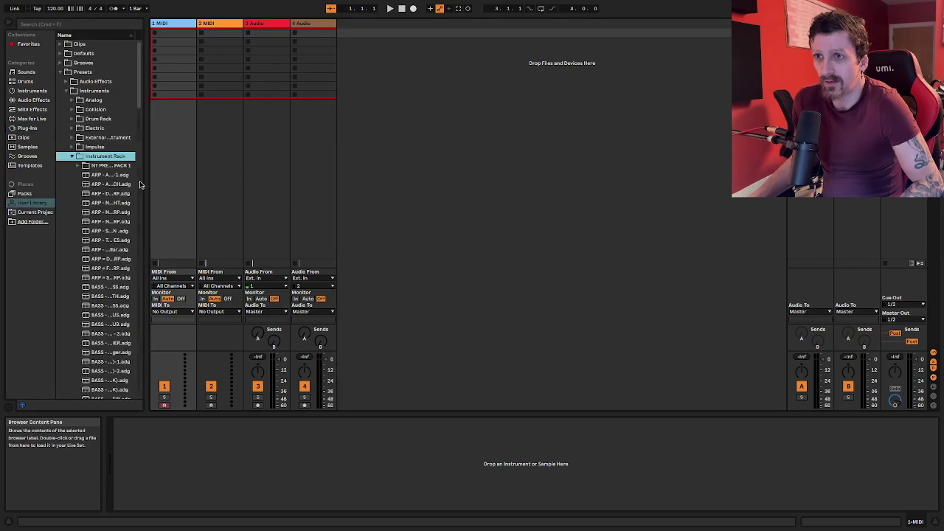
# Widen the browser, look through the User Library's Instrument Rack presets, and collapse the Presets folder.
pyautogui.moveTo(142, 177); pyautogui.dragTo(379, 162)
pyautogui.scroll(-10, 257, 200)
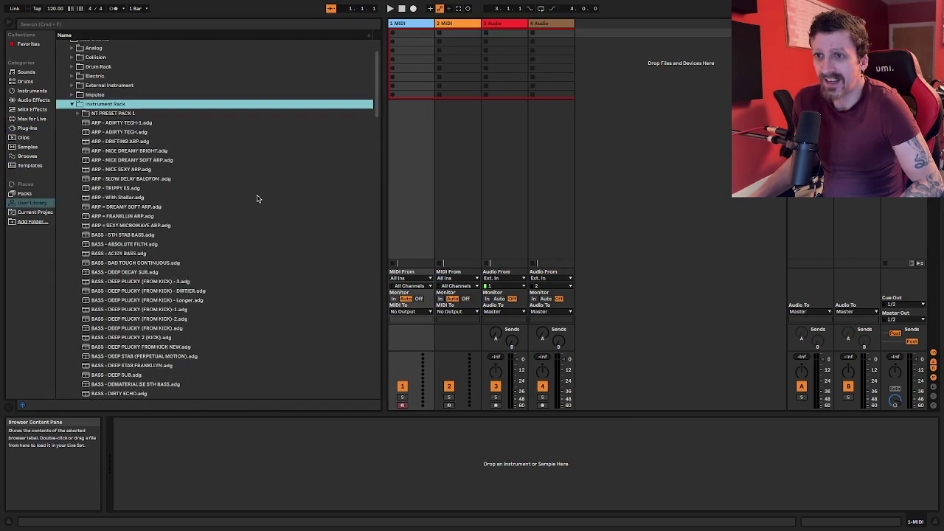
pyautogui.scroll(-5, 256, 199)
pyautogui.scroll(20, 258, 199)
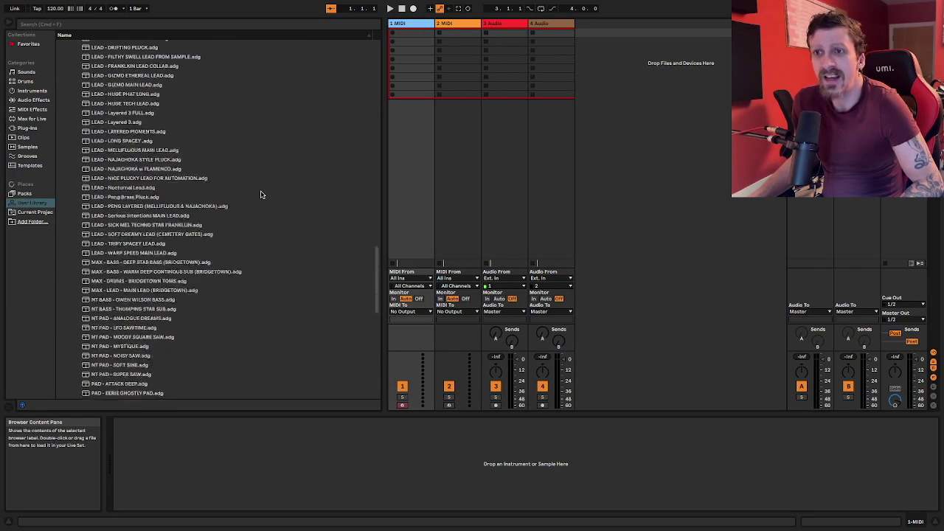
pyautogui.click(71, 156)
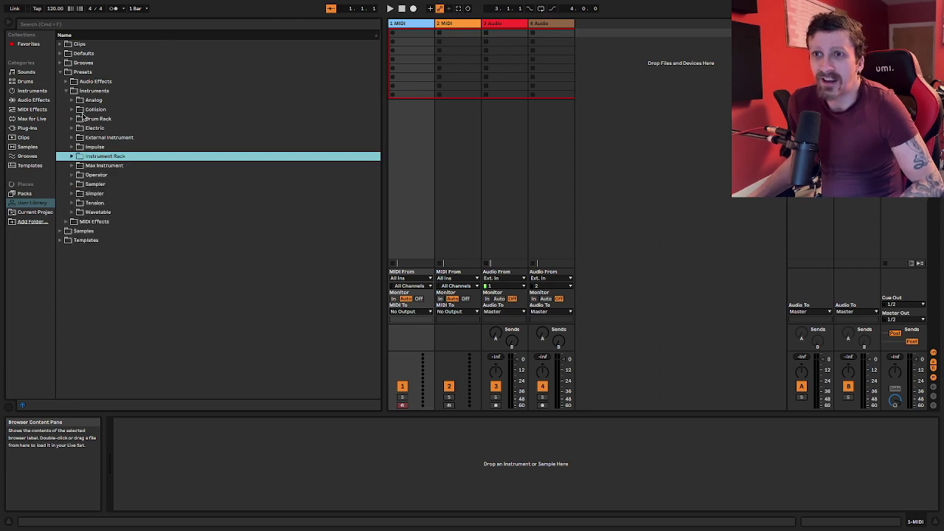
pyautogui.click(61, 72)
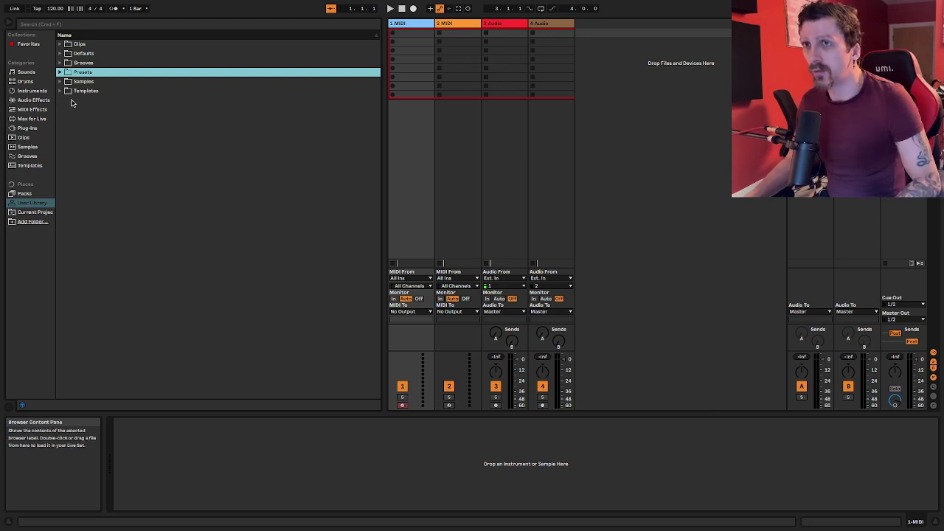
# Reopen the preferences to check the Library content locations, and close them again.
pyautogui.click(32, 6)
pyautogui.click(45, 37)
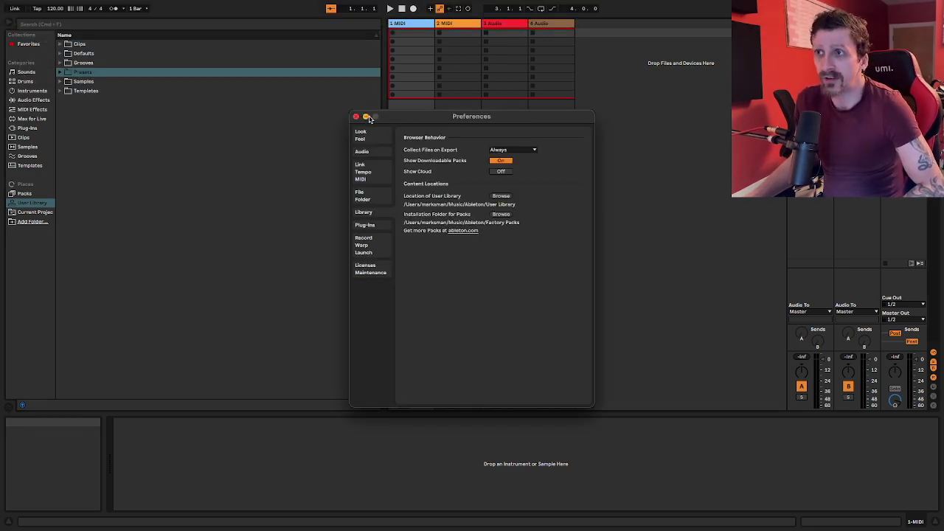
pyautogui.click(355, 117)
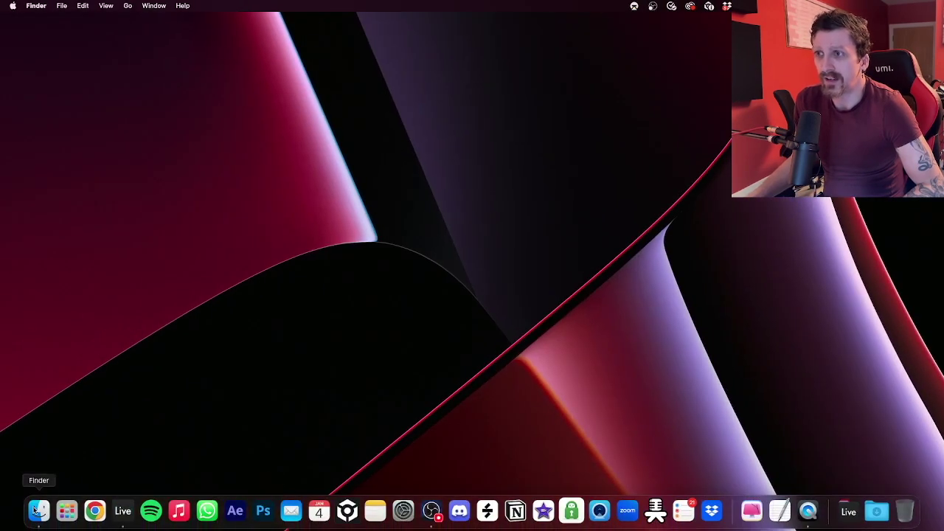
# In Finder, go to the Other Packs folder inside Ableton Packs and open all of its pack files at once.
pyautogui.click(35, 511)
pyautogui.click(361, 233)
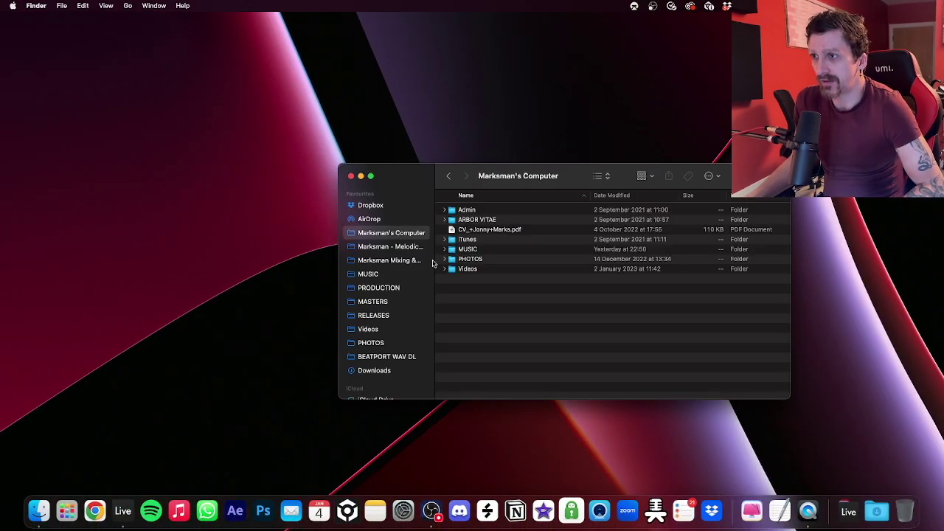
pyautogui.click(516, 319)
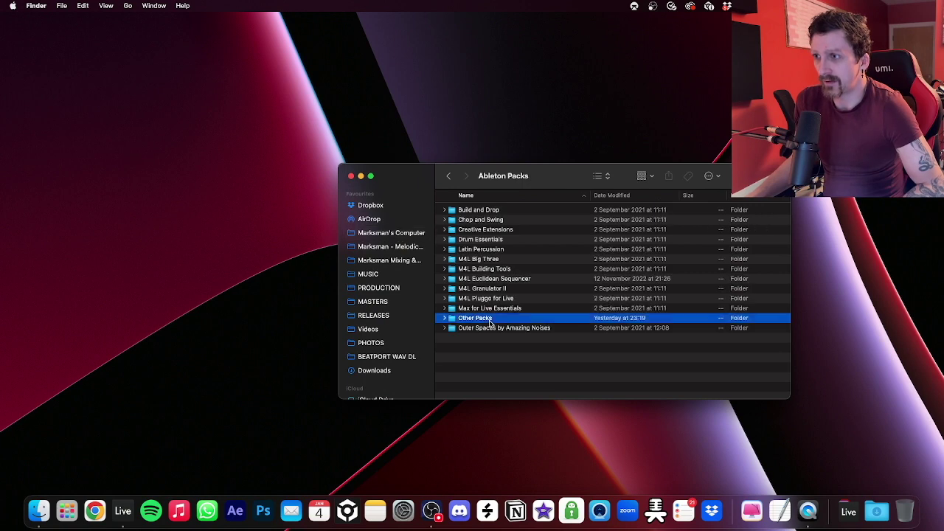
pyautogui.doubleClick(516, 319)
pyautogui.press('super+a')
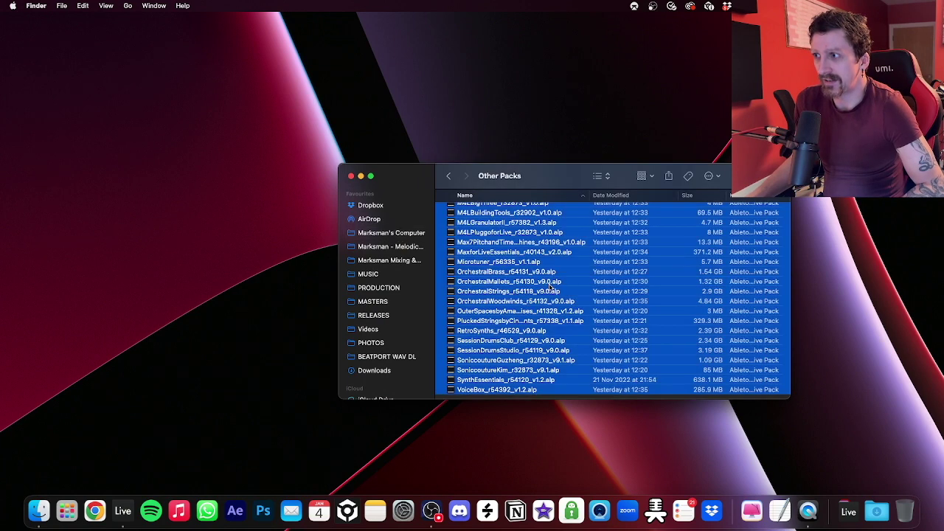
pyautogui.rightClick(584, 269)
pyautogui.click(599, 271)
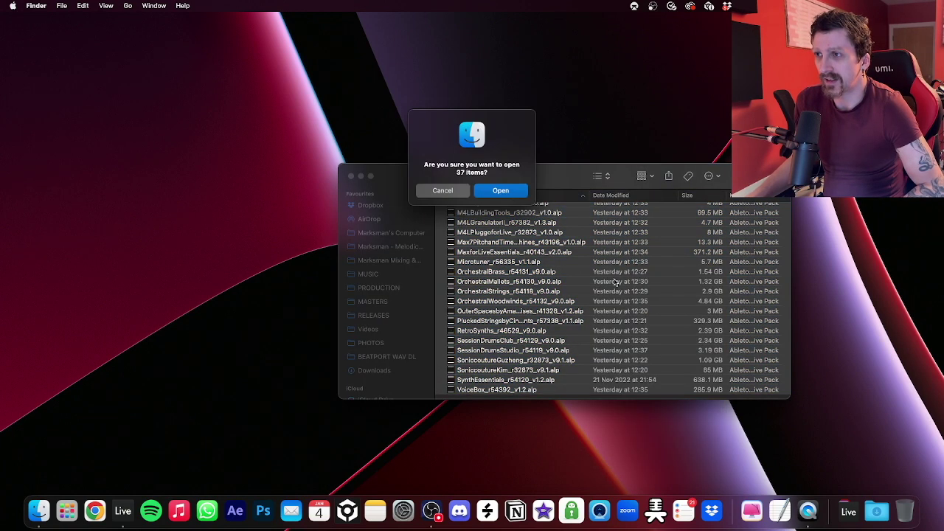
pyautogui.click(499, 191)
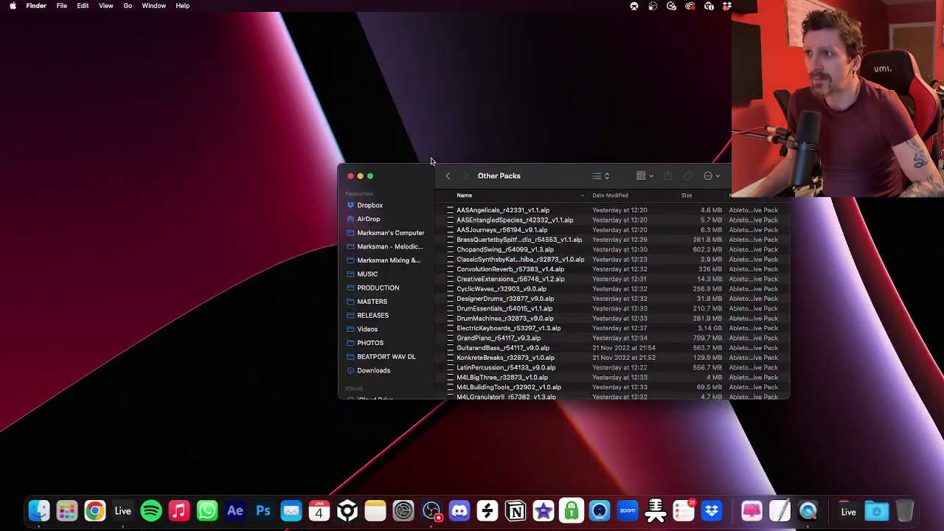
# Look through the pack files in the Other Packs folder and go back to the parent folder.
pyautogui.scroll(-10, 536, 258)
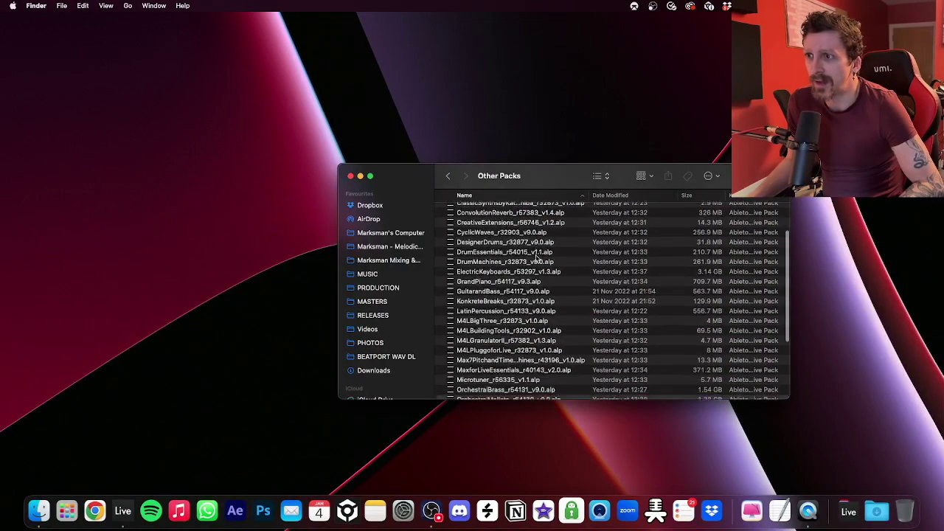
pyautogui.scroll(10, 536, 257)
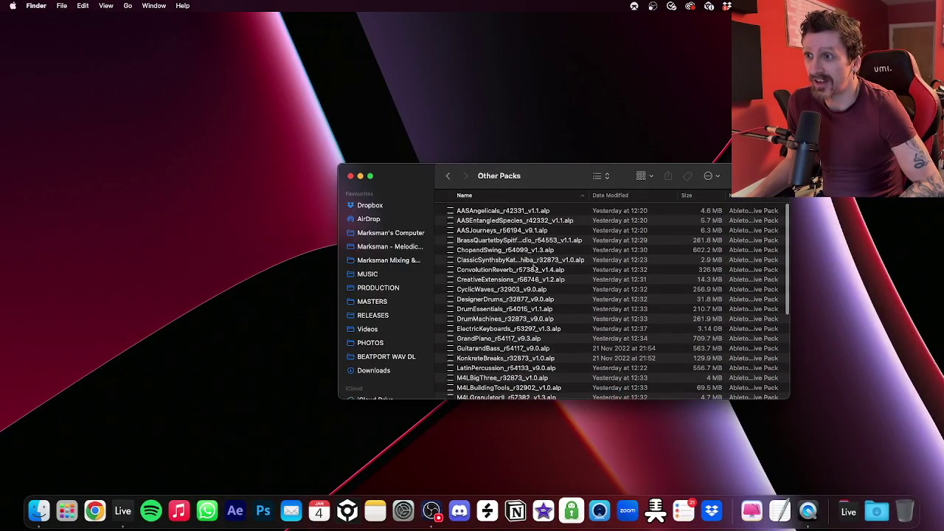
pyautogui.click(479, 372)
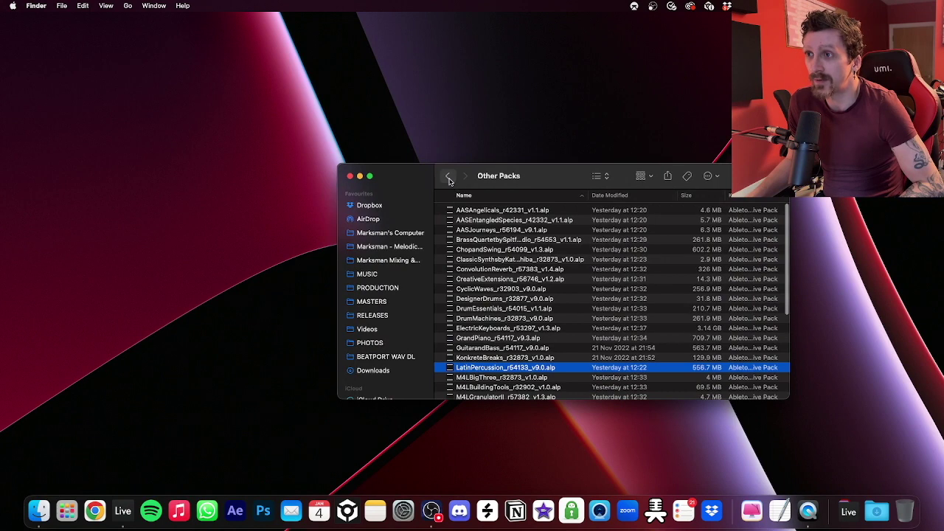
pyautogui.click(447, 175)
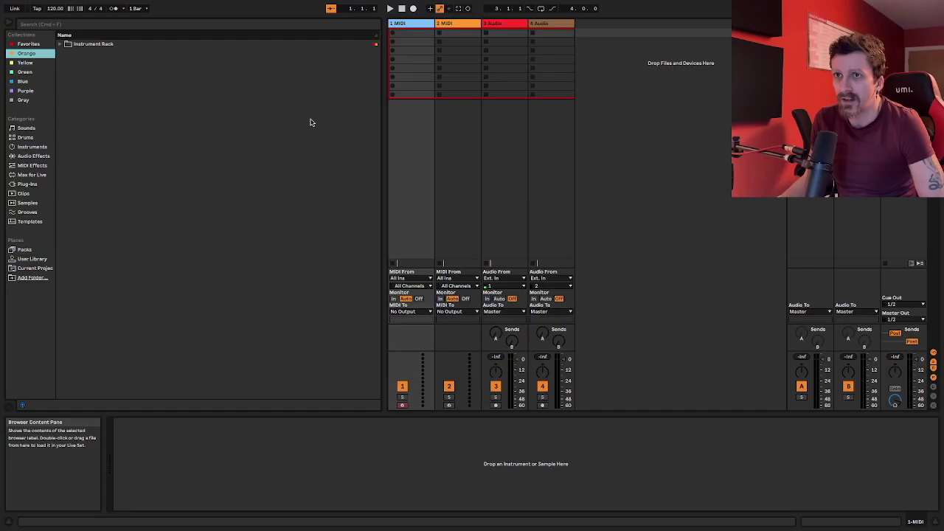
# Back in Ableton Live, narrow the browser and examine the installed Packs, including the contents of AAS Angelicals.
pyautogui.moveTo(383, 97); pyautogui.dragTo(273, 100)
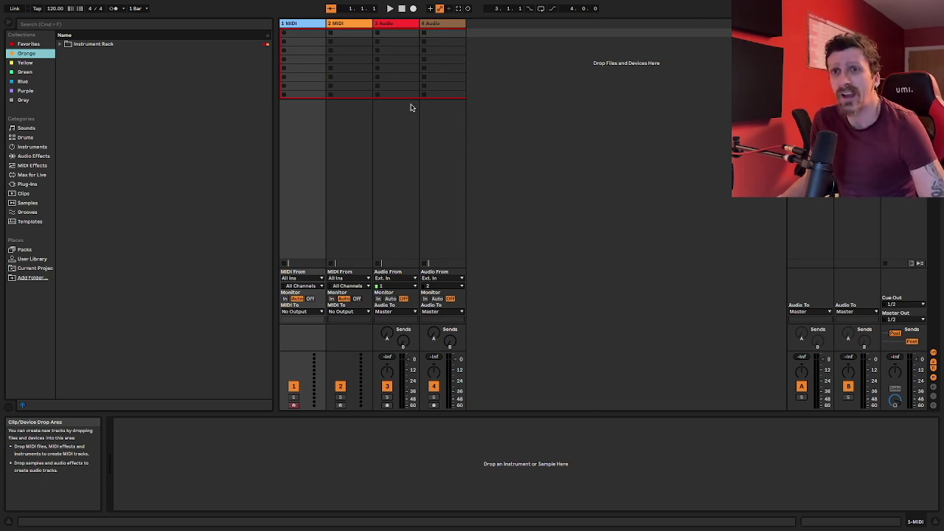
pyautogui.click(25, 250)
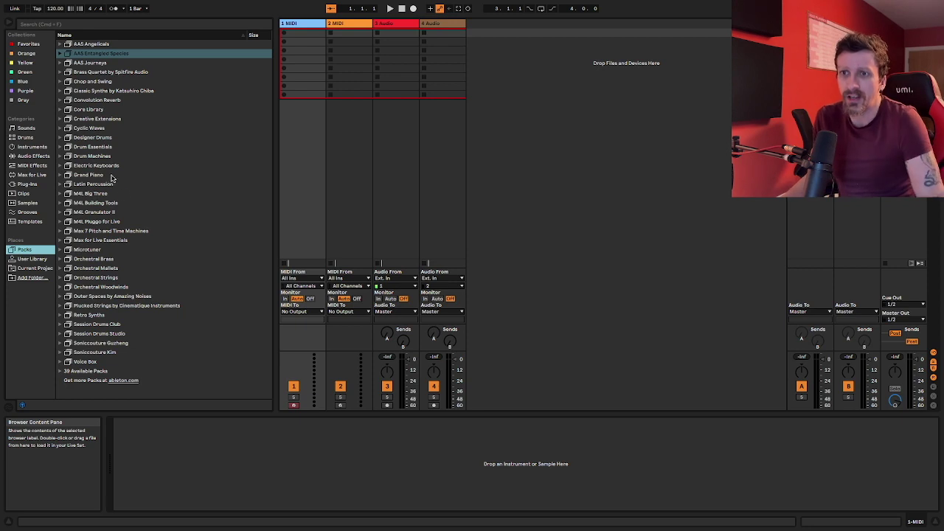
pyautogui.click(59, 334)
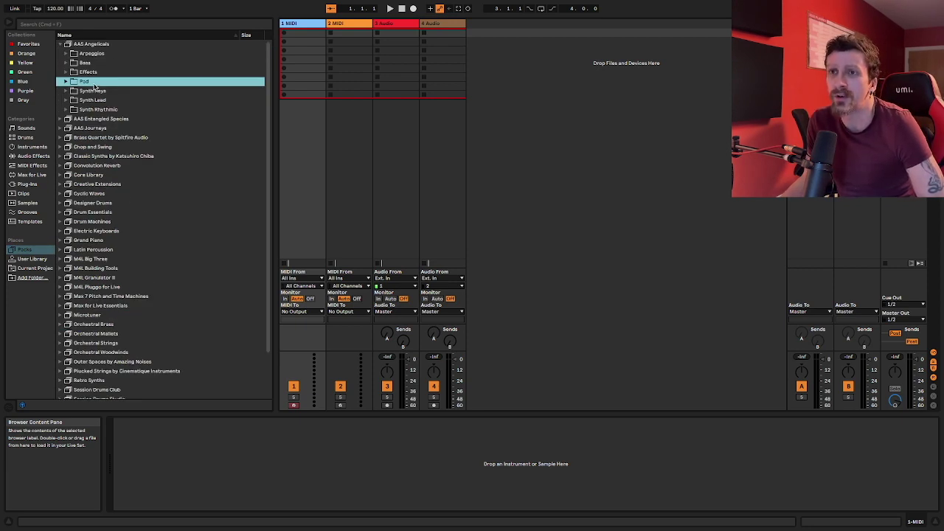
pyautogui.click(128, 137)
pyautogui.click(61, 44)
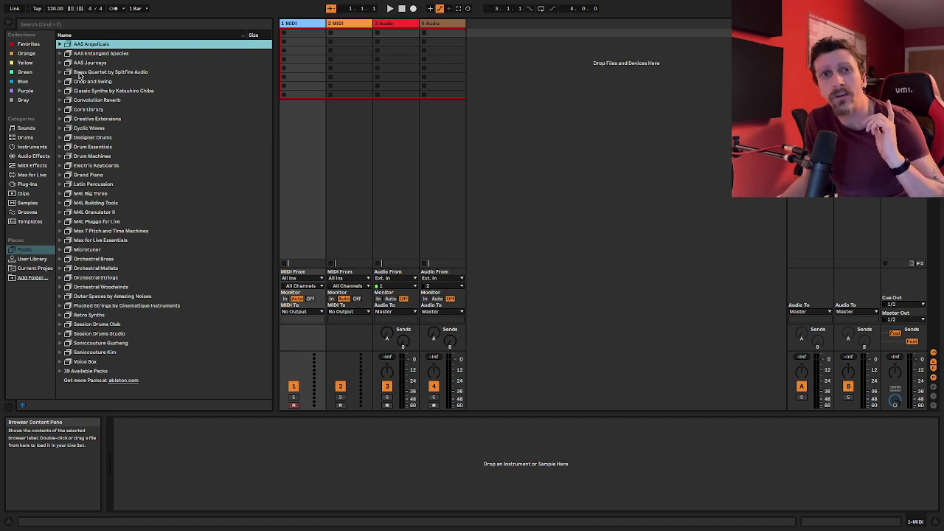
# Look through the browser's color collections, from Favorites to Gray, to see which presets and folders each one holds.
pyautogui.click(25, 46)
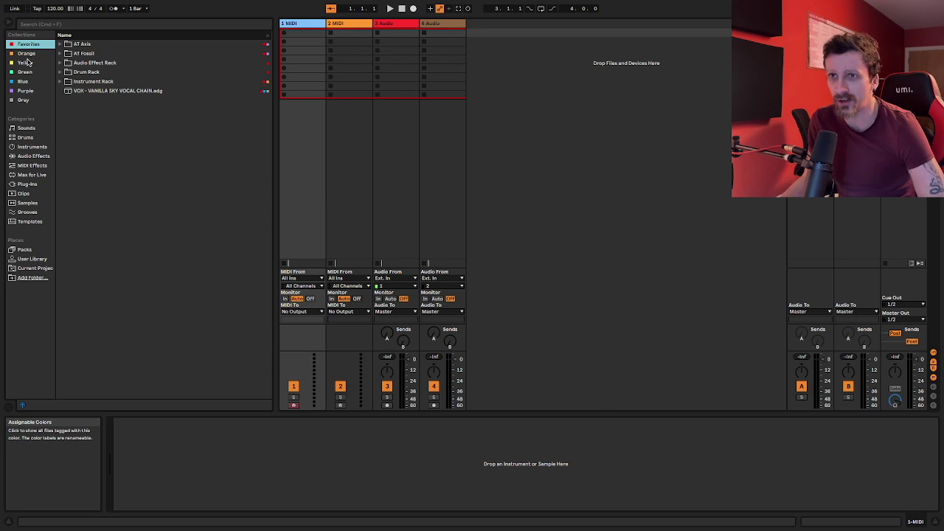
pyautogui.click(29, 55)
pyautogui.click(30, 44)
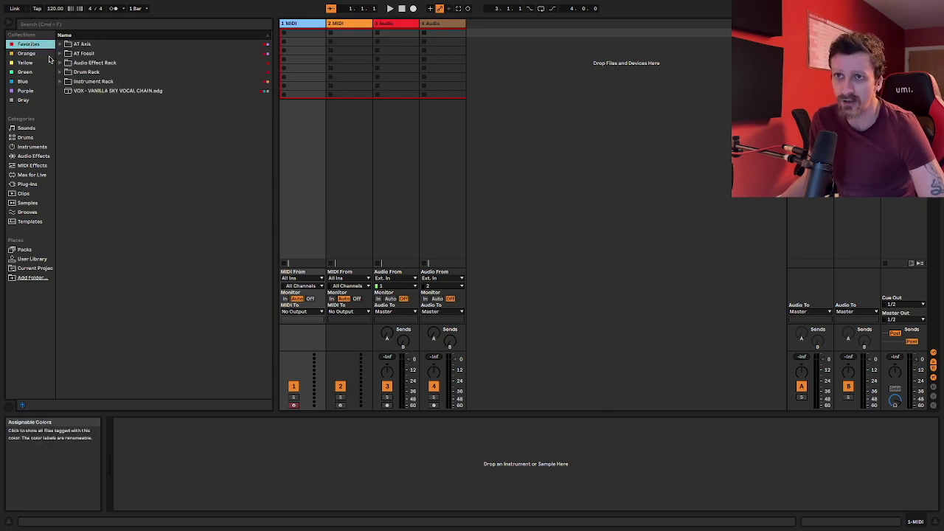
pyautogui.click(32, 54)
pyautogui.click(32, 47)
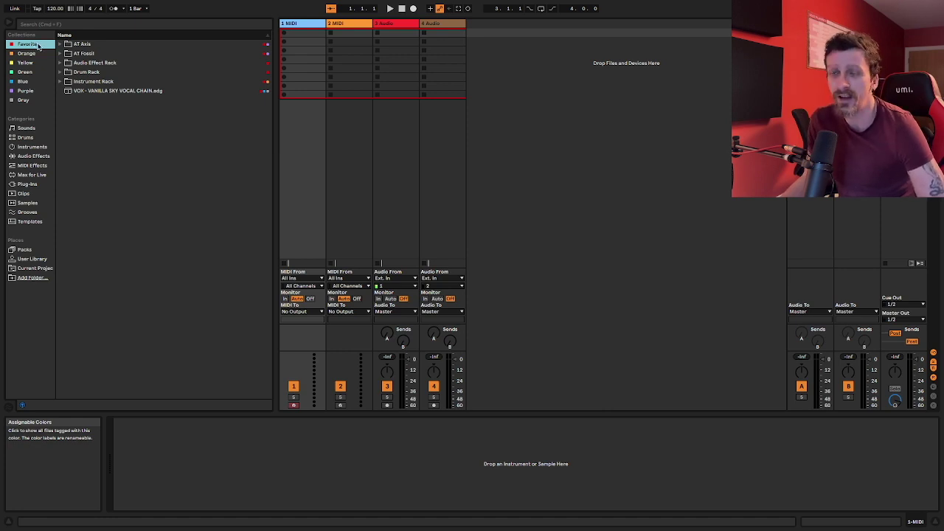
pyautogui.click(29, 54)
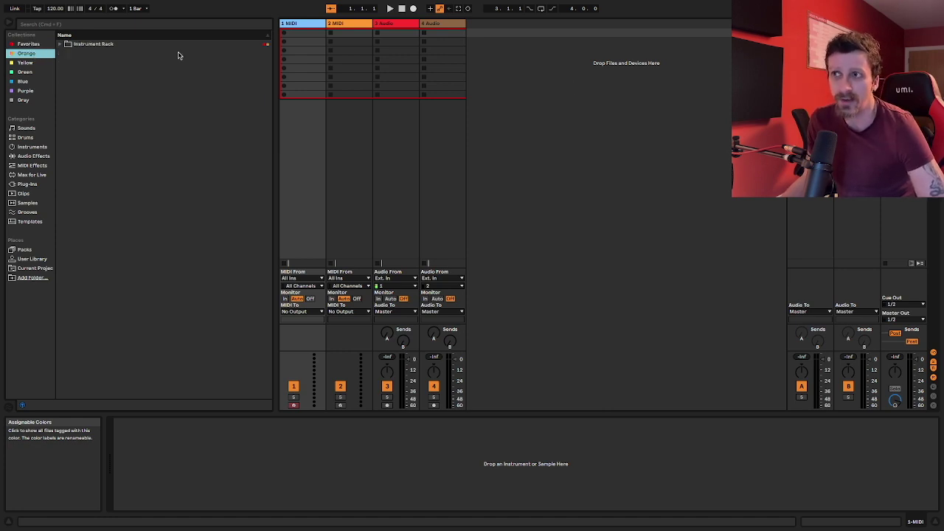
pyautogui.click(26, 99)
pyautogui.click(28, 90)
pyautogui.click(27, 82)
pyautogui.click(28, 72)
pyautogui.click(27, 62)
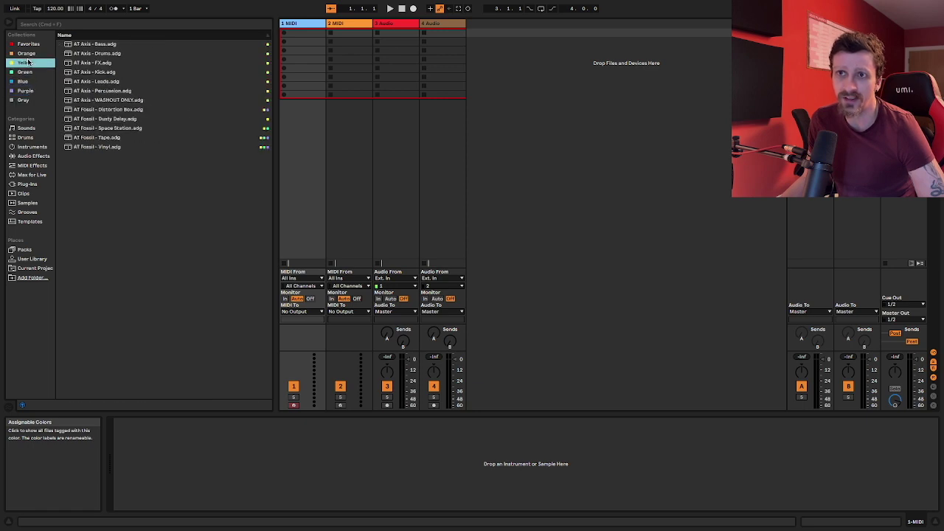
pyautogui.click(28, 53)
pyautogui.click(29, 44)
# Rename the Gray collection to OWN INSTRUMENTS.
pyautogui.click(26, 100)
pyautogui.press('super+r')
pyautogui.write('G')
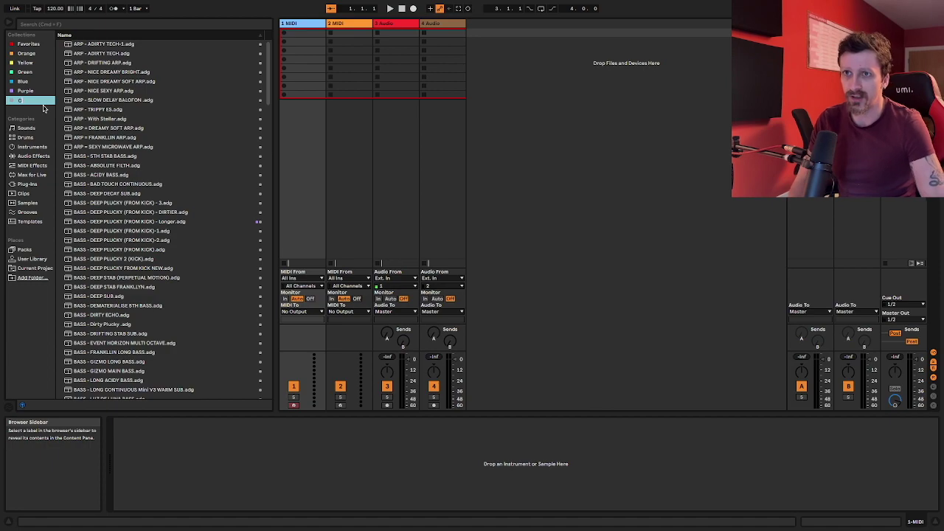
pyautogui.write('WN INSTRUMENTS')
pyautogui.press('Return')
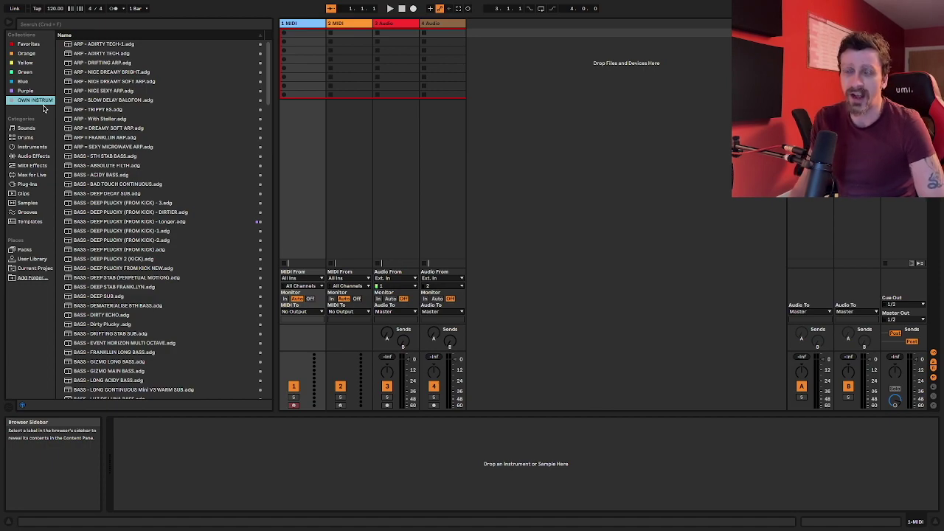
# Look through the presets in the OWN INSTRUMENTS collection, select the ARP - SLOW DELAY BALOFON preset, and open the Purple collection.
pyautogui.scroll(-15, 197, 134)
pyautogui.scroll(15, 207, 144)
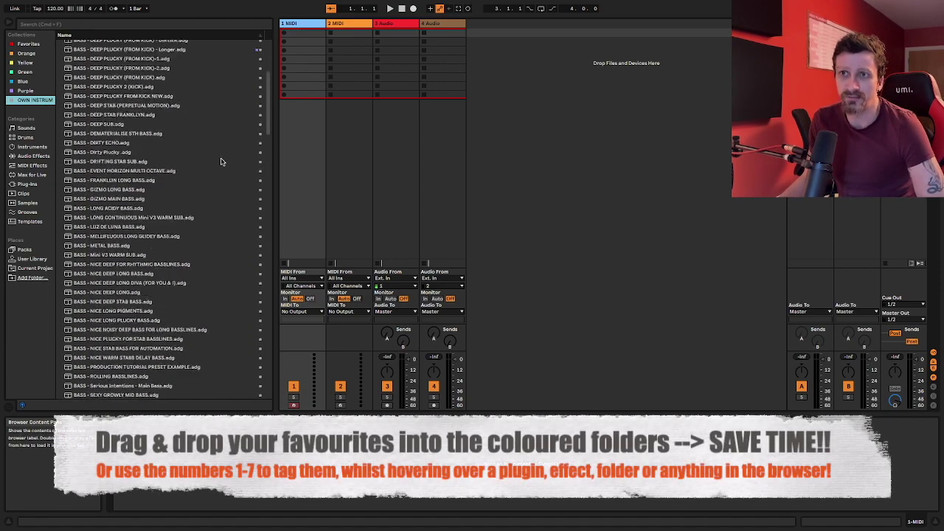
pyautogui.click(140, 101)
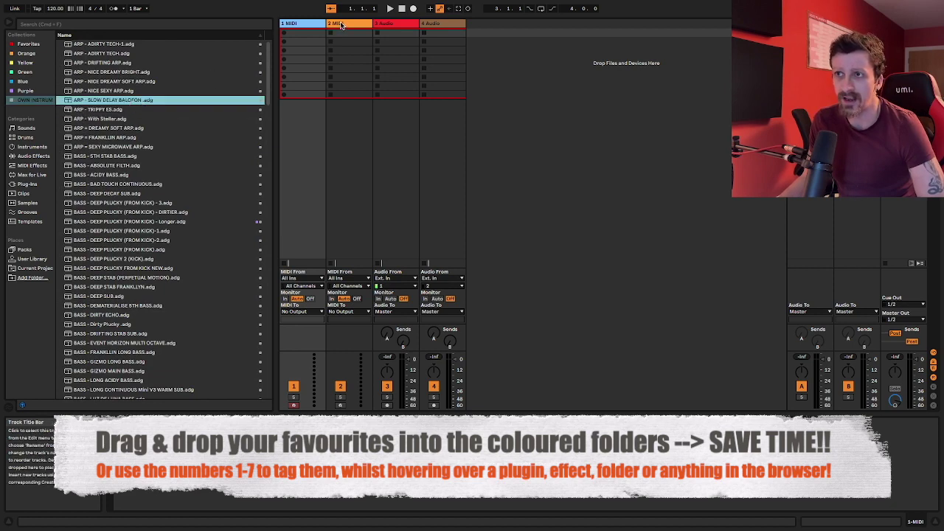
pyautogui.click(23, 91)
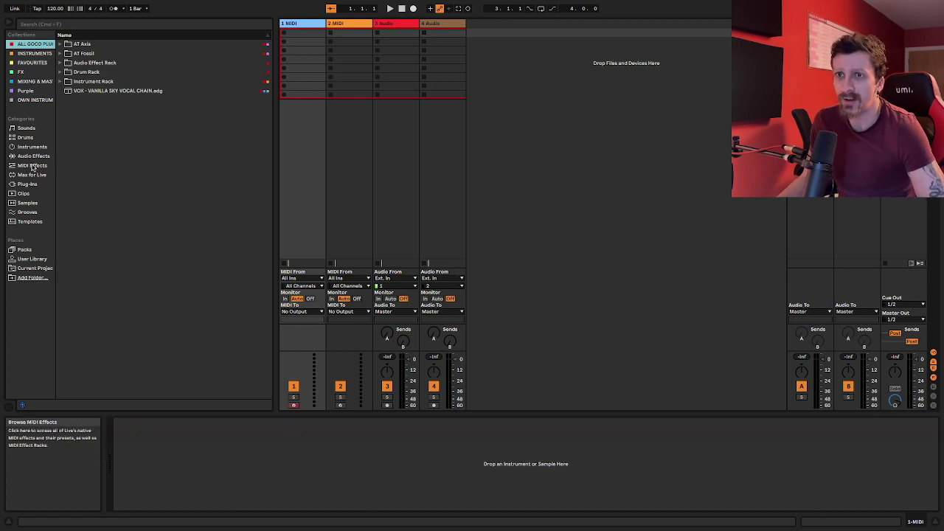
# Check the Plug-Ins category in the browser and enable Audio Units v2 and Audio Units v3 in the plug-in preferences.
pyautogui.click(31, 184)
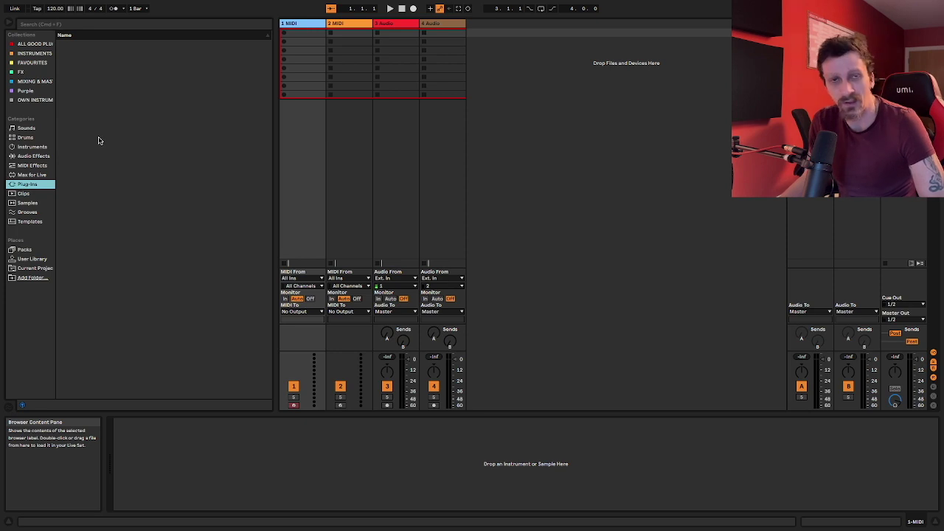
pyautogui.click(32, 5)
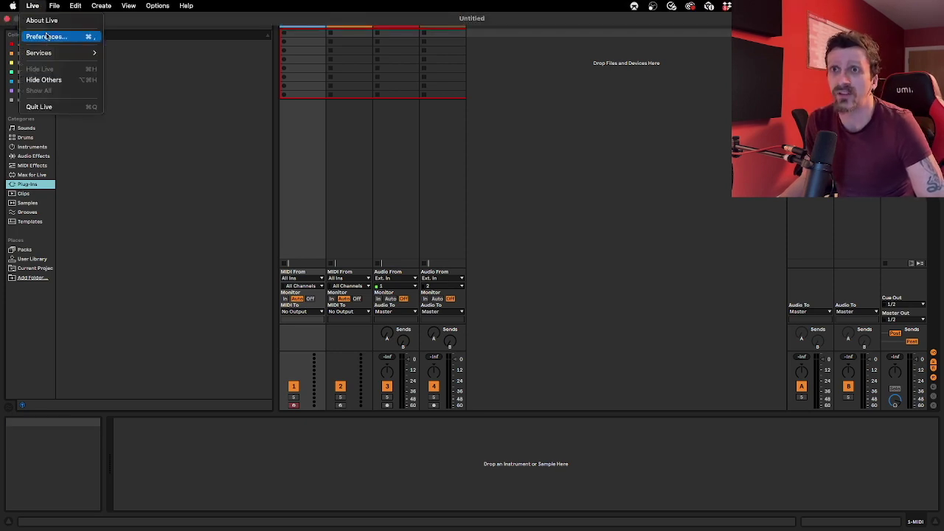
pyautogui.click(46, 36)
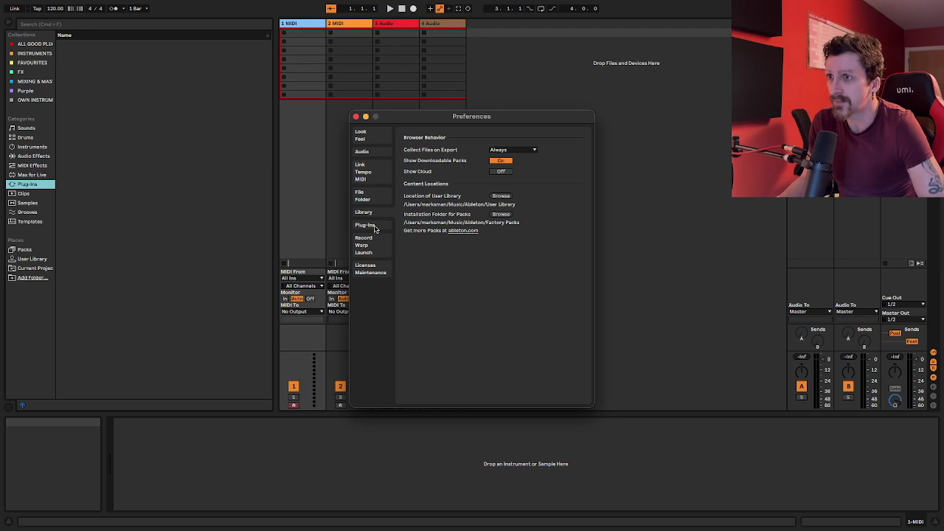
pyautogui.click(373, 229)
pyautogui.click(506, 162)
pyautogui.click(505, 172)
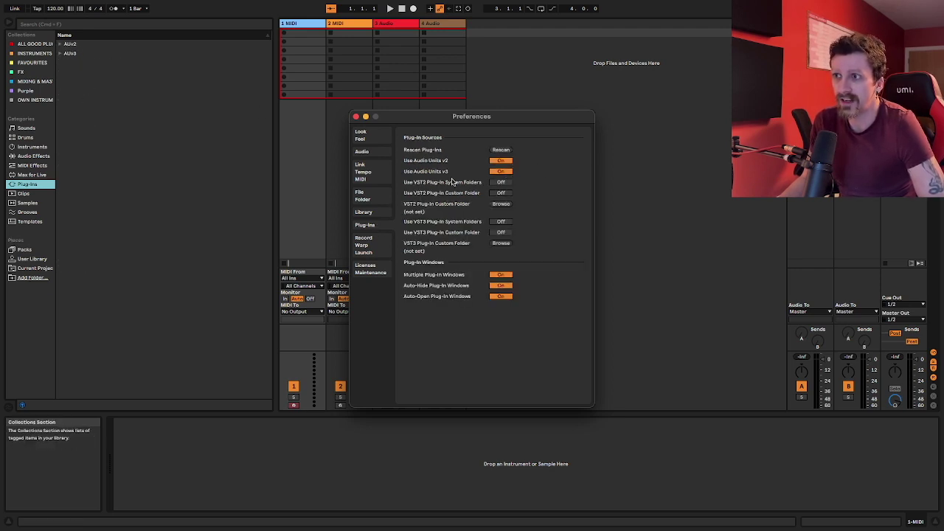
# Enable the VST2 plug-in system folders, rescan the plug-ins, and choose activation for Kilohearts Snapins.
pyautogui.click(503, 182)
pyautogui.click(501, 149)
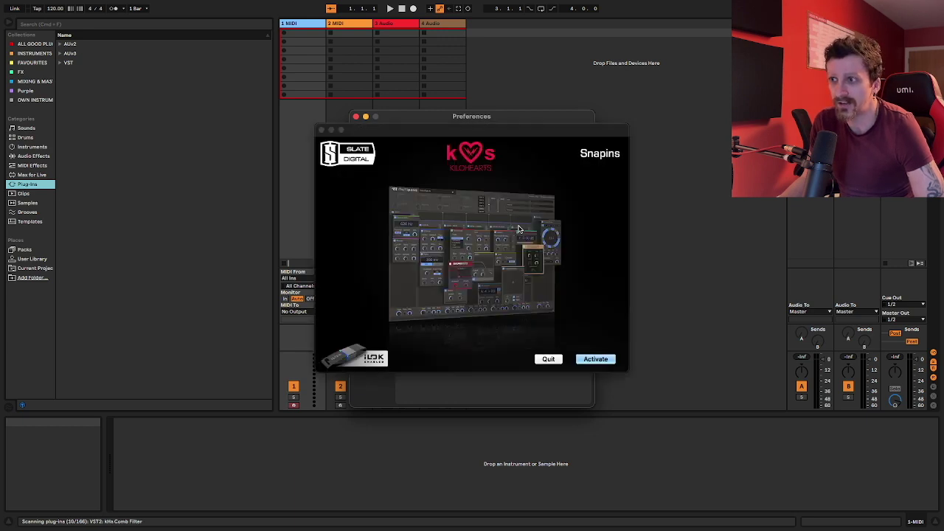
pyautogui.click(595, 360)
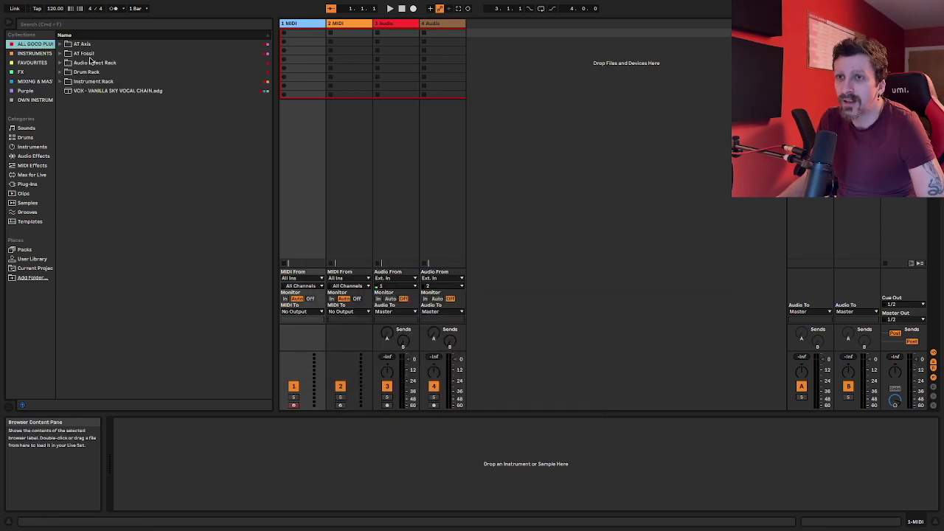
# Look through the contents of the INSTRUMENTS, FAVOURITES and FX collections.
pyautogui.click(42, 54)
pyautogui.click(35, 62)
pyautogui.click(37, 73)
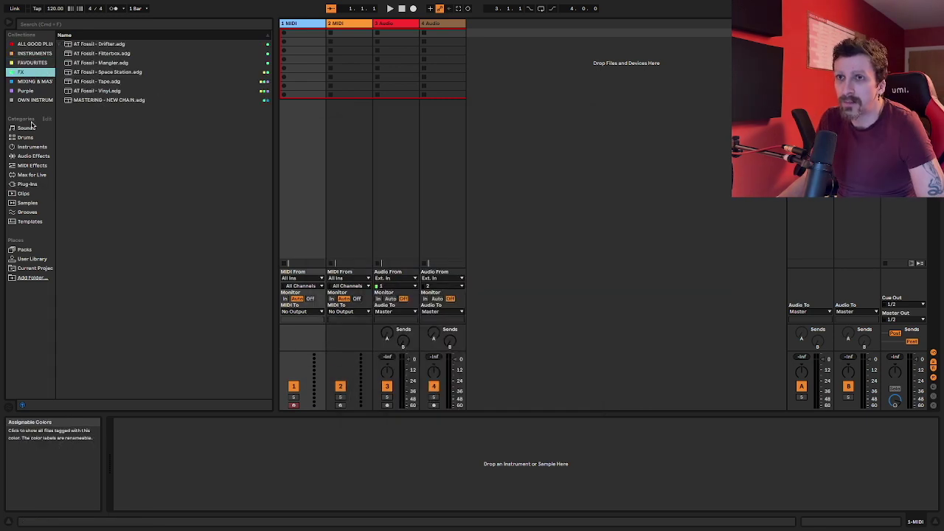
# Try Arturia's Analog Lab 4 from the AUv2 plug-ins on the first MIDI track, close its window and undo the load.
pyautogui.click(26, 184)
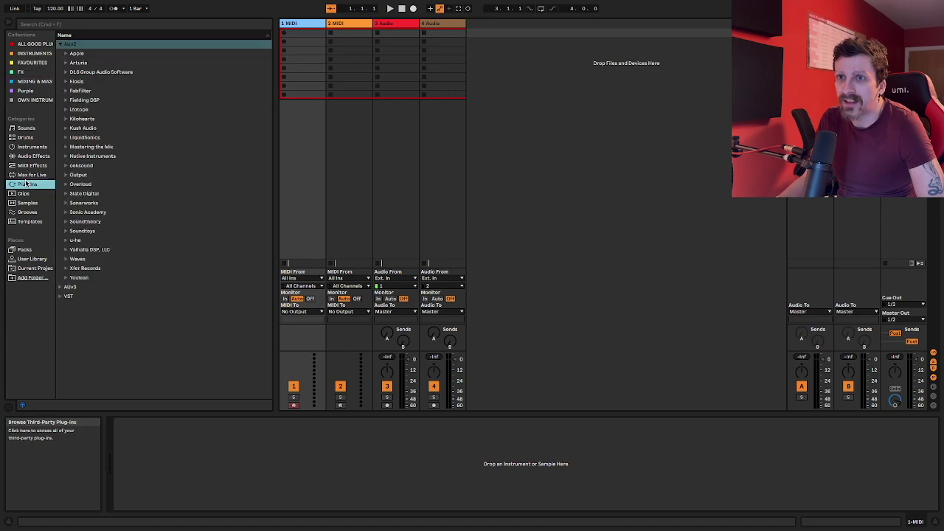
pyautogui.click(65, 63)
pyautogui.click(109, 72)
pyautogui.moveTo(94, 74); pyautogui.dragTo(304, 26)
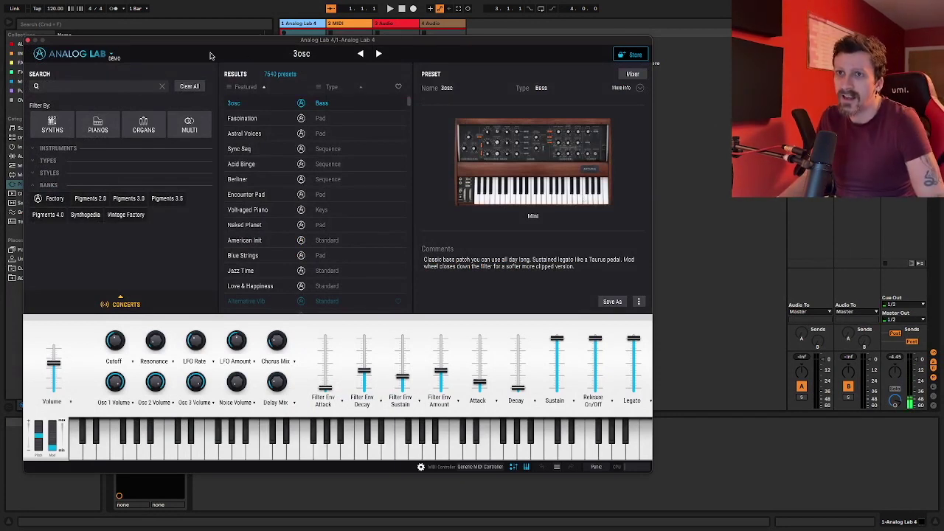
pyautogui.click(28, 39)
pyautogui.press('super+z')
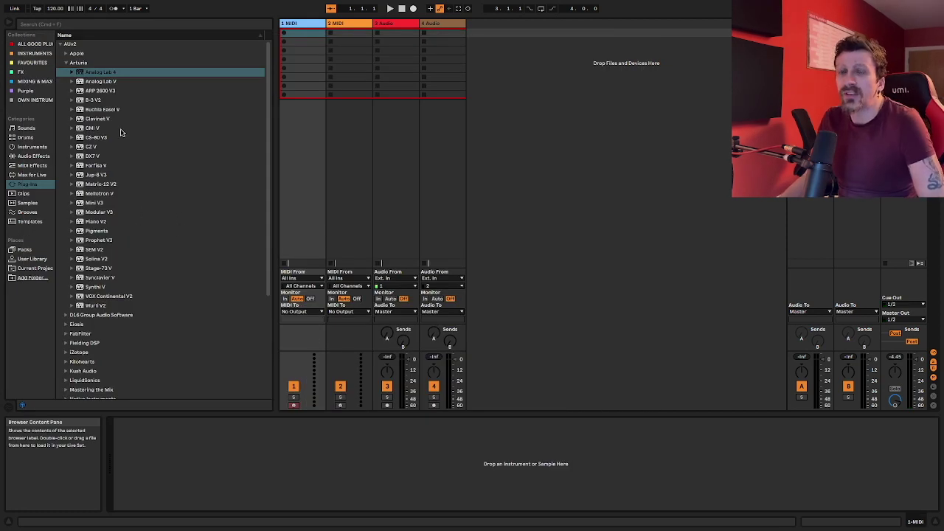
# Set the recording file type to WAV in the Record, Warp and Launch preferences.
pyautogui.click(34, 5)
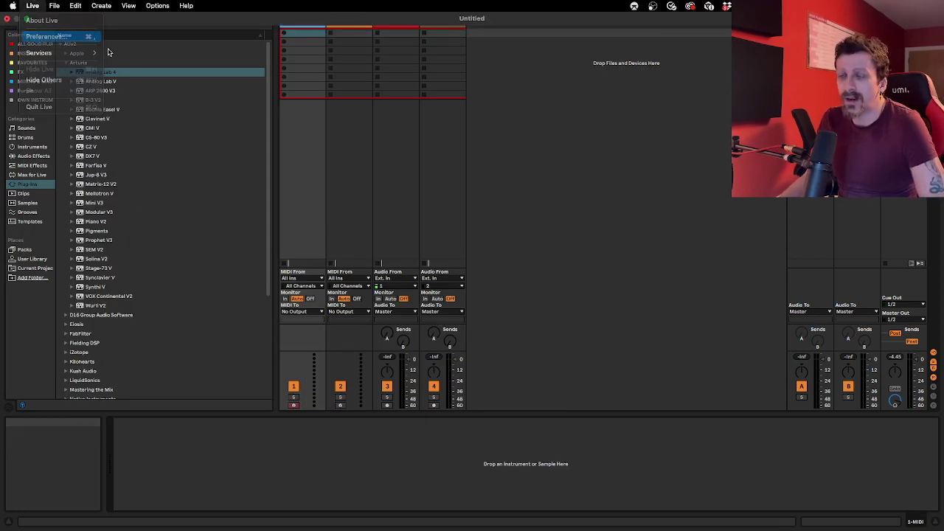
pyautogui.click(40, 36)
pyautogui.click(374, 254)
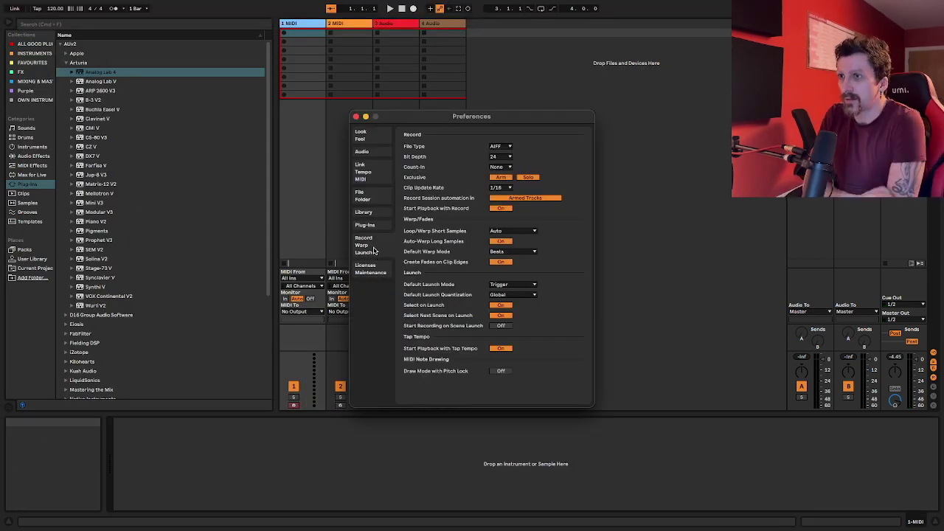
pyautogui.click(505, 147)
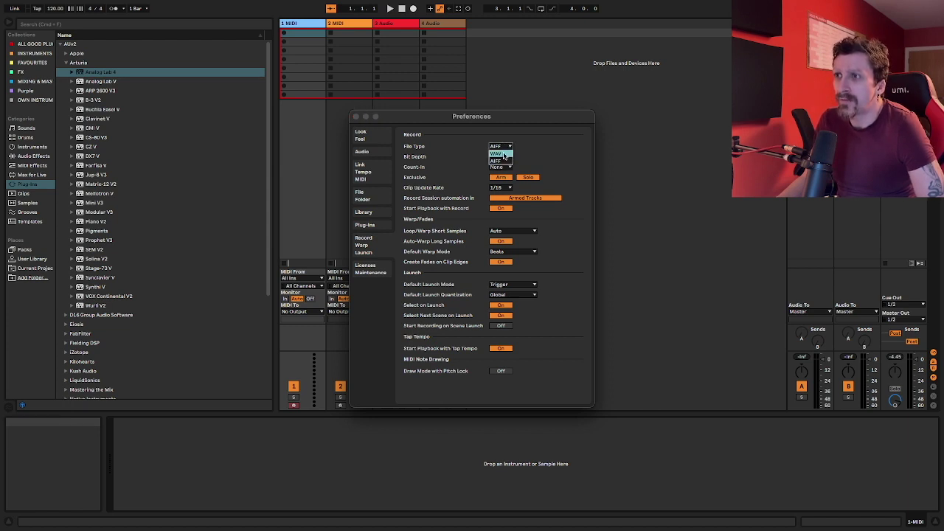
pyautogui.click(504, 154)
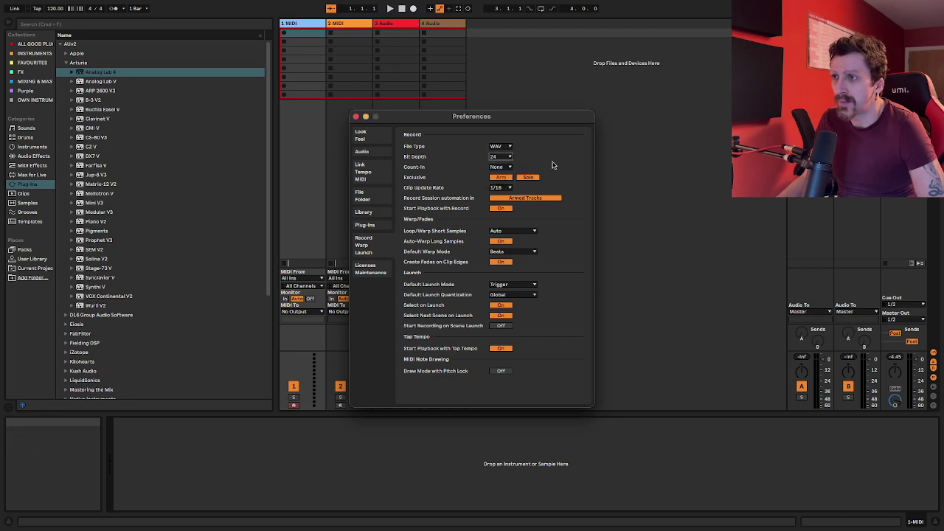
# Choose 24 as the recording bit depth and set the count-in to 1 Bar.
pyautogui.click(514, 159)
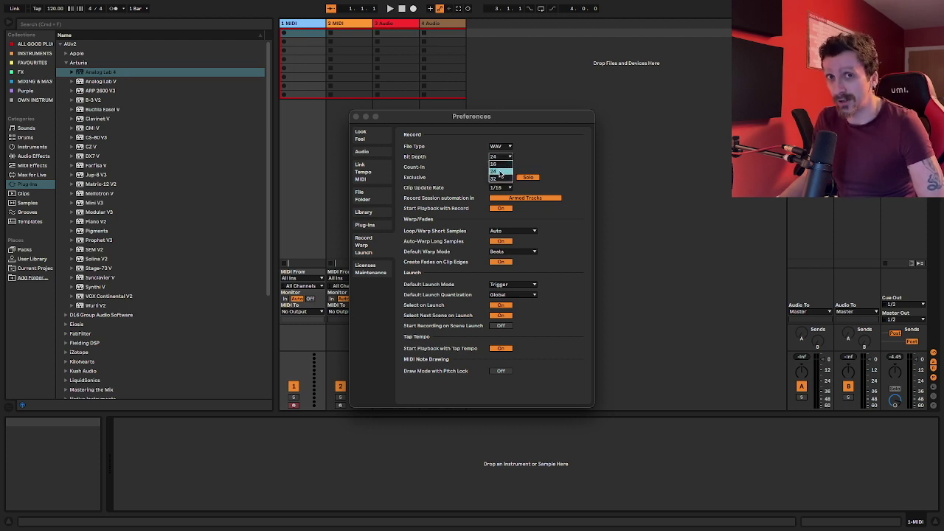
pyautogui.click(500, 172)
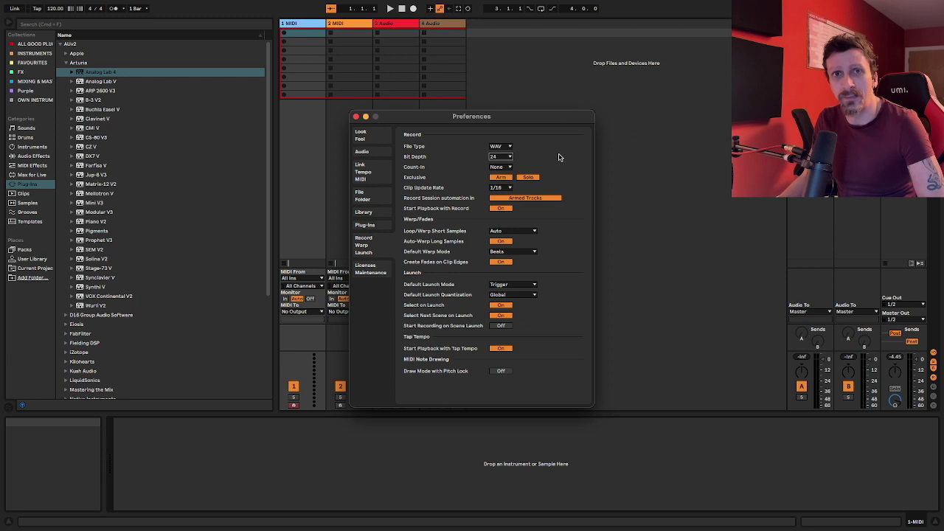
pyautogui.click(500, 166)
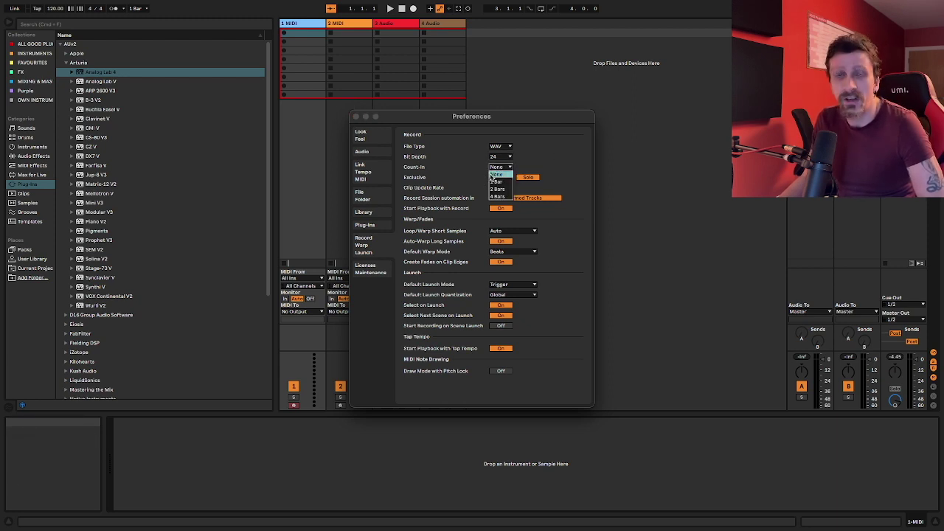
pyautogui.click(502, 183)
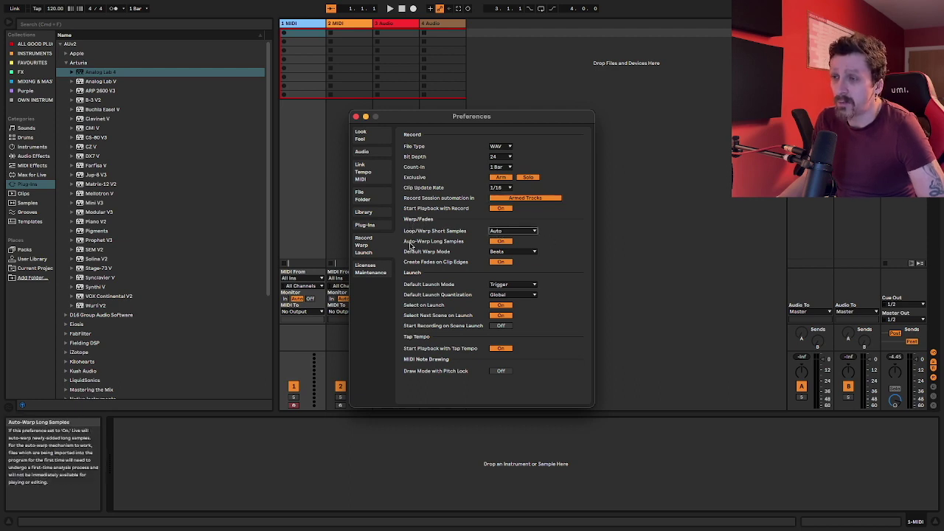
# Disable Auto-Warp Long Samples and Create Fades on Clip Edges, keeping the default warp mode at Beats.
pyautogui.click(506, 242)
pyautogui.click(534, 252)
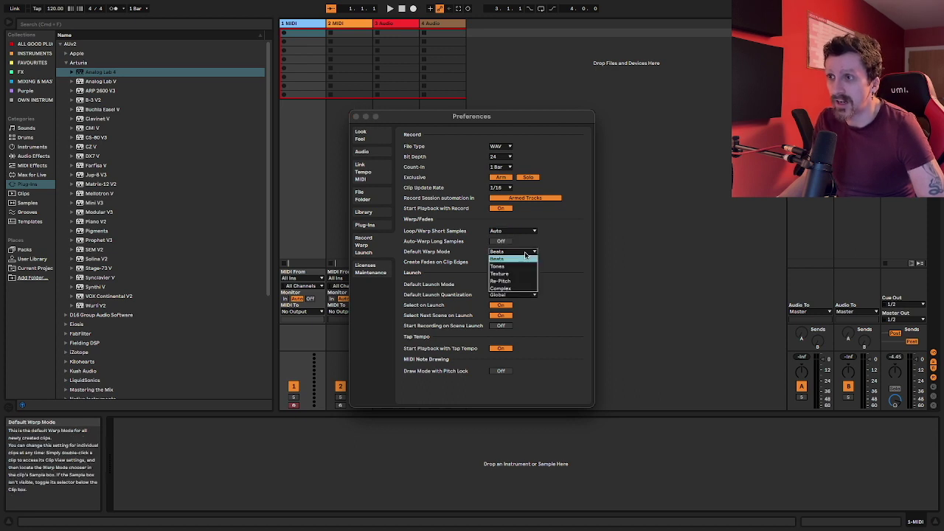
pyautogui.click(555, 244)
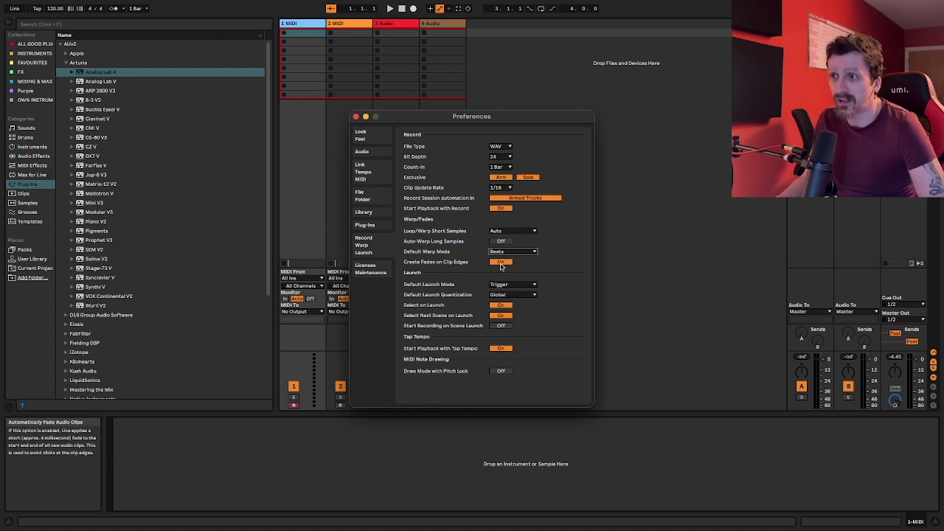
pyautogui.click(501, 264)
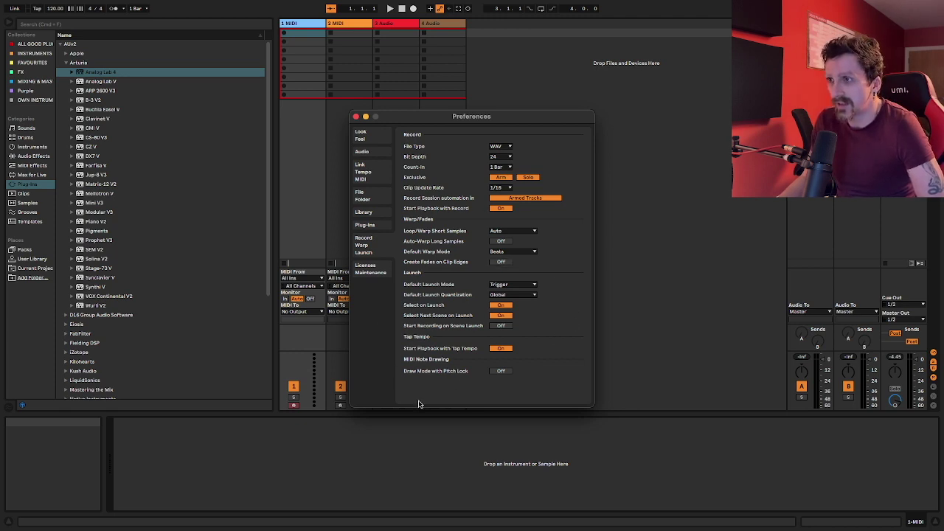
# Review the automatic update options in the Licenses and Maintenance preferences.
pyautogui.click(371, 268)
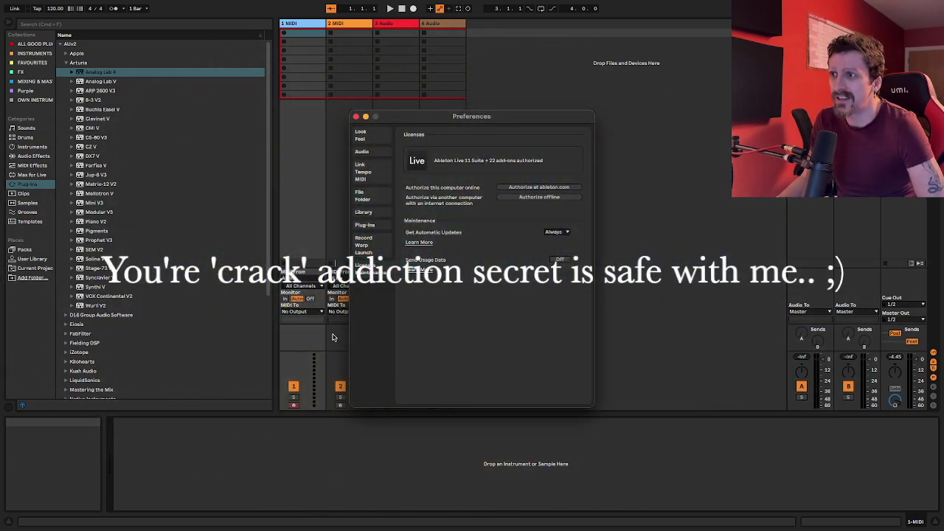
pyautogui.click(556, 232)
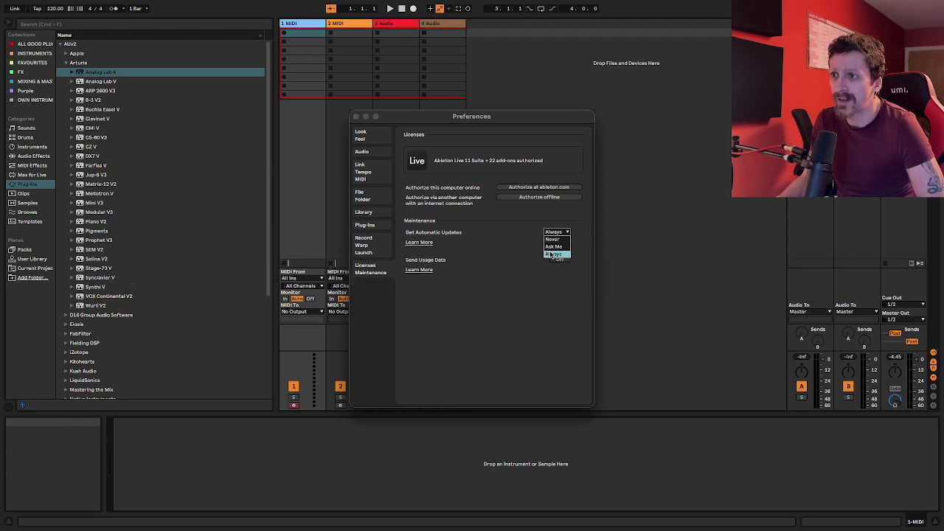
pyautogui.click(509, 251)
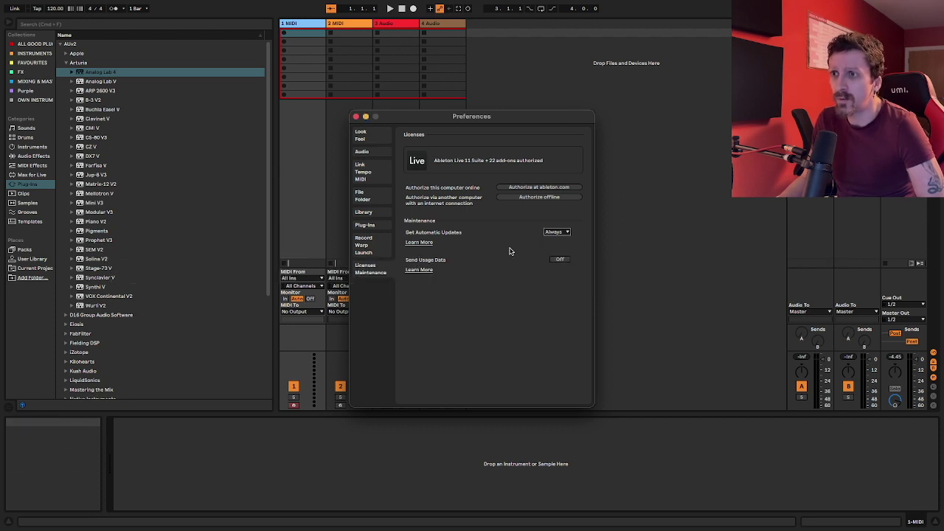
# Go back over the Look/Feel, Audio and Link/Tempo/MIDI preferences.
pyautogui.click(363, 138)
pyautogui.click(362, 151)
pyautogui.click(362, 179)
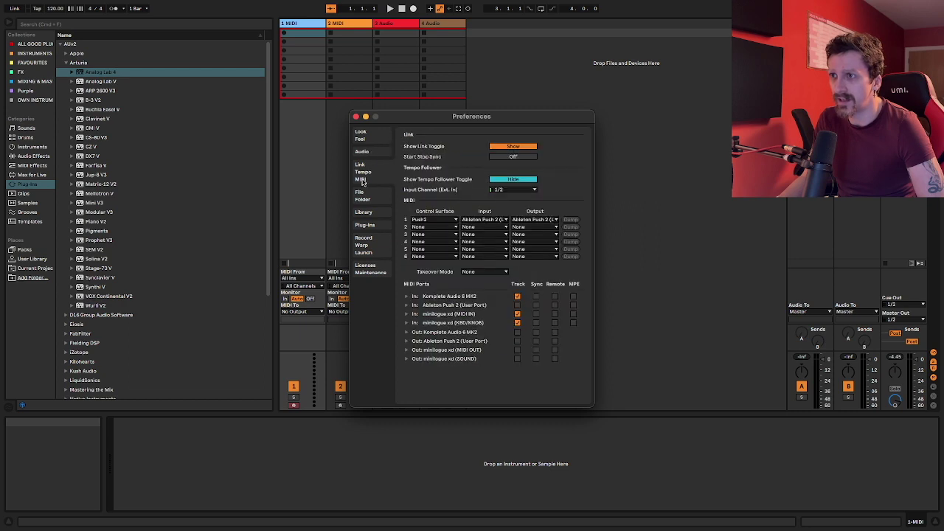
# Close the preferences and open a second window for the Arrangement View, moving it off to another display.
pyautogui.click(373, 266)
pyautogui.click(355, 116)
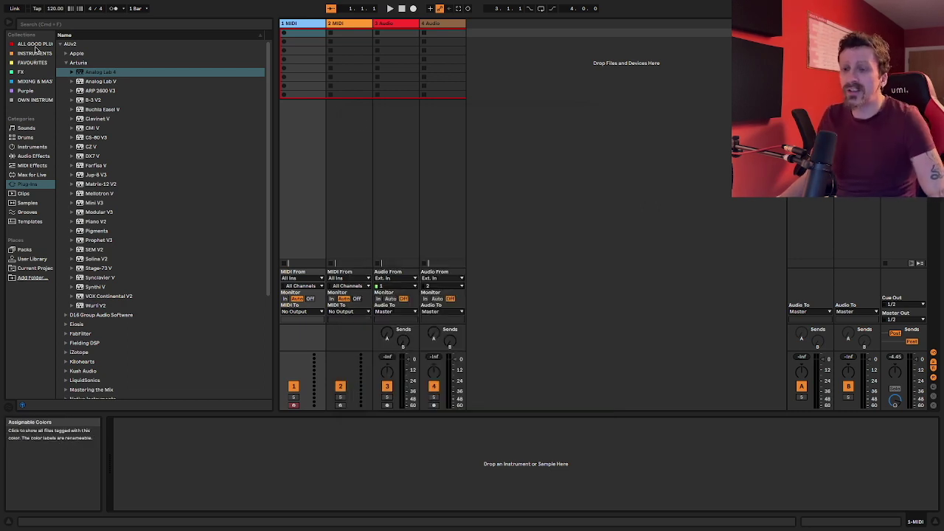
pyautogui.moveTo(59, 4)
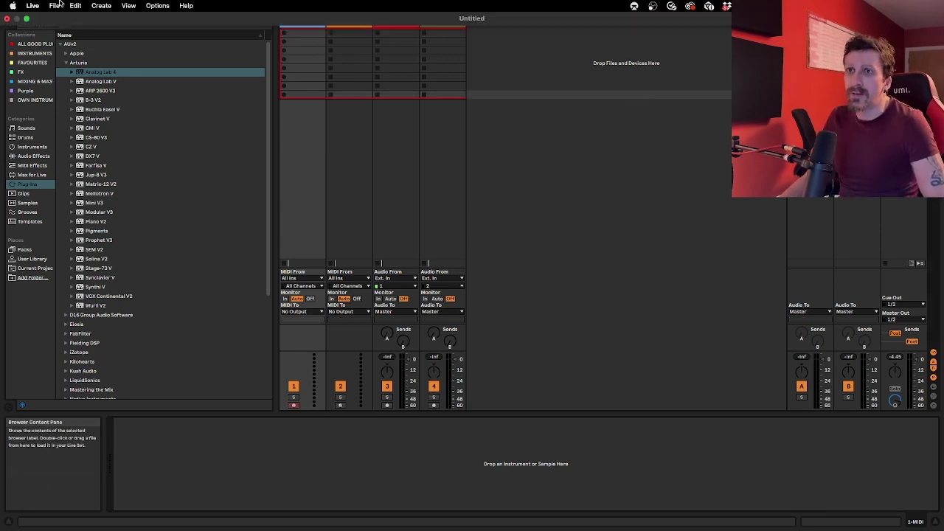
pyautogui.click(101, 5)
pyautogui.moveTo(133, 8)
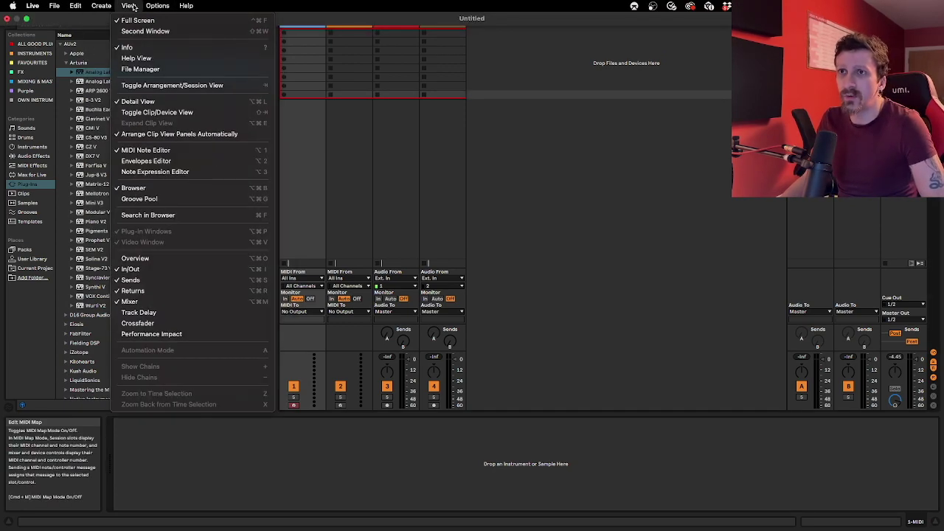
pyautogui.click(141, 31)
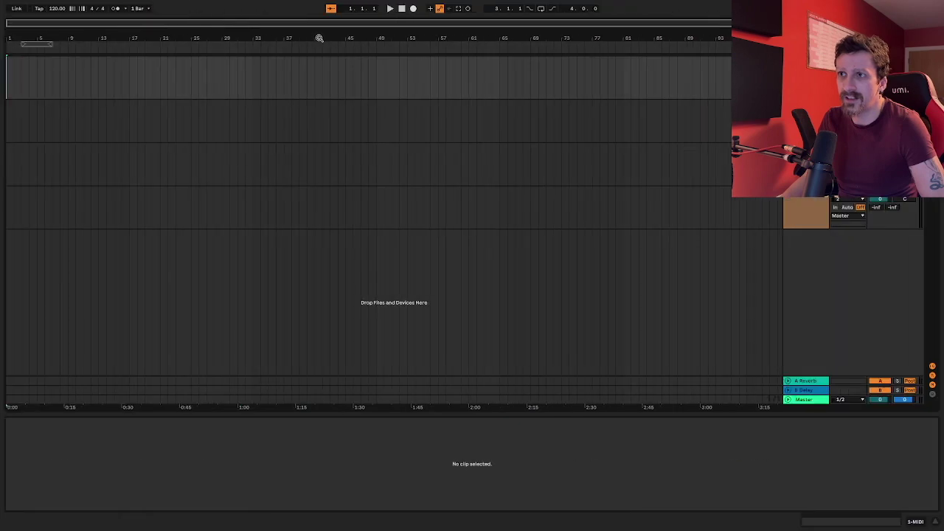
pyautogui.click(25, 18)
pyautogui.moveTo(323, 96); pyautogui.dragTo(943, 29)
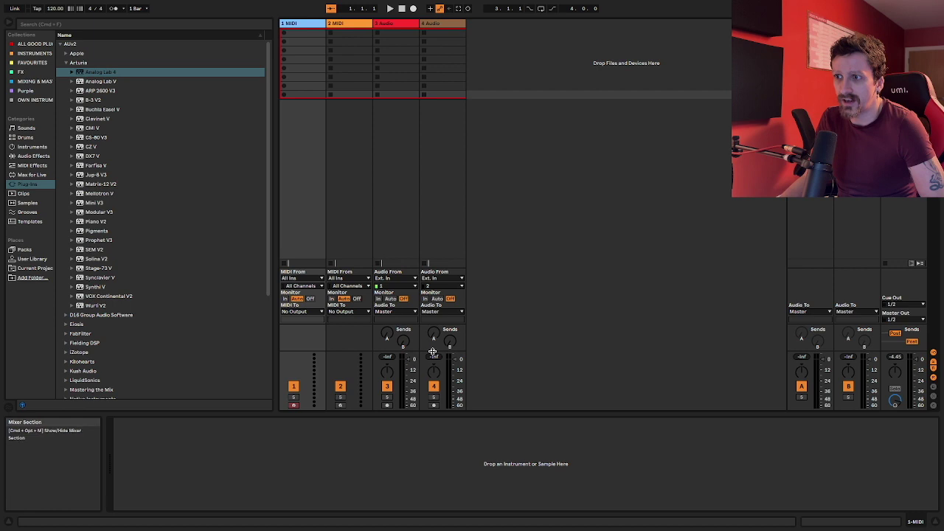
# Enlarge the Session View mixer to show full-length level meters, and toggle between the Session and Arrangement Views.
pyautogui.moveTo(445, 340); pyautogui.dragTo(445, 261)
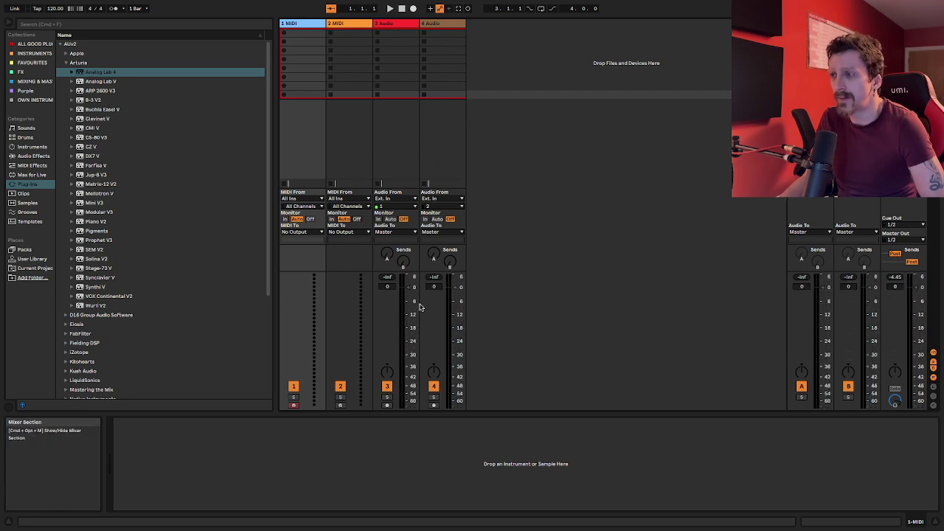
pyautogui.press('Tab')
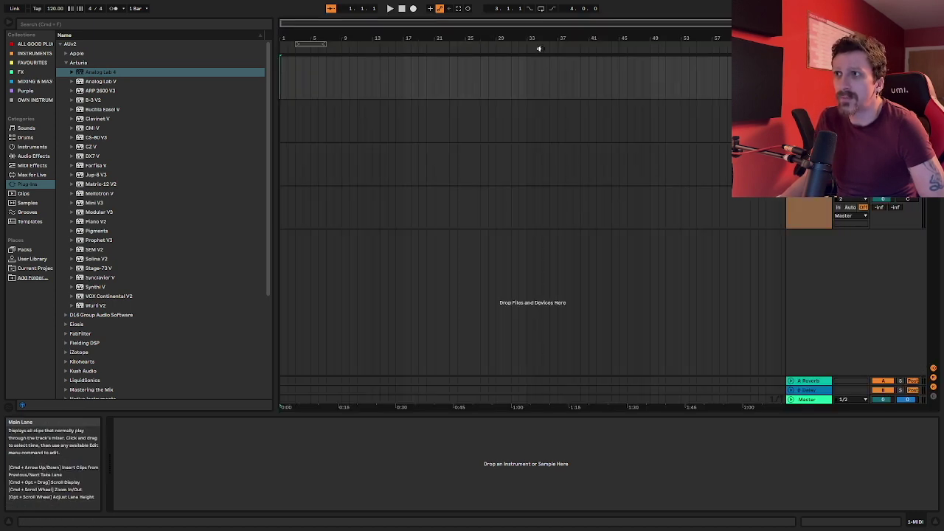
pyautogui.press('Tab')
pyautogui.press('Tab')
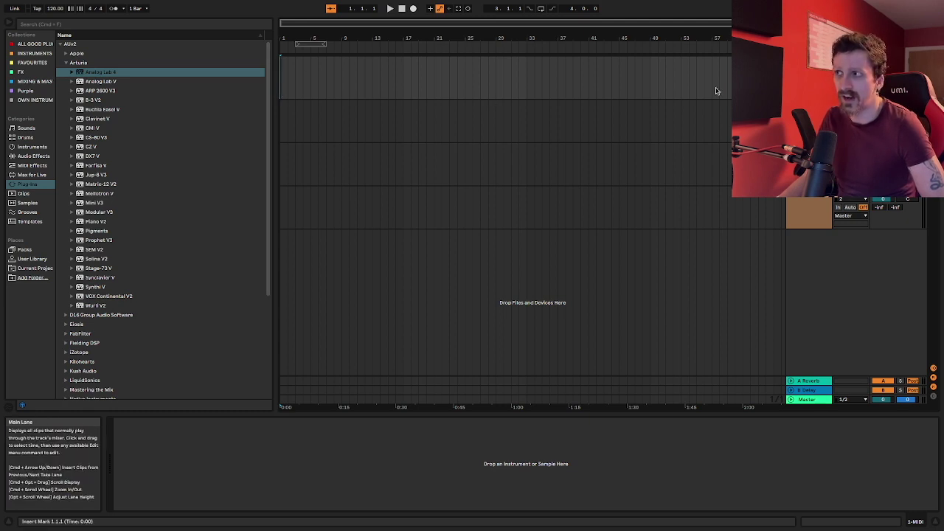
# Try a tempo of 20 BPM and compare timeline times by placing the insert marker at bars 65, 18 and 33.
pyautogui.click(774, 403)
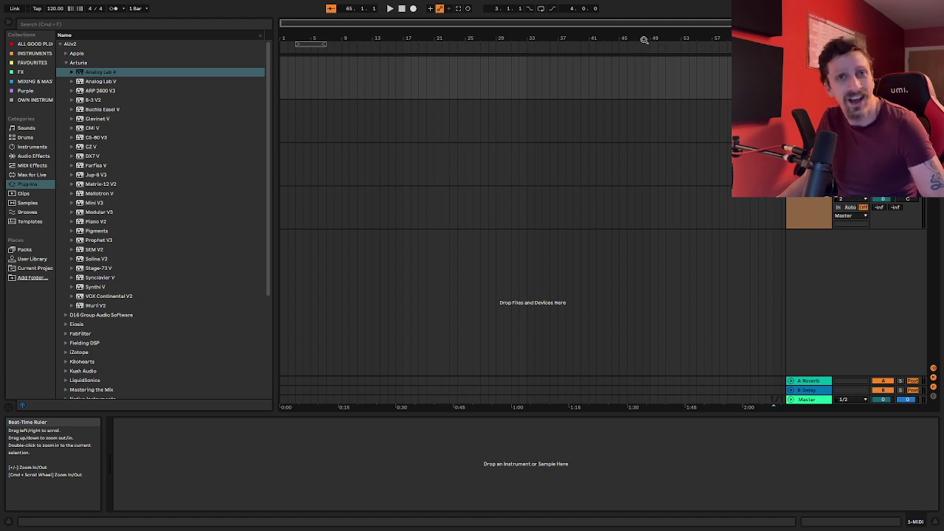
pyautogui.moveTo(55, 11)
pyautogui.mouseDown()
pyautogui.moveTo(55, 0)
pyautogui.moveTo(58, 52)
pyautogui.moveTo(59, 9)
pyautogui.mouseUp()
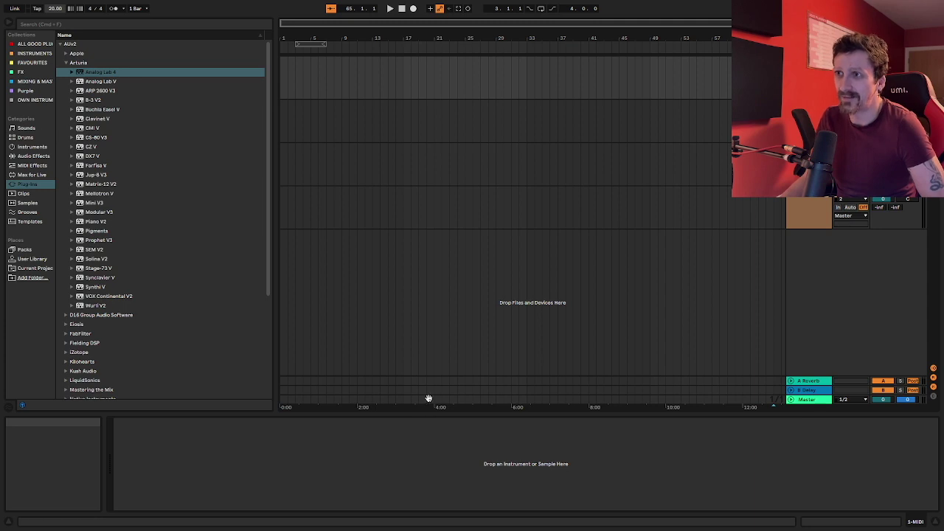
pyautogui.click(411, 381)
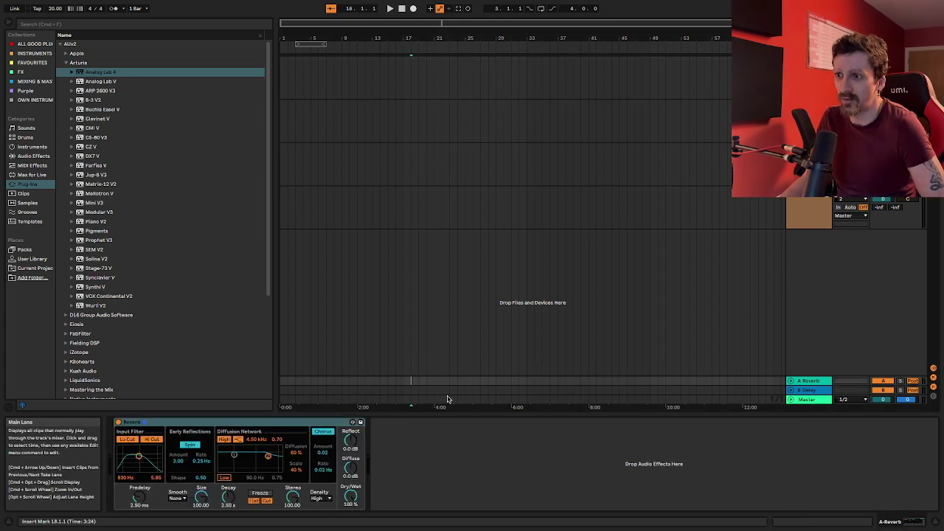
pyautogui.click(523, 390)
# Set the tempo to 124 BPM and place the insert marker at bar 33 on the first MIDI track.
pyautogui.moveTo(56, 8); pyautogui.dragTo(56, 9)
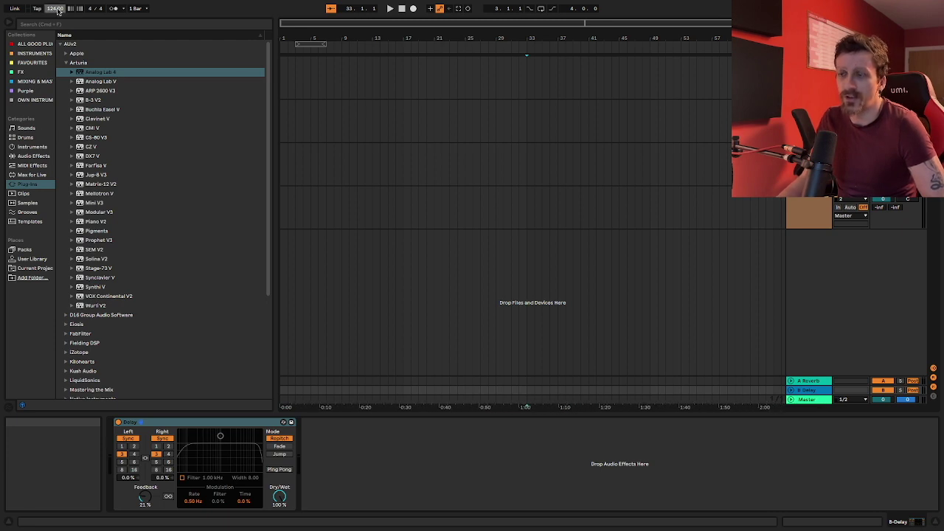
pyautogui.click(517, 139)
pyautogui.click(526, 81)
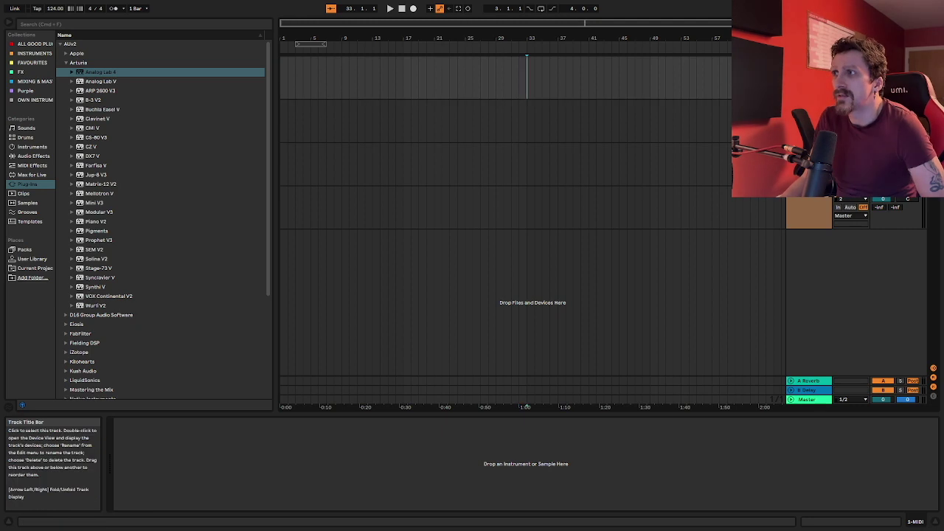
# Select the second MIDI track in the Arrangement View and return to the Session View.
pyautogui.click(809, 107)
pyautogui.click(809, 63)
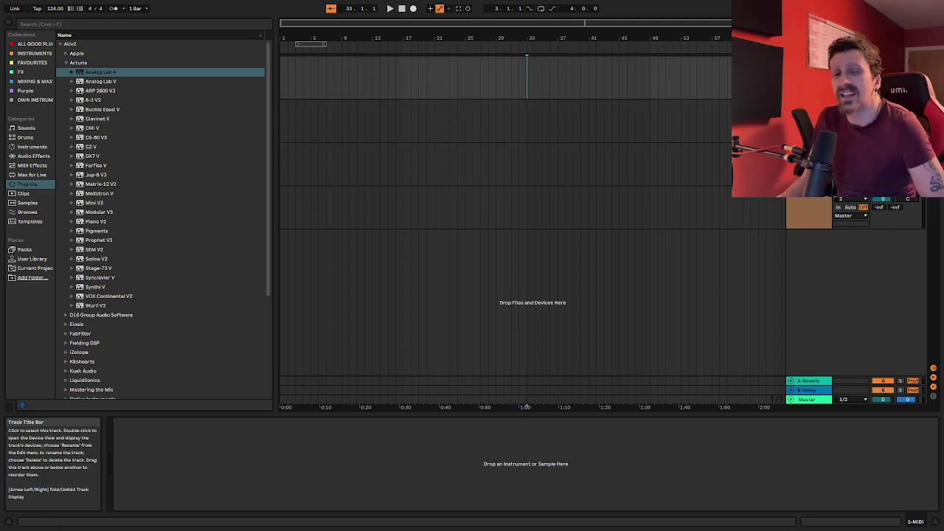
pyautogui.click(809, 107)
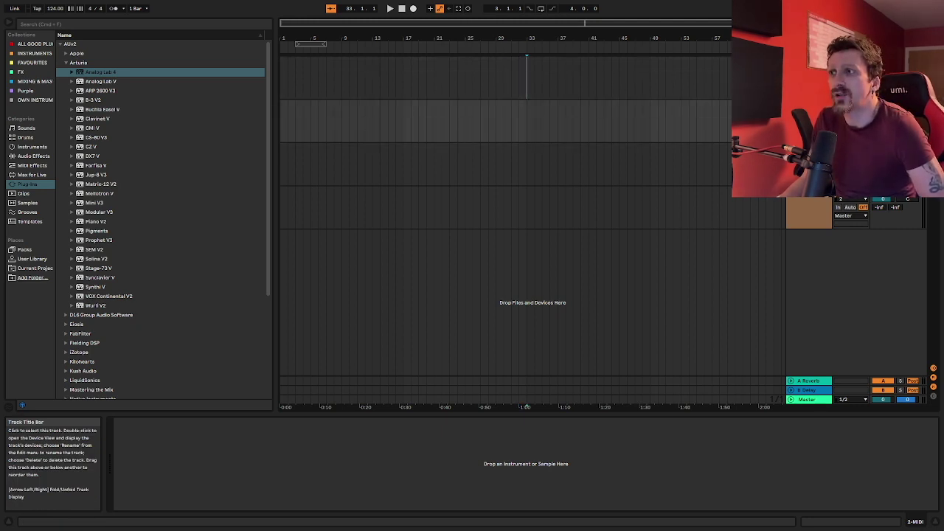
pyautogui.press('Tab')
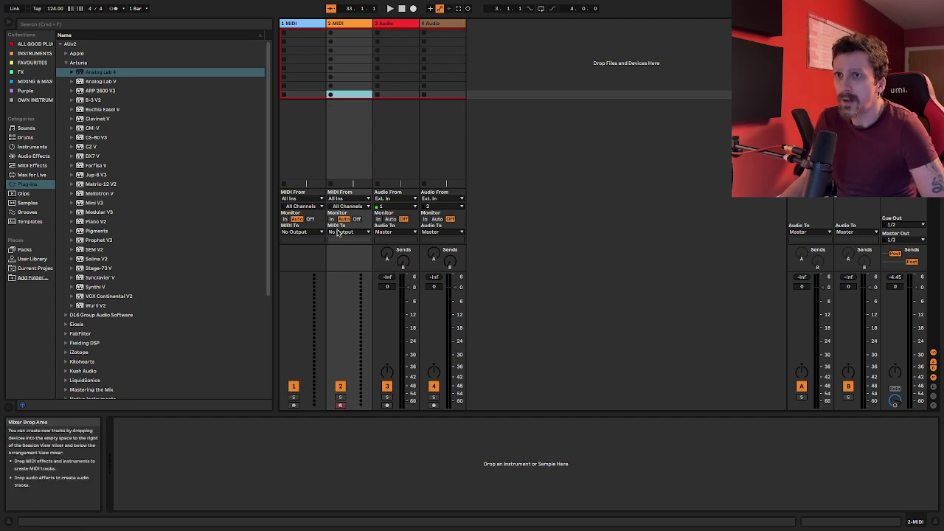
# Collapse the Arturia plug-in folder in the browser and flip to the Arrangement View and back.
pyautogui.click(66, 63)
pyautogui.press('Tab')
pyautogui.press('Tab')
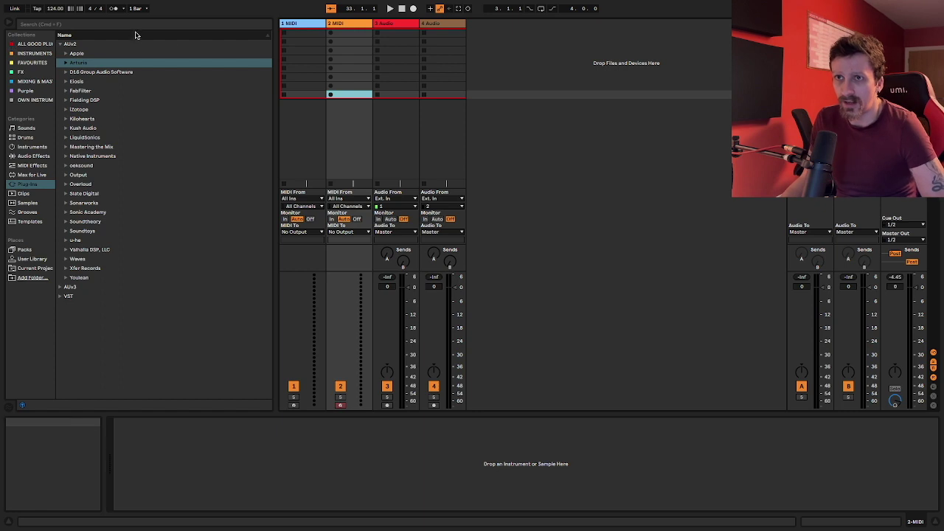
# Look through the browser's colour-tagged collections, including ALL GOOD PLUGINS, INSTRUMENTS, FX, OWN INSTRUMENTS and Purple.
pyautogui.click(29, 44)
pyautogui.click(32, 53)
pyautogui.click(35, 72)
pyautogui.click(36, 100)
pyautogui.click(33, 90)
# Look through the browser's Sounds, Drums, Instruments, Audio Effects, MIDI Effects and Templates categories.
pyautogui.click(32, 130)
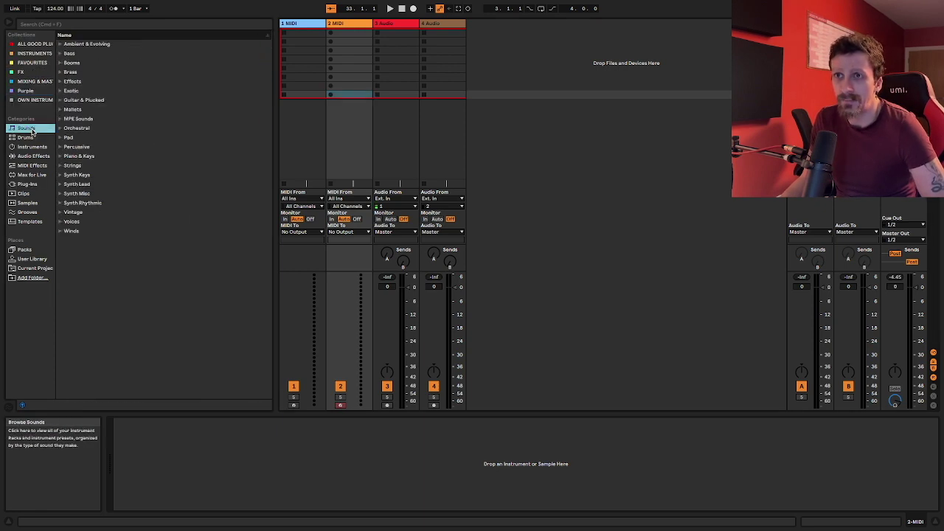
pyautogui.click(27, 138)
pyautogui.click(31, 146)
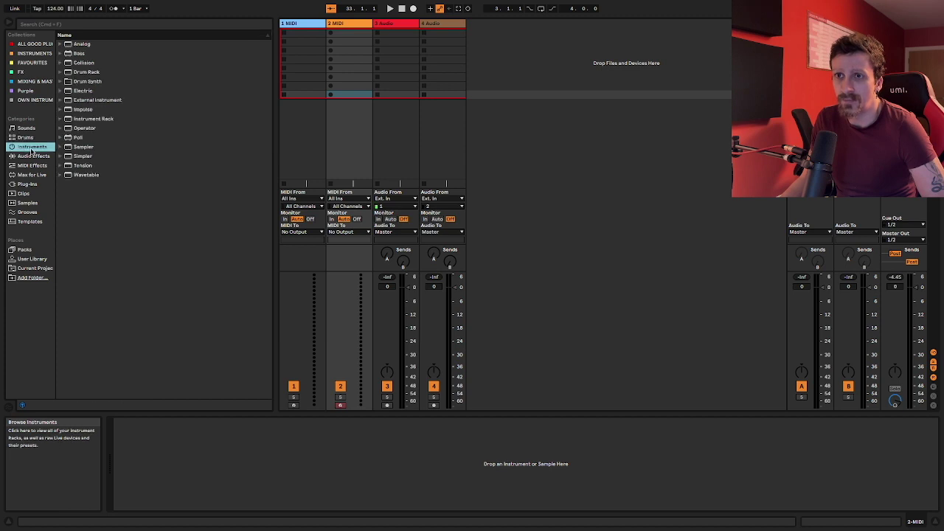
pyautogui.click(31, 157)
pyautogui.click(32, 165)
pyautogui.click(29, 221)
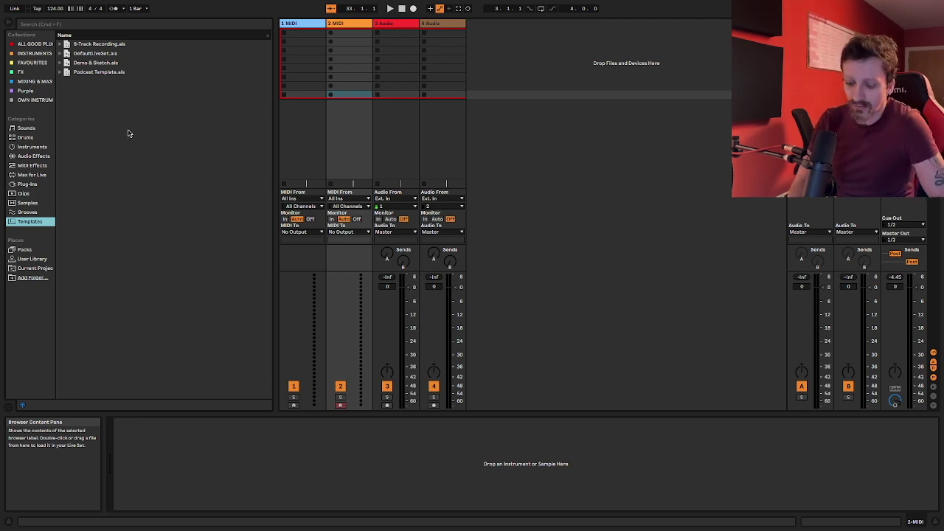
# Hide and show the browser twice, and hide and show the Info View once.
pyautogui.press('super+alt+b')
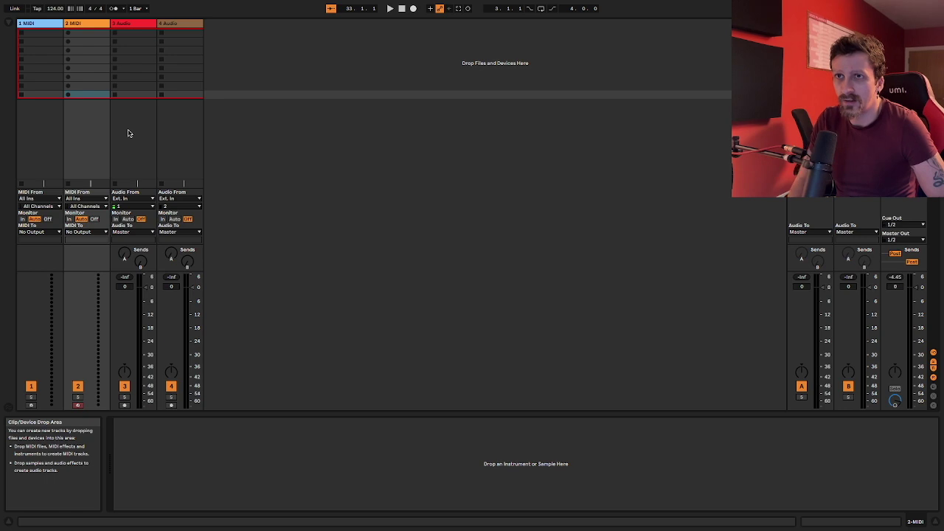
pyautogui.click(10, 23)
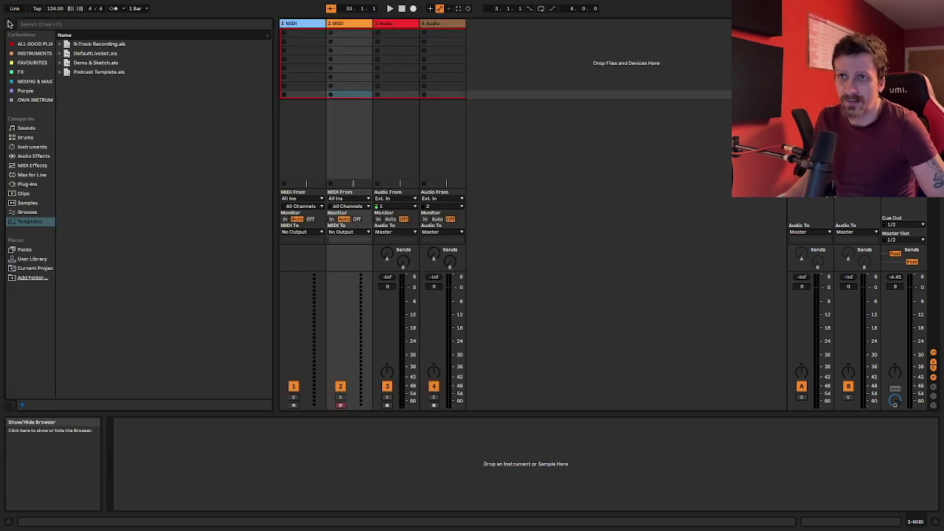
pyautogui.click(10, 24)
pyautogui.click(8, 24)
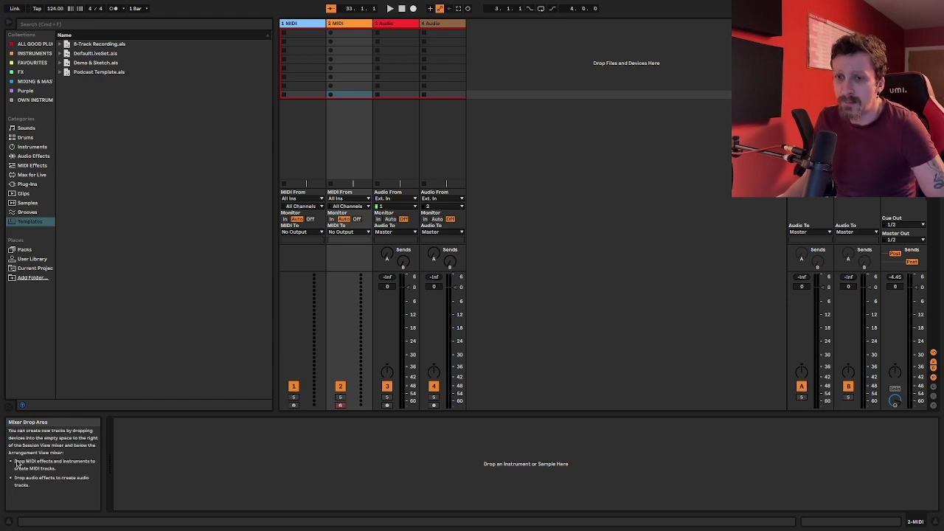
pyautogui.click(8, 525)
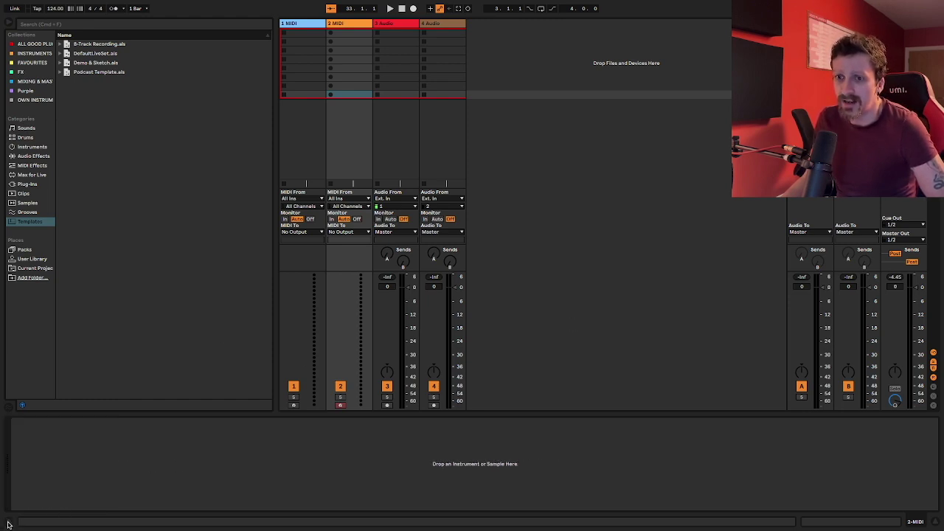
pyautogui.click(9, 525)
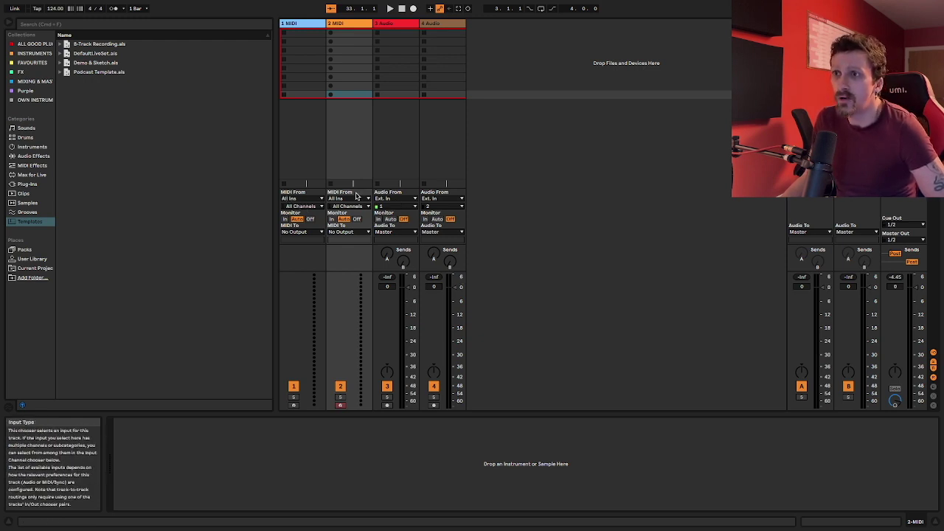
# Load the Analog instrument from the Instruments category onto the first MIDI track.
pyautogui.click(43, 157)
pyautogui.click(32, 147)
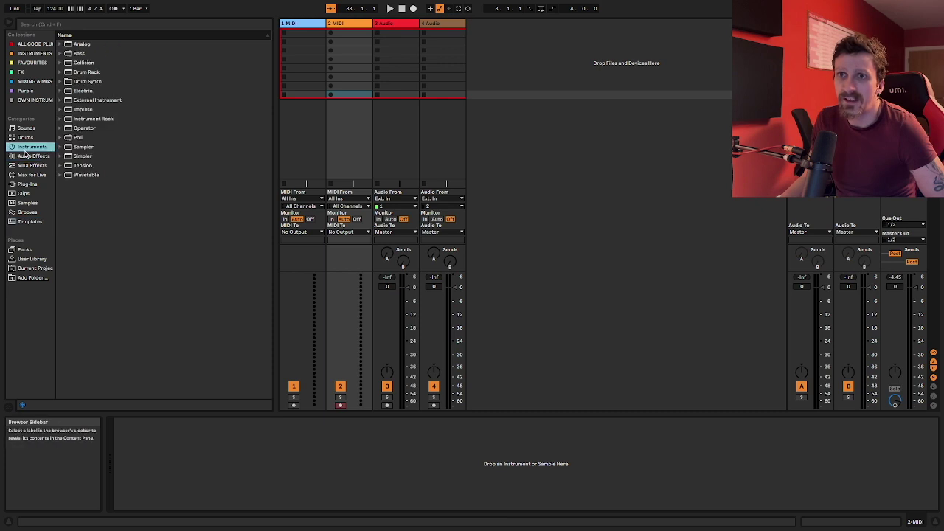
pyautogui.click(77, 43)
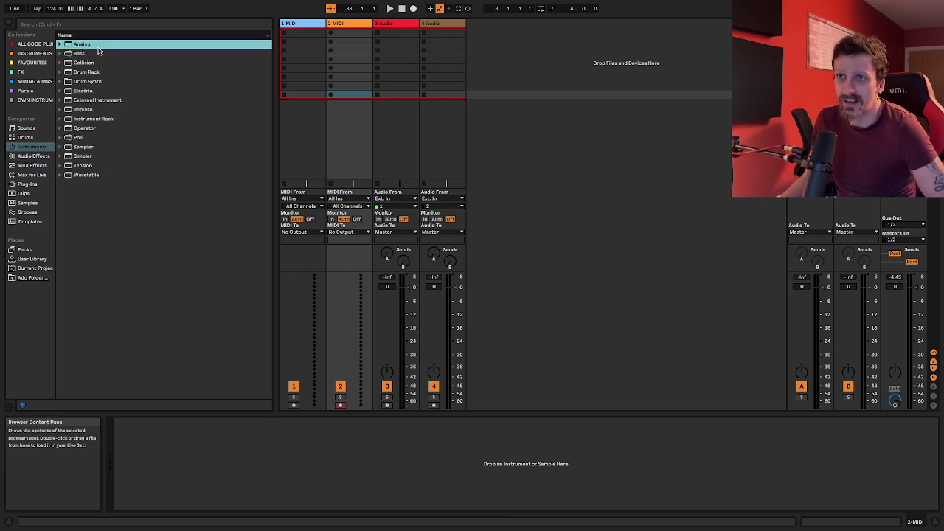
pyautogui.click(309, 26)
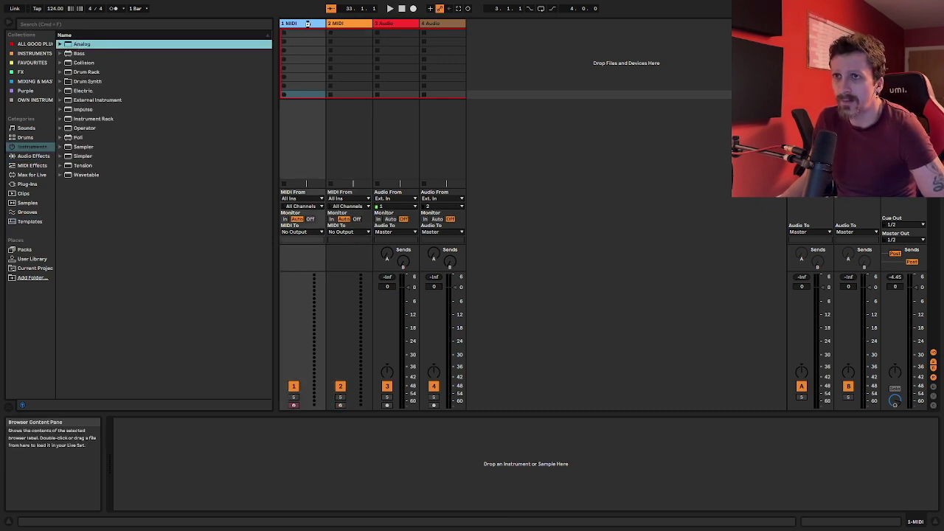
pyautogui.press('Return')
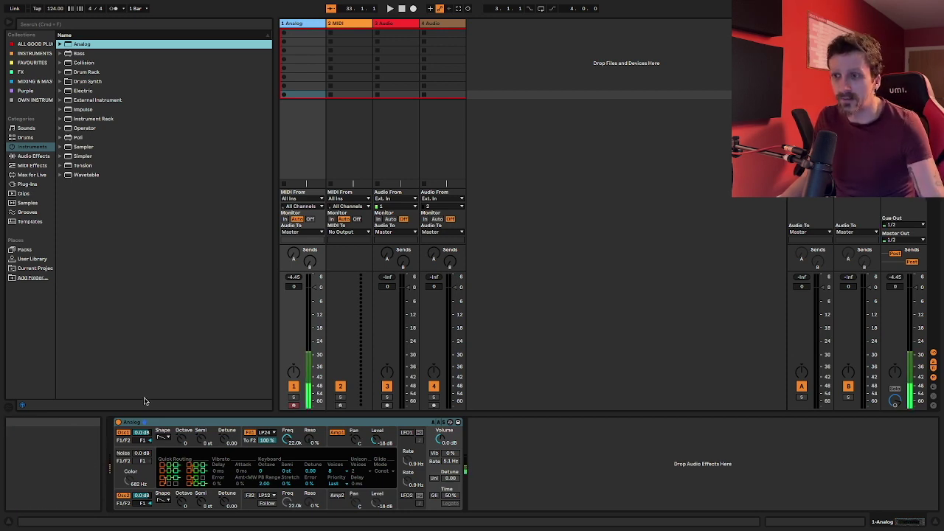
# Try out Analog's Filter 1 cutoff frequency and resonance, and reset both to their default values.
pyautogui.click(290, 438)
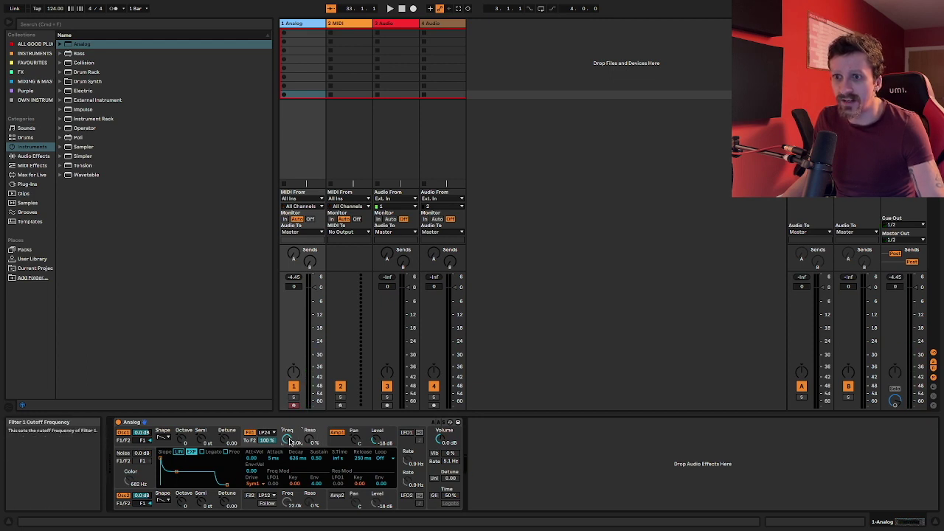
pyautogui.moveTo(287, 440); pyautogui.dragTo(310, 437)
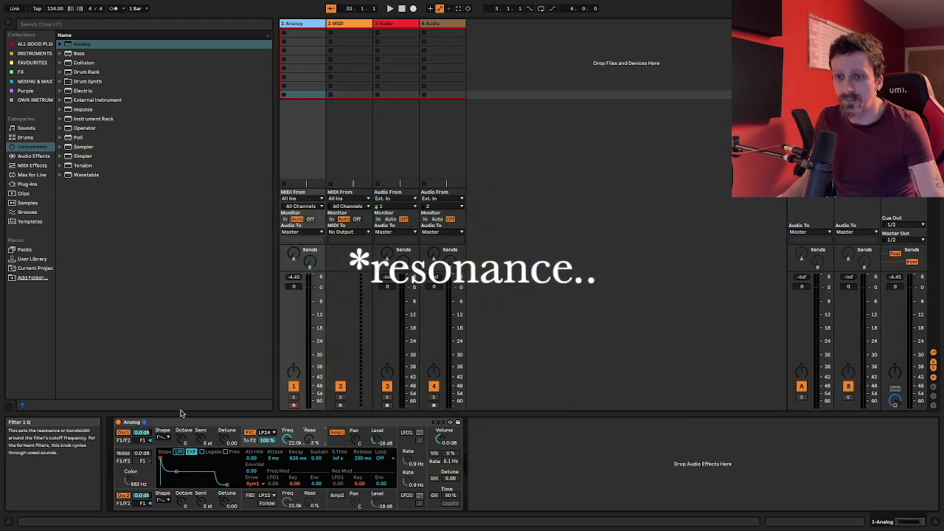
pyautogui.moveTo(288, 439); pyautogui.dragTo(287, 493)
pyautogui.doubleClick(288, 440)
pyautogui.doubleClick(310, 438)
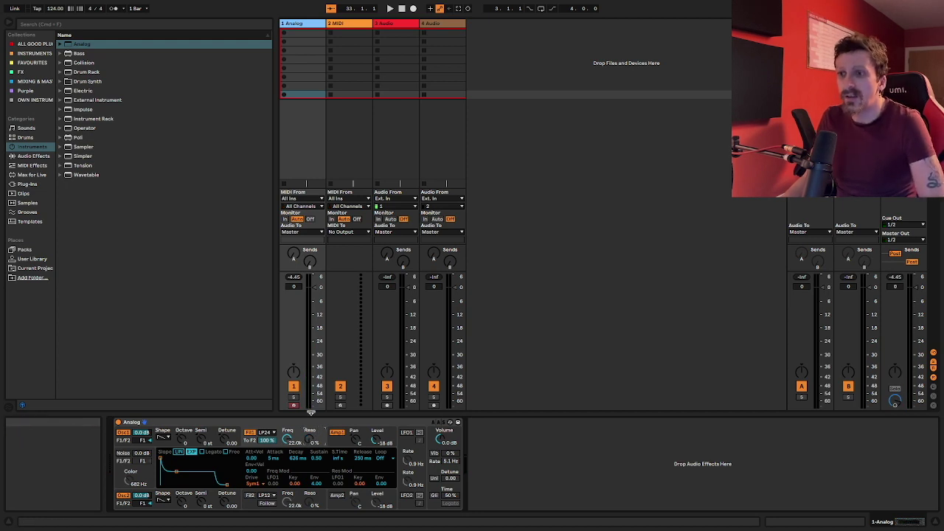
# Select the Analog device, place the insertion point after it and hide the device view.
pyautogui.click(310, 422)
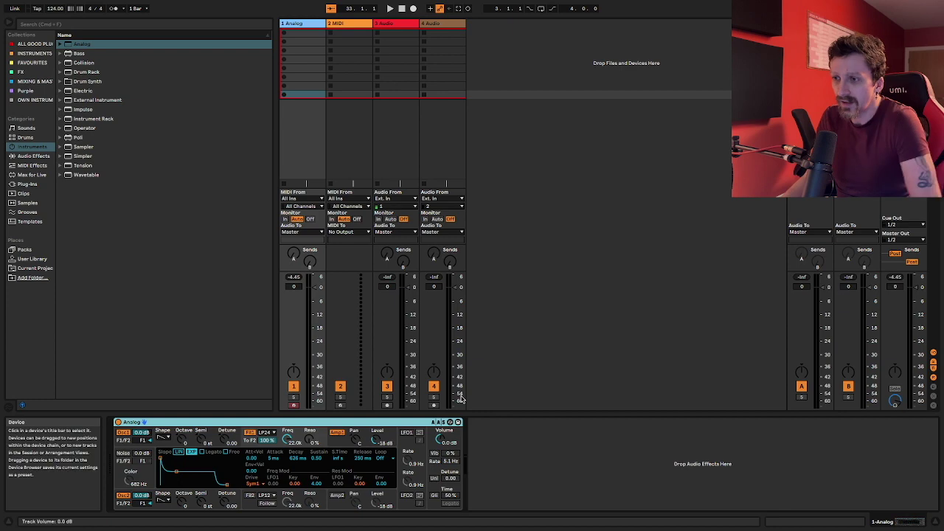
pyautogui.click(467, 436)
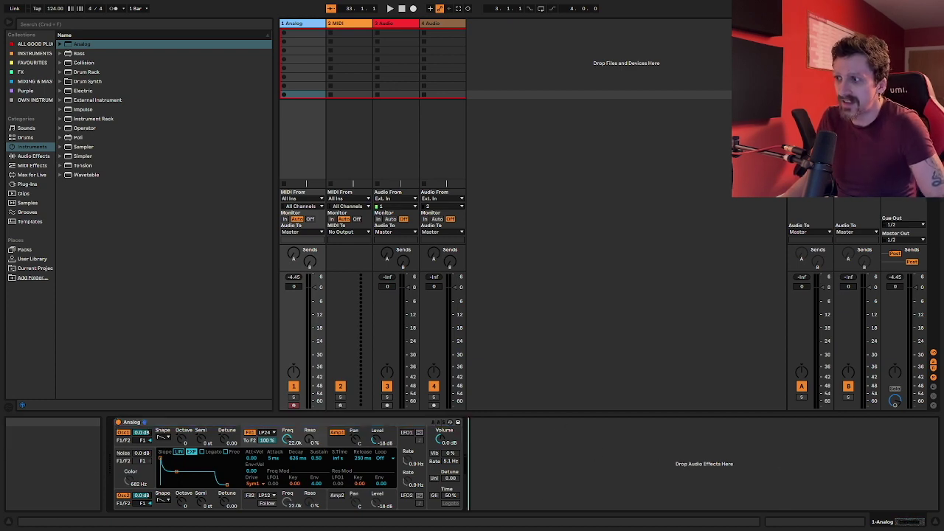
pyautogui.click(938, 524)
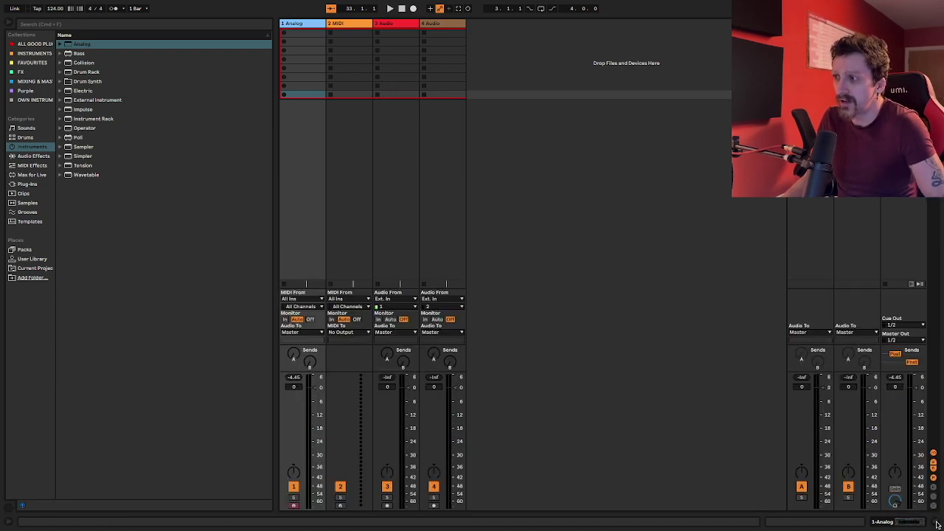
# Show and hide the device view several times, ending with the Analog device displayed.
pyautogui.click(938, 524)
pyautogui.click(939, 523)
pyautogui.click(938, 524)
pyautogui.click(938, 524)
pyautogui.click(938, 523)
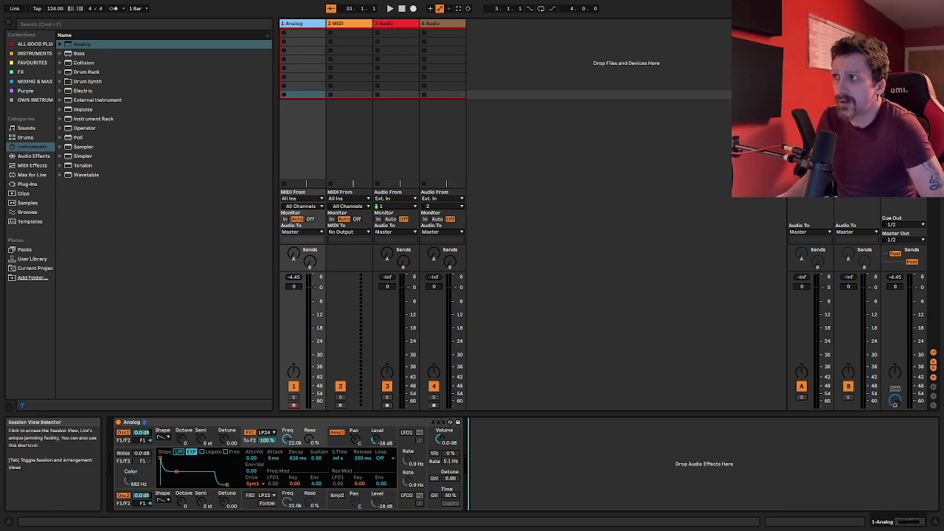
# Switch back and forth between the Session View and the Arrangement View, ending in the Arrangement View.
pyautogui.press('Tab')
pyautogui.press('Tab')
pyautogui.press('Tab')
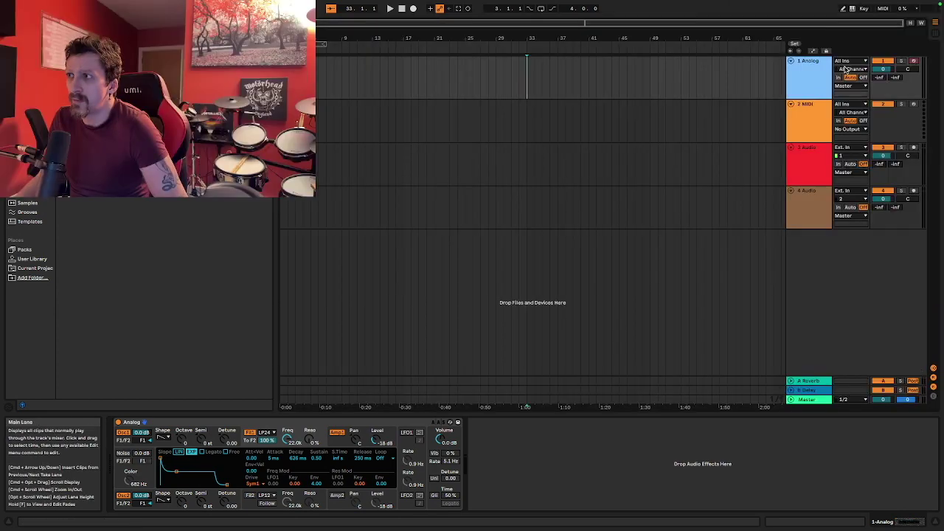
pyautogui.click(935, 33)
pyautogui.click(935, 23)
pyautogui.click(936, 32)
pyautogui.click(935, 23)
pyautogui.click(935, 32)
pyautogui.click(936, 23)
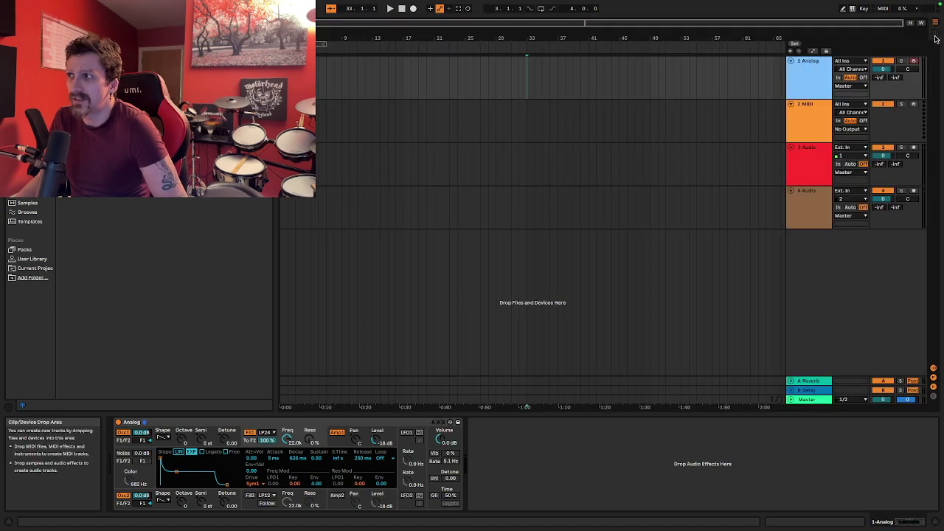
# Switch to OBS and move the webcam source down to the lower right corner of the recorded picture.
pyautogui.hotkey('ctrl', 'Left')
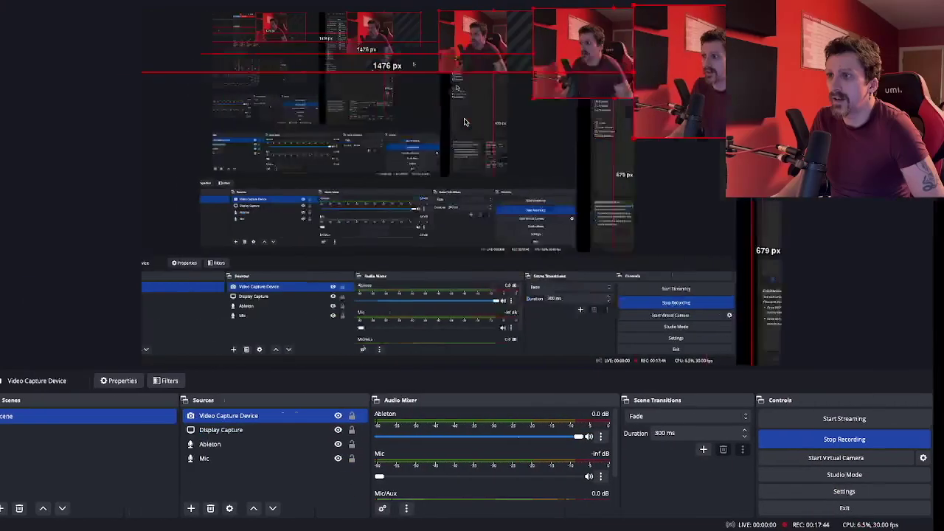
pyautogui.moveTo(769, 71); pyautogui.dragTo(682, 321)
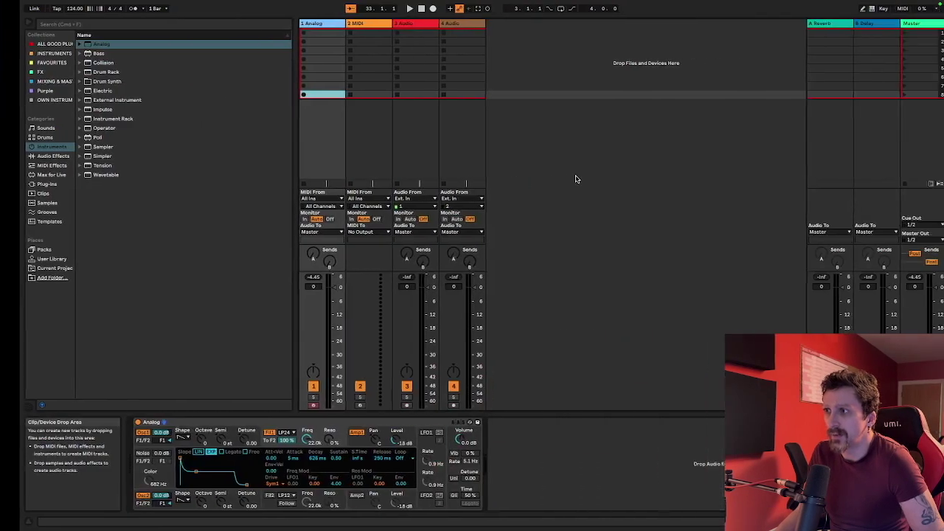
# Select the A Reverb, B Delay and Master tracks in turn to view their devices, and return to the Analog track.
pyautogui.click(810, 24)
pyautogui.click(838, 24)
pyautogui.click(892, 24)
pyautogui.click(848, 25)
pyautogui.click(826, 25)
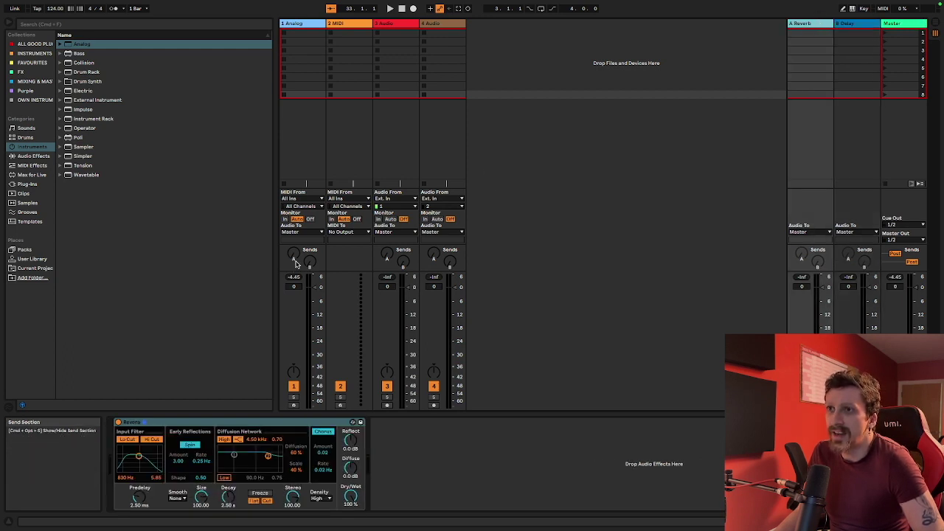
pyautogui.click(313, 27)
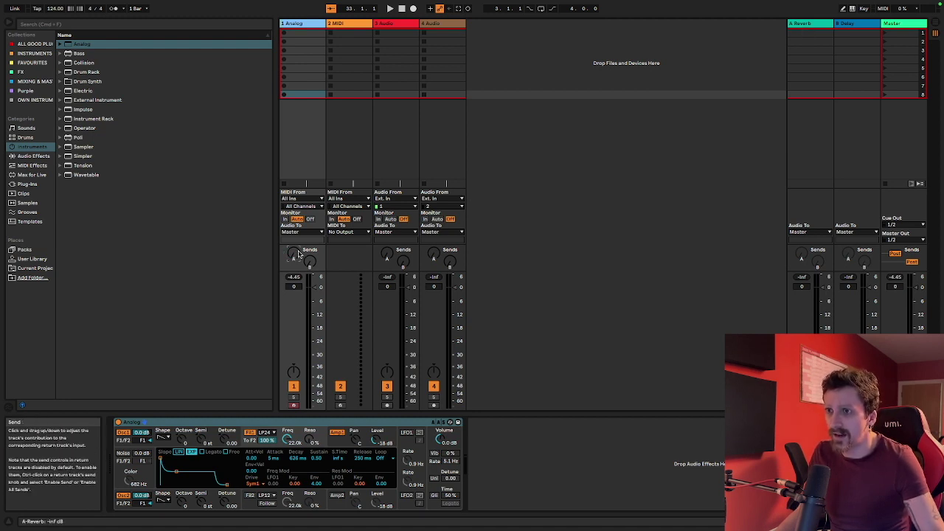
# Look at the track mixer controls in the Arrangement View and go back to the Session View.
pyautogui.press('Tab')
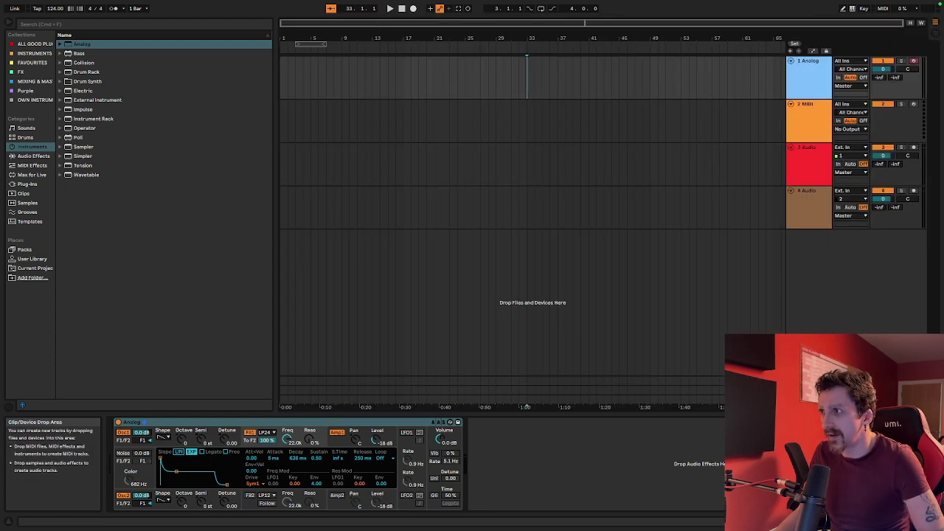
pyautogui.moveTo(878, 78); pyautogui.dragTo(879, 59)
pyautogui.press('Tab')
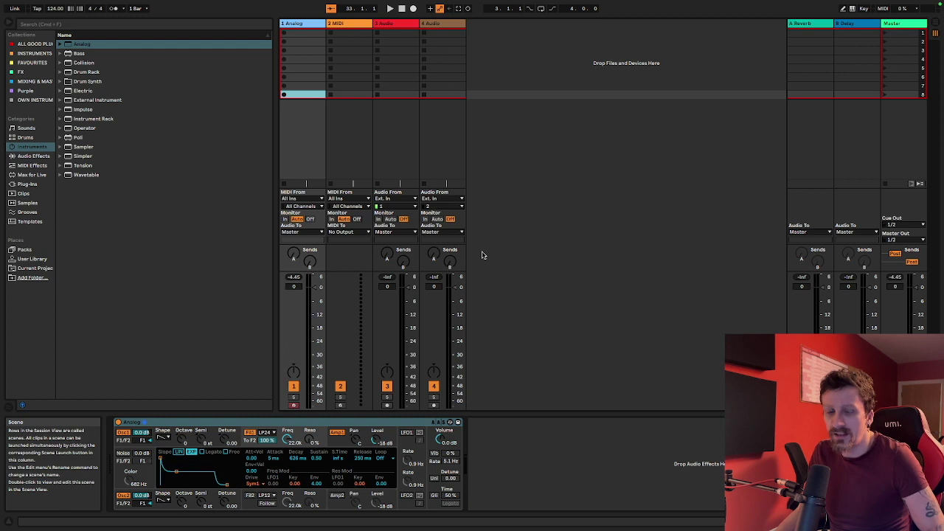
# Try out the Analog track's Reverb and Delay sends at 0.0 dB, and turn both back down to their minimum.
pyautogui.click(293, 255)
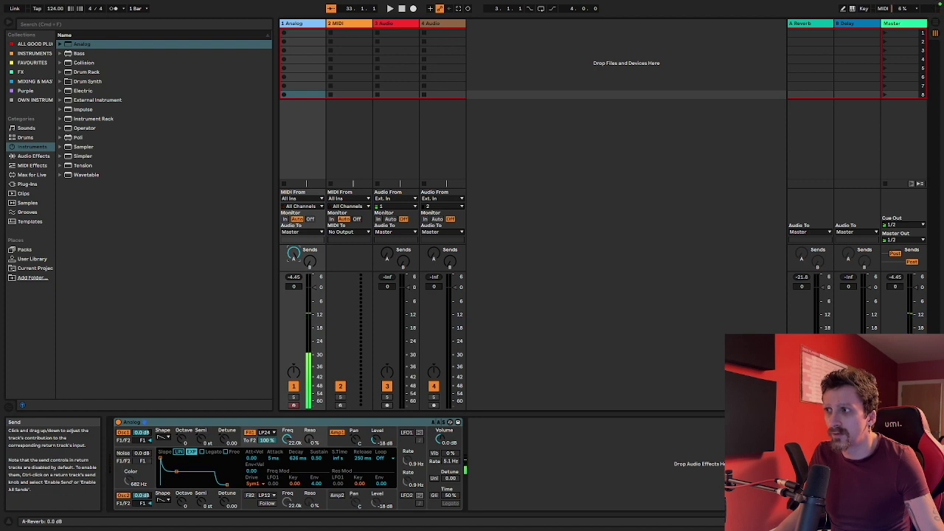
pyautogui.moveTo(309, 261); pyautogui.dragTo(309, 199)
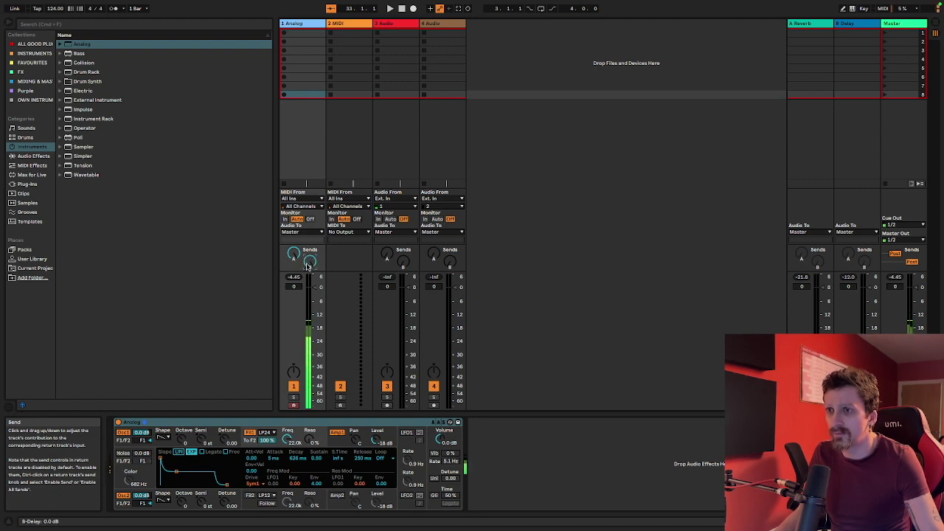
pyautogui.moveTo(298, 256); pyautogui.dragTo(298, 318)
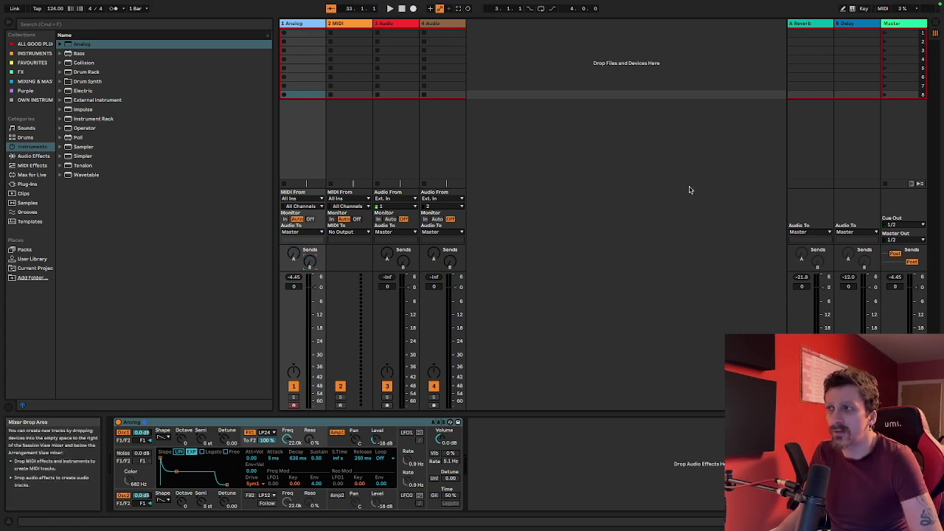
# Compare the Analog track with the A Reverb return track by selecting them alternately, ending on the Analog track.
pyautogui.click(809, 25)
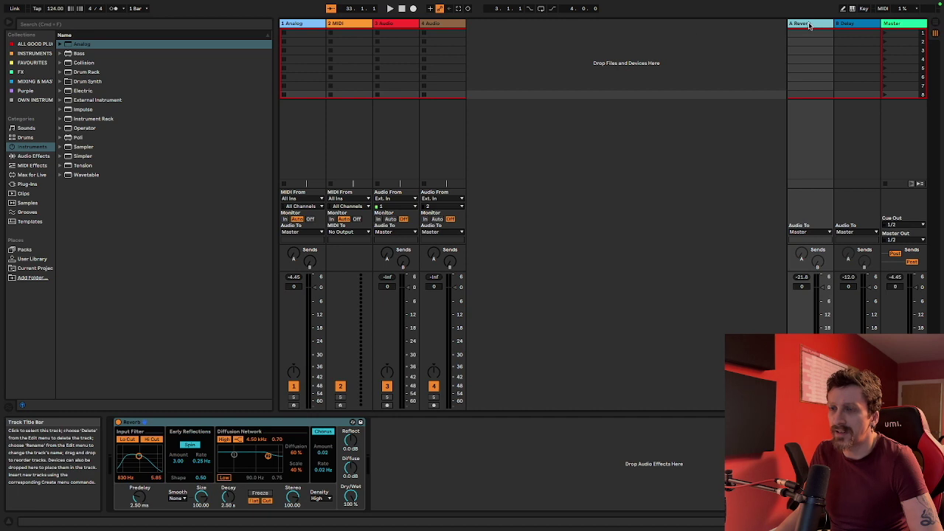
pyautogui.click(303, 23)
pyautogui.click(803, 30)
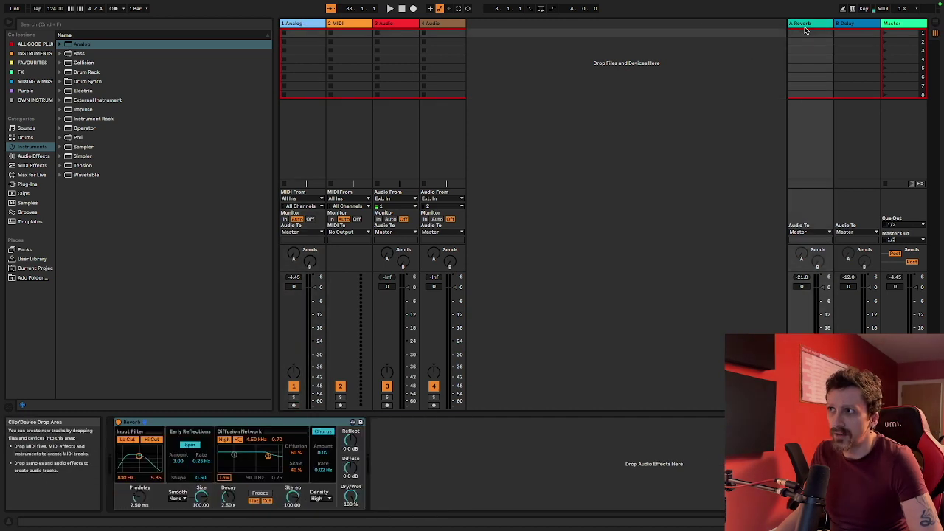
pyautogui.click(837, 25)
pyautogui.click(818, 25)
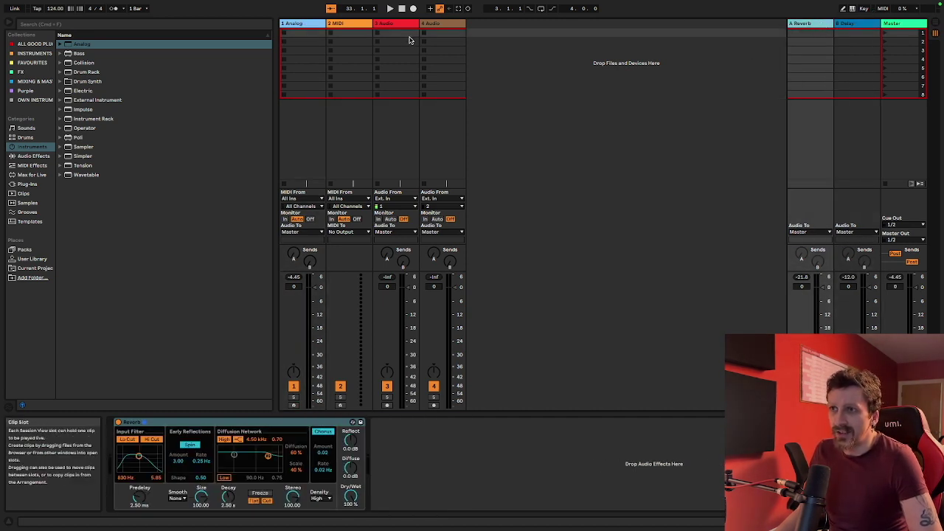
pyautogui.click(307, 23)
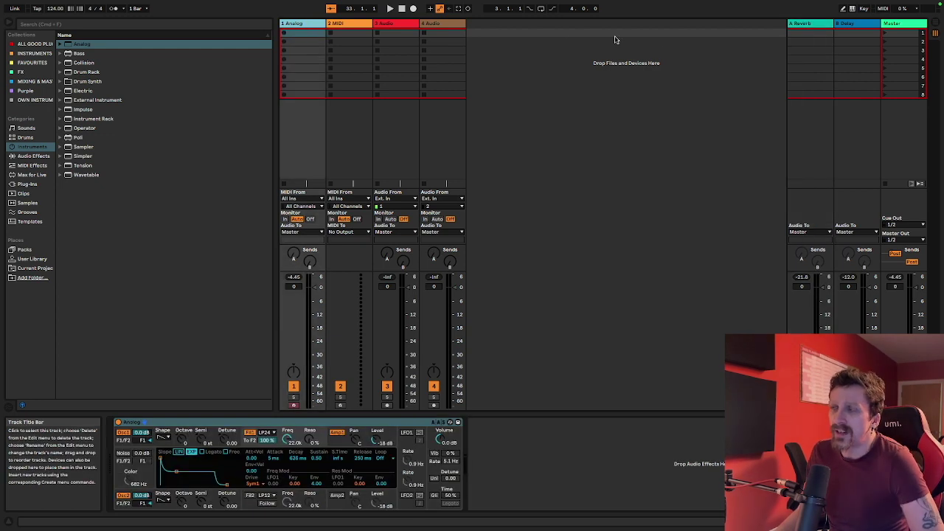
pyautogui.click(818, 25)
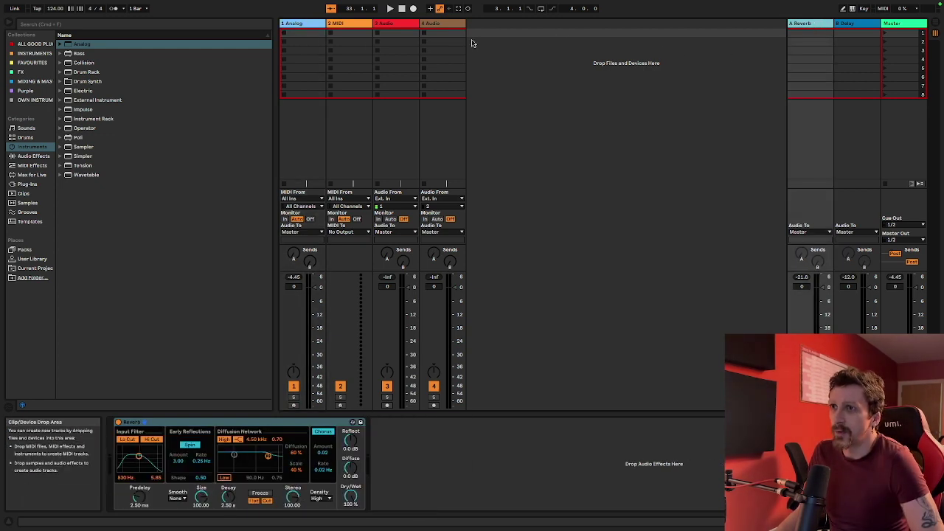
pyautogui.click(314, 25)
pyautogui.click(804, 24)
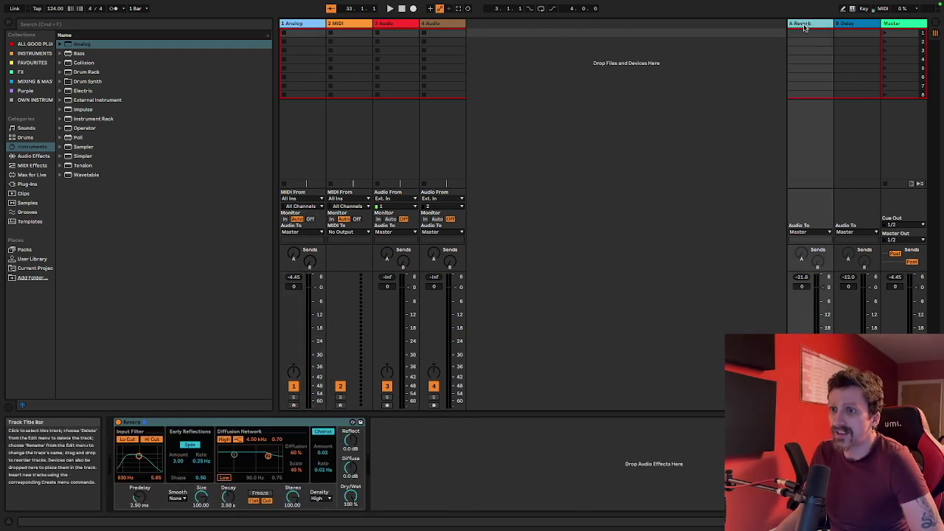
pyautogui.click(303, 26)
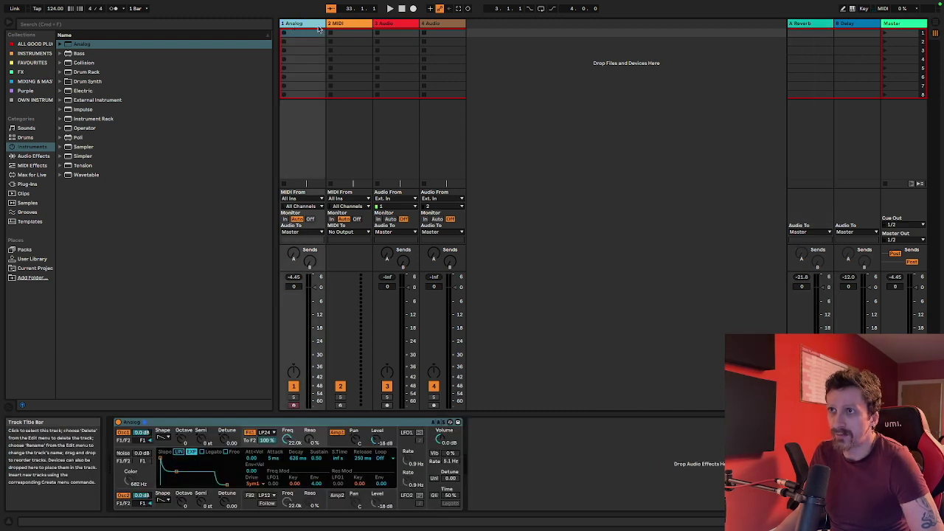
pyautogui.click(818, 25)
pyautogui.click(323, 123)
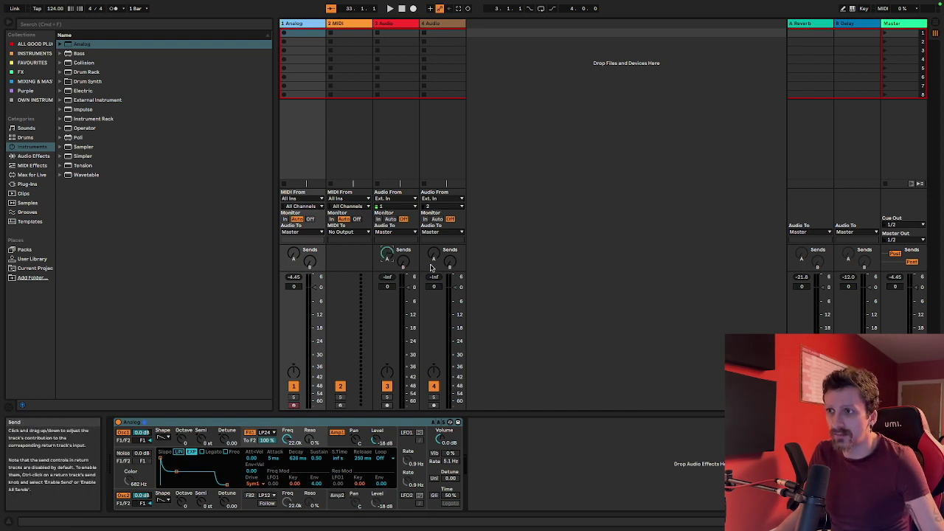
# Try out the A sends on the Analog and both audio tracks, and turn them all back down to minimum.
pyautogui.moveTo(293, 254); pyautogui.dragTo(293, 280)
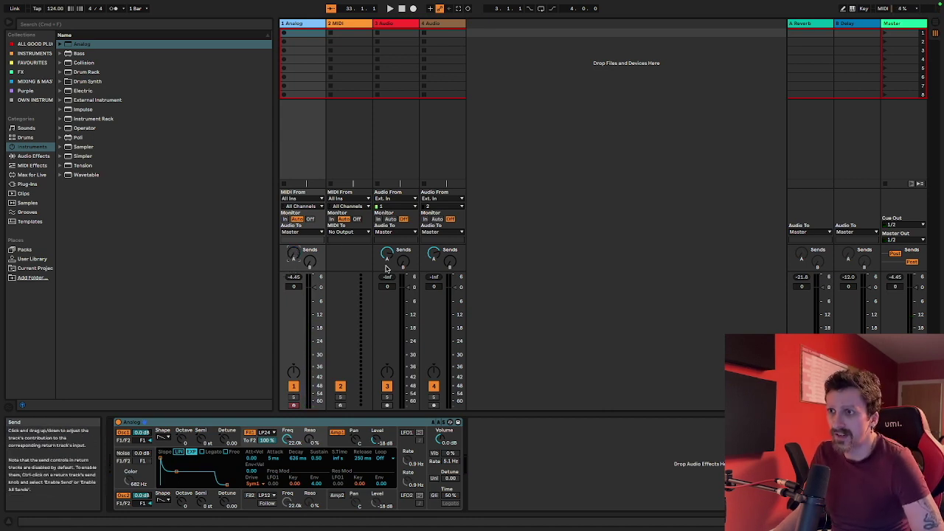
pyautogui.moveTo(388, 254); pyautogui.dragTo(388, 310)
pyautogui.moveTo(437, 254); pyautogui.dragTo(437, 310)
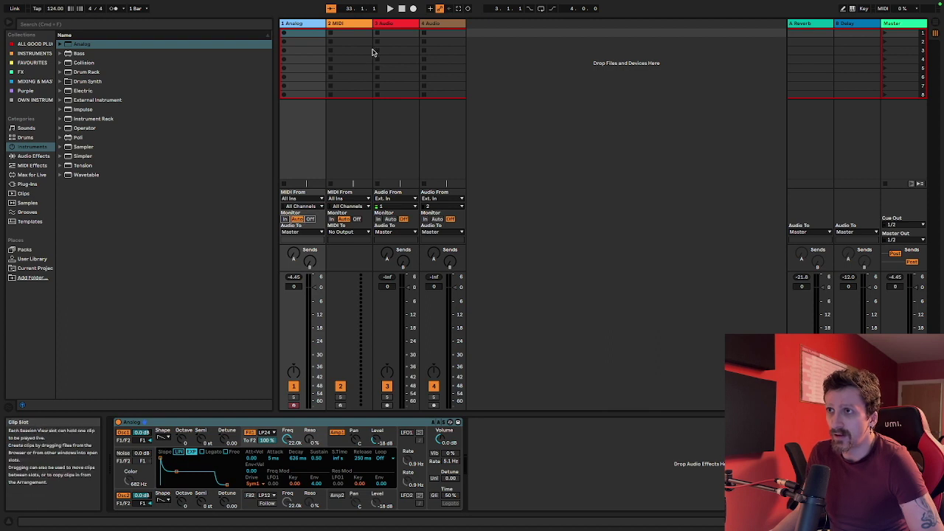
# Select the 3 Audio track and view its input type and input channel options, keeping Ext. In and channel 1.
pyautogui.click(397, 24)
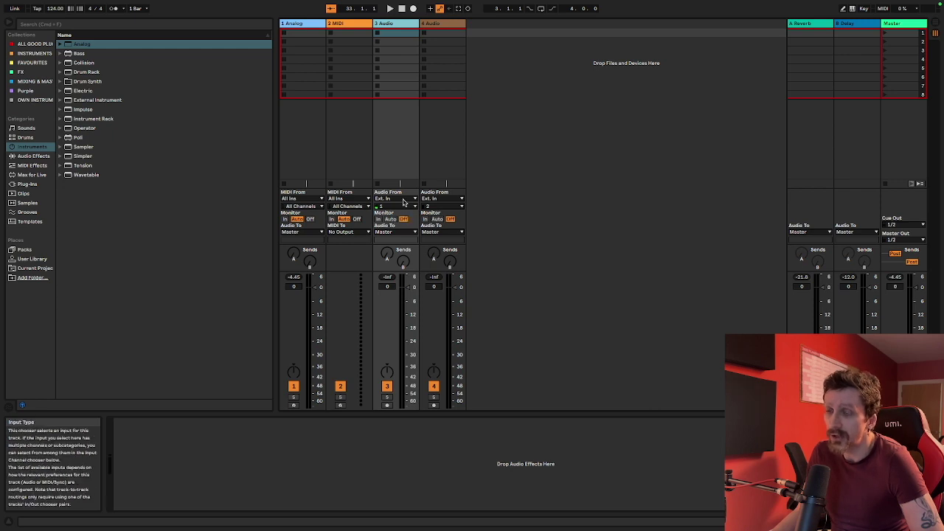
pyautogui.click(403, 199)
pyautogui.click(403, 201)
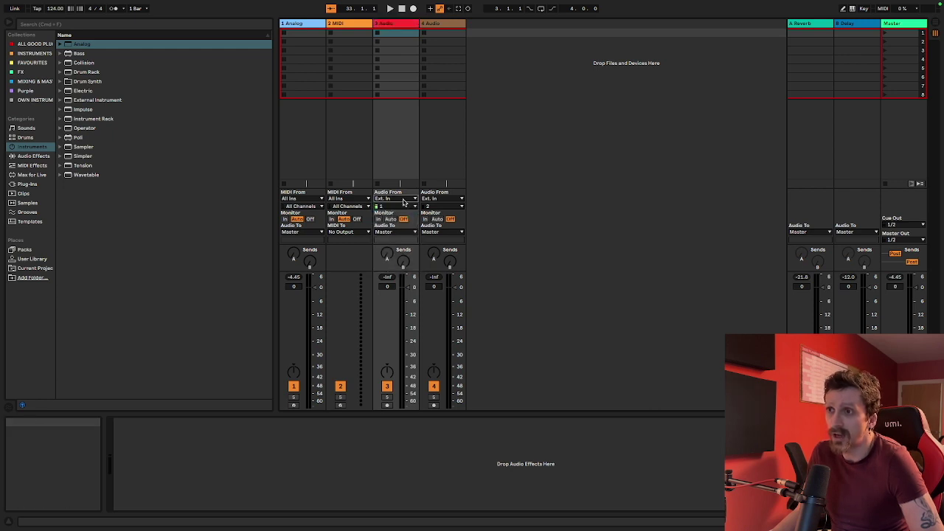
pyautogui.click(379, 206)
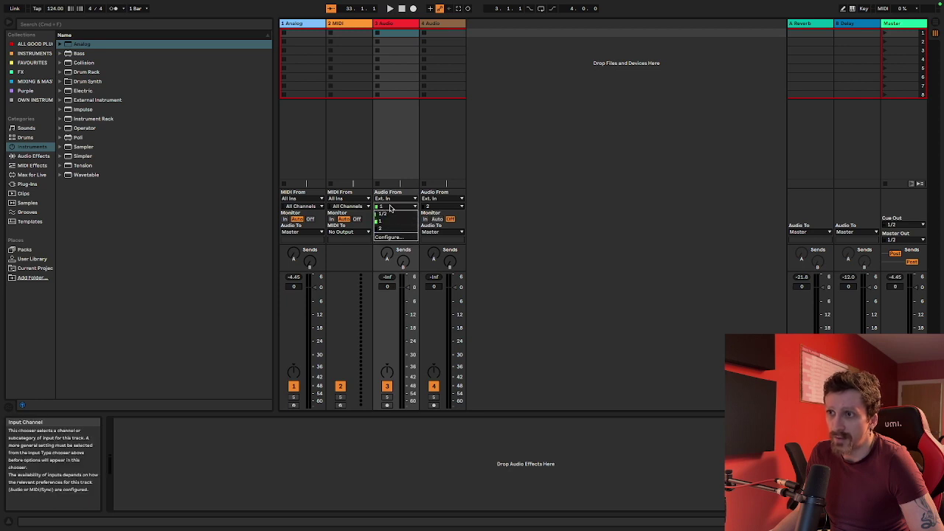
pyautogui.click(497, 193)
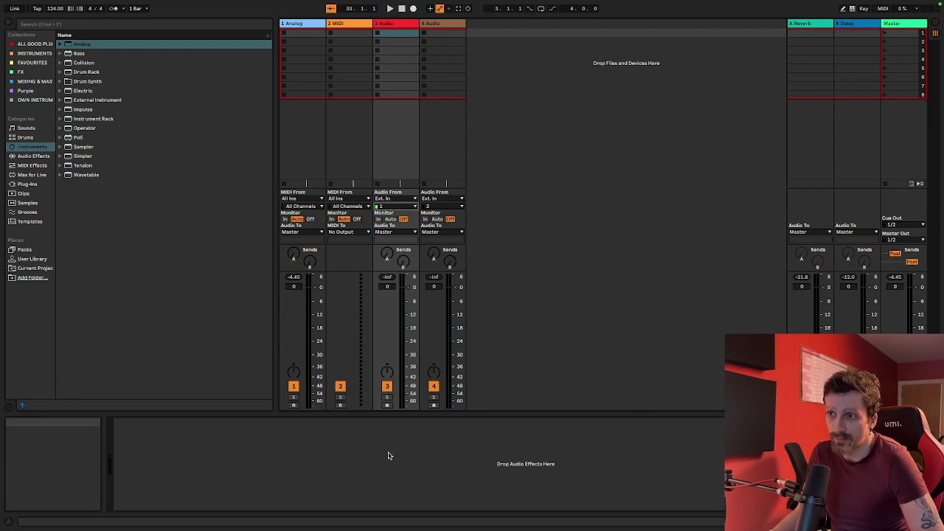
# Arm the 3 Audio track for recording and try its Auto and In monitoring modes, ending with monitoring Off.
pyautogui.click(386, 405)
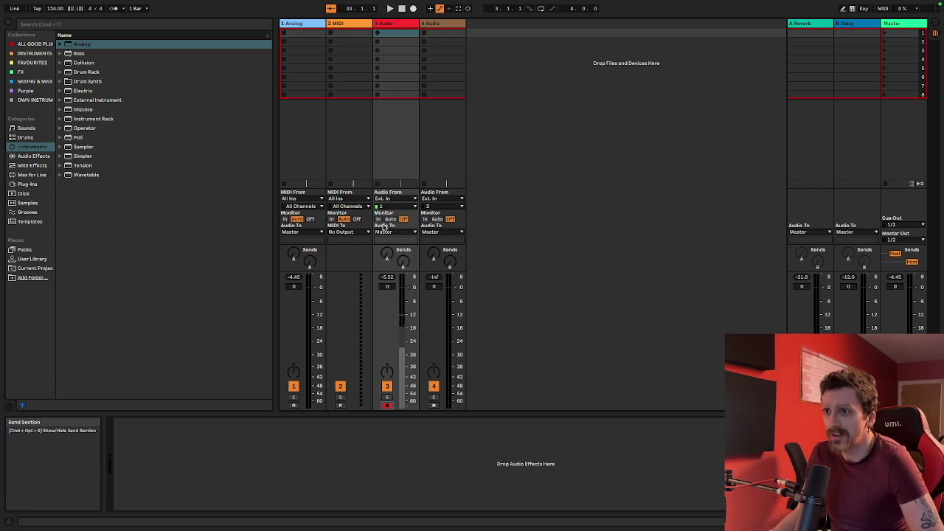
pyautogui.click(389, 220)
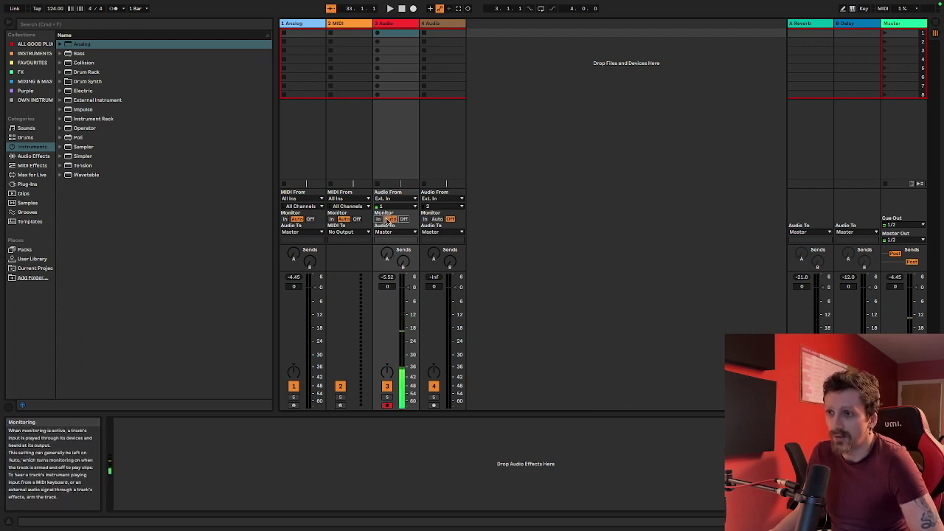
pyautogui.click(379, 220)
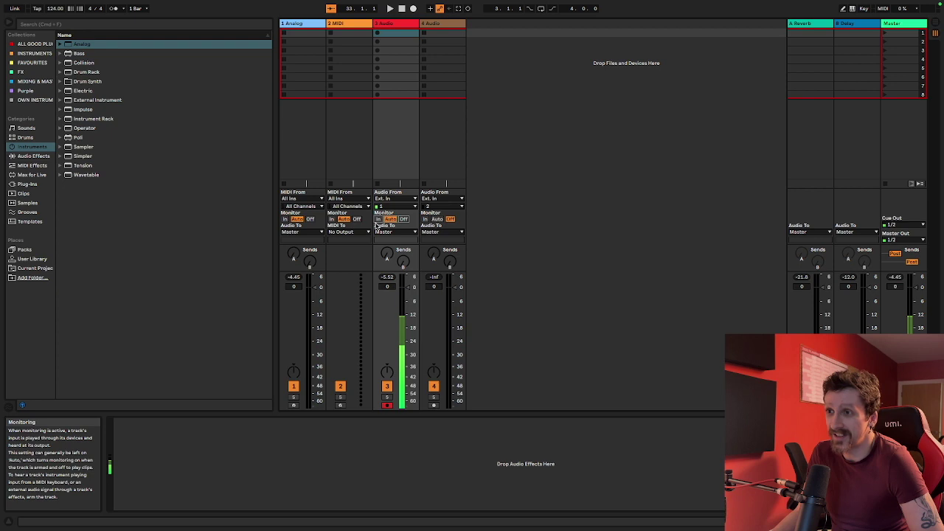
pyautogui.click(391, 219)
pyautogui.click(404, 220)
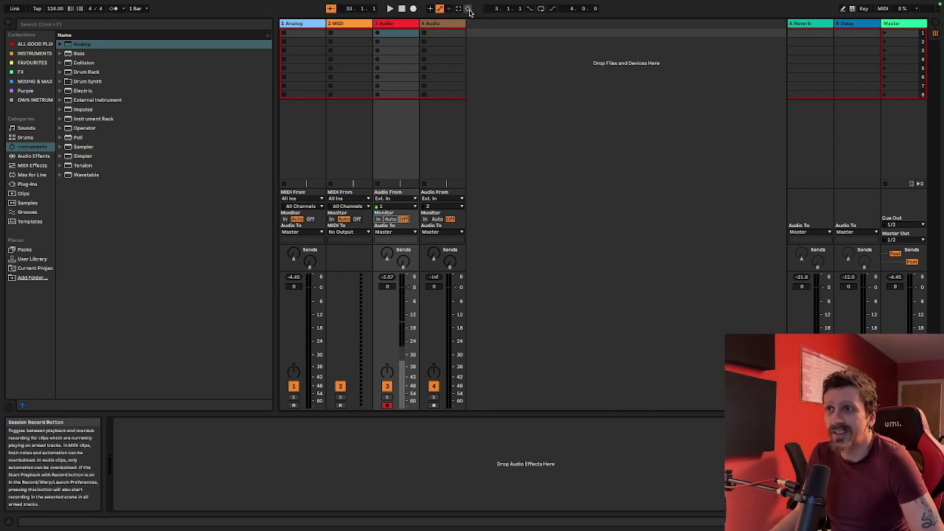
# Show the Arrangement View briefly and return to the Session View.
pyautogui.press('Tab')
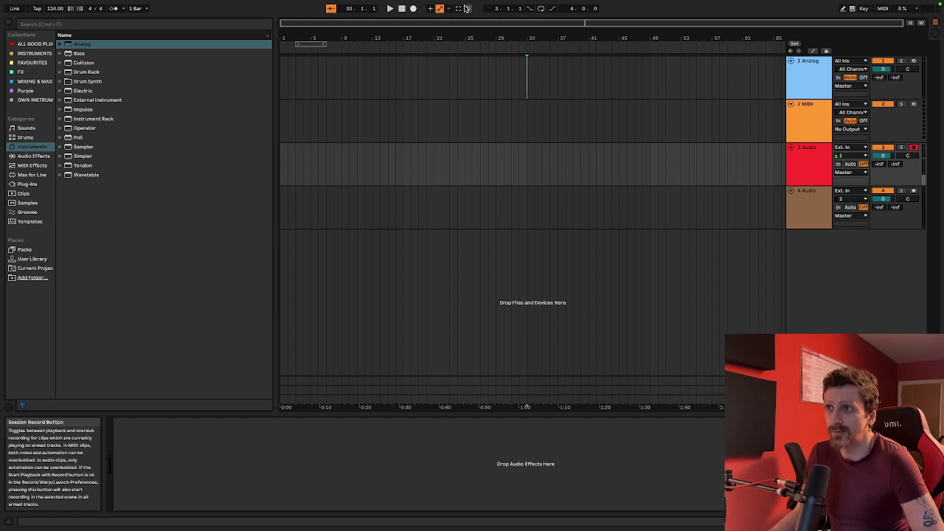
pyautogui.press('Tab')
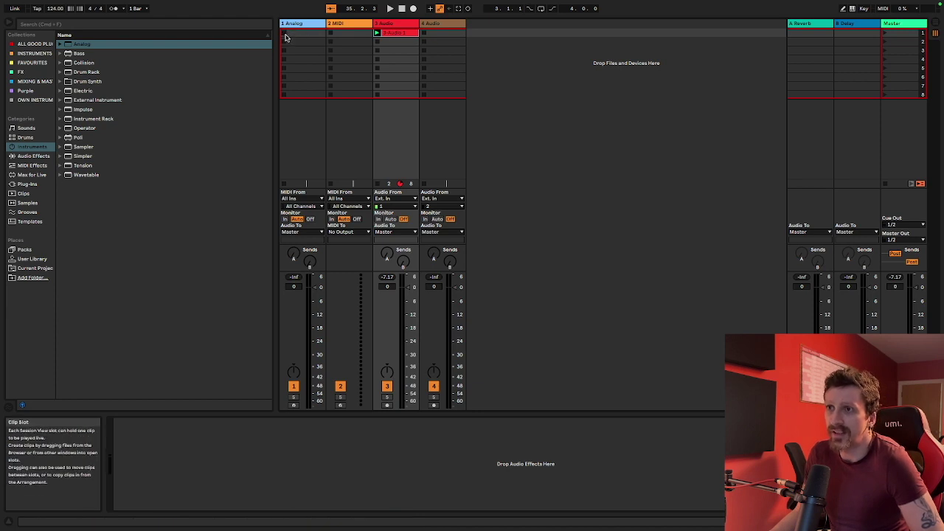
# Arm the Analog track and record a short MIDI clip into its first clip slot.
pyautogui.click(289, 145)
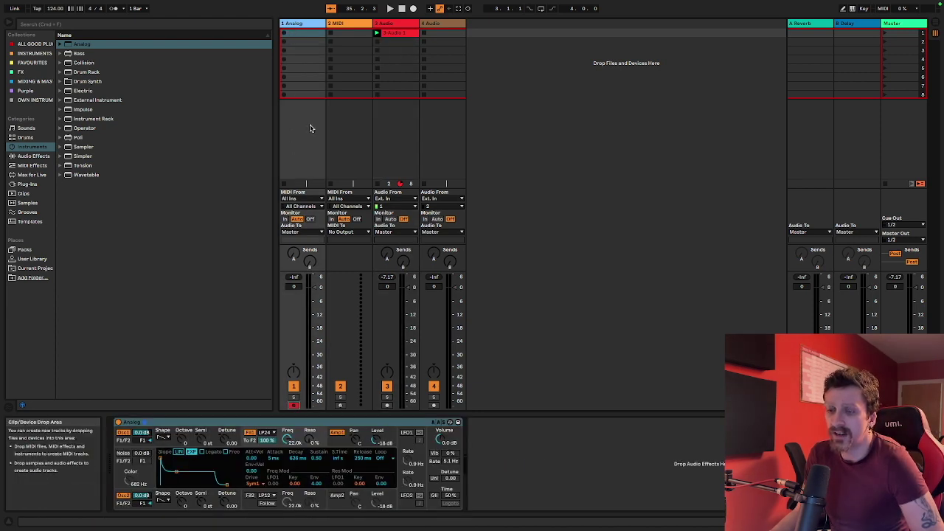
pyautogui.click(285, 36)
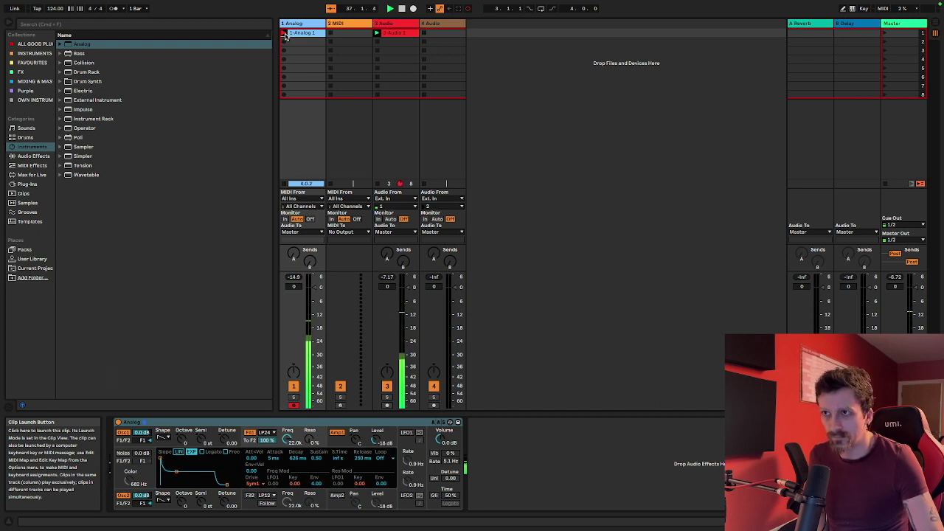
pyautogui.click(284, 37)
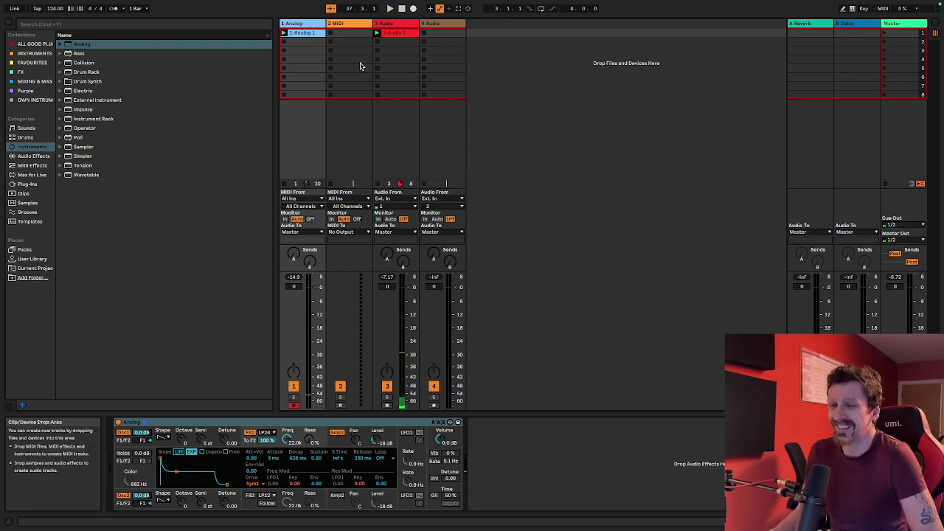
# Open the recorded Analog clip's view and shorten its loop so that it ends at 4.4.4.
pyautogui.hotkey('shift', 'Tab')
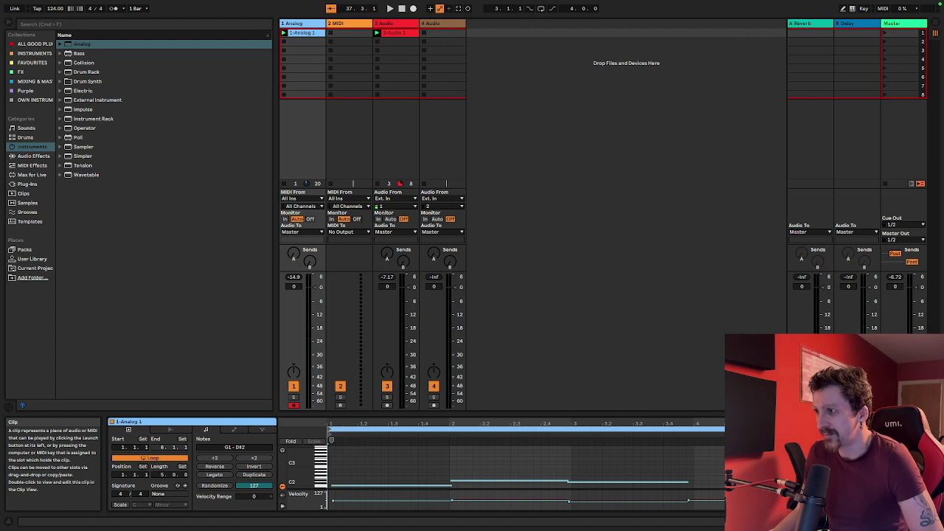
pyautogui.moveTo(938, 429); pyautogui.dragTo(815, 429)
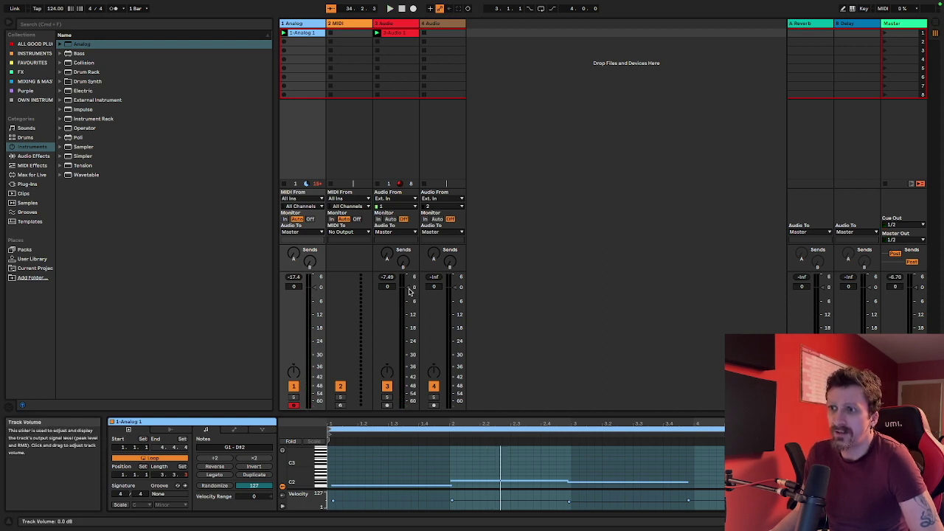
# Try lower volumes on the 3 Audio track, from -11.0 to -4.8 dB, and turn up its send B.
pyautogui.moveTo(410, 291); pyautogui.dragTo(410, 312)
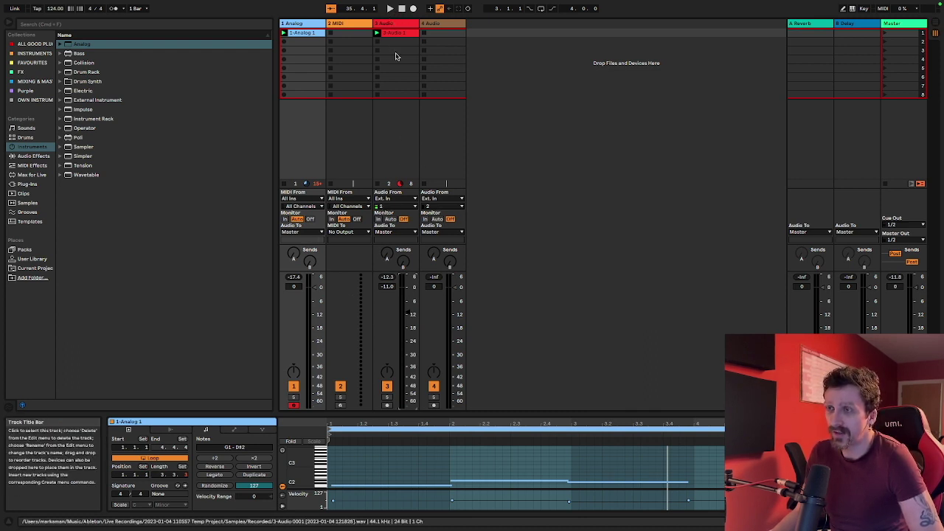
pyautogui.moveTo(408, 314); pyautogui.dragTo(408, 299)
pyautogui.moveTo(403, 262); pyautogui.dragTo(403, 177)
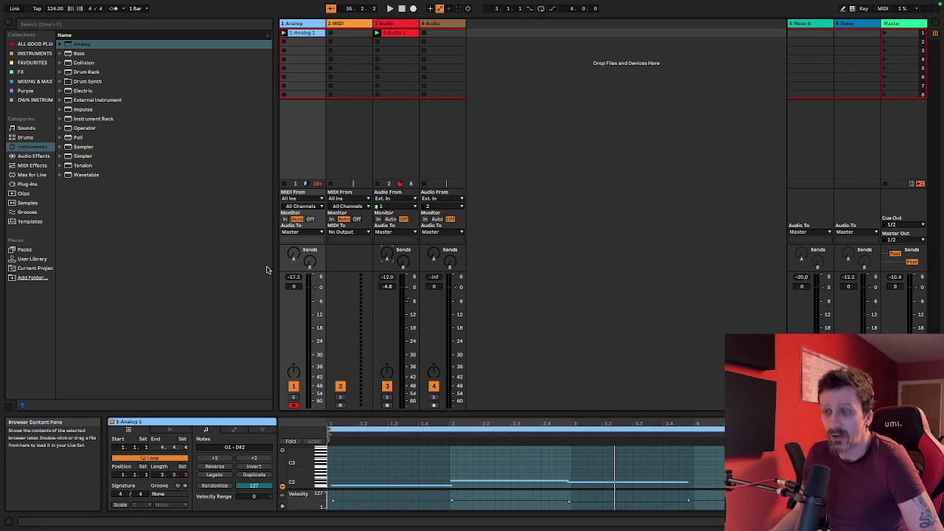
# Compare the device areas of the 3 Audio and 1 Analog tracks, ending on the Analog instrument.
pyautogui.click(391, 33)
pyautogui.click(395, 25)
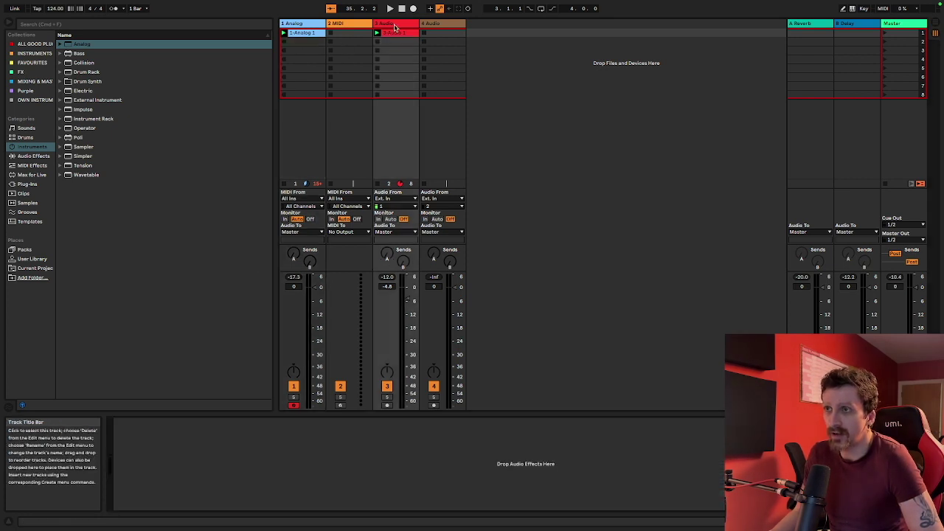
pyautogui.click(301, 25)
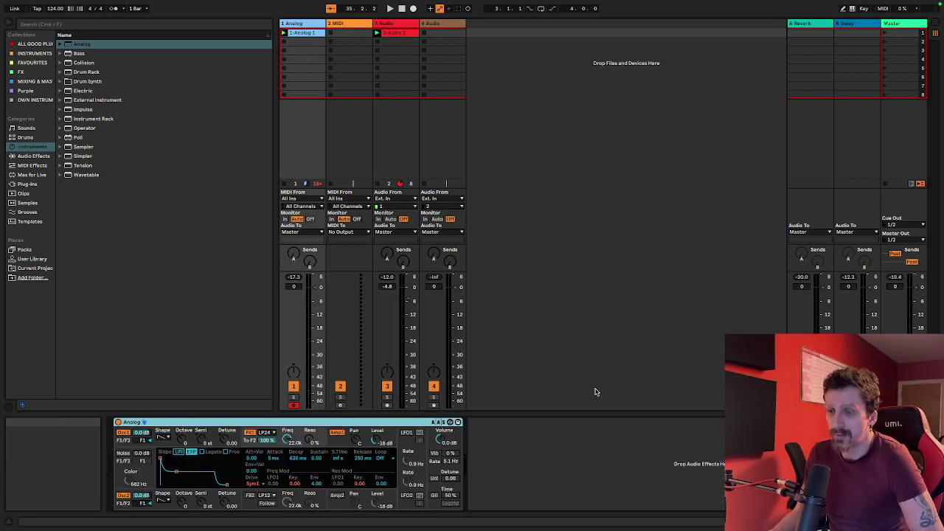
pyautogui.click(575, 441)
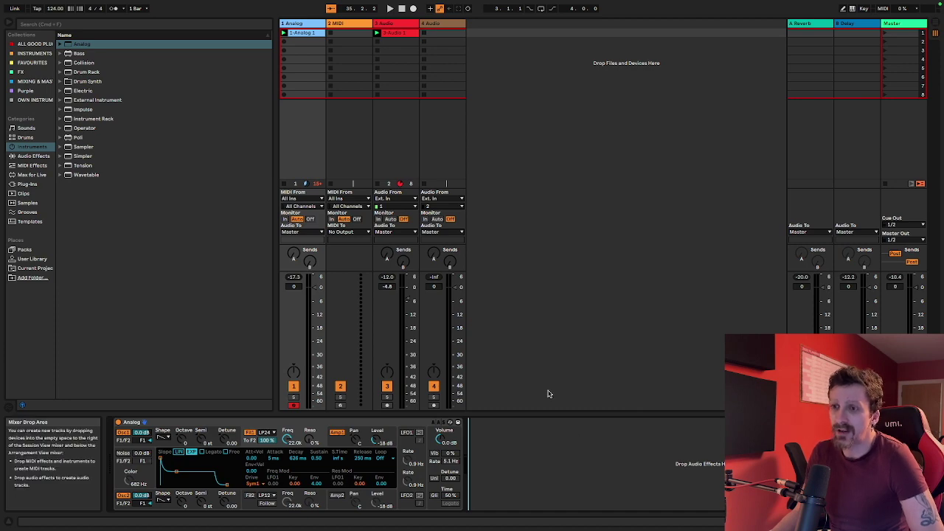
# Hide and restore the device view and the browser several times.
pyautogui.press('super+alt+l')
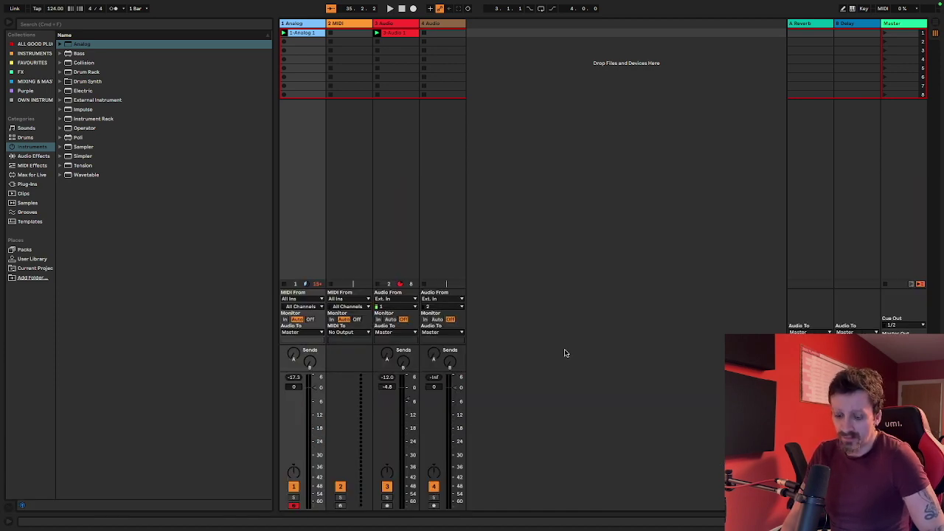
pyautogui.press('super+alt+l')
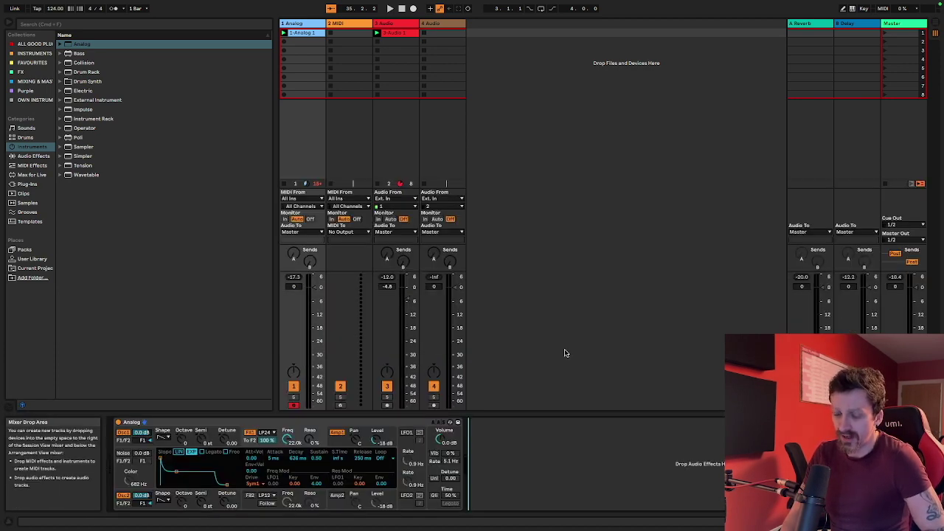
pyautogui.press('super+alt+b')
pyautogui.press('super+alt+b')
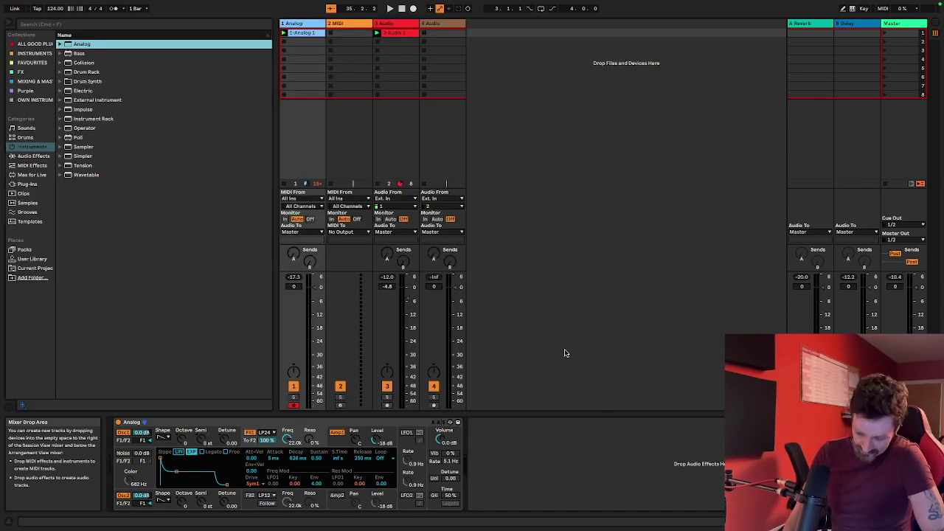
pyautogui.press('super+alt+l')
pyautogui.press('super+alt+l')
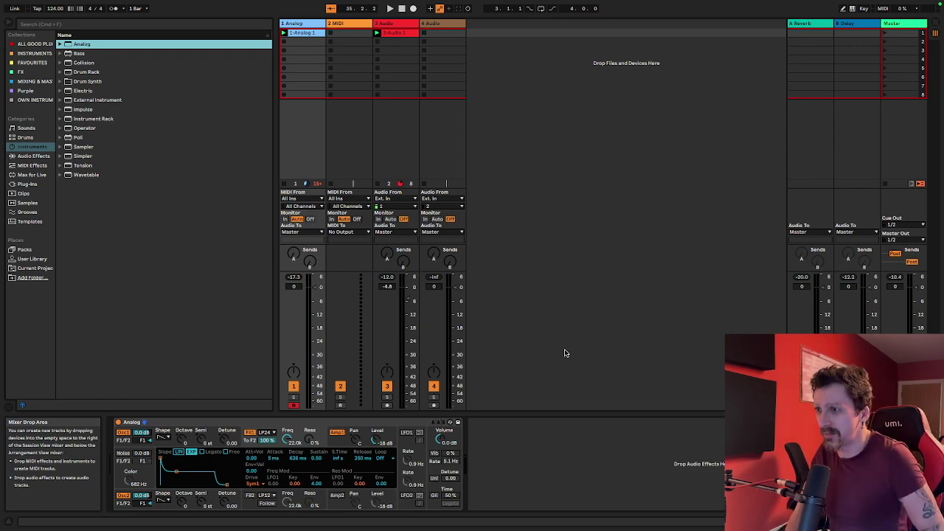
pyautogui.press('super+alt+l')
pyautogui.press('super+alt+l')
pyautogui.press('super+alt+b')
pyautogui.press('super+alt+b')
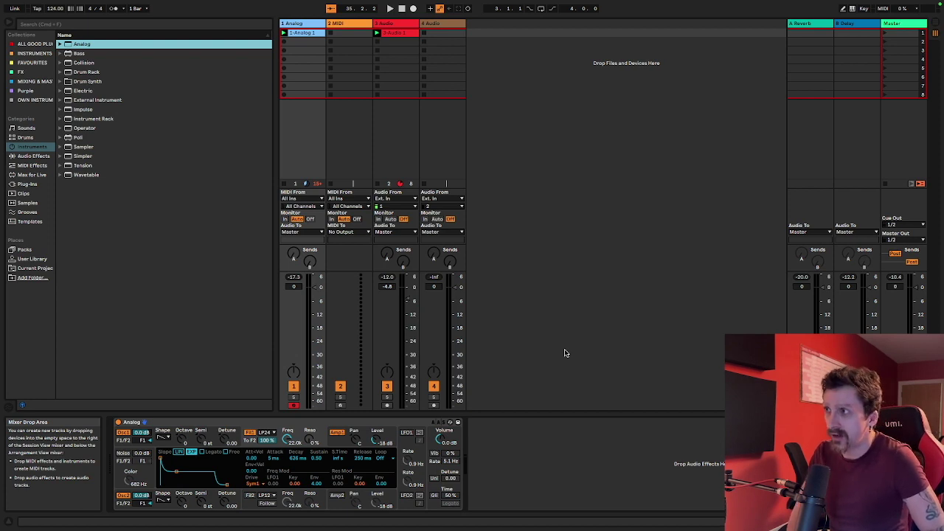
# Hide the return tracks and show them again.
pyautogui.press('super+alt+r')
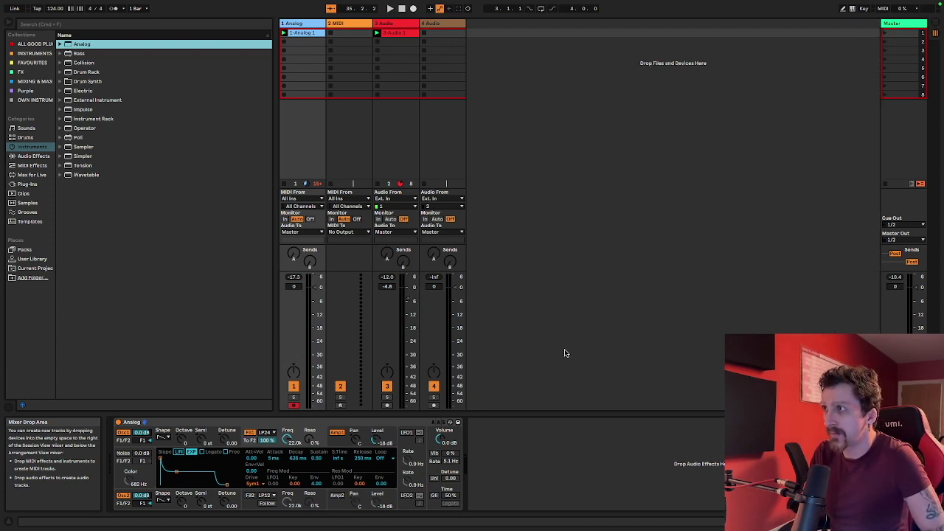
pyautogui.press('super+alt+r')
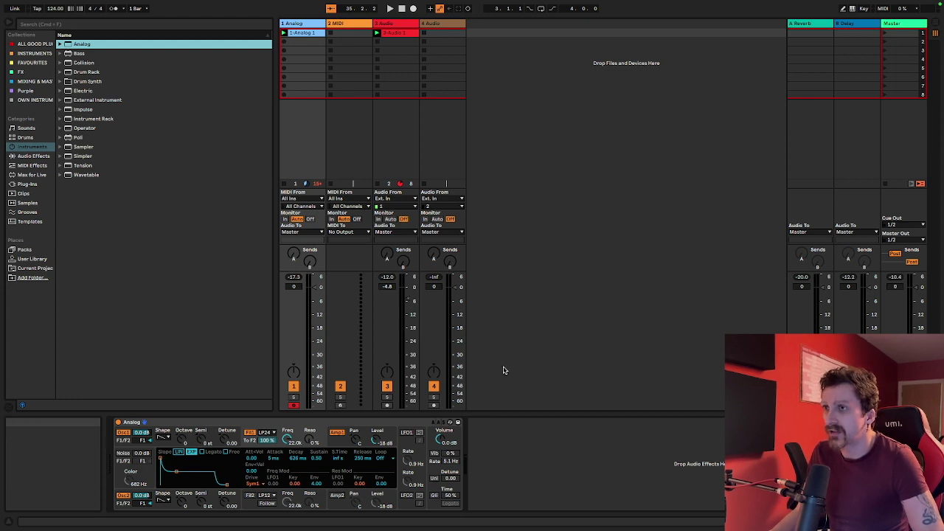
# Add the Echo effect from Delay & Loop to the 3 Audio track and set it to Ping Pong with 40% Dry/Wet.
pyautogui.click(391, 27)
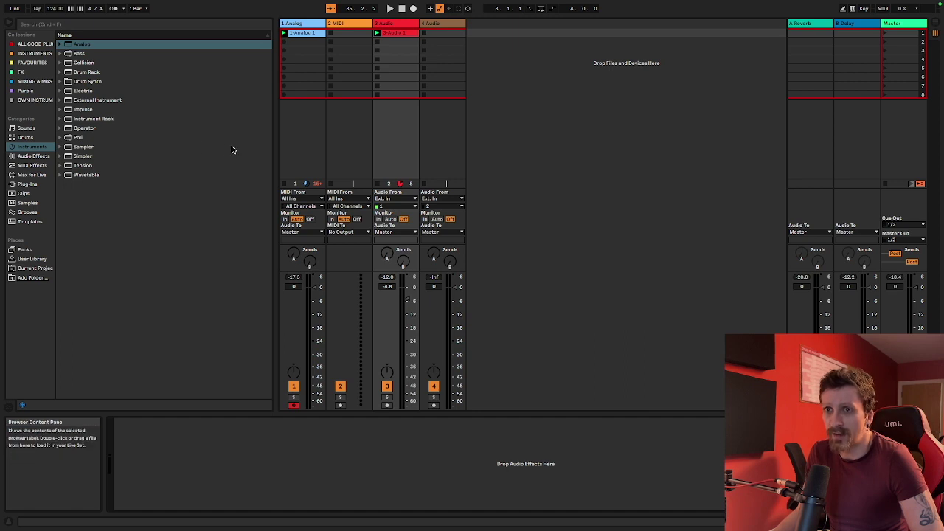
pyautogui.click(35, 156)
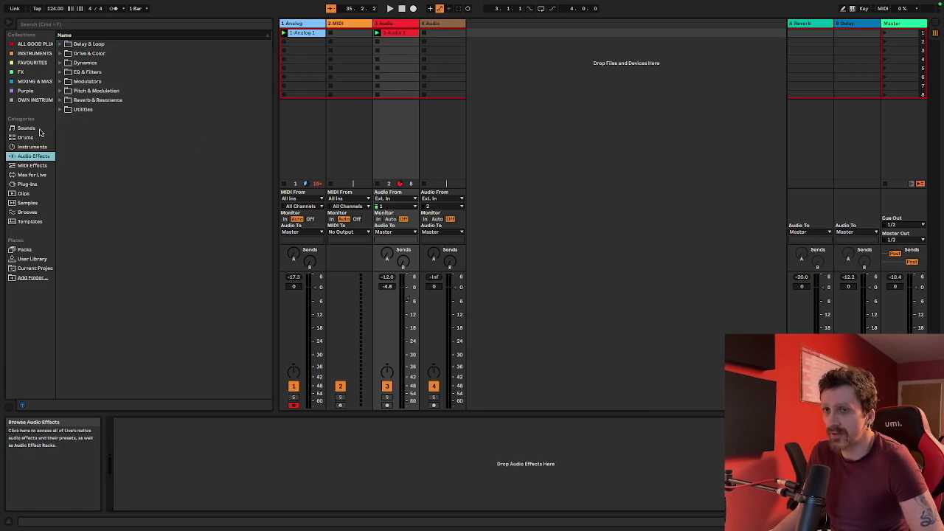
pyautogui.click(60, 64)
pyautogui.click(60, 64)
pyautogui.click(59, 44)
pyautogui.click(81, 72)
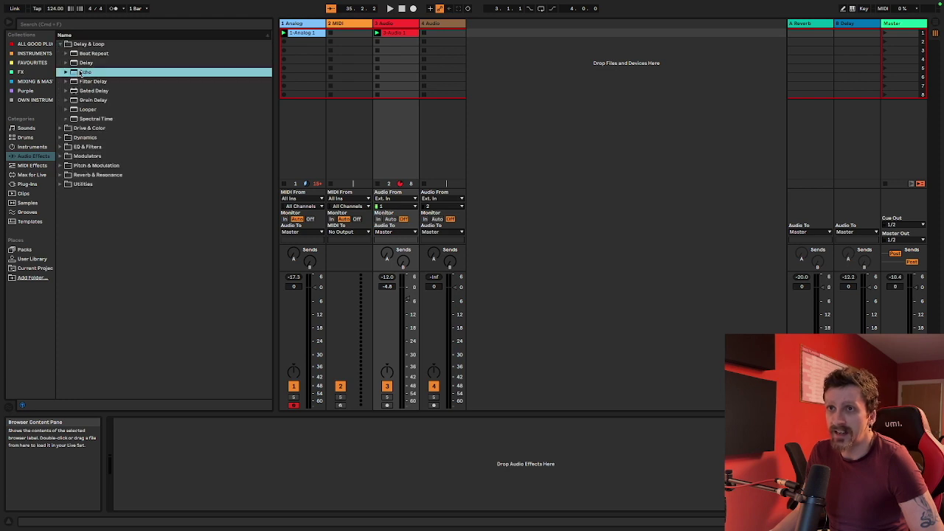
pyautogui.press('Return')
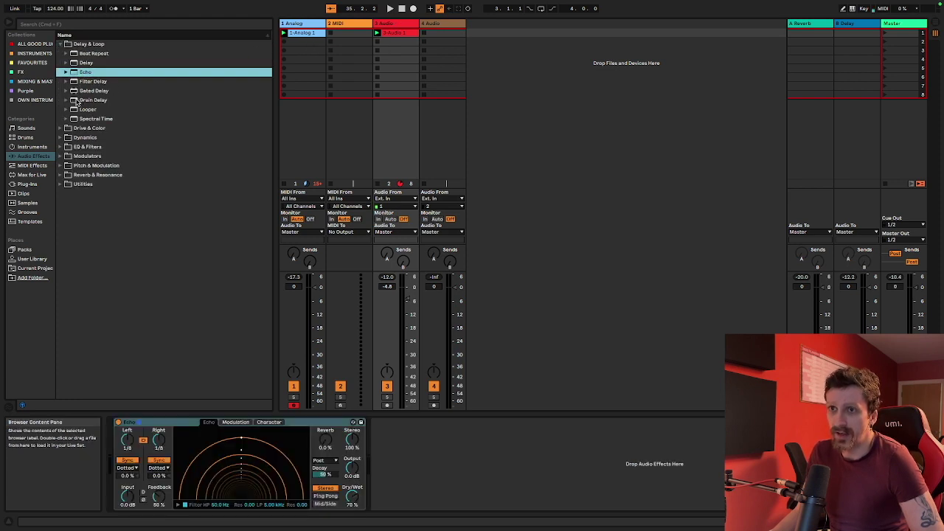
pyautogui.click(325, 496)
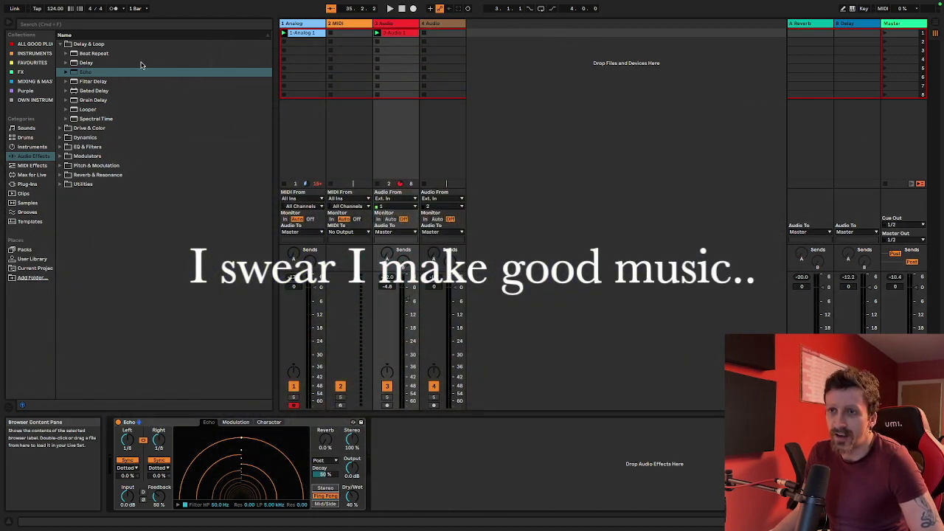
# Add Chorus-Ensemble from Pitch & Modulation to the 3 Audio track, placed before Echo.
pyautogui.click(65, 155)
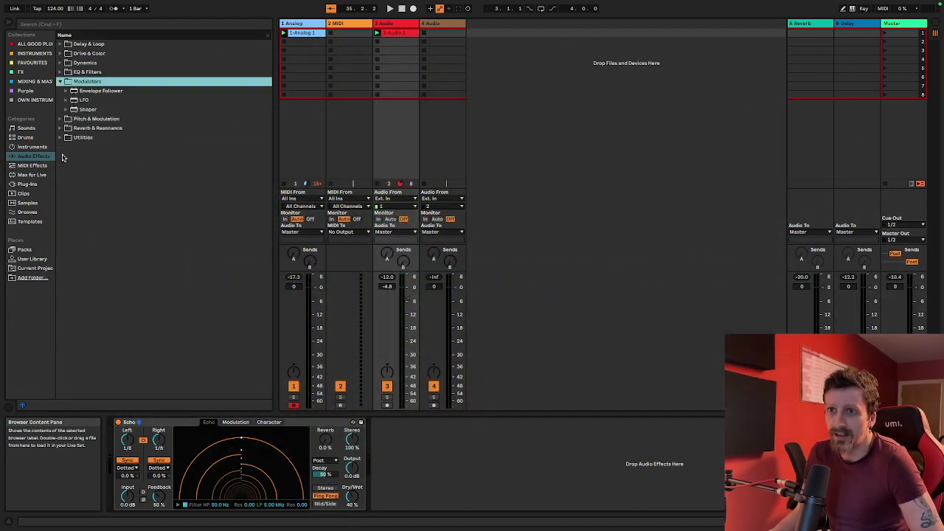
pyautogui.click(64, 119)
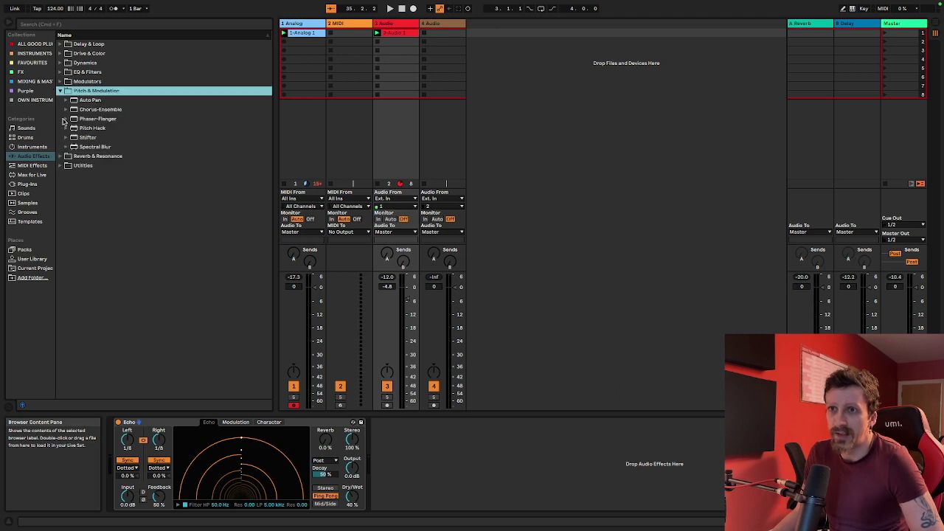
pyautogui.click(103, 111)
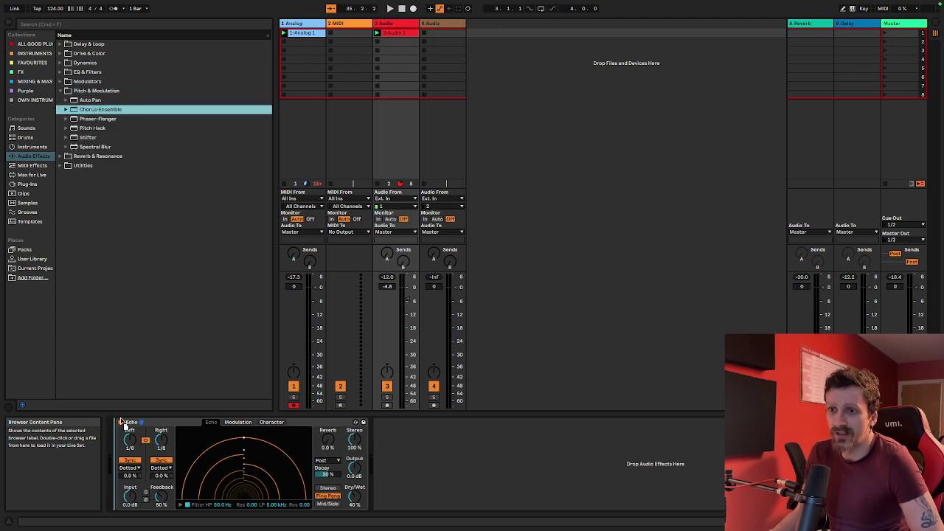
pyautogui.moveTo(123, 431); pyautogui.dragTo(123, 431)
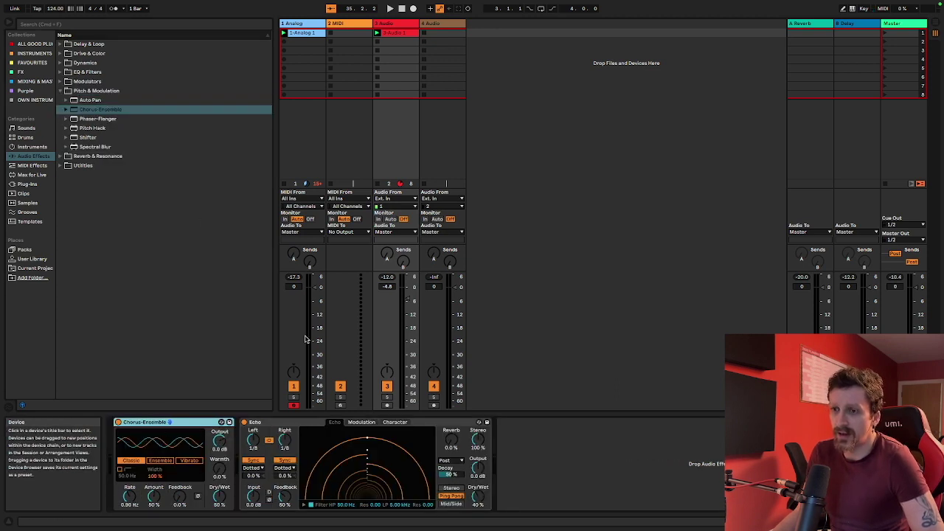
# Mute the 1 Analog track during playback and set the 3 Audio track's volume to 0 dB.
pyautogui.click(293, 386)
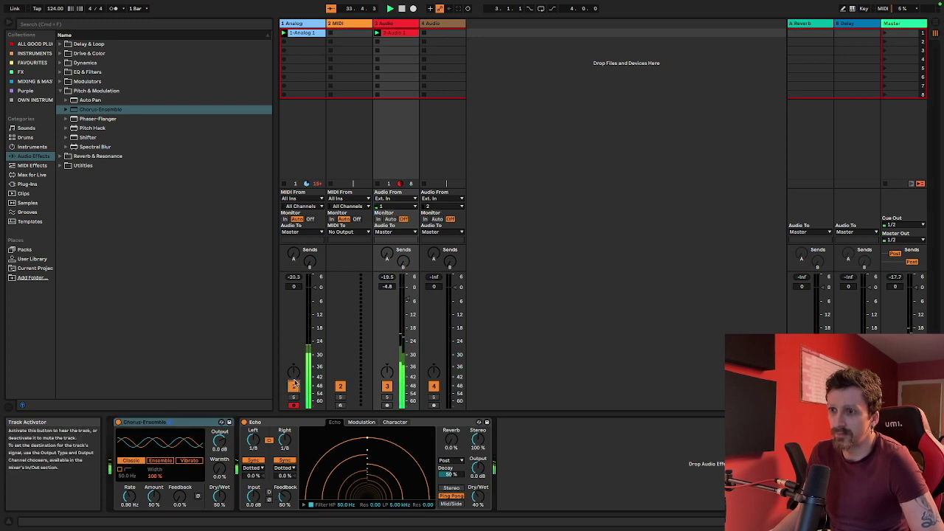
pyautogui.moveTo(407, 298); pyautogui.dragTo(407, 288)
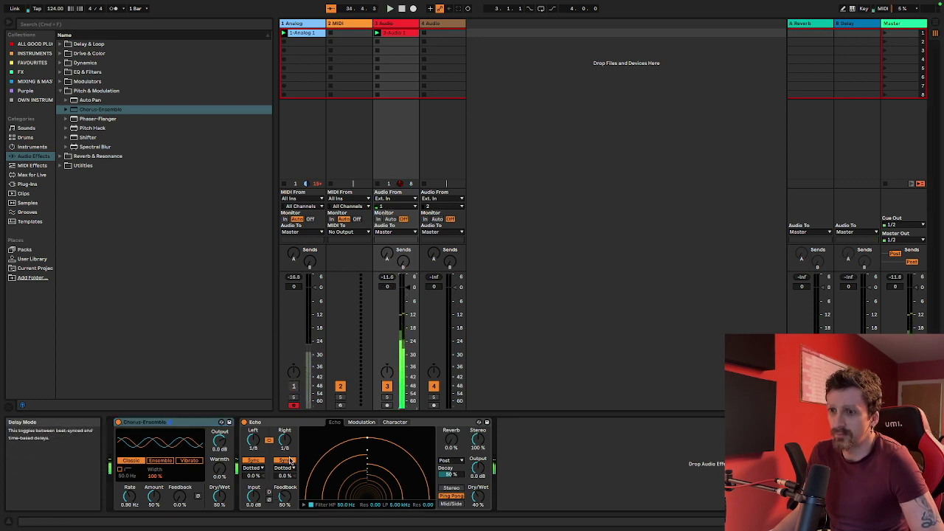
# Try Chorus-Ensemble at 100% Dry/Wet on the 3 Audio track, undo it, and select the Chorus-Ensemble and Echo devices.
pyautogui.moveTo(219, 496); pyautogui.dragTo(219, 472)
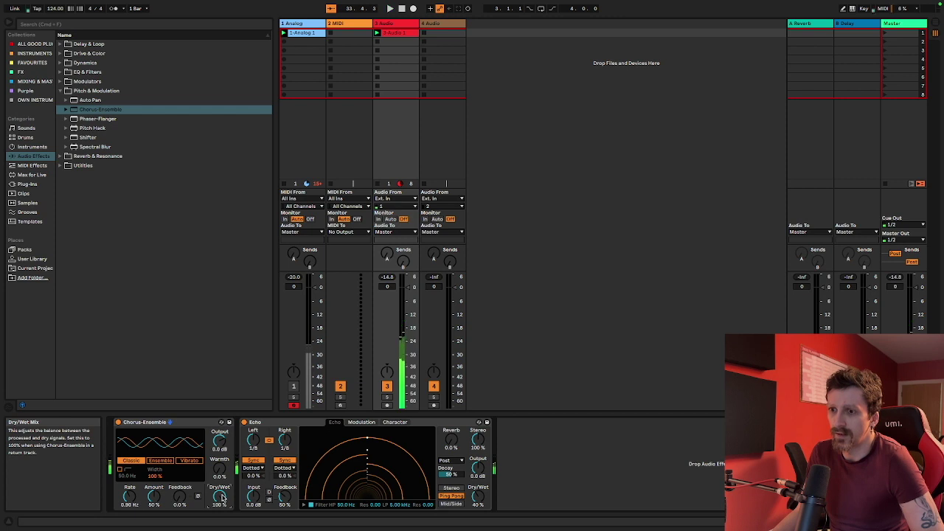
pyautogui.press('super+z')
pyautogui.click(209, 423)
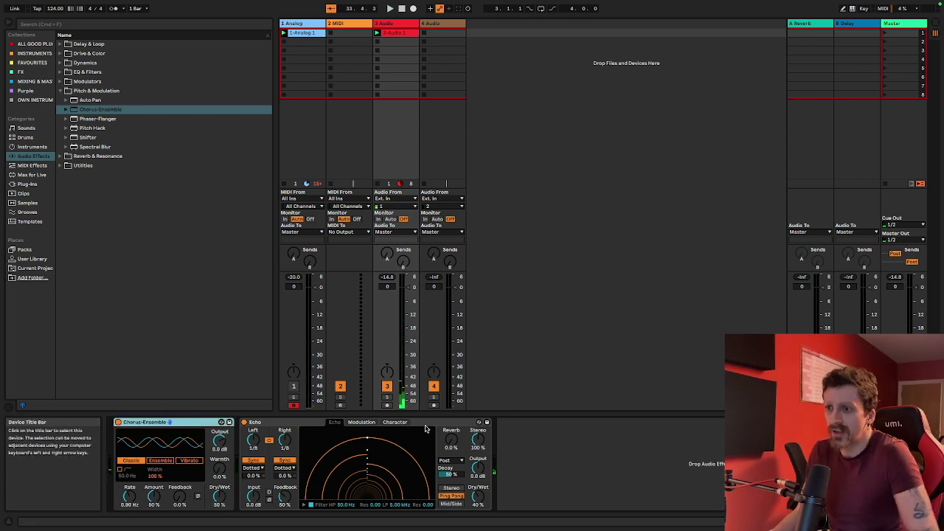
pyautogui.click(440, 425)
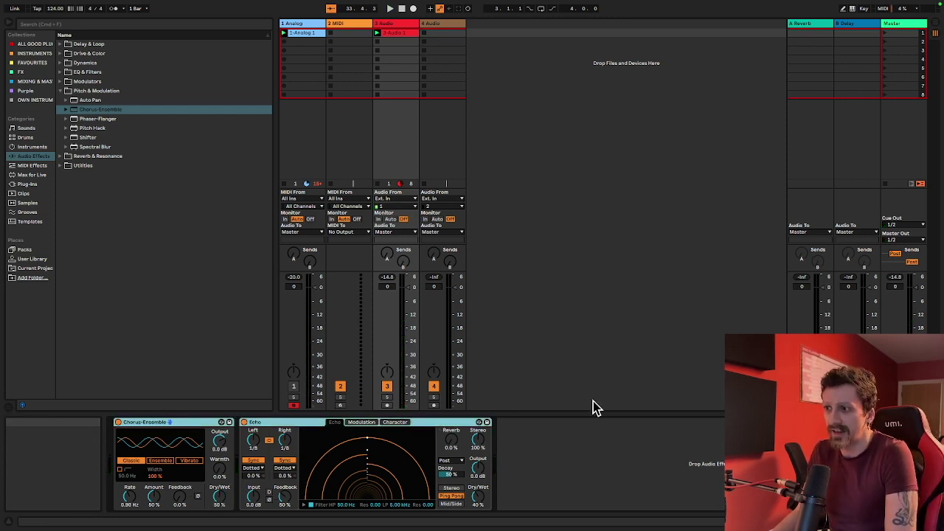
# Switch briefly to the Arrangement View and back, and hide and restore the device view.
pyautogui.press('Tab')
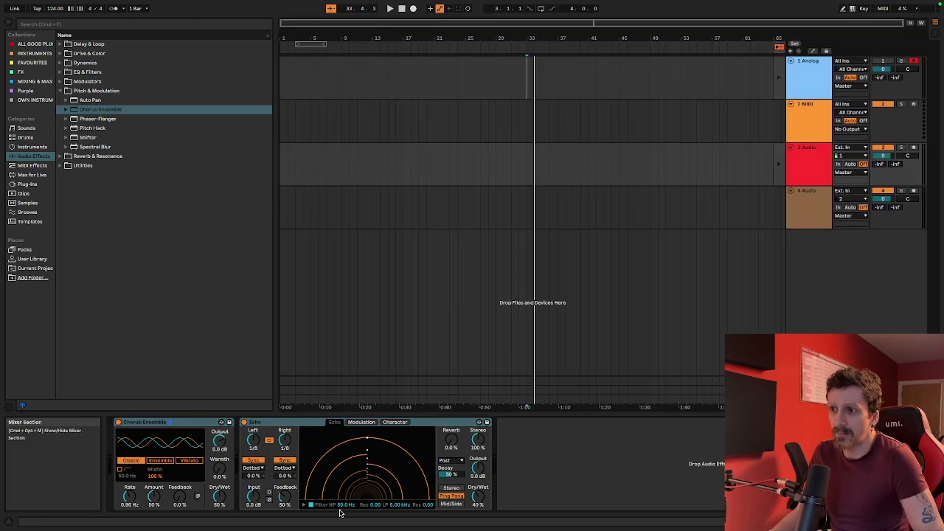
pyautogui.press('Tab')
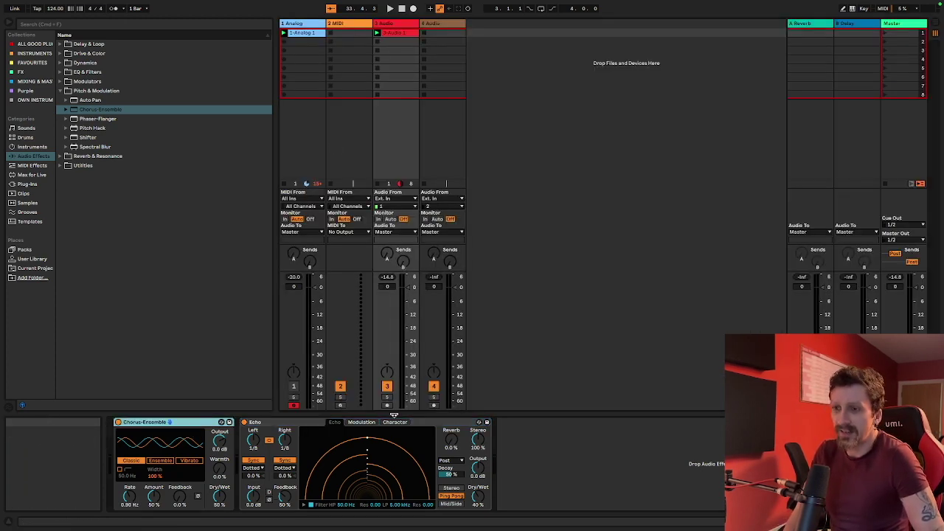
pyautogui.press('alt+super+l')
pyautogui.press('alt+super+l')
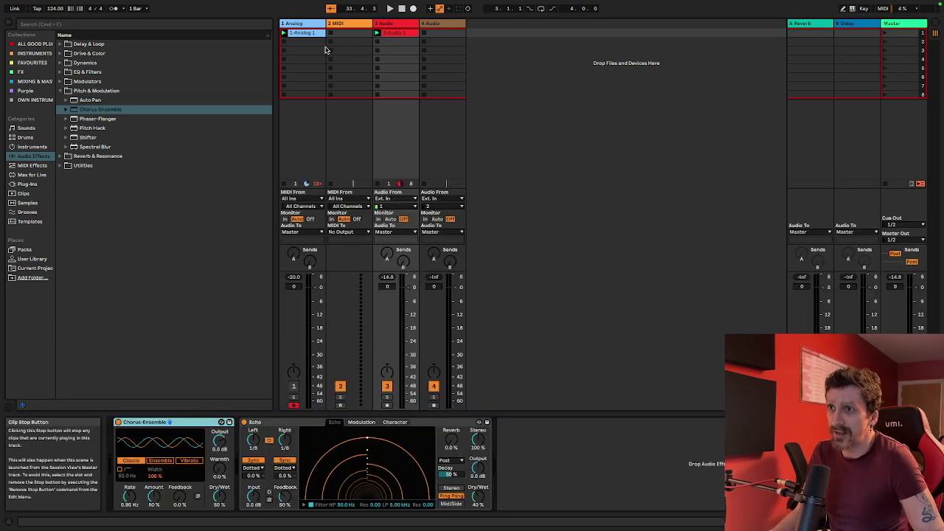
# Unmute the 1 Analog track and add Chorus-Ensemble after its Analog instrument, adjusting the effect's Dry/Wet mix during playback.
pyautogui.click(309, 24)
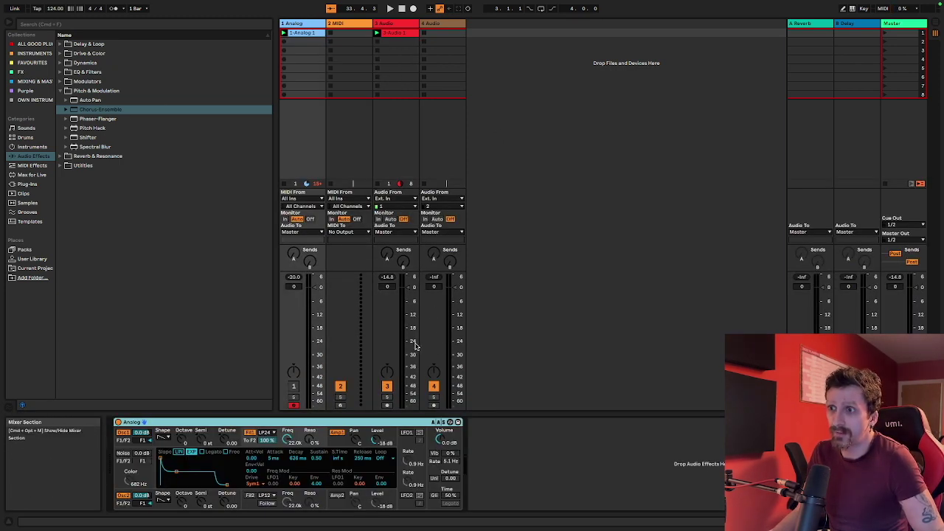
pyautogui.click(296, 389)
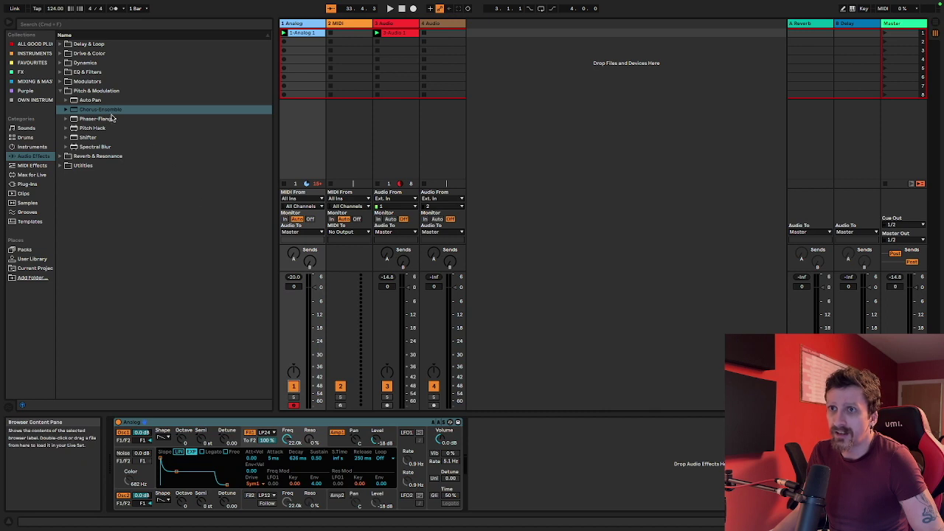
pyautogui.click(164, 111)
pyautogui.moveTo(562, 466); pyautogui.dragTo(567, 493)
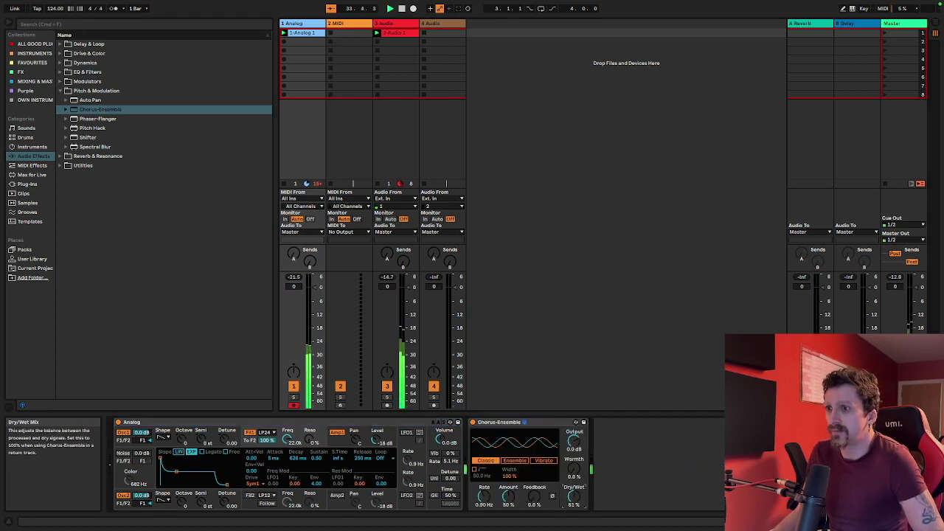
# Mute the 3 Audio track and select it to show its effect chain.
pyautogui.click(387, 386)
pyautogui.click(412, 346)
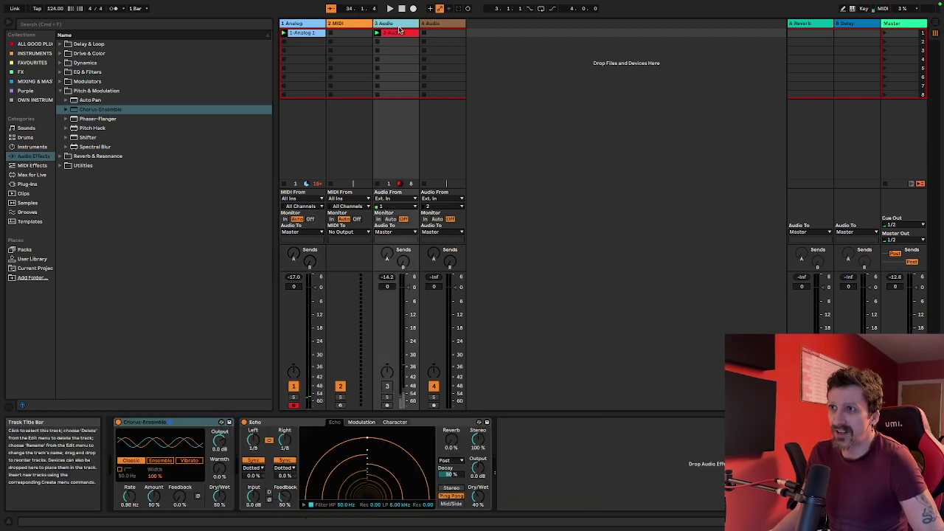
# Select the 1 Analog track and add the Arpeggiator MIDI effect before its Analog instrument.
pyautogui.click(308, 23)
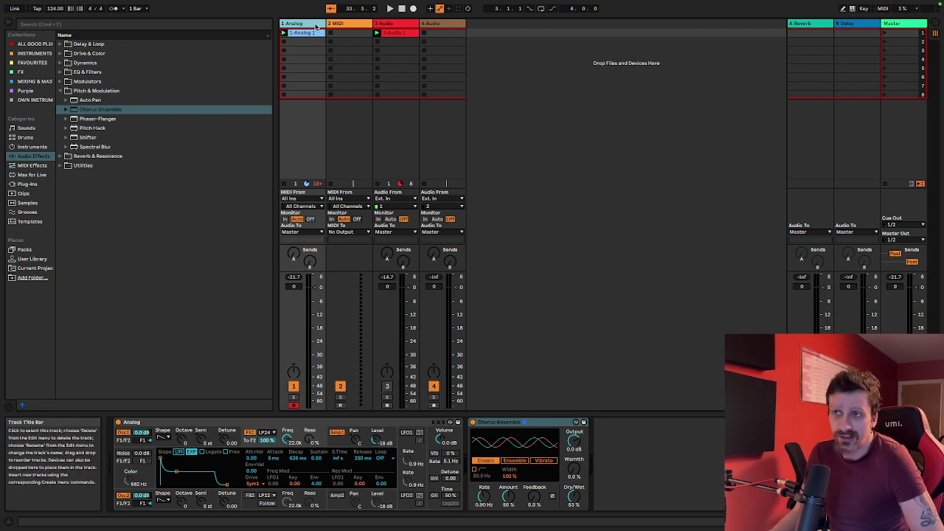
pyautogui.click(26, 167)
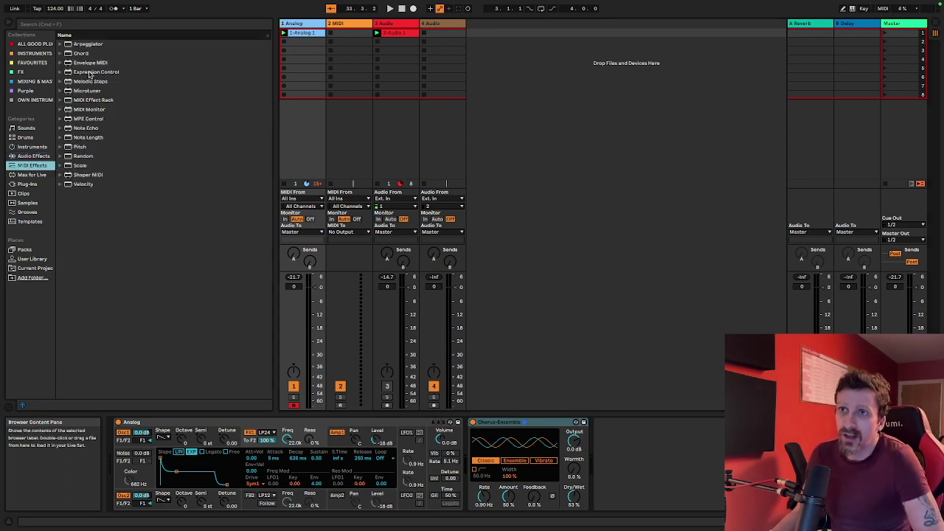
pyautogui.click(109, 44)
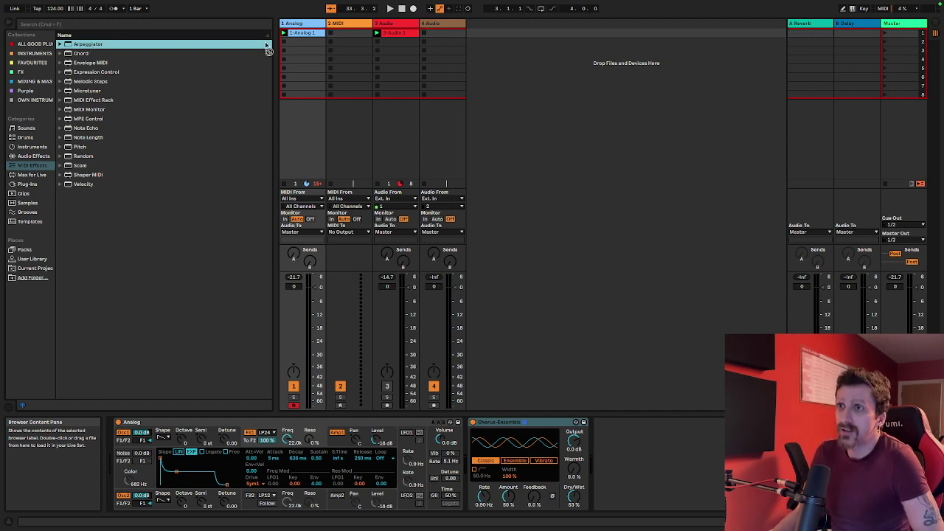
pyautogui.moveTo(311, 26); pyautogui.dragTo(310, 25)
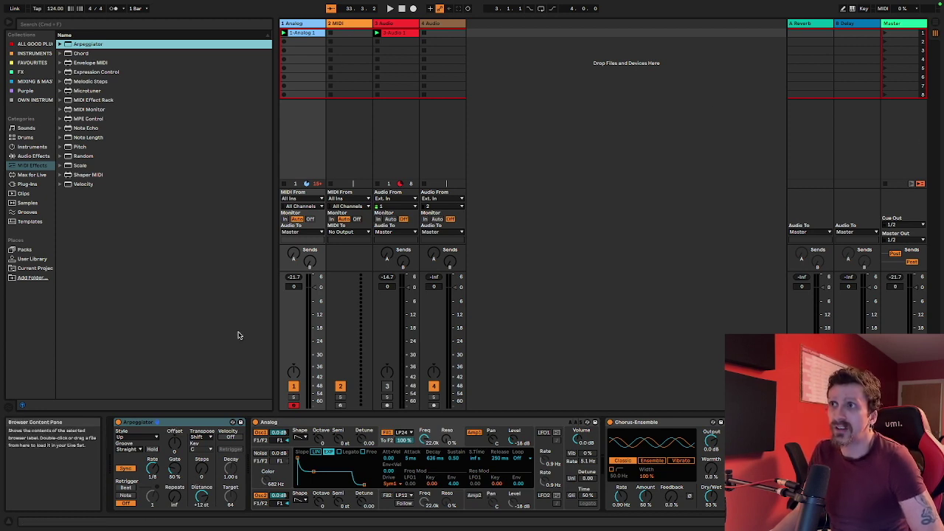
# Set the Arpeggiator's Rate to 1/16 during playback and try its Gate and Steps controls.
pyautogui.press('space')
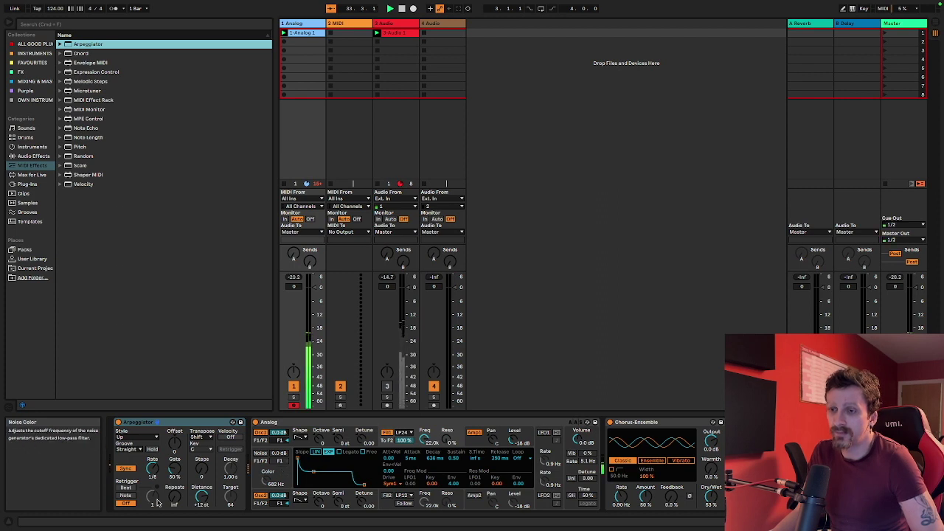
pyautogui.click(153, 470)
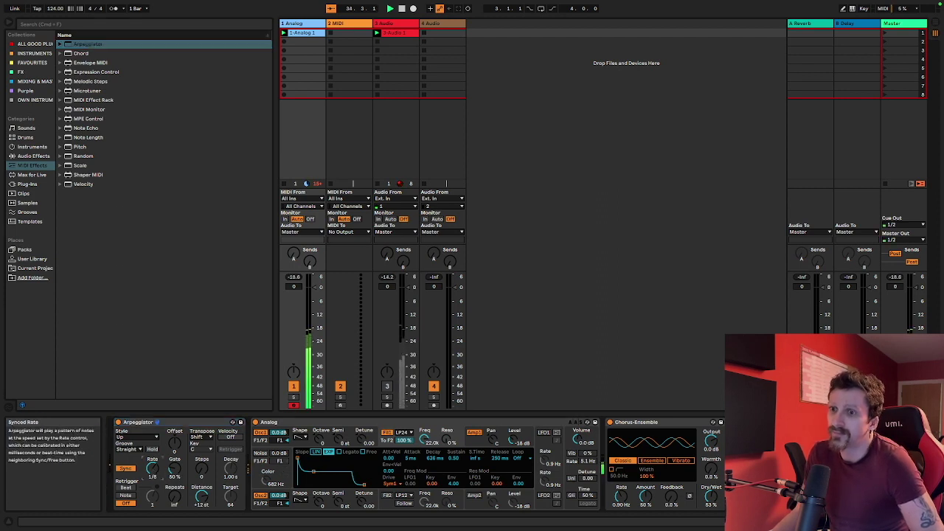
pyautogui.moveTo(153, 469); pyautogui.dragTo(153, 464)
pyautogui.click(174, 471)
pyautogui.click(202, 471)
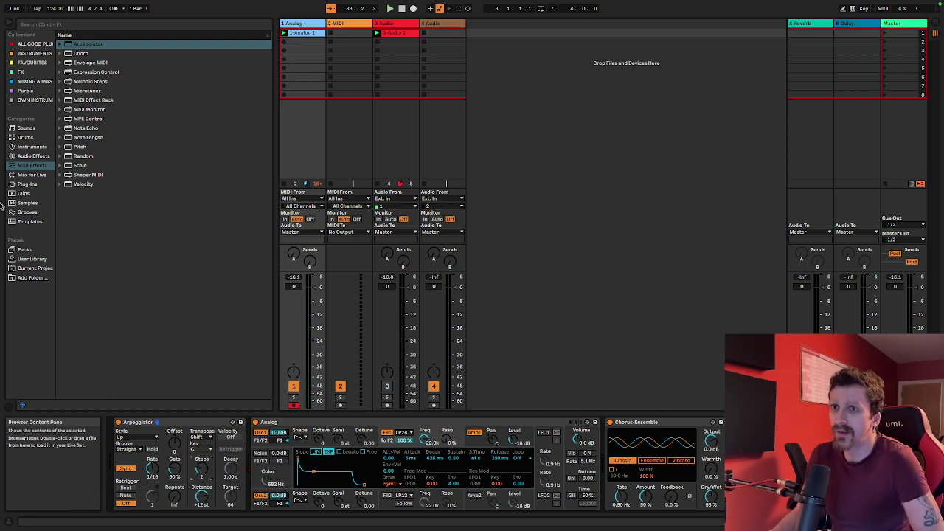
# Deactivate the Arpeggiator and add the Chord MIDI effect between it and the Analog instrument.
pyautogui.click(129, 54)
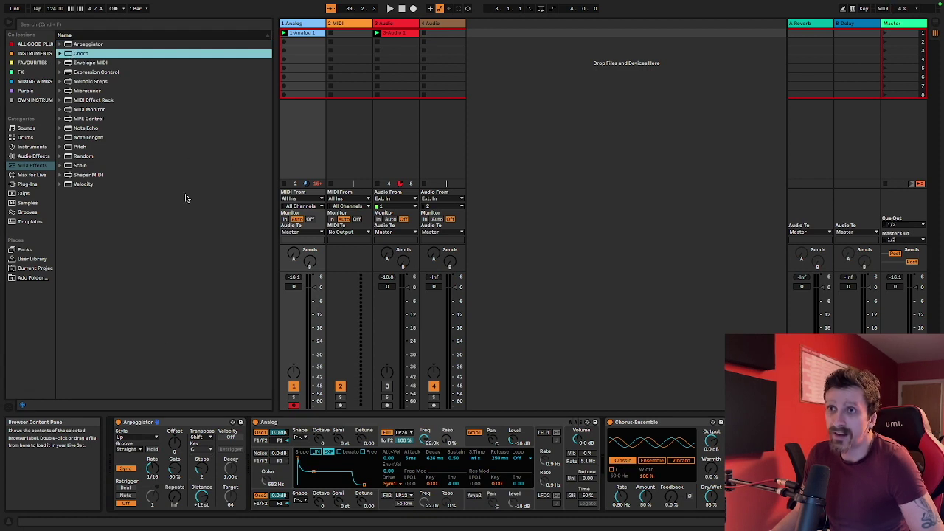
pyautogui.click(119, 421)
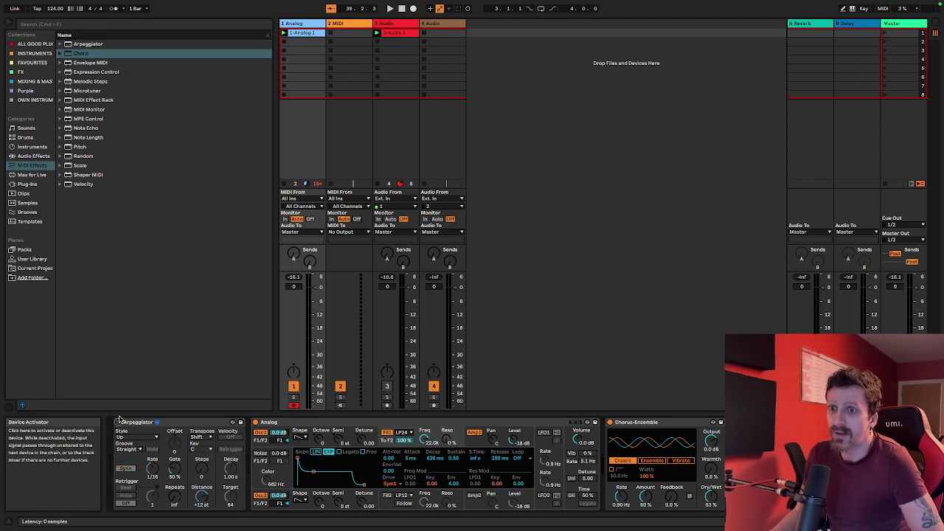
pyautogui.doubleClick(87, 55)
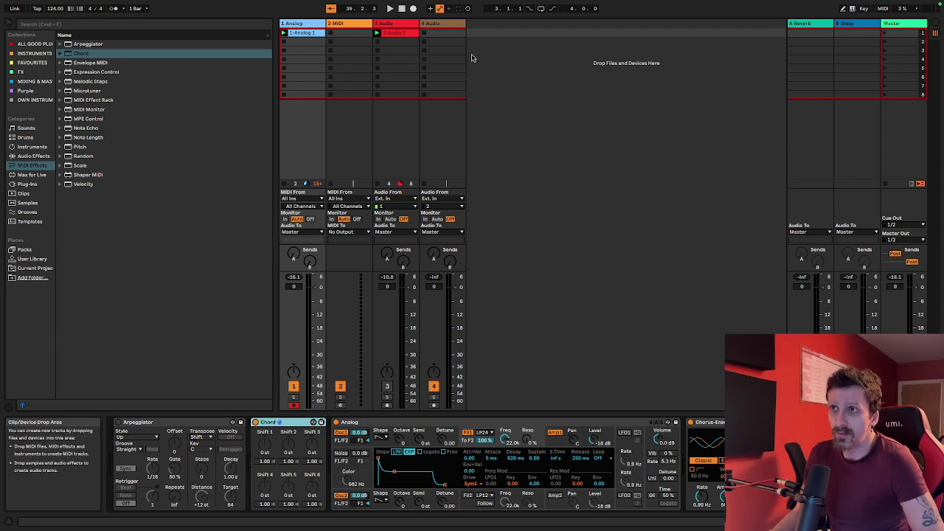
# Open the 1-Analog 1 clip and draw one-bar D#4 notes in bars 1 and 2.
pyautogui.doubleClick(305, 35)
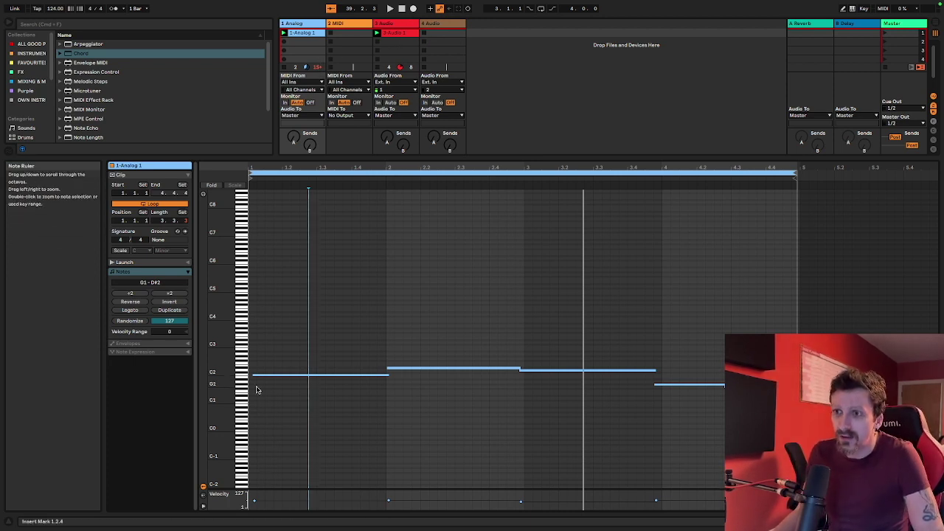
pyautogui.moveTo(218, 309); pyautogui.dragTo(253, 298)
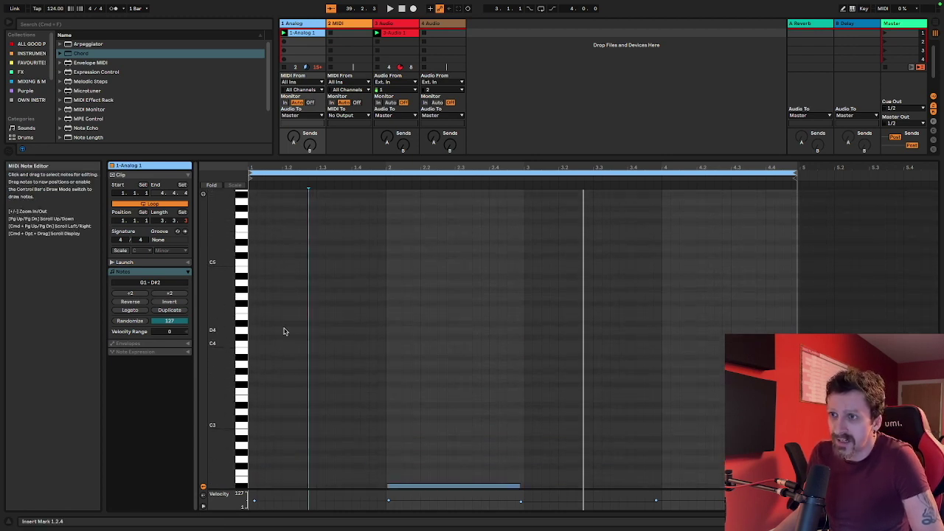
pyautogui.click(251, 325)
pyautogui.moveTo(256, 324); pyautogui.dragTo(387, 318)
pyautogui.doubleClick(390, 303)
pyautogui.moveTo(451, 304); pyautogui.dragTo(458, 325)
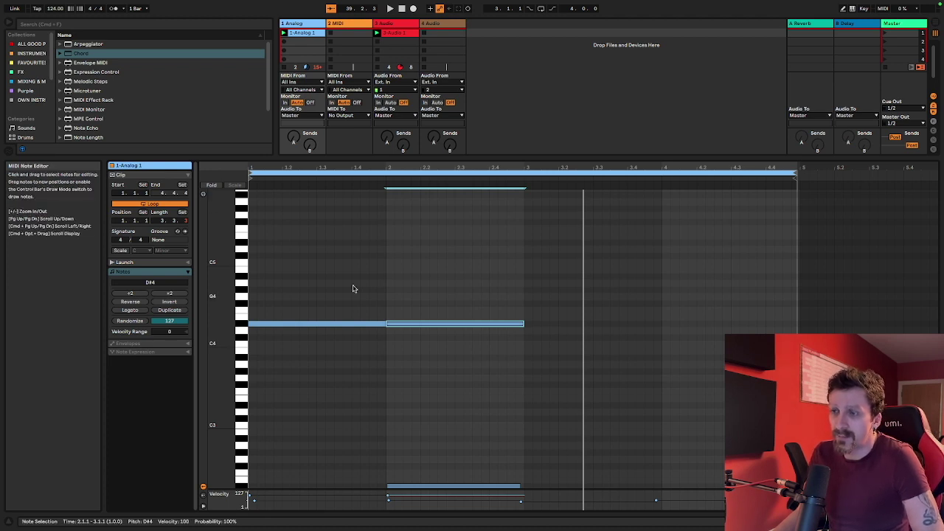
pyautogui.moveTo(323, 253); pyautogui.dragTo(325, 341)
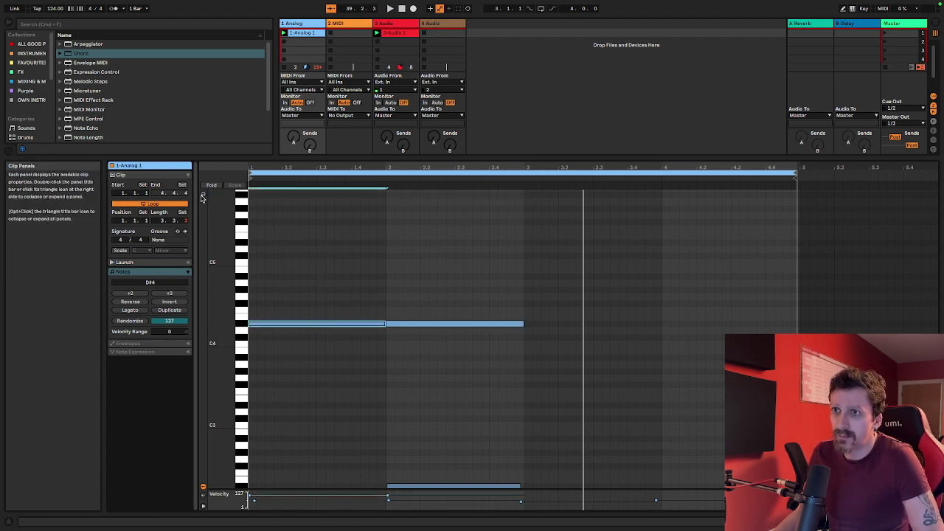
# Turn on note preview in the MIDI editor and audition the D#4 notes by selecting them in turn.
pyautogui.click(203, 195)
pyautogui.moveTo(316, 226); pyautogui.dragTo(311, 377)
pyautogui.moveTo(439, 269); pyautogui.dragTo(443, 402)
pyautogui.moveTo(326, 269); pyautogui.dragTo(326, 379)
# Replace the bar 2 D#4 note with a G4 note extended across the bar with Legato.
pyautogui.click(436, 322)
pyautogui.press('Delete')
pyautogui.doubleClick(388, 296)
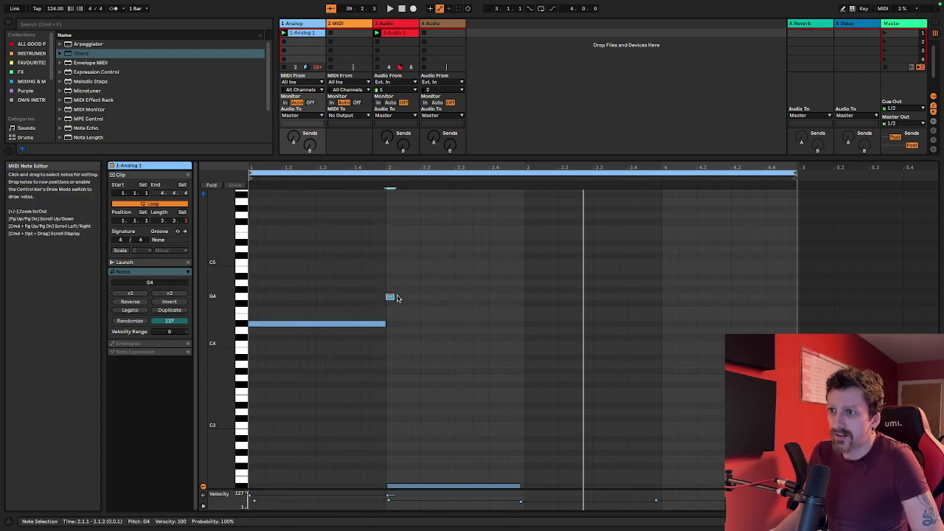
pyautogui.click(137, 309)
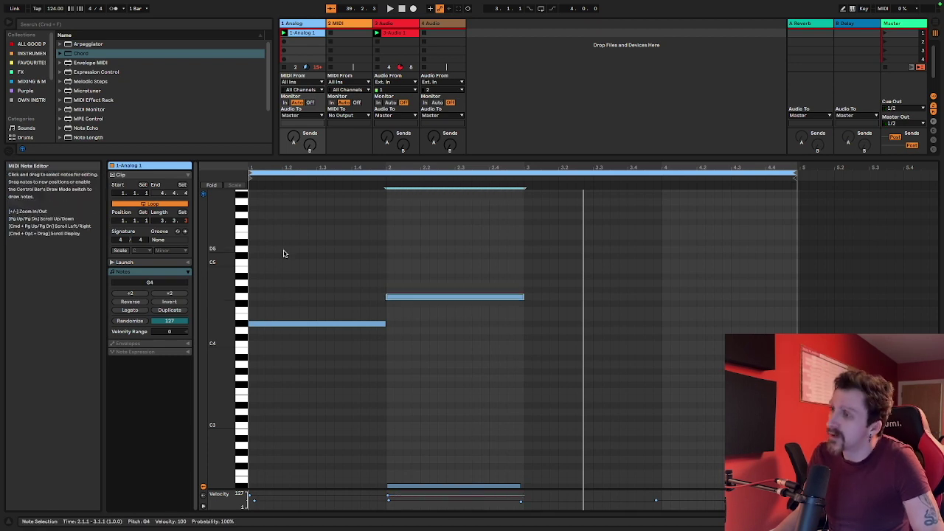
# Duplicate the G4 note into bar 3 and transpose the copy up to A#4 and back down to F#4.
pyautogui.click(462, 254)
pyautogui.click(447, 297)
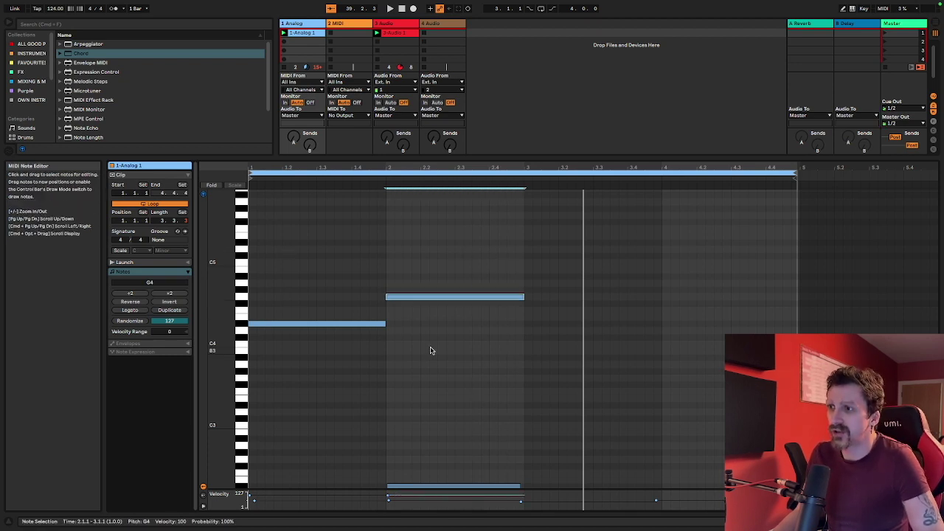
pyautogui.press('super+d')
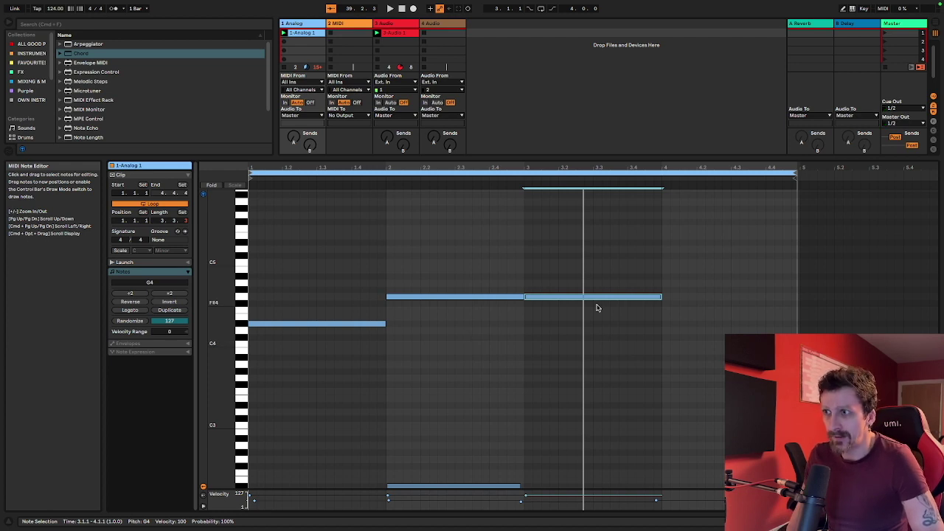
pyautogui.press('Up')
pyautogui.press('Up')
pyautogui.press('Up')
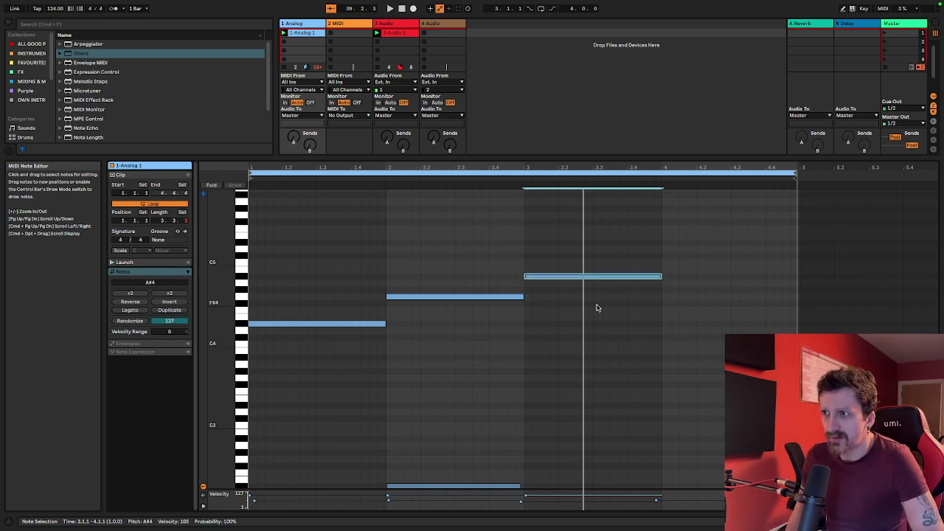
pyautogui.press('Down')
pyautogui.press('Down')
pyautogui.press('Down')
pyautogui.press('Down')
pyautogui.press('Up')
pyautogui.press('Up')
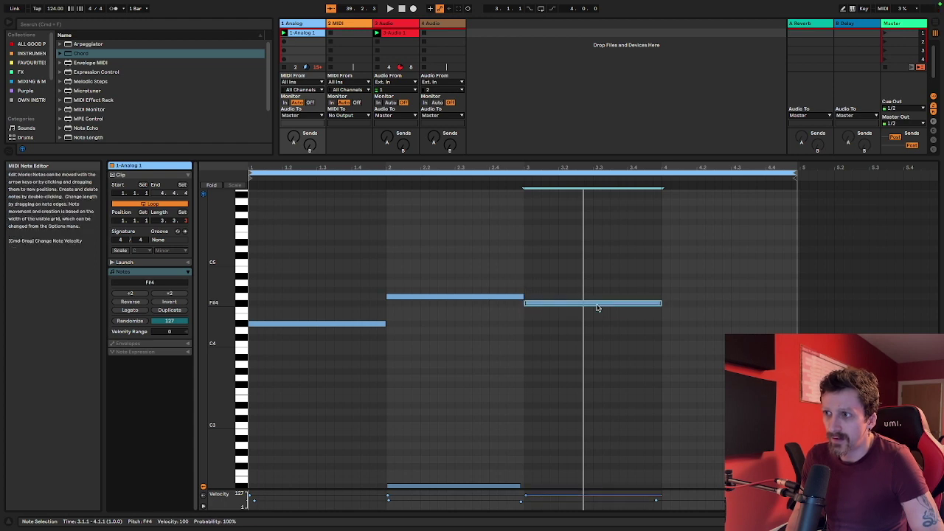
# Nudge the bar 3 note back and forth in time and pitch, finish on D#4, and play the clip.
pyautogui.press('Right')
pyautogui.press('Right')
pyautogui.press('Right')
pyautogui.press('Right')
pyautogui.press('Left')
pyautogui.press('Left')
pyautogui.press('Left')
pyautogui.press('Left')
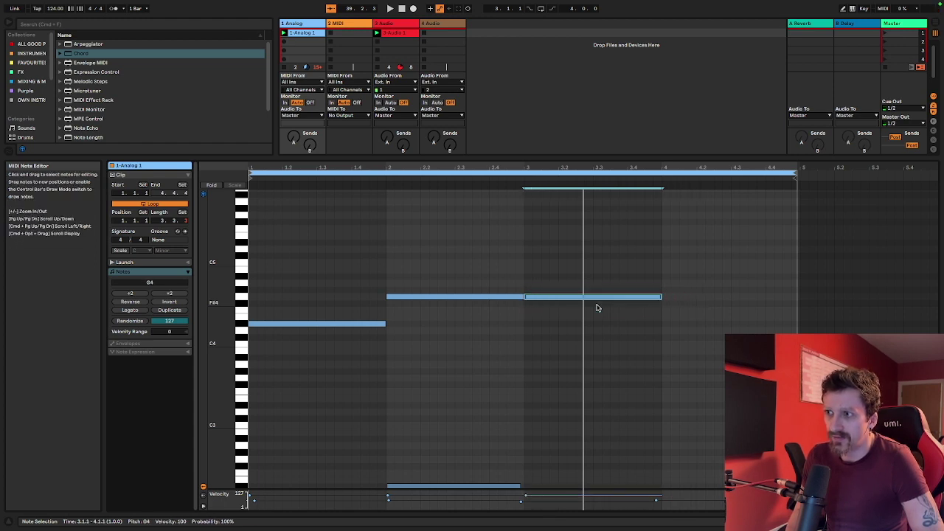
pyautogui.press('Up')
pyautogui.press('Up')
pyautogui.press('Left')
pyautogui.press('Left')
pyautogui.press('Left')
pyautogui.press('Right')
pyautogui.press('Right')
pyautogui.press('Right')
pyautogui.press('Down')
pyautogui.press('Down')
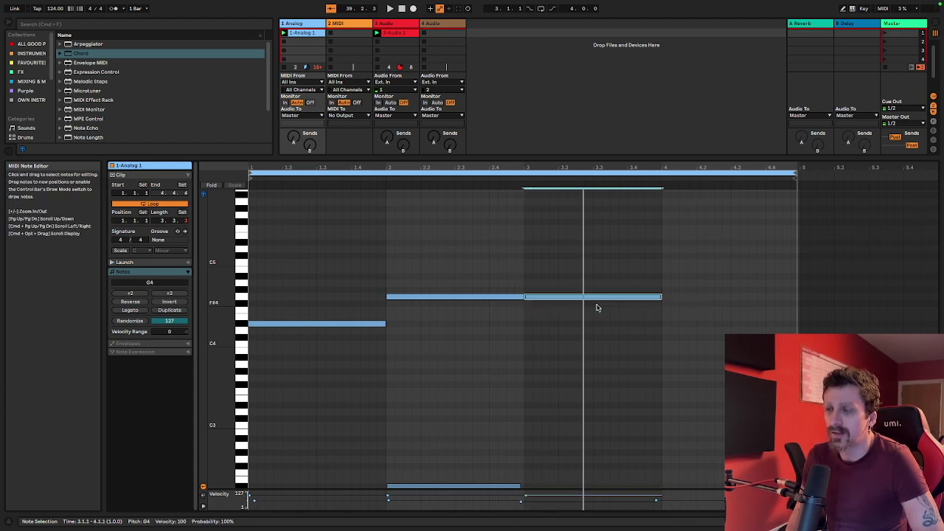
pyautogui.press('Down')
pyautogui.press('Down')
pyautogui.press('Down')
pyautogui.press('Down')
pyautogui.press('space')
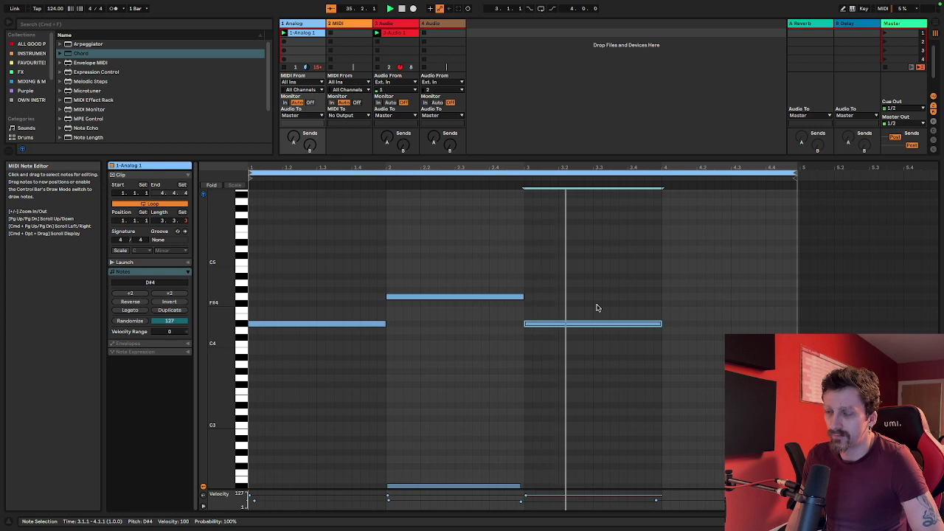
# Delete the three drawn upper notes from the clip, keeping the original bass notes.
pyautogui.scroll(-5, 599, 306)
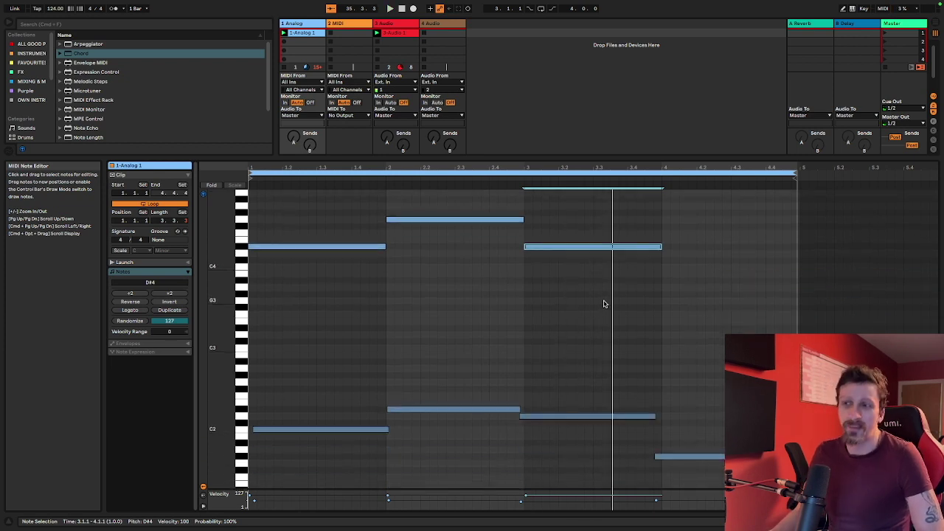
pyautogui.scroll(1, 604, 304)
pyautogui.moveTo(649, 236); pyautogui.dragTo(316, 316)
pyautogui.press('Delete')
# Set the Chord device's Shift 1 to +7 st, Shift 2 to +12 st and Shift 3 to +15 st, and play the clip.
pyautogui.doubleClick(312, 25)
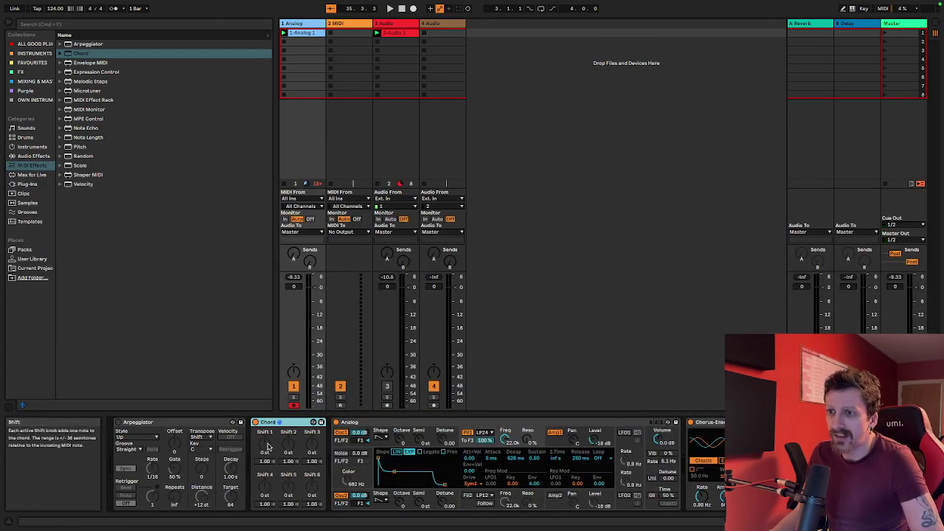
pyautogui.moveTo(272, 447); pyautogui.dragTo(271, 435)
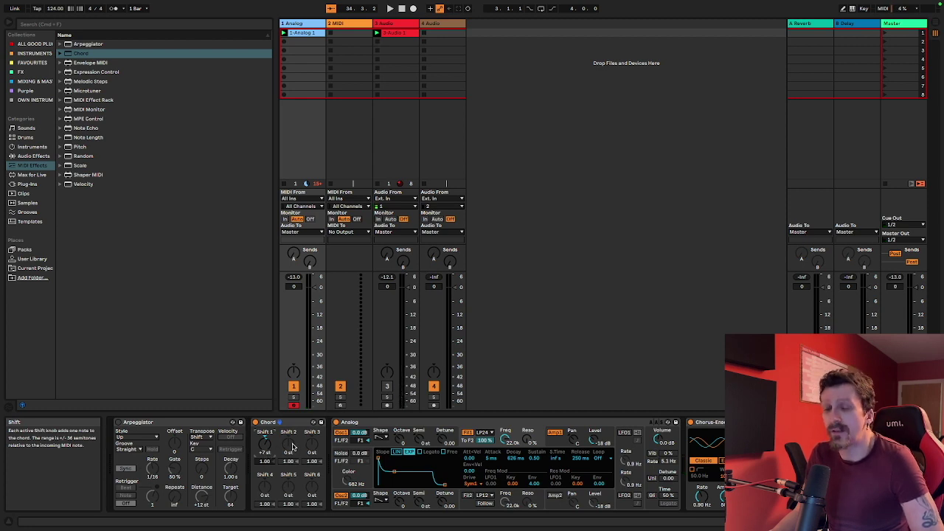
pyautogui.moveTo(288, 444); pyautogui.dragTo(288, 429)
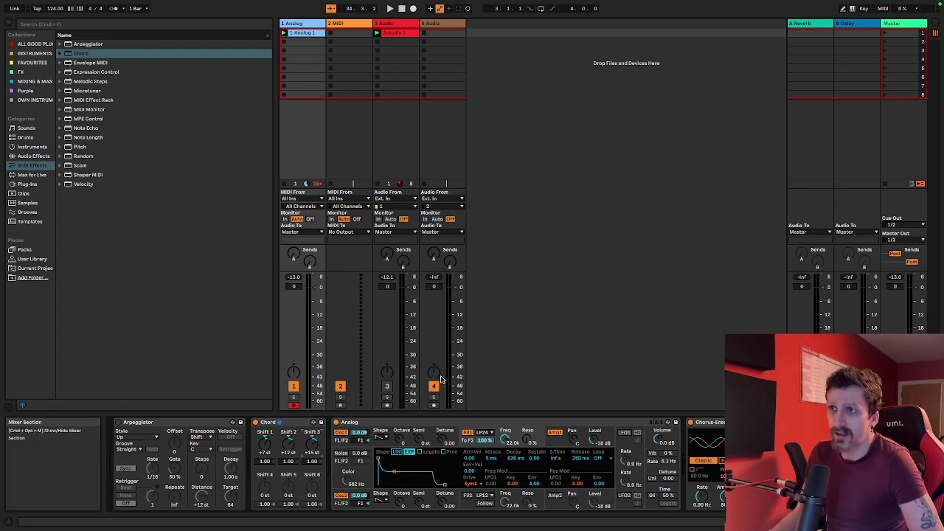
pyautogui.press('space')
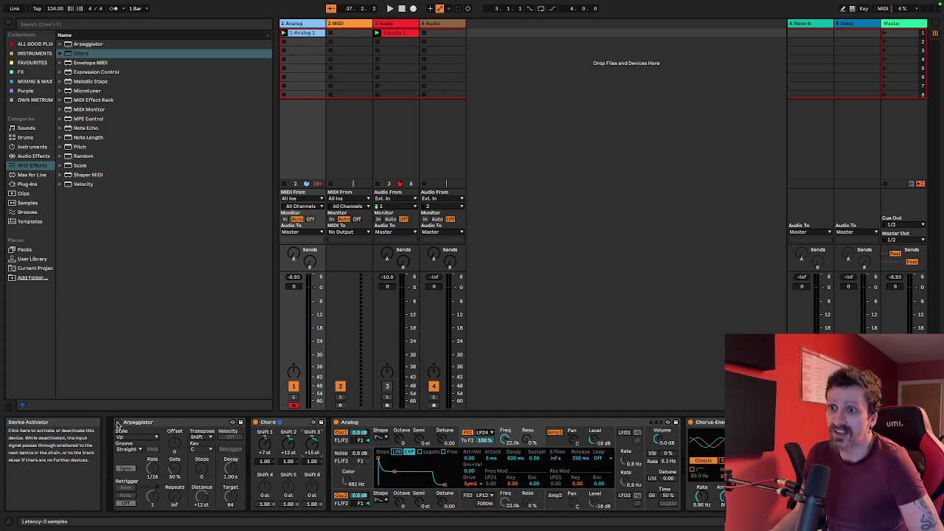
# Reactivate the Arpeggiator, move the Chord device in front of it, and play the result.
pyautogui.click(118, 422)
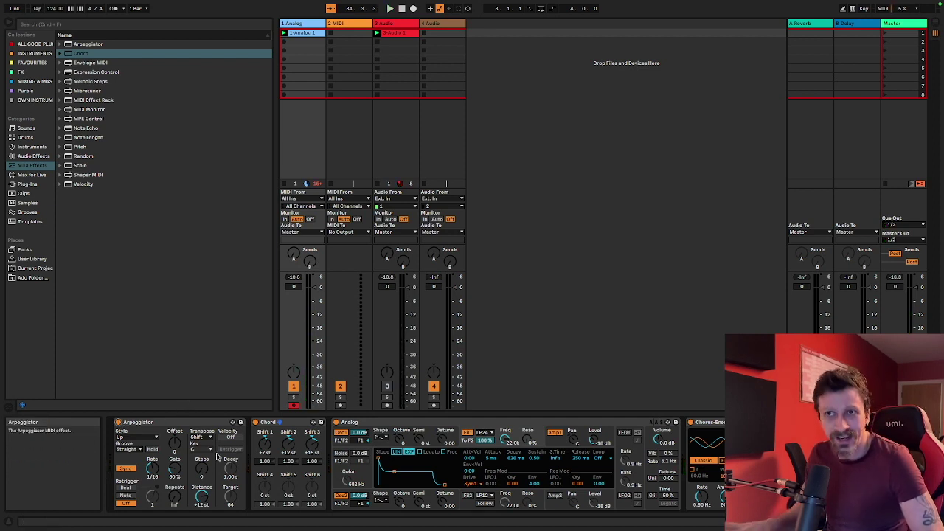
pyautogui.moveTo(302, 423); pyautogui.dragTo(148, 436)
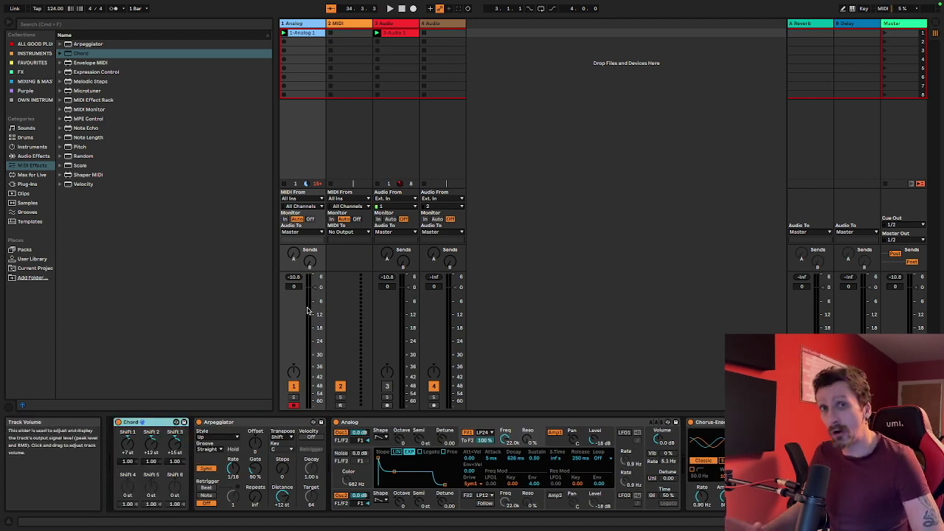
pyautogui.press('space')
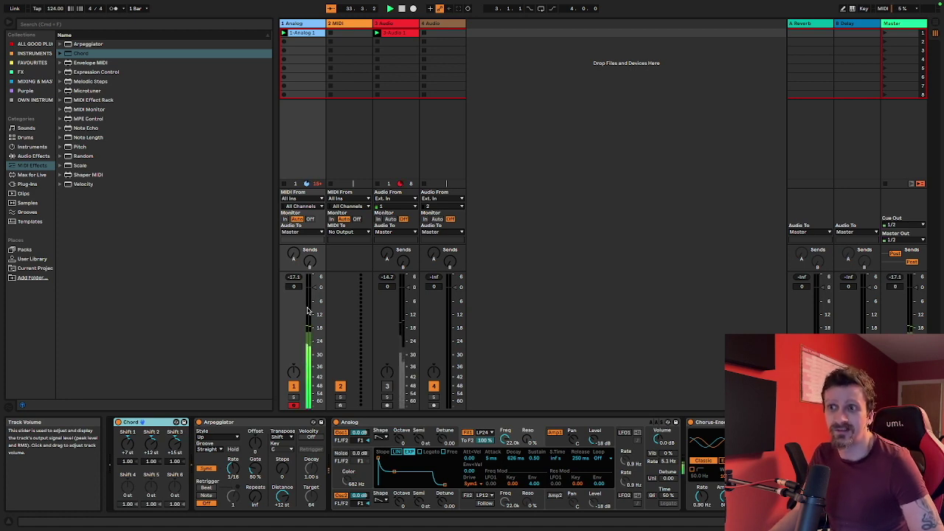
# Move the Arpeggiator back in front of Chord during playback, stop playback, and select the Chord device.
pyautogui.click(261, 425)
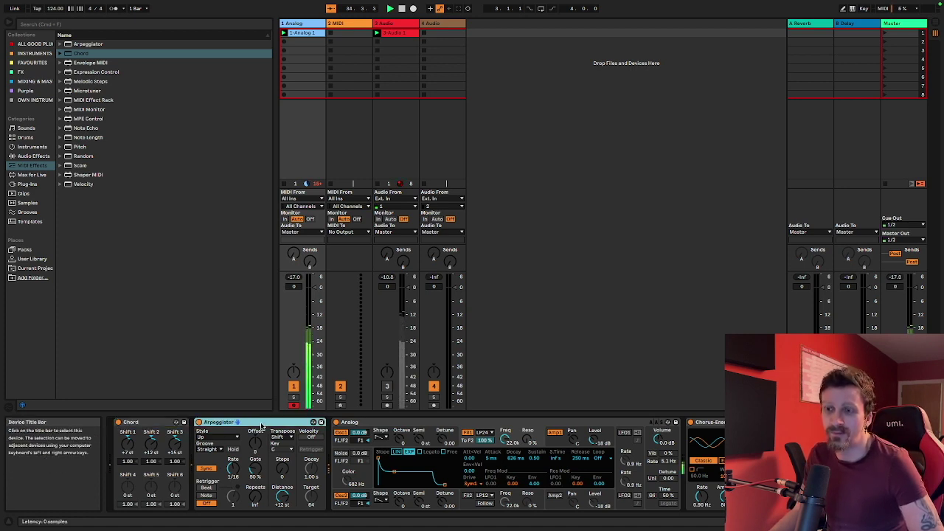
pyautogui.moveTo(261, 425); pyautogui.dragTo(128, 426)
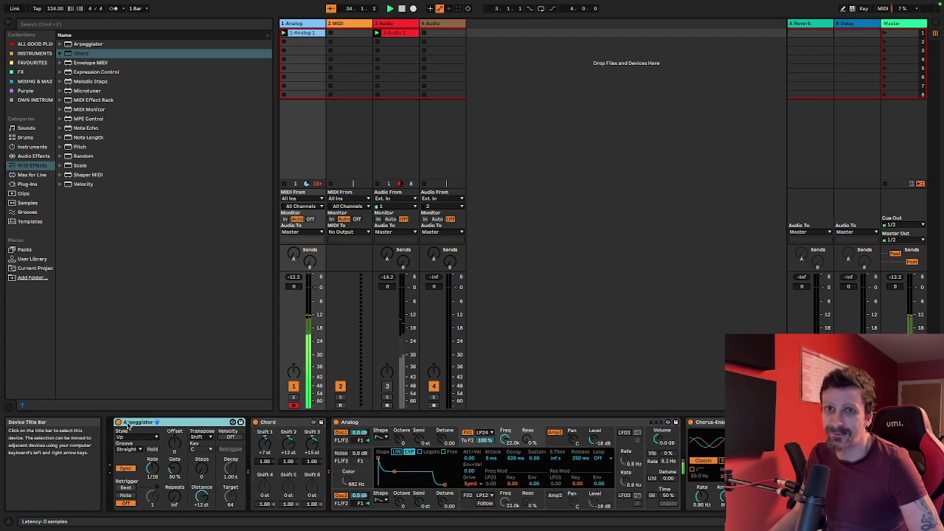
pyautogui.press('space')
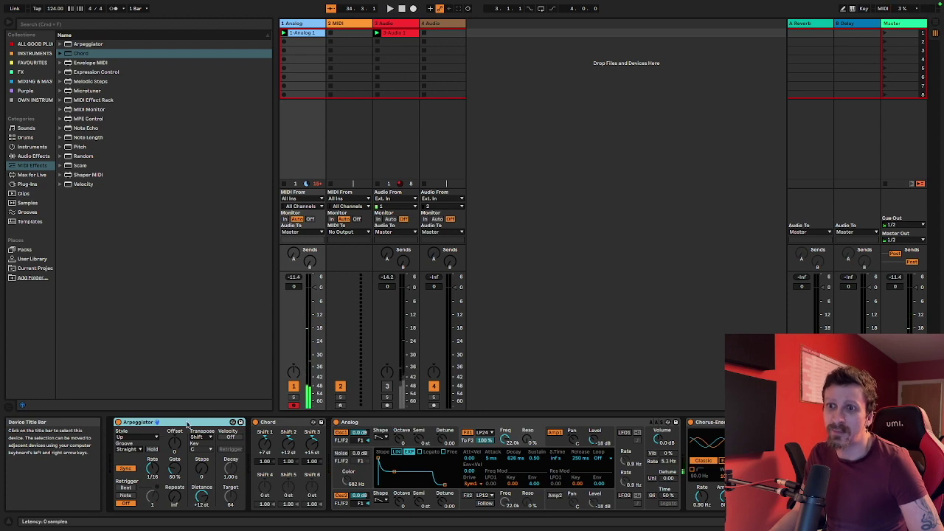
pyautogui.click(271, 423)
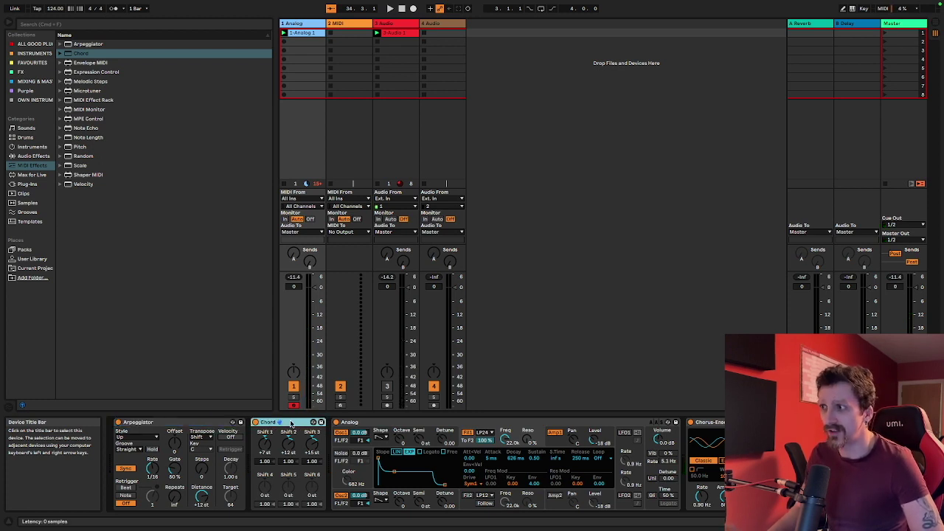
# Move the Chord device in front of the Arpeggiator, play the clip briefly, and reselect Chord.
pyautogui.moveTo(291, 424); pyautogui.dragTo(153, 429)
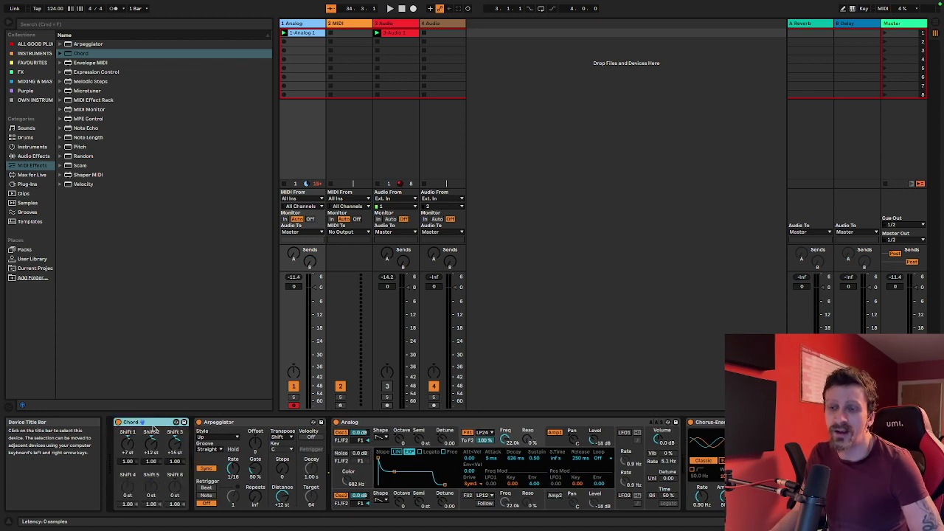
pyautogui.click(252, 425)
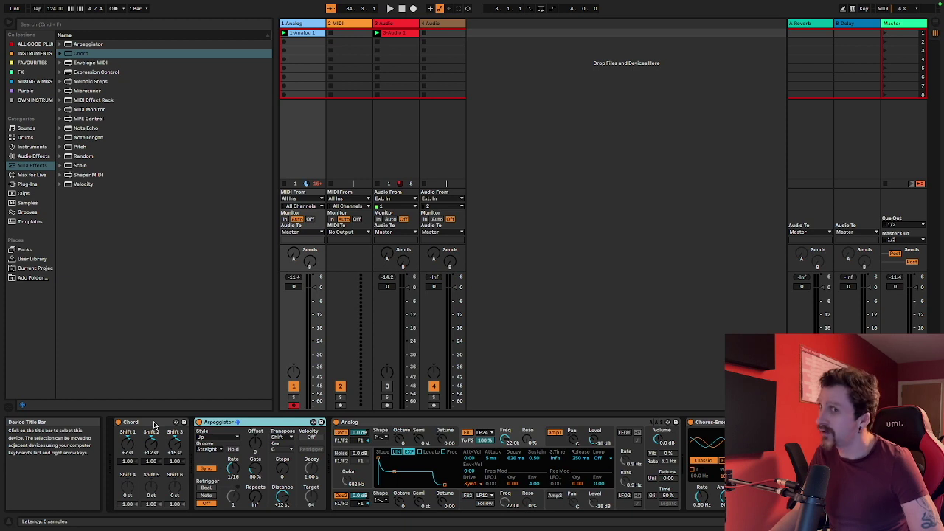
pyautogui.press('space')
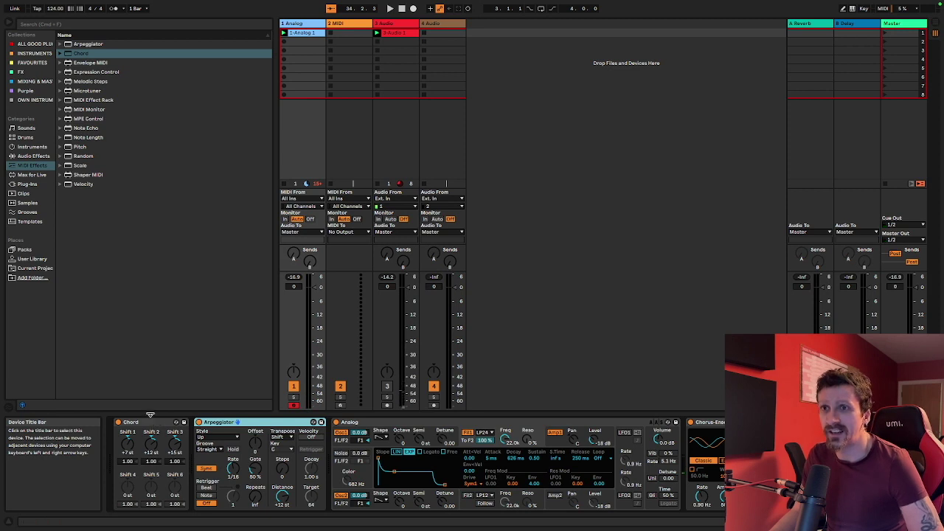
pyautogui.click(151, 422)
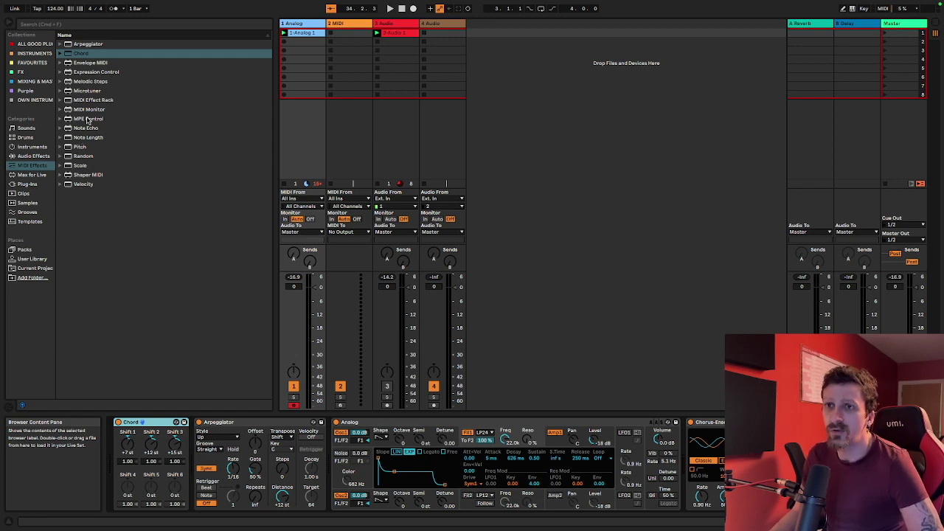
# Locate the Scale effect in the browser, review the Analog clip's notes, and return to the track's device chain.
pyautogui.click(80, 165)
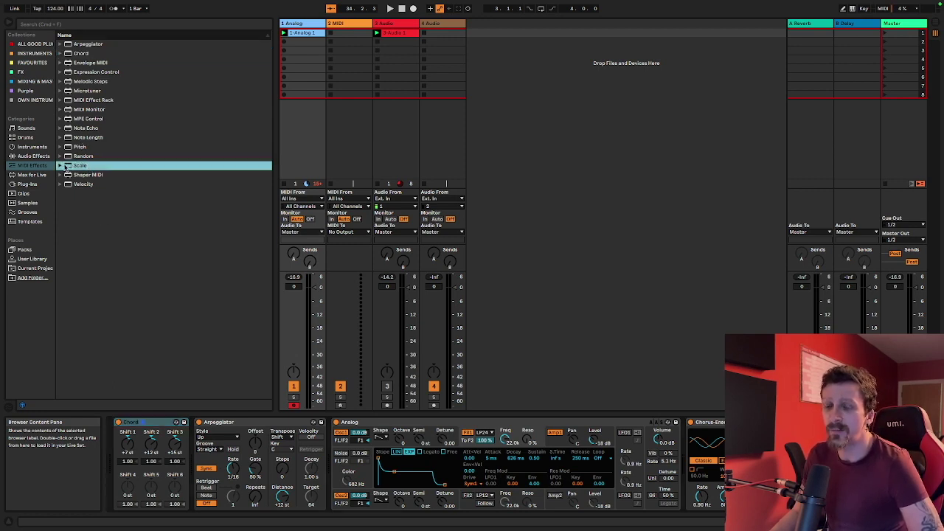
pyautogui.doubleClick(302, 32)
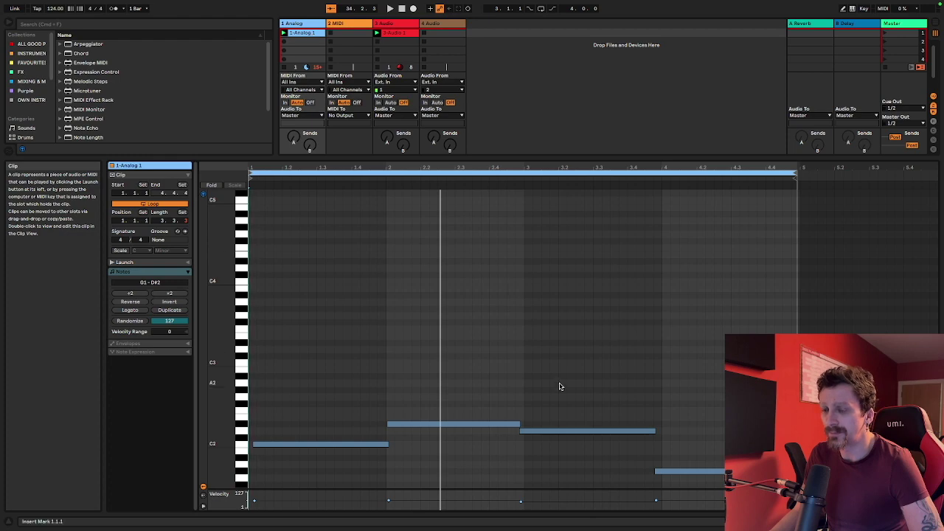
pyautogui.doubleClick(308, 24)
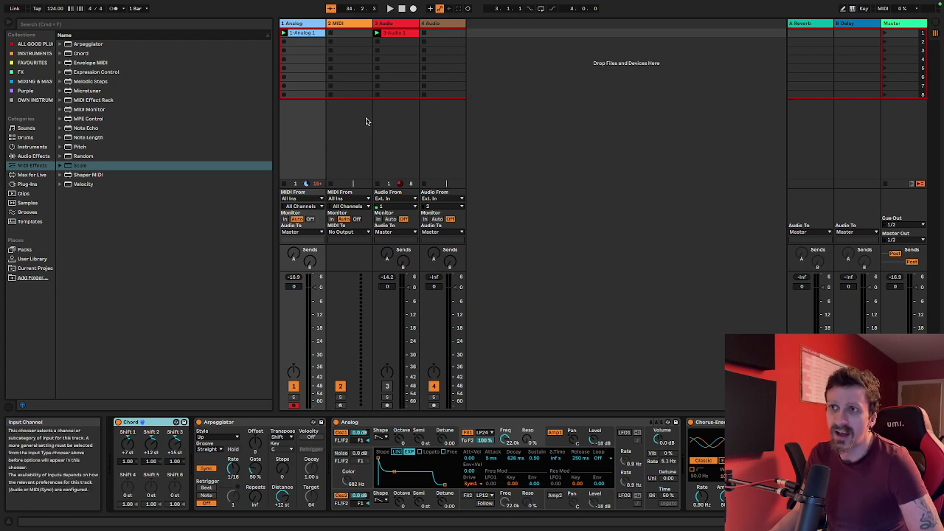
pyautogui.press('Tab')
pyautogui.press('Tab')
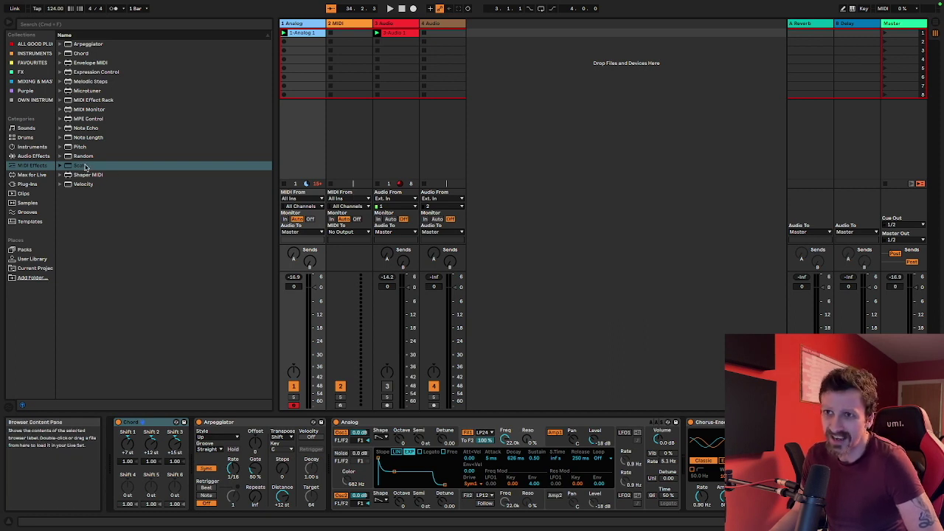
# Load the Scale effect's Minor preset between Chord and Arpeggiator and try out its Base control.
pyautogui.moveTo(82, 168); pyautogui.dragTo(191, 444)
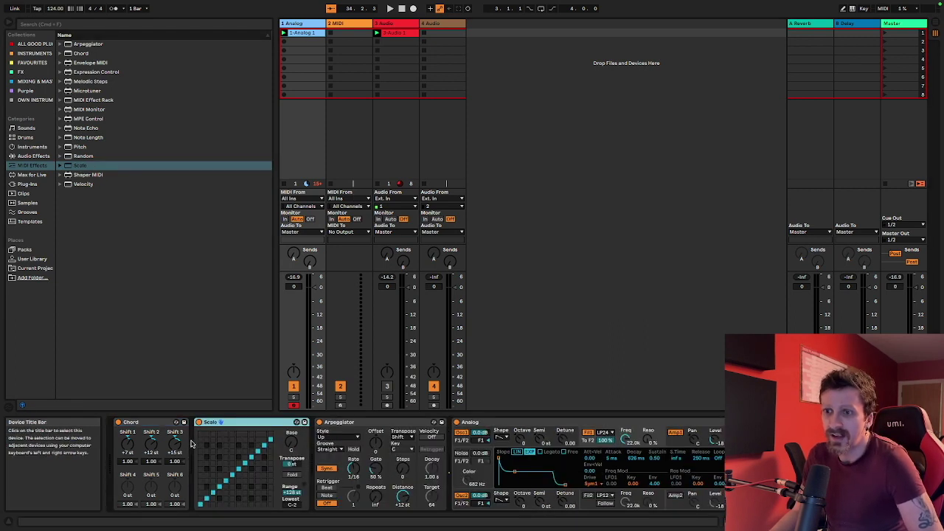
pyautogui.click(61, 168)
pyautogui.click(60, 169)
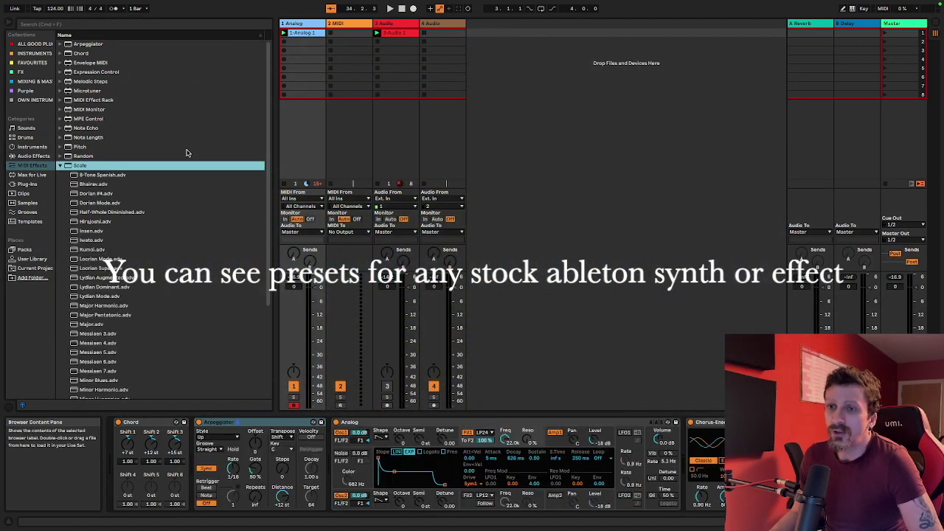
pyautogui.scroll(-4, 185, 154)
pyautogui.scroll(4, 183, 160)
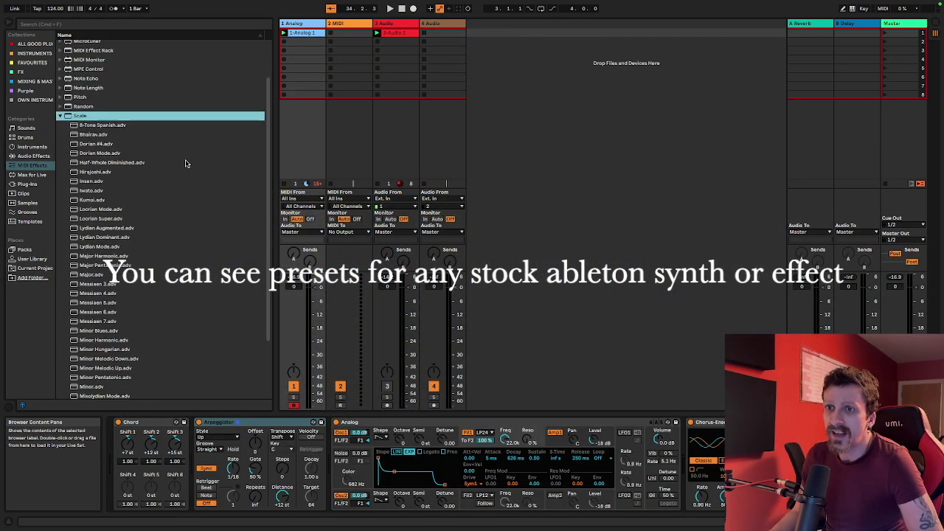
pyautogui.scroll(-5, 183, 172)
pyautogui.scroll(5, 177, 174)
pyautogui.scroll(-5, 171, 175)
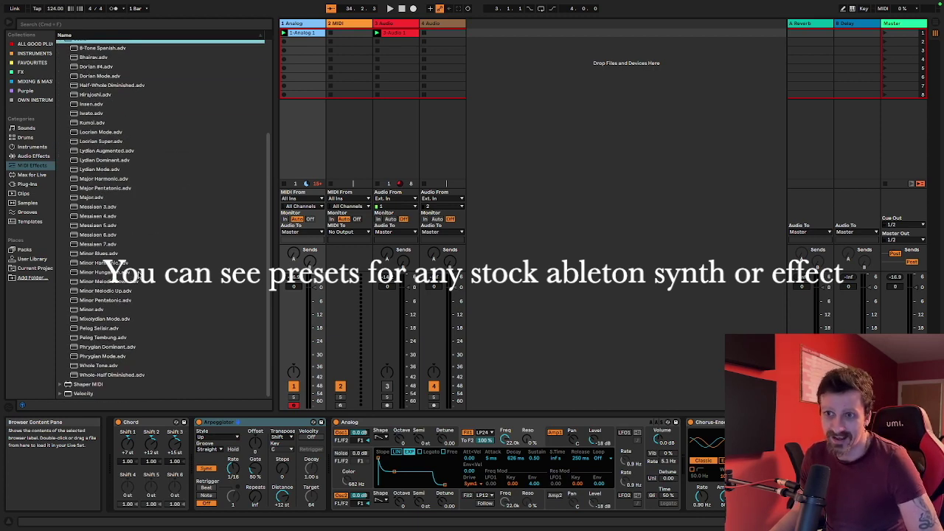
pyautogui.moveTo(104, 311); pyautogui.dragTo(244, 442)
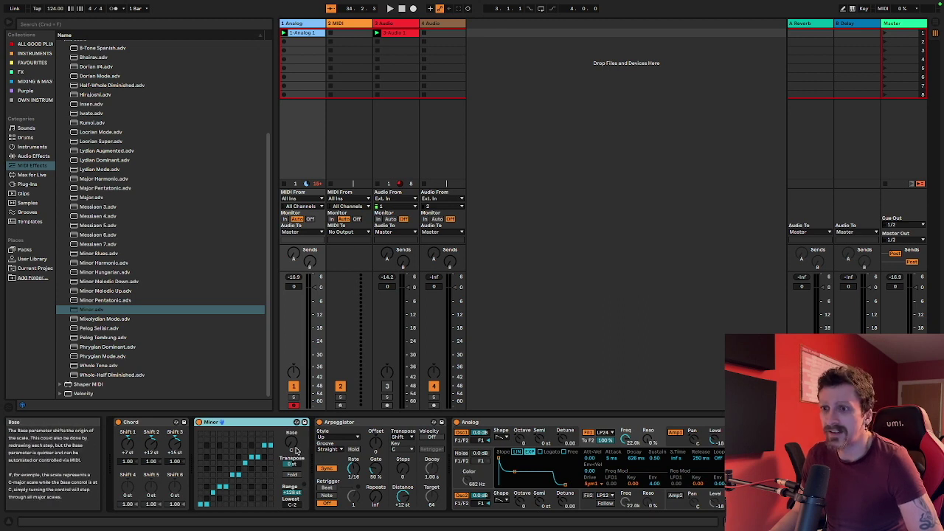
pyautogui.moveTo(292, 447); pyautogui.dragTo(293, 435)
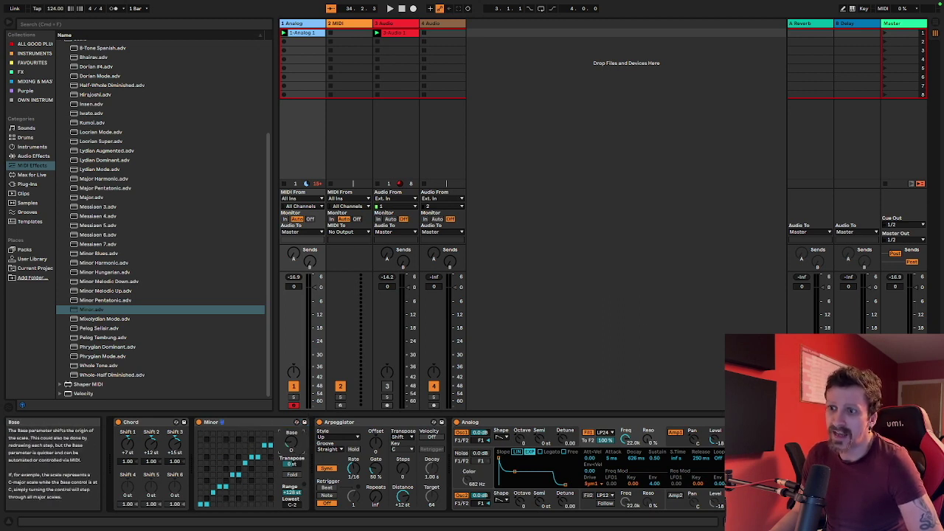
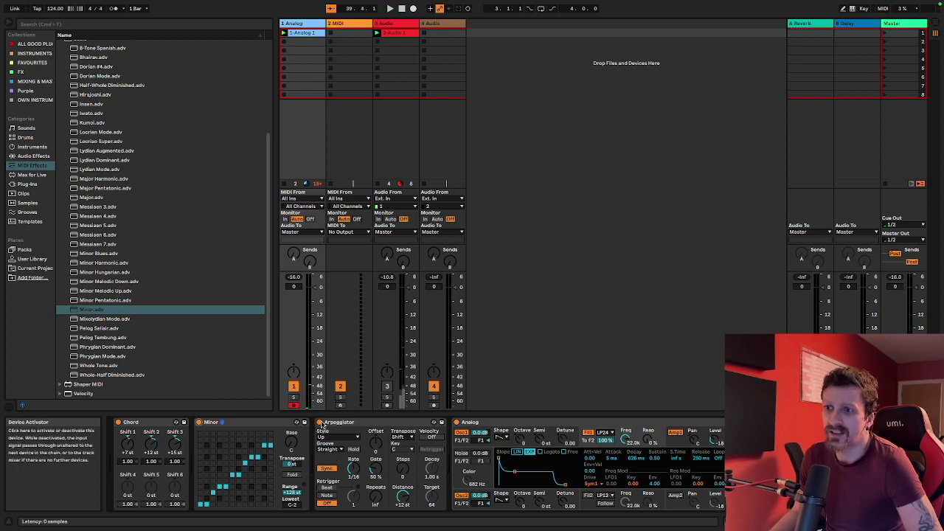
# Deactivate and reactivate the Arpeggiator twice, leaving it on.
pyautogui.click(318, 423)
pyautogui.click(318, 423)
pyautogui.click(319, 423)
pyautogui.click(319, 423)
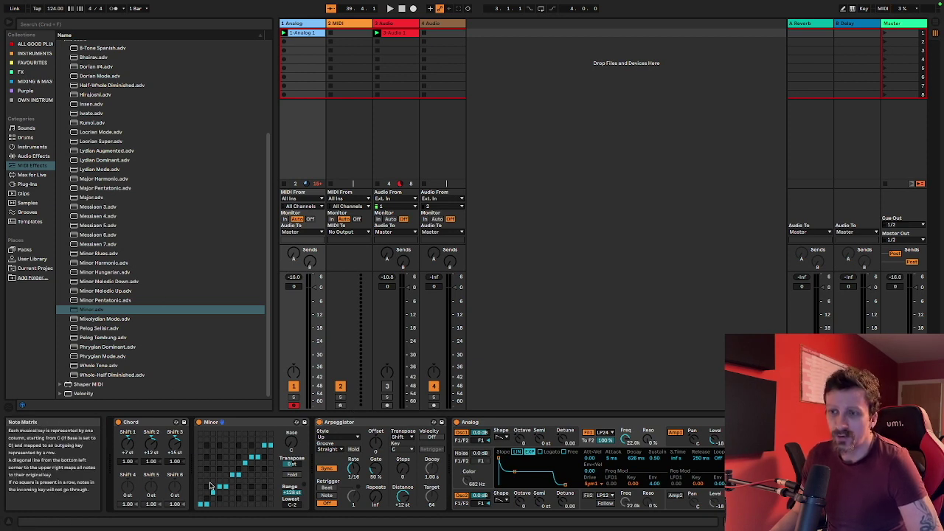
# Hot-swap the Minor scale for the Phrygian Dominant preset.
pyautogui.click(295, 423)
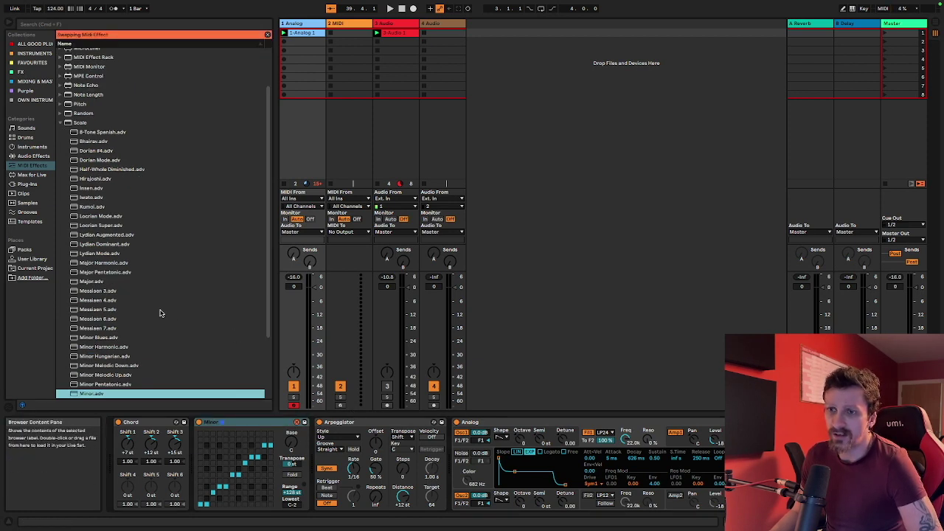
pyautogui.scroll(2, 168, 309)
pyautogui.scroll(3, 118, 243)
pyautogui.scroll(-1, 130, 218)
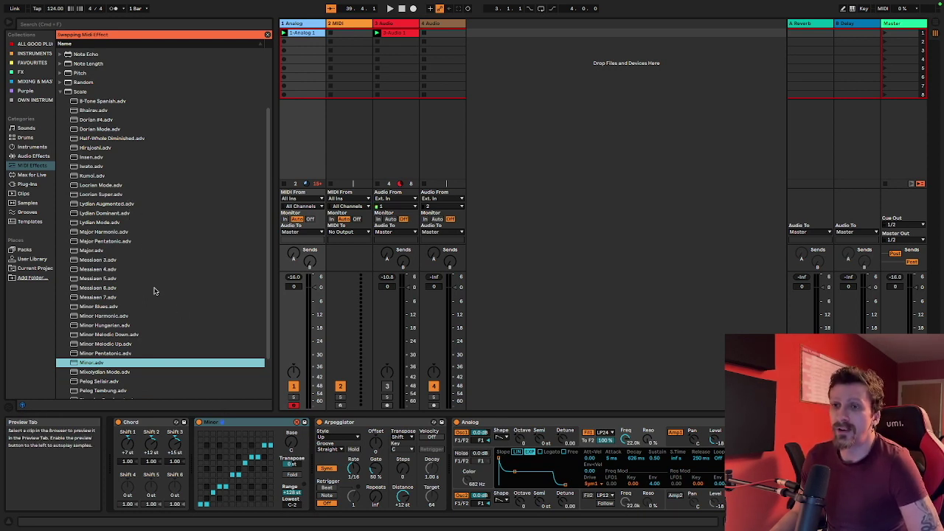
pyautogui.scroll(-3, 144, 285)
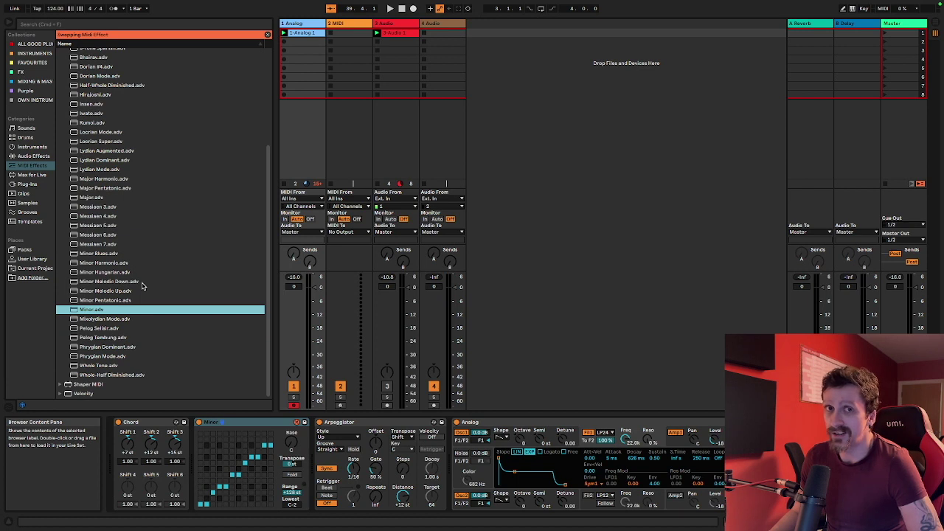
pyautogui.scroll(2, 135, 174)
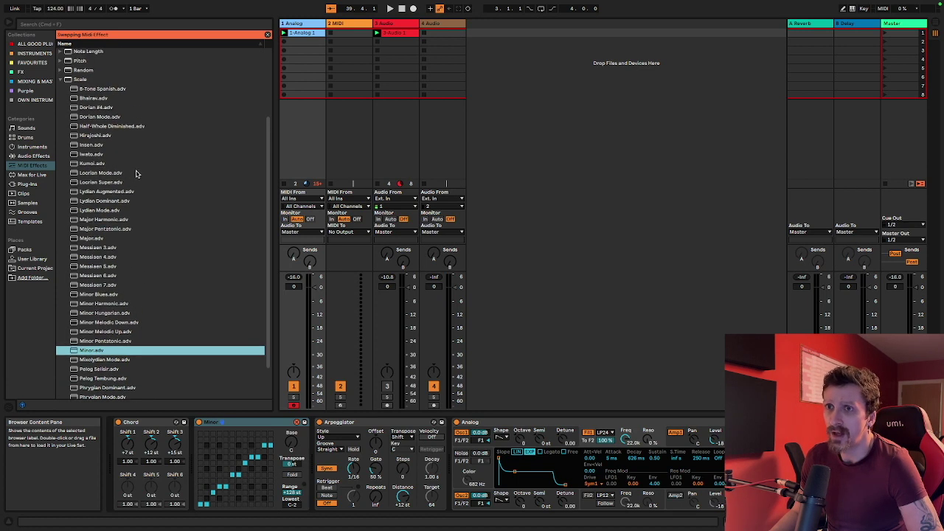
pyautogui.scroll(-2, 126, 195)
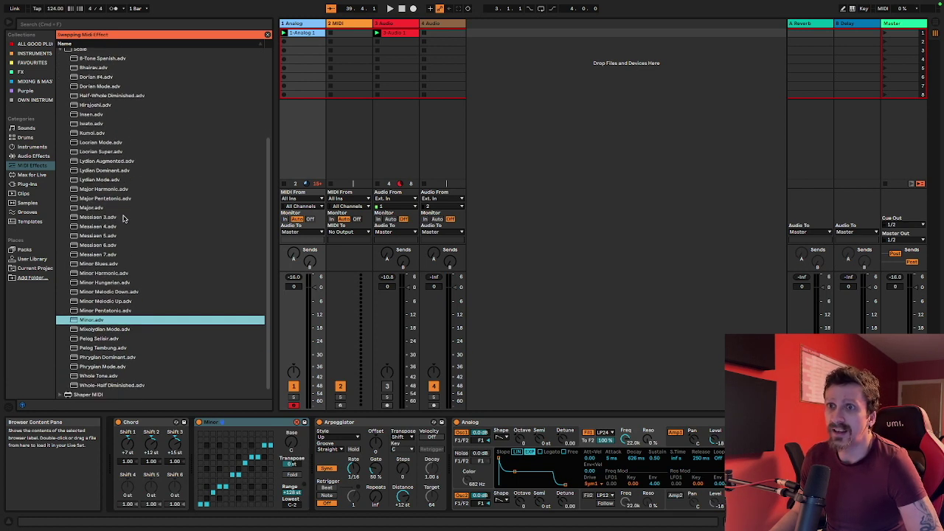
pyautogui.click(121, 358)
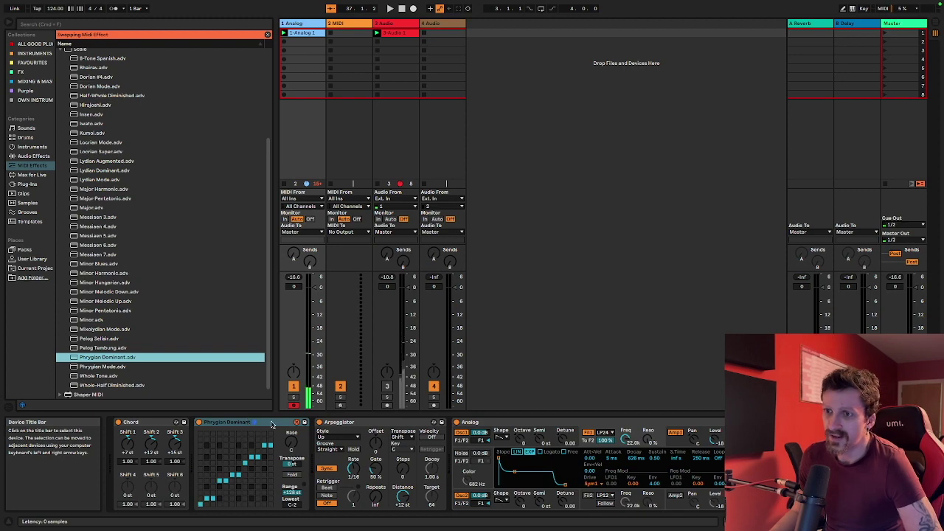
# Delete the Phrygian Dominant scale device from the chain and undo the deletion.
pyautogui.click(219, 421)
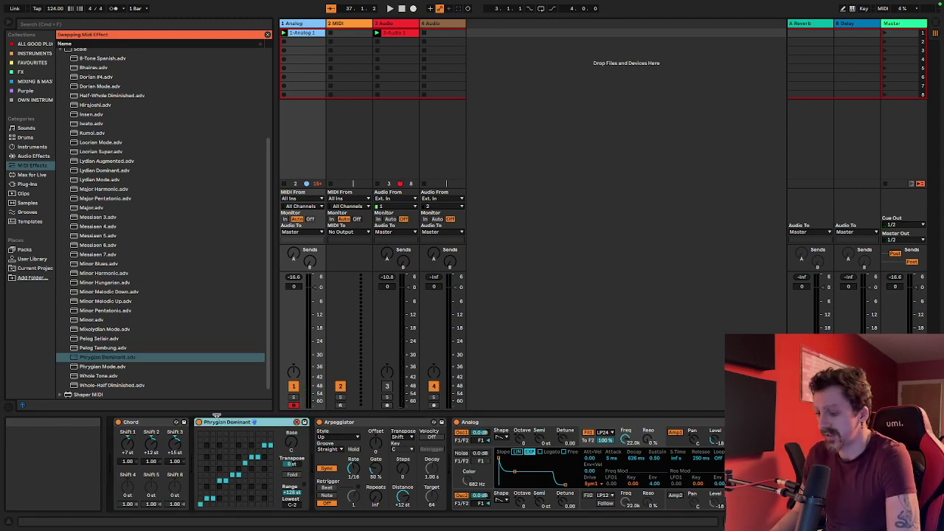
pyautogui.press('Delete')
pyautogui.hotkey('ctrl', 'z')
# Add the Random effect, play the clip, set Chance to 100%, and place Random between Chord and Phrygian Dominant.
pyautogui.scroll(4, 184, 247)
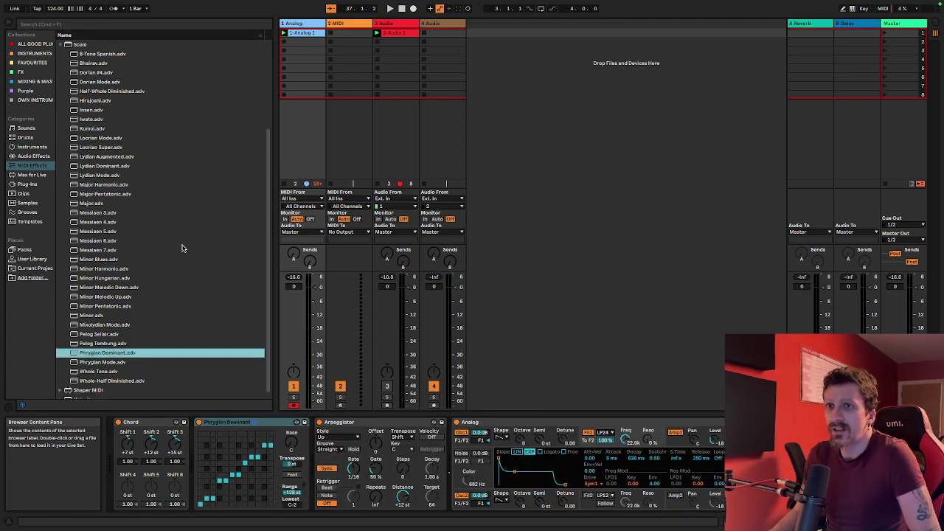
pyautogui.click(61, 165)
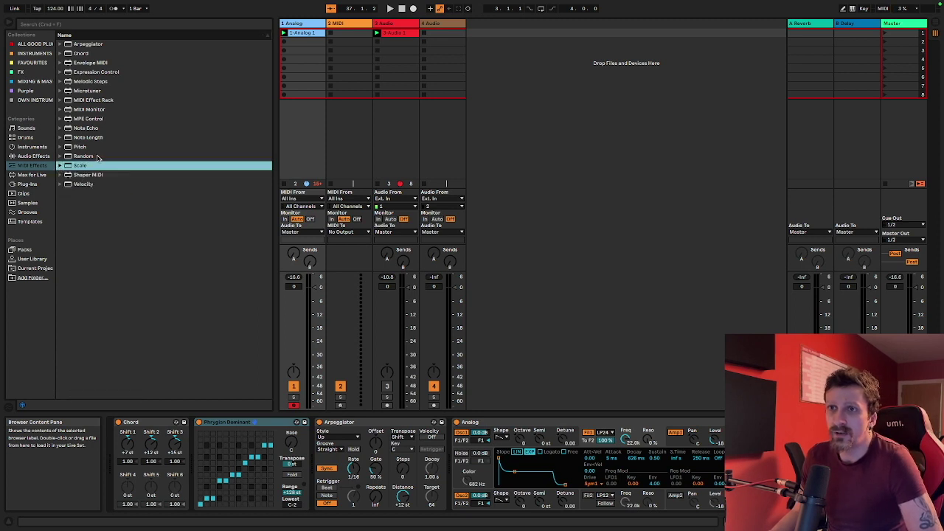
pyautogui.click(95, 157)
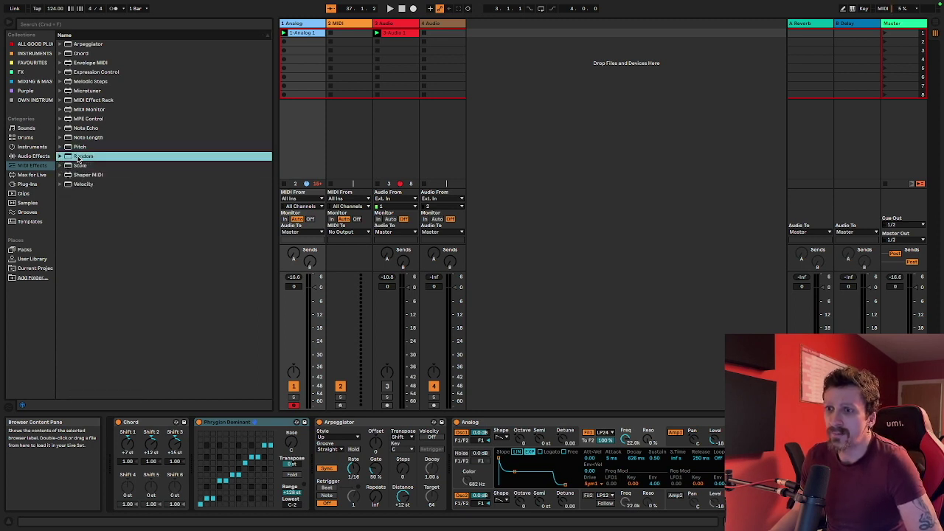
pyautogui.moveTo(89, 158); pyautogui.dragTo(330, 437)
pyautogui.press('space')
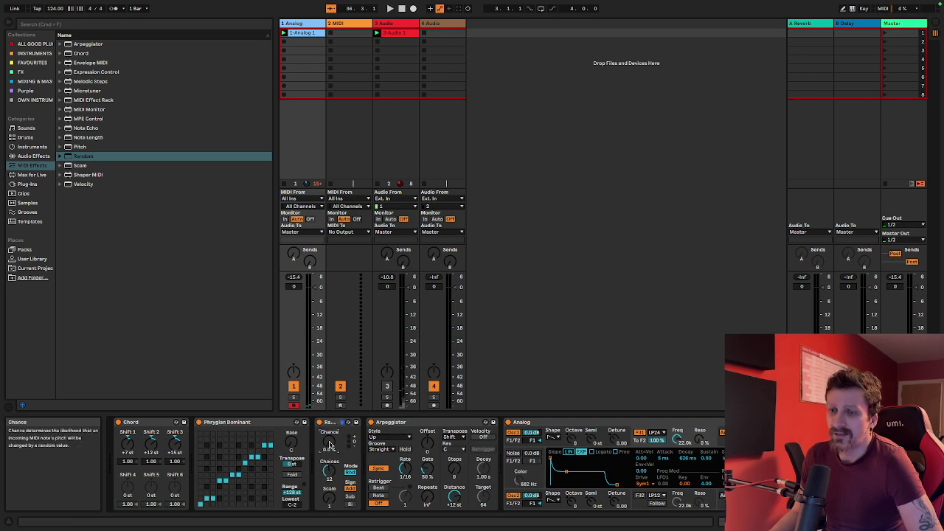
pyautogui.moveTo(330, 422); pyautogui.dragTo(197, 424)
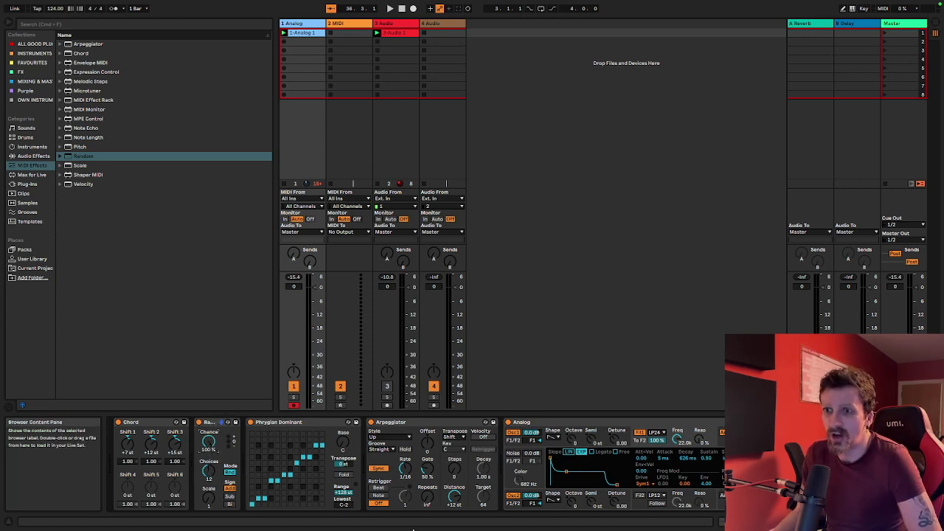
# Play the session and lower the Random device's Chance to 0.0 % while listening to its effect.
pyautogui.press('space')
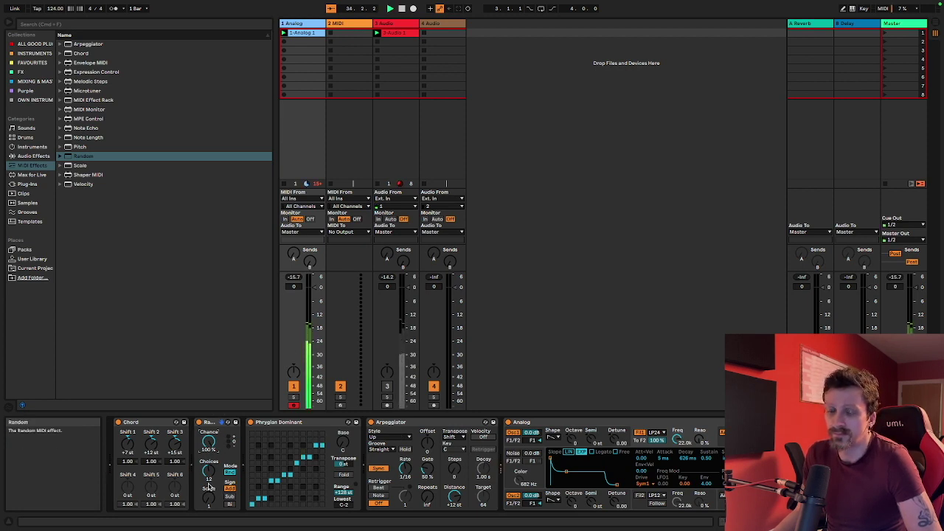
pyautogui.doubleClick(209, 444)
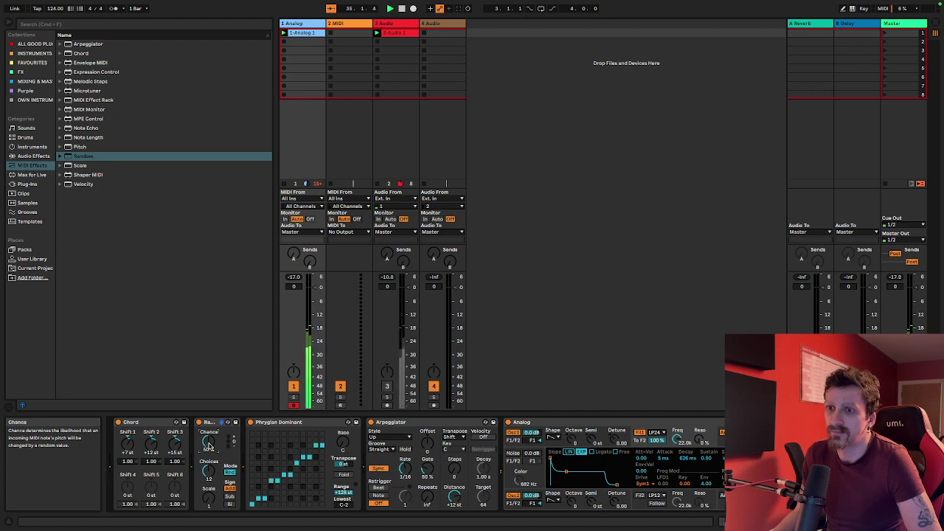
pyautogui.moveTo(208, 442); pyautogui.dragTo(209, 446)
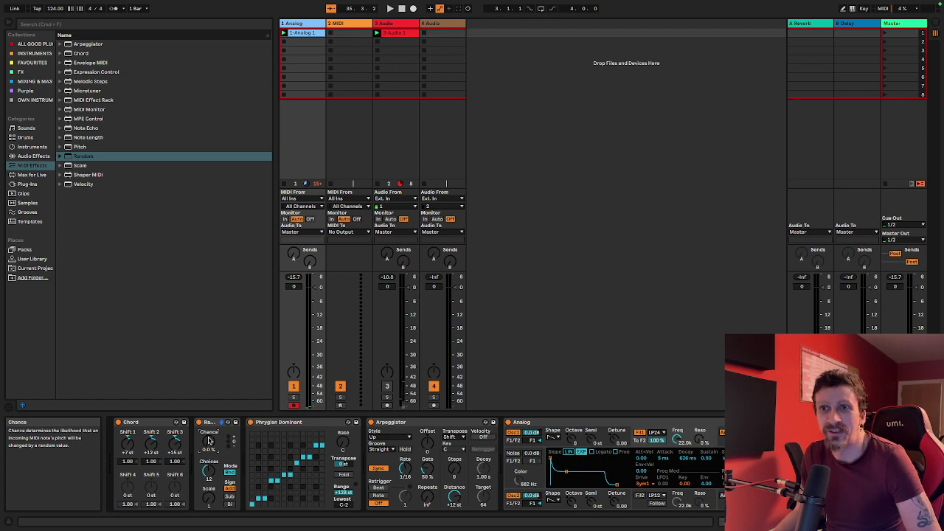
# Delete the Random device from the Analog track's device chain.
pyautogui.hscroll(1, 175, 428)
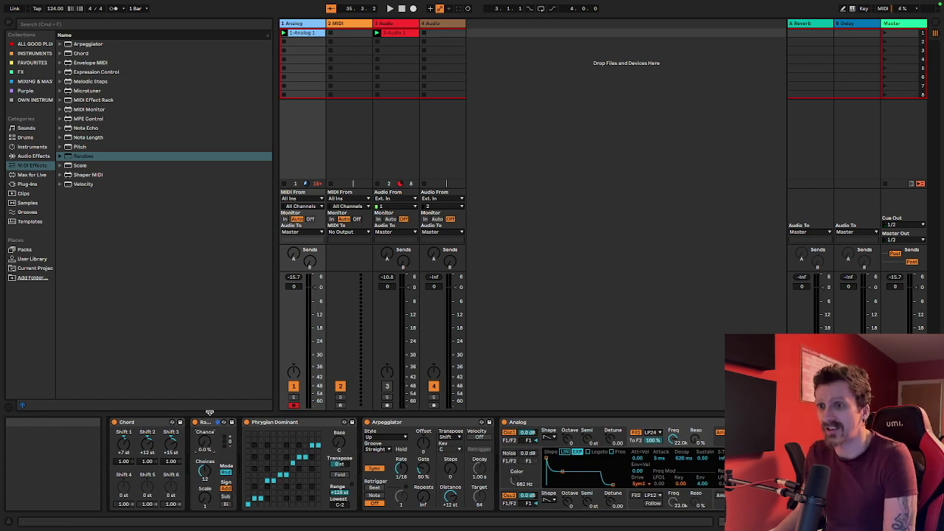
pyautogui.click(202, 425)
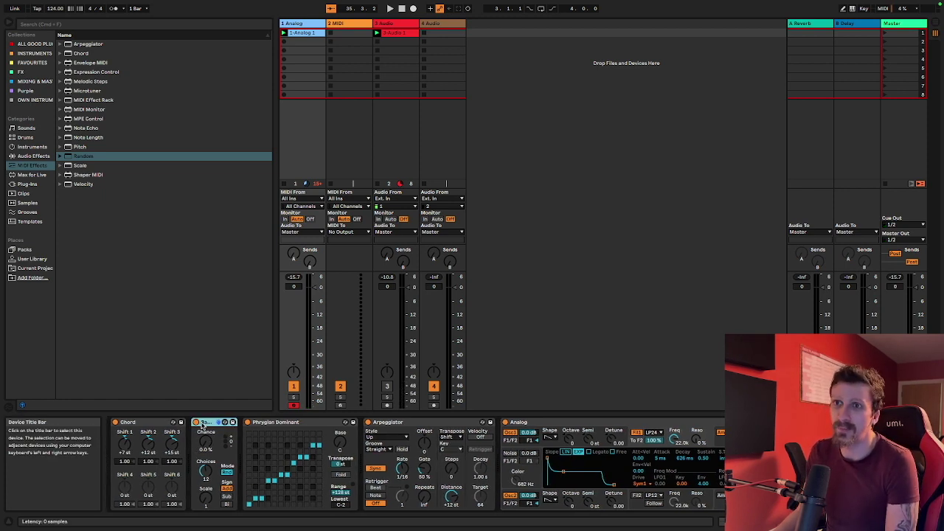
pyautogui.press('Delete')
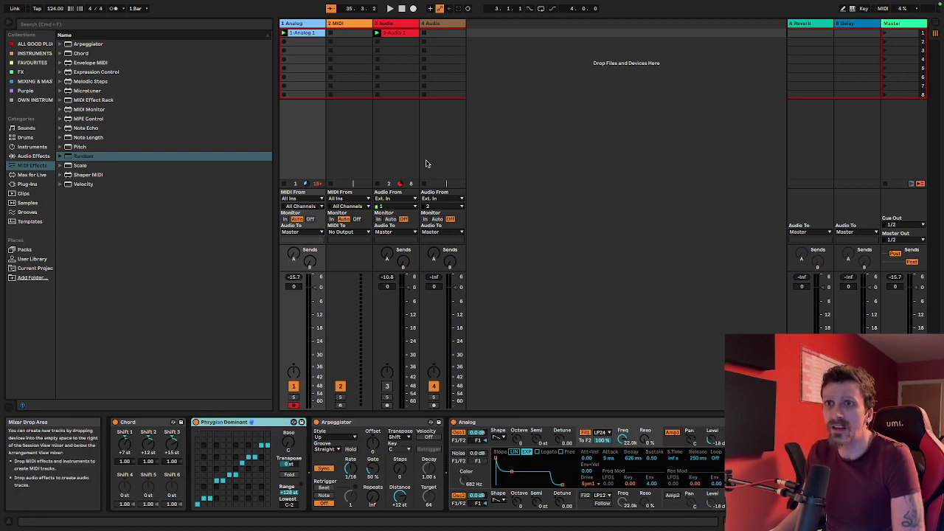
# Look at the Melodic Steps MIDI effect and the available audio effects in the browser.
pyautogui.click(96, 82)
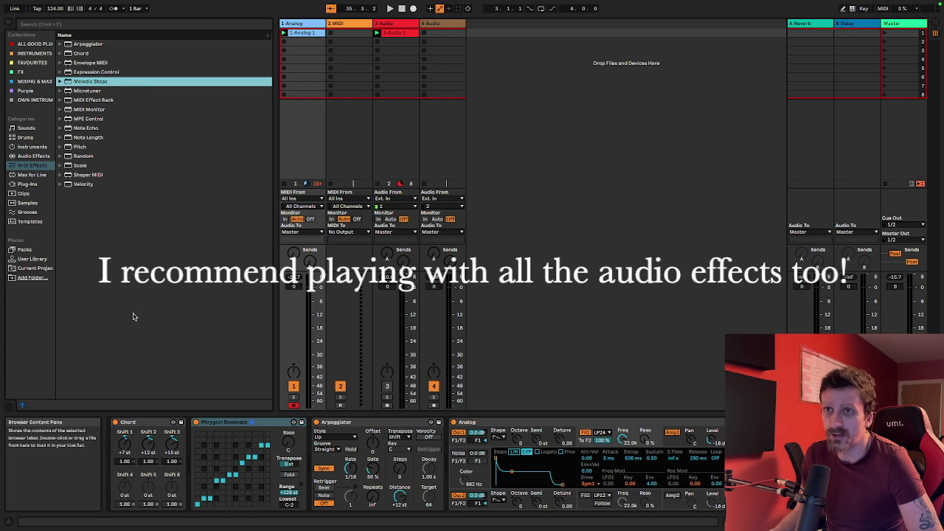
pyautogui.click(33, 156)
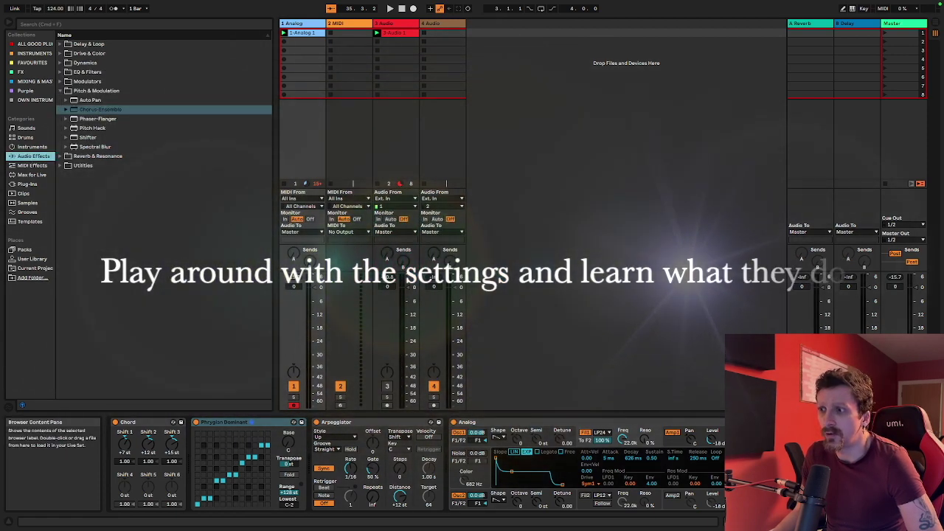
pyautogui.hscroll(2, 684, 466)
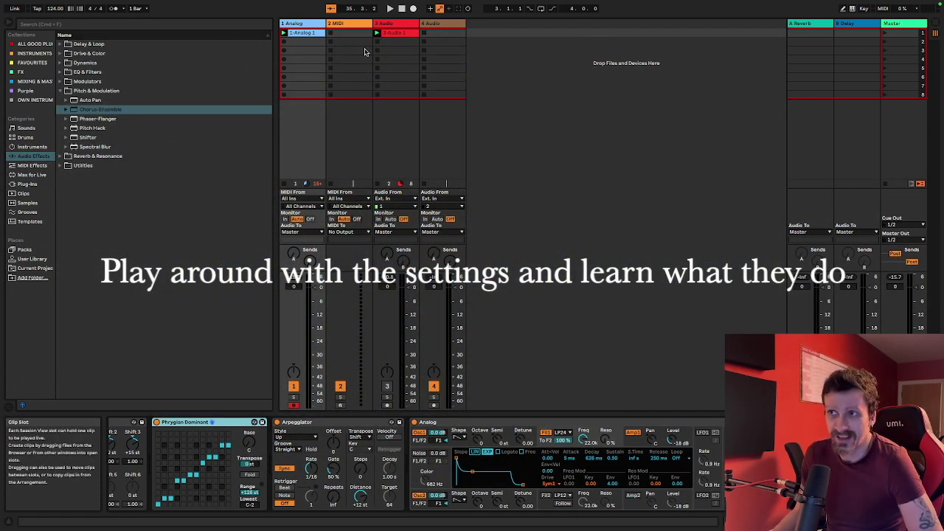
# Unmute the 3 Audio track and mute the 1 Analog track.
pyautogui.doubleClick(393, 34)
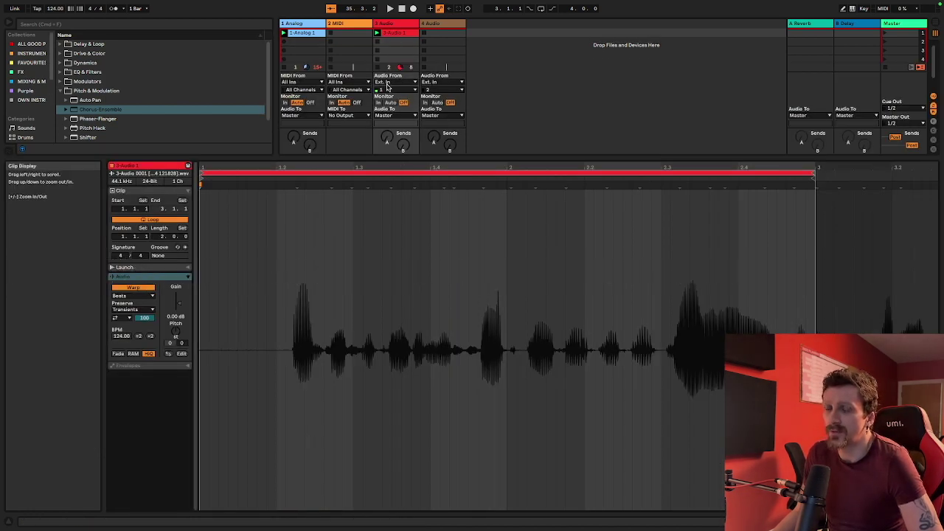
pyautogui.press('super+alt+l')
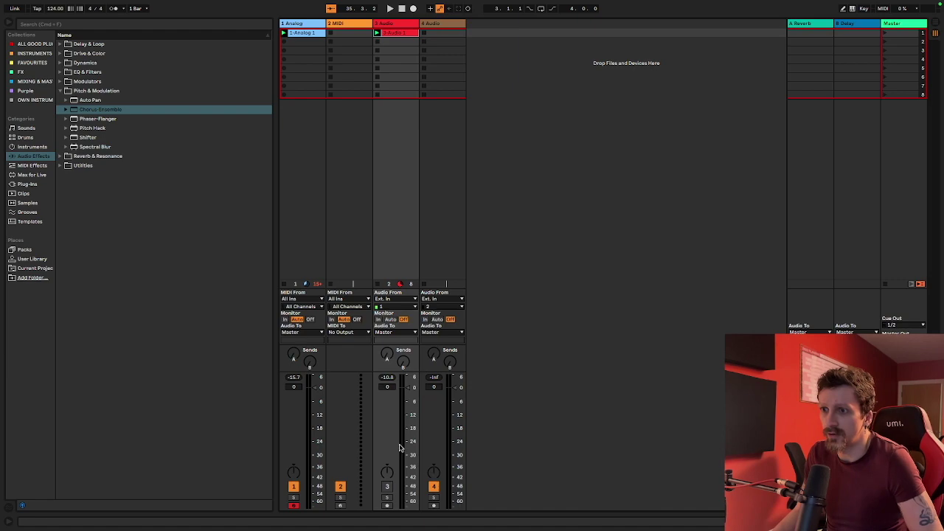
pyautogui.click(386, 486)
pyautogui.click(293, 487)
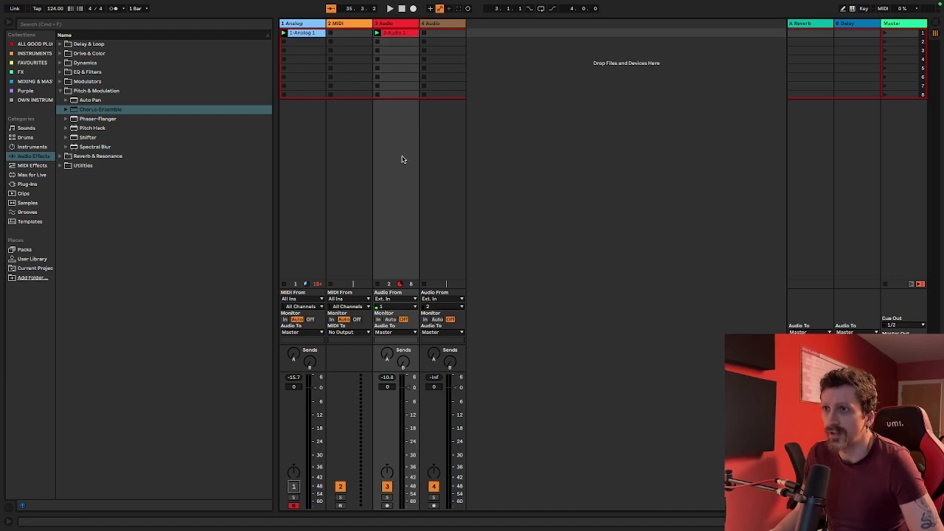
# Open the 3-Audio 1 clip, warp its first transient to the clip start at 1.1.1, and play the result.
pyautogui.doubleClick(404, 27)
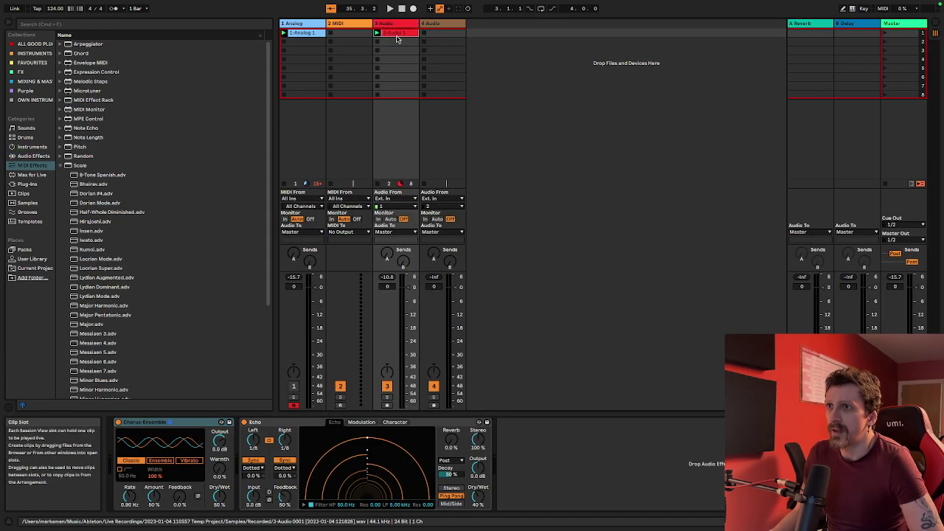
pyautogui.doubleClick(397, 34)
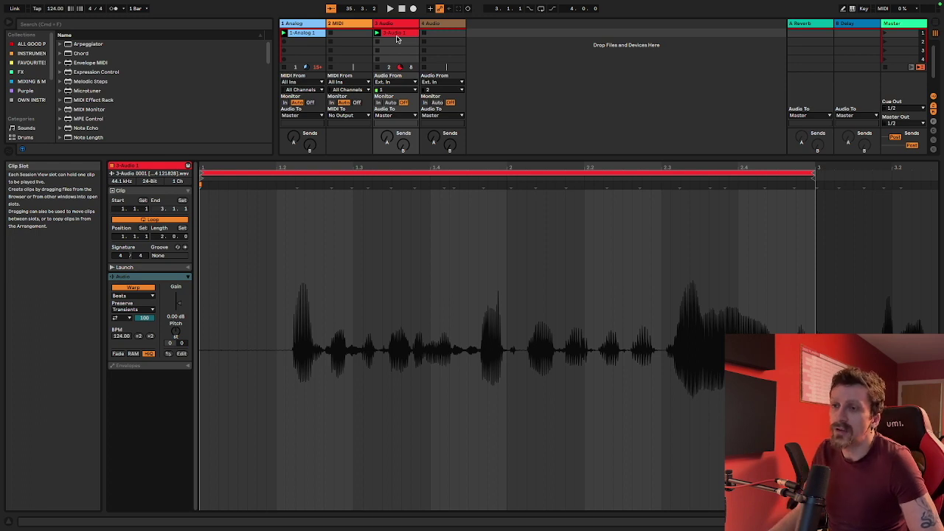
pyautogui.moveTo(295, 185); pyautogui.dragTo(202, 198)
pyautogui.press('space')
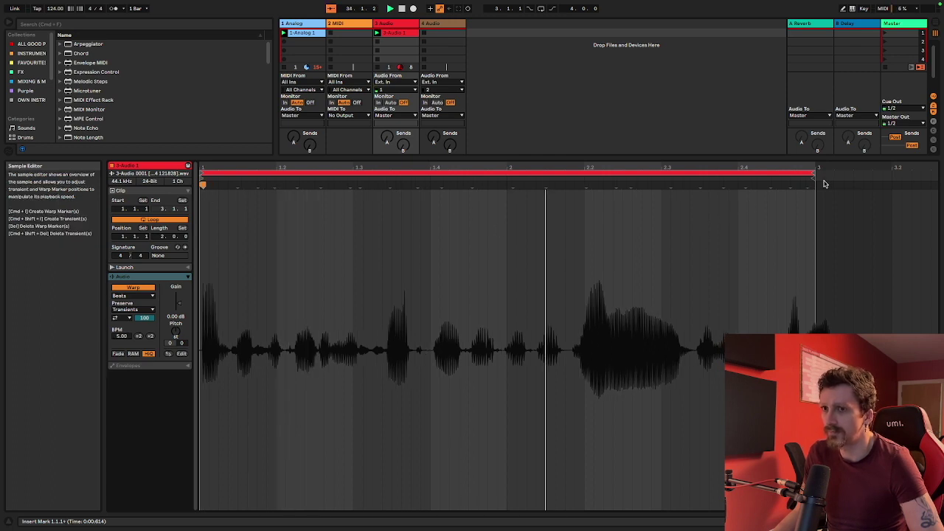
pyautogui.press('space')
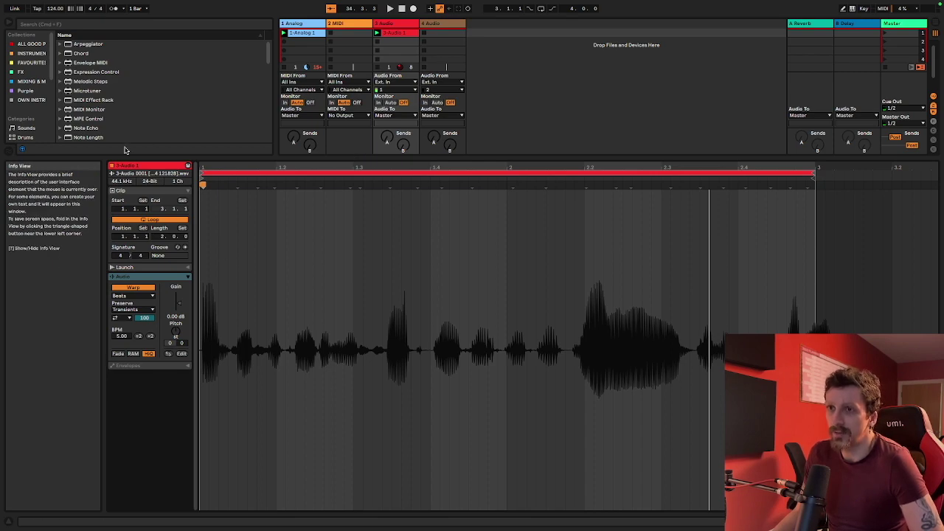
# View the notes of the 1-Analog 1 MIDI clip, and return to the 3-Audio 1 clip's waveform.
pyautogui.click(300, 25)
pyautogui.click(300, 34)
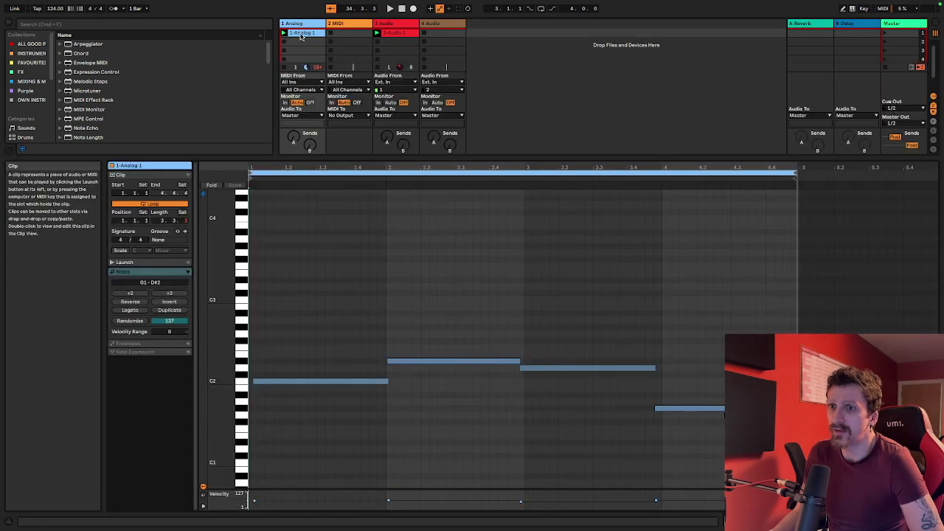
pyautogui.click(397, 37)
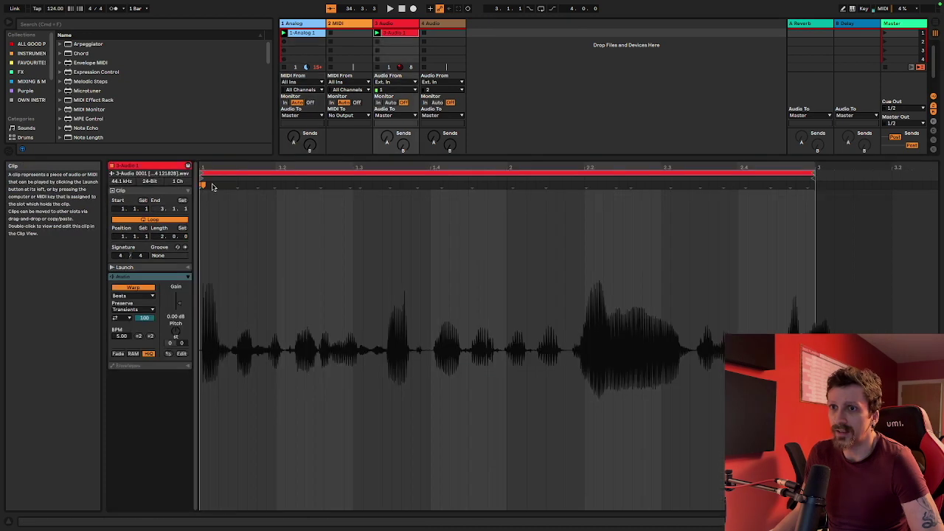
# Turn off looping for the 3-Audio 1 clip and play it once through.
pyautogui.click(151, 220)
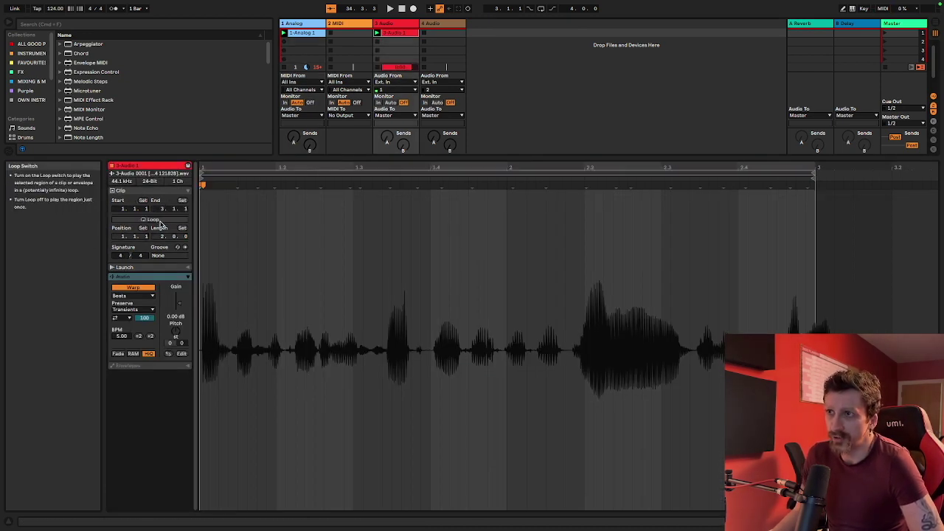
pyautogui.click(160, 221)
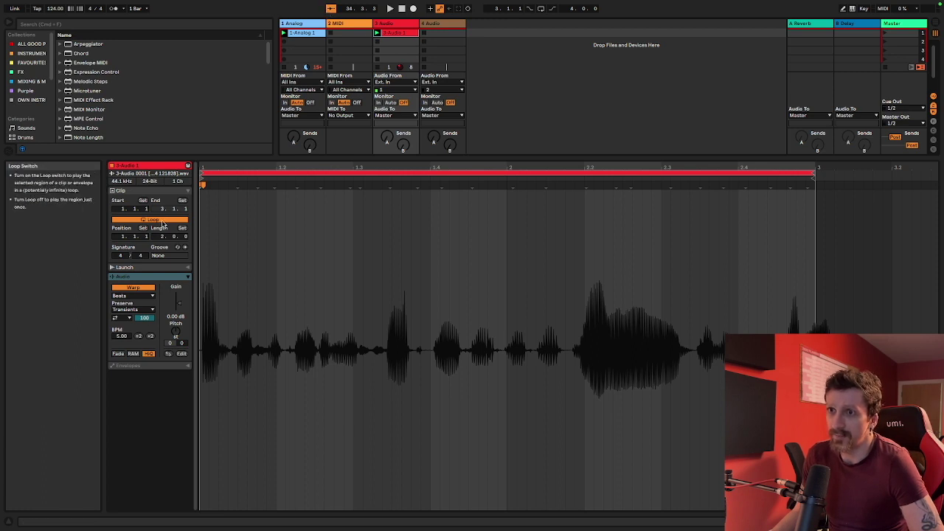
pyautogui.click(162, 223)
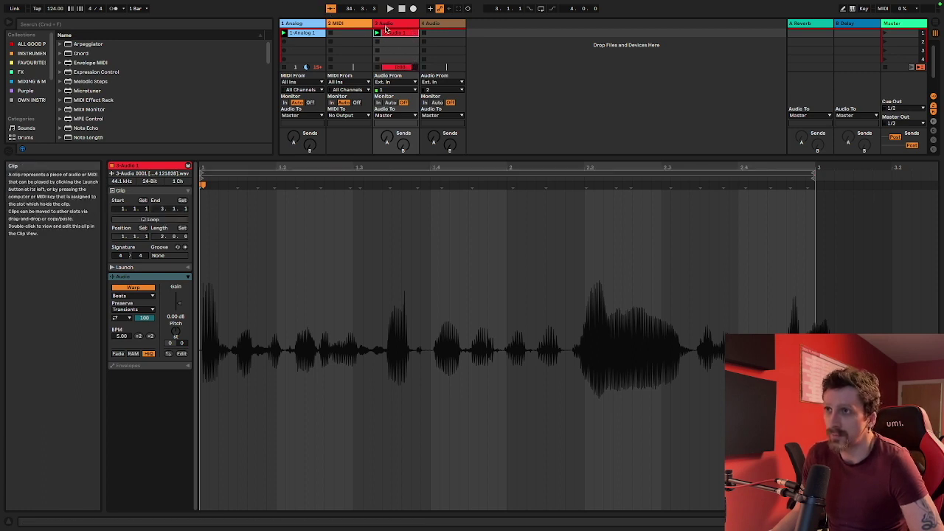
pyautogui.press('space')
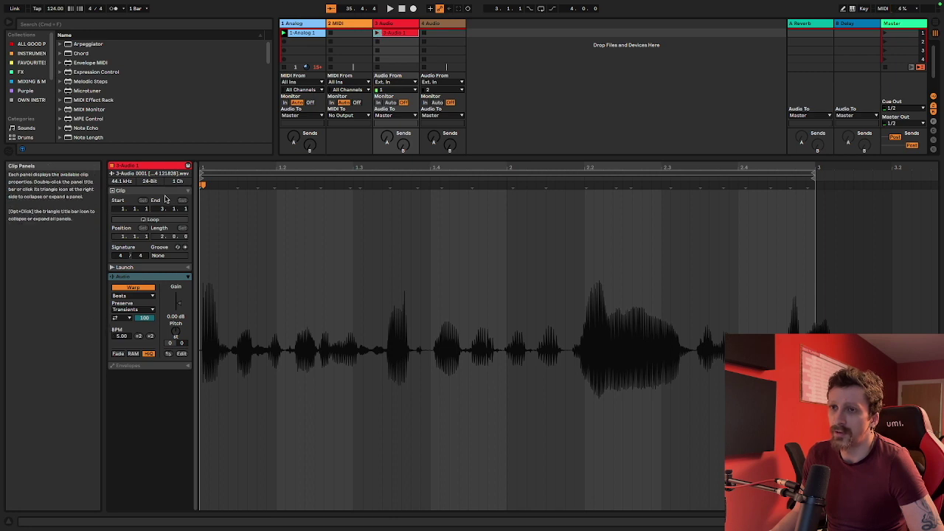
# Turn looping back on for the 3-Audio 1 clip and launch it to hear it repeat.
pyautogui.click(149, 220)
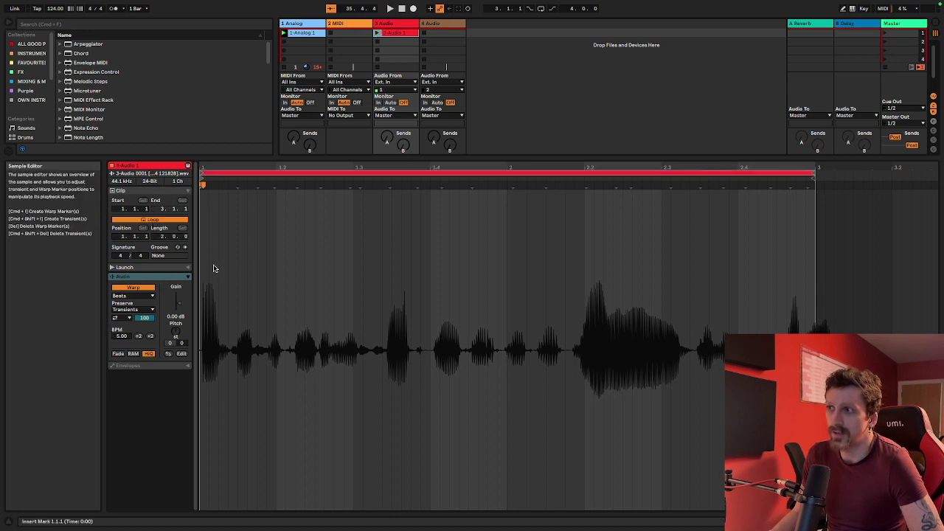
pyautogui.click(377, 33)
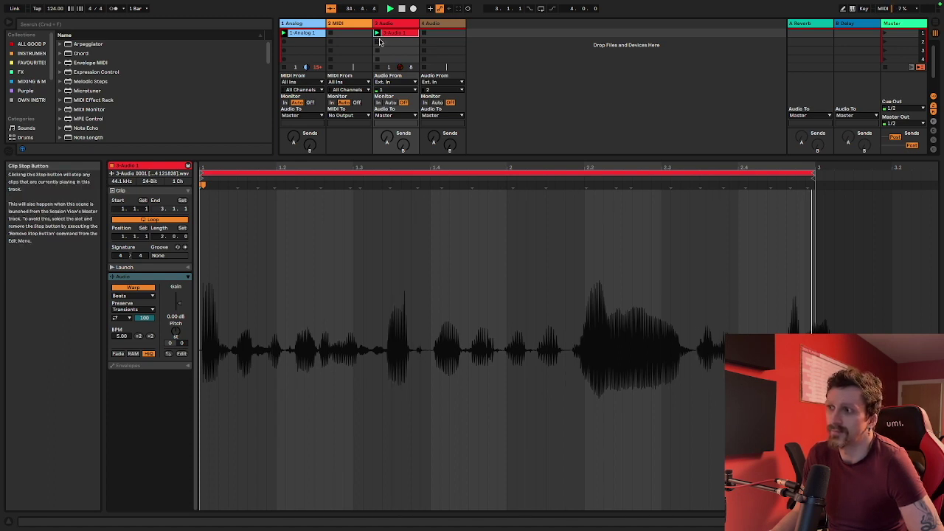
pyautogui.press('space')
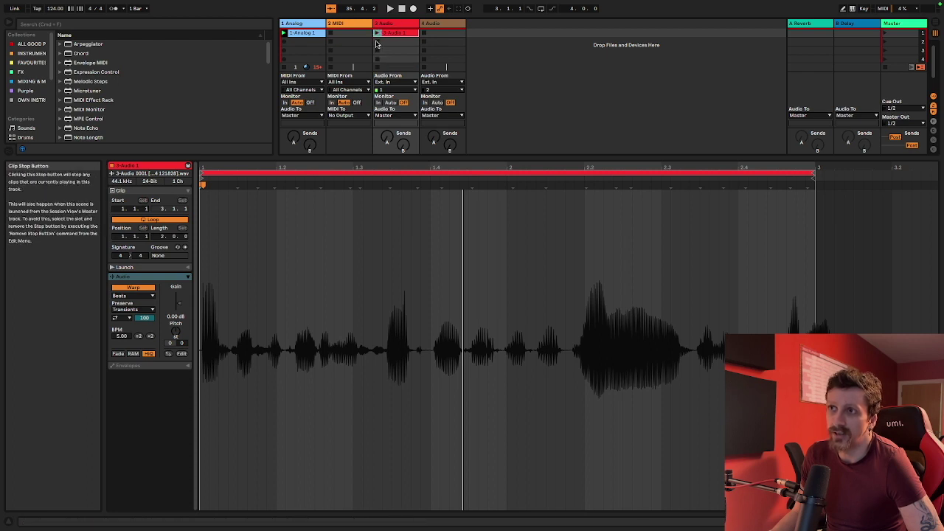
pyautogui.click(378, 34)
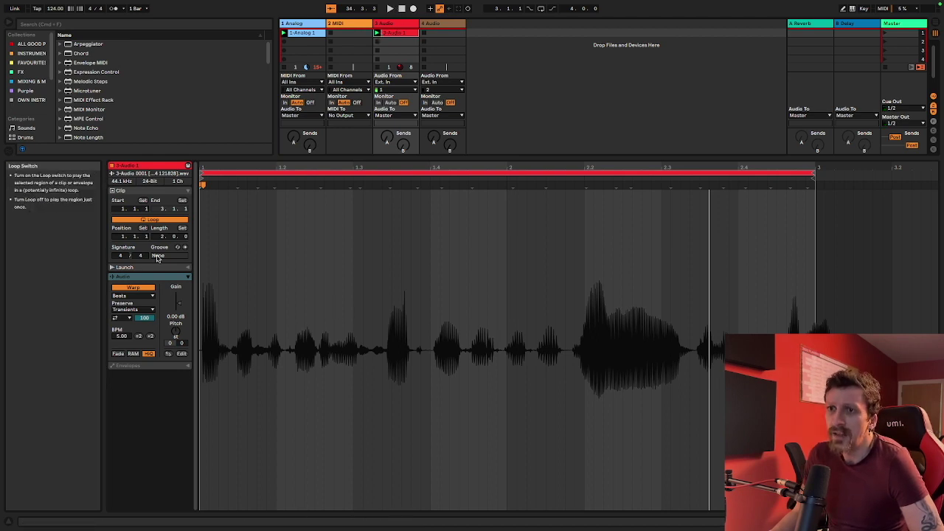
# Try moving the audio clip's start and loop start to 2.1.1 for a one-bar loop, and undo these changes.
pyautogui.moveTo(162, 236)
pyautogui.mouseDown()
pyautogui.moveTo(162, 244)
pyautogui.moveTo(163, 221)
pyautogui.moveTo(162, 240)
pyautogui.mouseUp()
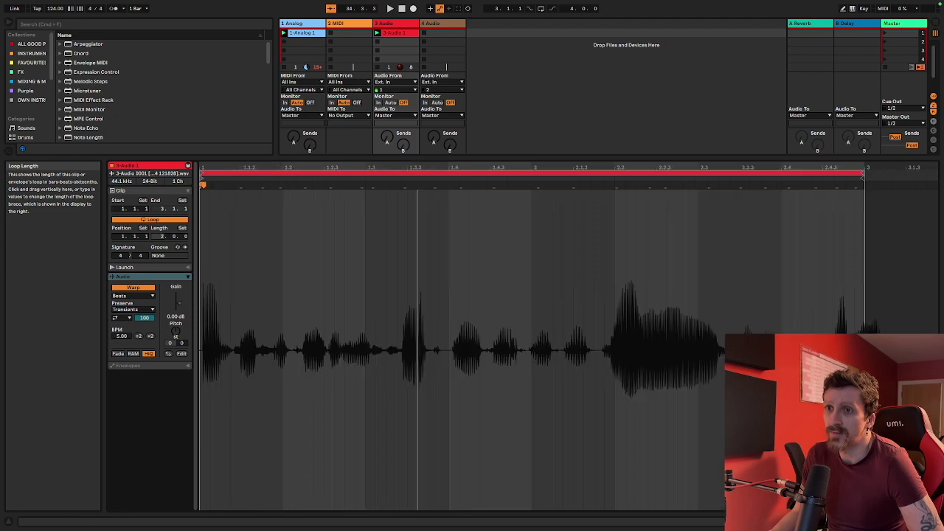
pyautogui.moveTo(202, 173); pyautogui.dragTo(529, 193)
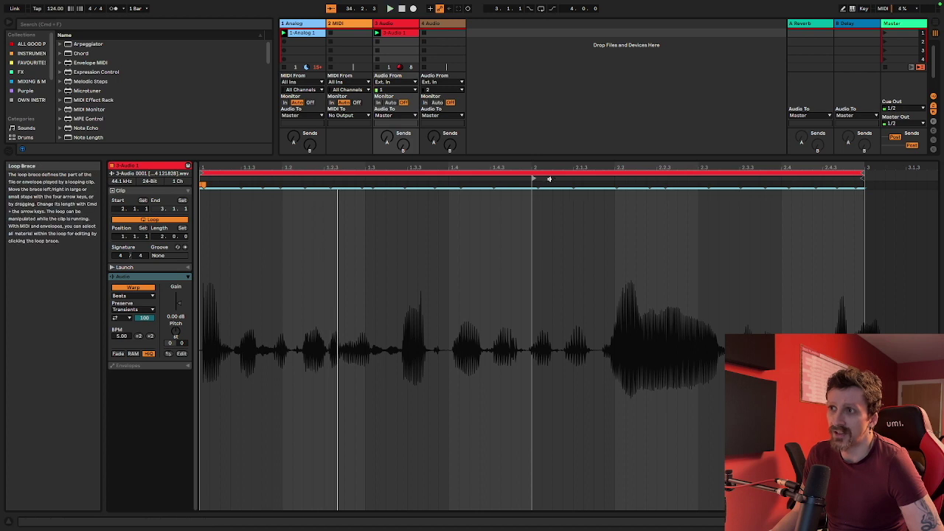
pyautogui.moveTo(202, 173); pyautogui.dragTo(533, 172)
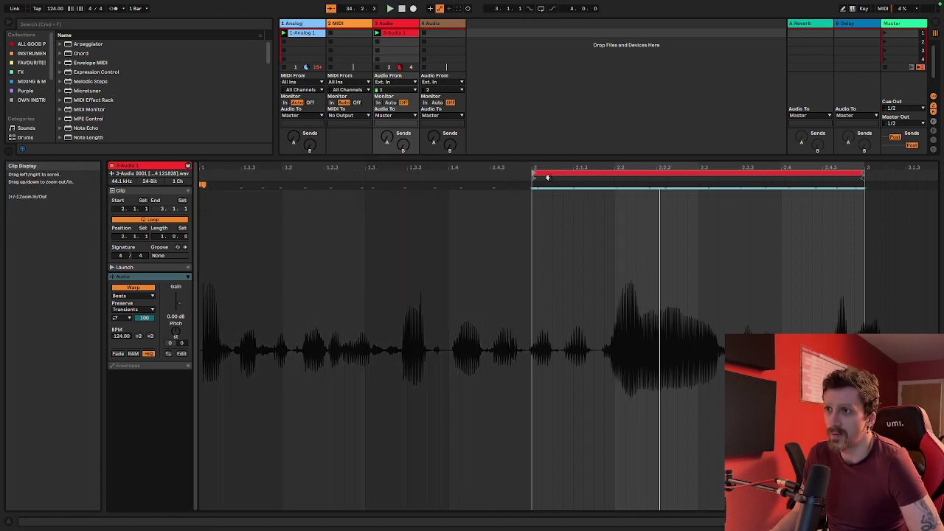
pyautogui.press('super+z')
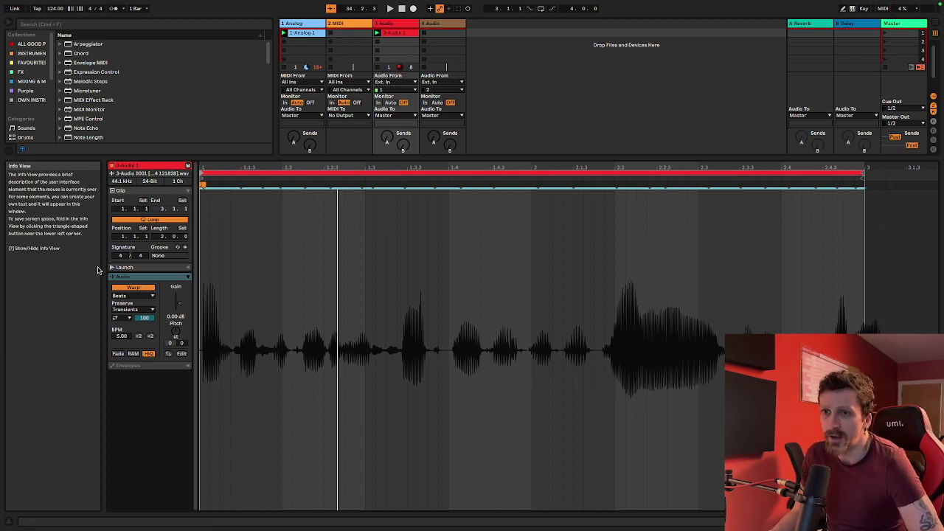
# Switch Warp off and on again for the audio clip, and transpose it up 12 semitones while auditioning.
pyautogui.click(139, 288)
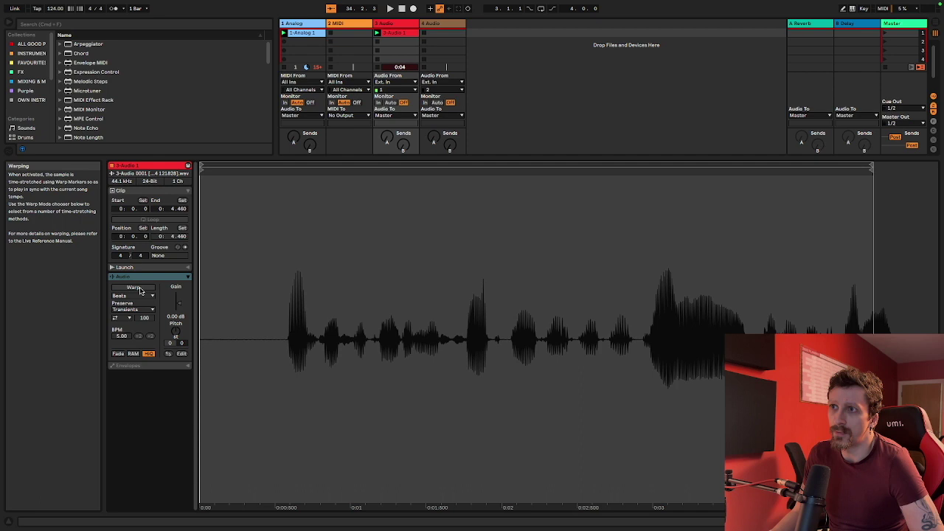
pyautogui.click(139, 289)
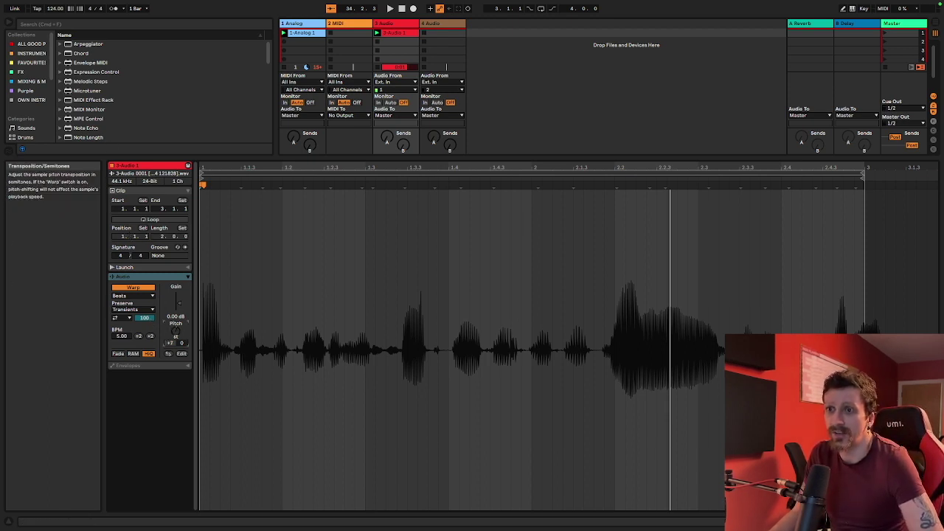
pyautogui.press('space')
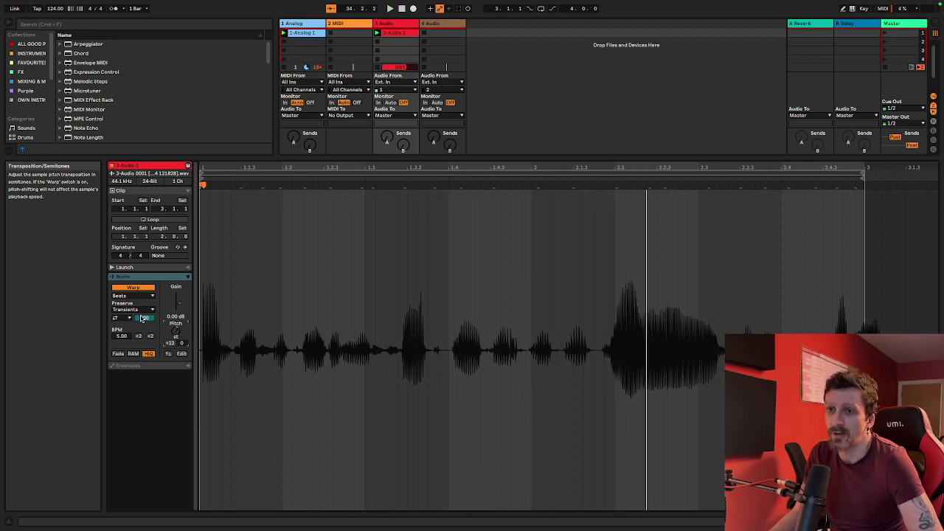
# Try a different gain on the audio clip, undo it, and show the clip's envelopes.
pyautogui.moveTo(178, 304); pyautogui.dragTo(179, 311)
pyautogui.press('super+z')
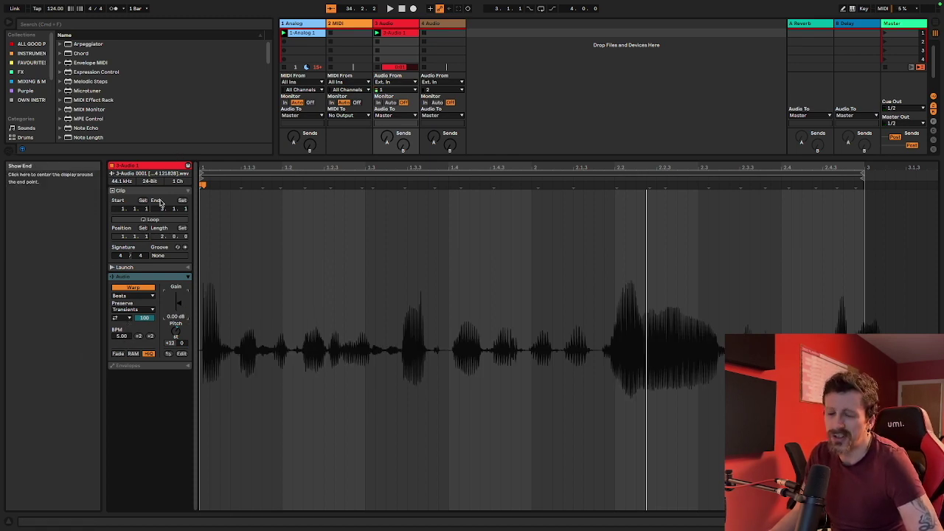
pyautogui.click(175, 366)
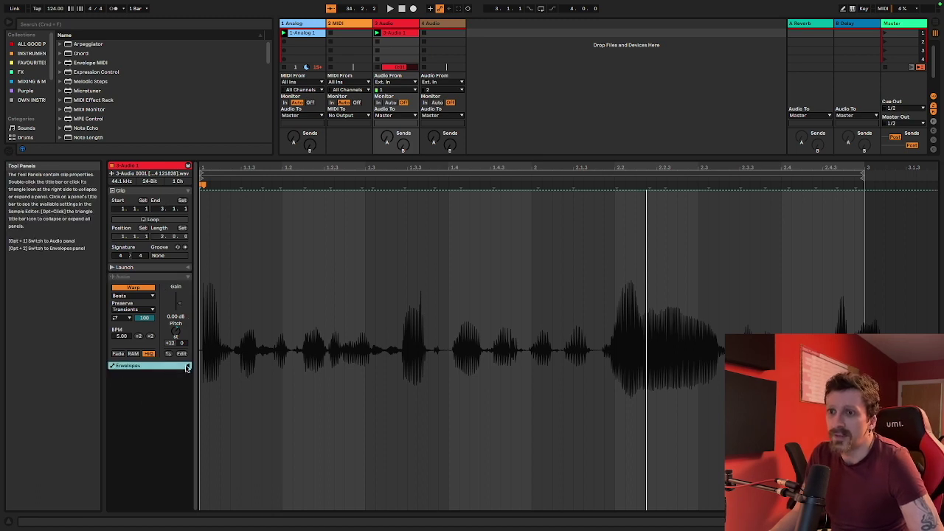
# Show the audio clip's Gain envelope and draw a curved fade-in from 0% at the clip start to 100% just before bar 2.
pyautogui.click(188, 366)
pyautogui.click(163, 376)
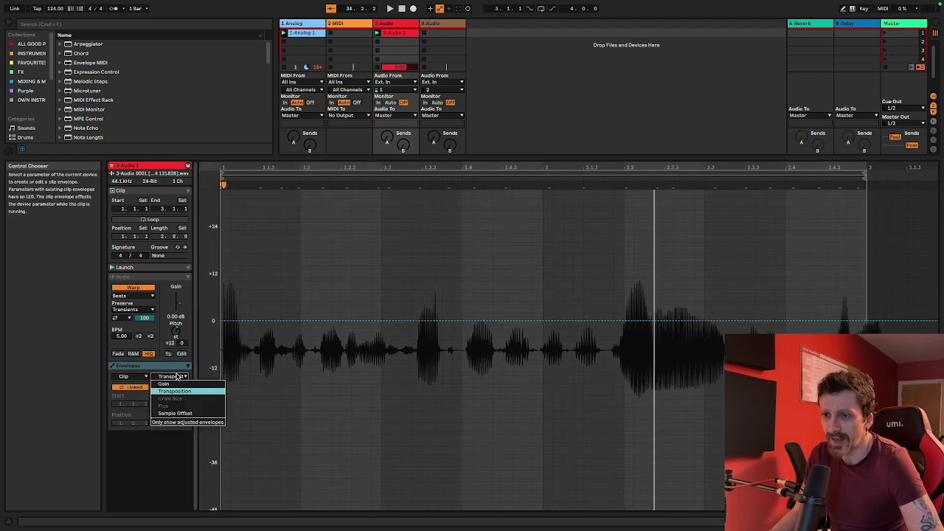
pyautogui.click(165, 383)
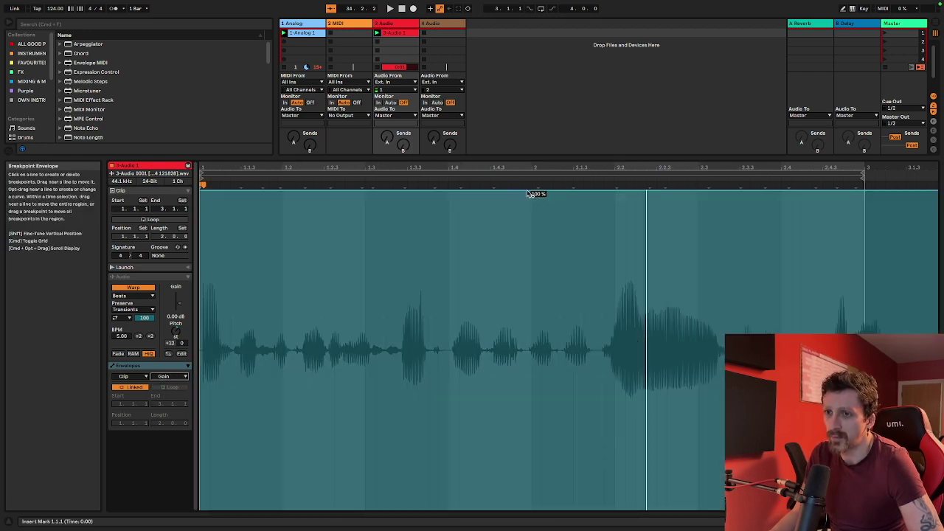
pyautogui.click(528, 191)
pyautogui.moveTo(511, 191); pyautogui.dragTo(199, 509)
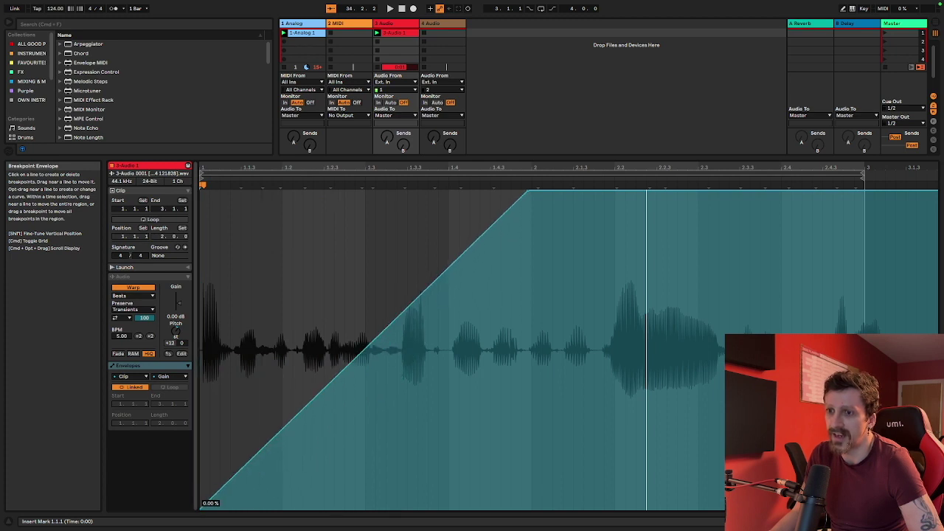
pyautogui.moveTo(527, 192); pyautogui.dragTo(511, 361)
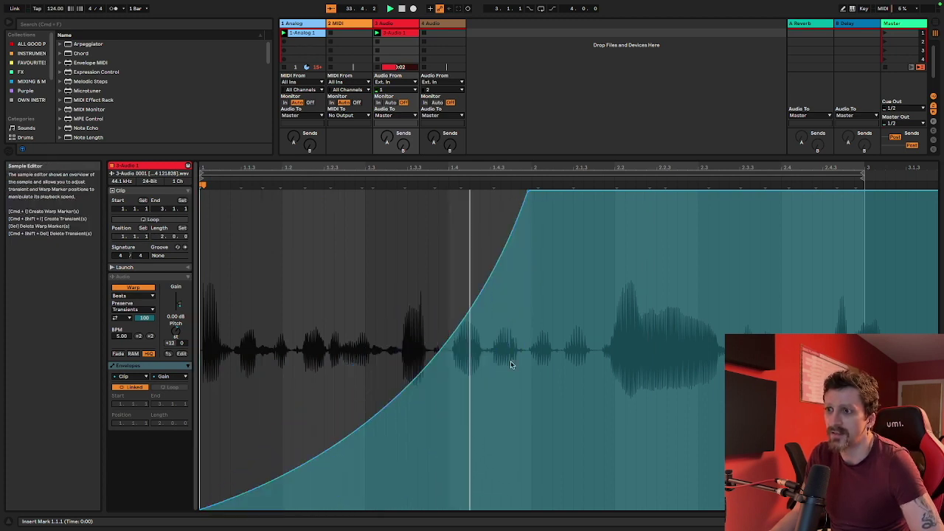
# Raise the gain envelope's start to 100% and shape two dips to about 35%, returning to 100% at bar 3.
pyautogui.click(174, 335)
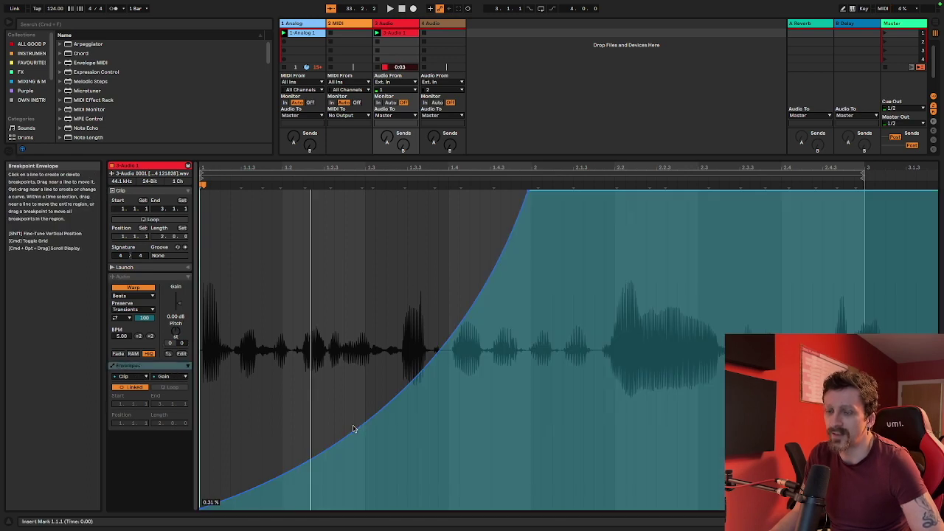
pyautogui.press('super+z')
pyautogui.moveTo(252, 461); pyautogui.dragTo(200, 191)
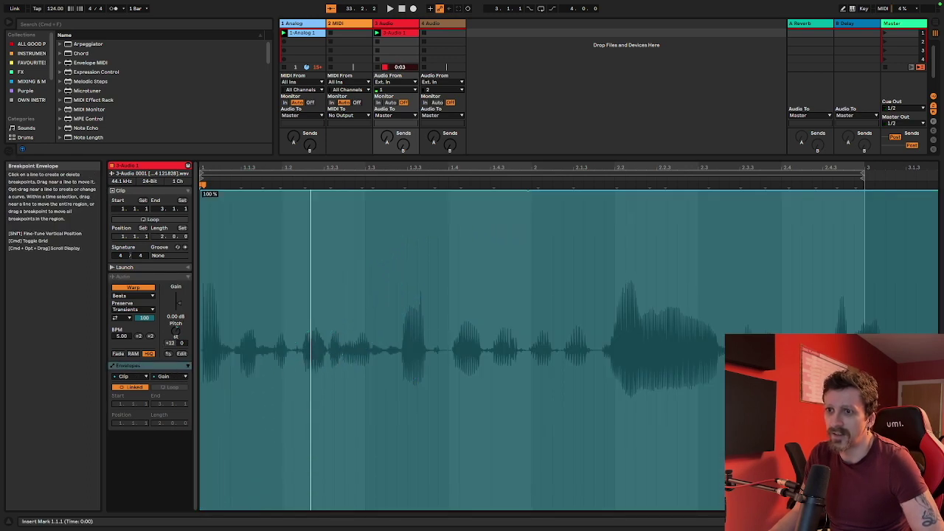
pyautogui.moveTo(472, 191); pyautogui.dragTo(438, 405)
pyautogui.moveTo(689, 193); pyautogui.dragTo(697, 399)
pyautogui.moveTo(863, 399); pyautogui.dragTo(863, 191)
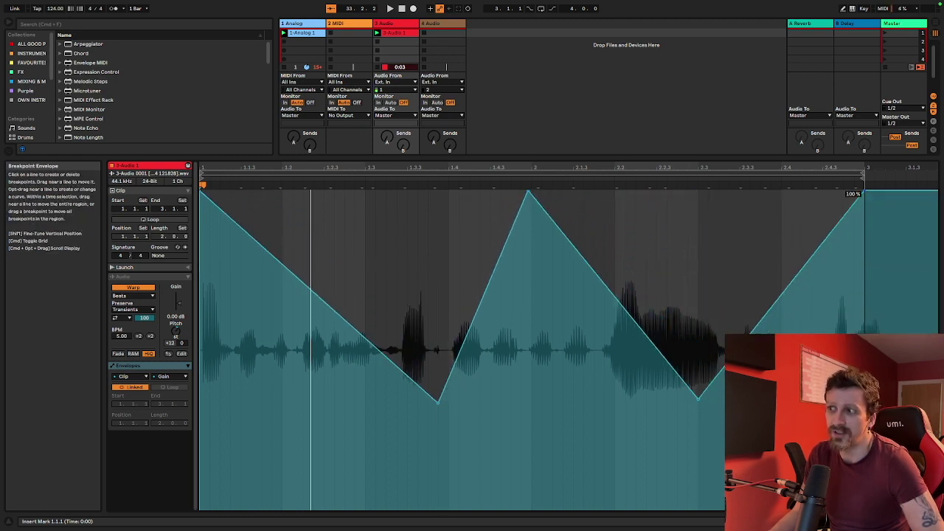
# Play the clip, reset its transposition to 0 semitones, and bring the Gain envelope back into view while auditioning.
pyautogui.press('space')
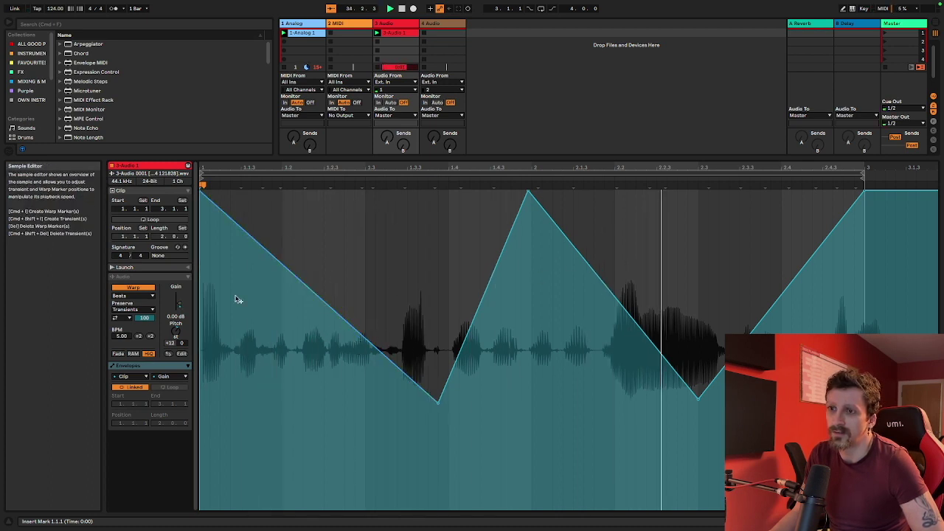
pyautogui.click(175, 334)
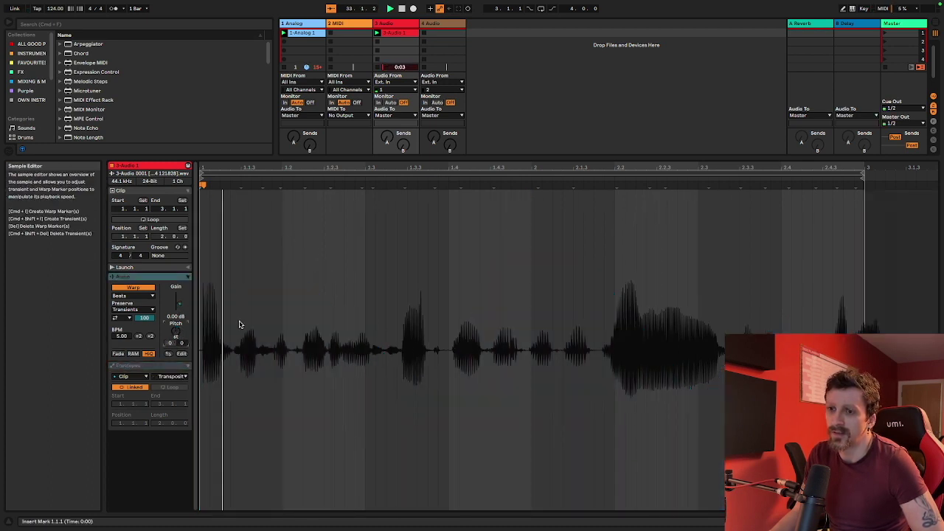
pyautogui.click(175, 378)
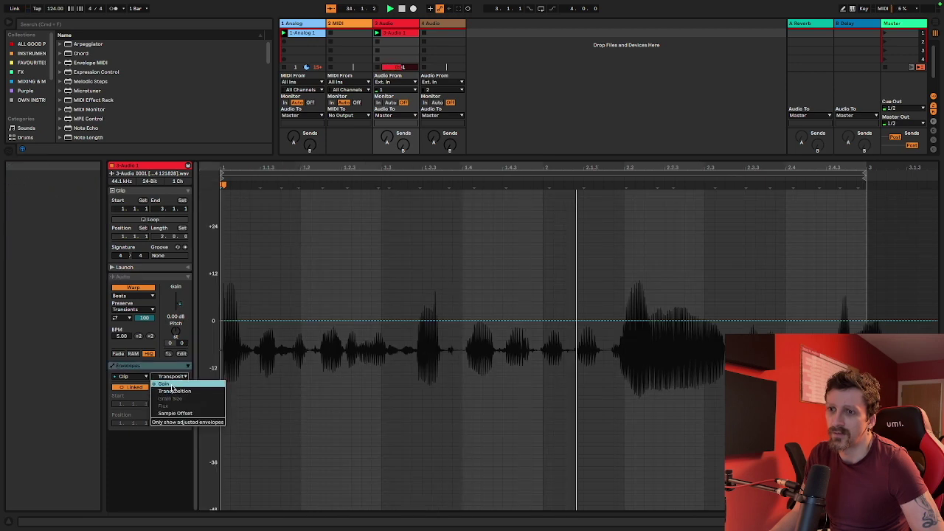
pyautogui.click(176, 398)
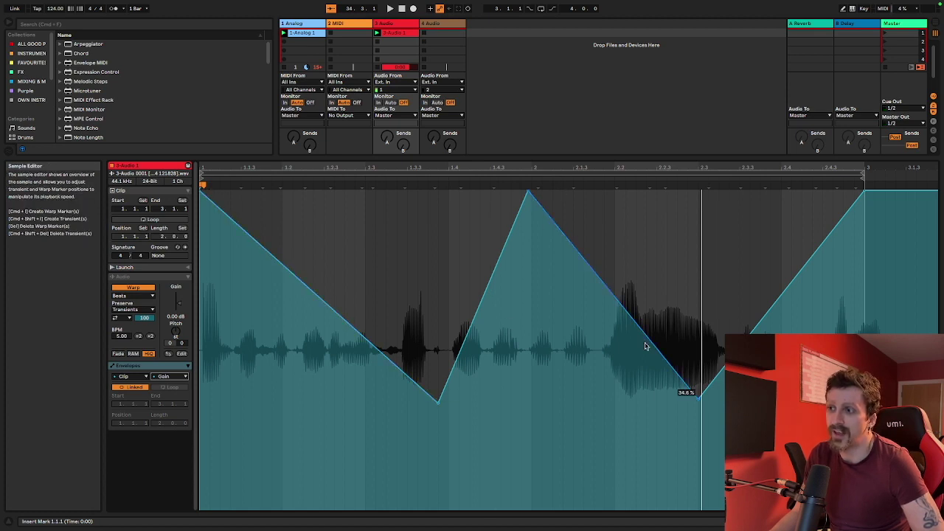
pyautogui.press('space')
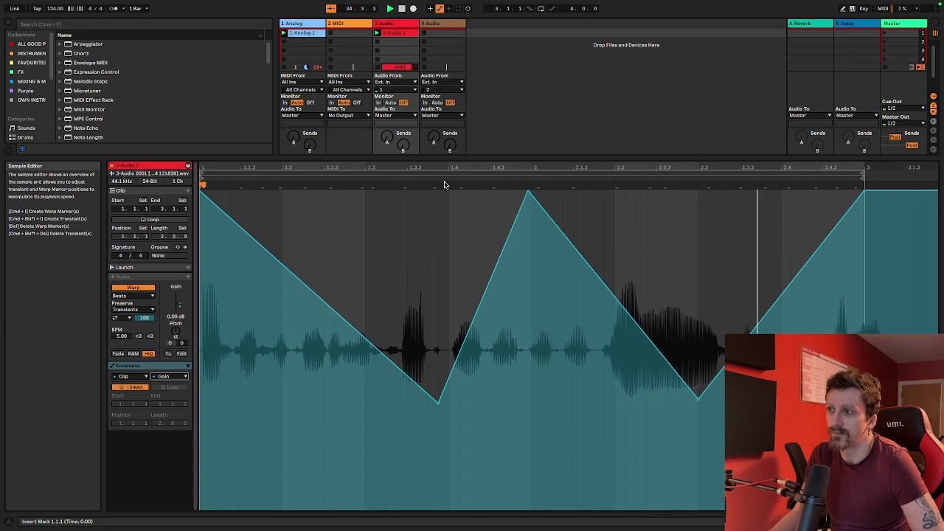
# Move the first dip of the gain envelope earlier, onto beat 1.3.
pyautogui.click(374, 237)
pyautogui.click(366, 235)
pyautogui.click(356, 228)
pyautogui.moveTo(528, 192)
pyautogui.mouseDown()
pyautogui.moveTo(502, 193)
pyautogui.moveTo(554, 193)
pyautogui.moveTo(512, 193)
pyautogui.moveTo(529, 193)
pyautogui.mouseUp()
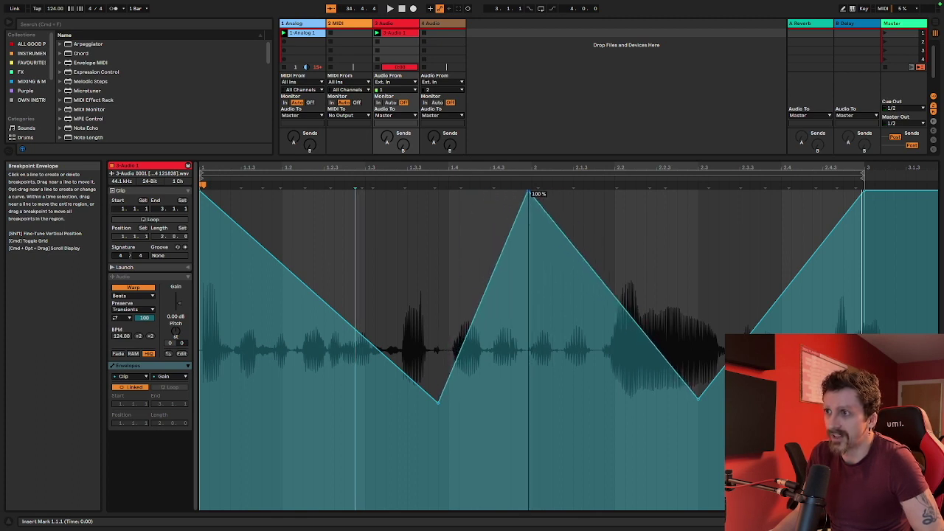
pyautogui.moveTo(440, 402); pyautogui.dragTo(365, 402)
# Set the envelope editor to a fixed 1/4 grid and try moving the peak near bar 2.
pyautogui.rightClick(383, 275)
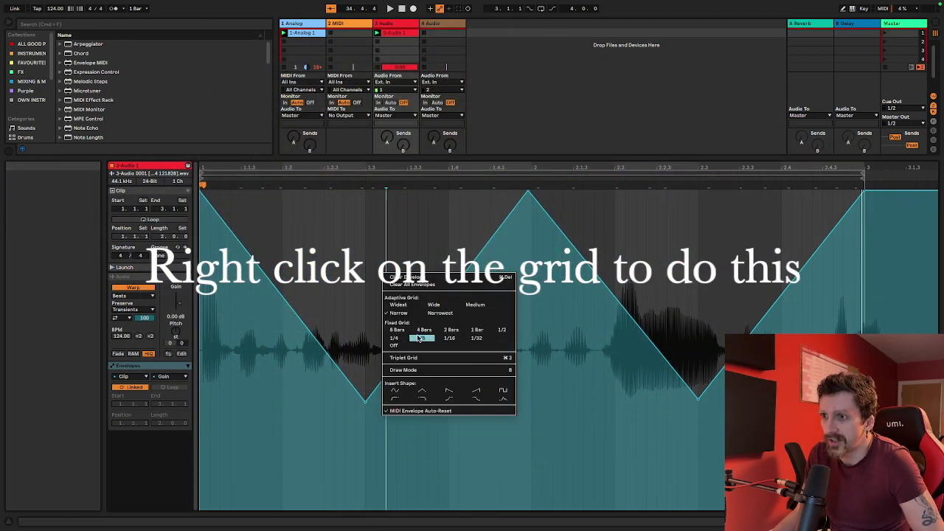
pyautogui.click(403, 346)
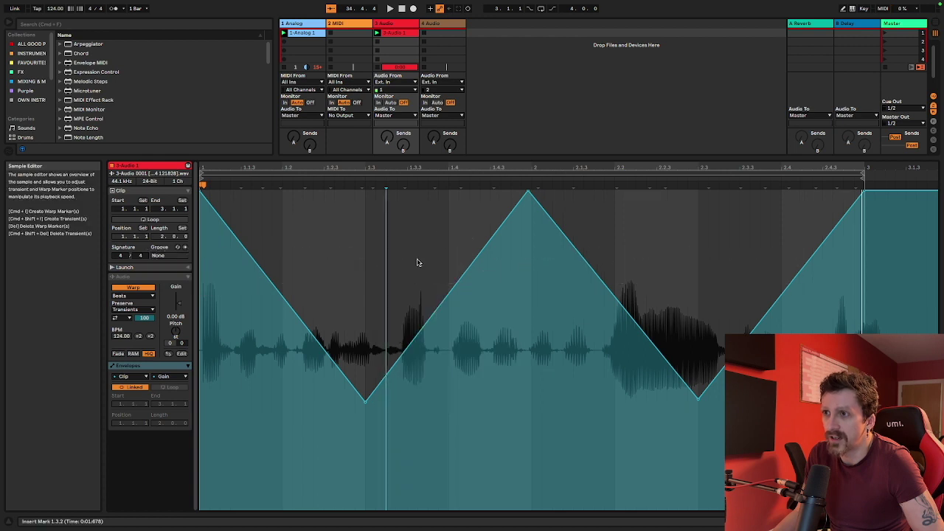
pyautogui.moveTo(529, 195)
pyautogui.mouseDown()
pyautogui.moveTo(449, 194)
pyautogui.moveTo(530, 194)
pyautogui.mouseUp()
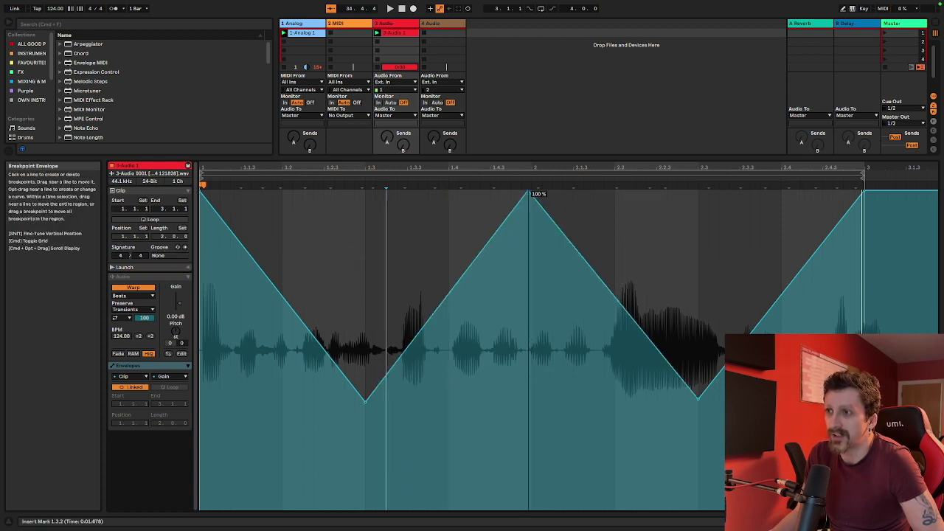
# Set the envelope editor to the adaptive Narrow grid and check how its spacing follows the zoom level.
pyautogui.rightClick(456, 215)
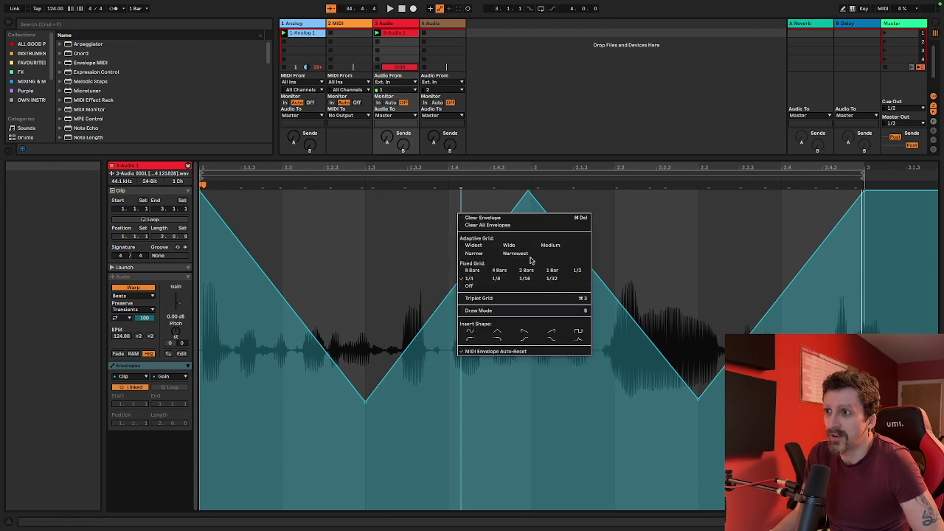
pyautogui.click(487, 257)
pyautogui.moveTo(484, 166); pyautogui.dragTo(485, 310)
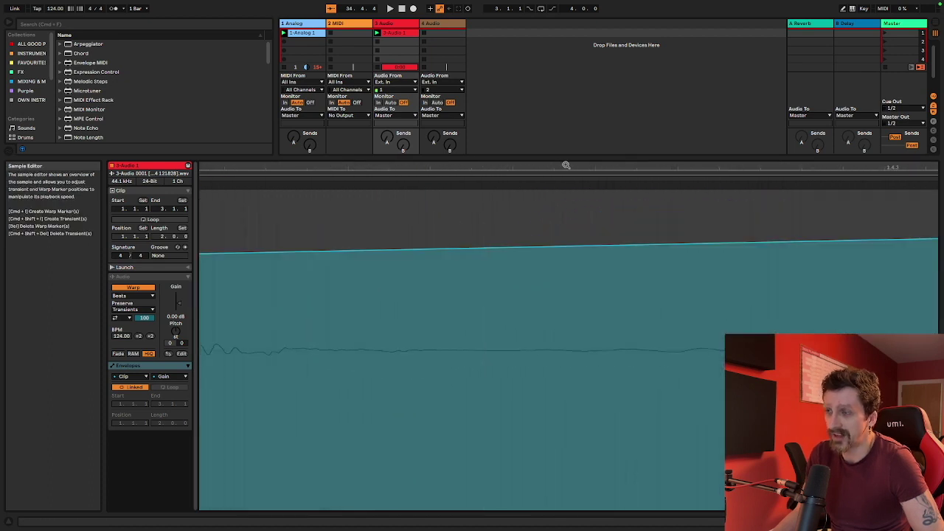
pyautogui.moveTo(560, 169); pyautogui.dragTo(560, 89)
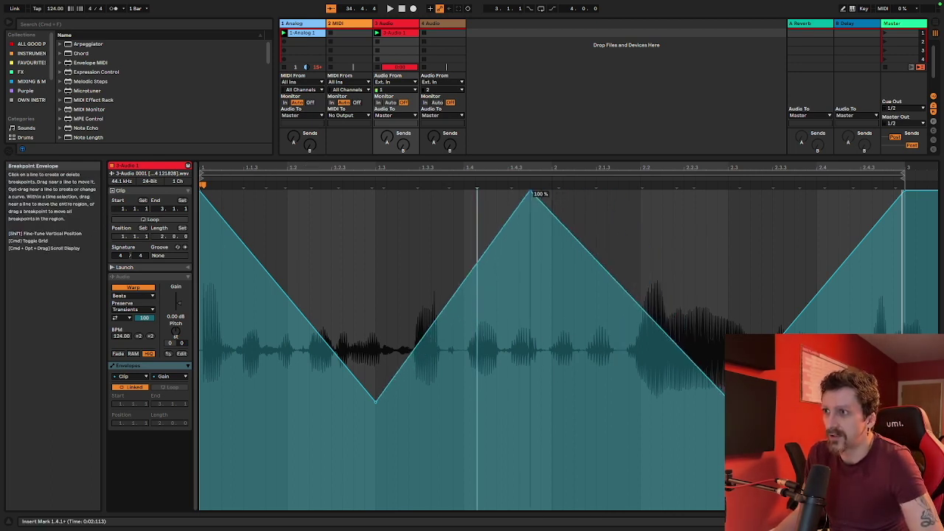
# Choose a fixed 1/4 grid and shift the gain envelope's middle peak to slightly before bar 2.
pyautogui.rightClick(487, 203)
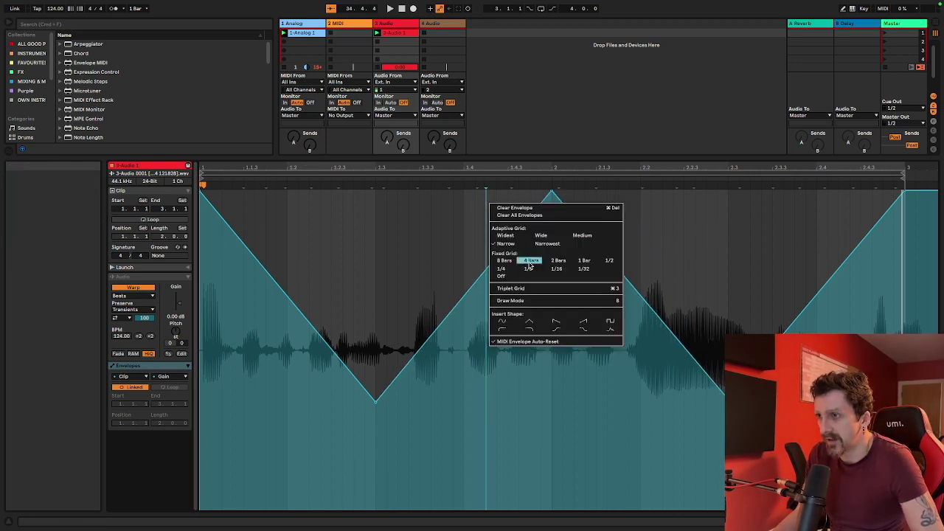
pyautogui.click(578, 197)
pyautogui.moveTo(549, 193)
pyautogui.mouseDown()
pyautogui.moveTo(377, 194)
pyautogui.moveTo(728, 194)
pyautogui.moveTo(468, 194)
pyautogui.moveTo(565, 194)
pyautogui.moveTo(537, 194)
pyautogui.mouseUp()
# Return the envelope editor to the adaptive Narrow grid and review the available grid options.
pyautogui.rightClick(507, 199)
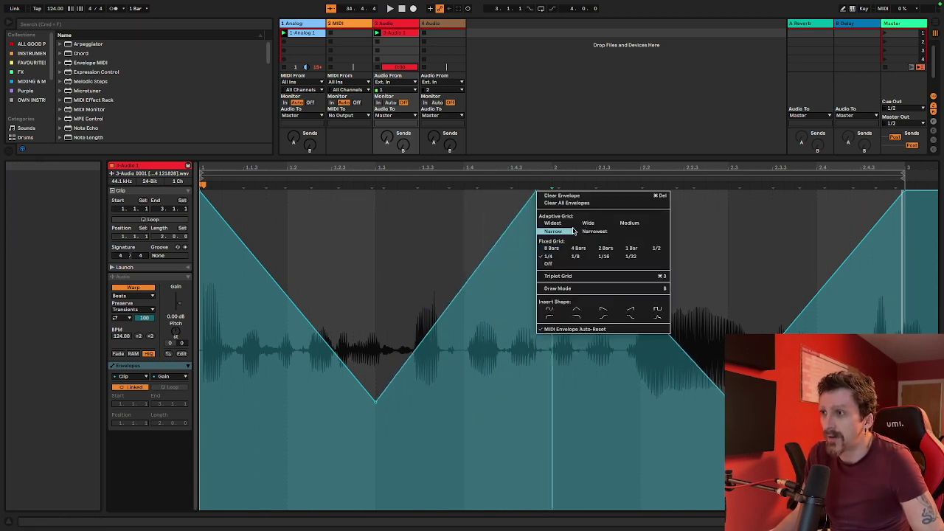
pyautogui.click(573, 231)
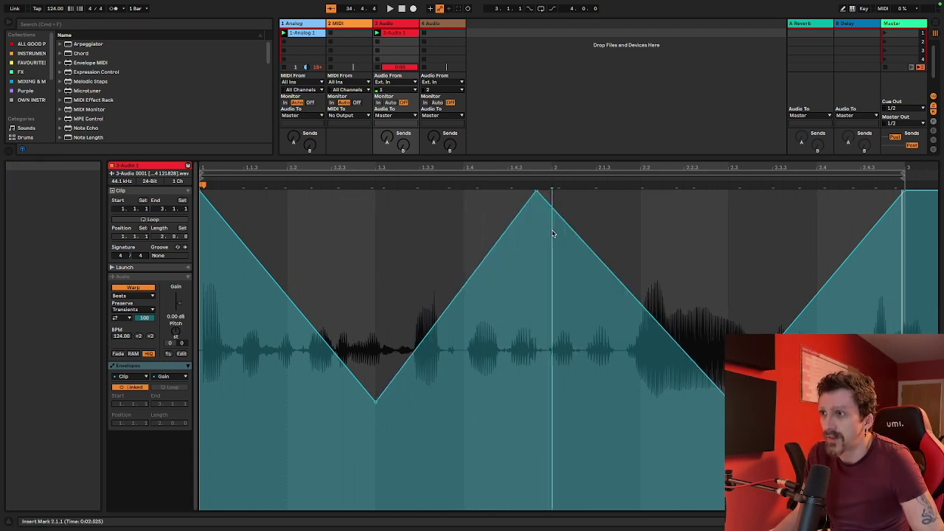
pyautogui.rightClick(552, 219)
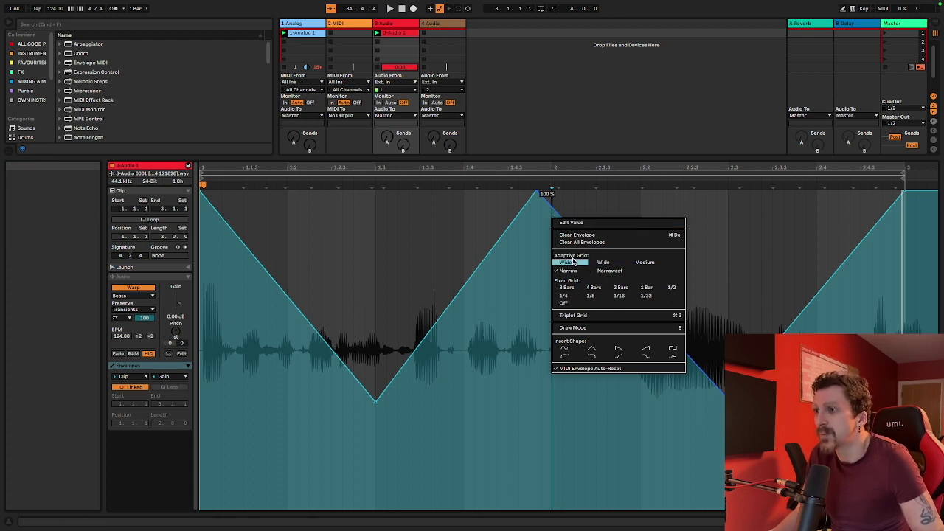
pyautogui.click(458, 212)
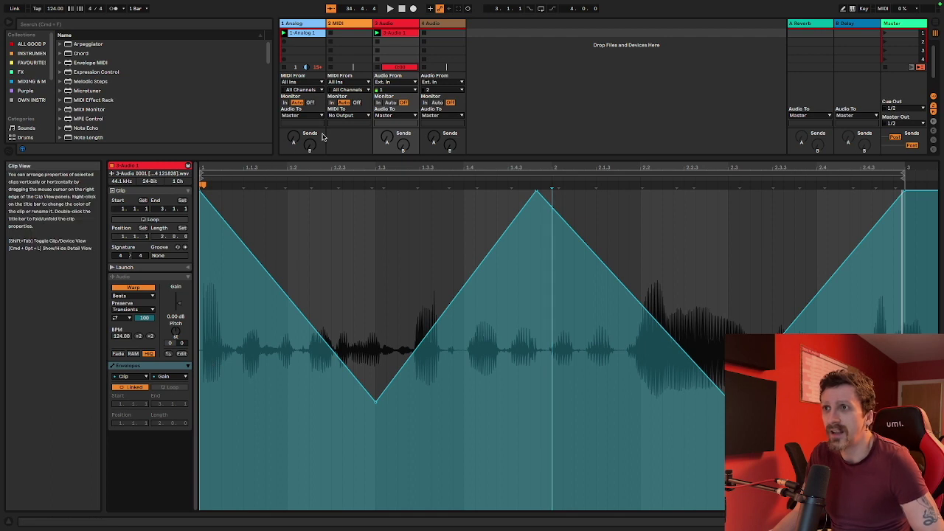
# Switch between the 1-Analog 1 MIDI clip and the 3-Audio 1 clip to compare their clip settings.
pyautogui.click(307, 34)
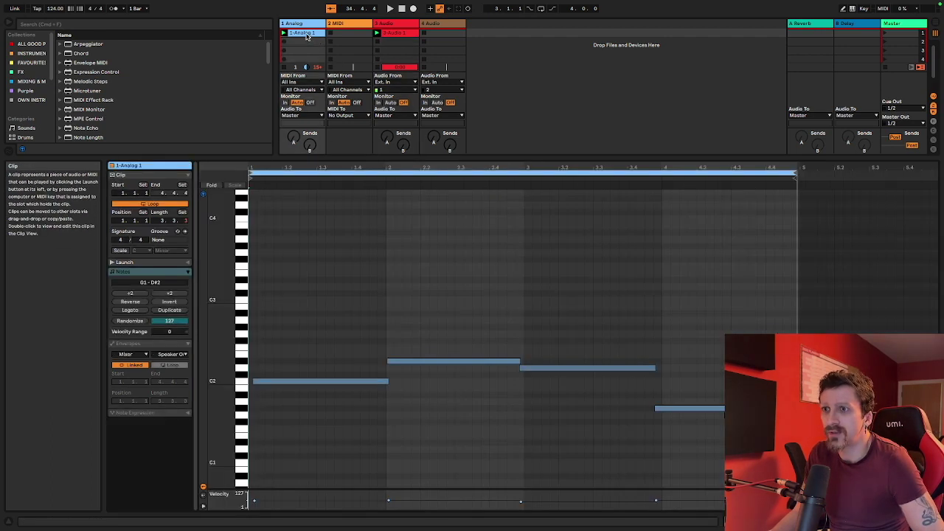
pyautogui.click(398, 32)
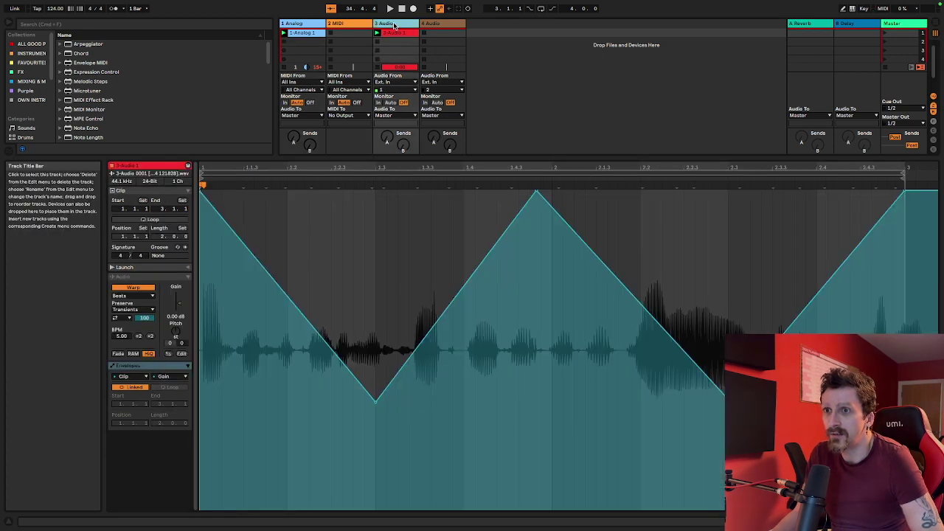
pyautogui.click(314, 34)
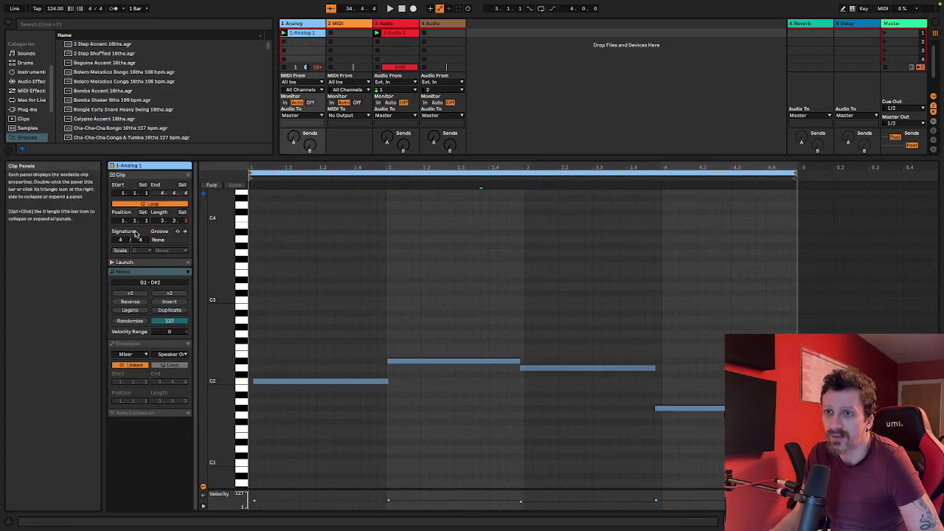
# Select all notes in the 1-Analog 1 clip and randomize their velocities several times with an amount of 127.
pyautogui.click(362, 263)
pyautogui.press('super+a')
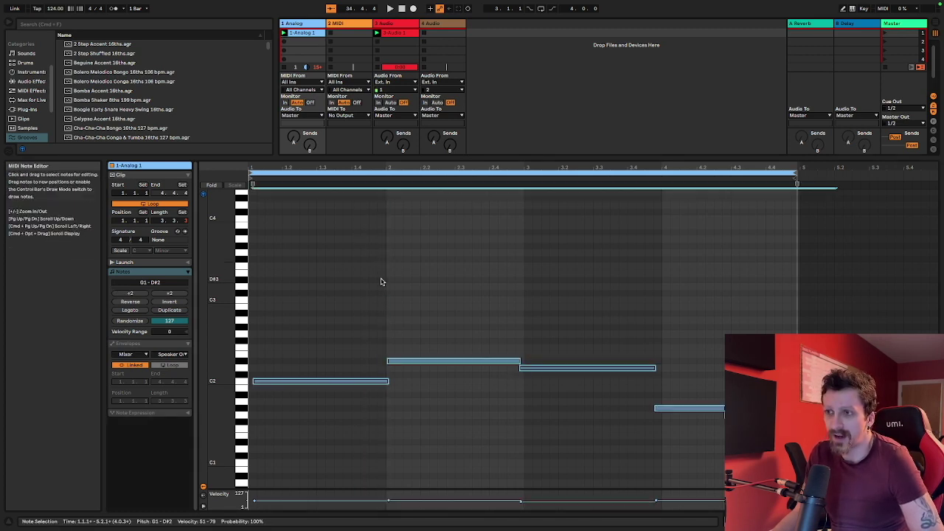
pyautogui.click(133, 321)
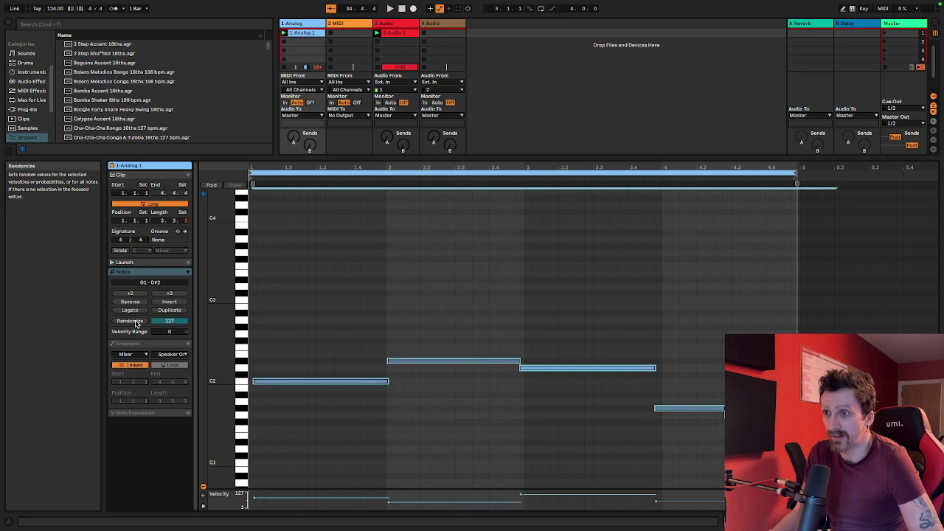
pyautogui.click(133, 321)
pyautogui.click(133, 321)
pyautogui.click(133, 320)
pyautogui.click(133, 320)
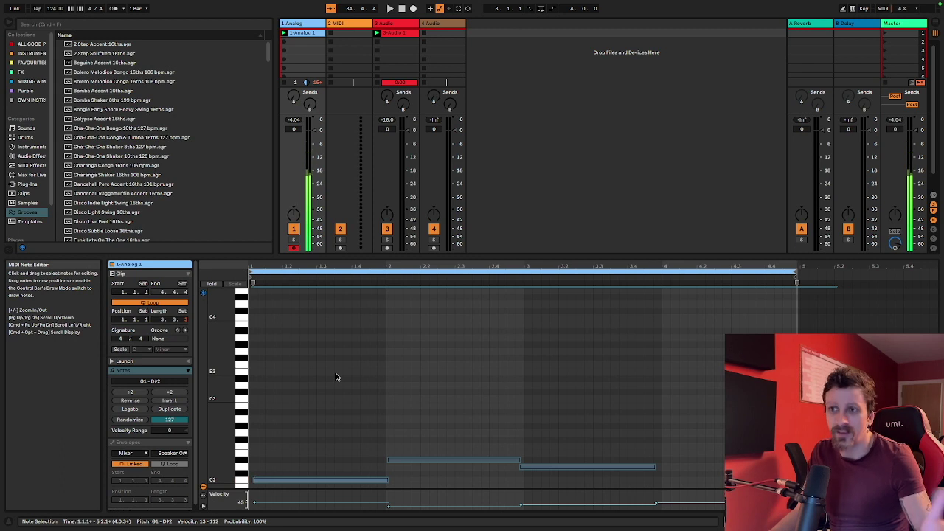
# Reselect every note in the 1-Analog 1 clip and randomize the velocities repeatedly again.
pyautogui.click(411, 396)
pyautogui.scroll(-4, 406, 392)
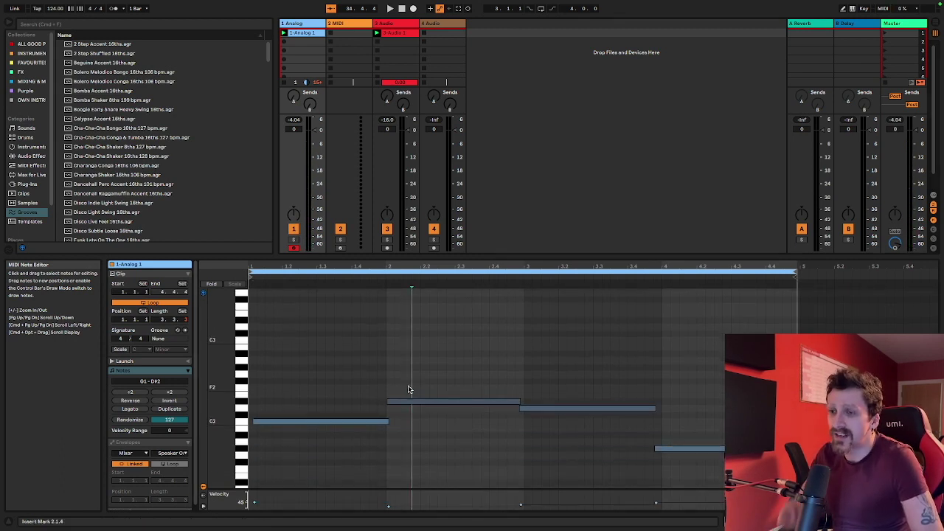
pyautogui.press('super+a')
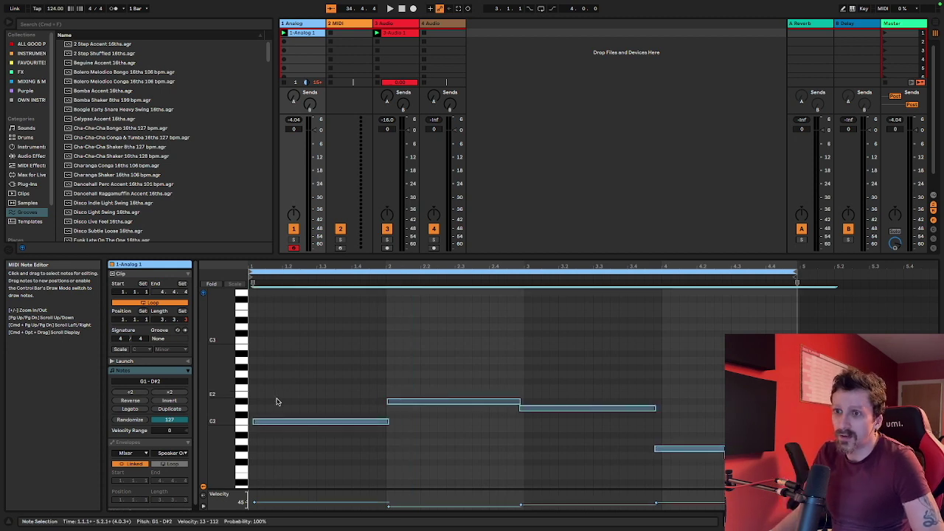
pyautogui.click(130, 420)
pyautogui.click(129, 420)
pyautogui.click(130, 421)
pyautogui.click(130, 421)
pyautogui.click(130, 421)
pyautogui.click(130, 420)
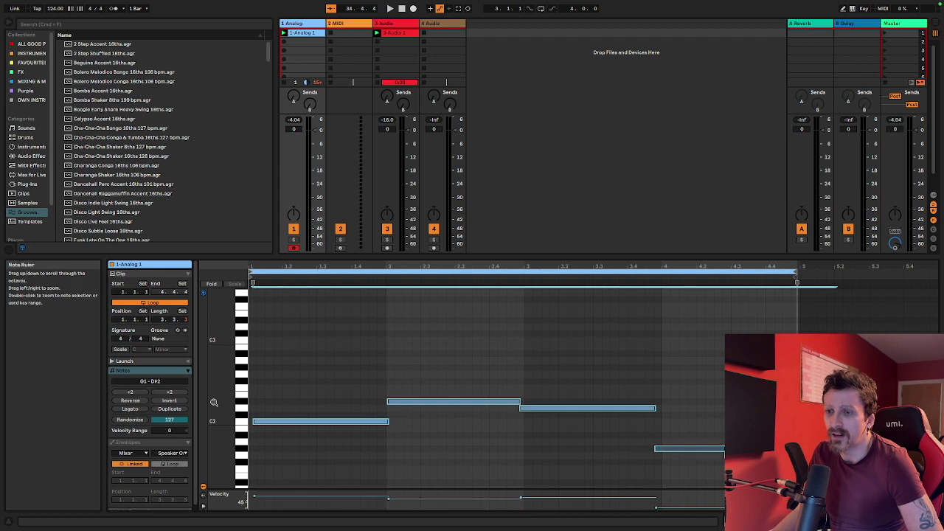
# Try duplicating the selected MIDI notes and undo the duplication.
pyautogui.click(169, 409)
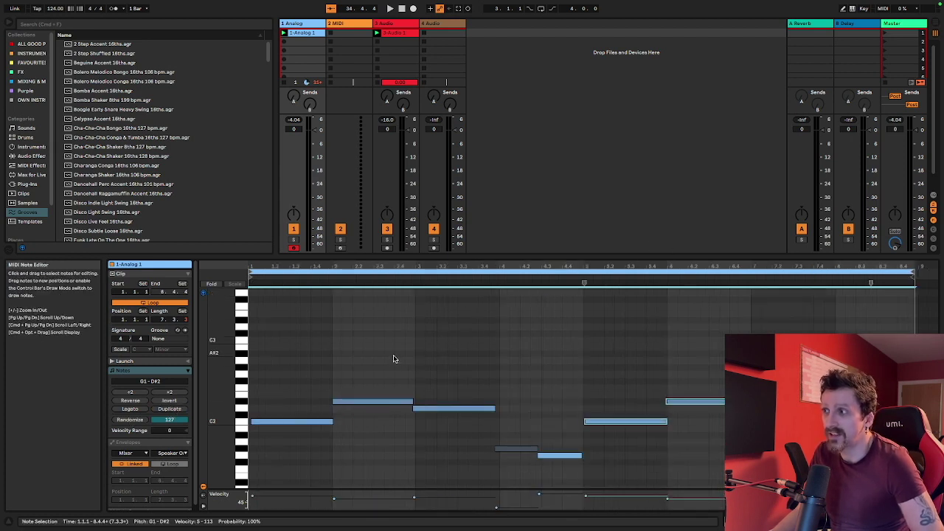
pyautogui.press('super+z')
# Delete the stray note beyond the end of the 1-Analog 1 clip and select all remaining notes.
pyautogui.moveTo(632, 382); pyautogui.dragTo(579, 437)
pyautogui.press('Delete')
pyautogui.press('super+a')
pyautogui.moveTo(534, 267); pyautogui.dragTo(654, 317)
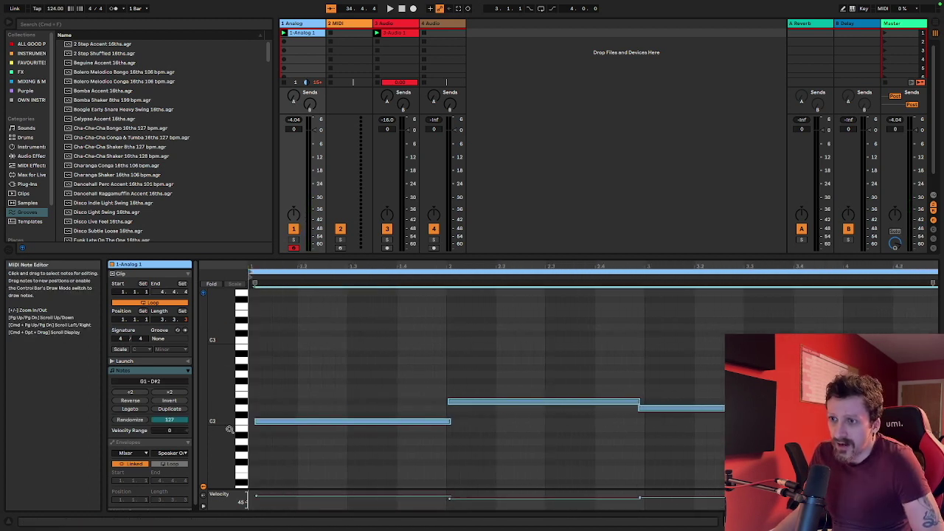
# Try moving the first C2 note of the 1-Analog 1 clip slightly earlier and restore its position.
pyautogui.hscroll(3, 566, 352)
pyautogui.hscroll(-3, 550, 344)
pyautogui.click(546, 343)
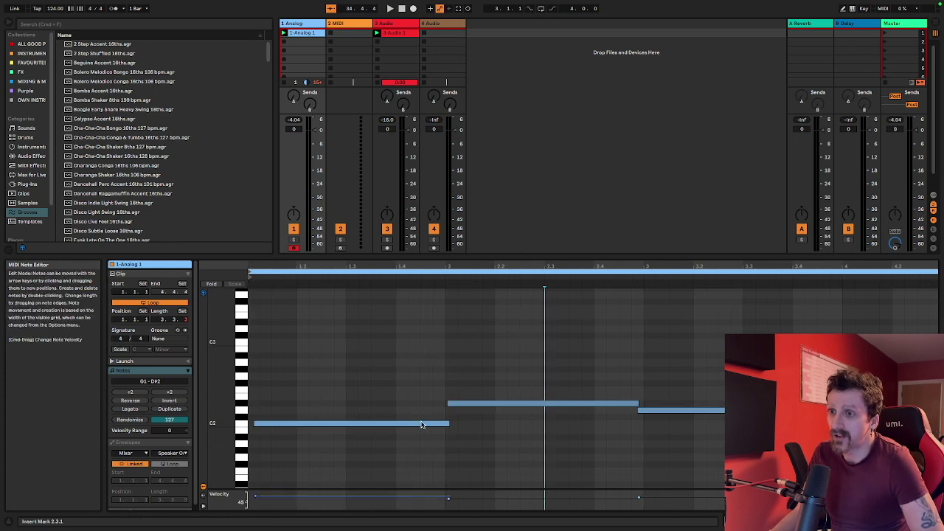
pyautogui.moveTo(421, 423); pyautogui.dragTo(413, 425)
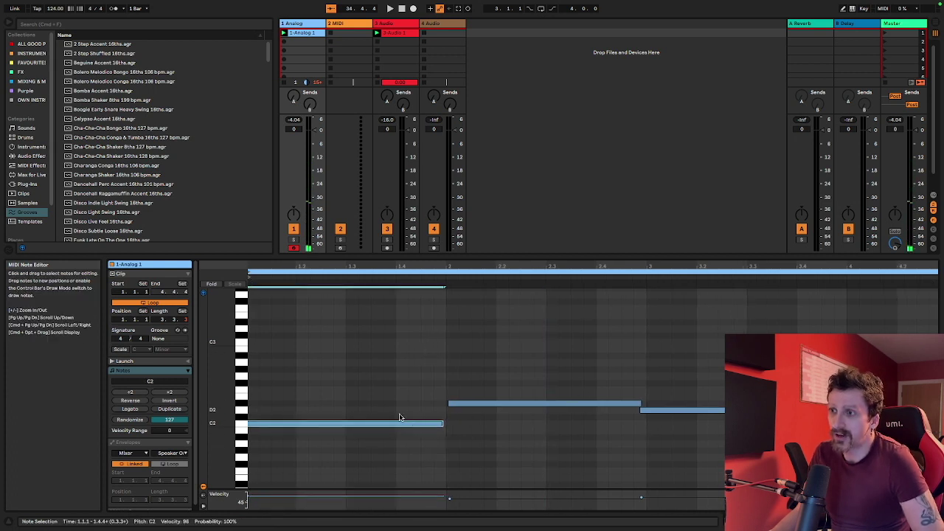
pyautogui.click(486, 358)
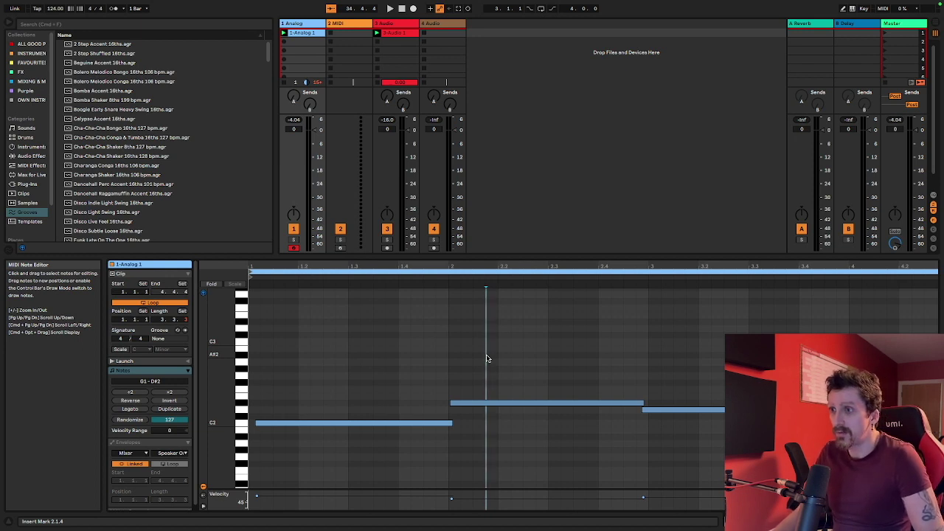
# Select all notes in the 1-Analog 1 clip, quantize them and play the result.
pyautogui.press('super+a')
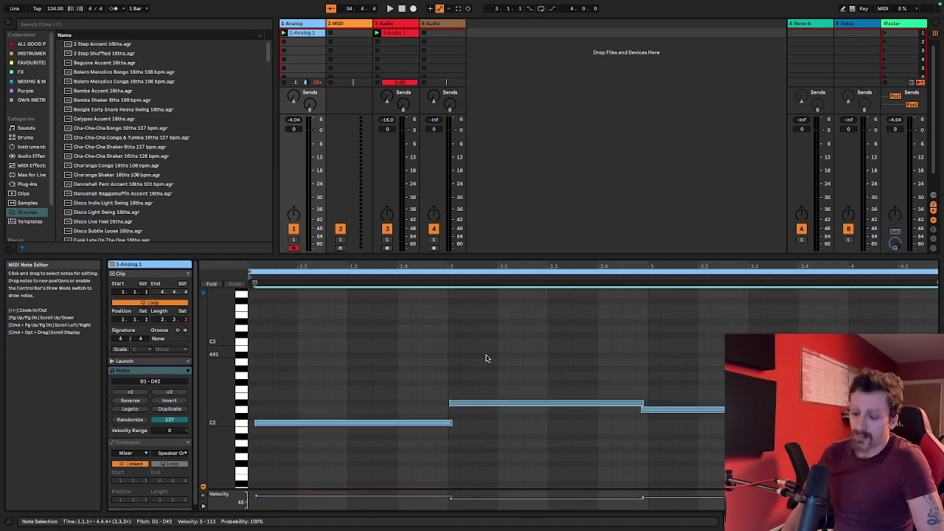
pyautogui.press('super+u')
pyautogui.press('space')
pyautogui.press('super+shift+u')
pyautogui.click(482, 286)
# Quantize the start of the selected notes to 1/4 with an amount of 100%.
pyautogui.press('super+shift+u')
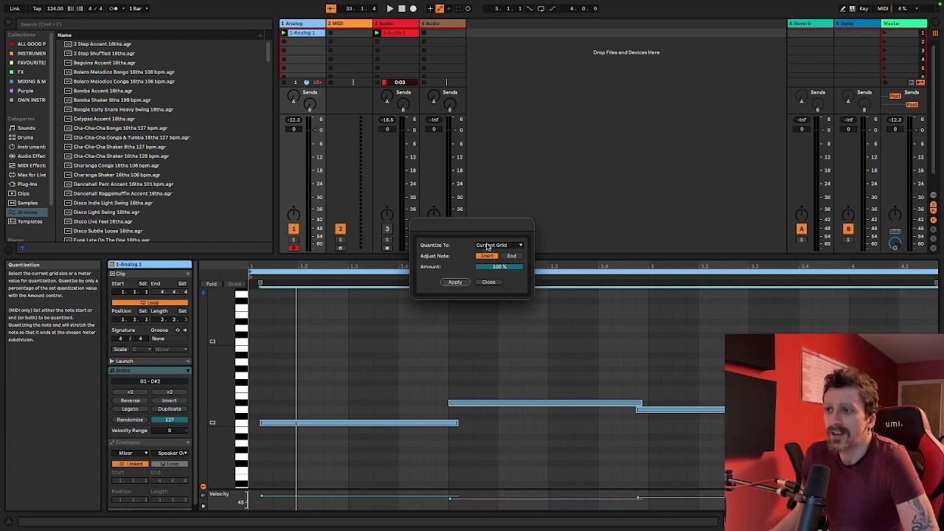
pyautogui.click(483, 249)
pyautogui.click(478, 247)
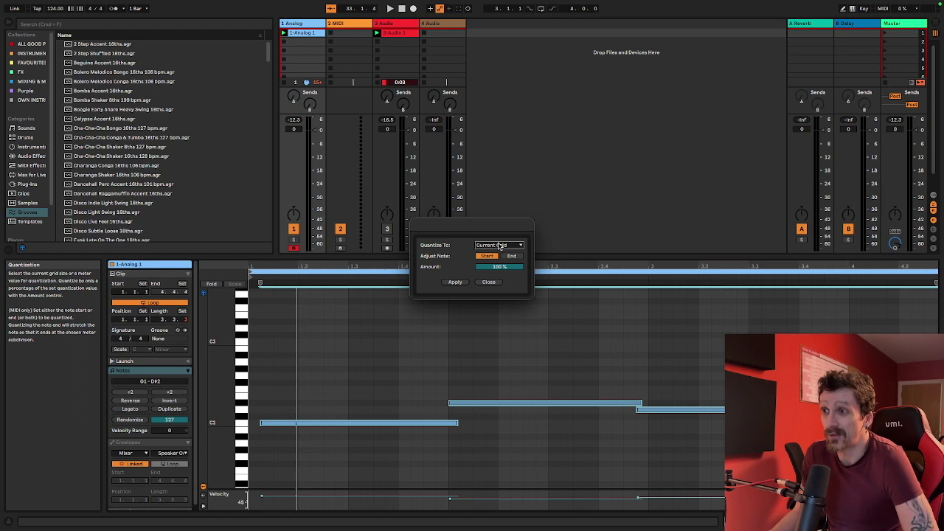
pyautogui.click(500, 246)
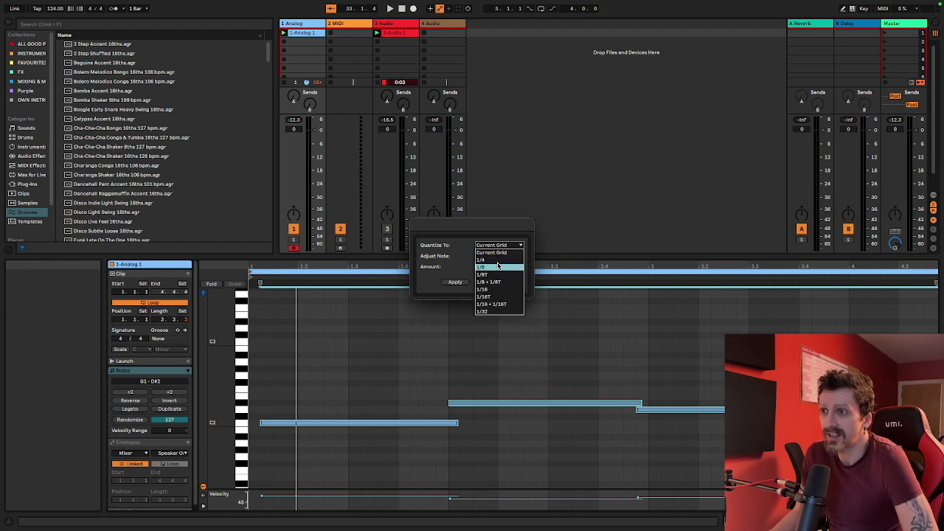
pyautogui.click(499, 260)
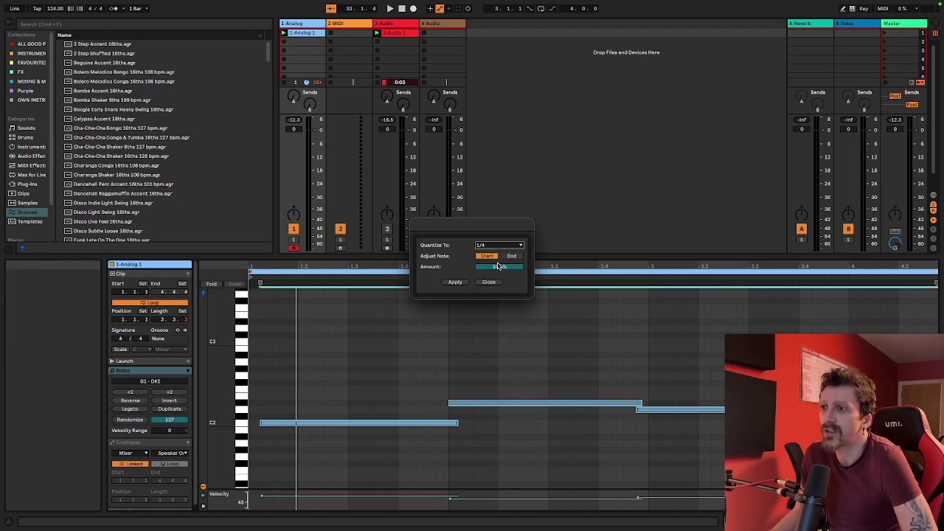
pyautogui.click(455, 283)
pyautogui.hscroll(4, 501, 376)
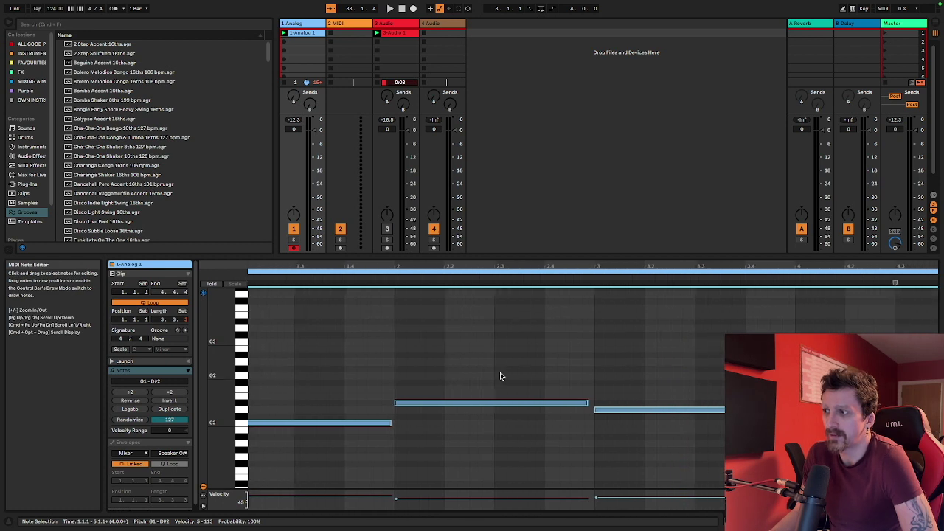
pyautogui.hscroll(-4, 561, 394)
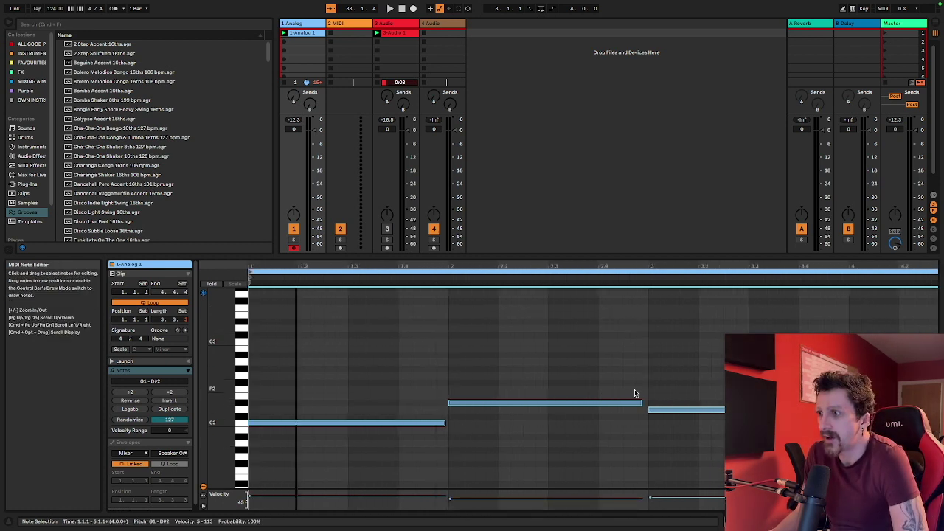
# Apply Legato to the selected notes so each one reaches the start of the next.
pyautogui.click(130, 409)
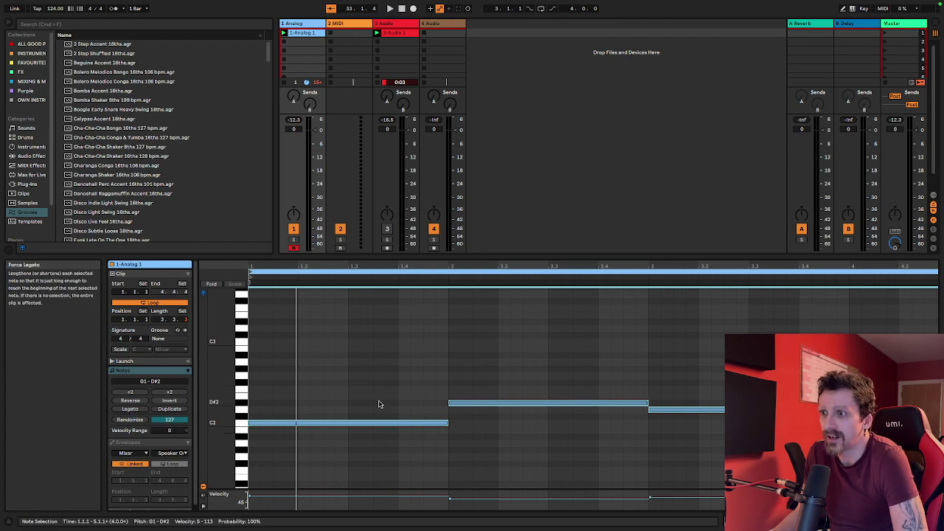
pyautogui.hscroll(3, 378, 404)
pyautogui.hscroll(-3, 642, 389)
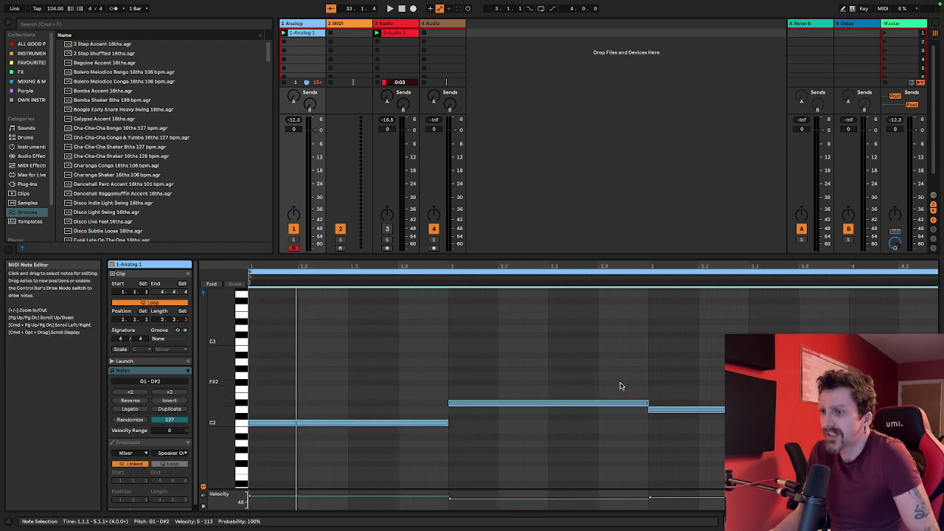
# Play the 1-Analog 1 clip and raise all its note velocities to 127.
pyautogui.press('space')
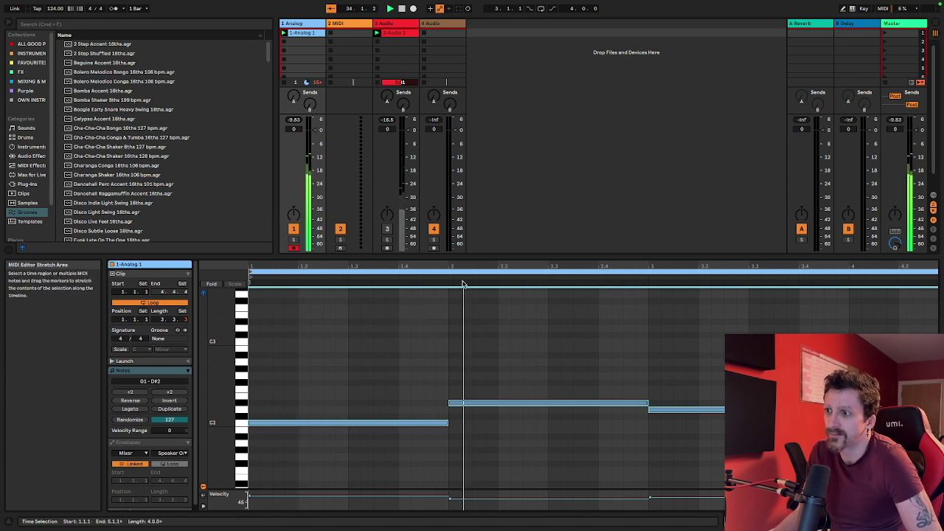
pyautogui.hscroll(1, 631, 446)
pyautogui.hscroll(3, 630, 445)
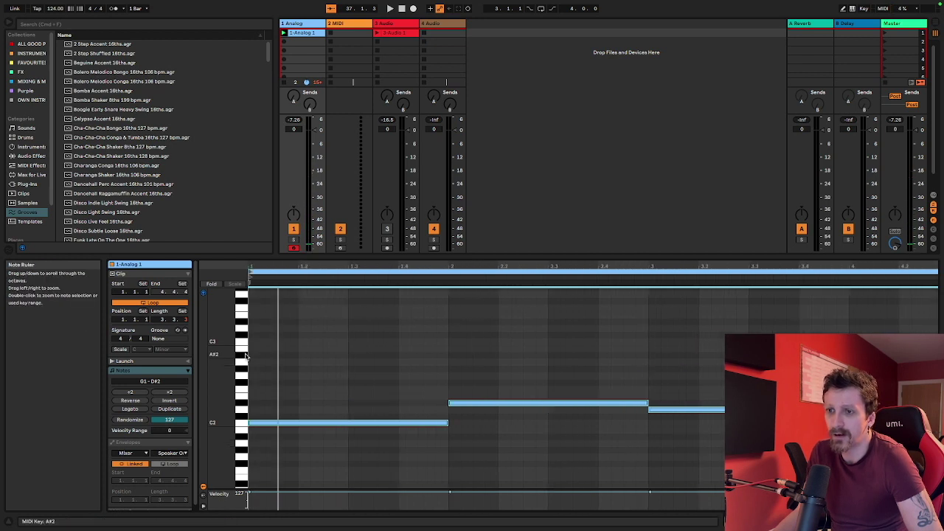
# Show the clip's envelopes with MIDI Ctrl as the device and Pitch Bend as the control.
pyautogui.scroll(-1, 161, 439)
pyautogui.click(160, 439)
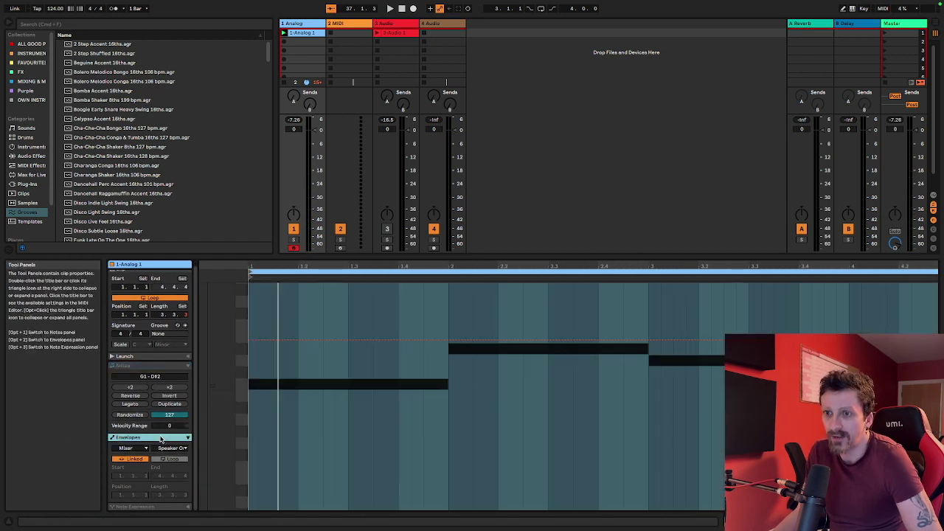
pyautogui.click(136, 448)
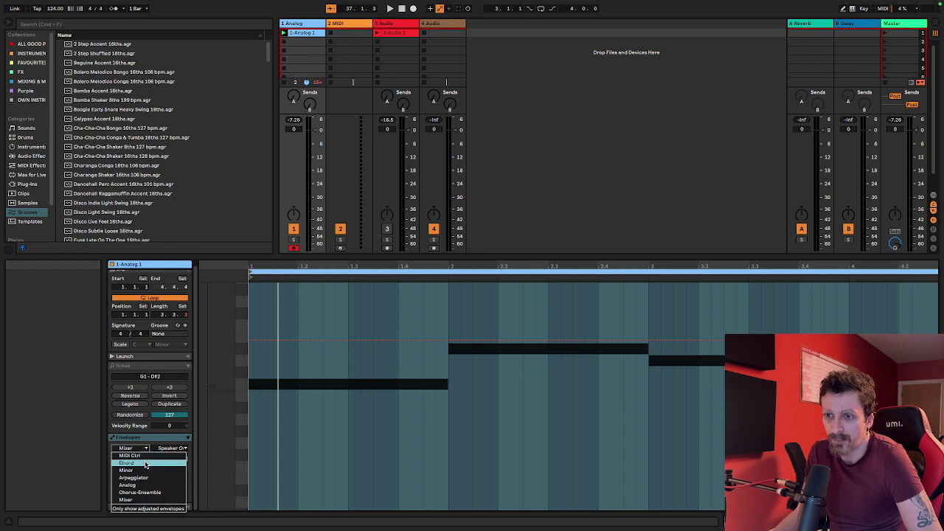
pyautogui.click(131, 455)
pyautogui.click(168, 448)
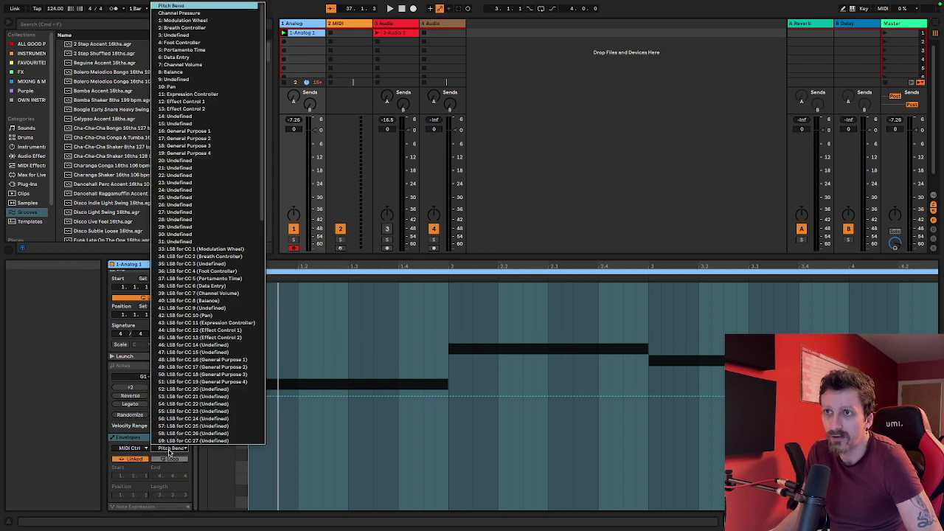
pyautogui.scroll(-10, 193, 102)
pyautogui.scroll(10, 202, 103)
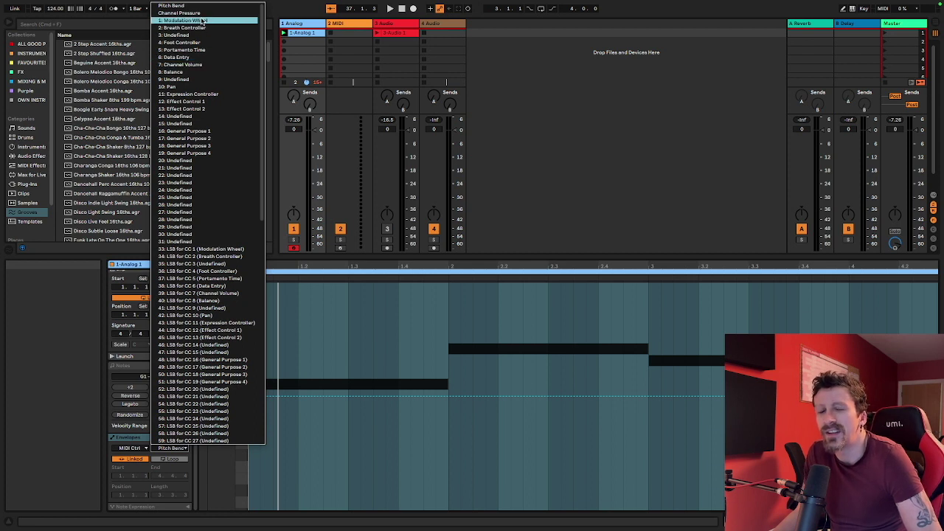
pyautogui.click(181, 6)
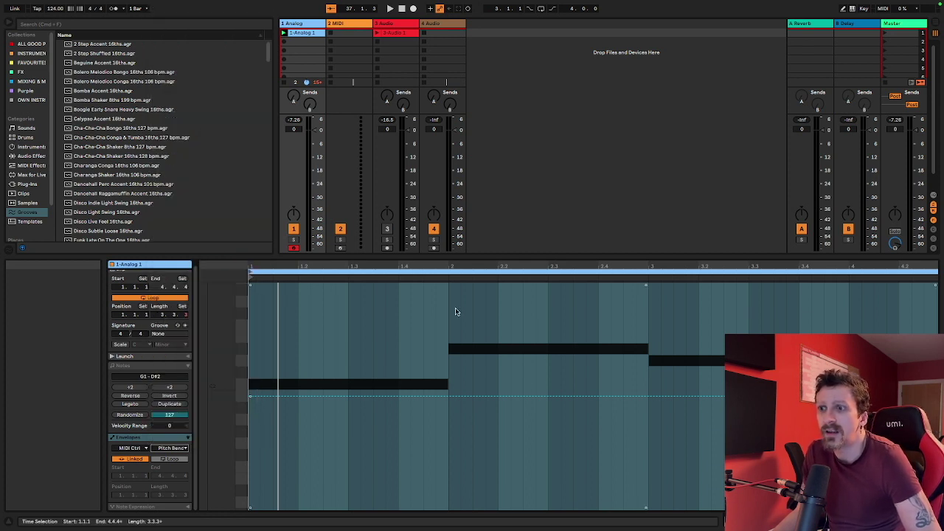
# Try a pitch bend ramp rising to the maximum across the first note, play it and undo the ramp.
pyautogui.click(261, 397)
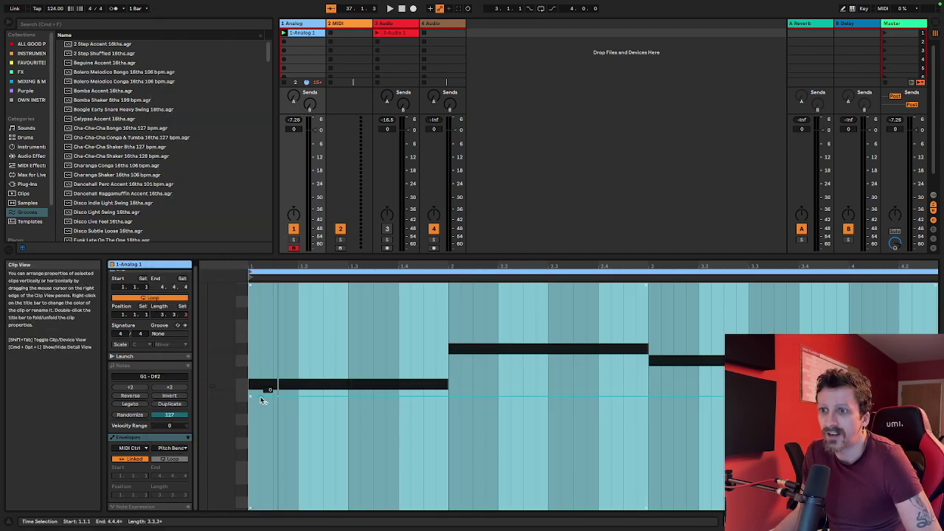
pyautogui.click(256, 395)
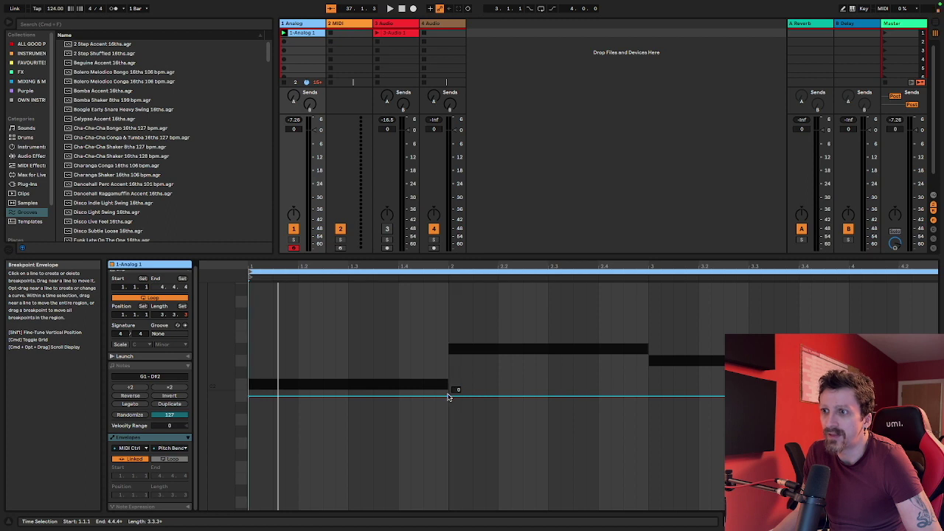
pyautogui.moveTo(441, 398); pyautogui.dragTo(447, 375)
pyautogui.press('space')
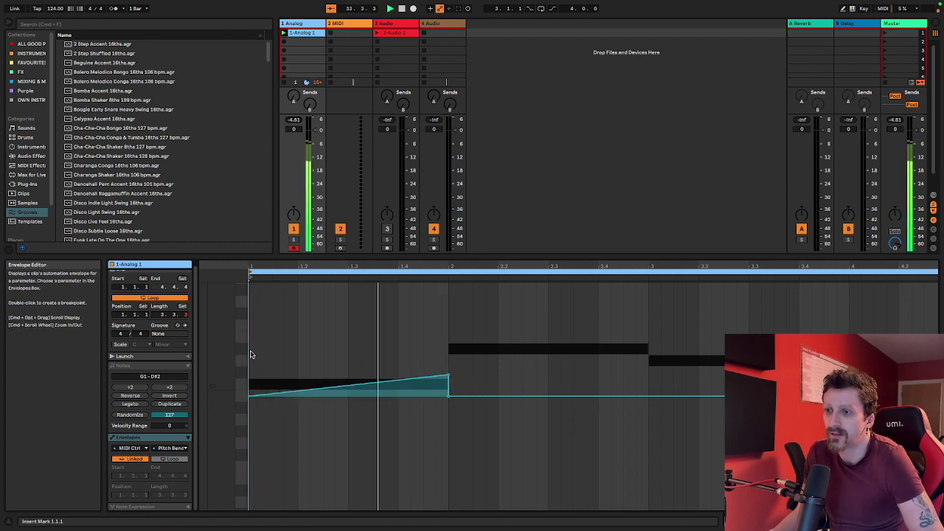
pyautogui.moveTo(448, 375); pyautogui.dragTo(448, 286)
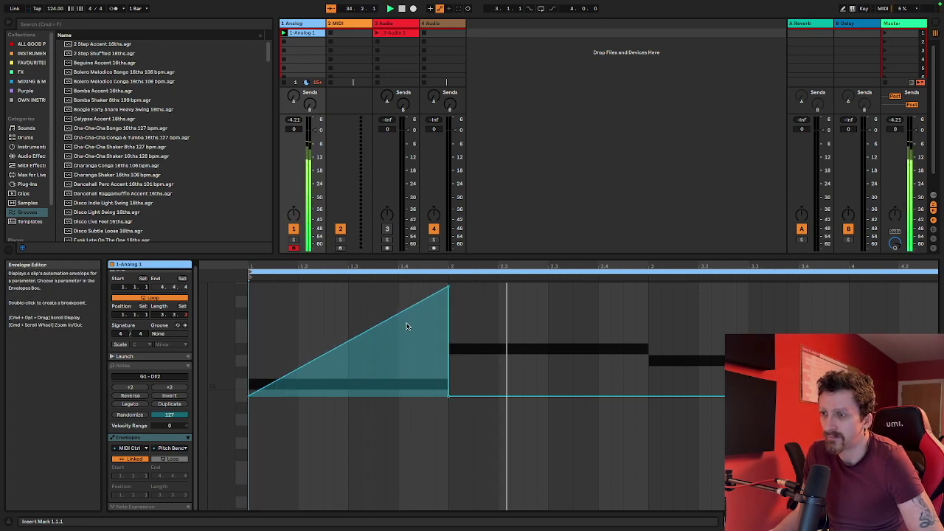
pyautogui.press('super+z')
pyautogui.press('super+z')
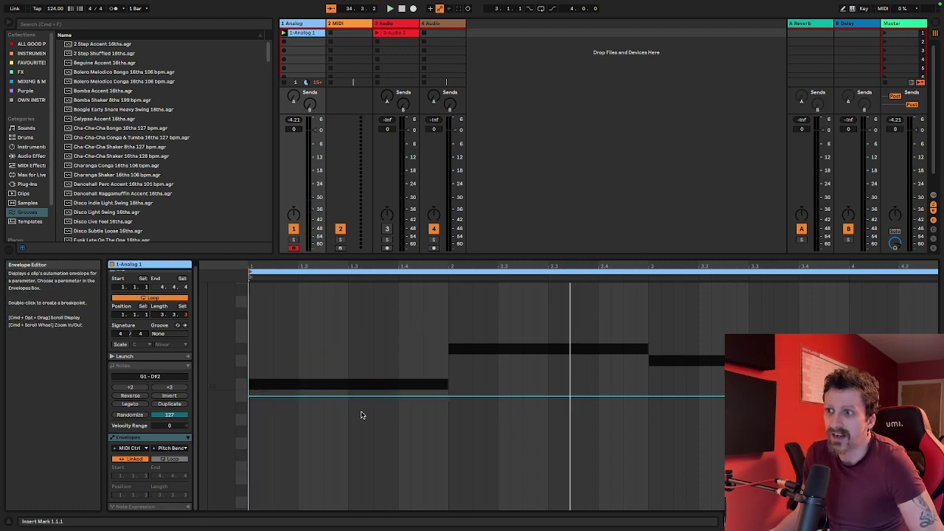
# Switch the 1-Analog 1 clip from its pitch bend envelope back to note editing.
pyautogui.scroll(1, 152, 474)
pyautogui.click(424, 315)
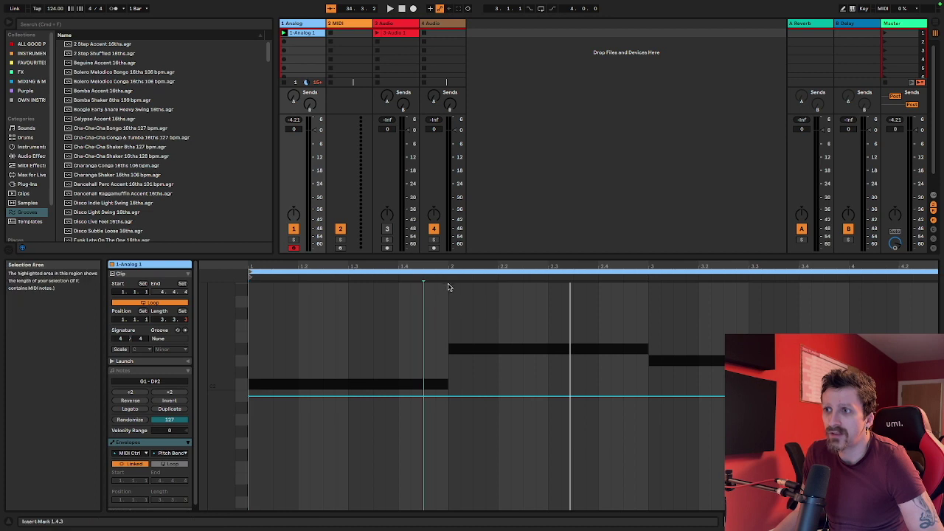
pyautogui.click(136, 371)
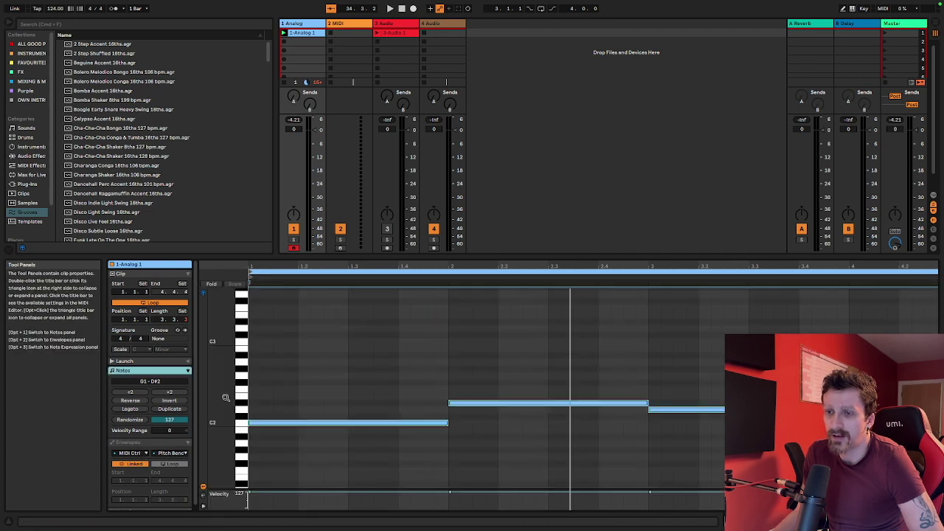
# Try the notes at double and half tempo, and bring them back to their original lengths.
pyautogui.click(137, 392)
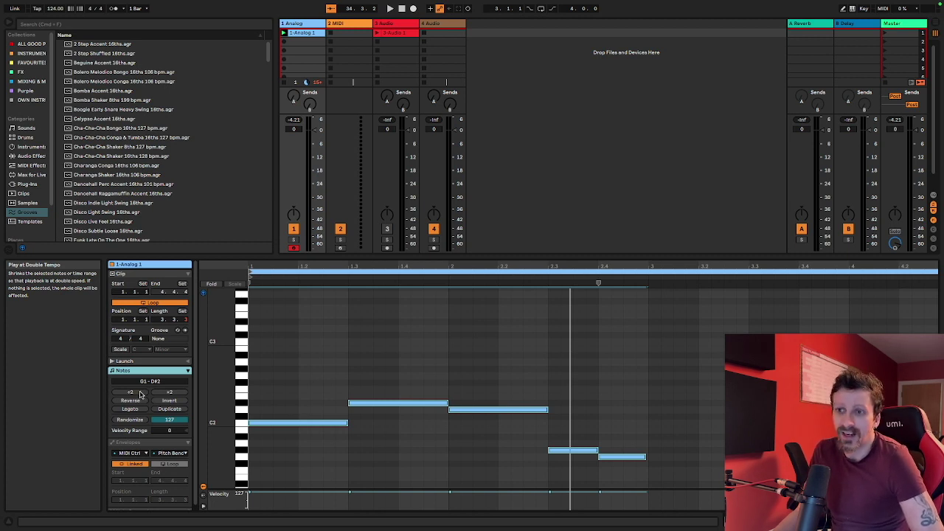
pyautogui.click(167, 393)
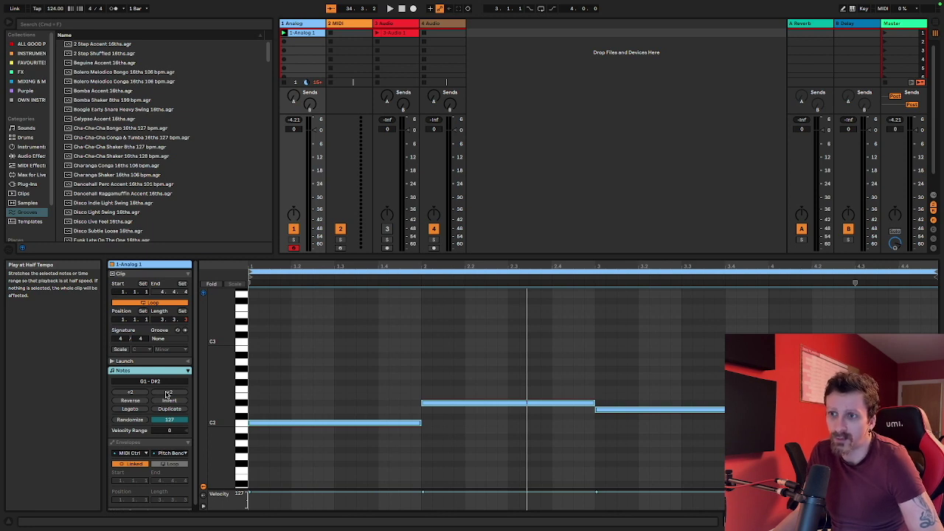
pyautogui.click(167, 393)
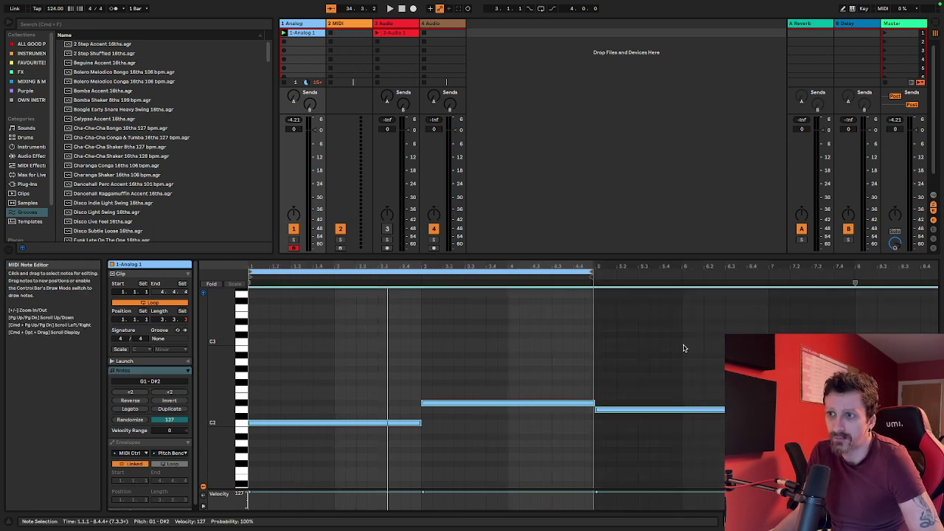
pyautogui.click(131, 392)
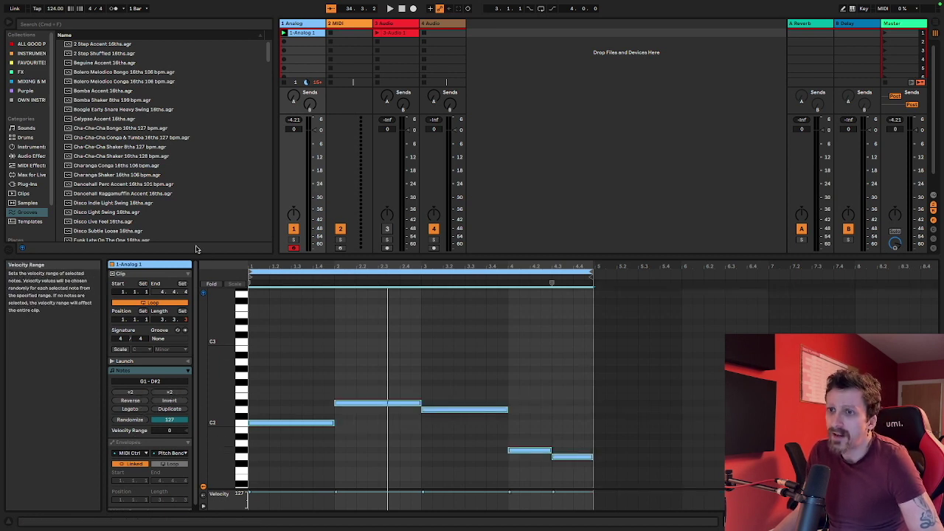
# Try a Velocity Range of -32 on the selected notes and undo it.
pyautogui.moveTo(170, 430); pyautogui.dragTo(170, 452)
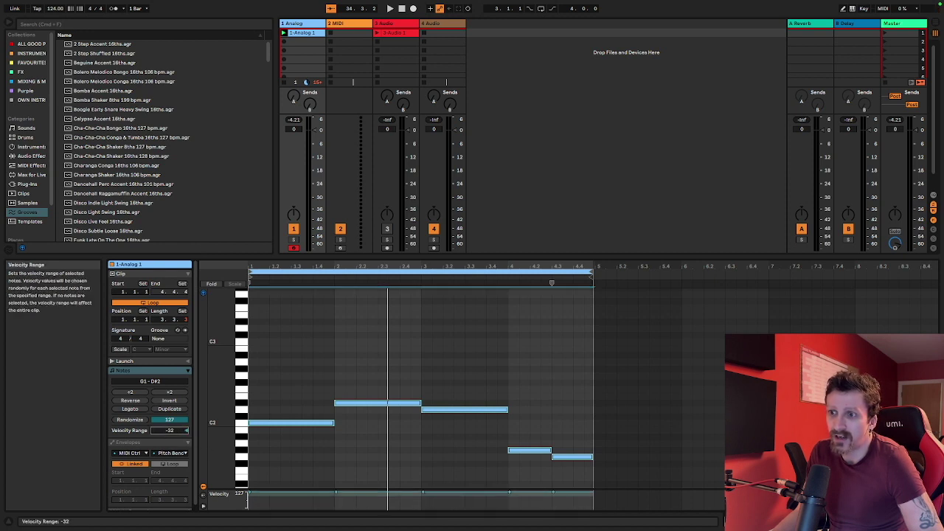
pyautogui.moveTo(354, 493)
pyautogui.mouseDown()
pyautogui.moveTo(354, 506)
pyautogui.moveTo(354, 492)
pyautogui.mouseUp()
pyautogui.press('super+z')
pyautogui.press('super+z')
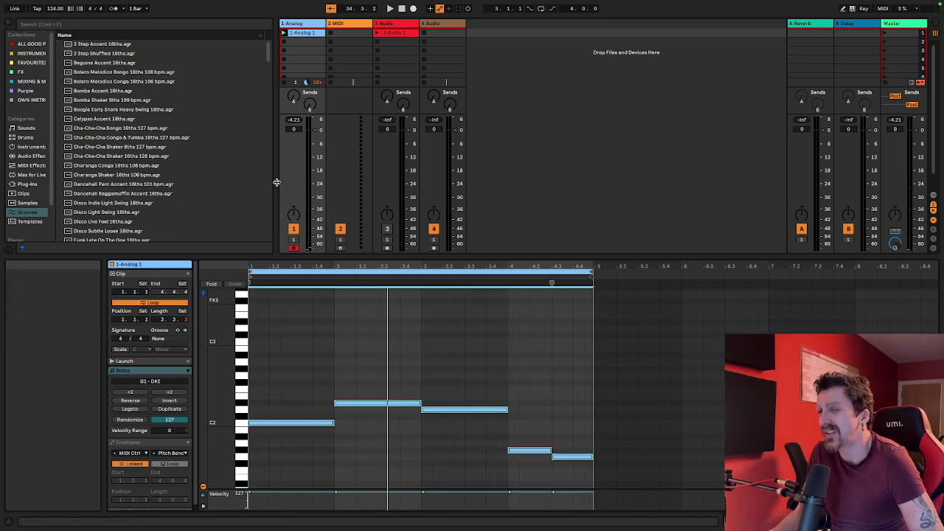
# Set the loop length of the 1-Analog 1 clip to 4.0.0 and deselect its notes.
pyautogui.scroll(-1, 108, 345)
pyautogui.scroll(1, 121, 336)
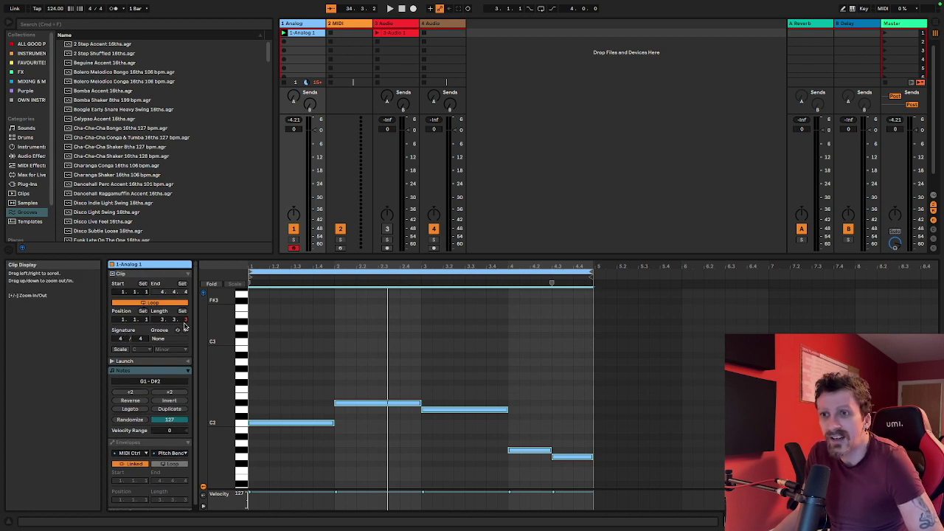
pyautogui.moveTo(186, 320); pyautogui.dragTo(185, 314)
pyautogui.click(579, 330)
pyautogui.scroll(-1, 175, 272)
pyautogui.scroll(-2, 297, 77)
pyautogui.scroll(2, 303, 73)
# Place the 1-Analog 1 session clip at bar 1 of the 1 Analog track in the Arrangement and play it from there.
pyautogui.click(343, 25)
pyautogui.click(312, 24)
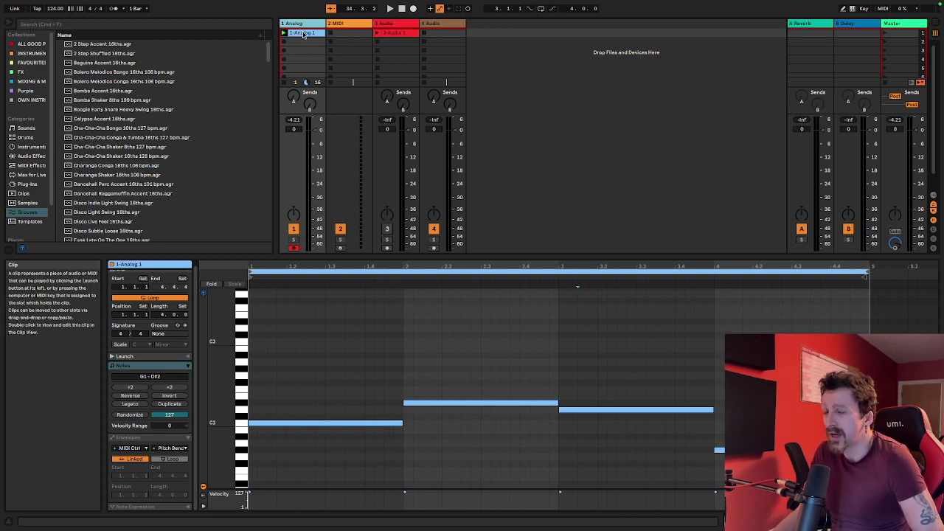
pyautogui.moveTo(306, 35)
pyautogui.mouseDown()
pyautogui.moveTo(316, 46)
pyautogui.moveTo(308, 37)
pyautogui.mouseUp()
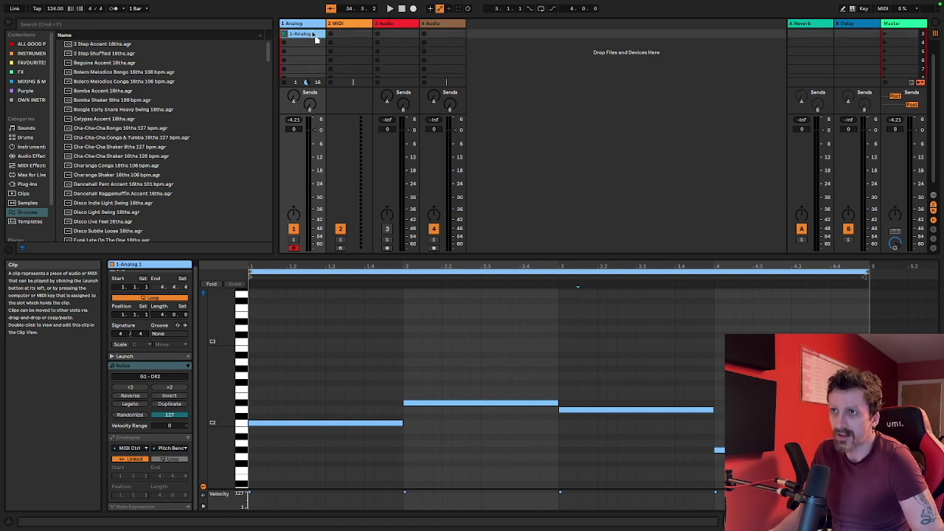
pyautogui.press('Tab')
pyautogui.moveTo(313, 34); pyautogui.dragTo(283, 83)
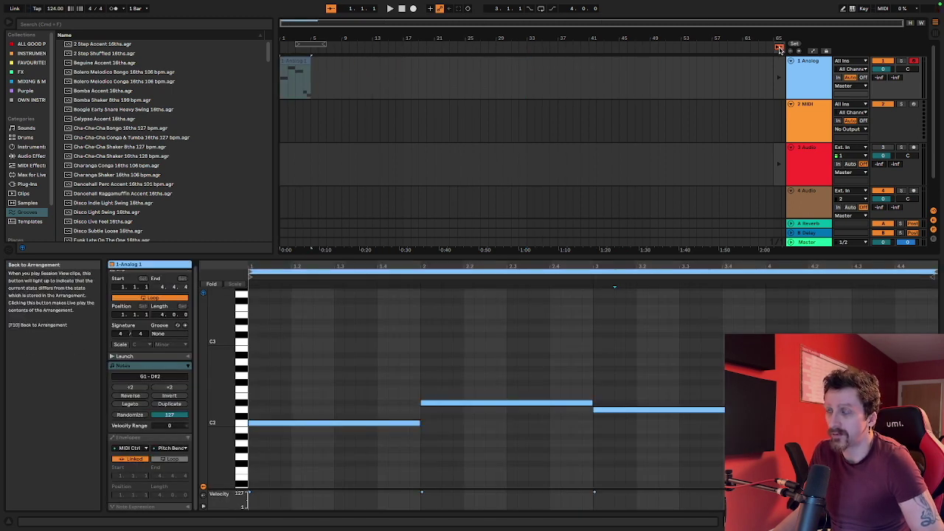
pyautogui.click(779, 49)
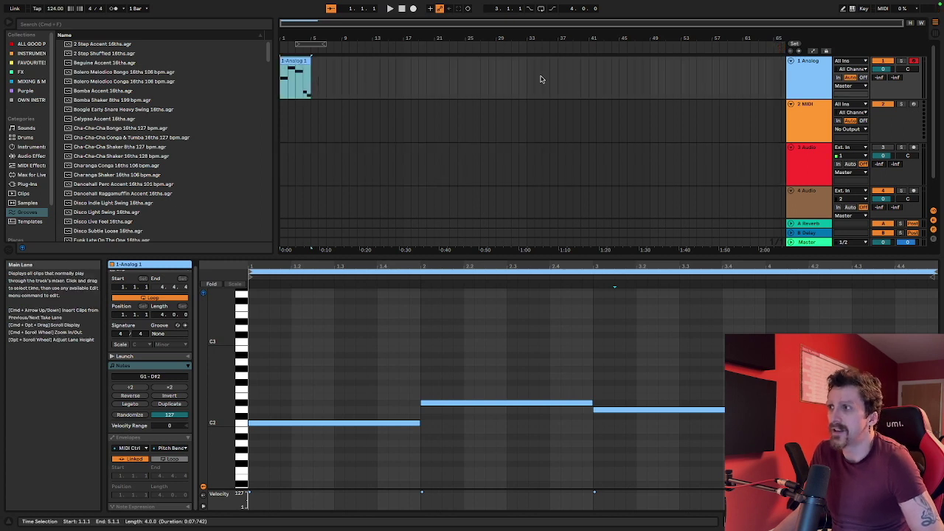
pyautogui.press('space')
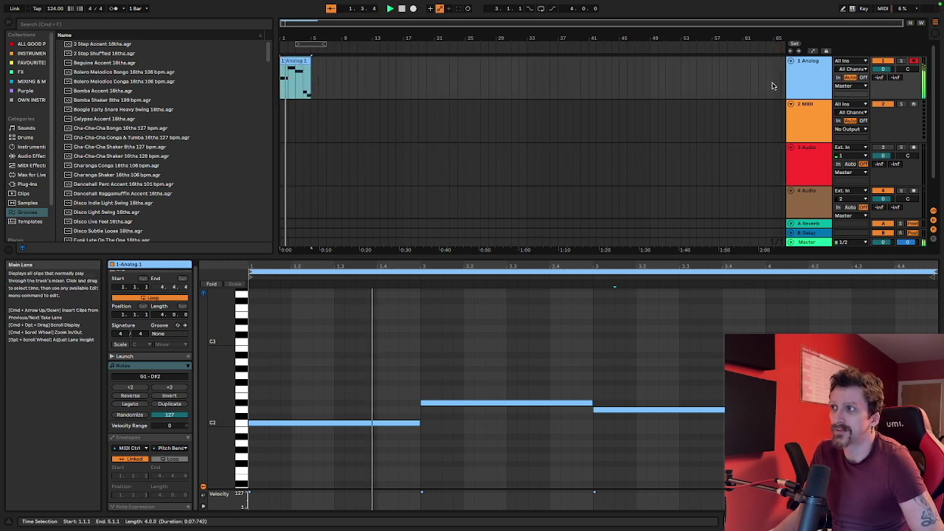
# Place the 3-Audio 1 session clip at bar 1 of the 3 Audio track in the Arrangement.
pyautogui.press('Tab')
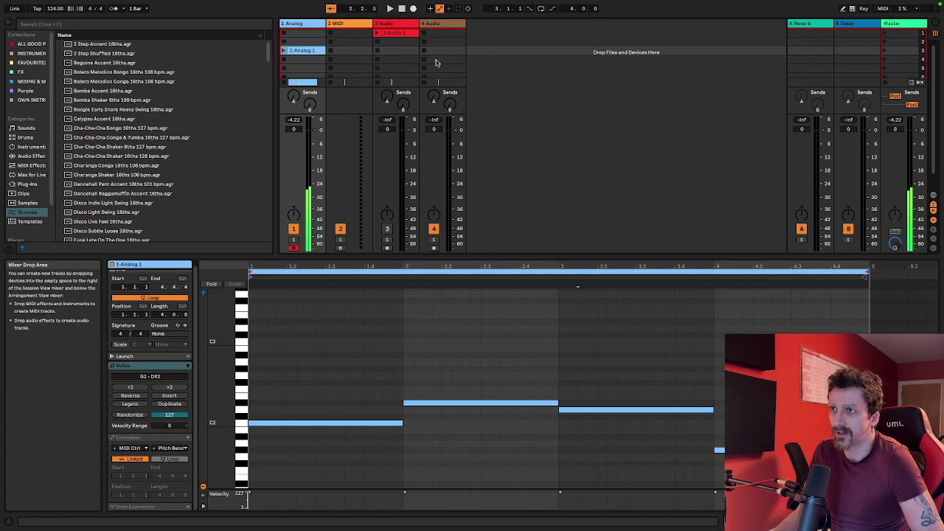
pyautogui.moveTo(399, 34); pyautogui.dragTo(281, 170)
pyautogui.press('Tab')
pyautogui.press('Tab')
pyautogui.moveTo(402, 35); pyautogui.dragTo(284, 169)
pyautogui.press('Tab')
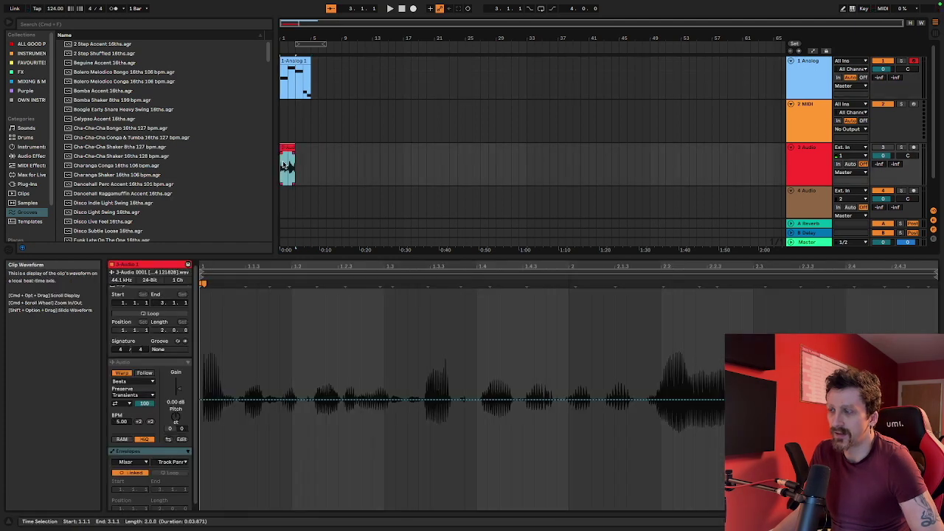
pyautogui.click(289, 76)
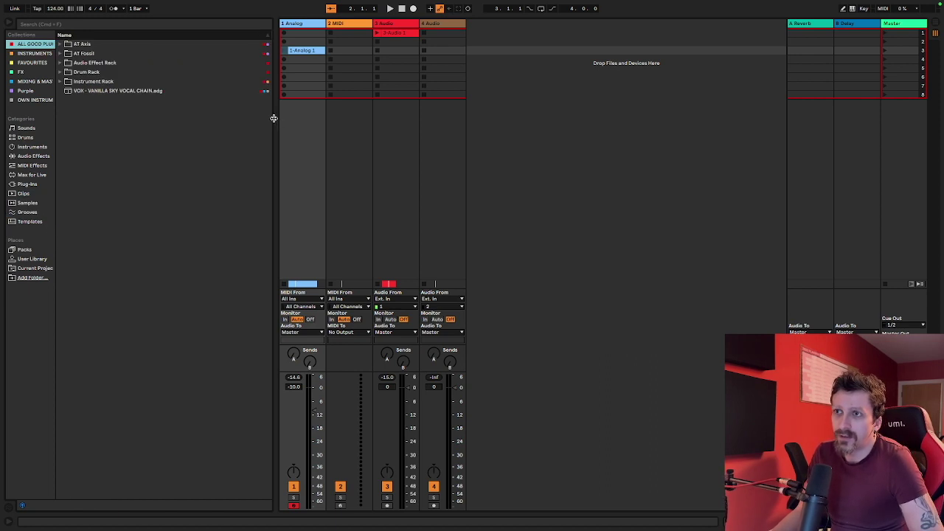
# Widen the browser and add the SPLICE SOUNDS folder from PRODUCTION's Sounds, Samples & Midis folder to Places.
pyautogui.moveTo(274, 118); pyautogui.dragTo(483, 119)
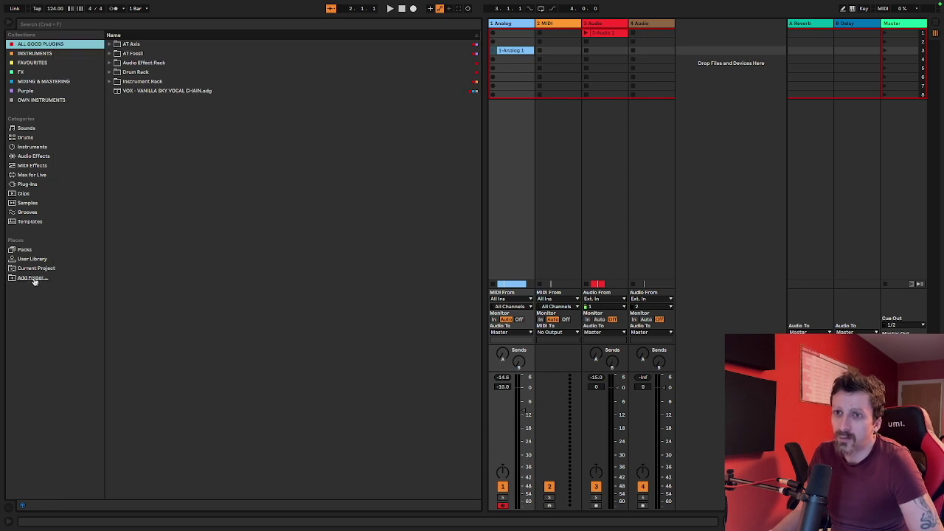
pyautogui.click(32, 278)
pyautogui.scroll(-5, 299, 192)
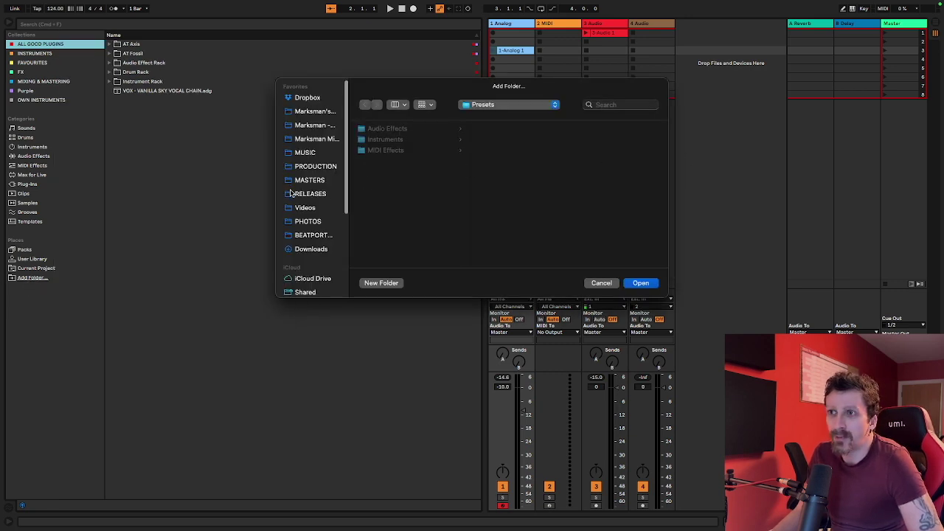
pyautogui.scroll(5, 298, 191)
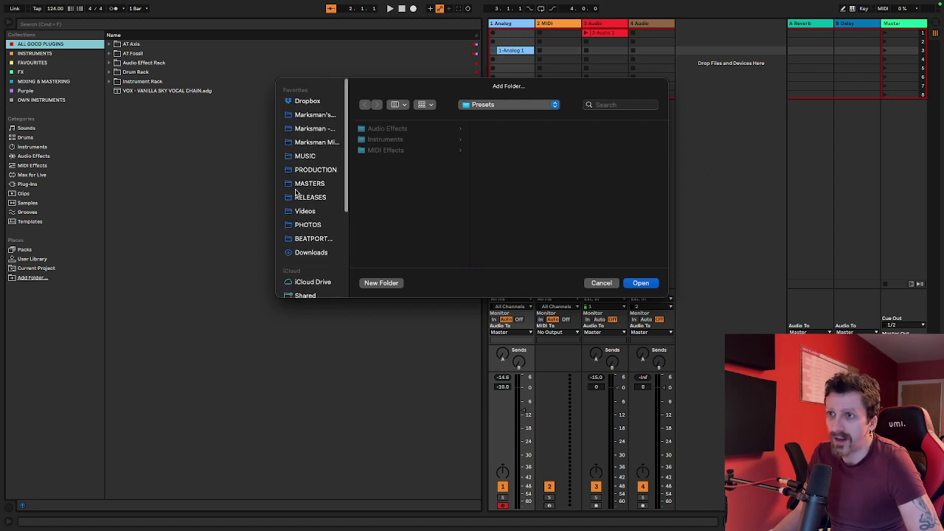
pyautogui.click(314, 157)
pyautogui.click(327, 171)
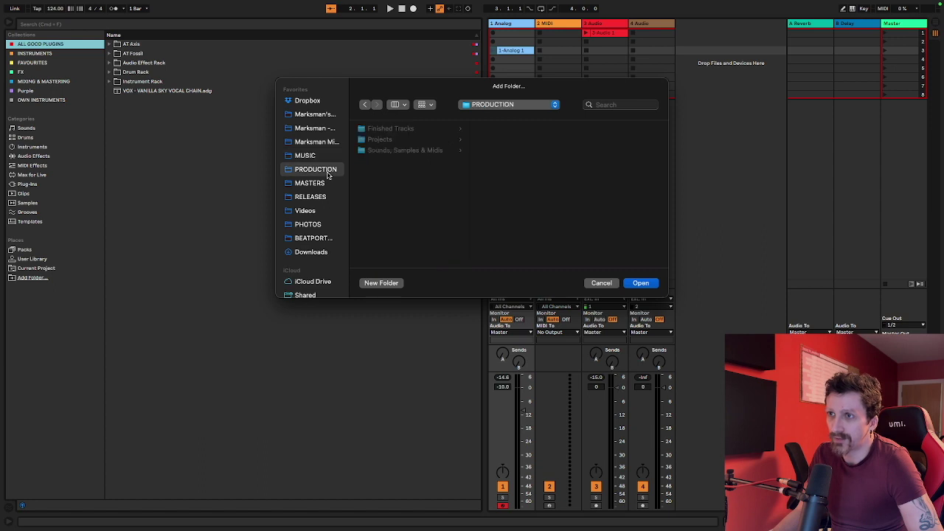
pyautogui.click(424, 152)
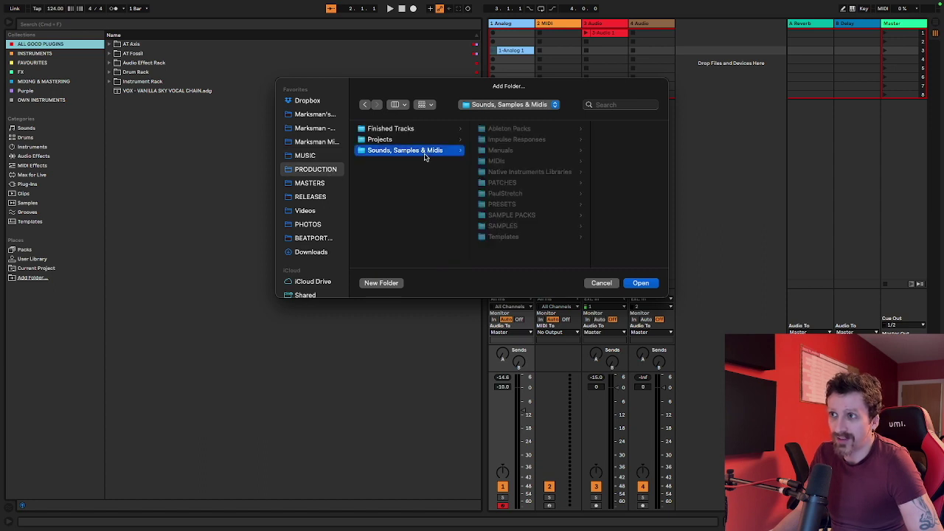
pyautogui.click(520, 214)
pyautogui.click(520, 226)
pyautogui.click(587, 139)
pyautogui.click(600, 151)
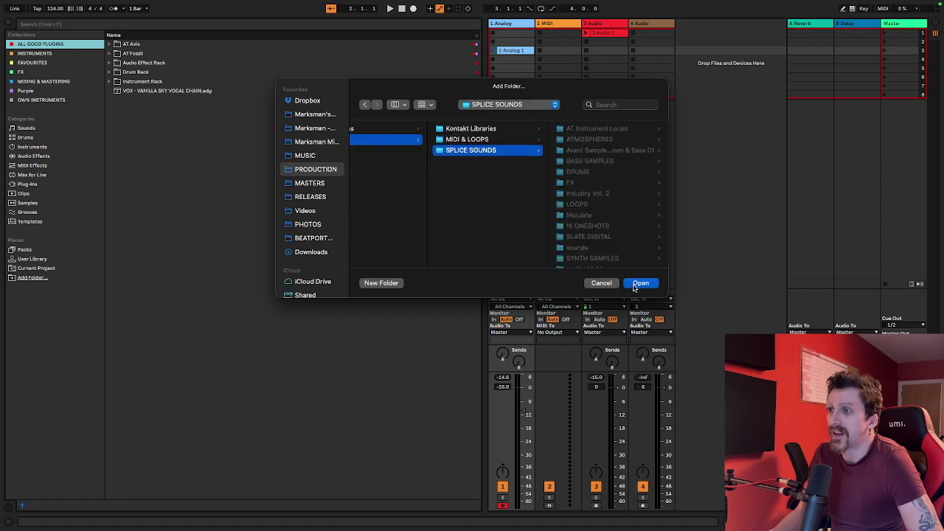
pyautogui.click(638, 284)
# Browse the subfolders of the SPLICE SOUNDS place.
pyautogui.click(63, 278)
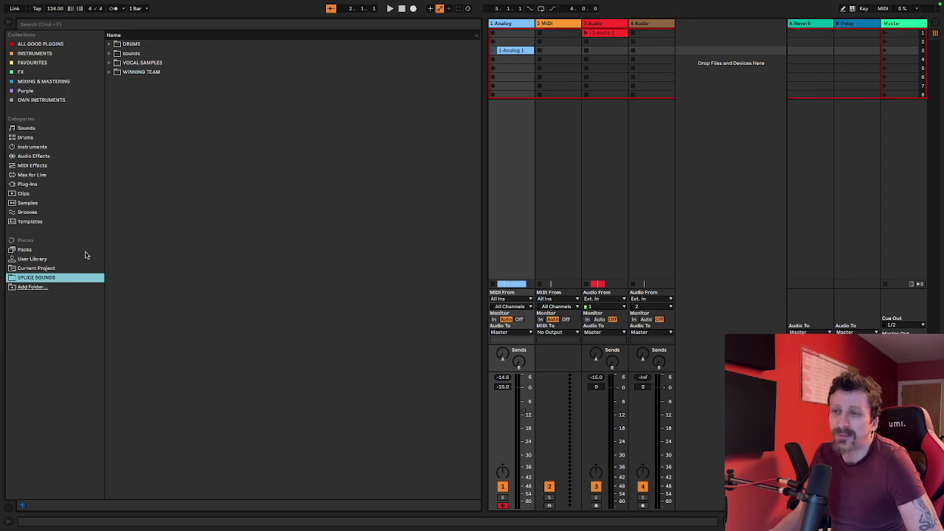
pyautogui.click(109, 54)
pyautogui.click(109, 55)
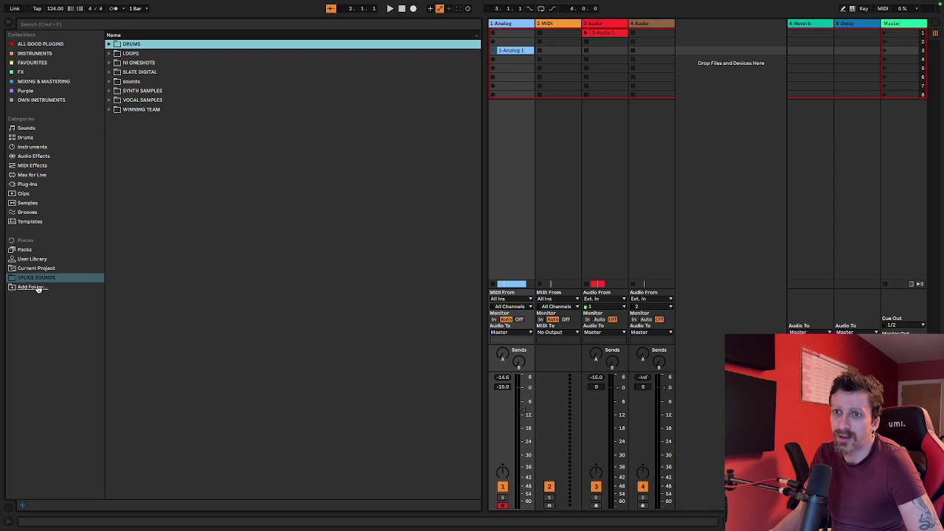
# Add the MIDIs folder from PRODUCTION's Sounds, Samples & Midis folder to Places and show its contents.
pyautogui.click(33, 287)
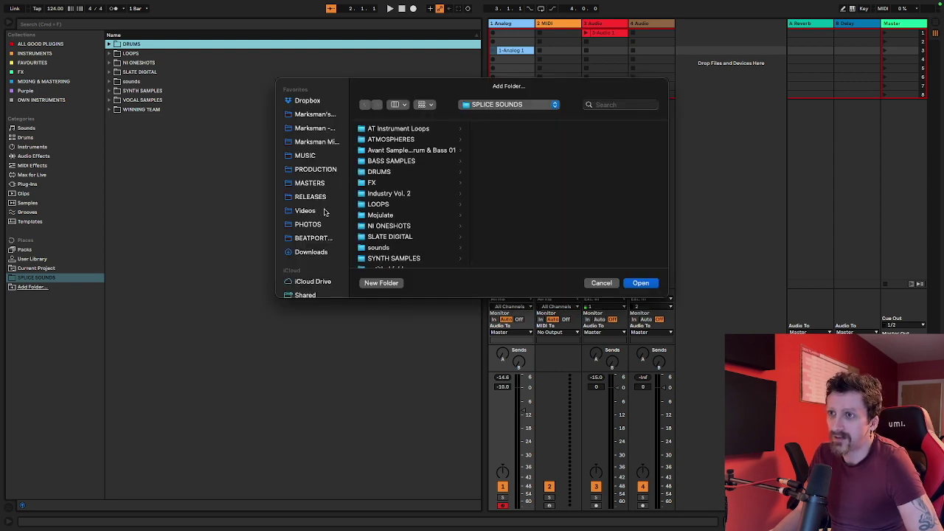
pyautogui.click(325, 172)
pyautogui.click(399, 152)
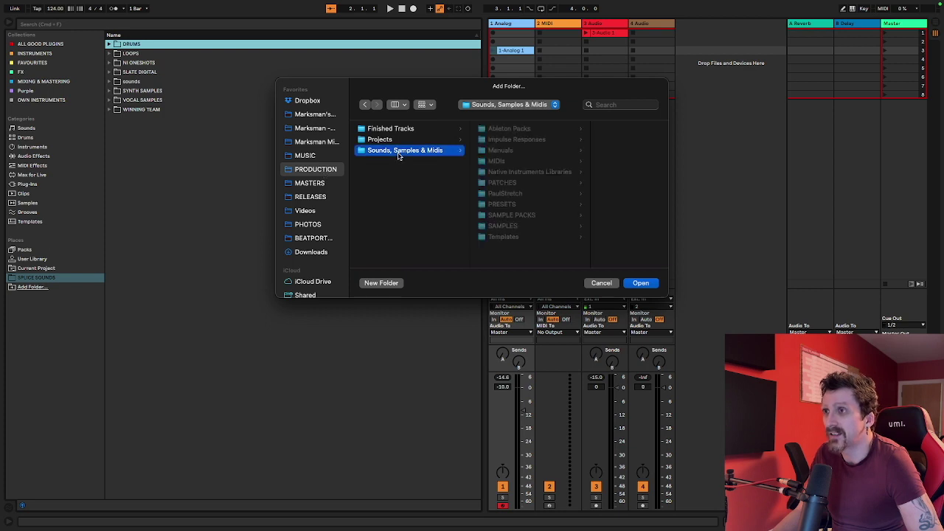
pyautogui.click(504, 161)
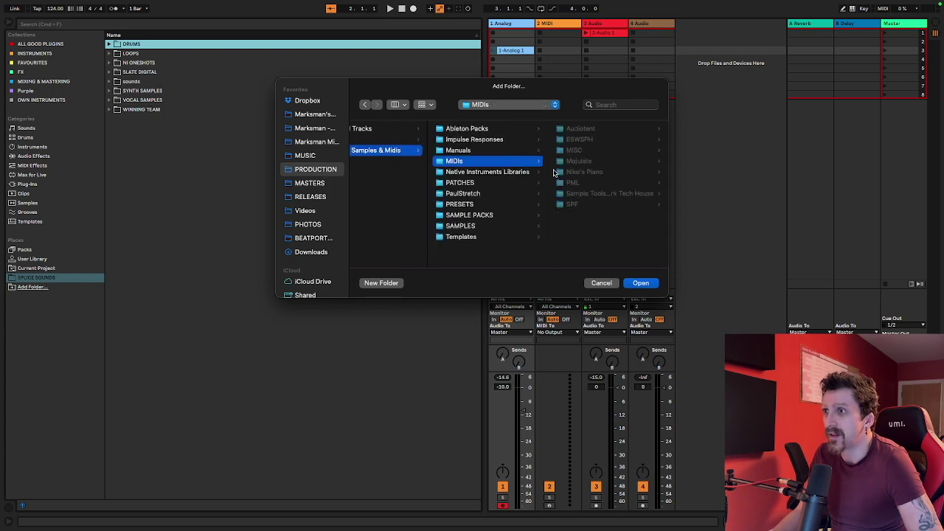
pyautogui.click(642, 283)
pyautogui.click(42, 288)
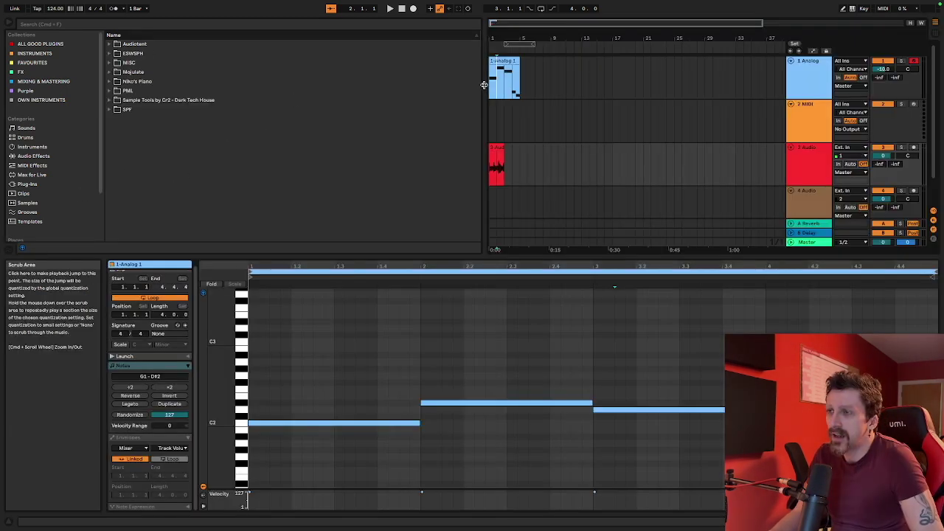
# Narrow the browser and loop the Arrangement from bar 17 to bar 33 using a time selection on the 1 Analog track.
pyautogui.click(514, 93)
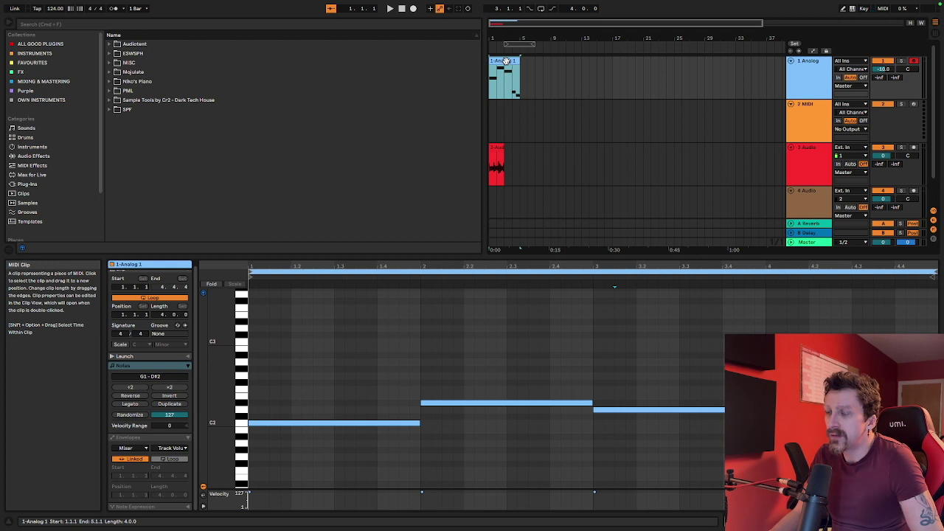
pyautogui.moveTo(484, 93); pyautogui.dragTo(186, 94)
pyautogui.click(236, 97)
pyautogui.click(259, 74)
pyautogui.click(313, 64)
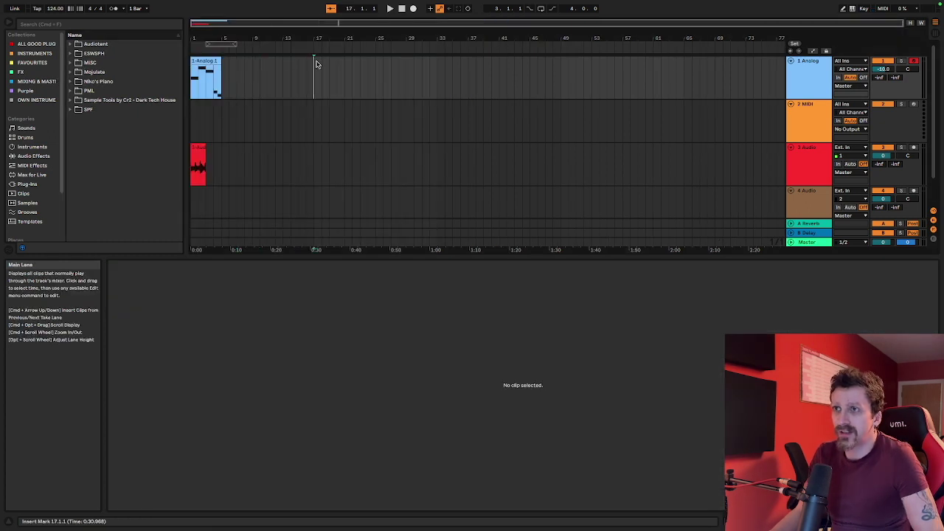
pyautogui.moveTo(314, 64)
pyautogui.mouseDown()
pyautogui.moveTo(447, 63)
pyautogui.moveTo(437, 63)
pyautogui.mouseUp()
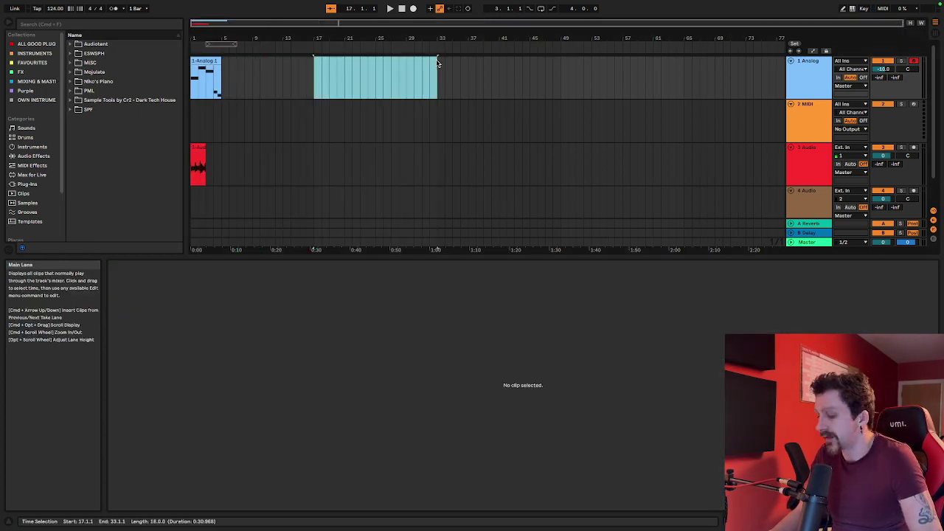
pyautogui.press('super+l')
# Move the 1-Analog 1 clip to bar 17 at the start of the loop and play it briefly.
pyautogui.moveTo(200, 61); pyautogui.dragTo(323, 62)
pyautogui.press('space')
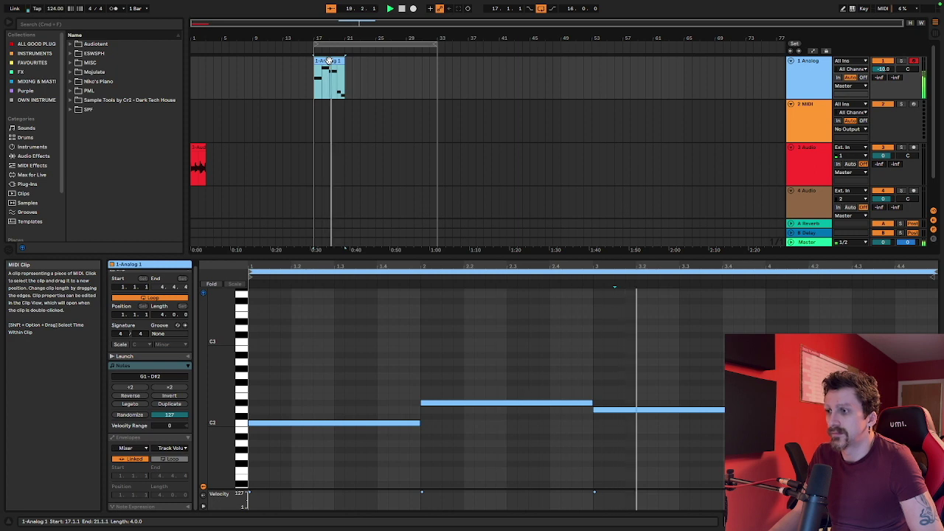
pyautogui.click(424, 78)
pyautogui.press('space')
# Loop bars 16 to 21 from a selection on the 2 MIDI track, and move the loop onto the 3-Audio 1 clip.
pyautogui.moveTo(307, 111); pyautogui.dragTo(344, 110)
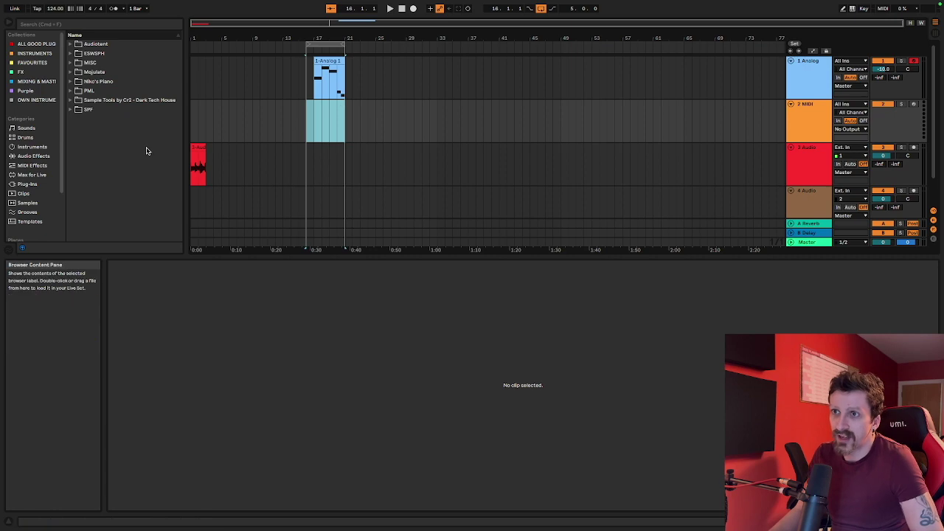
pyautogui.click(197, 146)
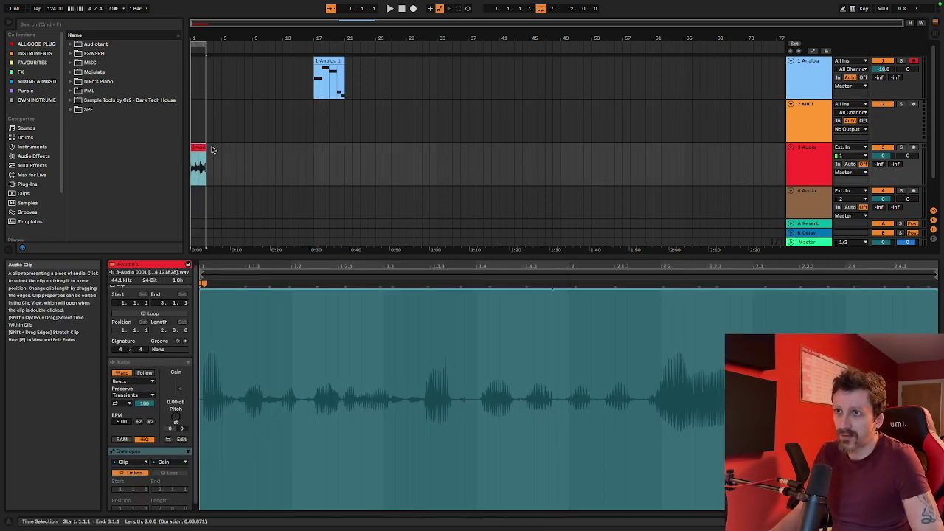
pyautogui.click(368, 127)
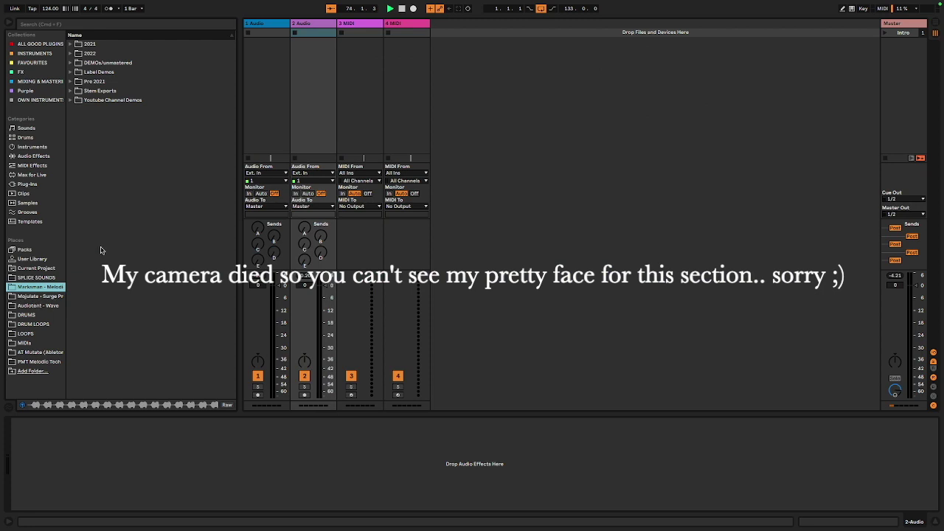
# Search the DRUM LOOPS folder for "kick" and preview TDM_122_Dolla_Kick.wav from TOM DEMAC's SINGLES folder.
pyautogui.click(28, 333)
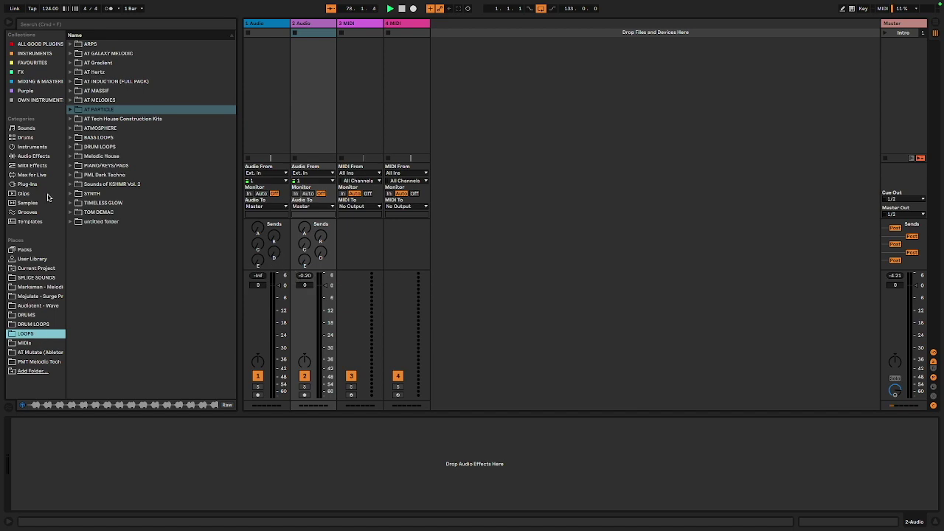
pyautogui.click(33, 328)
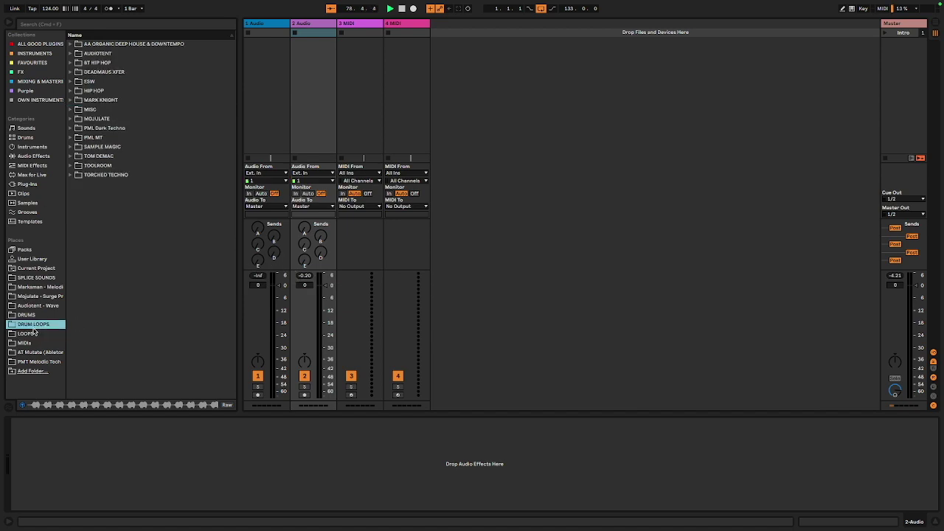
pyautogui.click(106, 23)
pyautogui.write('kick')
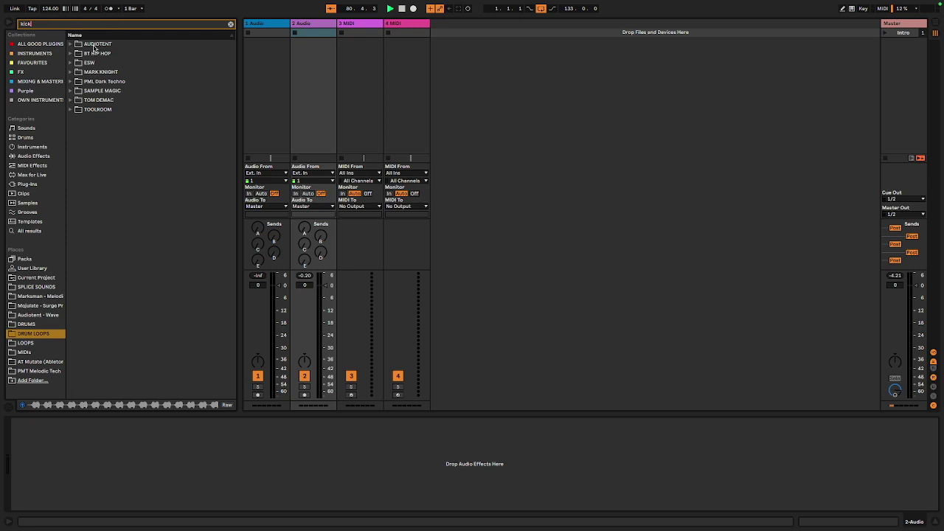
pyautogui.click(142, 129)
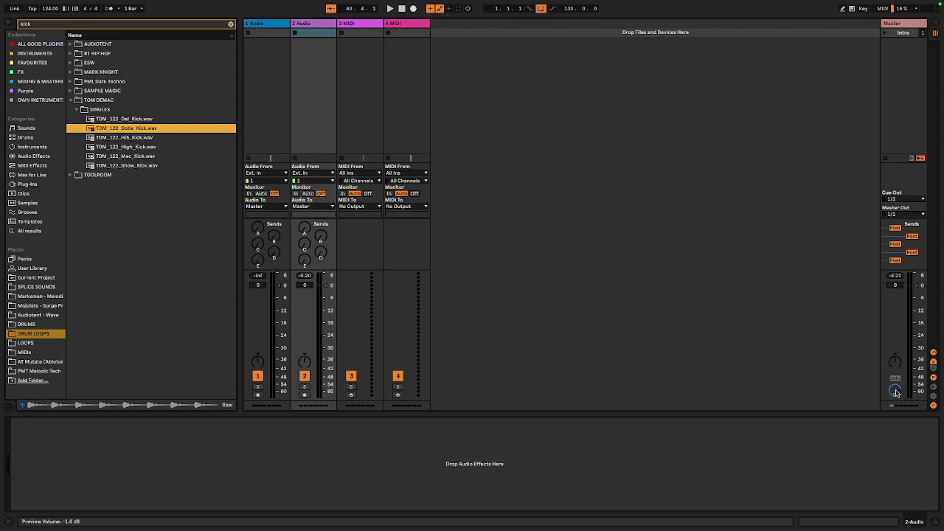
# Select all the Master track's devices from Utility to SoundID Reference Plugin, and set the preview volume to -9.2 dB.
pyautogui.click(905, 24)
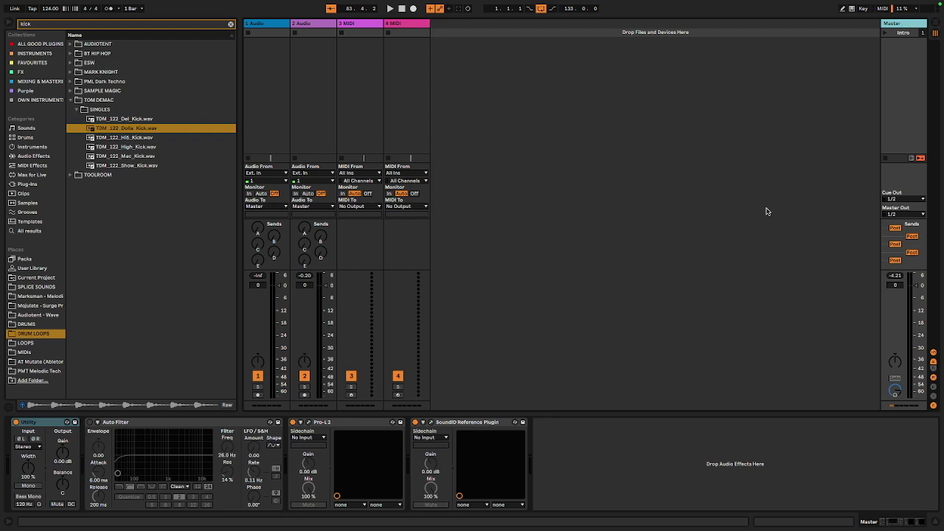
pyautogui.click(477, 426)
pyautogui.keyDown('shift'); pyautogui.click(360, 424); pyautogui.keyUp('shift')
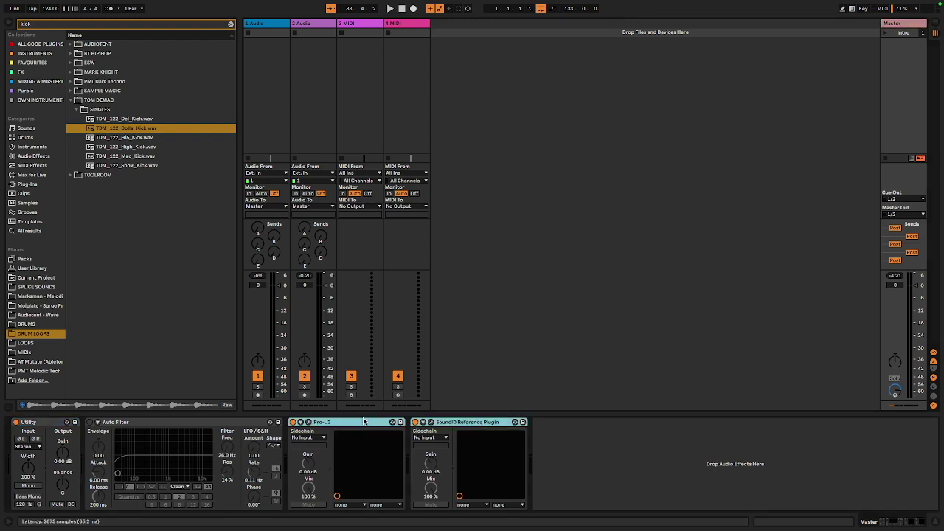
pyautogui.keyDown('shift'); pyautogui.click(53, 423); pyautogui.keyUp('shift')
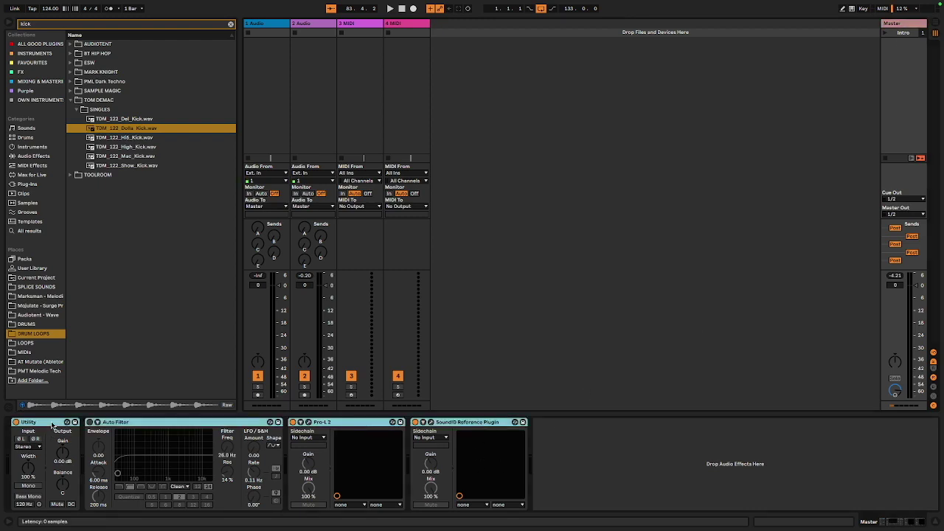
pyautogui.moveTo(895, 390); pyautogui.dragTo(895, 356)
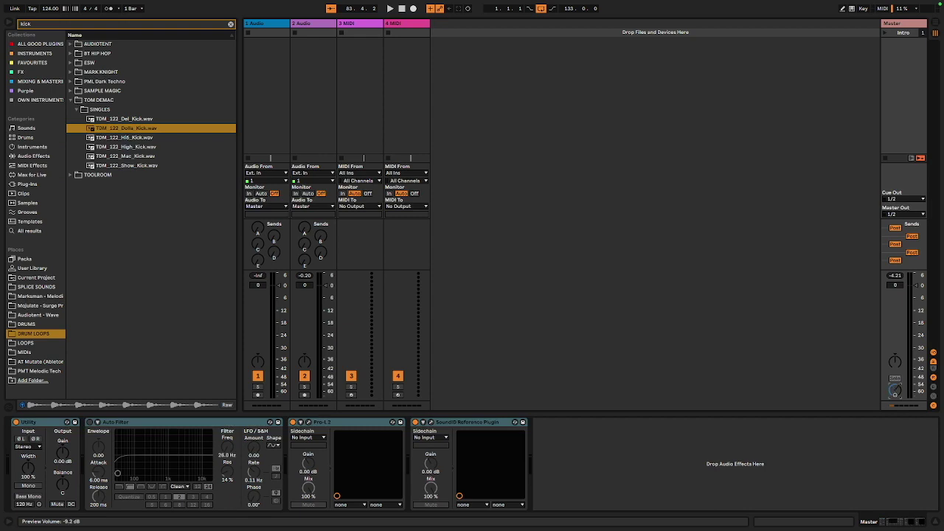
# Adjust the preview volume several times, auditioning TDM_122_Dolla_Kick.wav in the browser at each level.
pyautogui.moveTo(895, 390); pyautogui.dragTo(895, 390)
pyautogui.click(128, 128)
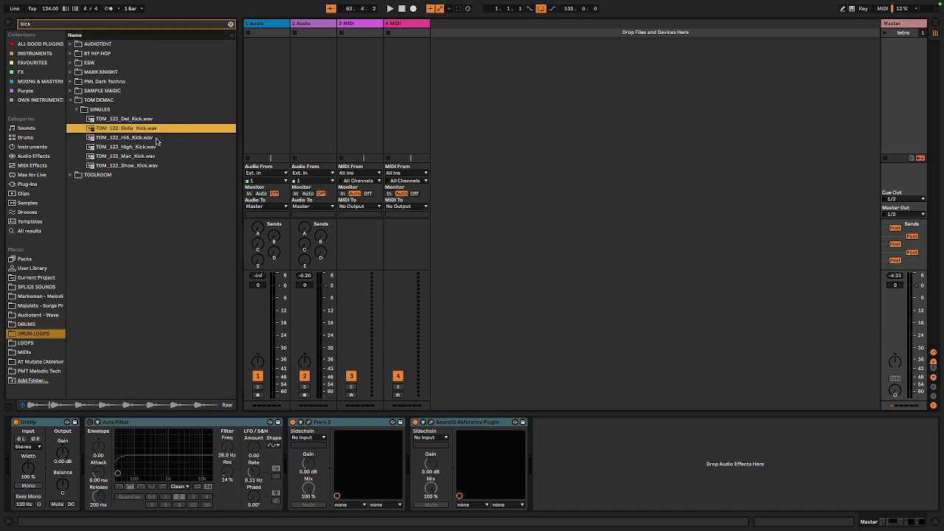
pyautogui.click(894, 391)
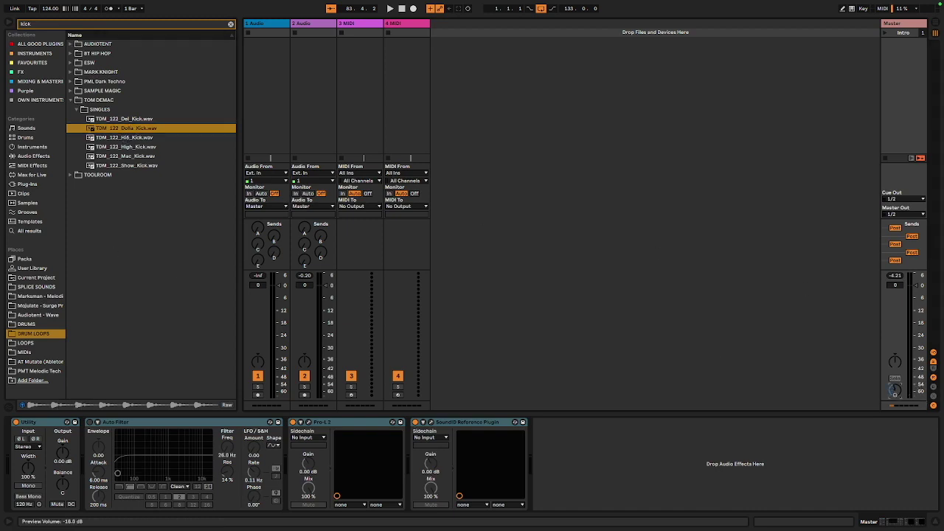
pyautogui.click(137, 130)
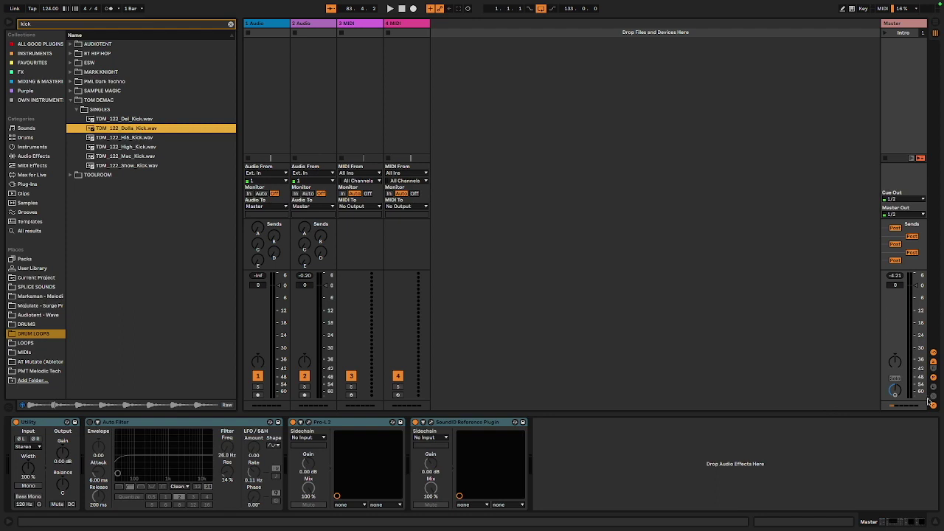
pyautogui.click(895, 390)
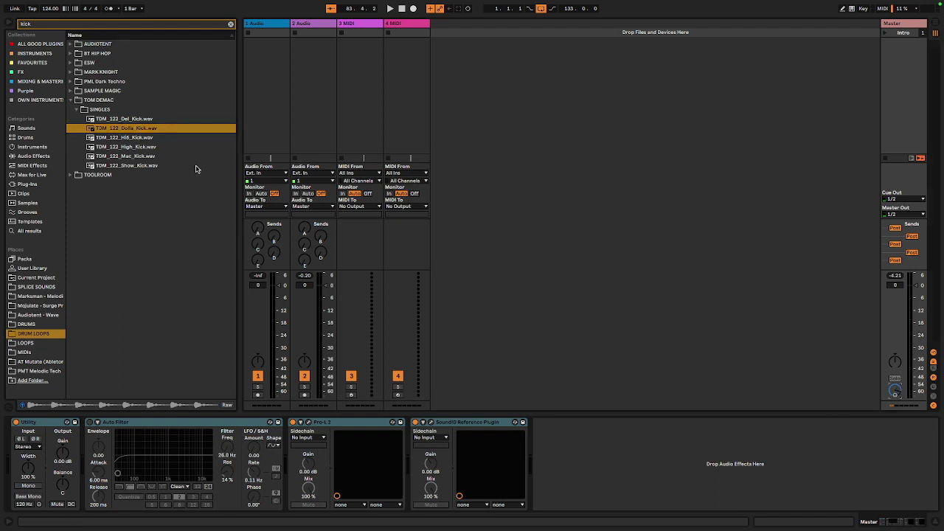
pyautogui.click(133, 128)
pyautogui.click(650, 241)
# Load TDM_122_Dolla_Kick.wav into the first clip slot of track 1 and launch the clip.
pyautogui.moveTo(124, 131); pyautogui.dragTo(267, 33)
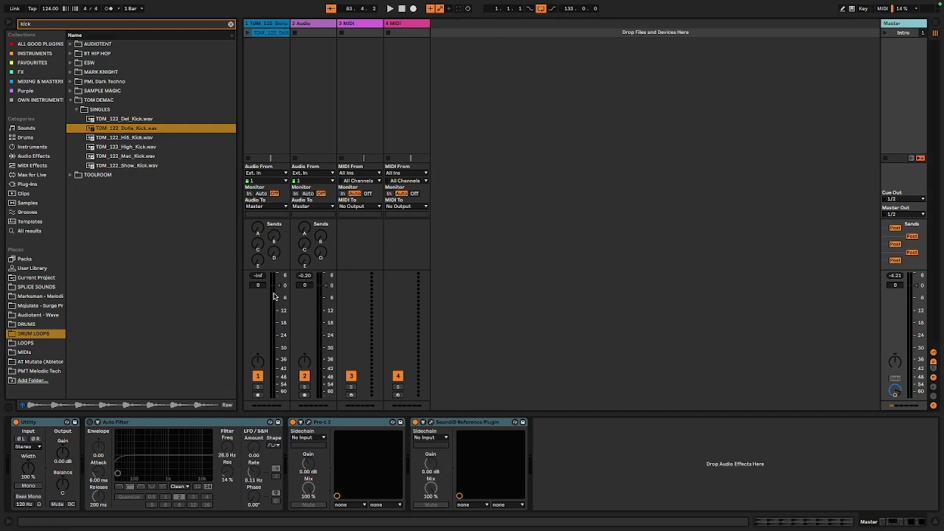
pyautogui.click(306, 276)
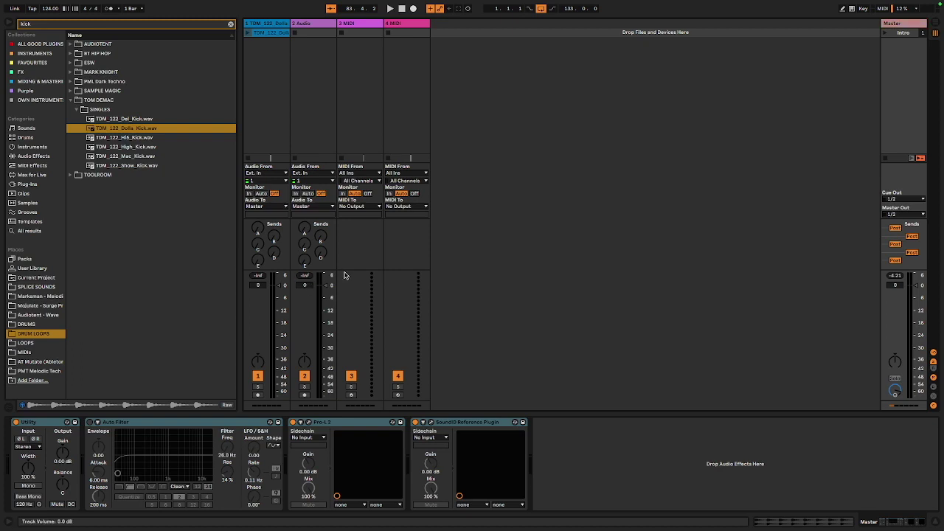
pyautogui.click(249, 33)
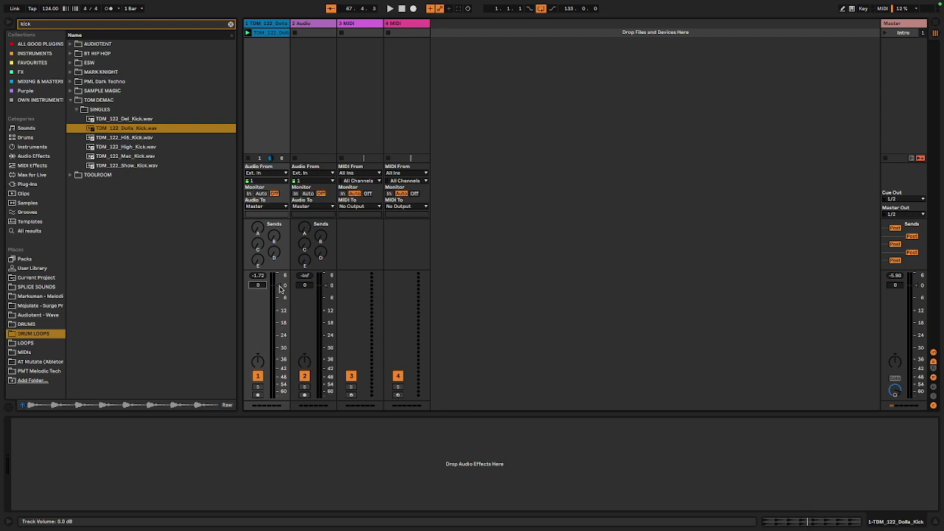
# Raise track 1's volume and reset it to default, and play the opened kick clip to check its peak level.
pyautogui.moveTo(279, 286); pyautogui.dragTo(278, 275)
pyautogui.press('Delete')
pyautogui.click(268, 36)
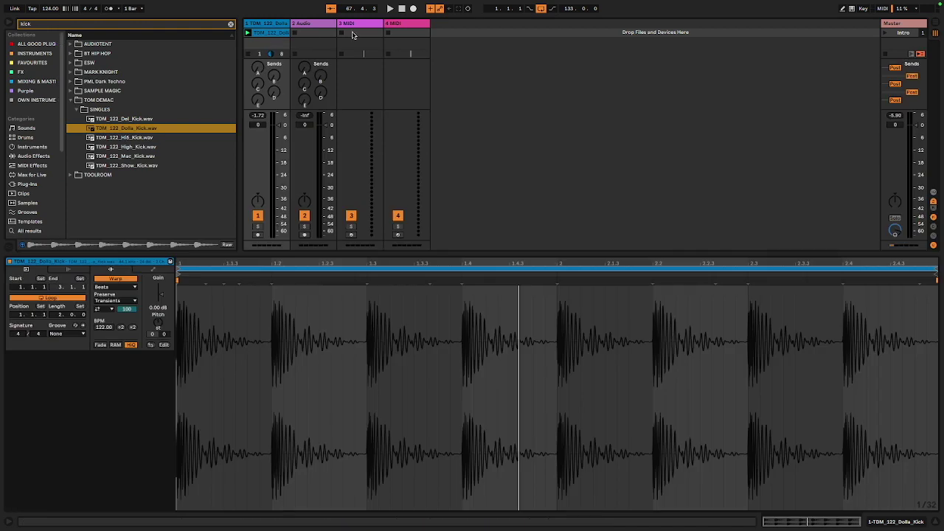
pyautogui.moveTo(258, 118); pyautogui.dragTo(264, 118)
pyautogui.click(263, 117)
pyautogui.press('space')
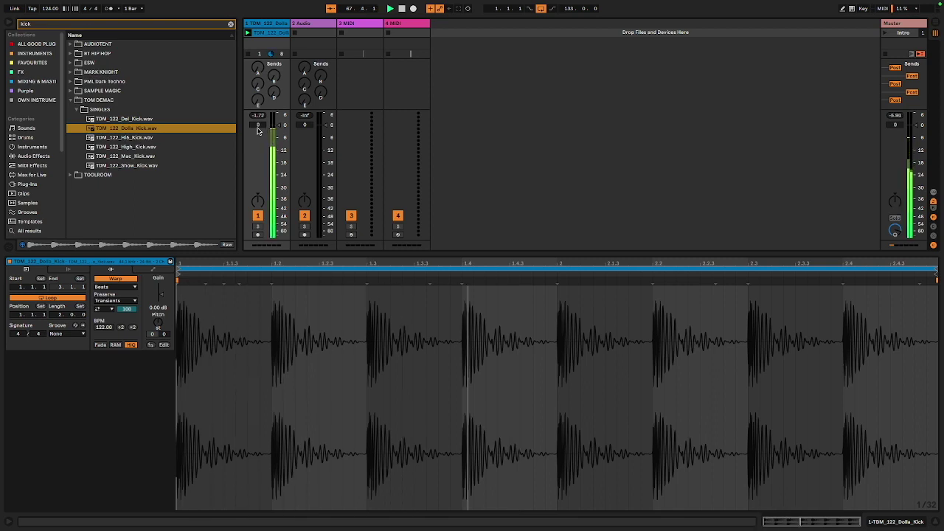
# Try raising the kick clip's gain to about 2 dB during playback, and reset the gain to 0 dB.
pyautogui.moveTo(161, 295); pyautogui.dragTo(162, 297)
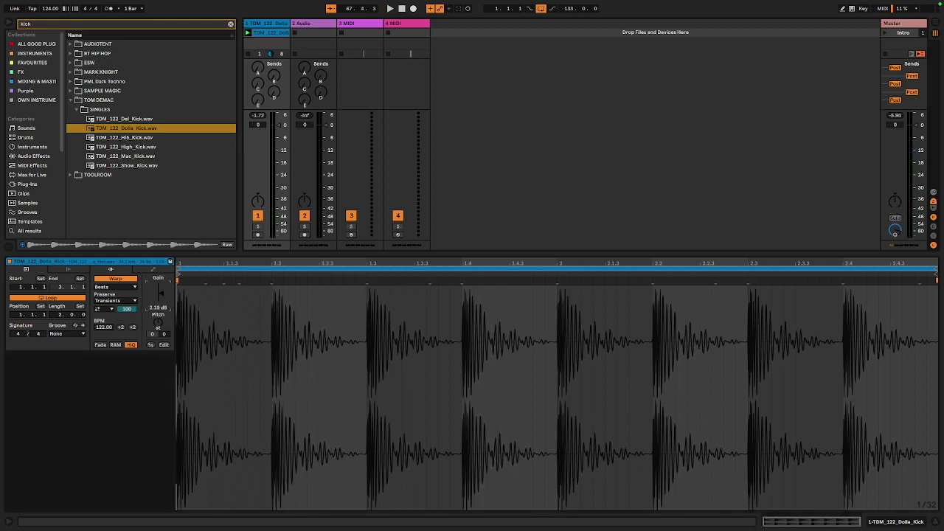
pyautogui.press('space')
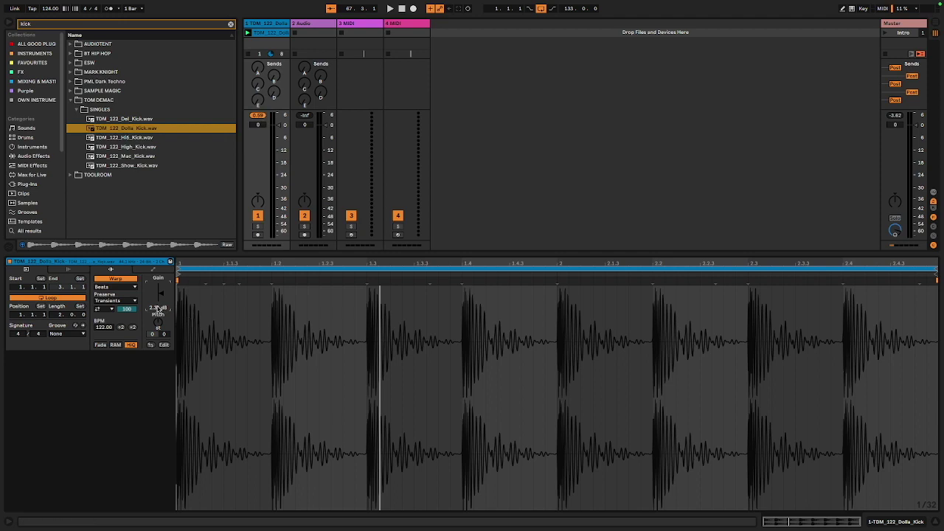
pyautogui.click(263, 116)
pyautogui.doubleClick(156, 308)
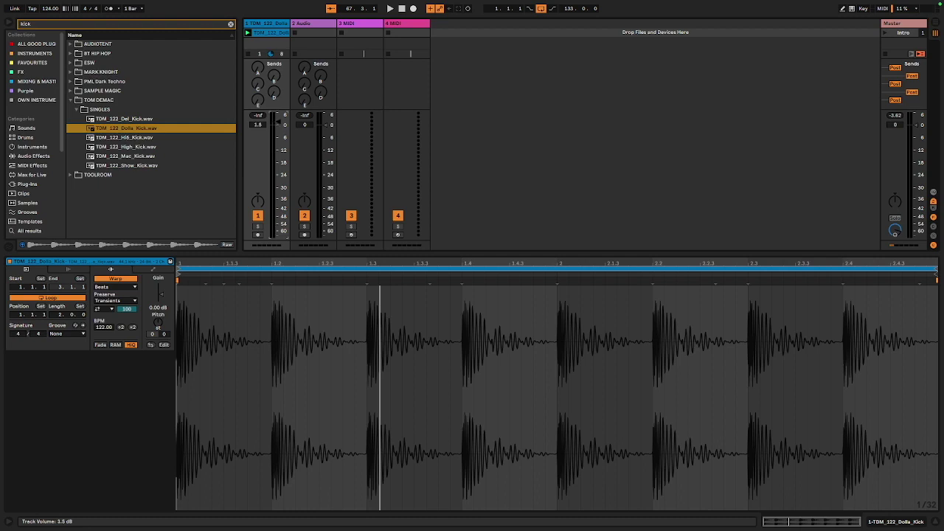
# Move track 1's volume fader and set the track volume to 0 dB.
pyautogui.moveTo(279, 115); pyautogui.dragTo(279, 119)
pyautogui.click(258, 125)
pyautogui.write('0')
pyautogui.press('Return')
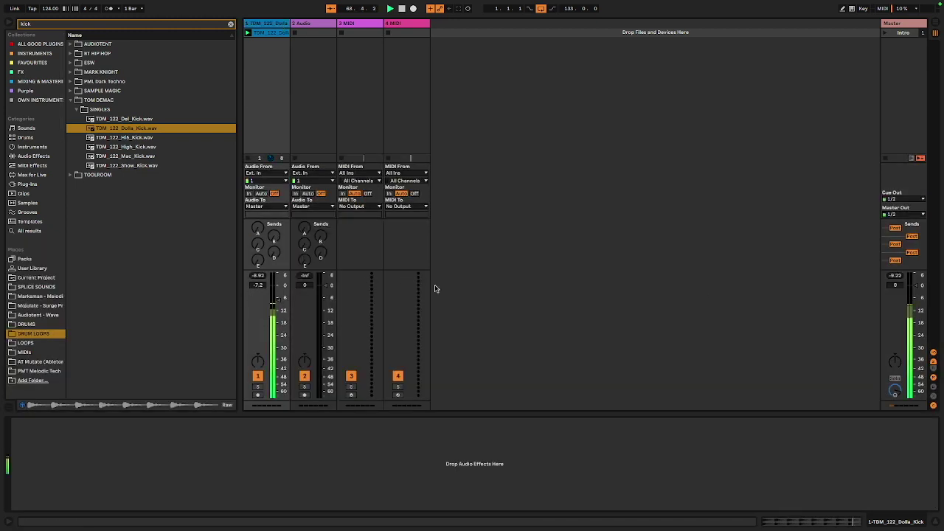
# Turn off SoundID Reference Plugin and Pro-L 2 on the Master track, and reset the Master's peak level reading.
pyautogui.click(896, 275)
pyautogui.click(903, 25)
pyautogui.click(464, 422)
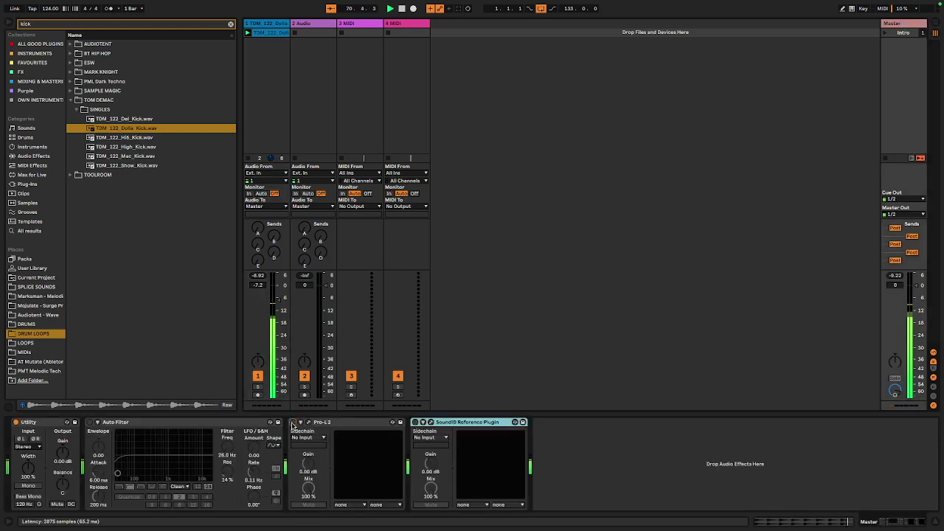
pyautogui.click(896, 277)
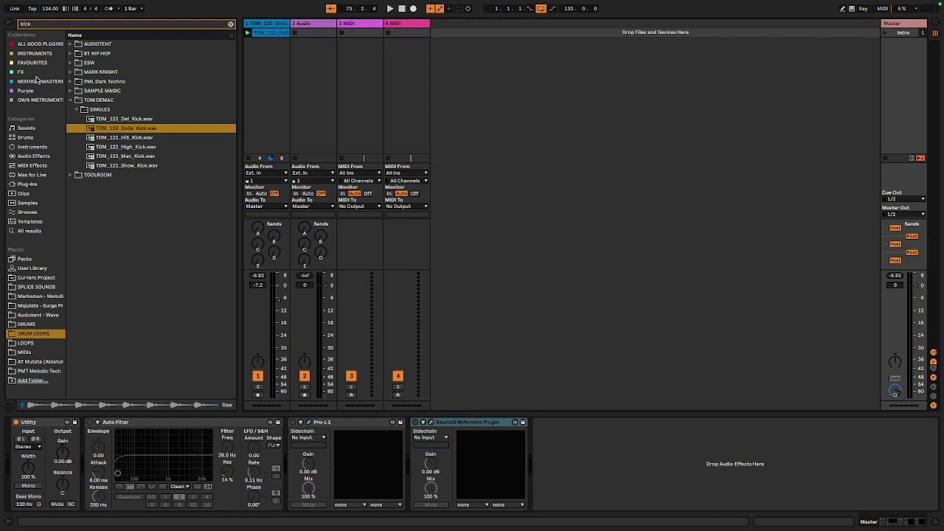
# Clear the browser search and open the AT Surface folder under BASS LOOPS in the LOOPS place.
pyautogui.click(229, 24)
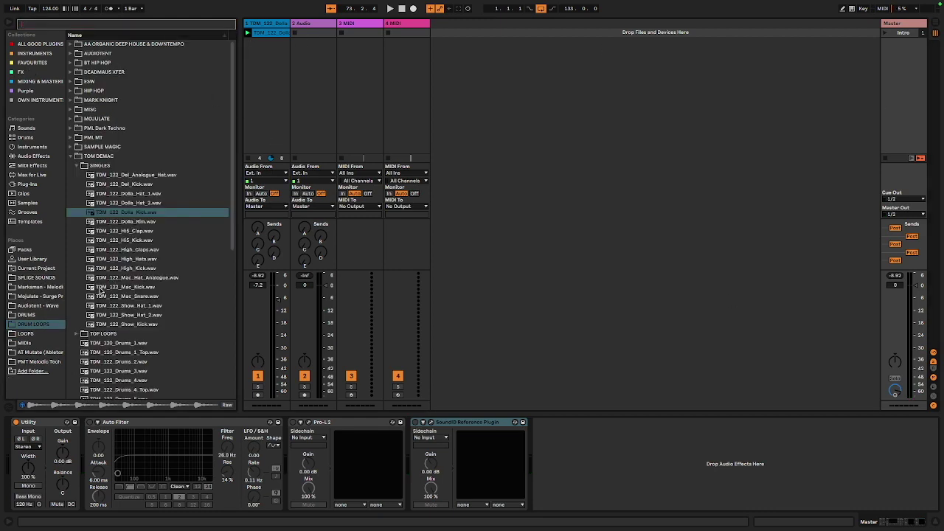
pyautogui.click(25, 334)
pyautogui.click(72, 138)
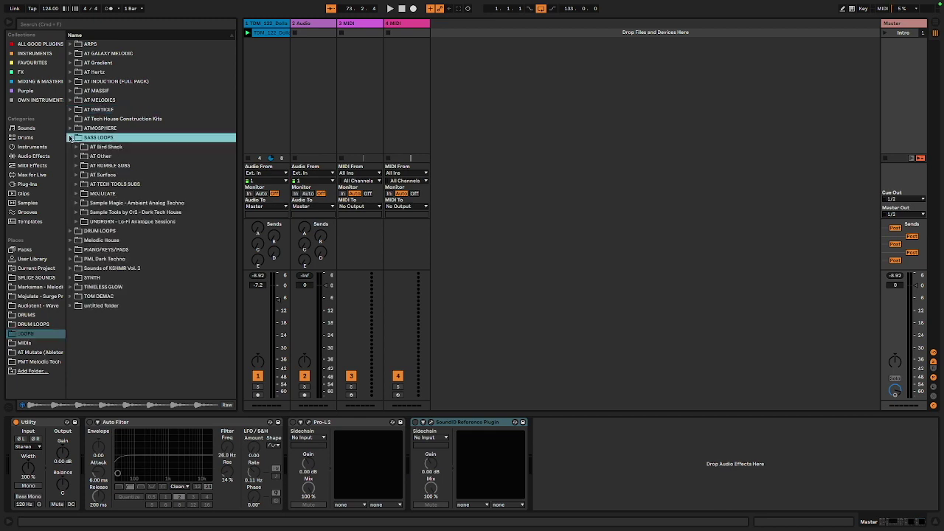
pyautogui.click(78, 175)
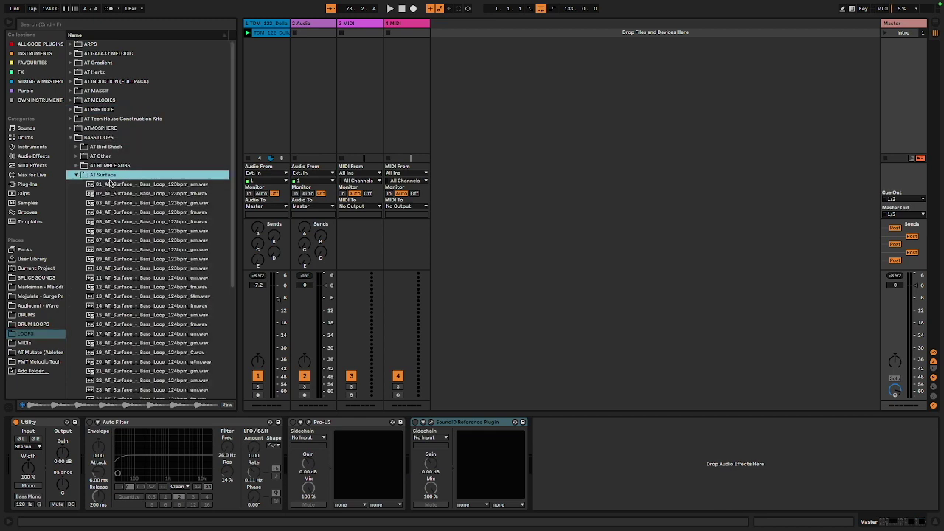
# Load AT Surface bass loops 01 to 21 together into track 2, starting at its first clip slot.
pyautogui.click(193, 186)
pyautogui.keyDown('shift'); pyautogui.click(190, 297); pyautogui.keyUp('shift')
pyautogui.keyDown('shift'); pyautogui.click(191, 351); pyautogui.keyUp('shift')
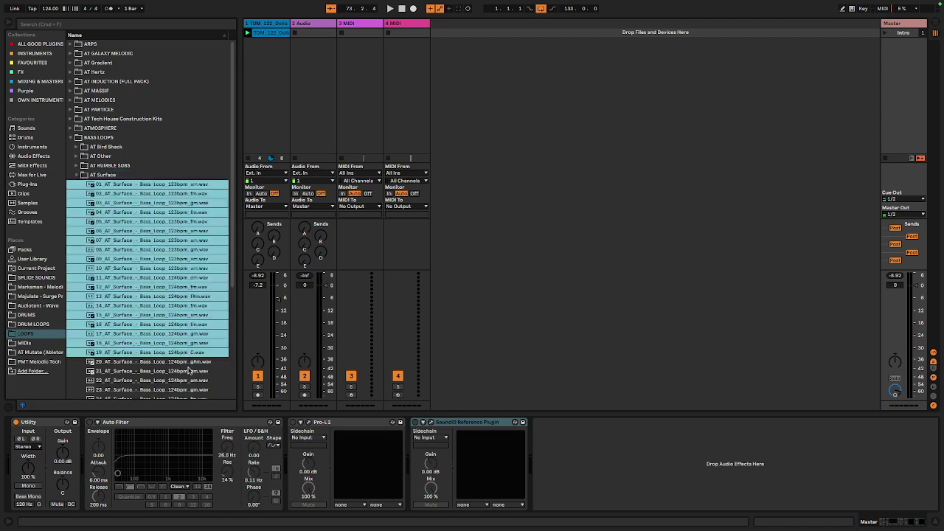
pyautogui.keyDown('shift'); pyautogui.click(189, 372); pyautogui.keyUp('shift')
pyautogui.moveTo(170, 254); pyautogui.dragTo(309, 42)
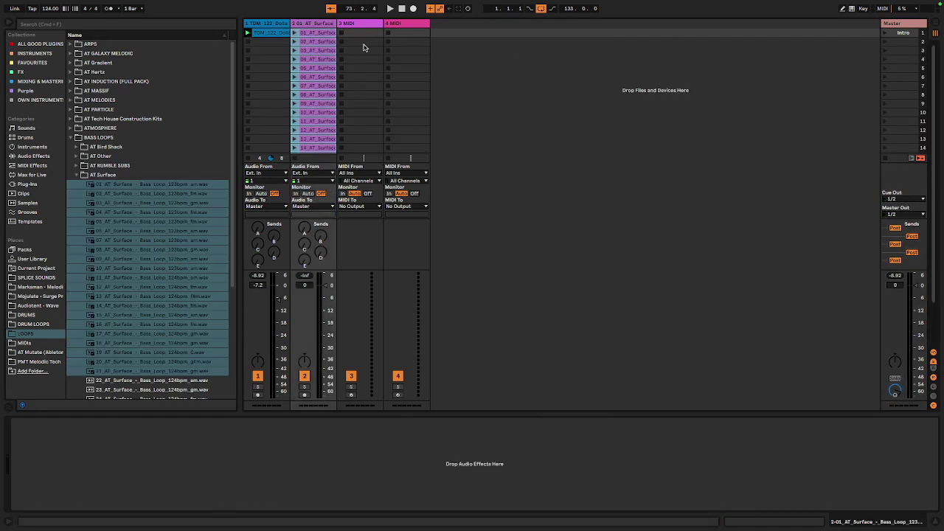
# Lower track 2's volume to -9.5 dB and launch bass clips 01, 03, 06 and 09 in turn over the kick.
pyautogui.moveTo(325, 286); pyautogui.dragTo(326, 296)
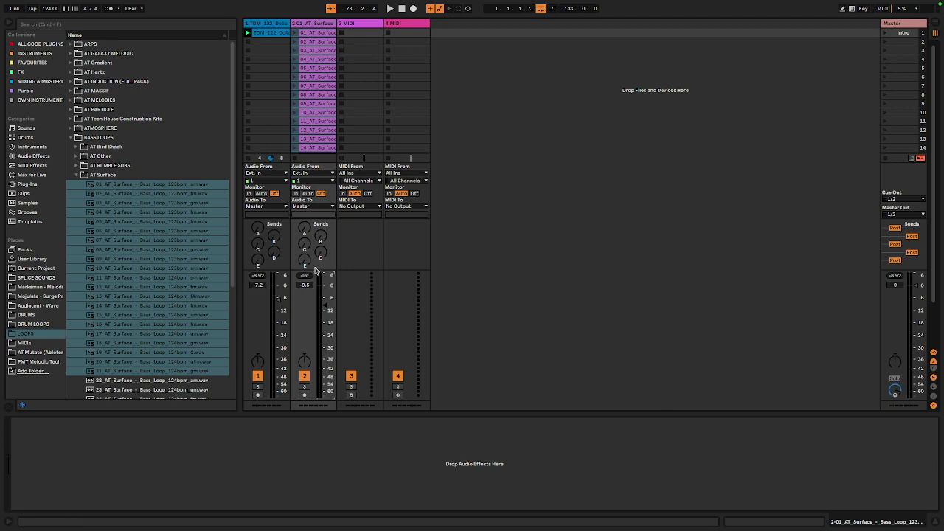
pyautogui.click(295, 34)
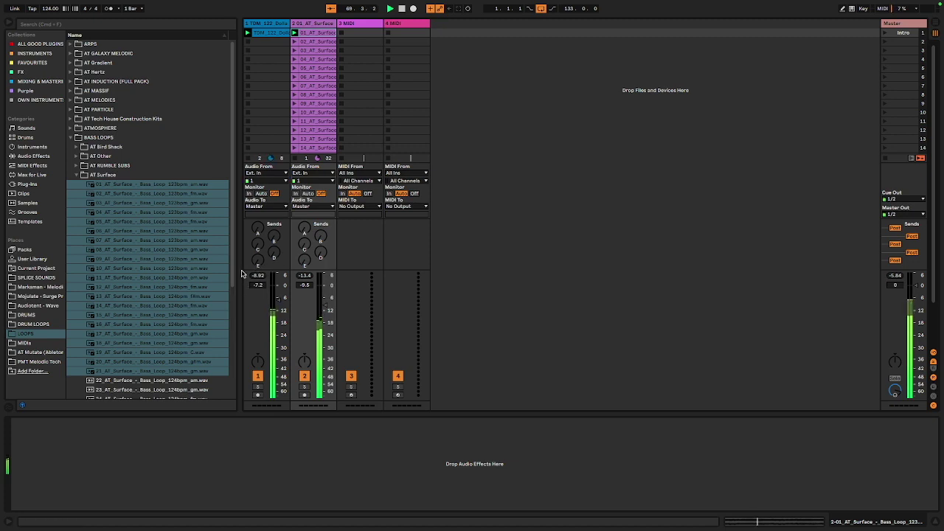
pyautogui.click(295, 52)
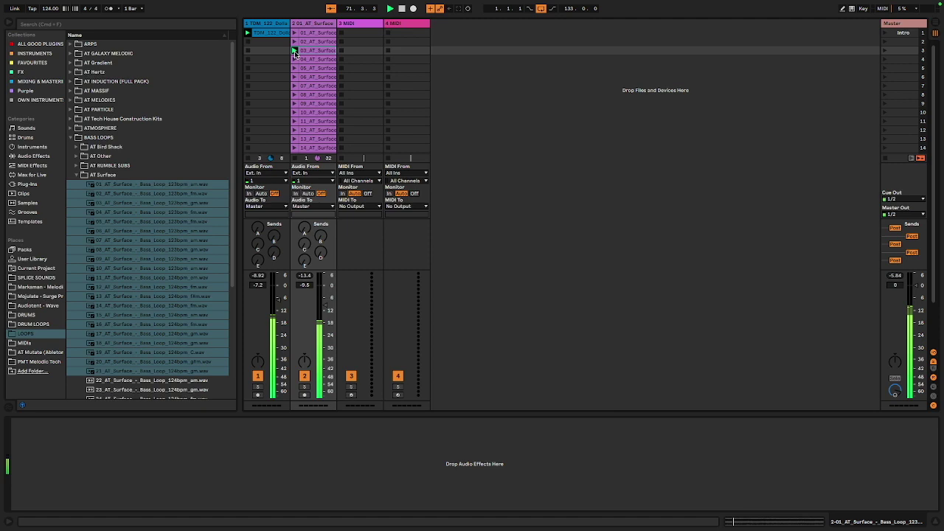
pyautogui.click(295, 77)
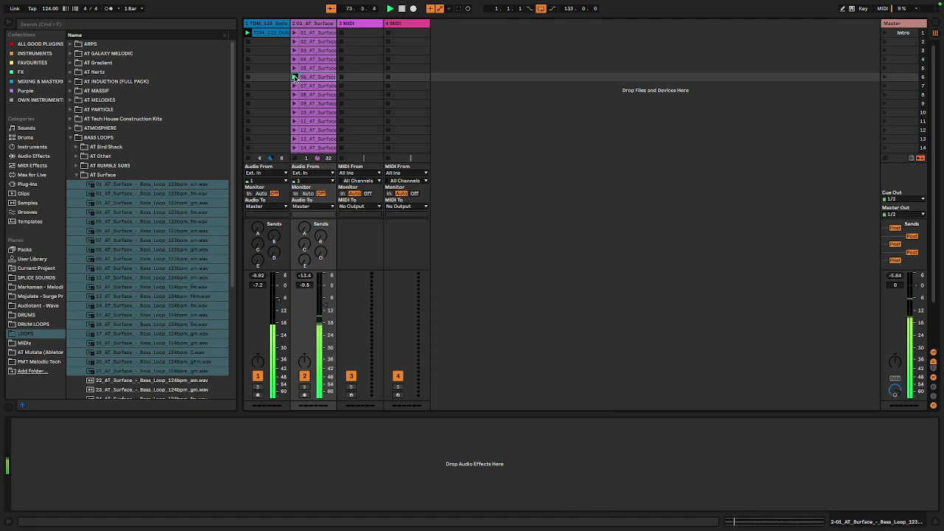
pyautogui.click(295, 104)
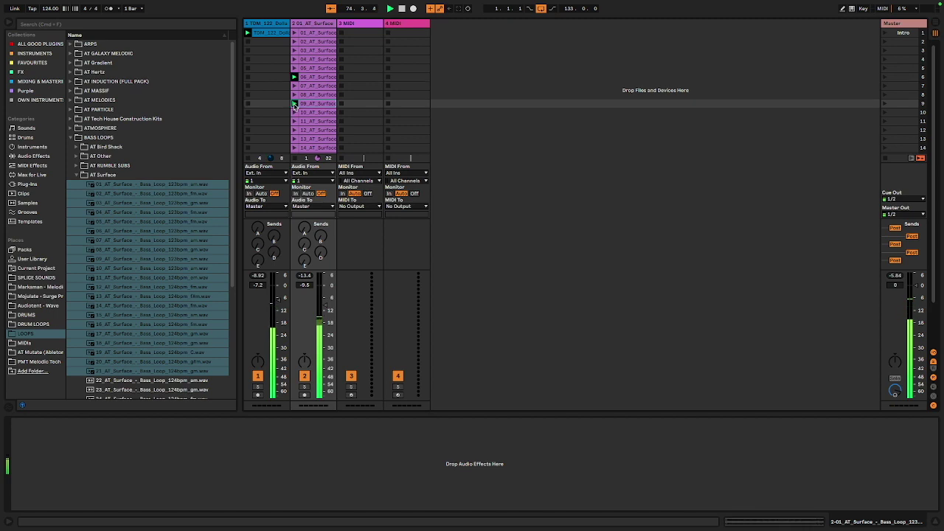
# Insert three audio tracks after track 2, ahead of the two MIDI tracks.
pyautogui.hotkey('ctrl', 'shift', 't')
pyautogui.press('super+z')
pyautogui.press('super+t')
pyautogui.press('super+t')
pyautogui.press('super+t')
pyautogui.click(361, 25)
pyautogui.click(452, 24)
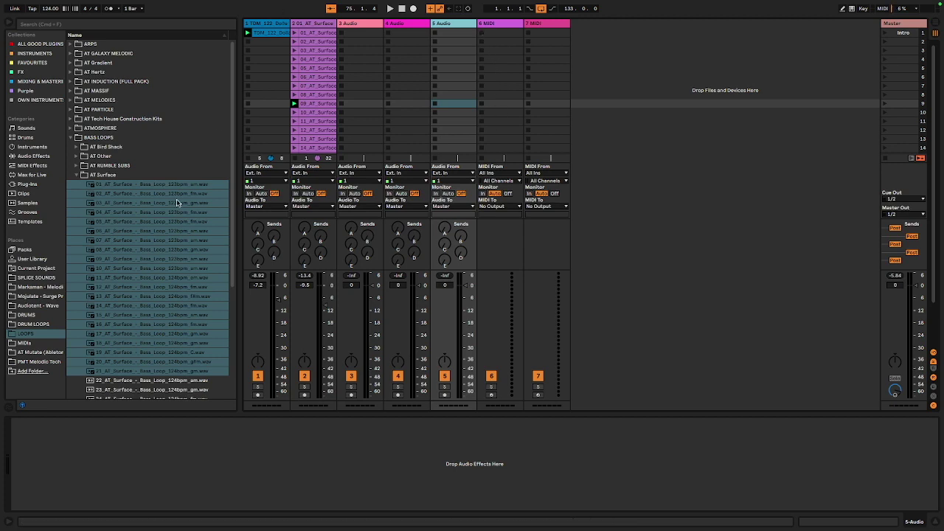
# Load Top Loops 01 to 12 from the AT Hertz folder into track 3, starting at the first slot.
pyautogui.click(77, 175)
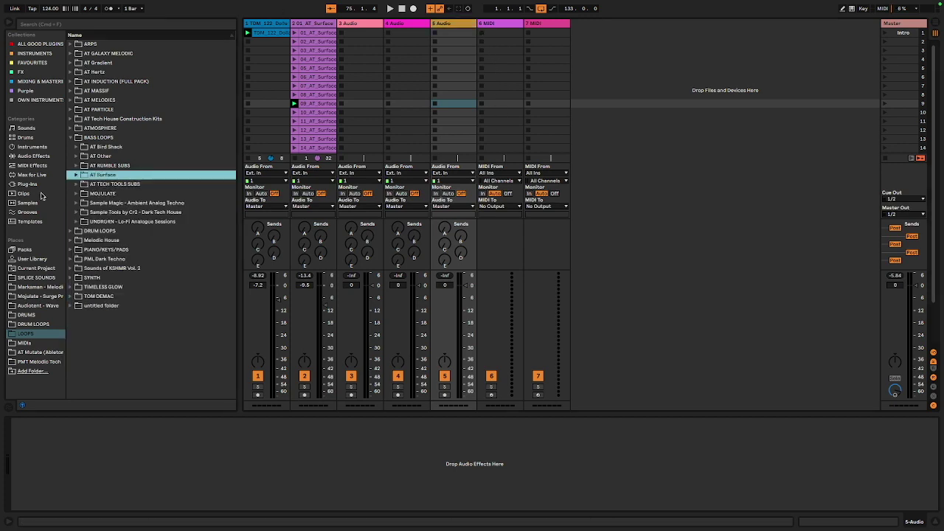
pyautogui.click(84, 73)
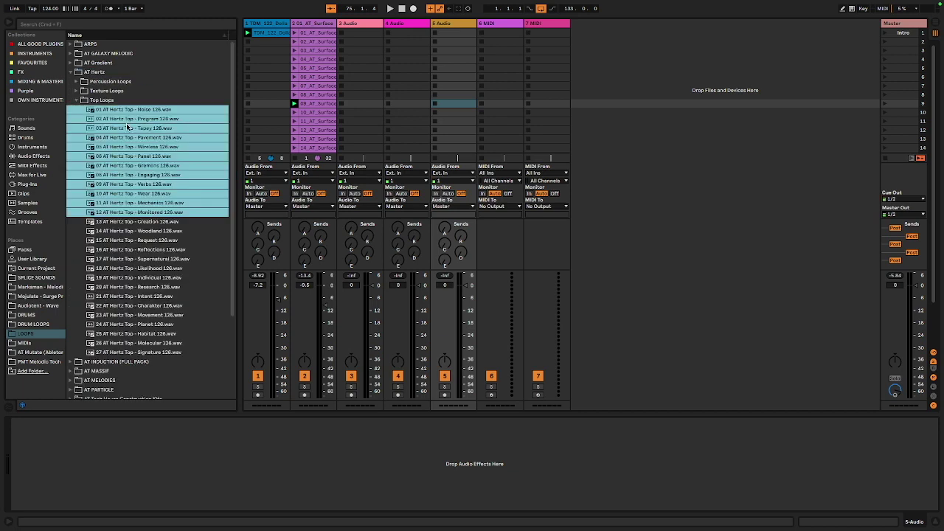
pyautogui.moveTo(129, 125); pyautogui.dragTo(362, 34)
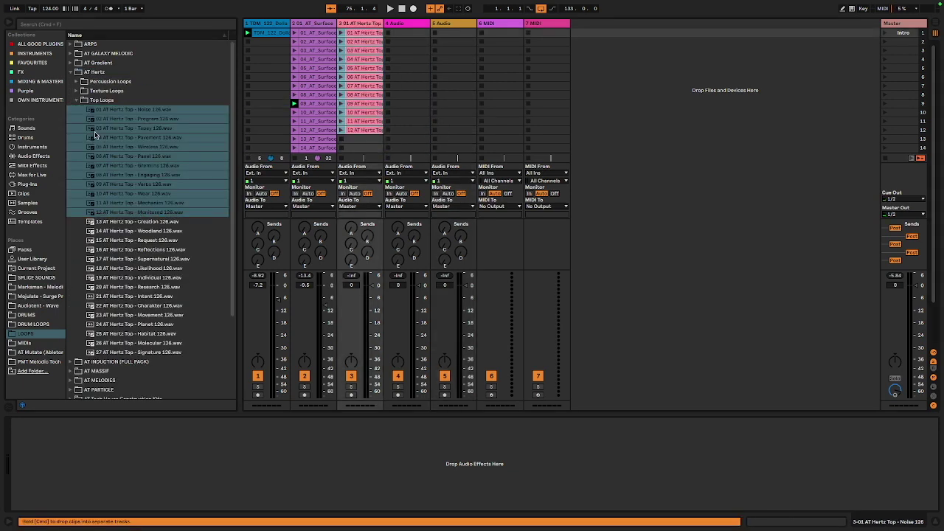
# Load Texture Loops 04 to 14 from the AT Hertz folder into track 4, starting at the first slot.
pyautogui.click(77, 91)
pyautogui.click(135, 127)
pyautogui.keyDown('shift'); pyautogui.click(137, 222); pyautogui.keyUp('shift')
pyautogui.moveTo(155, 131); pyautogui.dragTo(402, 33)
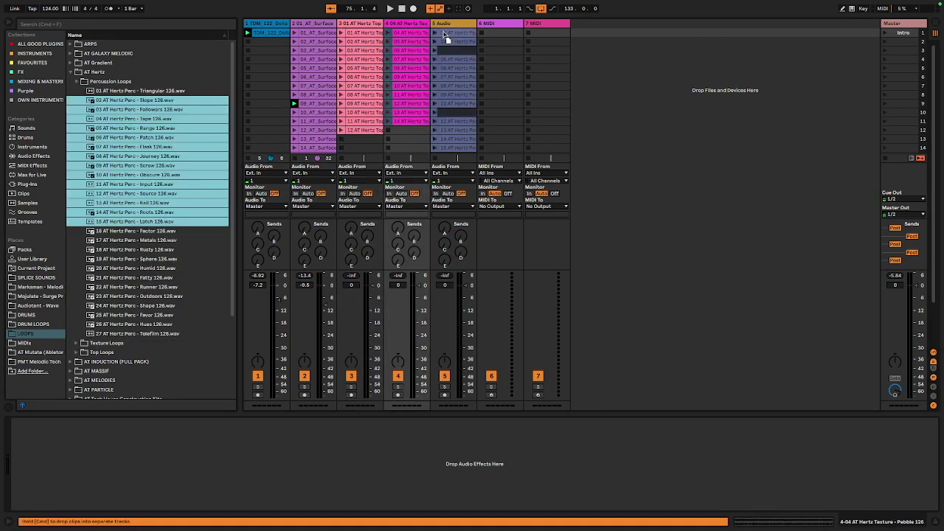
# Load AT Hertz Percussion Loops 02 to 15 into track 5, and insert two more audio tracks after it.
pyautogui.moveTo(451, 33); pyautogui.dragTo(454, 24)
pyautogui.press('super+t')
pyautogui.press('super+t')
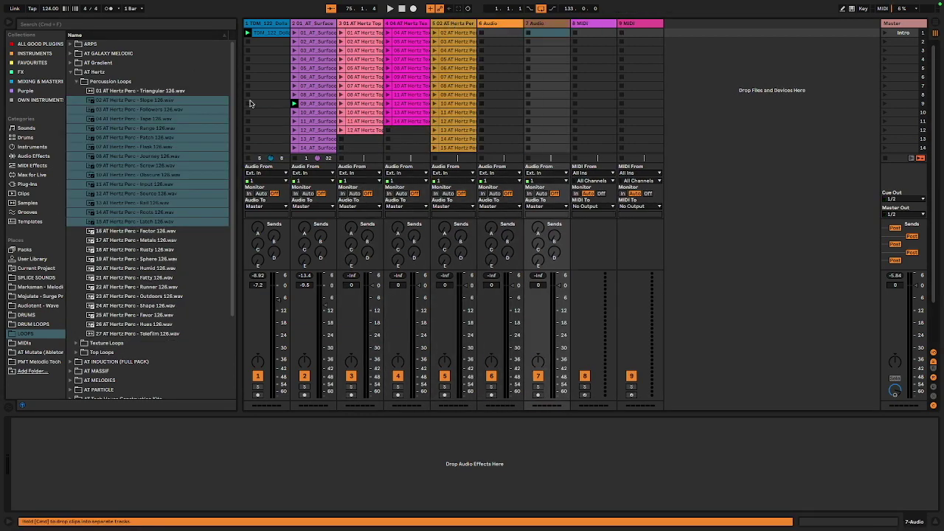
# Browse AT GALAXY MELODIC and the AT Vivid folder in ARPS, previewing AT Vivid loops 01 to 05.
pyautogui.click(73, 55)
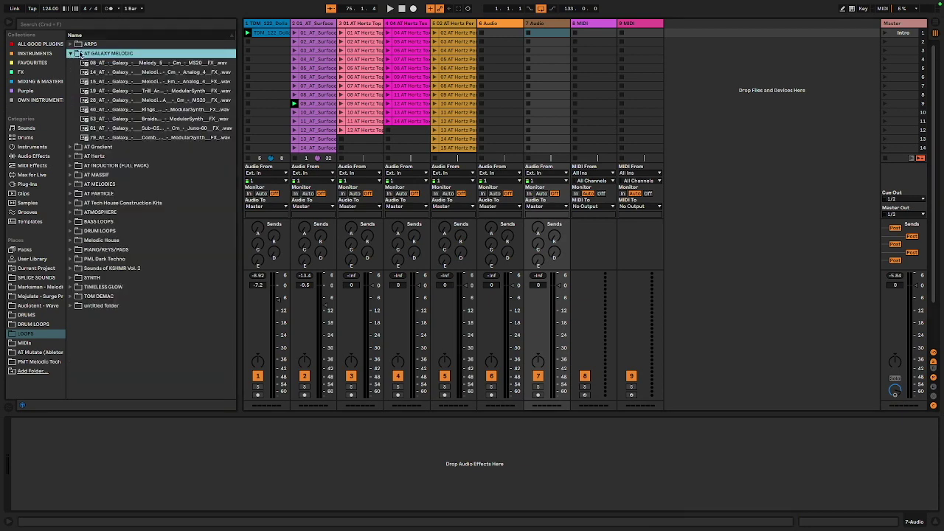
pyautogui.click(73, 46)
pyautogui.click(78, 64)
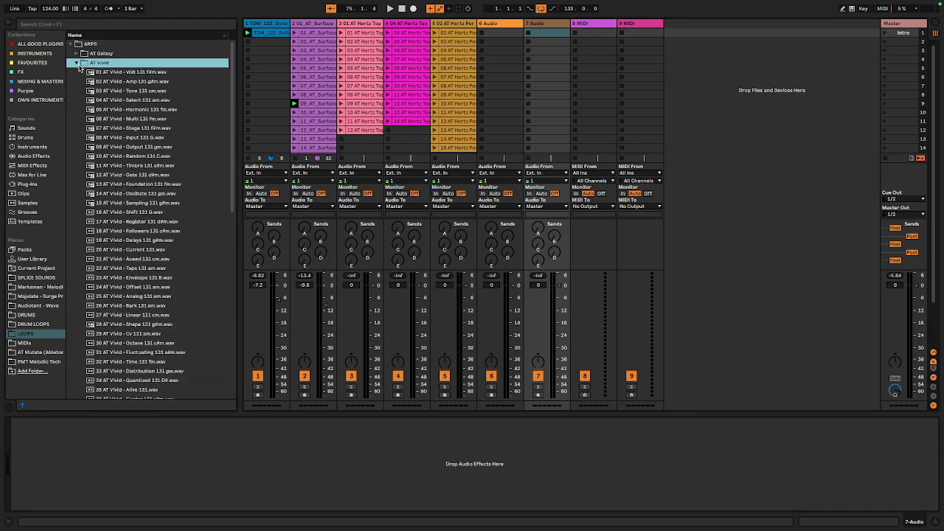
pyautogui.press('Down')
pyautogui.press('Down')
pyautogui.press('Down')
pyautogui.press('Down')
pyautogui.press('Down')
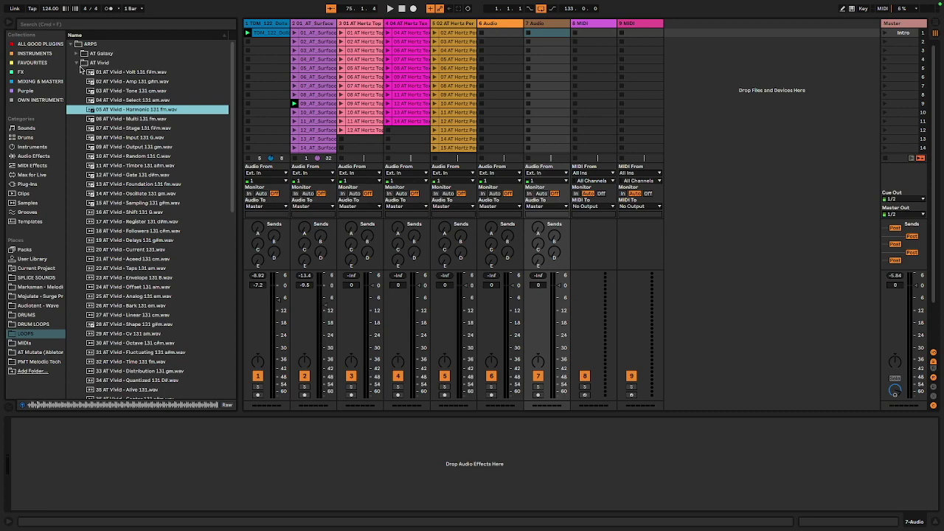
# Load AT Vivid arp loops 01 to 24 into track 6, starting at the first slot.
pyautogui.click(139, 74)
pyautogui.keyDown('shift'); pyautogui.click(157, 286); pyautogui.keyUp('shift')
pyautogui.moveTo(157, 271); pyautogui.dragTo(511, 33)
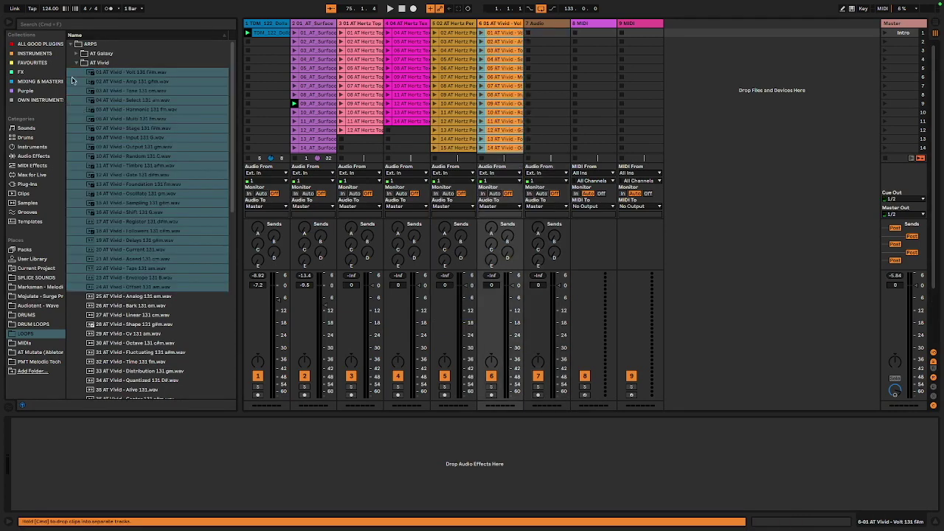
# Load AT Galaxy arp loops 01 to 41 into track 7, starting at the first slot.
pyautogui.click(76, 54)
pyautogui.click(137, 67)
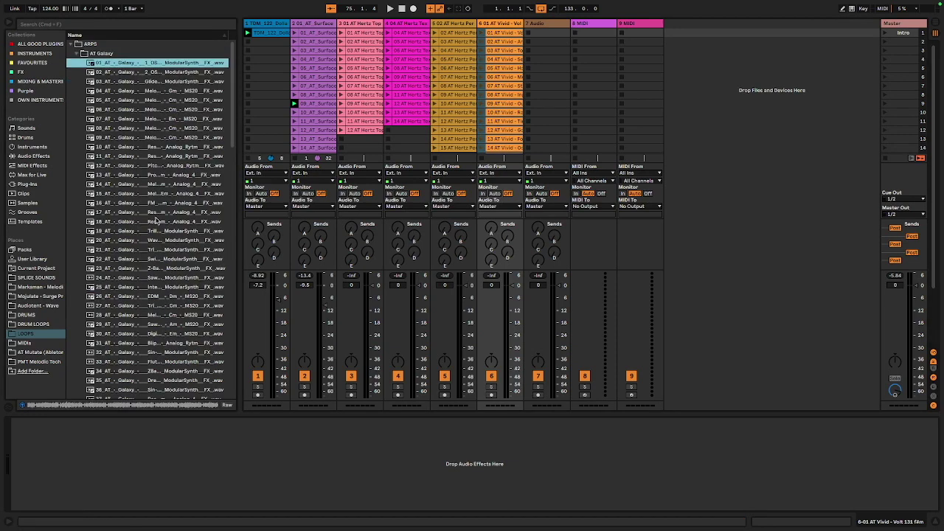
pyautogui.scroll(-5, 142, 271)
pyautogui.keyDown('shift'); pyautogui.click(147, 295); pyautogui.keyUp('shift')
pyautogui.keyDown('shift'); pyautogui.click(158, 357); pyautogui.keyUp('shift')
pyautogui.moveTo(158, 357); pyautogui.dragTo(551, 34)
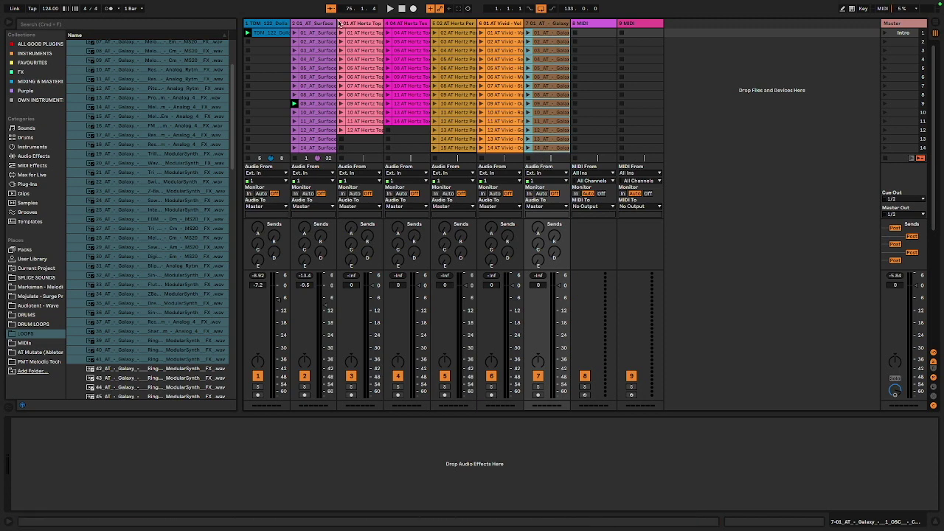
# Widen the columns of audio tracks 2 to 5 so their clip names are readable.
pyautogui.moveTo(336, 23); pyautogui.dragTo(532, 23)
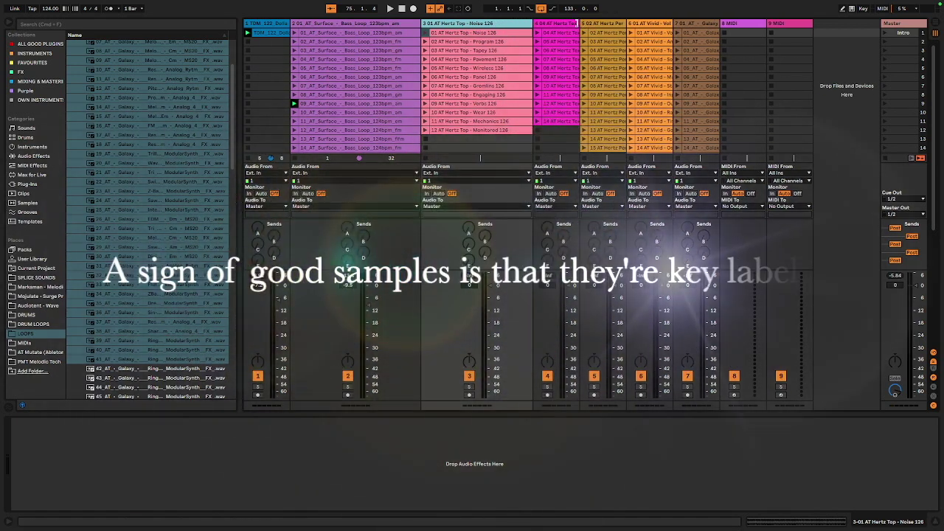
pyautogui.moveTo(579, 22); pyautogui.dragTo(645, 23)
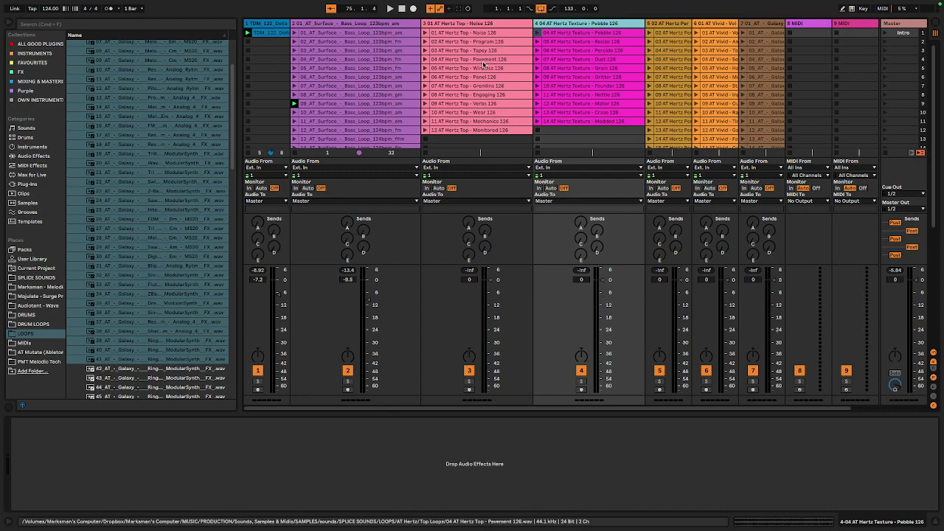
pyautogui.moveTo(692, 24); pyautogui.dragTo(659, 28)
pyautogui.hscroll(2, 754, 27)
pyautogui.hscroll(-2, 561, 45)
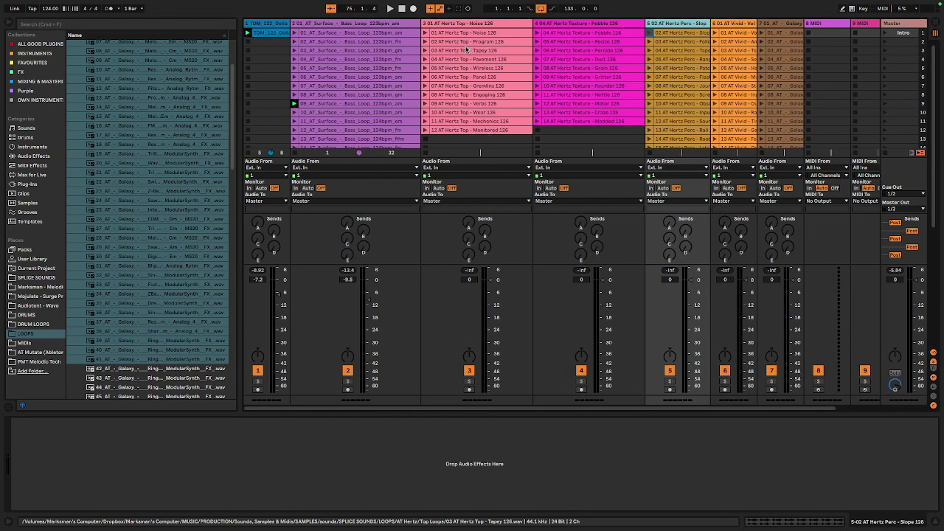
# Rename the first three tracks KICK, BASS and TOPS.
pyautogui.click(280, 26)
pyautogui.hotkey('ctrl', 'r')
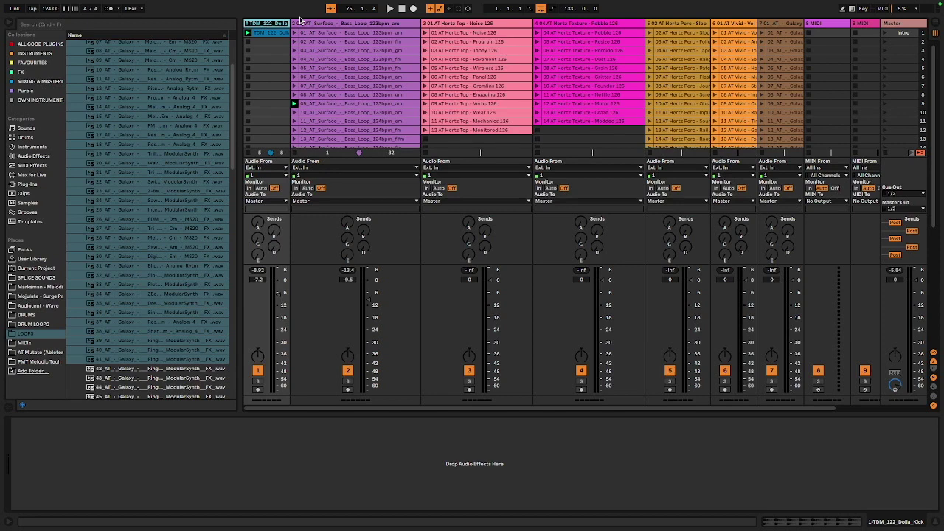
pyautogui.write('KICK')
pyautogui.press('Tab')
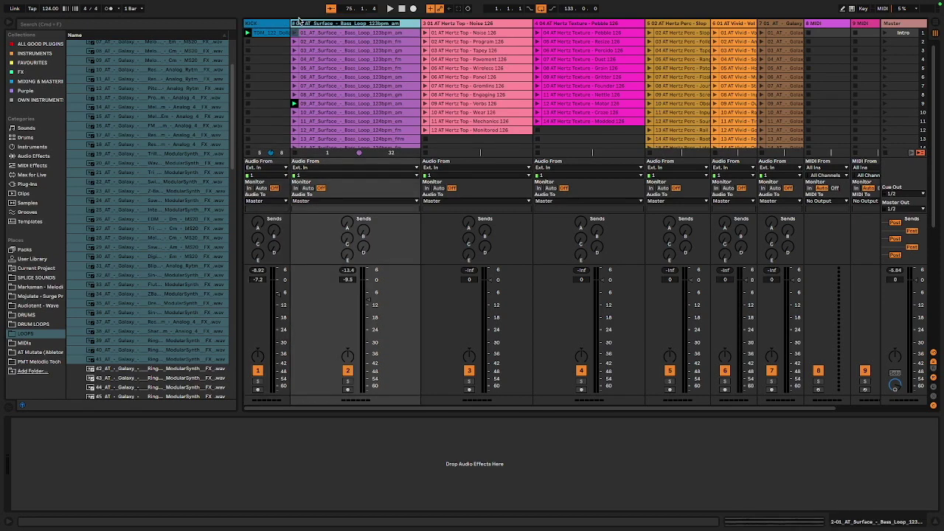
pyautogui.write('BASS')
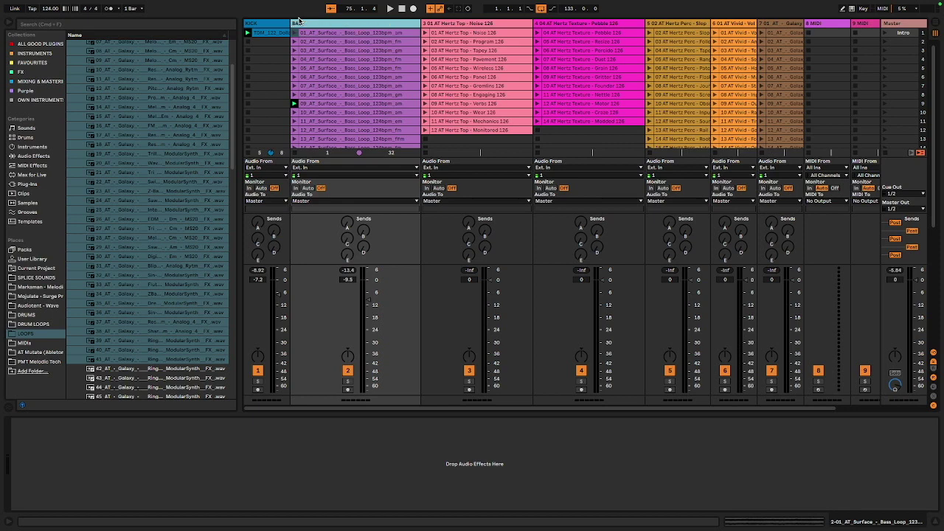
pyautogui.press('Tab')
pyautogui.write('TOPS')
# Rename tracks 4 to 7 as TEXTURES, PERCS, LEADS and ARPS.
pyautogui.press('Tab')
pyautogui.write('TEXTURES')
pyautogui.press('Tab')
pyautogui.write('PE')
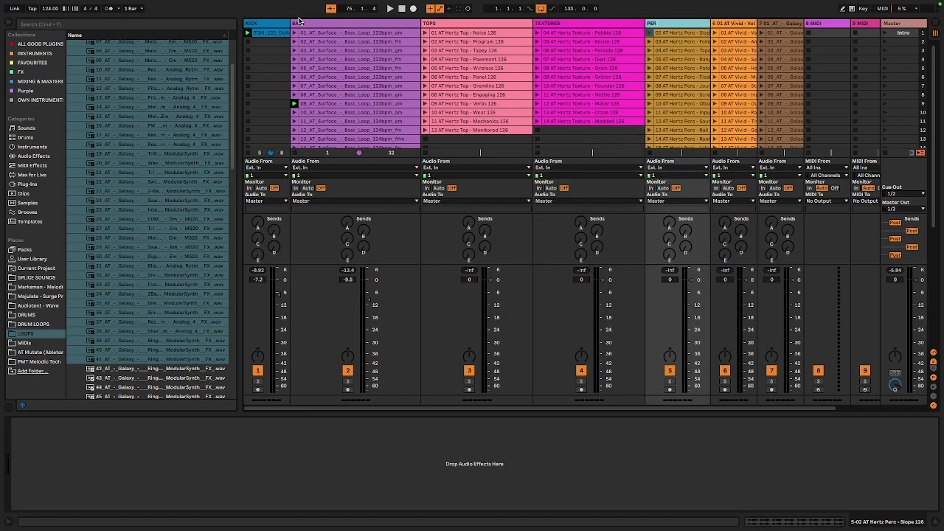
pyautogui.press('Tab')
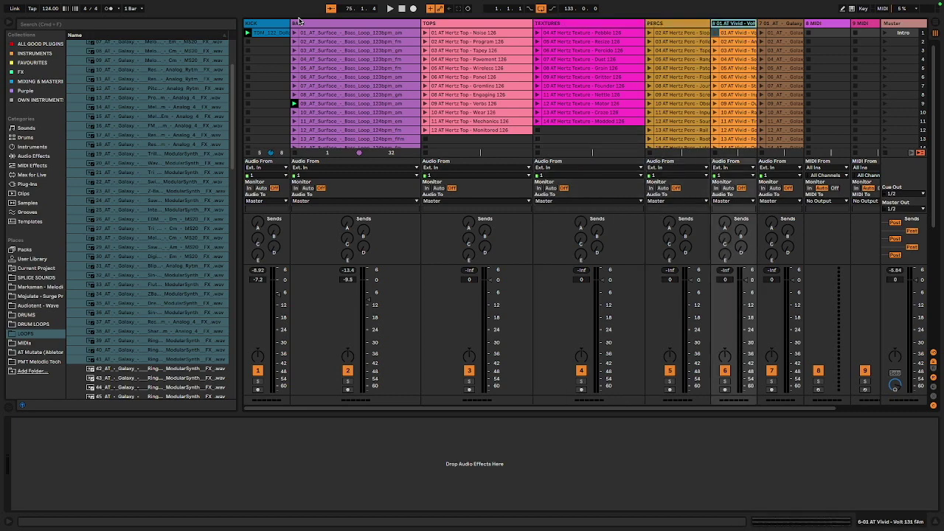
pyautogui.press('BackSpace')
pyautogui.write('LEADS')
pyautogui.press('Tab')
pyautogui.write('ARPS')
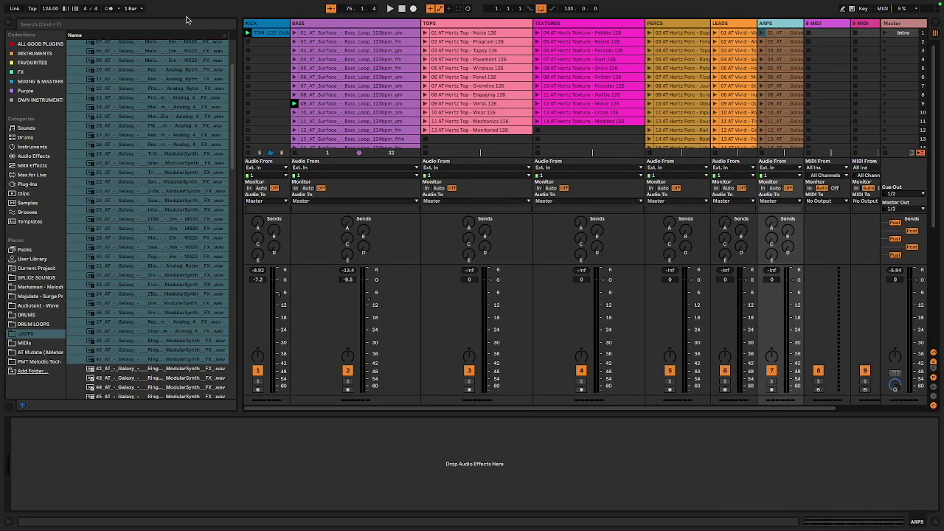
# Colour the KICK track green and assign the track colour to its clips.
pyautogui.click(280, 26)
pyautogui.rightClick(279, 25)
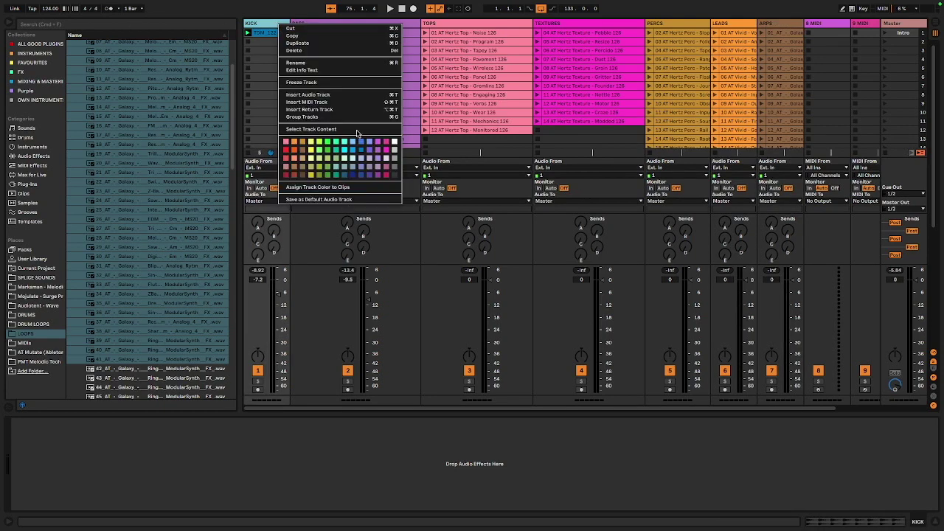
pyautogui.click(319, 153)
pyautogui.rightClick(277, 27)
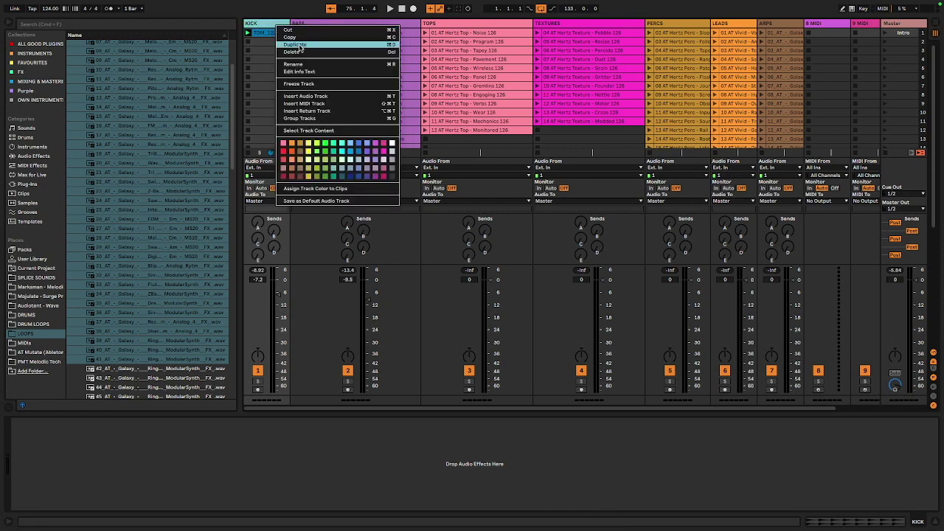
pyautogui.click(335, 191)
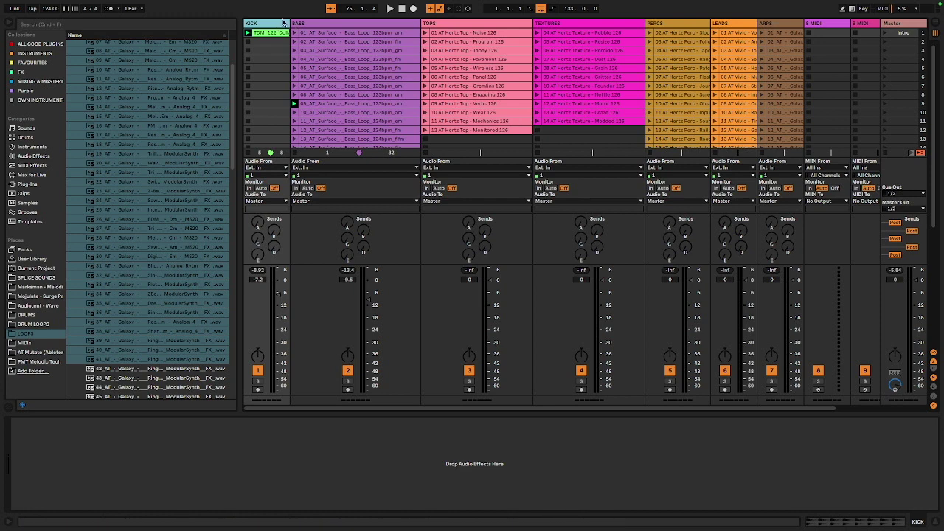
# Group the KICK, TOPS and PERCS tracks and name the group DRUMS.
pyautogui.click(455, 25)
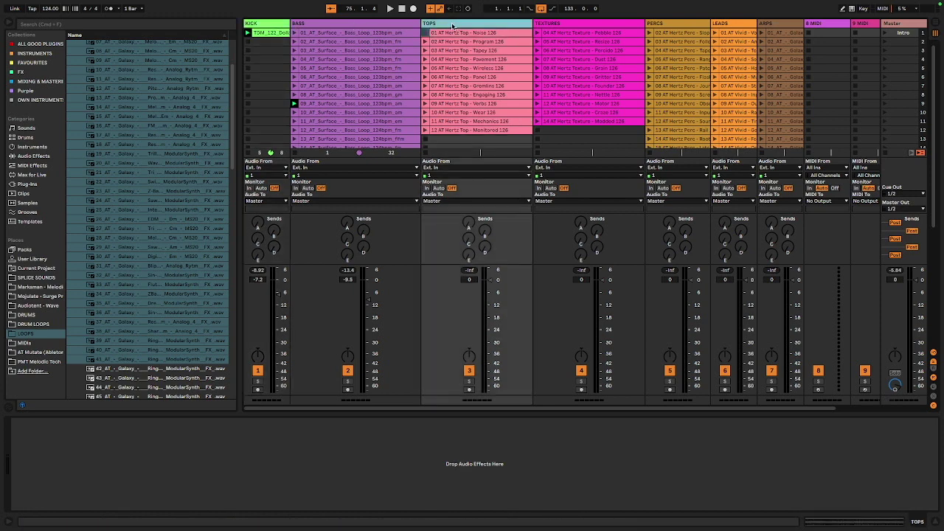
pyautogui.click(266, 24)
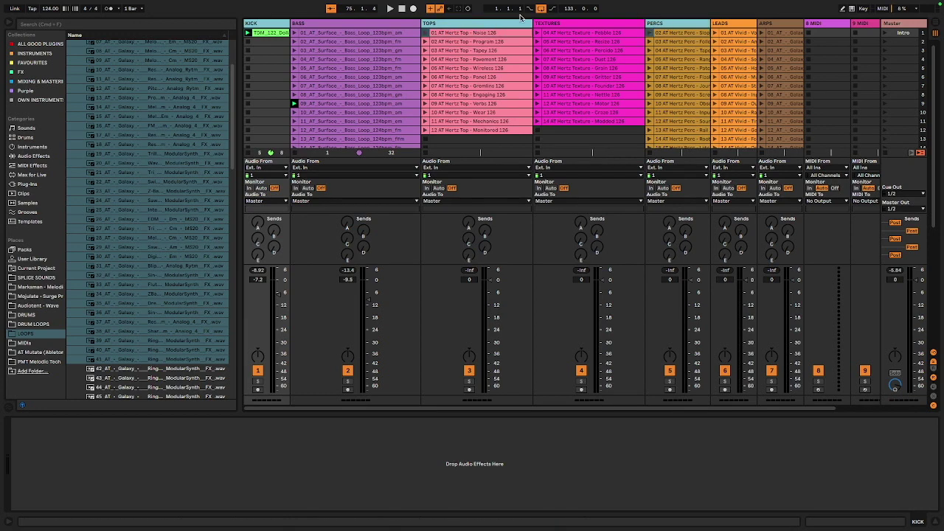
pyautogui.hotkey('ctrl', 'g')
pyautogui.click(258, 26)
pyautogui.hotkey('ctrl', 'r')
pyautogui.write('DRUMS')
pyautogui.press('Return')
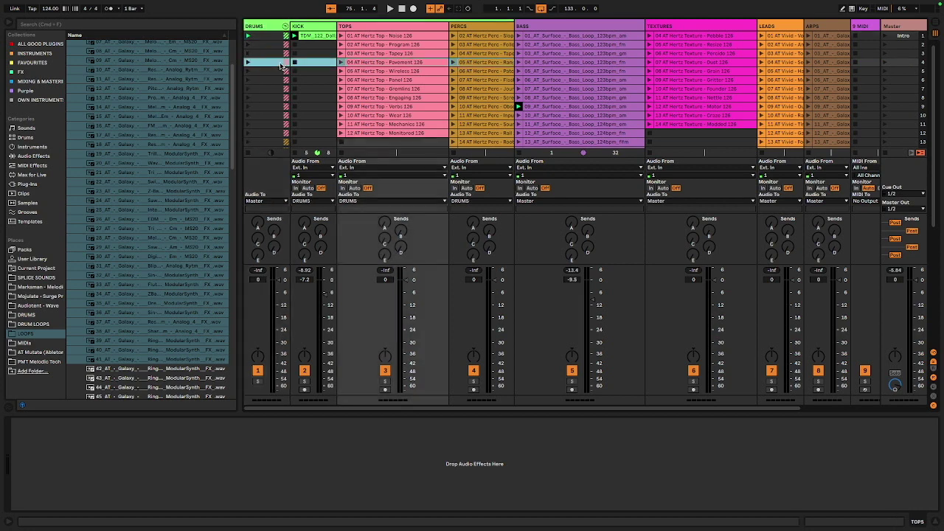
# Colour the DRUMS group red and assign that colour to its grouped tracks and clips.
pyautogui.rightClick(266, 26)
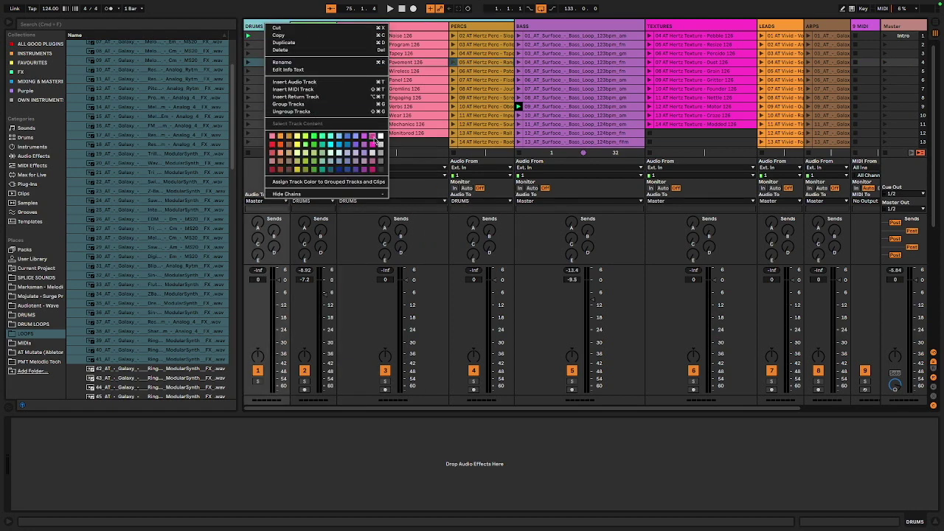
pyautogui.click(273, 145)
pyautogui.rightClick(275, 27)
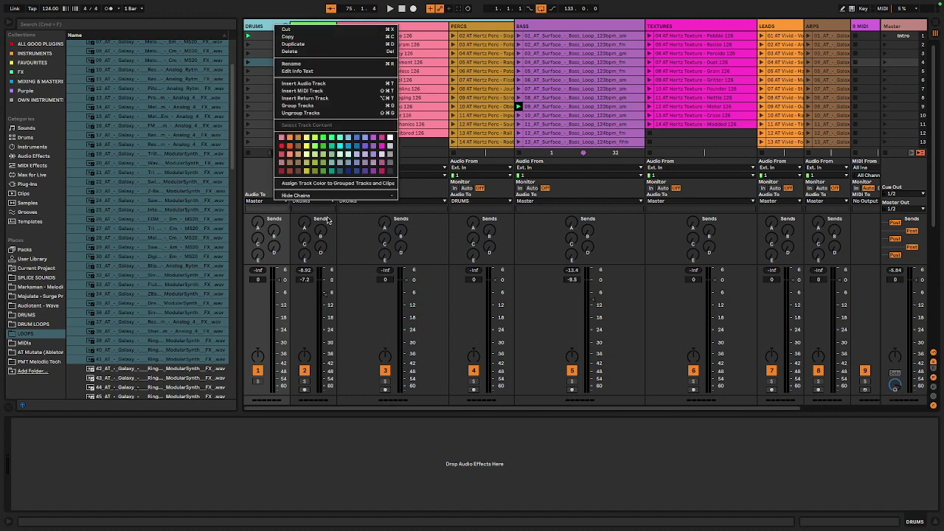
pyautogui.click(320, 183)
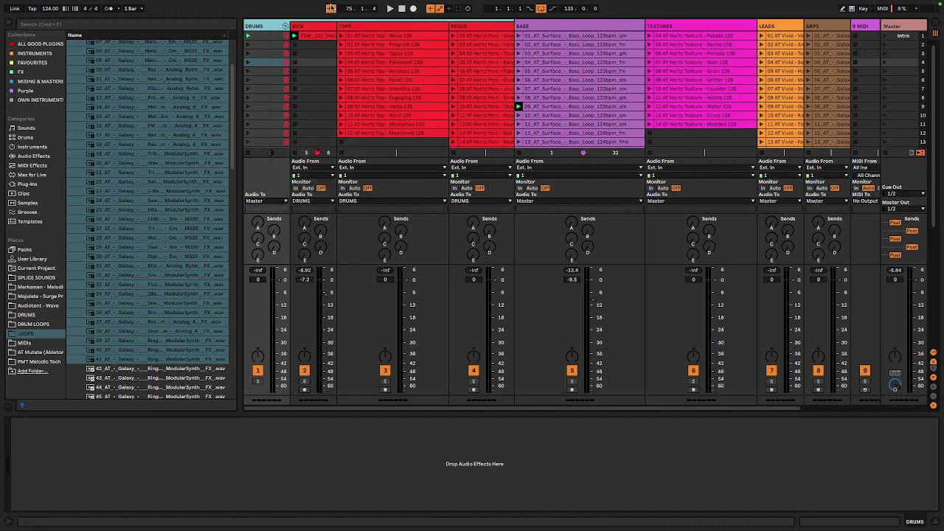
# Move the TEXTURES track into the DRUMS group between TOPS and PERCS, and apply the group colour to it.
pyautogui.hscroll(3, 521, 41)
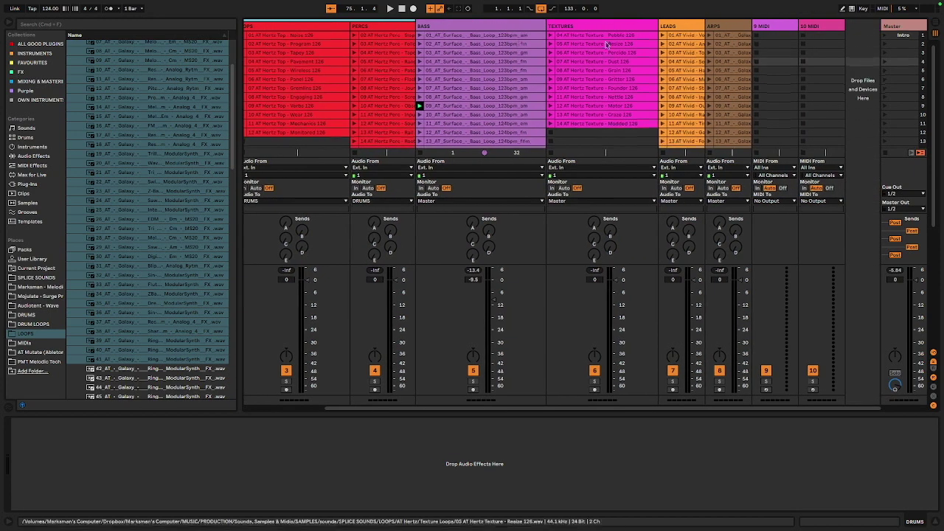
pyautogui.hscroll(-2, 609, 34)
pyautogui.click(634, 28)
pyautogui.moveTo(635, 28); pyautogui.dragTo(411, 31)
pyautogui.rightClick(270, 28)
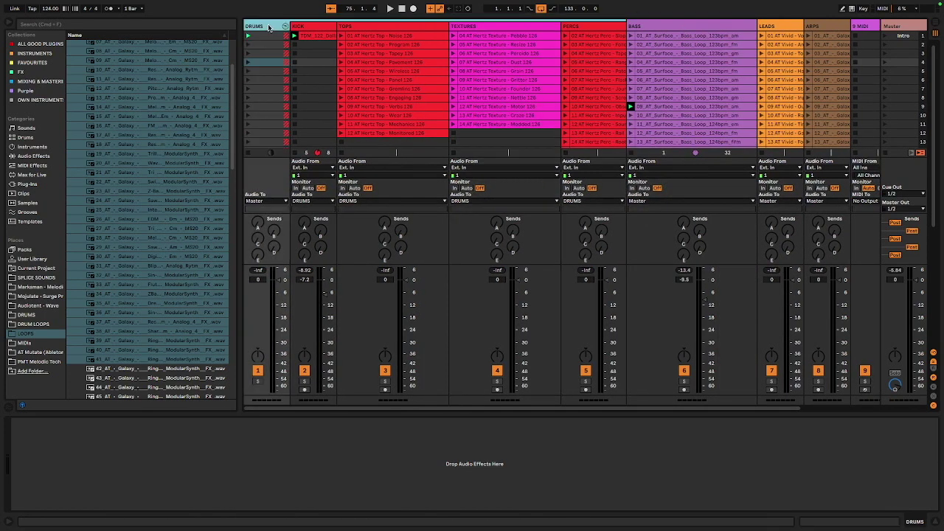
pyautogui.click(303, 184)
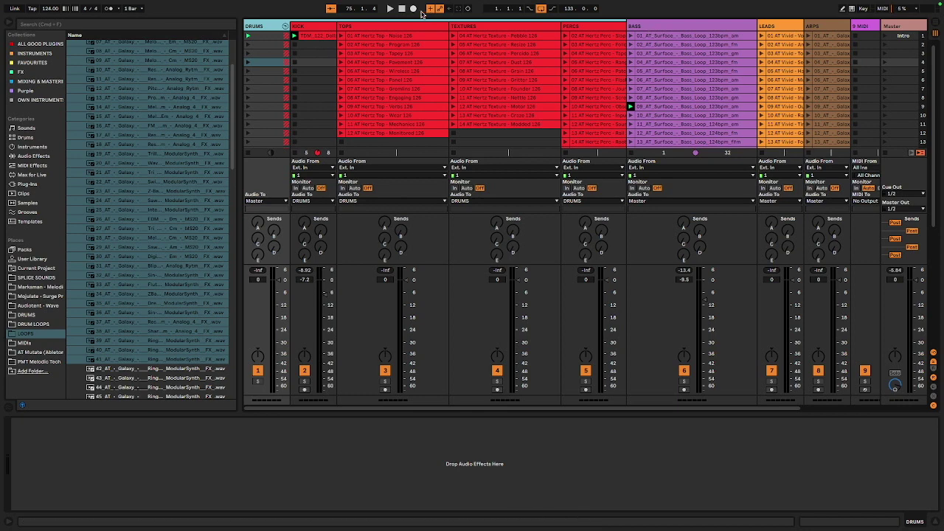
# Lower the volume of the TOPS, TEXTURES and PERCS tracks together to -9.5 dB.
pyautogui.click(400, 26)
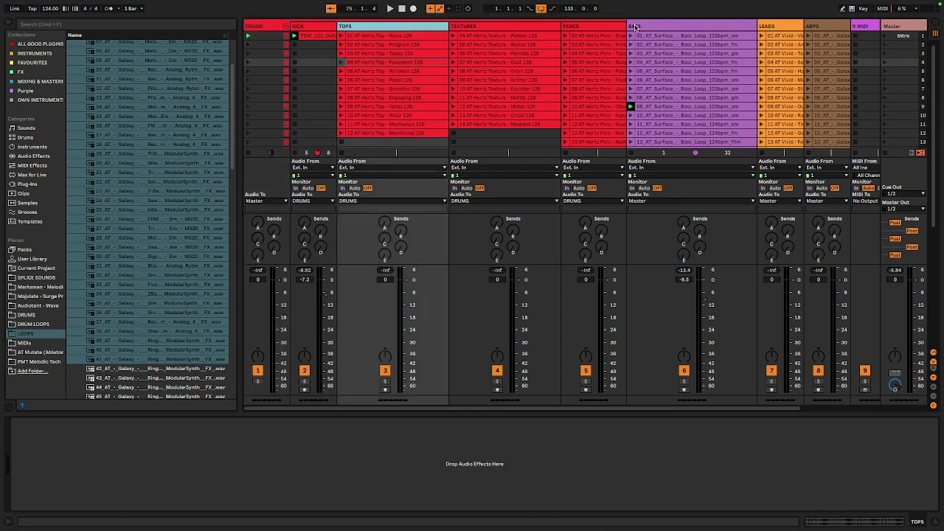
pyautogui.keyDown('shift'); pyautogui.click(601, 29); pyautogui.keyUp('shift')
pyautogui.moveTo(607, 280); pyautogui.dragTo(607, 299)
# Lower the volume of the LEADS and ARPS tracks together to -9.8 dB.
pyautogui.hscroll(3, 592, 134)
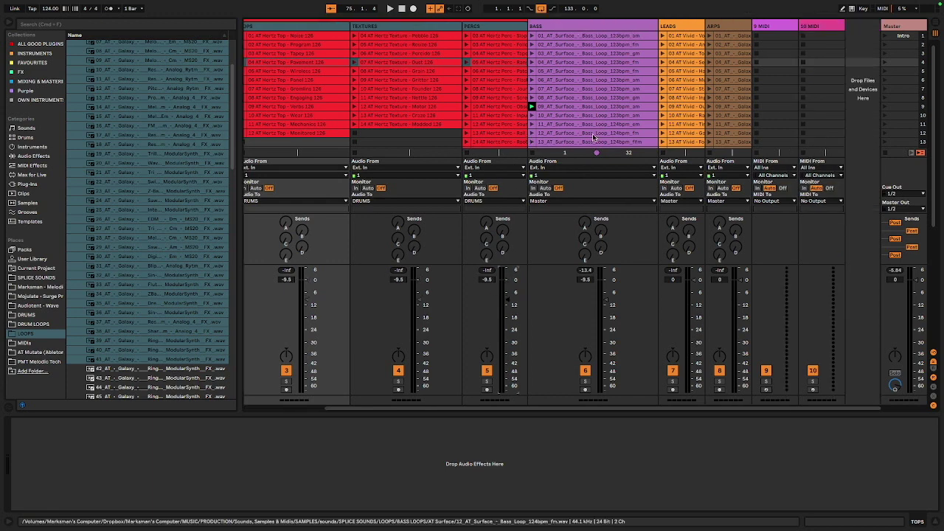
pyautogui.click(677, 27)
pyautogui.keyDown('shift'); pyautogui.click(728, 29); pyautogui.keyUp('shift')
pyautogui.moveTo(740, 279); pyautogui.dragTo(740, 300)
pyautogui.hscroll(-3, 533, 159)
pyautogui.click(311, 29)
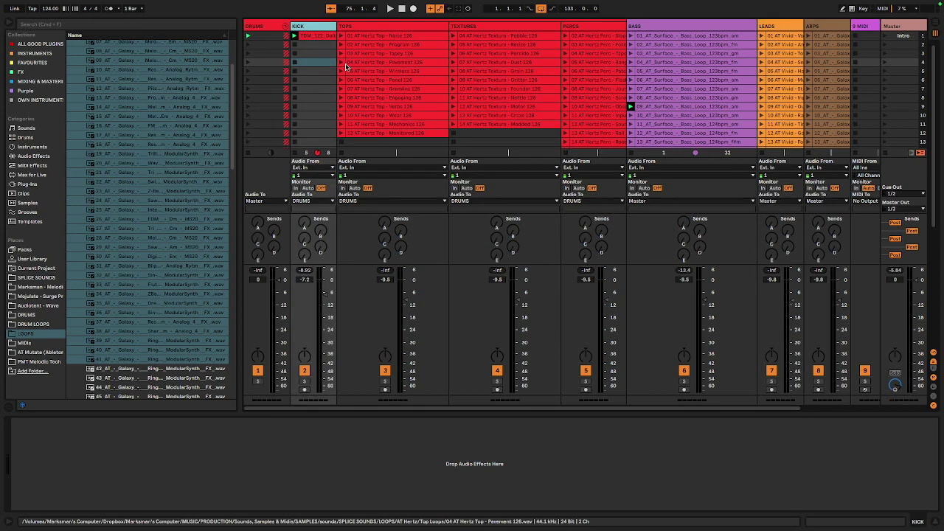
pyautogui.click(365, 34)
pyautogui.click(368, 27)
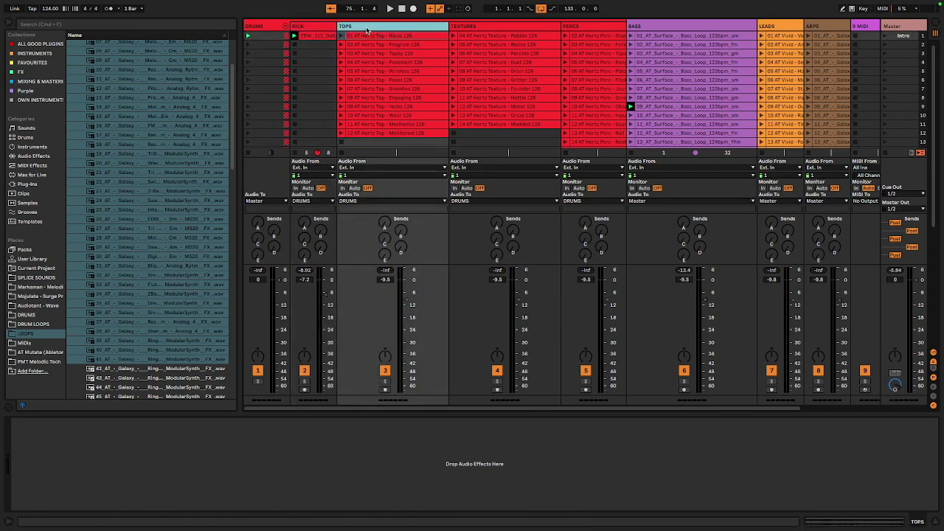
pyautogui.click(329, 28)
# Collapse the AT Galaxy folder and add the Amp effect from Drive & Color to the TOPS track.
pyautogui.scroll(4, 82, 75)
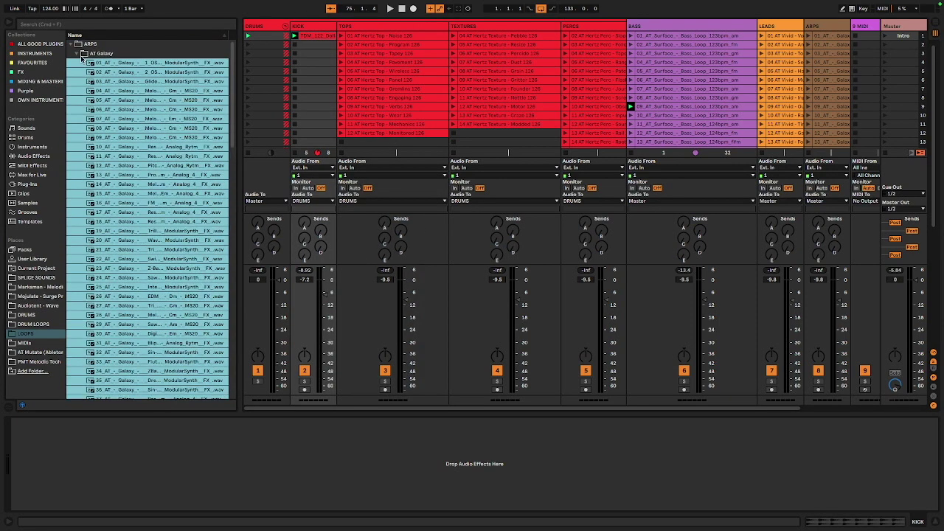
pyautogui.click(78, 55)
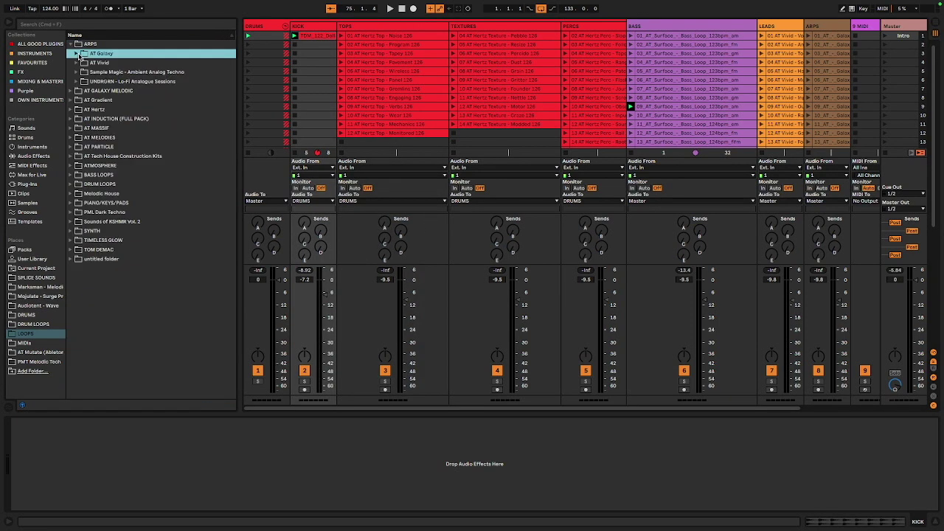
pyautogui.click(34, 155)
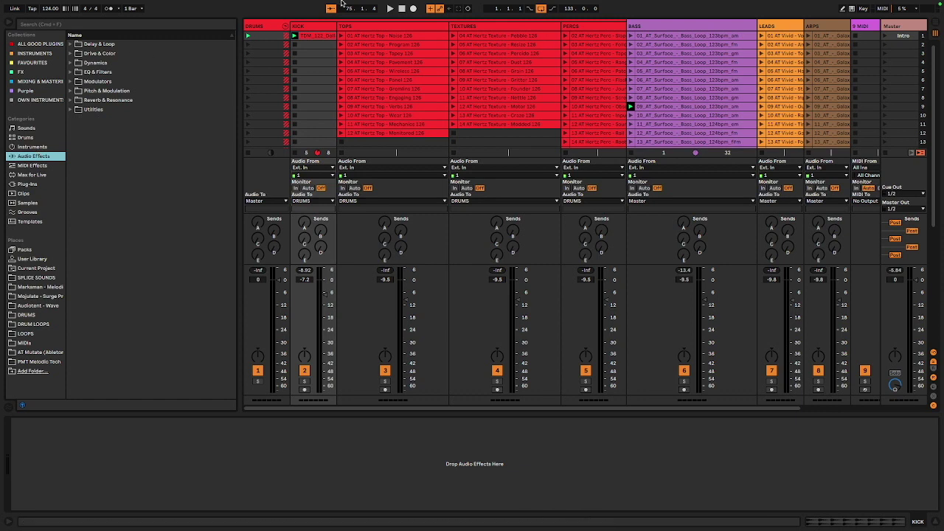
pyautogui.click(76, 54)
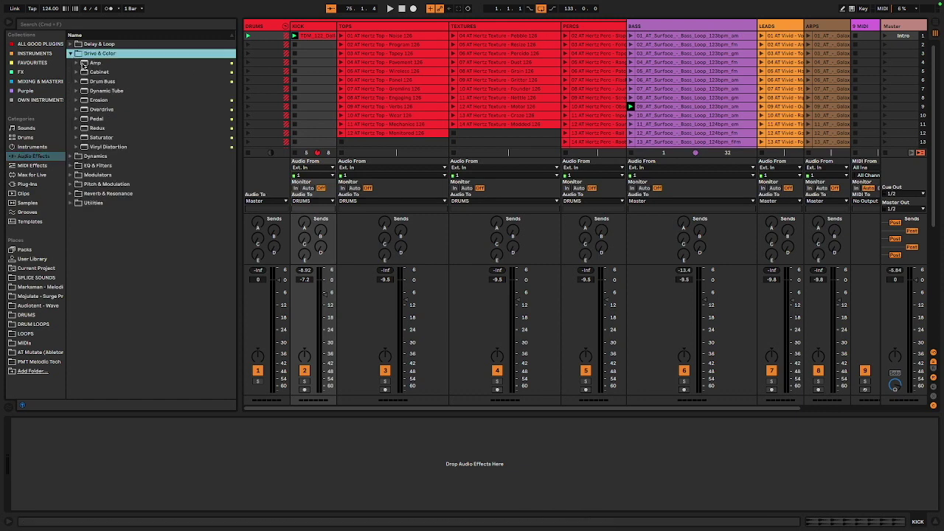
pyautogui.click(96, 63)
pyautogui.click(381, 34)
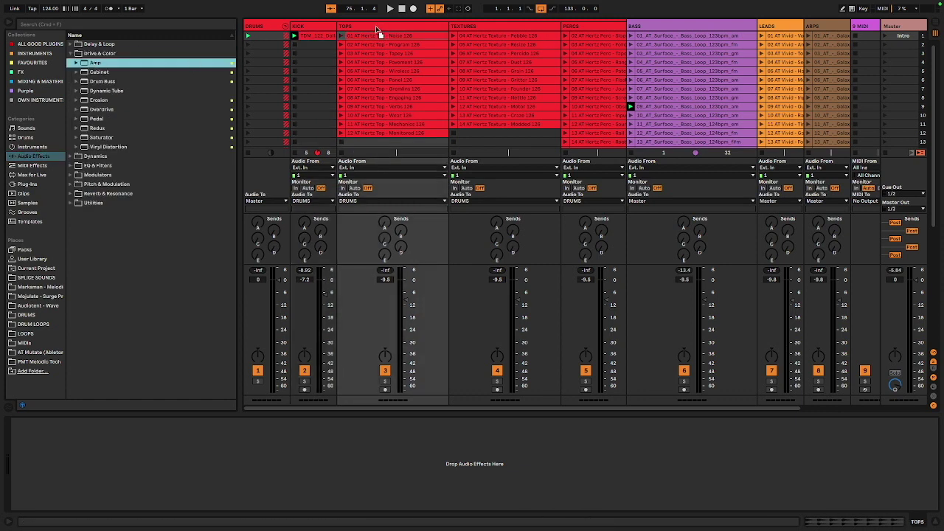
pyautogui.press('Return')
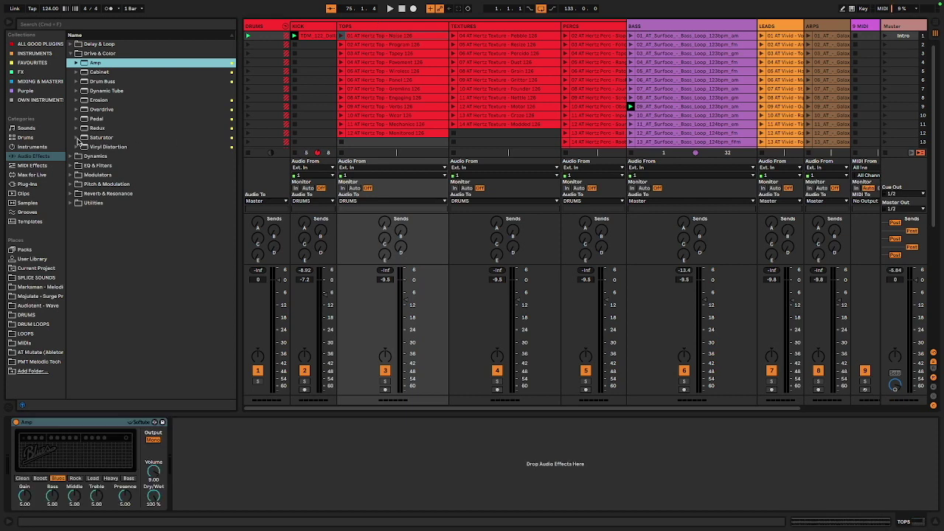
# Add a Reverb from the Reverb & Resonance effects after Amp on the TOPS track.
pyautogui.click(71, 175)
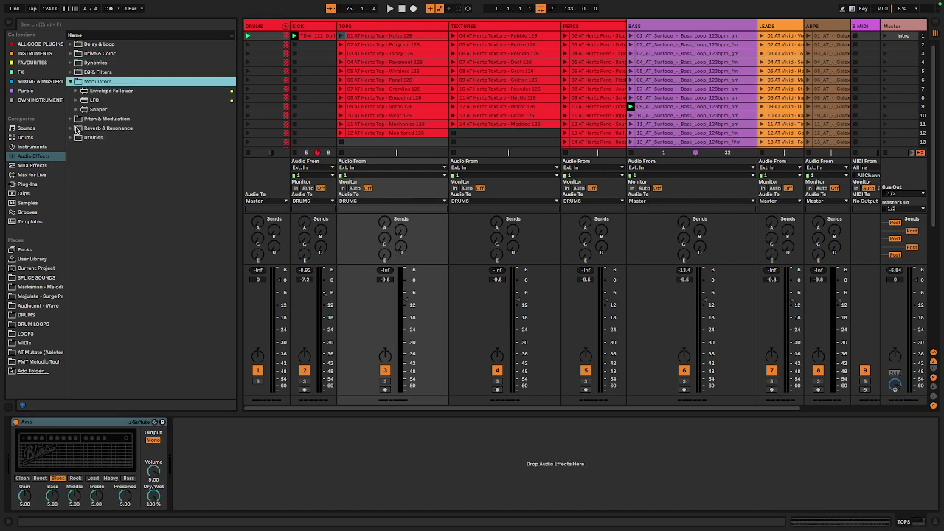
pyautogui.click(71, 129)
pyautogui.moveTo(96, 158); pyautogui.dragTo(317, 443)
# Insert an EQ Eight from EQ & Filters ahead of Amp on the TOPS track and check its expanded display.
pyautogui.click(73, 45)
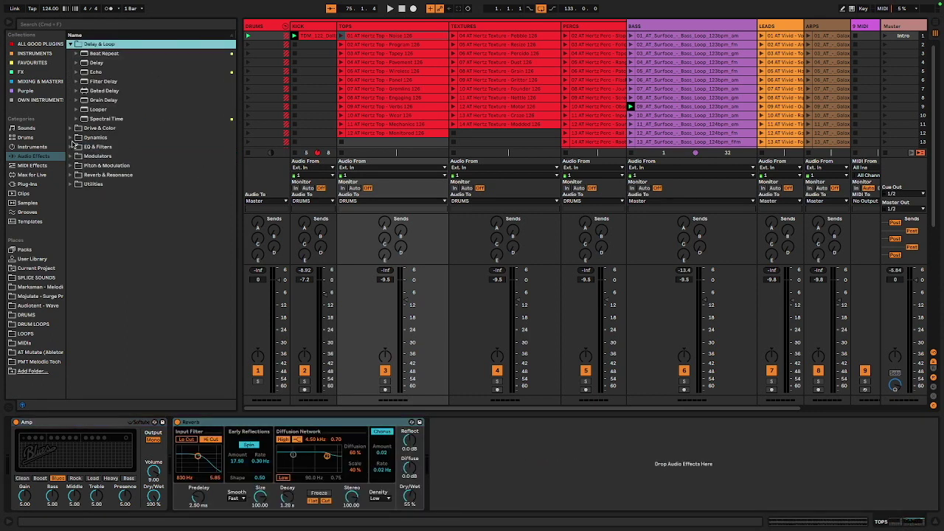
pyautogui.click(73, 146)
pyautogui.click(103, 102)
pyautogui.moveTo(103, 102); pyautogui.dragTo(71, 452)
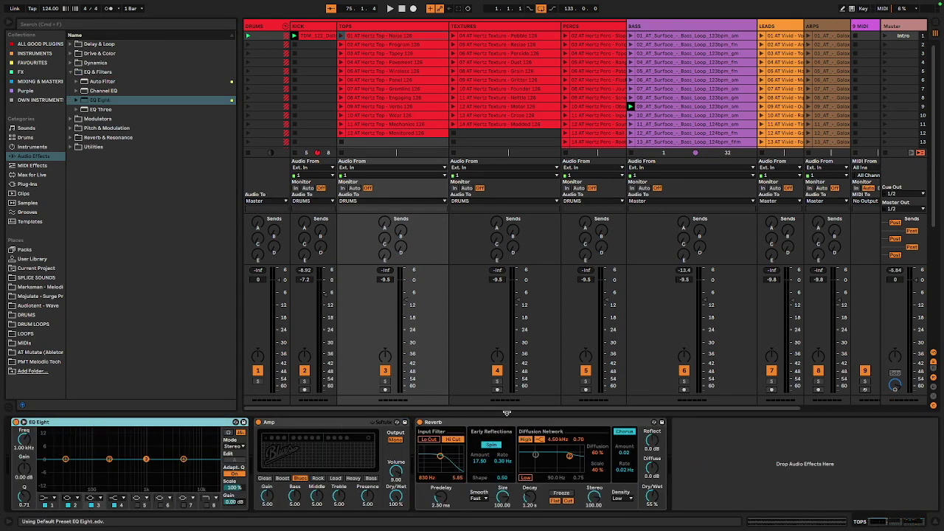
pyautogui.click(25, 426)
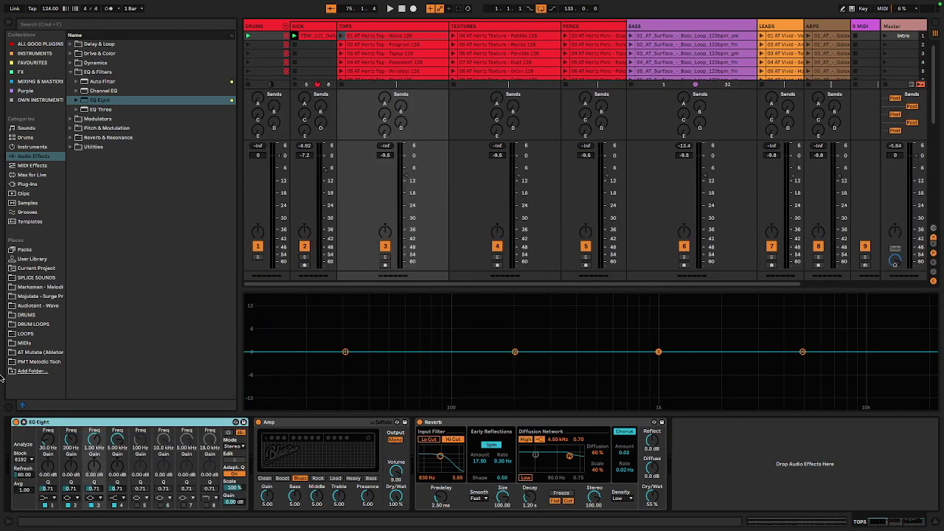
pyautogui.click(24, 424)
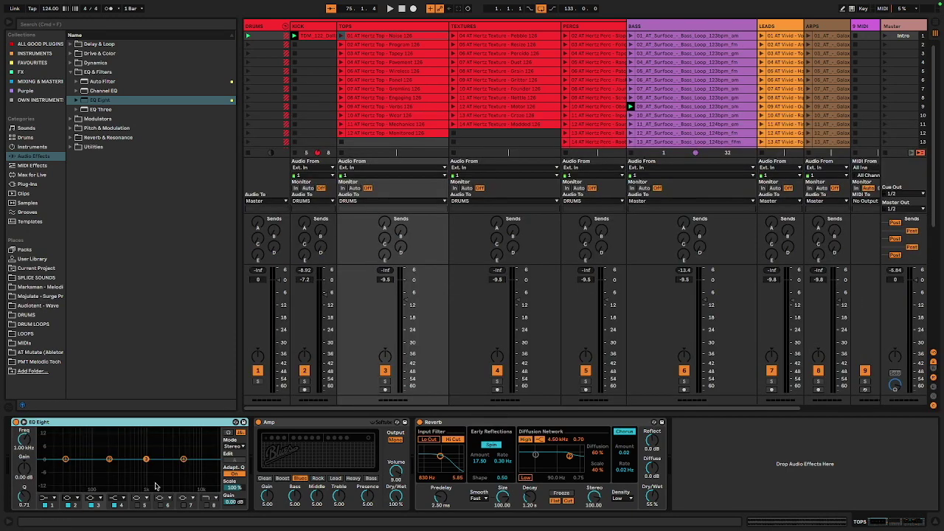
# Create a MIDI track after BASS, load the Wavetable instrument on it and check its expanded view.
pyautogui.click(666, 28)
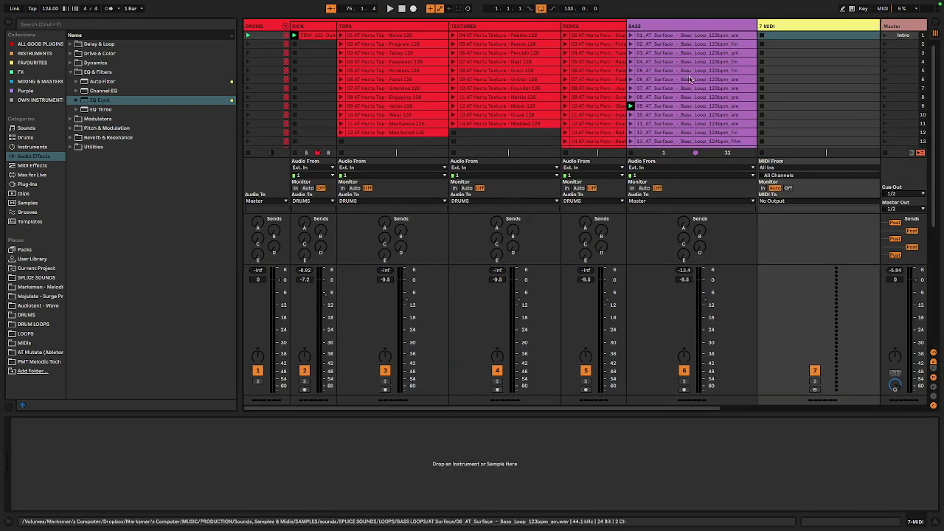
pyautogui.click(32, 146)
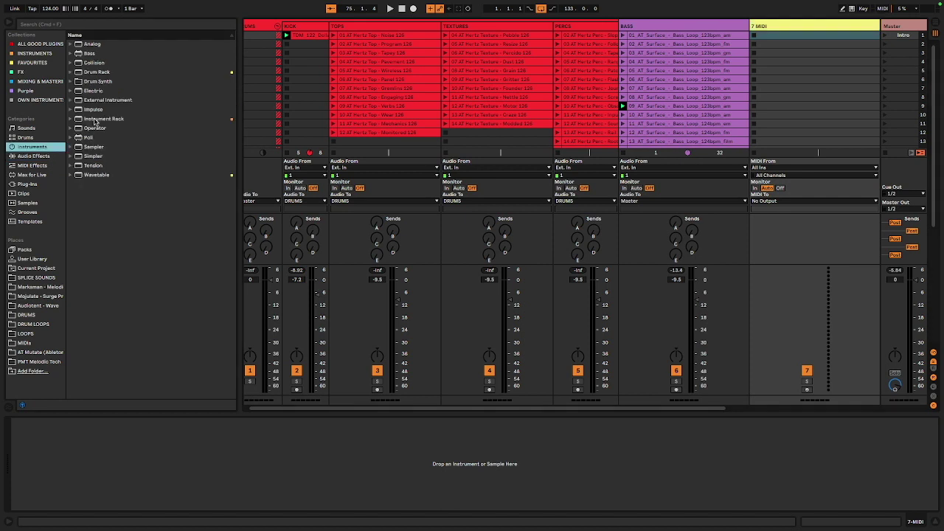
pyautogui.click(96, 177)
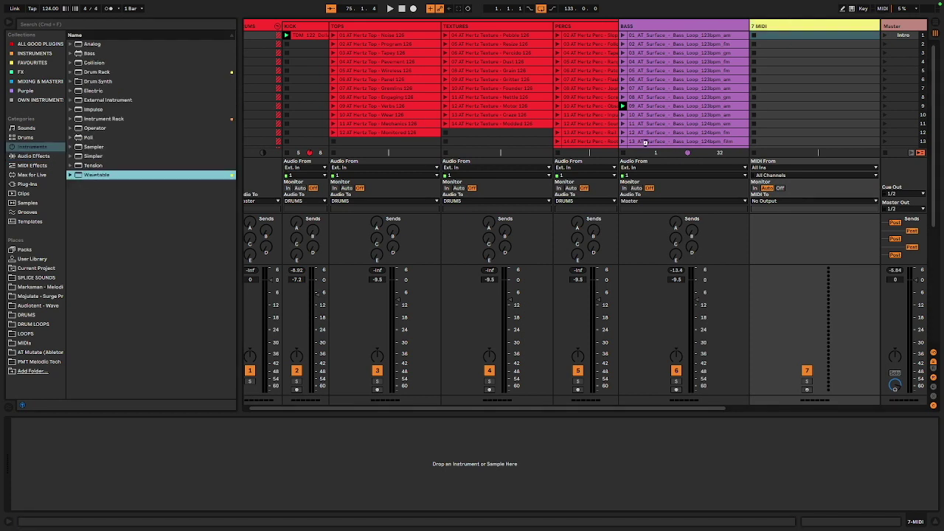
pyautogui.press('Return')
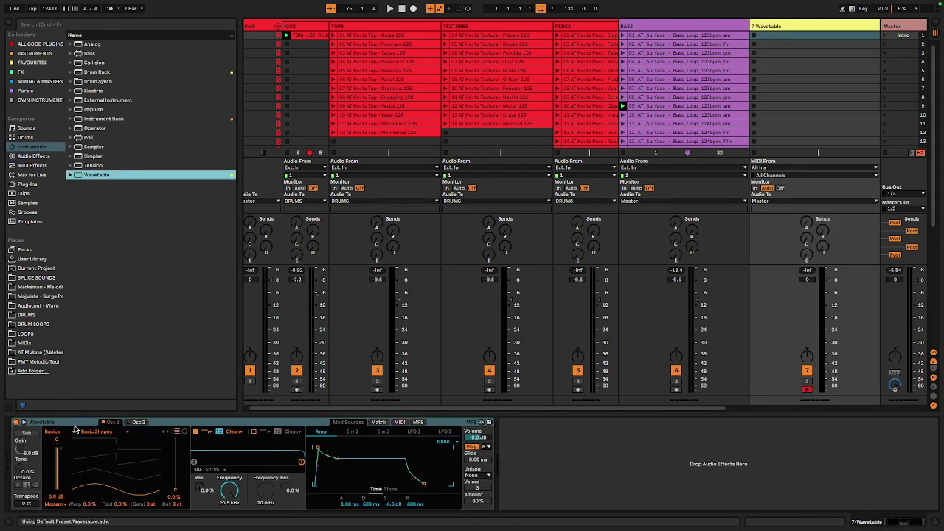
pyautogui.click(23, 425)
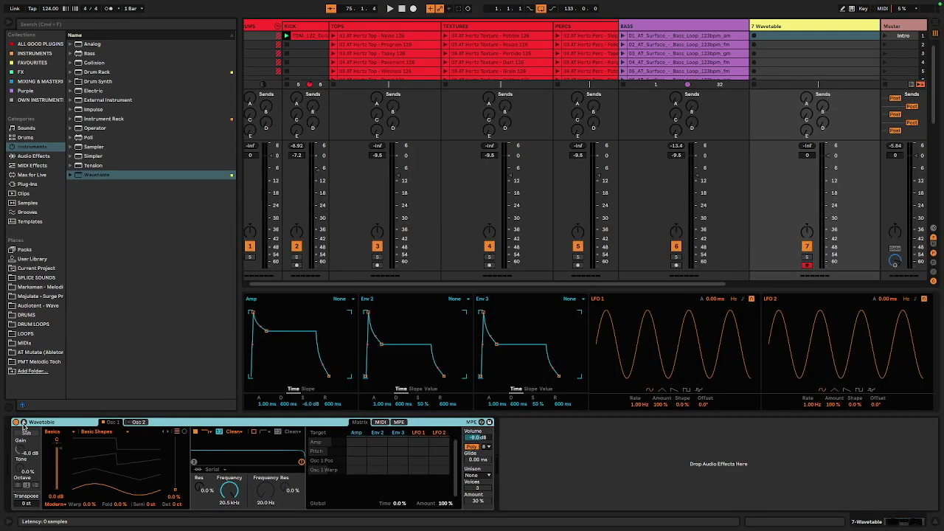
pyautogui.click(22, 425)
# Add a Compressor from the Dynamics audio effects to the DRUMS group track.
pyautogui.click(264, 25)
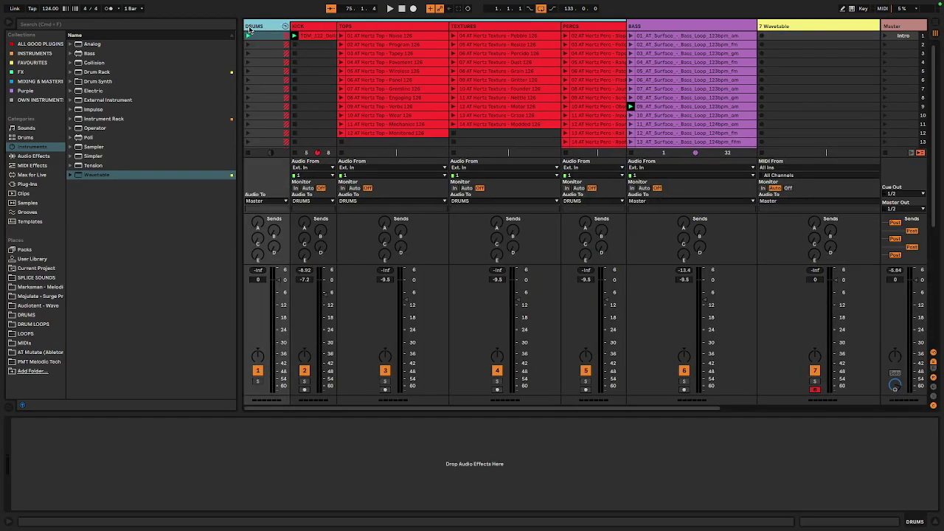
pyautogui.click(30, 62)
pyautogui.click(41, 186)
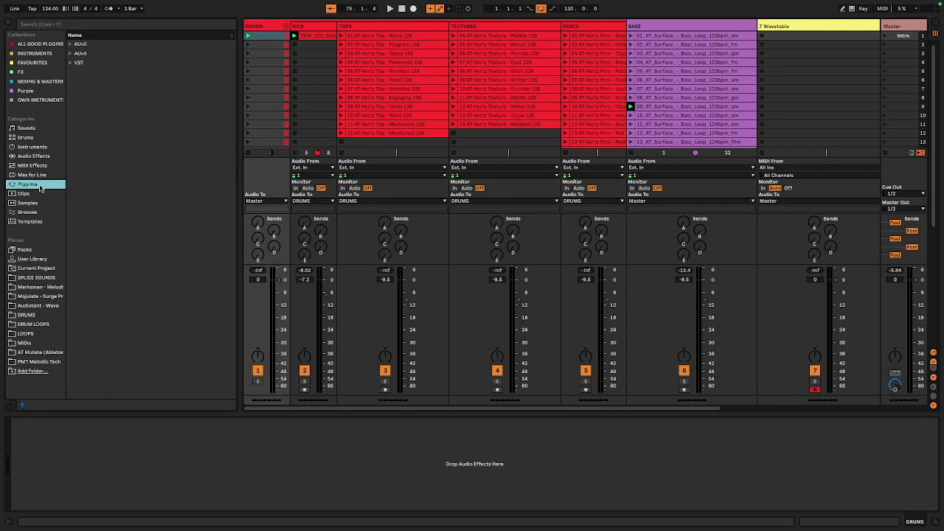
pyautogui.click(42, 159)
pyautogui.click(73, 63)
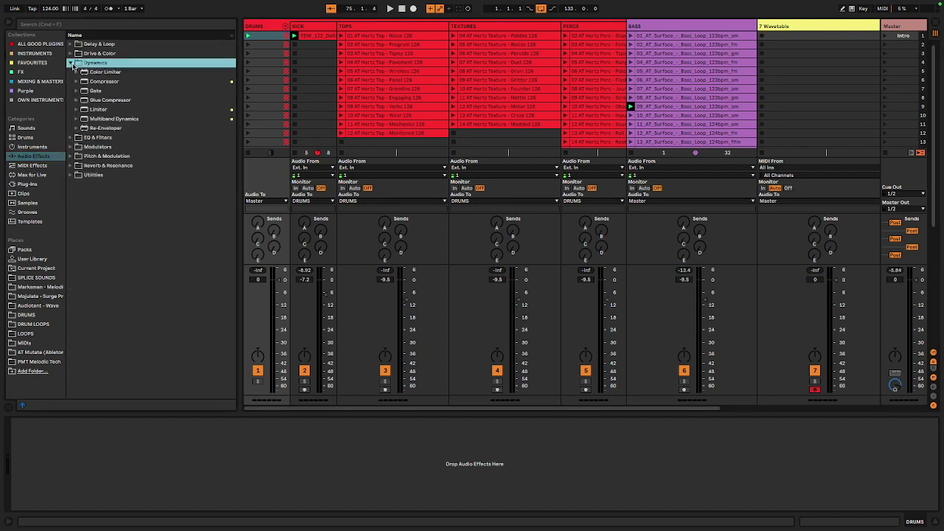
pyautogui.moveTo(98, 83); pyautogui.dragTo(259, 27)
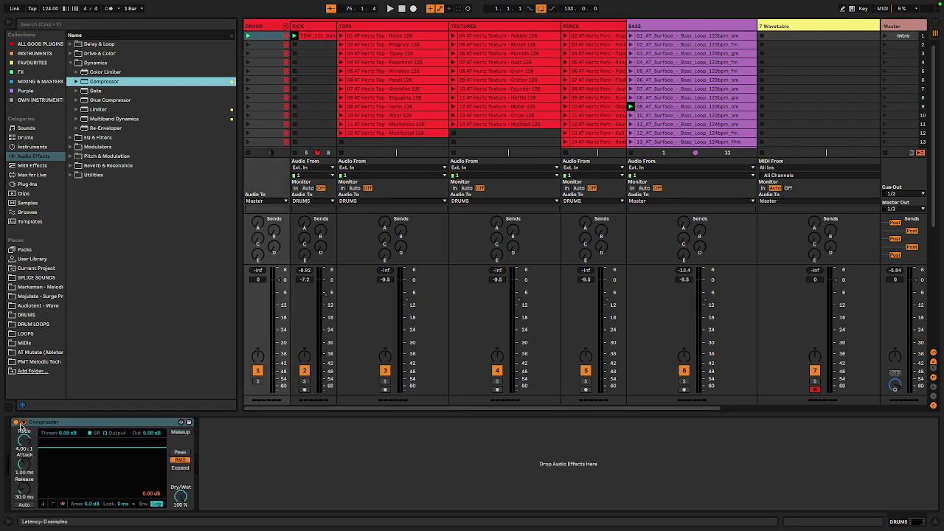
# Inspect the Compressor's sidechain section on the DRUMS group and delete the device.
pyautogui.click(23, 423)
pyautogui.click(71, 432)
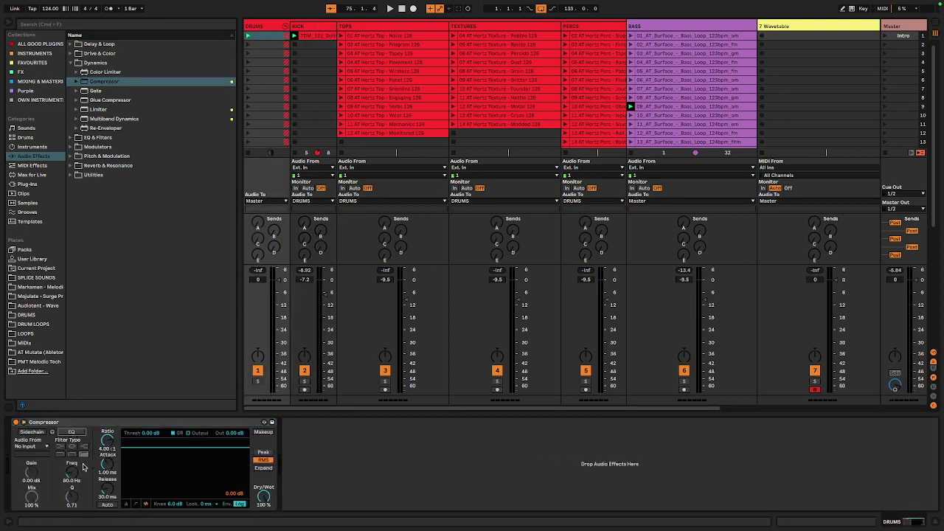
pyautogui.click(23, 423)
pyautogui.click(67, 424)
pyautogui.press('Delete')
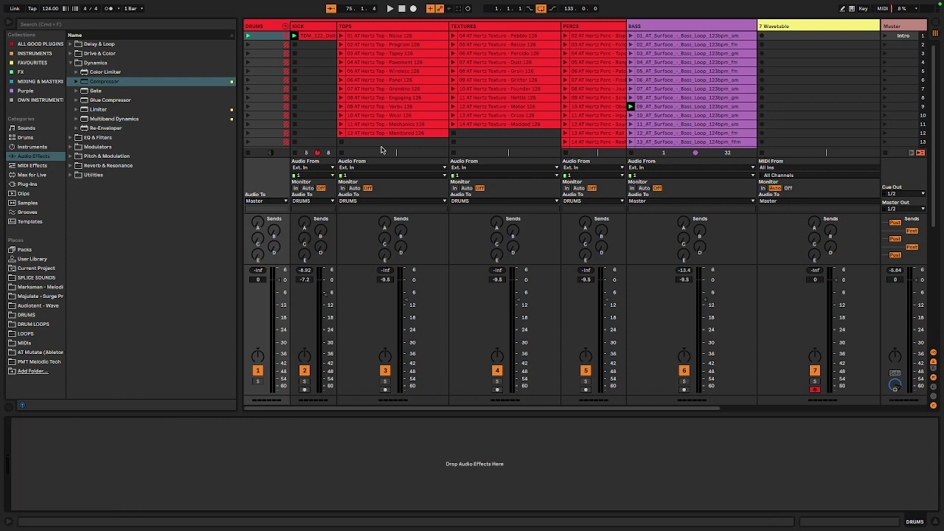
# Group EQ Eight, Amp and Reverb on the TOPS track into an Audio Effect Rack.
pyautogui.click(356, 27)
pyautogui.click(198, 423)
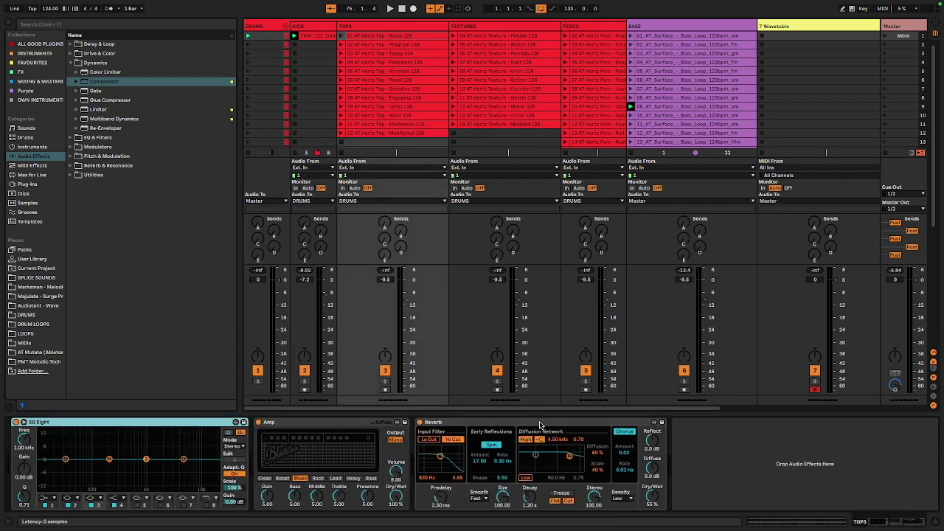
pyautogui.keyDown('shift'); pyautogui.click(539, 426); pyautogui.keyUp('shift')
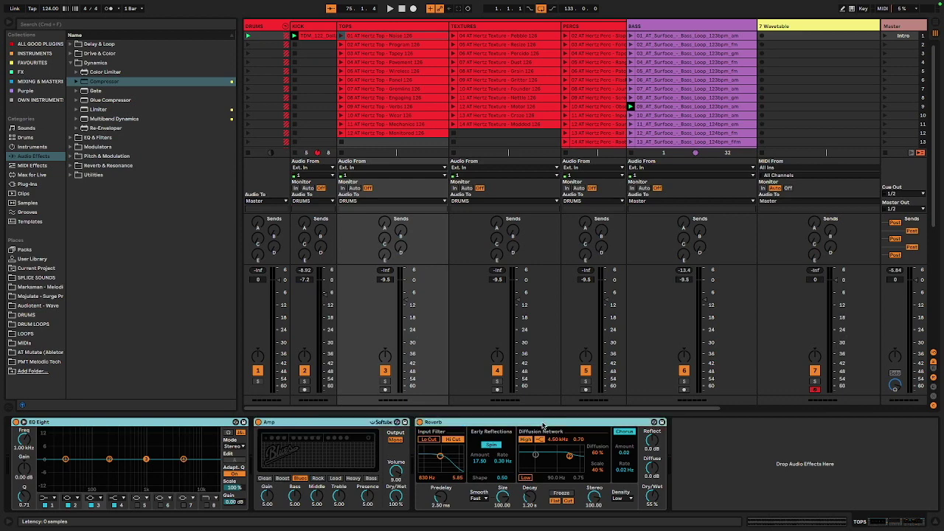
pyautogui.hotkey('ctrl', 'g')
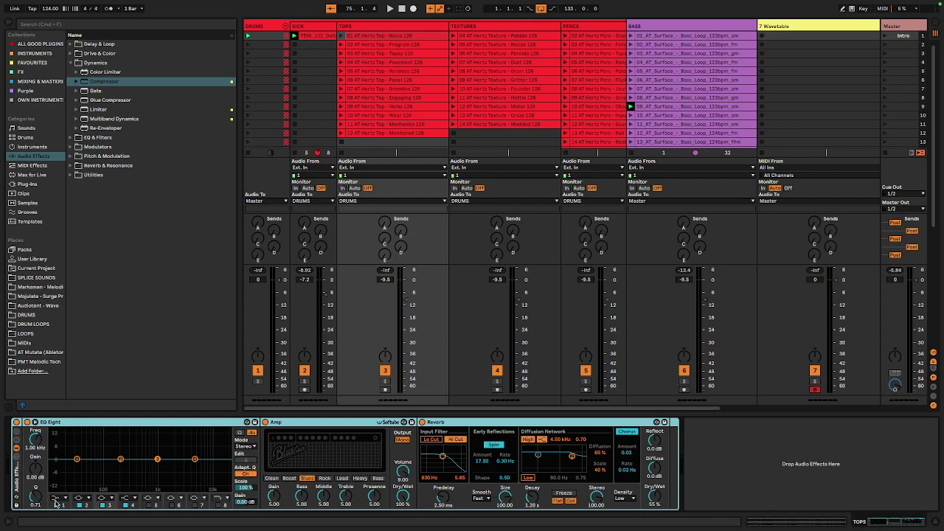
# Try to save the TOPS Audio Effect Rack as a user preset named DEMO and collapse the Presets folder.
pyautogui.click(16, 505)
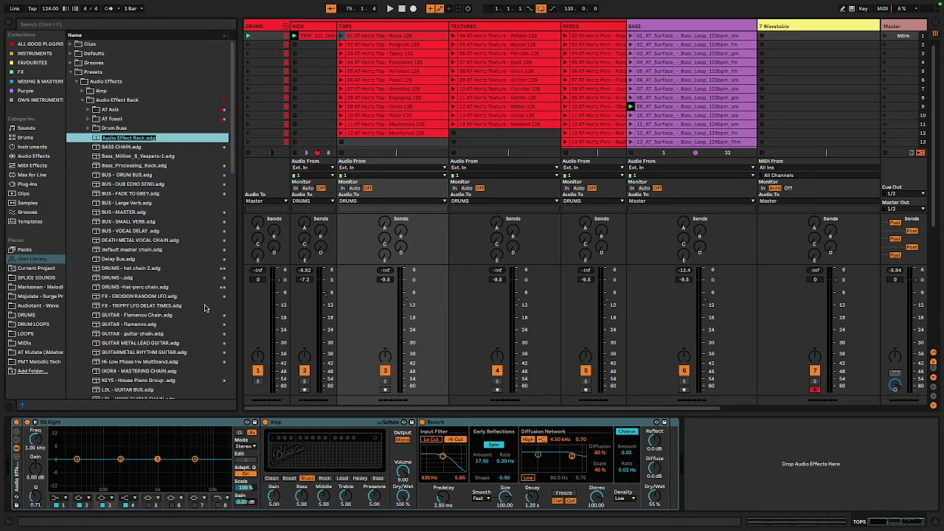
pyautogui.write('DEMO')
pyautogui.press('Escape')
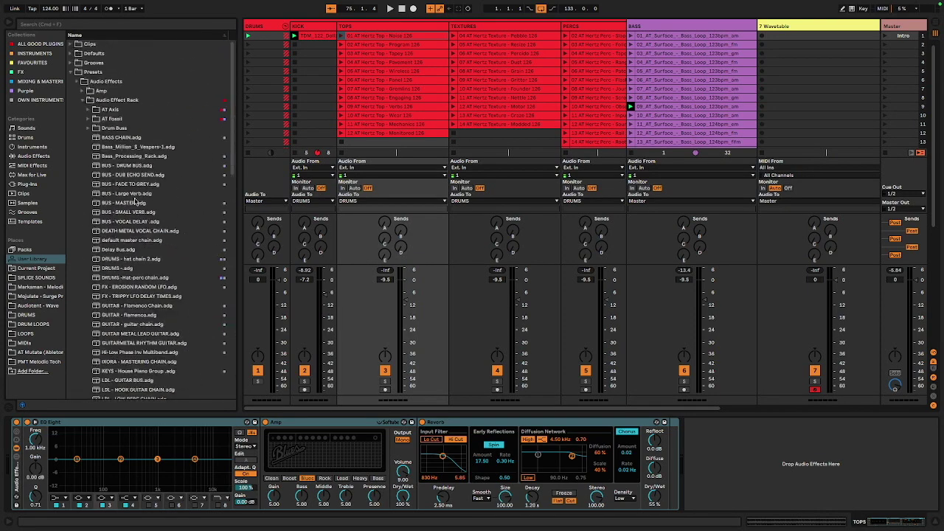
pyautogui.click(73, 74)
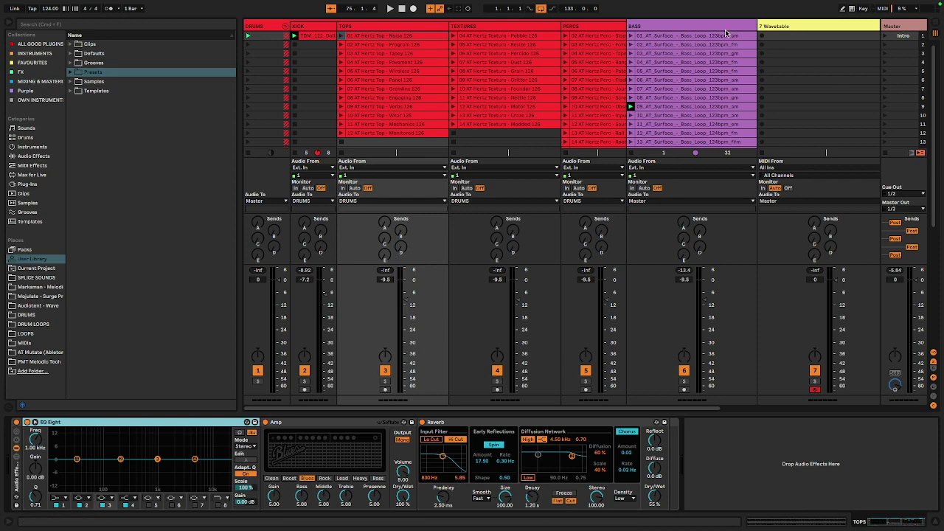
# Add Echo, Pedal and Saturator from Favourites to the Wavetable track, ordered Saturator, Pedal, Echo after the instrument.
pyautogui.click(774, 27)
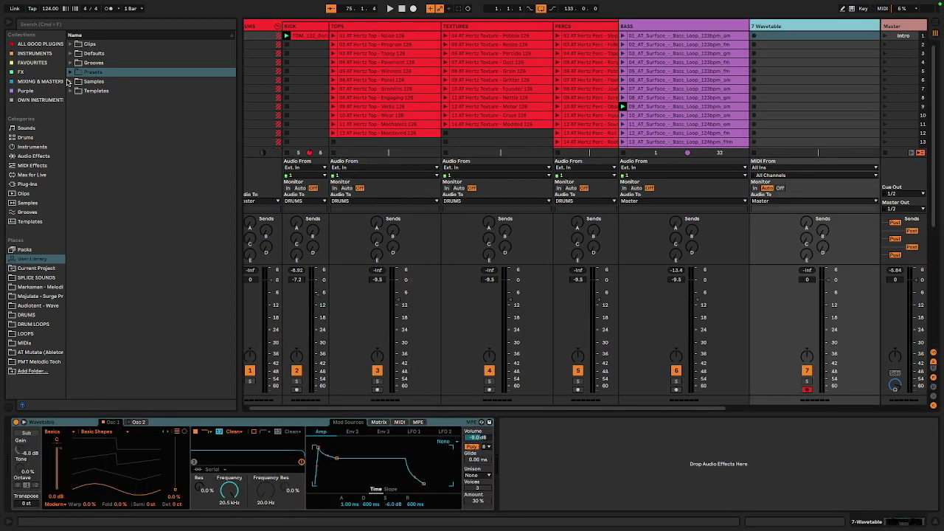
pyautogui.click(37, 63)
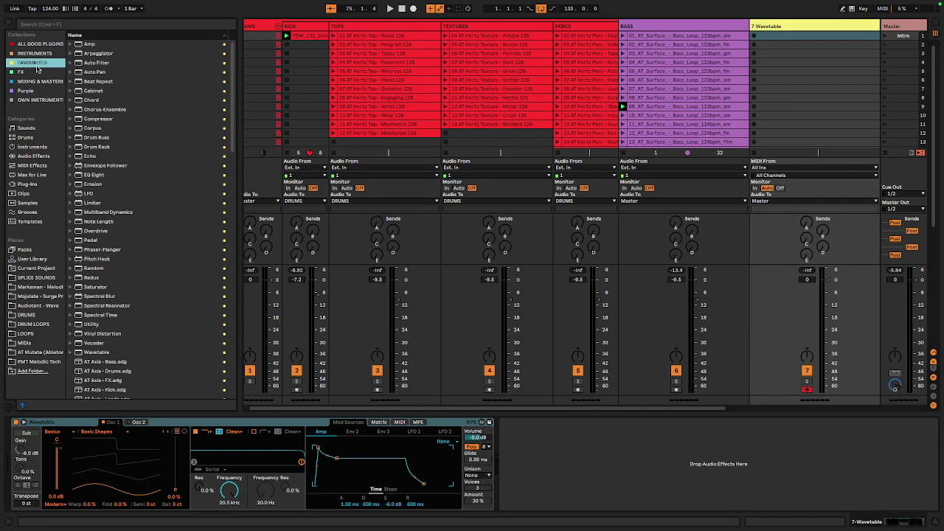
pyautogui.click(109, 158)
pyautogui.press('Return')
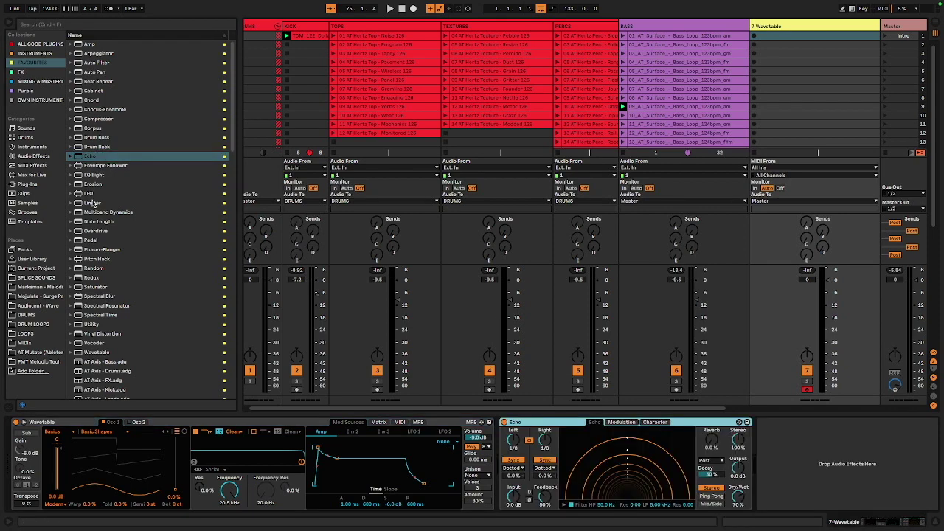
pyautogui.moveTo(114, 240); pyautogui.dragTo(529, 458)
pyautogui.click(121, 287)
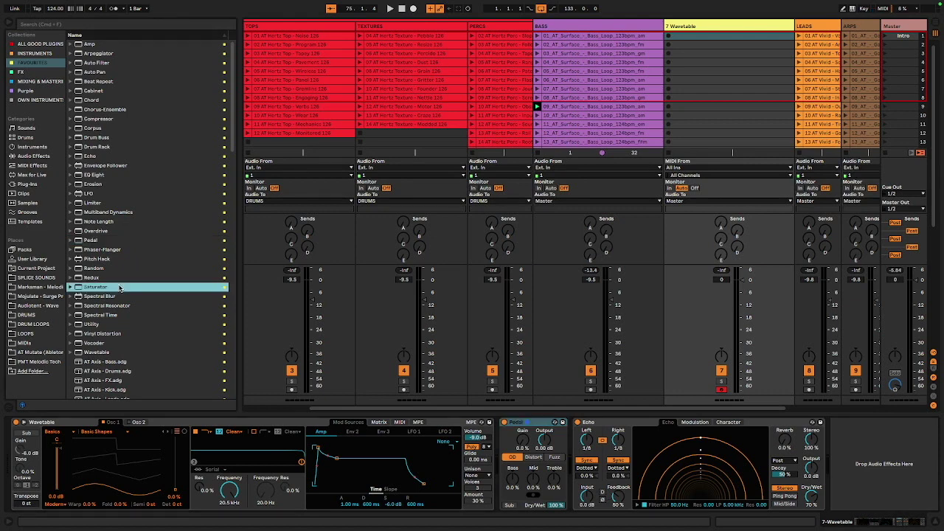
pyautogui.moveTo(98, 288); pyautogui.dragTo(511, 463)
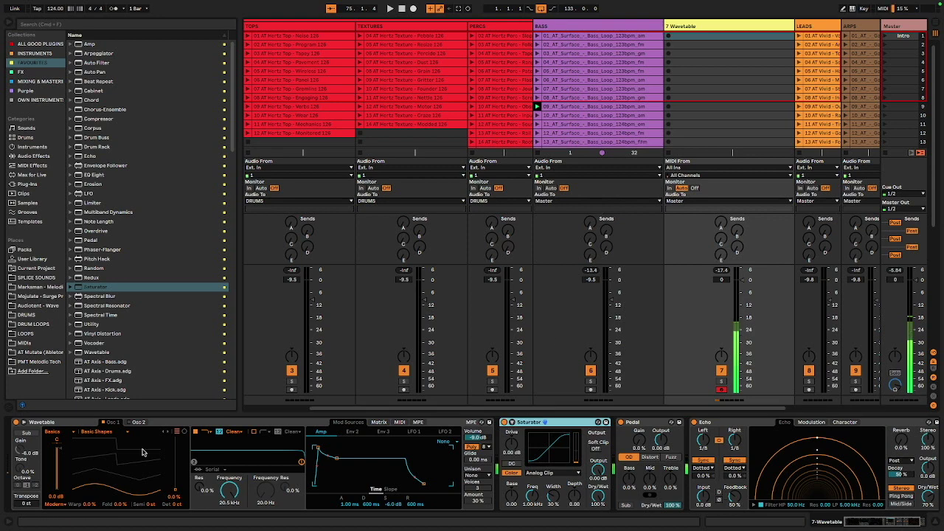
# Group Wavetable, Saturator, Pedal and Echo into an Instrument Rack.
pyautogui.click(78, 425)
pyautogui.hscroll(2, 801, 438)
pyautogui.keyDown('shift'); pyautogui.click(817, 424); pyautogui.keyUp('shift')
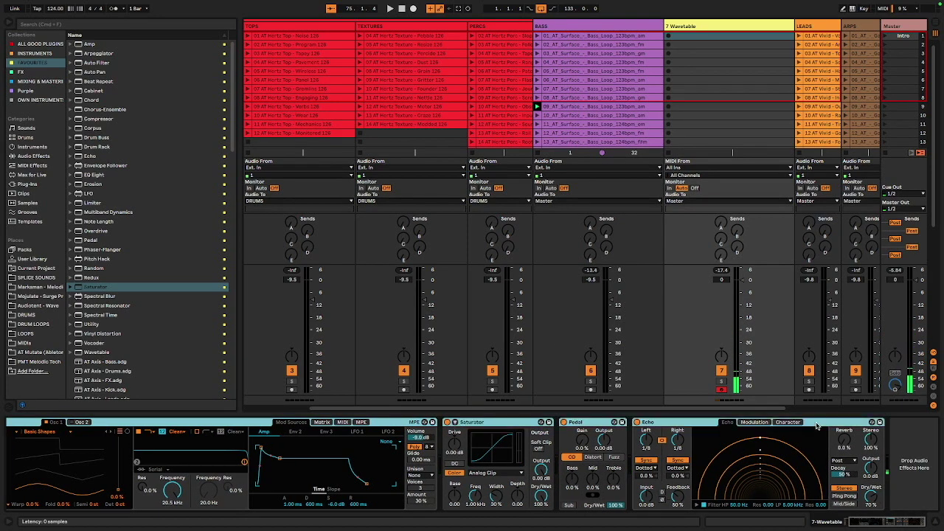
pyautogui.hotkey('ctrl', 'g')
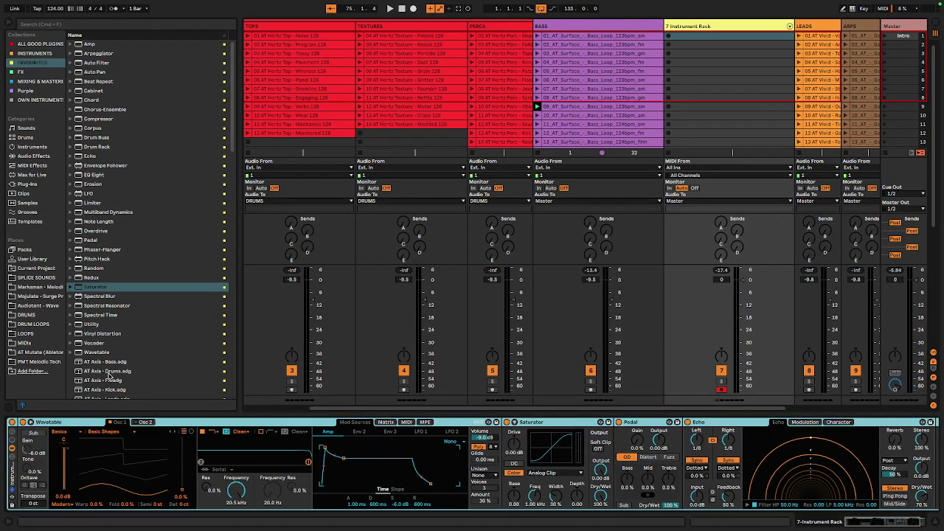
# Save the Instrument Rack as a User Library preset, trying DEMO SOUND as its name and cancelling the rename.
pyautogui.click(16, 506)
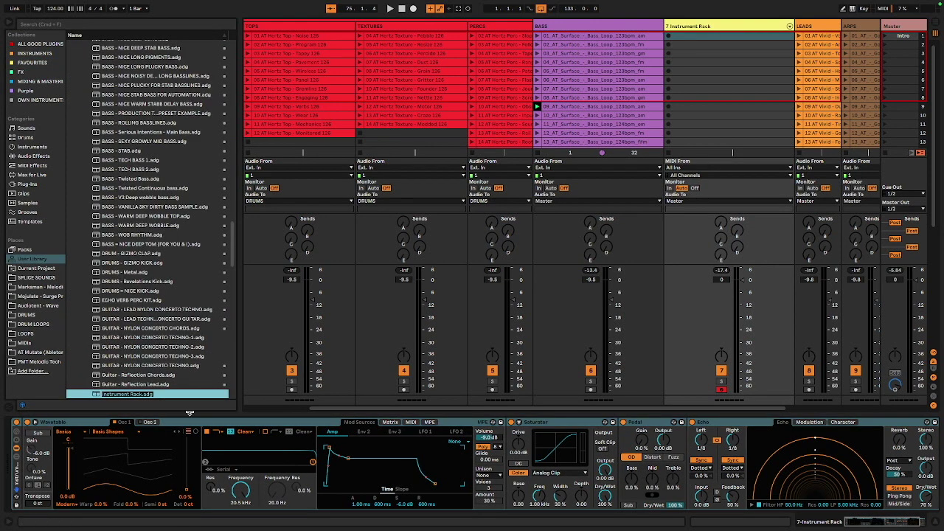
pyautogui.write('DEMO SOUND')
pyautogui.press('Escape')
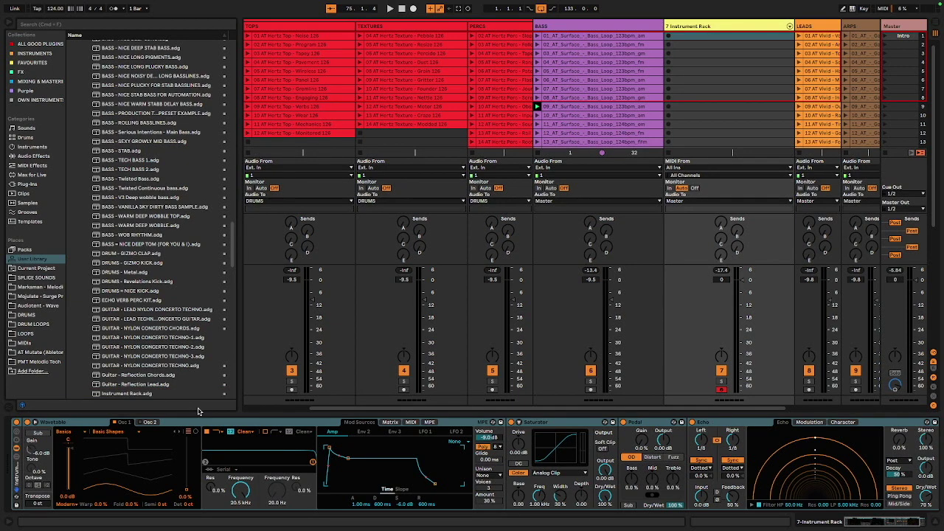
# Show the chain list and devices of the Instrument Rack and select its Wavetable chain.
pyautogui.click(81, 423)
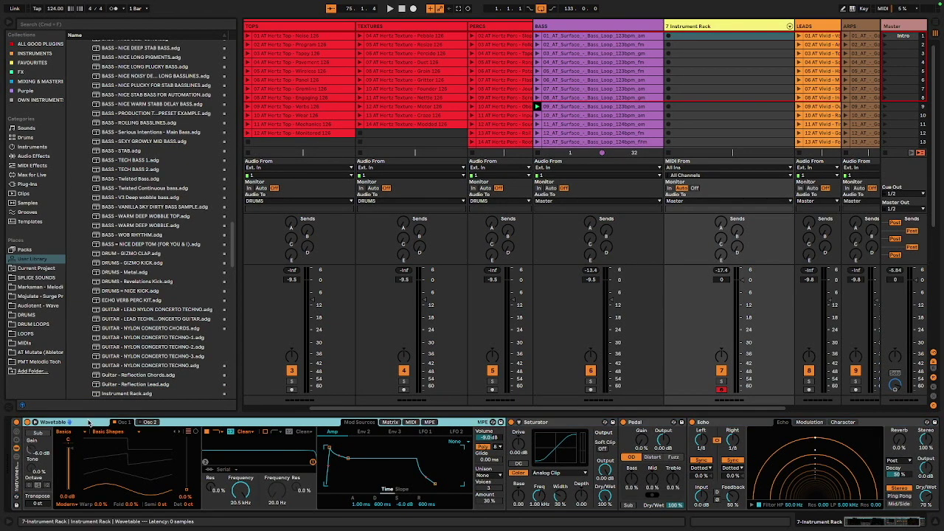
pyautogui.click(17, 449)
pyautogui.click(18, 450)
pyautogui.click(17, 450)
pyautogui.click(17, 449)
pyautogui.click(17, 457)
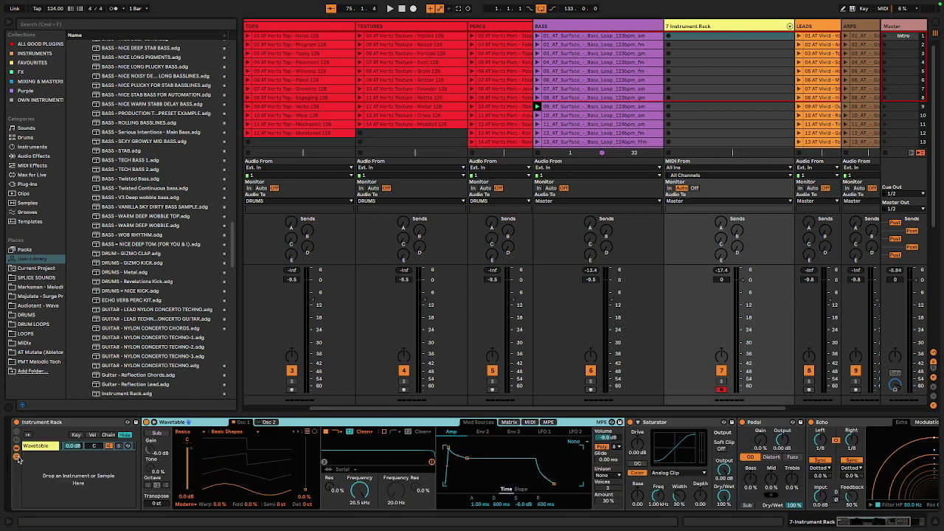
pyautogui.click(57, 450)
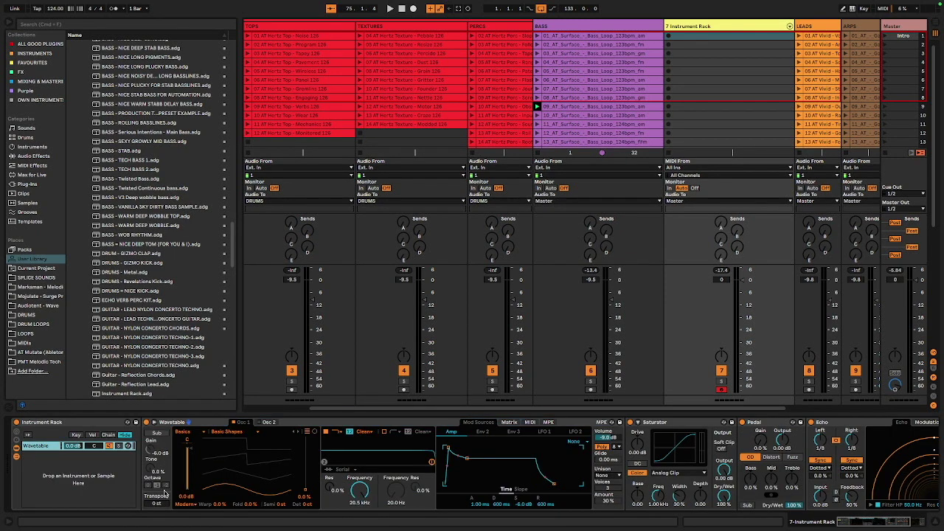
# Create an empty second chain in the Instrument Rack and delete it.
pyautogui.rightClick(60, 463)
pyautogui.click(84, 474)
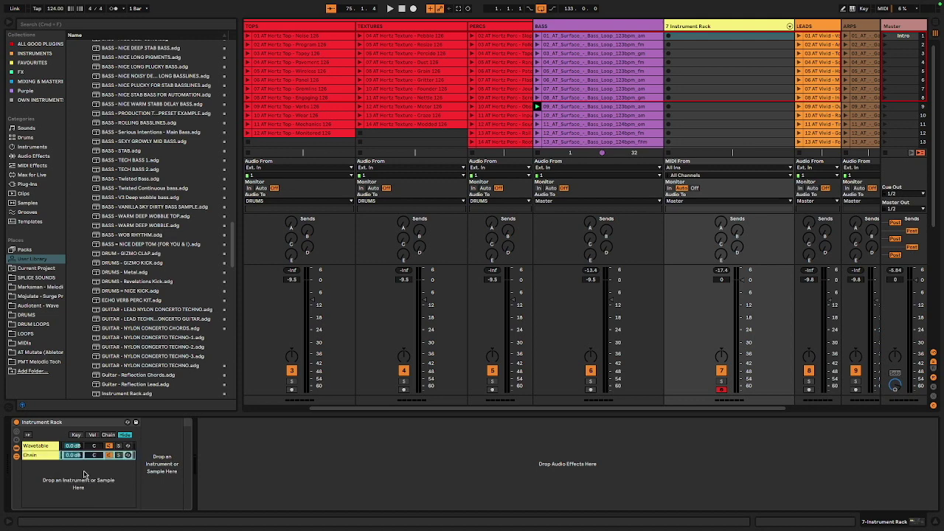
pyautogui.press('Delete')
pyautogui.hscroll(-3, 355, 45)
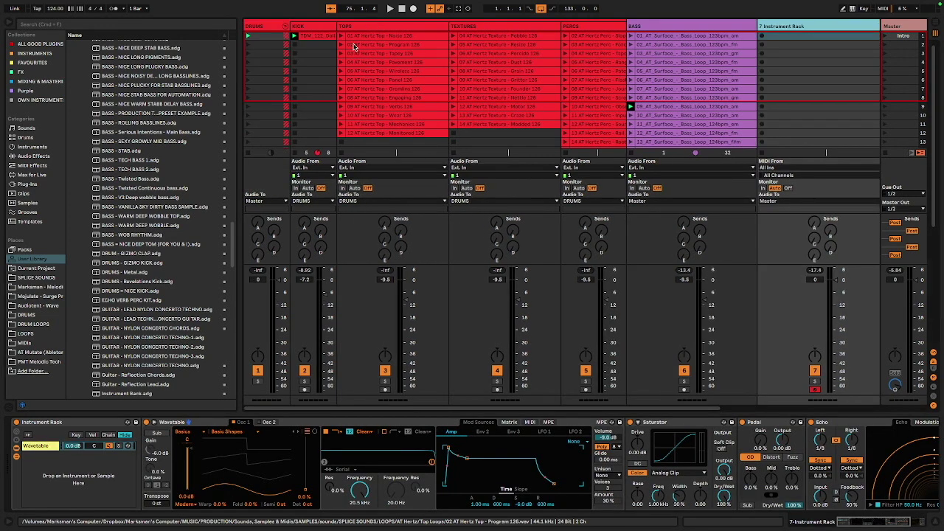
# Show the chain list of the TOPS track's Audio Effect Rack, create an empty second chain and select the first chain.
pyautogui.hscroll(3, 713, 69)
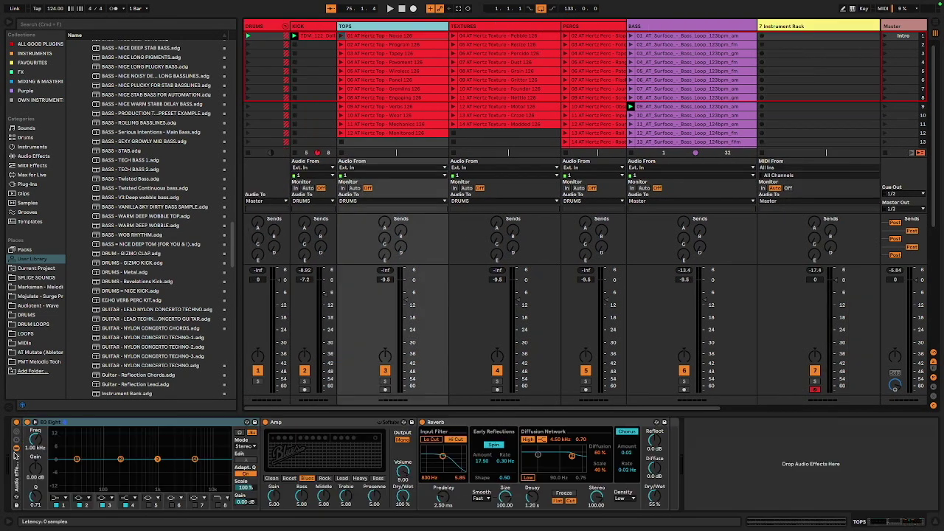
pyautogui.click(16, 457)
pyautogui.rightClick(57, 458)
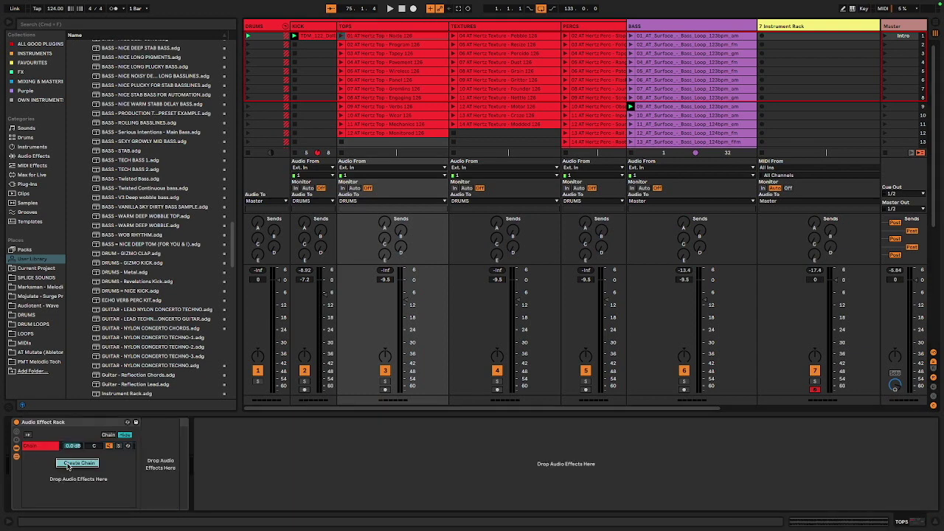
pyautogui.click(67, 465)
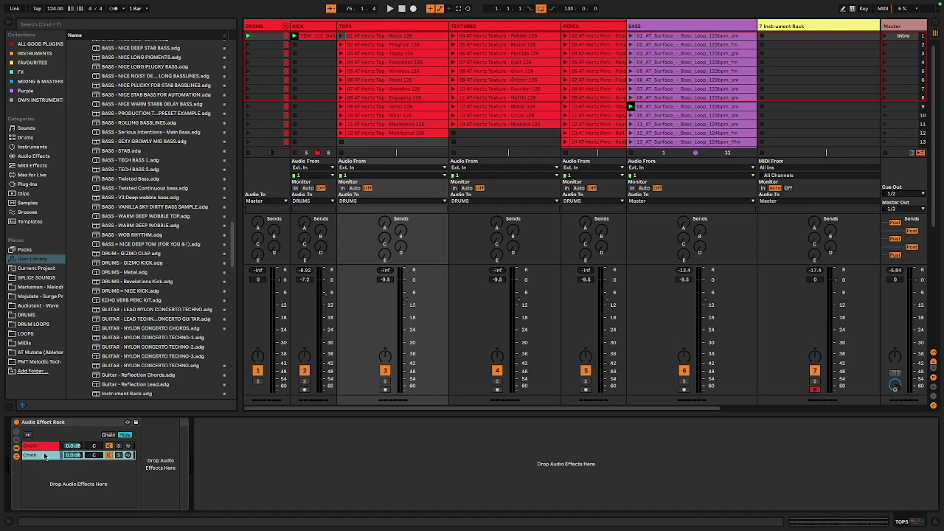
pyautogui.click(42, 445)
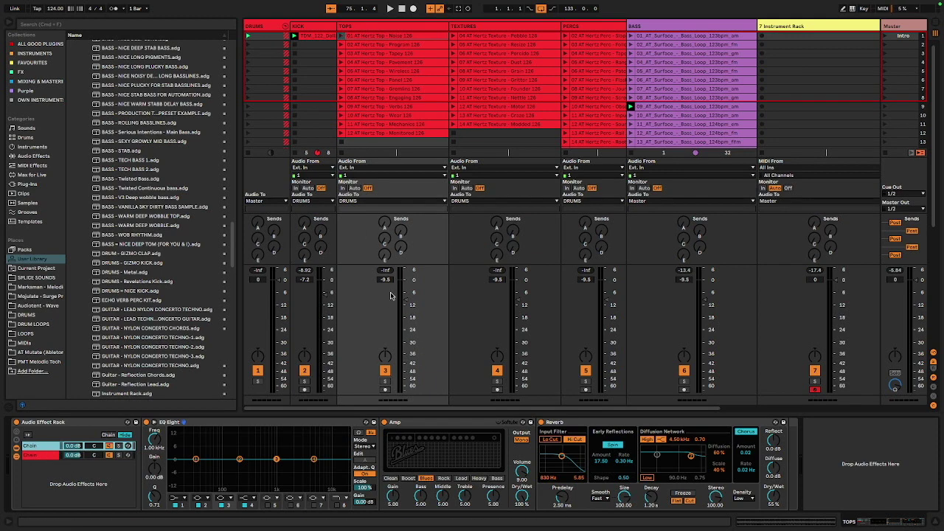
# Lower the TOPS track volume to -12.8 dB, launch its Noise loop and solo the track.
pyautogui.moveTo(405, 299); pyautogui.dragTo(405, 306)
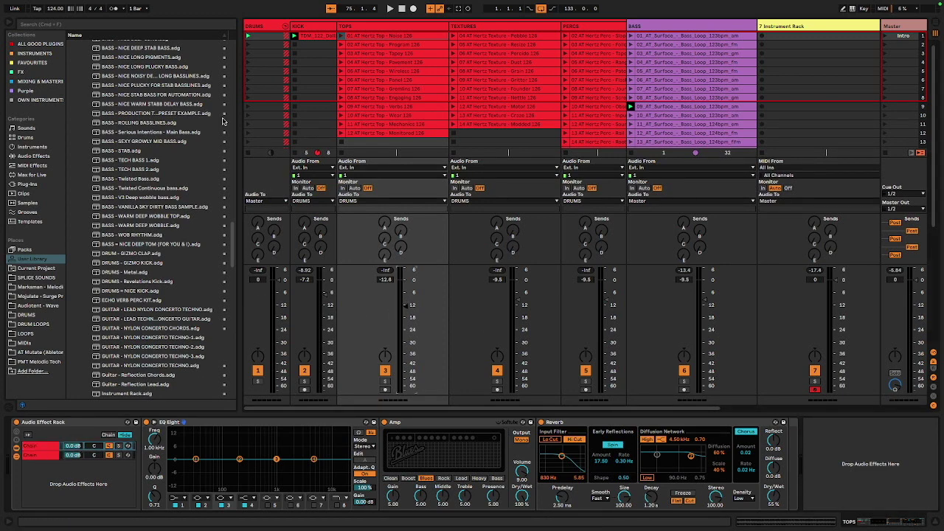
pyautogui.click(342, 36)
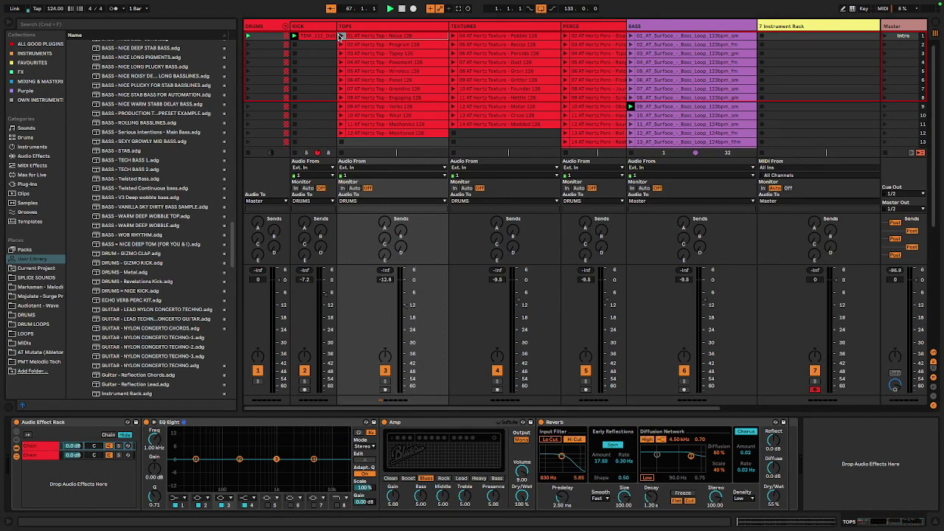
pyautogui.click(385, 379)
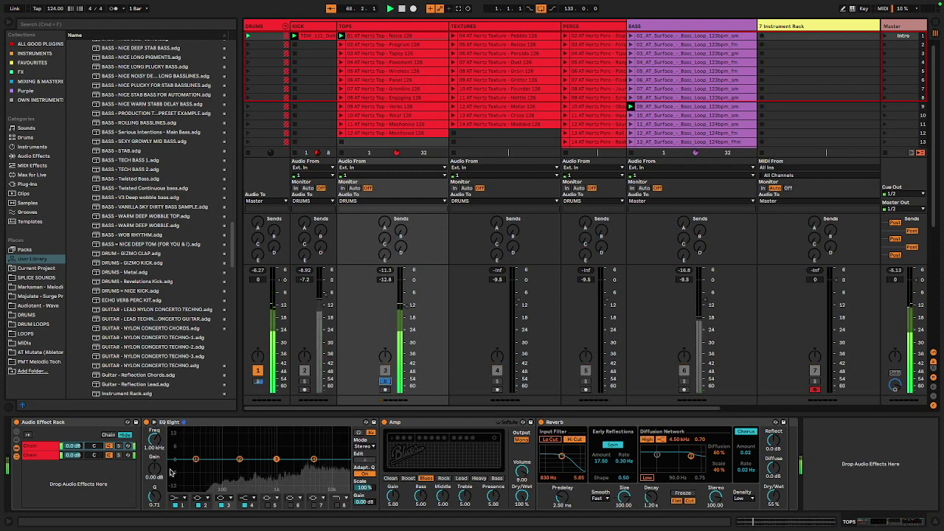
# Audition the effected and empty chains by toggling them, leaving the first chain active and the second off.
pyautogui.click(46, 456)
pyautogui.click(118, 447)
pyautogui.click(117, 446)
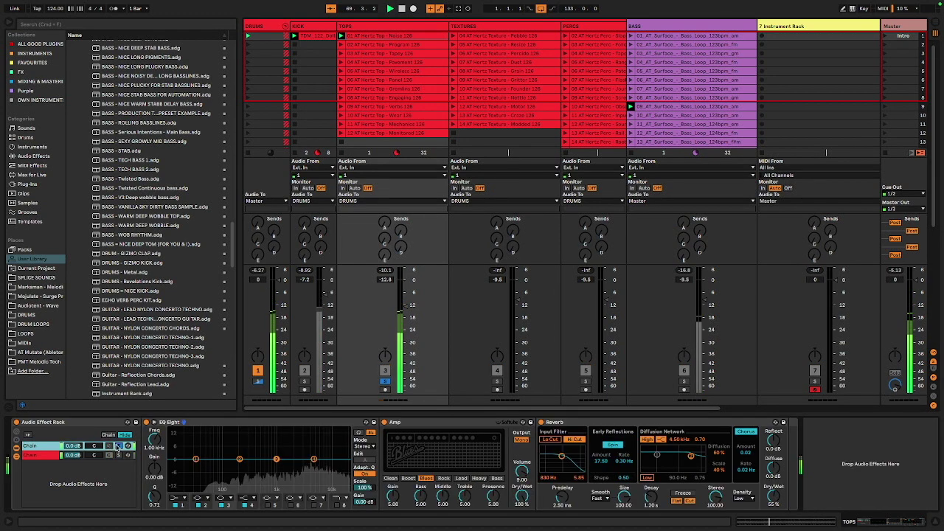
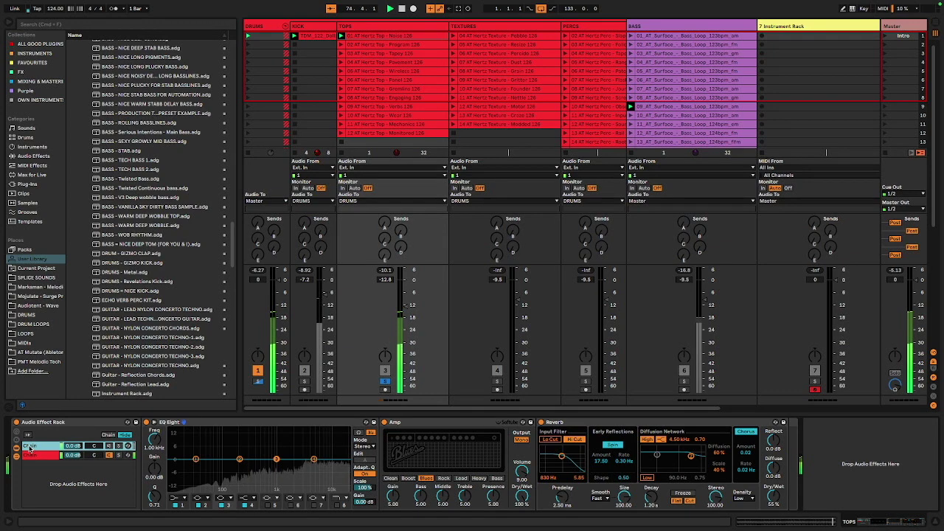
pyautogui.click(109, 454)
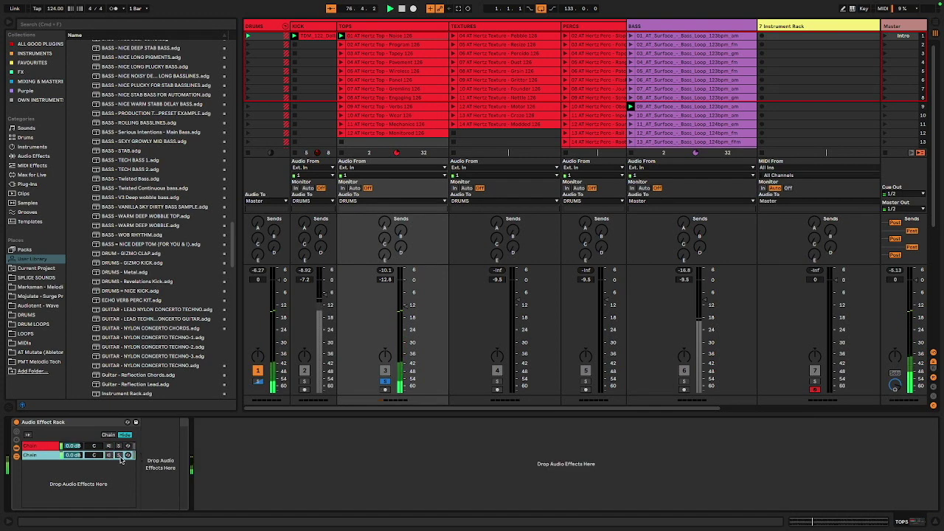
pyautogui.click(108, 447)
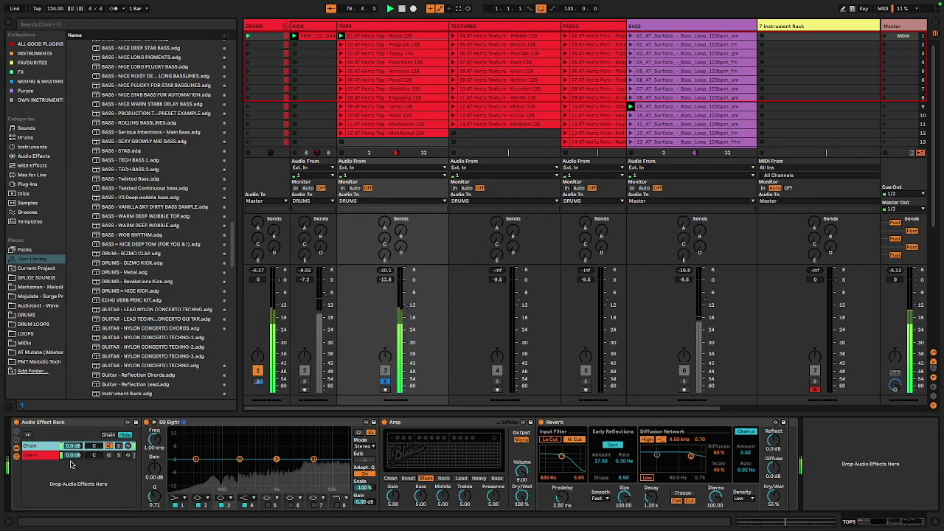
# Move EQ Eight after Amp in the first chain and set Amp to Heavy with Middle 6.19 and Treble 6.11.
pyautogui.click(228, 423)
pyautogui.moveTo(228, 423); pyautogui.dragTo(524, 435)
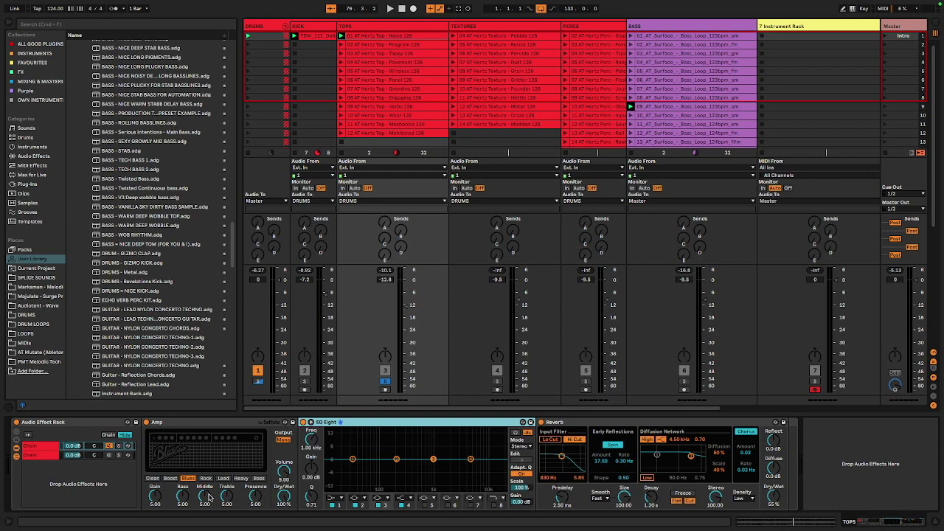
pyautogui.moveTo(209, 496); pyautogui.dragTo(210, 486)
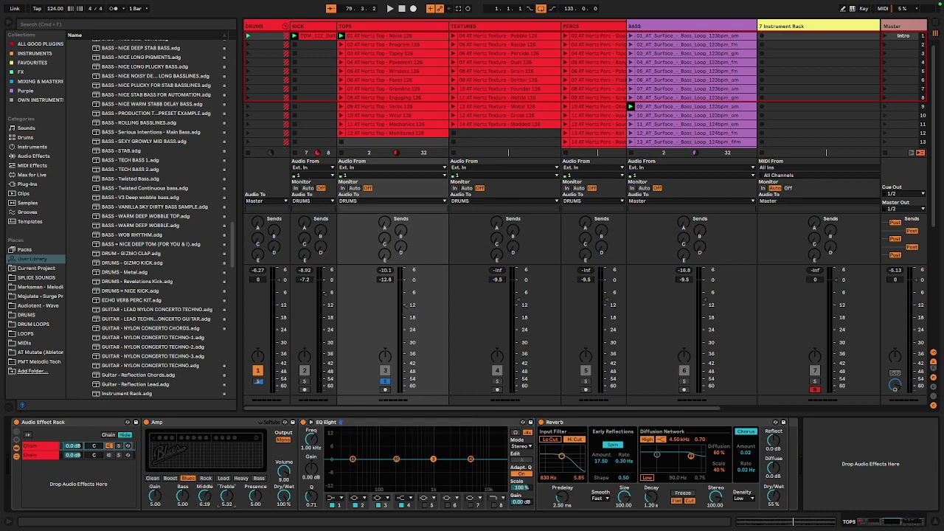
pyautogui.click(243, 479)
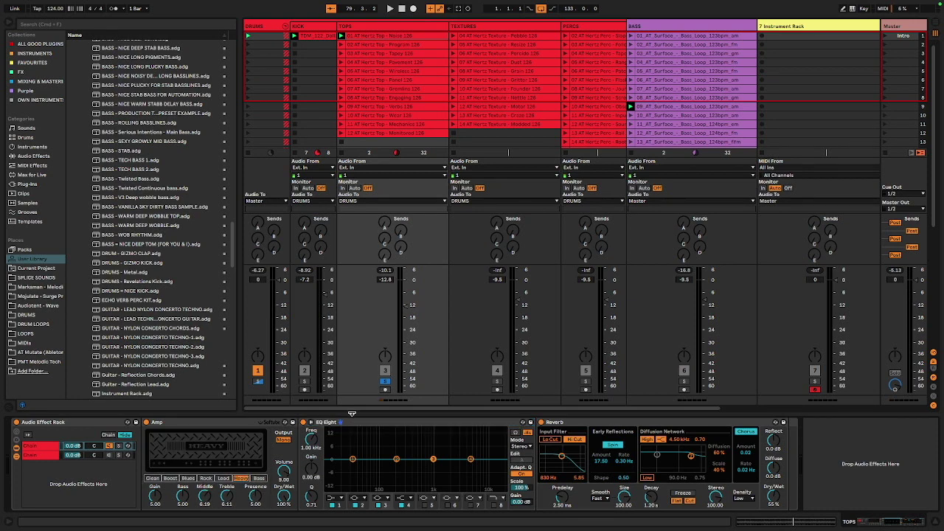
# Change EQ Eight's first band to a low-cut filter and set its frequency to 499 Hz.
pyautogui.click(336, 499)
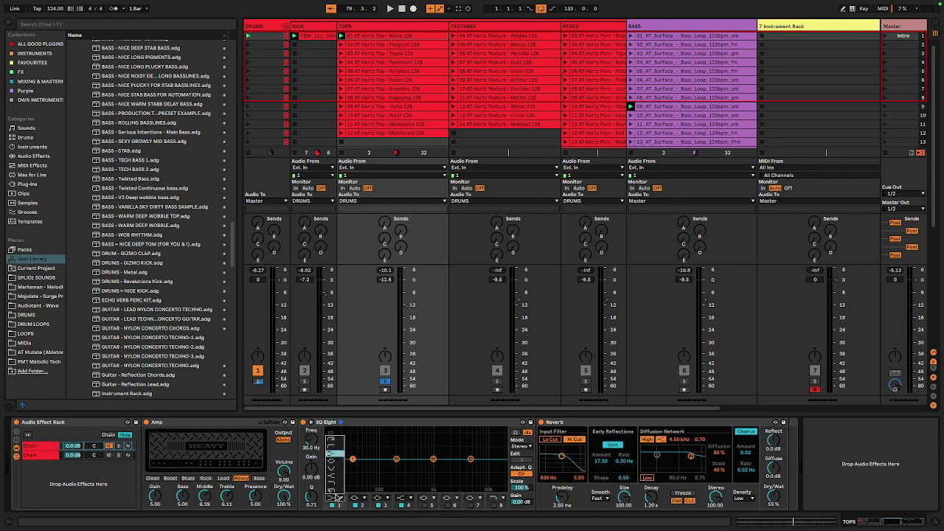
pyautogui.click(334, 446)
pyautogui.moveTo(312, 440)
pyautogui.mouseDown()
pyautogui.moveTo(311, 396)
pyautogui.moveTo(317, 447)
pyautogui.mouseUp()
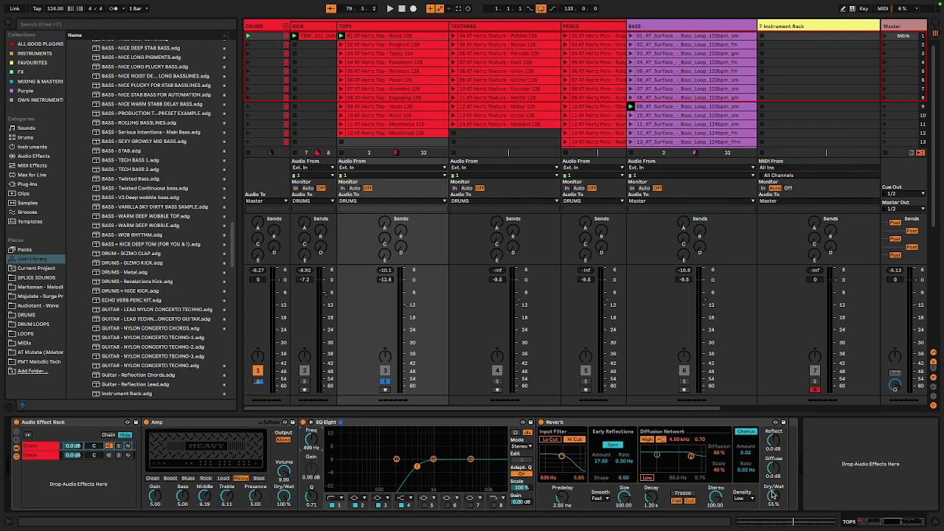
# Add Chorus-Ensemble from the Pitch & Modulation audio effects after the Reverb in the first chain.
pyautogui.scroll(5, 69, 148)
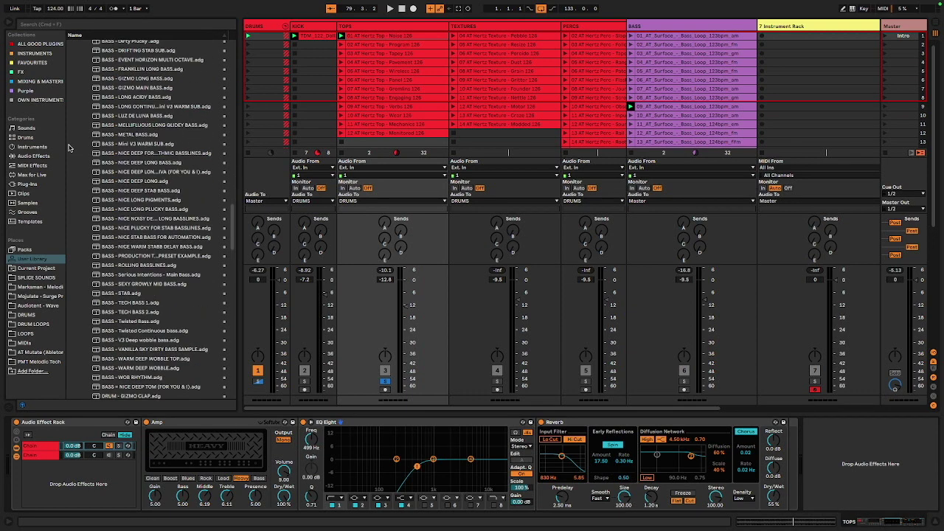
pyautogui.click(46, 183)
pyautogui.click(41, 156)
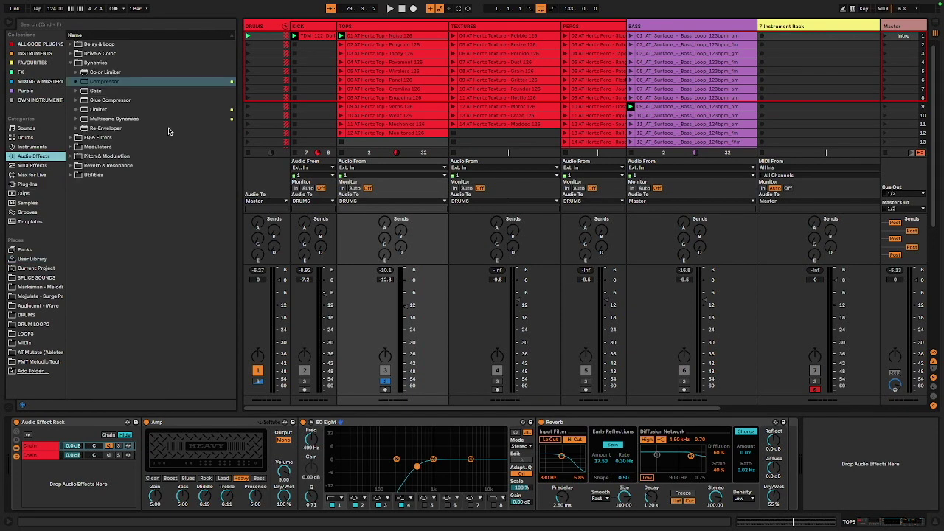
pyautogui.click(106, 156)
pyautogui.moveTo(107, 109); pyautogui.dragTo(747, 453)
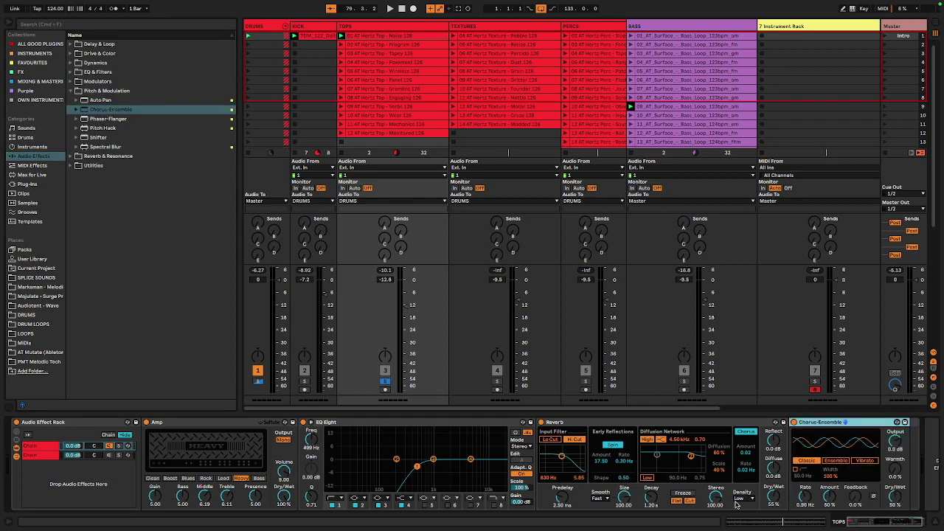
# Sweep the Reverb's Dry/Wet amount between its extremes and set it to 48 %.
pyautogui.moveTo(776, 497); pyautogui.dragTo(776, 527)
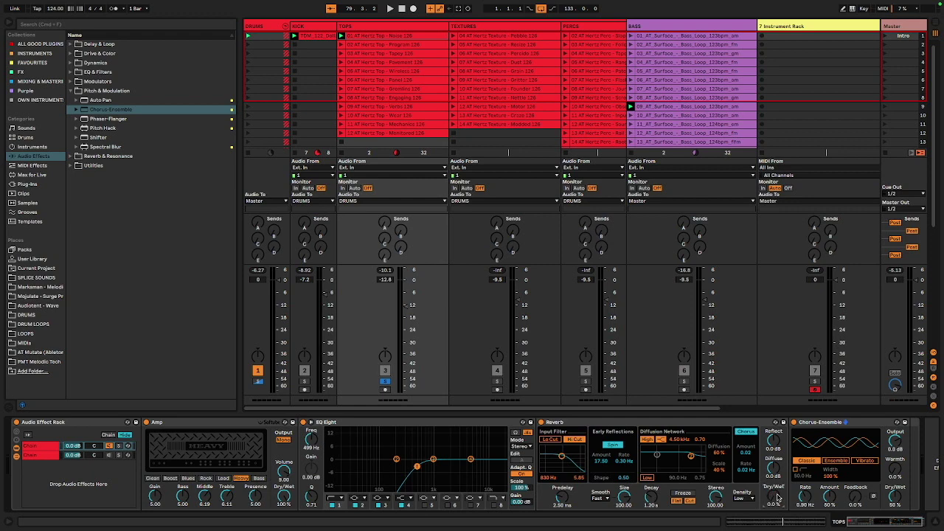
pyautogui.moveTo(776, 496); pyautogui.dragTo(777, 443)
pyautogui.moveTo(773, 494); pyautogui.dragTo(773, 520)
pyautogui.moveTo(773, 496); pyautogui.dragTo(773, 497)
pyautogui.click(659, 424)
pyautogui.hscroll(2, 659, 426)
pyautogui.moveTo(738, 496); pyautogui.dragTo(739, 524)
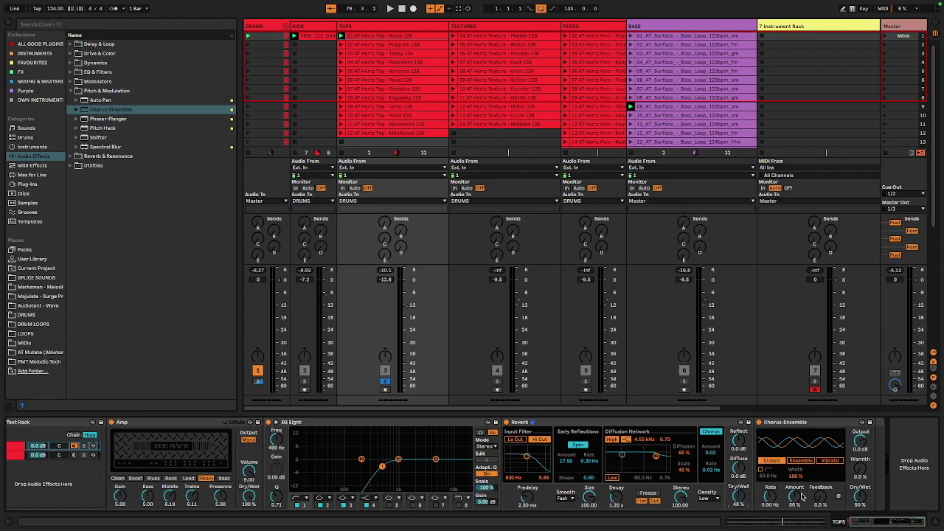
pyautogui.hscroll(-2, 345, 478)
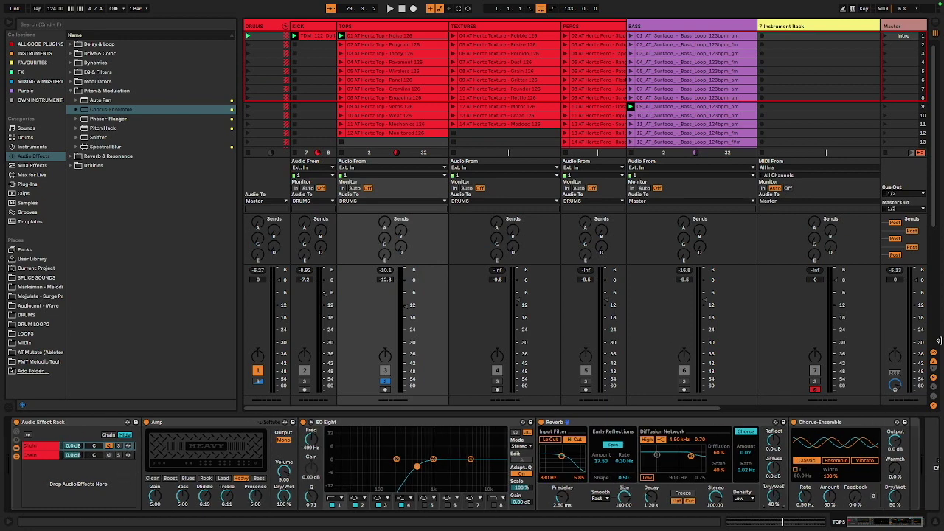
# Reactivate the second chain during playback and blend the first chain in parallel at -23.0 dB.
pyautogui.press('space')
pyautogui.click(109, 455)
pyautogui.moveTo(76, 446); pyautogui.dragTo(77, 449)
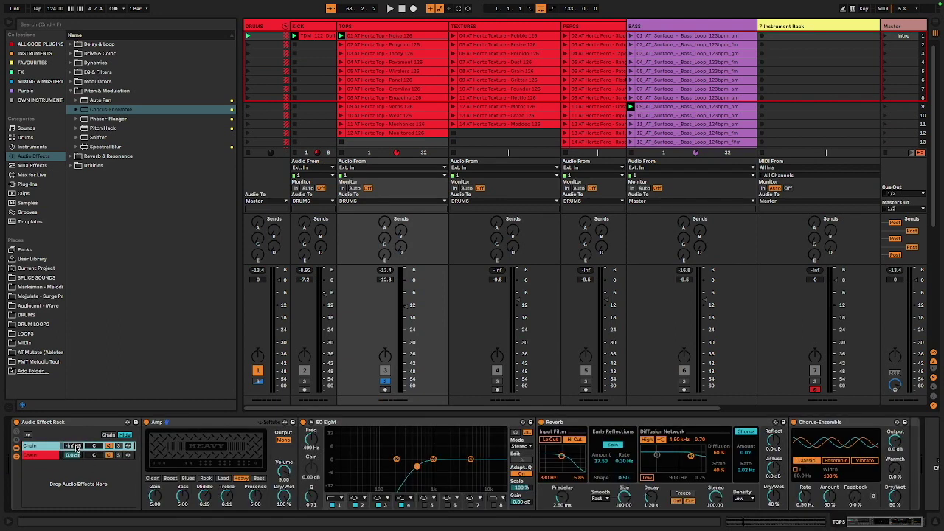
pyautogui.press('space')
pyautogui.moveTo(77, 448); pyautogui.dragTo(77, 437)
# Create three more empty chains in the Audio Effect Rack and delete them again.
pyautogui.click(44, 457)
pyautogui.click(46, 446)
pyautogui.rightClick(44, 470)
pyautogui.click(72, 477)
pyautogui.rightClick(72, 480)
pyautogui.click(74, 483)
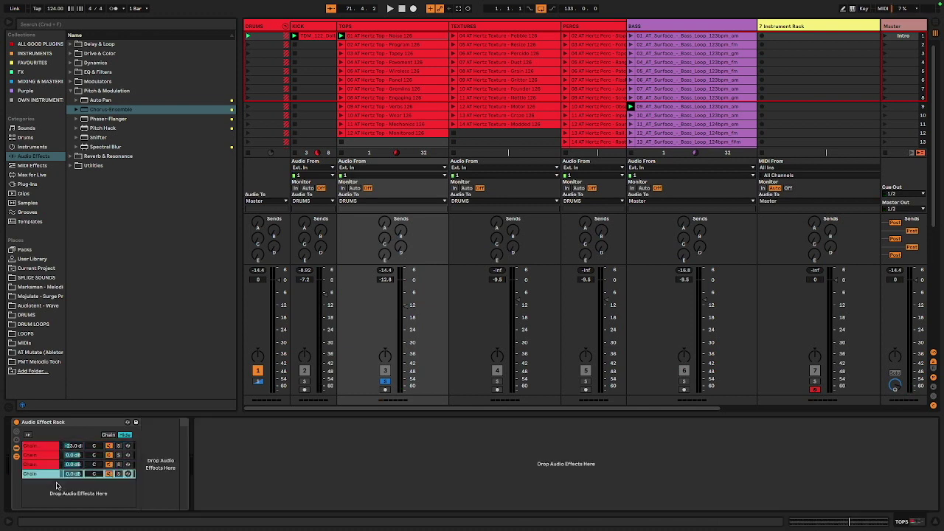
pyautogui.rightClick(70, 489)
pyautogui.click(73, 492)
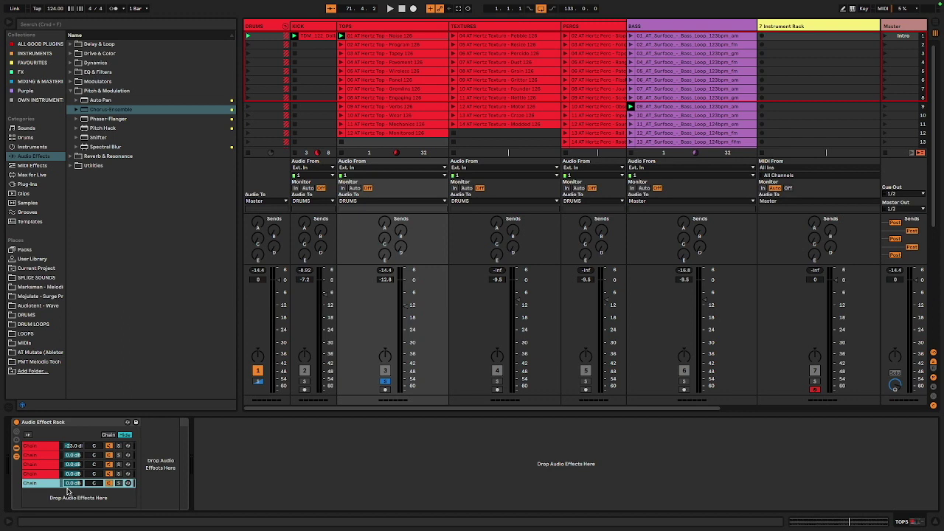
pyautogui.press('Delete')
pyautogui.press('Delete')
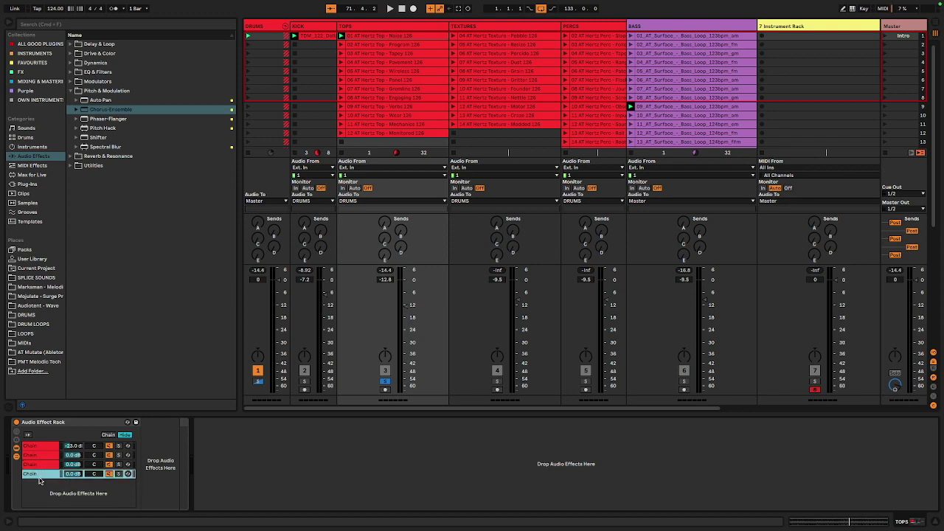
pyautogui.press('Delete')
# Compare the device contents of the rack's two remaining chains.
pyautogui.click(50, 447)
pyautogui.click(51, 456)
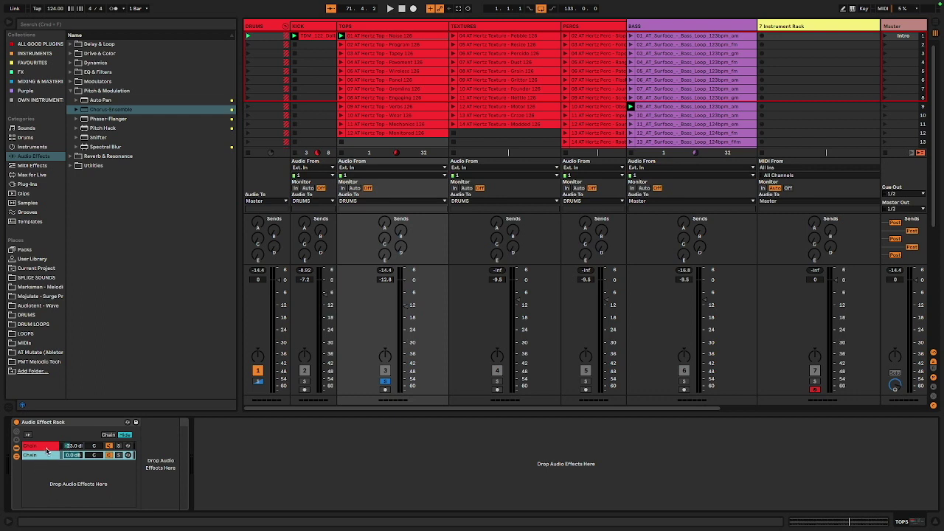
pyautogui.click(47, 447)
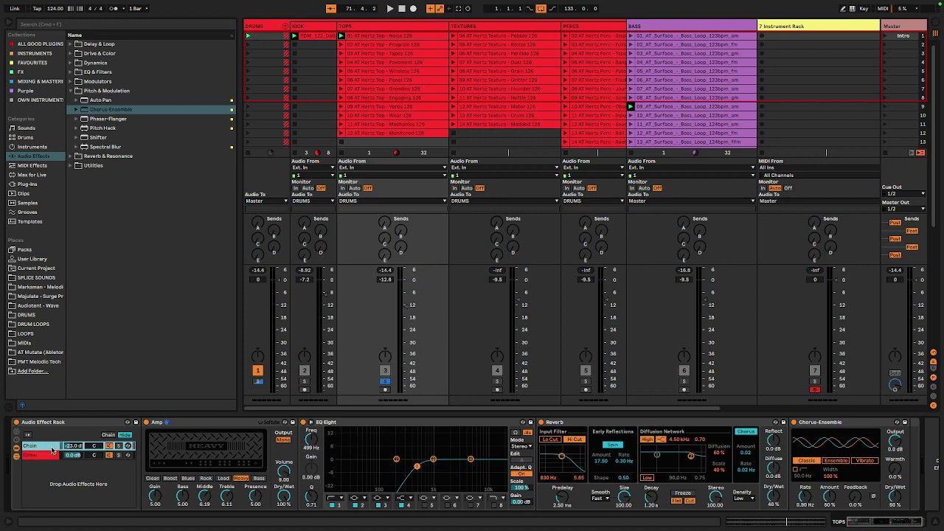
# Show the macro controls of the TOPS Audio Effect Rack and of track 7's Instrument Rack.
pyautogui.click(16, 434)
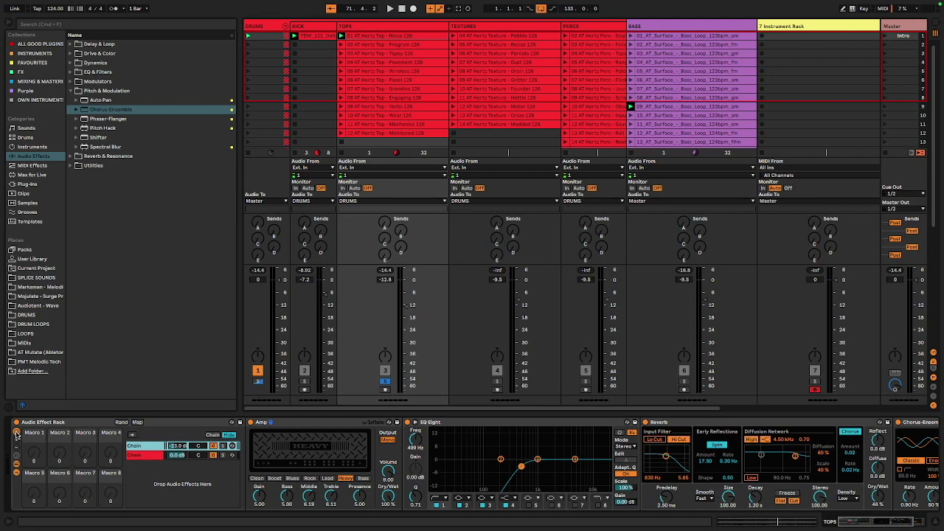
pyautogui.click(782, 28)
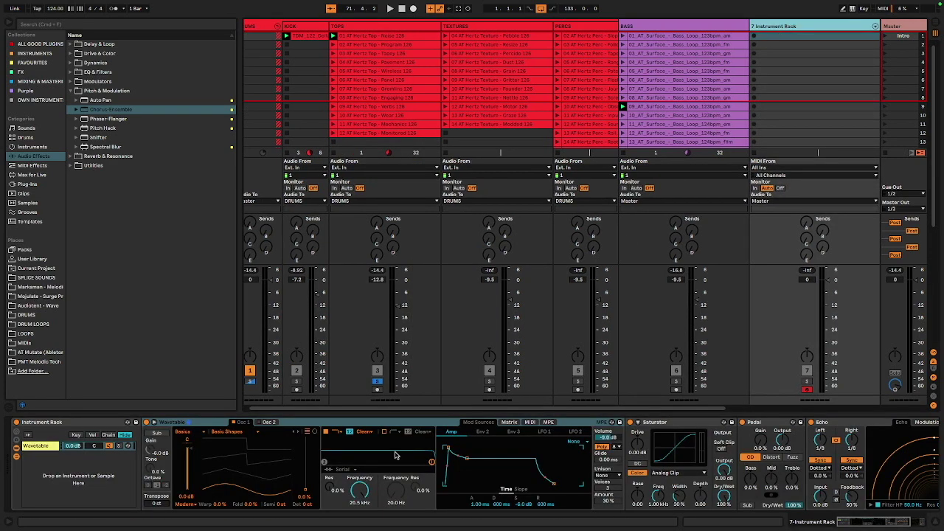
pyautogui.click(17, 434)
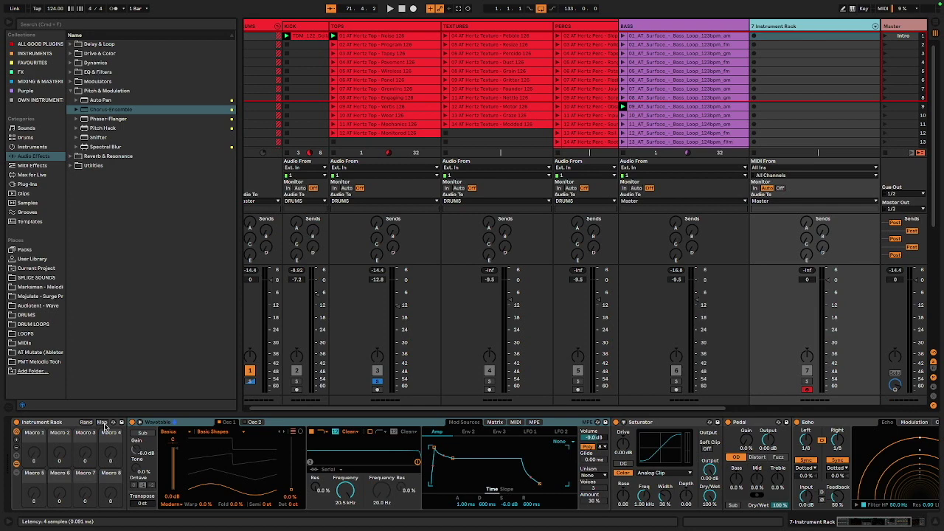
# Map the Wavetable filter 1 frequency to Macro 1 of the Instrument Rack.
pyautogui.click(102, 423)
pyautogui.click(102, 423)
pyautogui.click(102, 423)
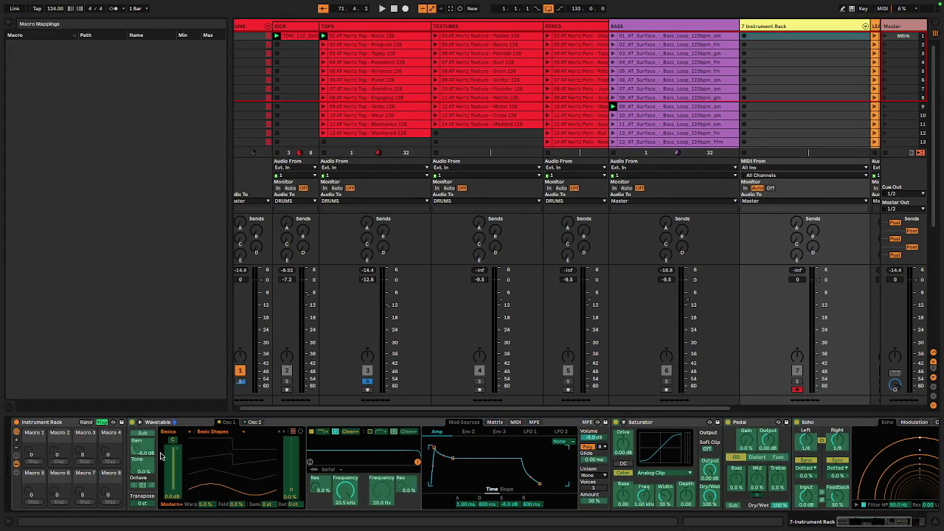
pyautogui.click(350, 493)
pyautogui.click(33, 461)
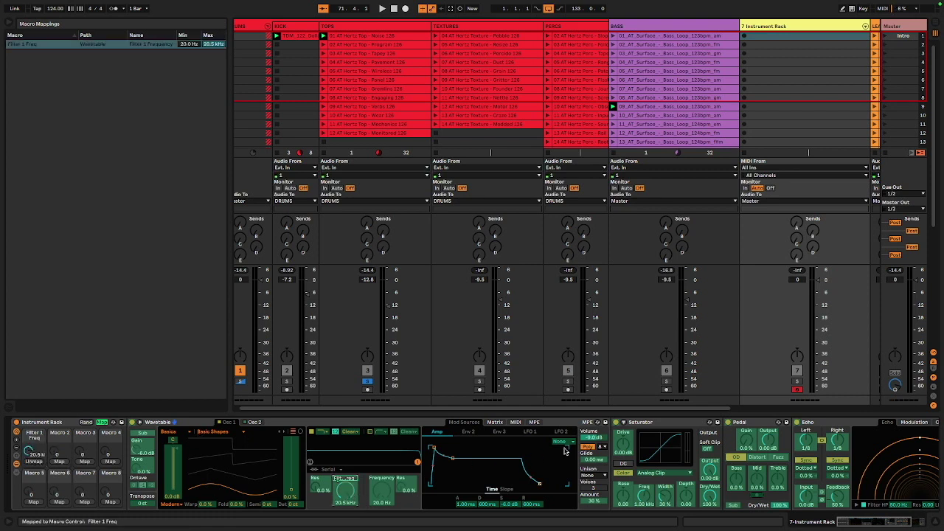
# Map the Echo's Dry/Wet amount to Macro 2.
pyautogui.hscroll(5, 738, 476)
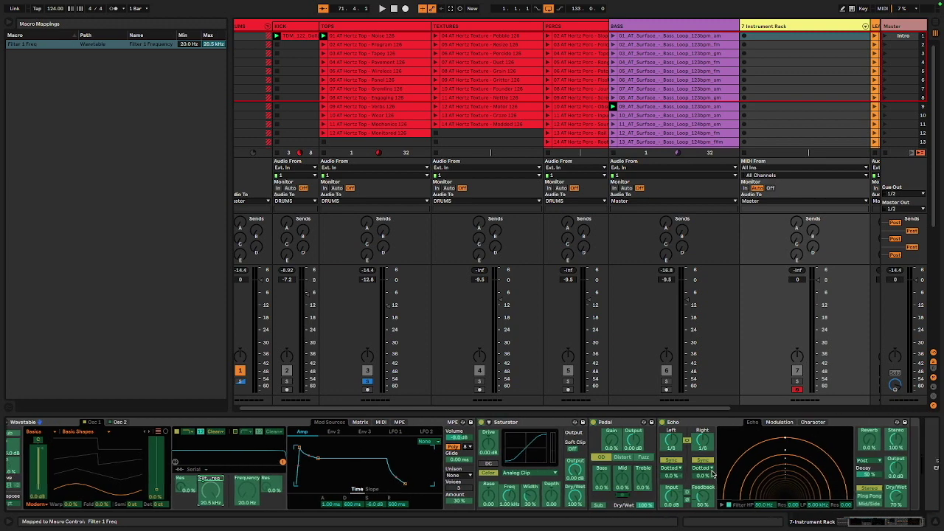
pyautogui.click(888, 497)
pyautogui.hscroll(-5, 443, 465)
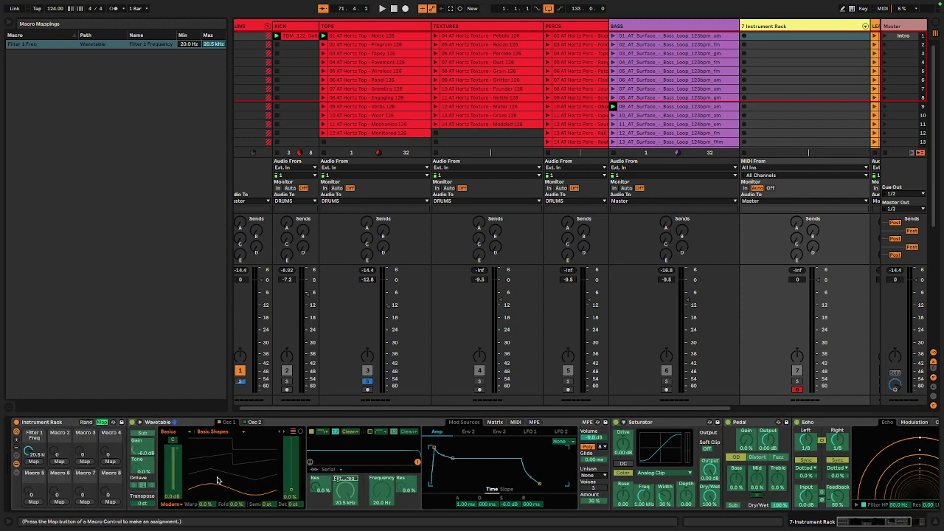
pyautogui.click(60, 462)
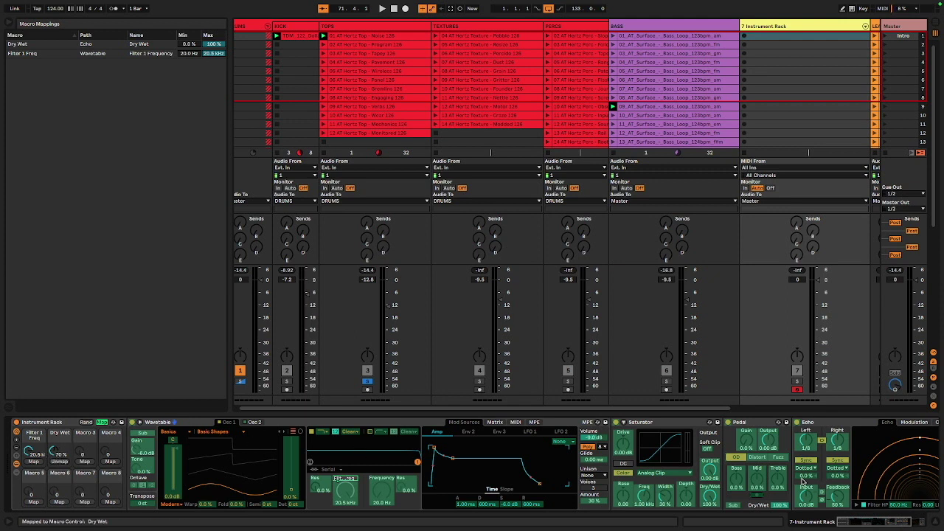
# Map both the Saturator's Dry/Wet and its Drive to Macro 3.
pyautogui.click(710, 498)
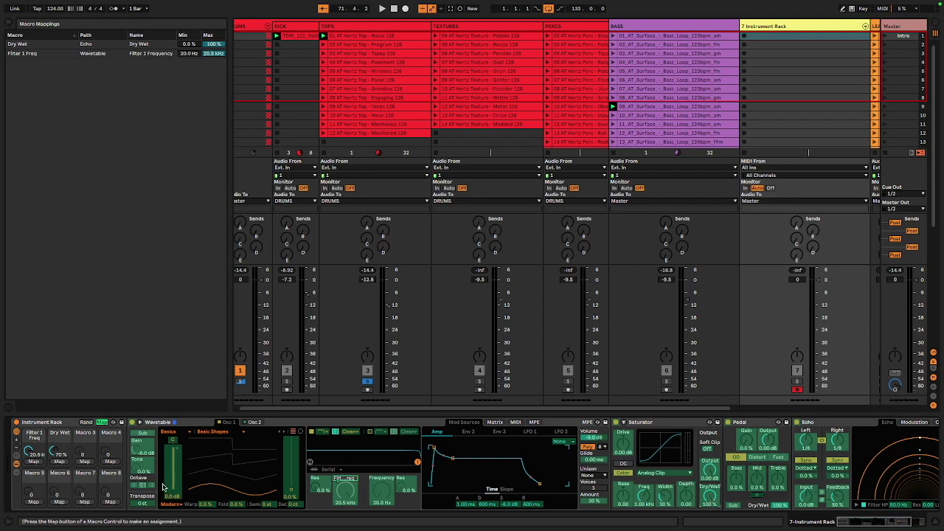
pyautogui.click(85, 461)
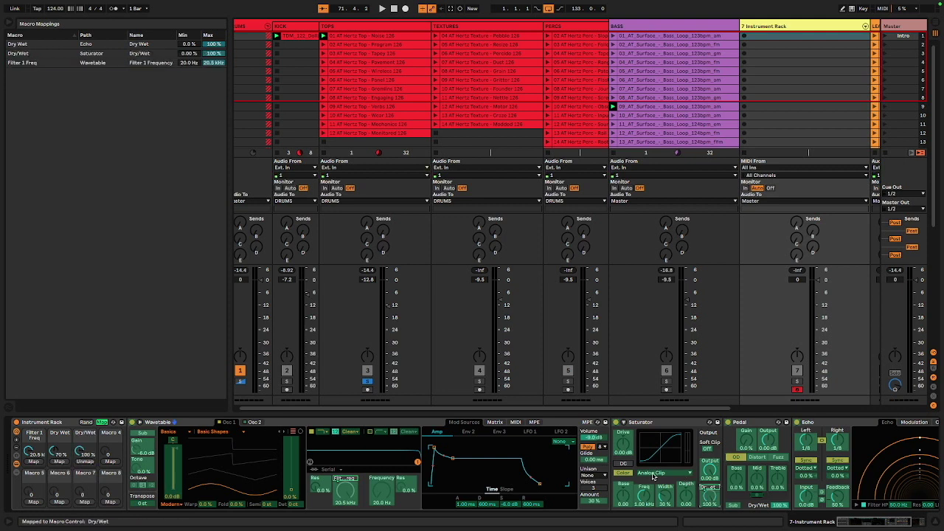
pyautogui.click(626, 446)
pyautogui.click(85, 461)
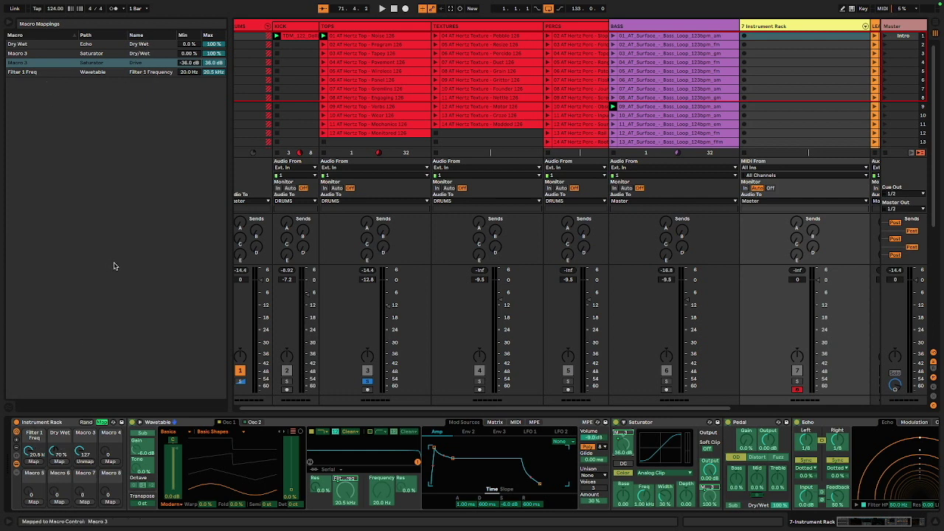
# Limit the Filter 1 Freq mapping to a minimum of 987 Hz and a maximum of 9.09 kHz.
pyautogui.moveTo(189, 73); pyautogui.dragTo(189, 19)
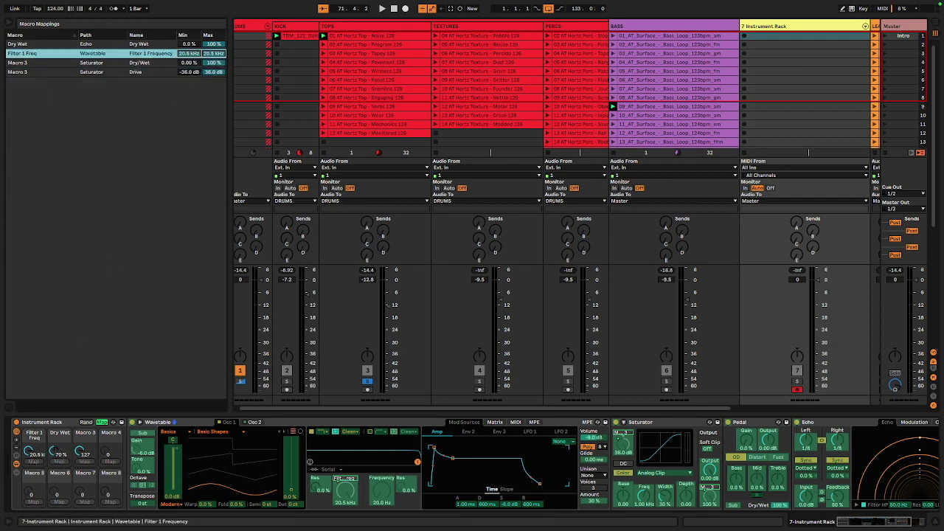
pyautogui.press('super+z')
pyautogui.click(191, 72)
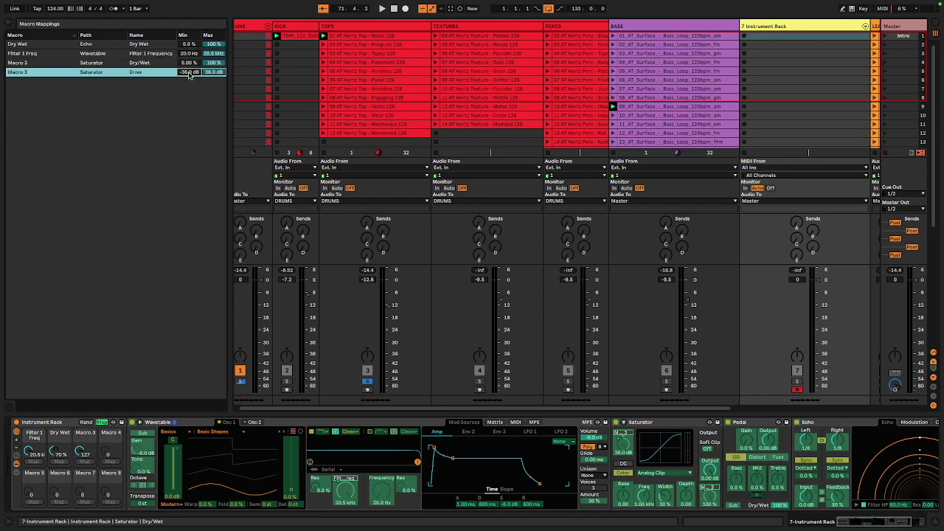
pyautogui.click(190, 54)
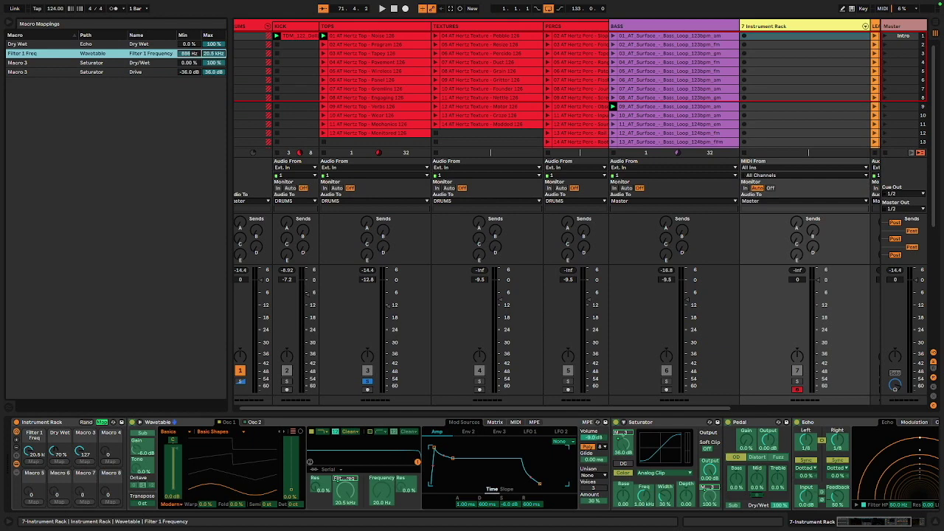
pyautogui.moveTo(212, 54); pyautogui.dragTo(211, 165)
# Test the filter frequency macro's range by turning it down and back up to 127.
pyautogui.moveTo(29, 451); pyautogui.dragTo(29, 476)
pyautogui.rightClick(29, 451)
pyautogui.press('Escape')
pyautogui.rightClick(29, 451)
pyautogui.click(98, 360)
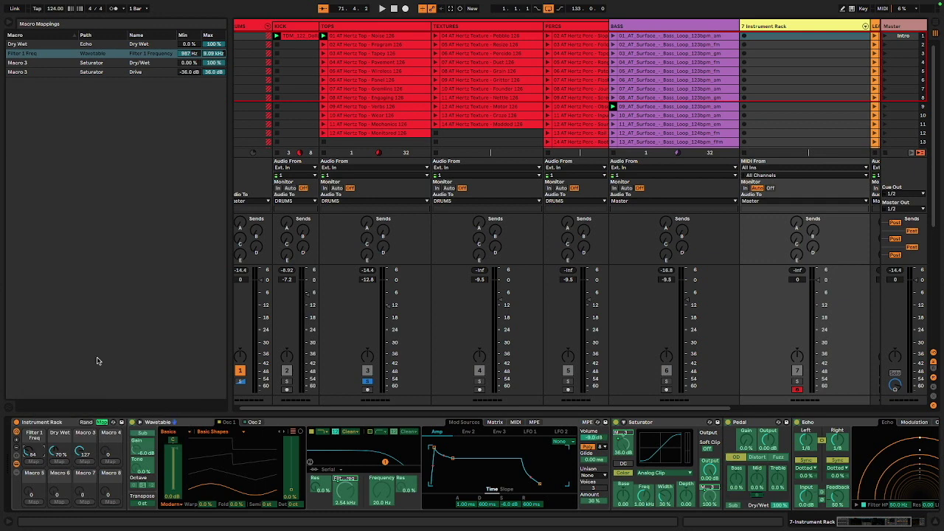
pyautogui.moveTo(42, 456); pyautogui.dragTo(42, 423)
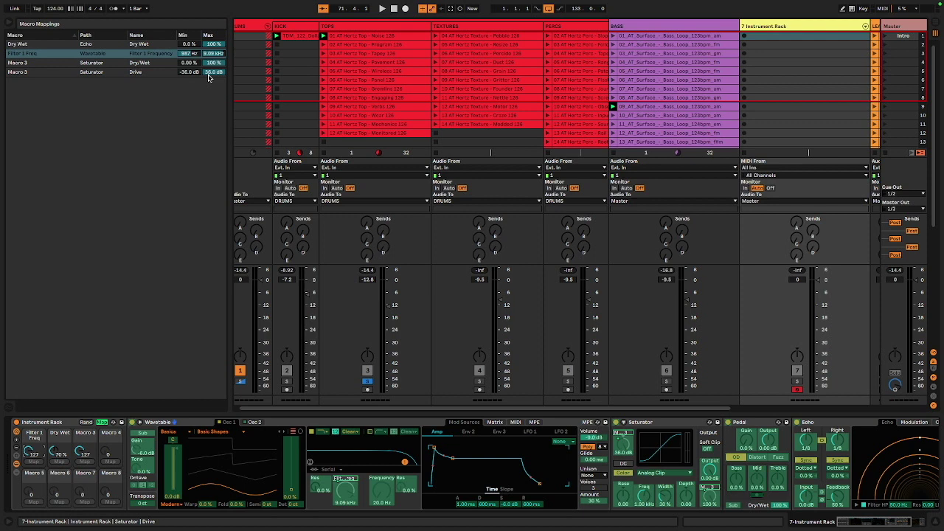
# Limit Macro 3's Saturator ranges to 5.47–30.5 % Dry/Wet and 2.00–7.88 dB Drive, turn the macro to 0 and leave mapping mode.
pyautogui.moveTo(213, 63); pyautogui.dragTo(213, 85)
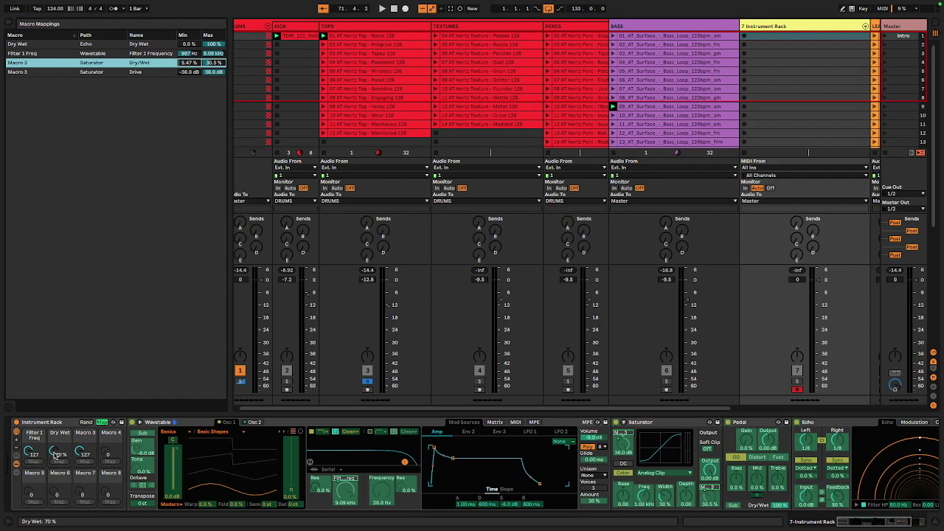
pyautogui.moveTo(81, 452); pyautogui.dragTo(81, 477)
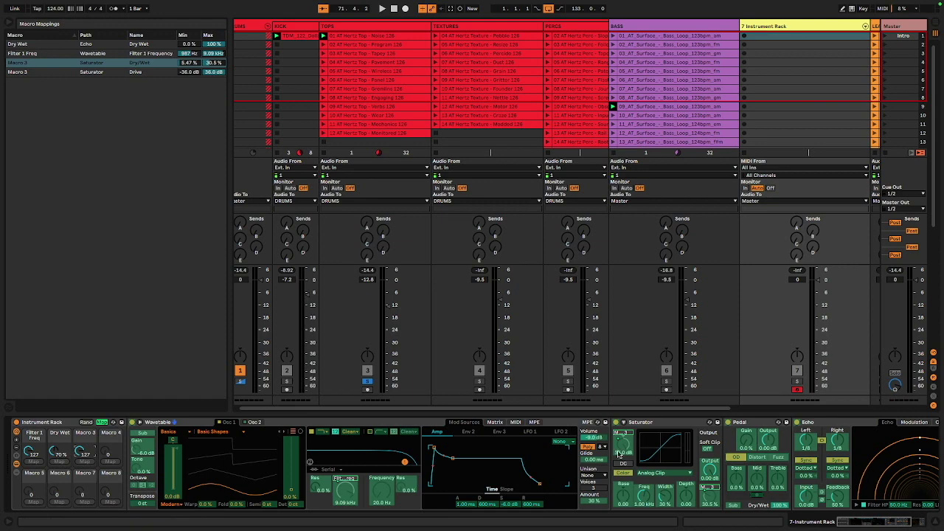
pyautogui.moveTo(624, 441)
pyautogui.mouseDown()
pyautogui.moveTo(623, 420)
pyautogui.moveTo(623, 435)
pyautogui.mouseUp()
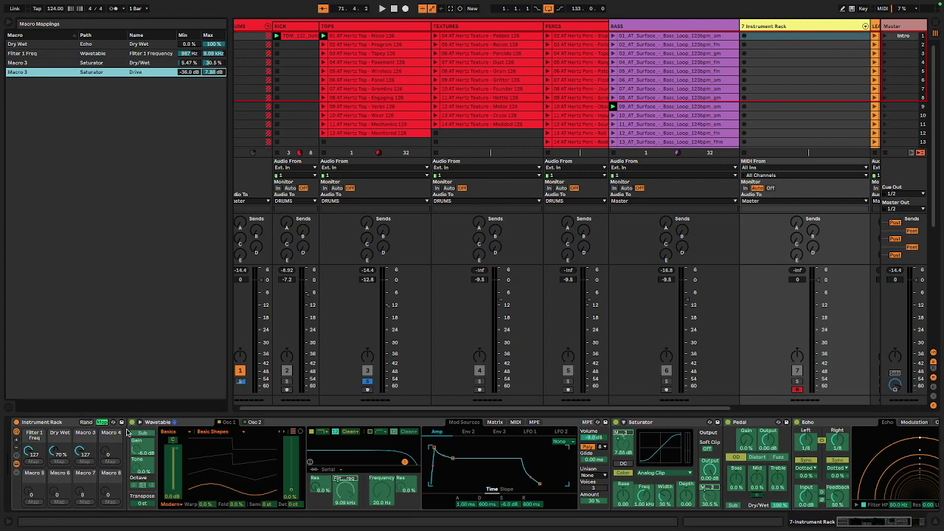
pyautogui.moveTo(84, 452); pyautogui.dragTo(84, 479)
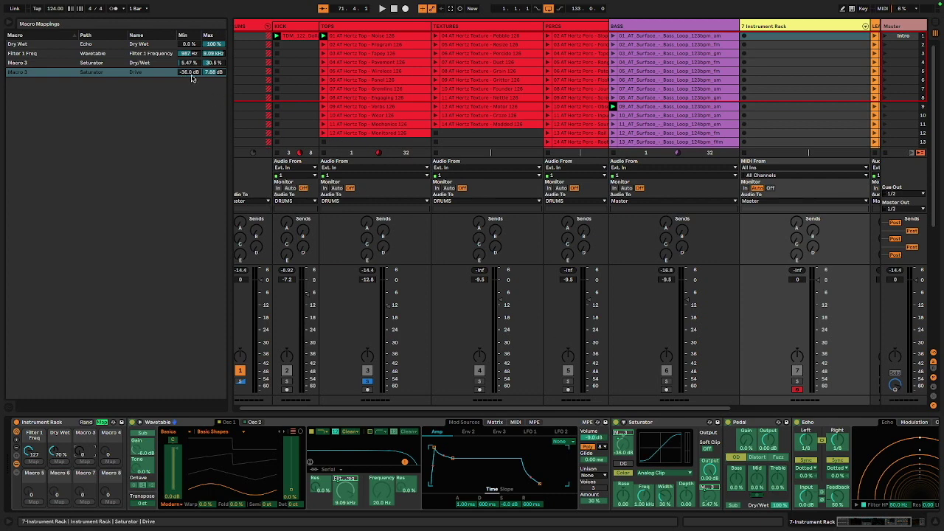
pyautogui.click(192, 74)
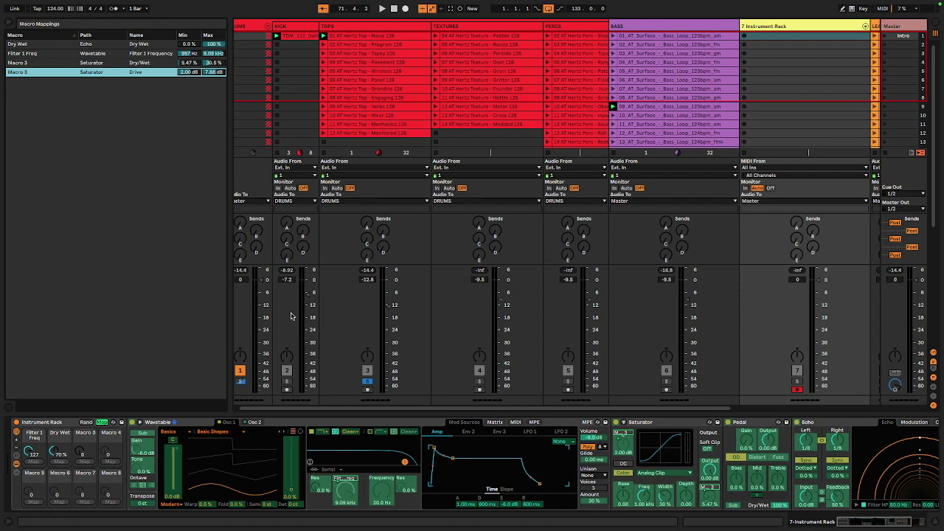
pyautogui.click(102, 423)
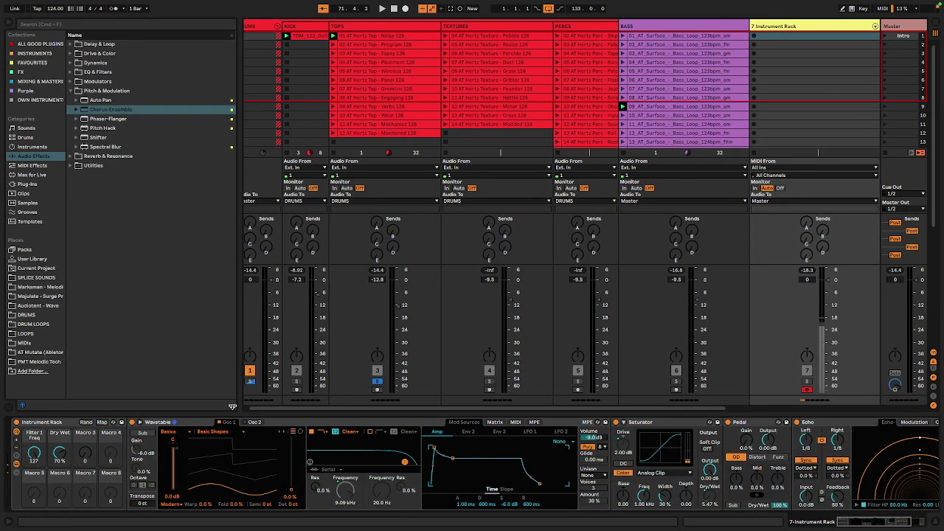
# With the Instrument Rack track soloed, lower the Dry Wet macro to 23 % and set Oscillator 1's wavetable position to 100 %.
pyautogui.click(806, 381)
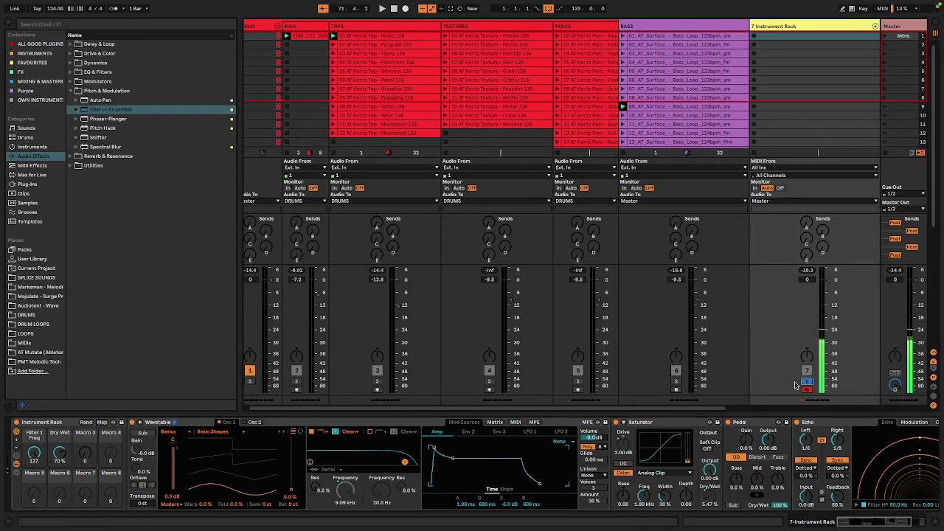
pyautogui.moveTo(59, 456); pyautogui.dragTo(59, 491)
pyautogui.moveTo(257, 480); pyautogui.dragTo(257, 428)
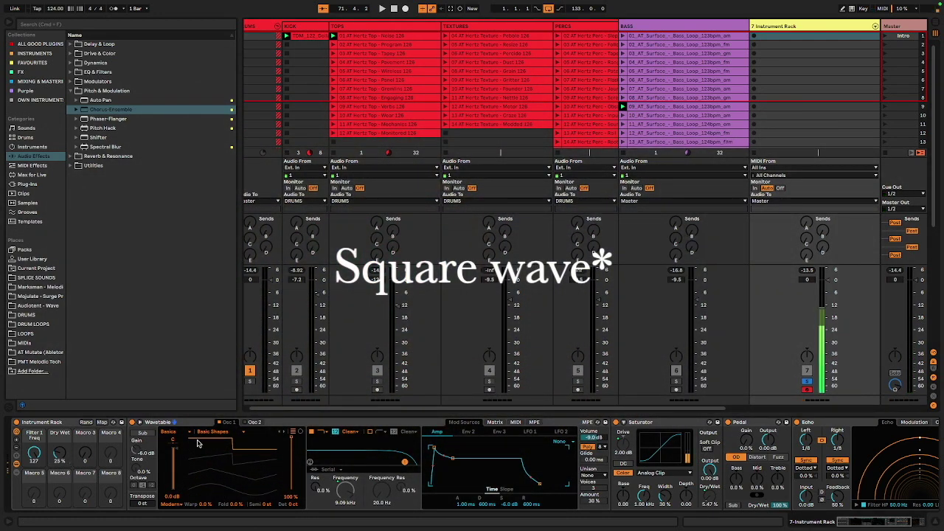
# Set the Dry Wet macro to 16 % and test the saturation macro by raising it to about 70 and returning it to 0.
pyautogui.moveTo(64, 455); pyautogui.dragTo(64, 487)
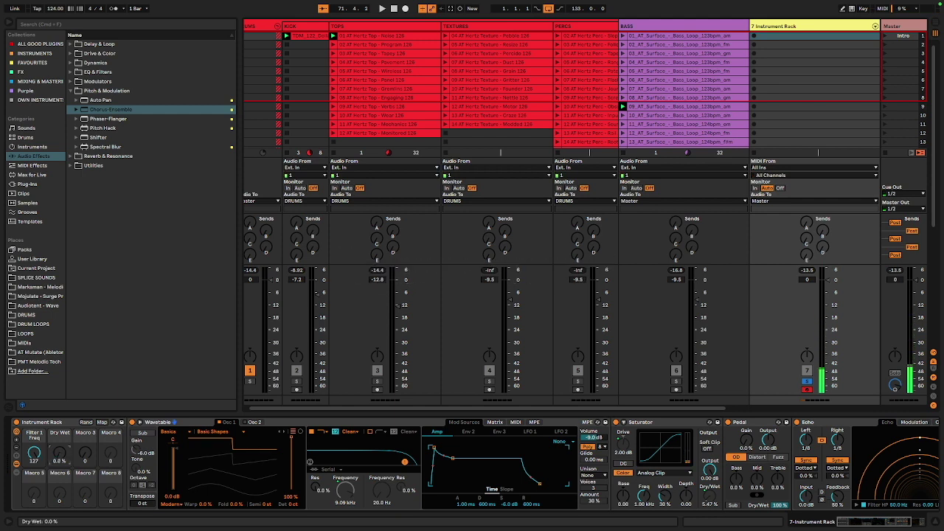
pyautogui.moveTo(59, 454); pyautogui.dragTo(87, 402)
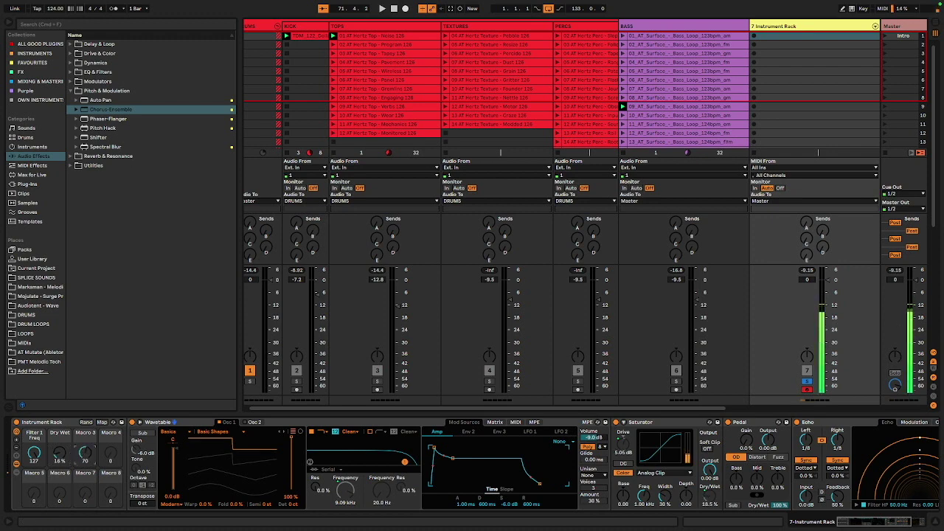
pyautogui.moveTo(86, 454); pyautogui.dragTo(86, 506)
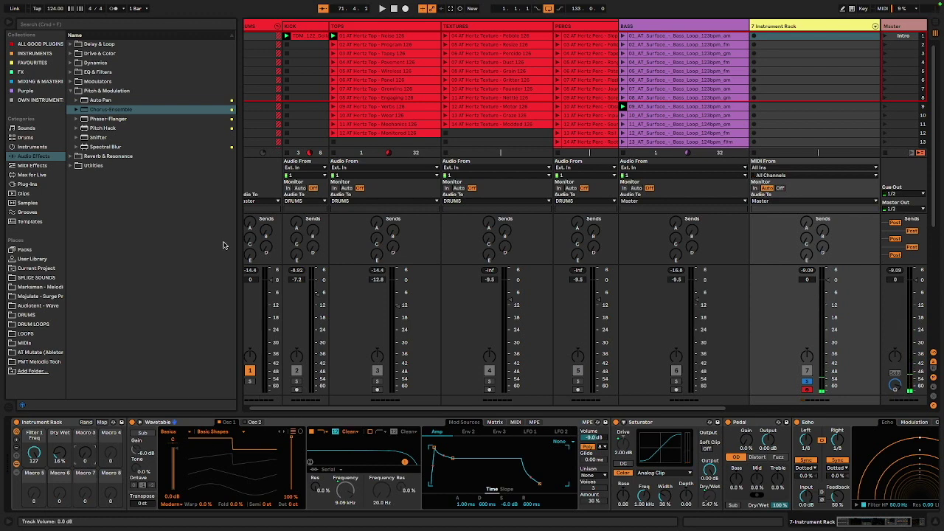
# Search the plug-ins for SERUM and load the AUv2 version from Xfer Records in place of Wavetable.
pyautogui.click(34, 185)
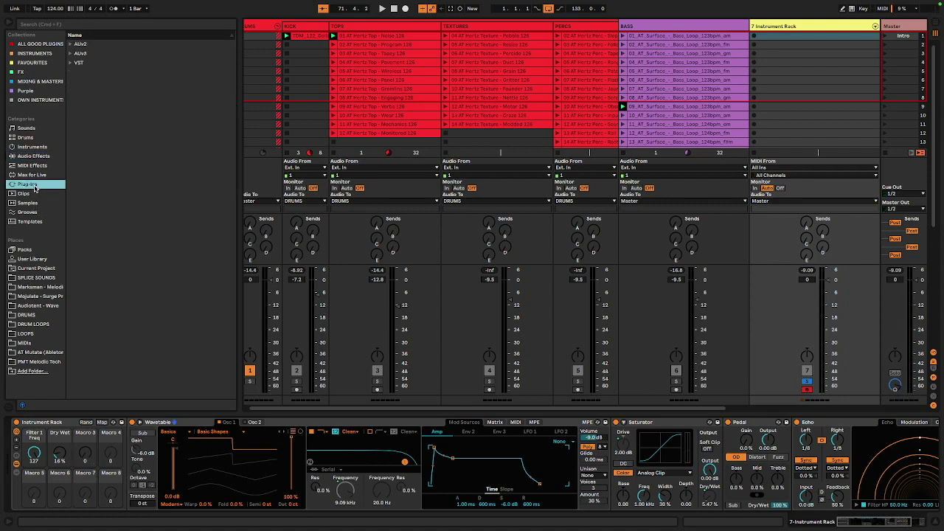
pyautogui.click(71, 44)
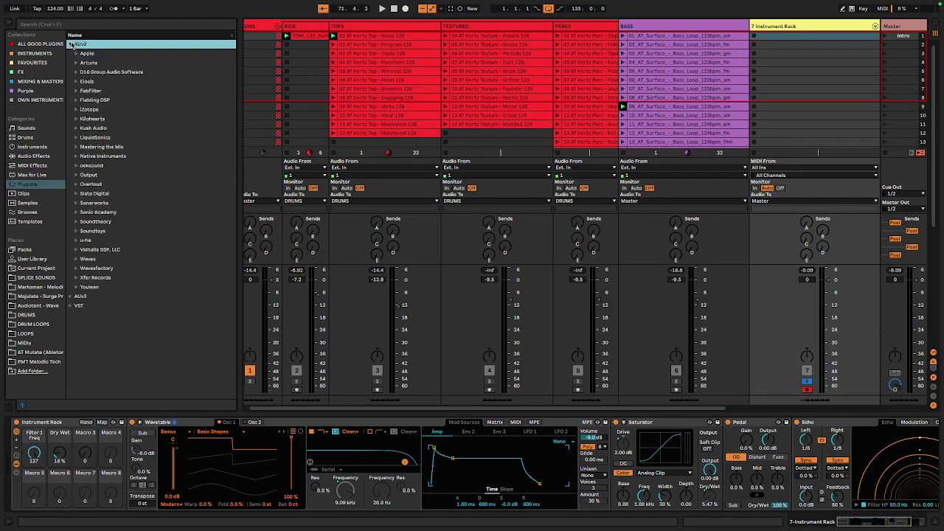
pyautogui.click(76, 63)
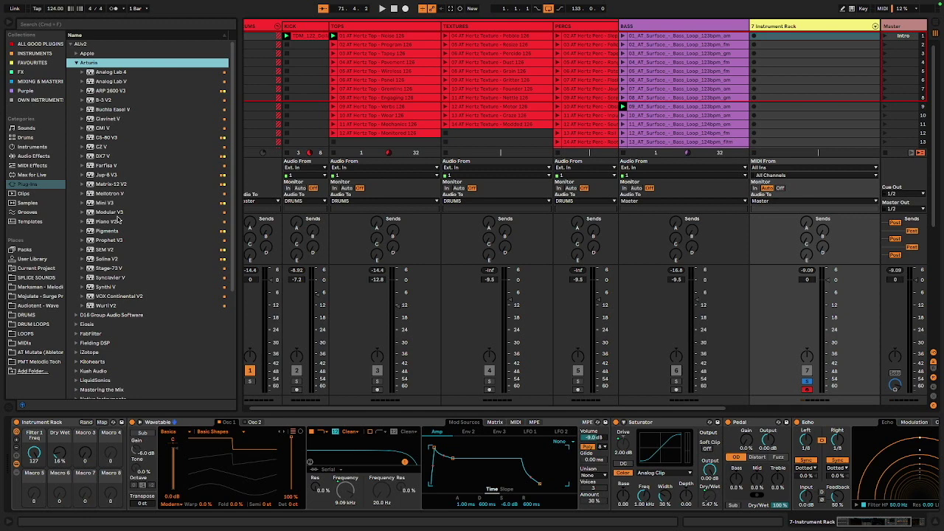
pyautogui.click(108, 167)
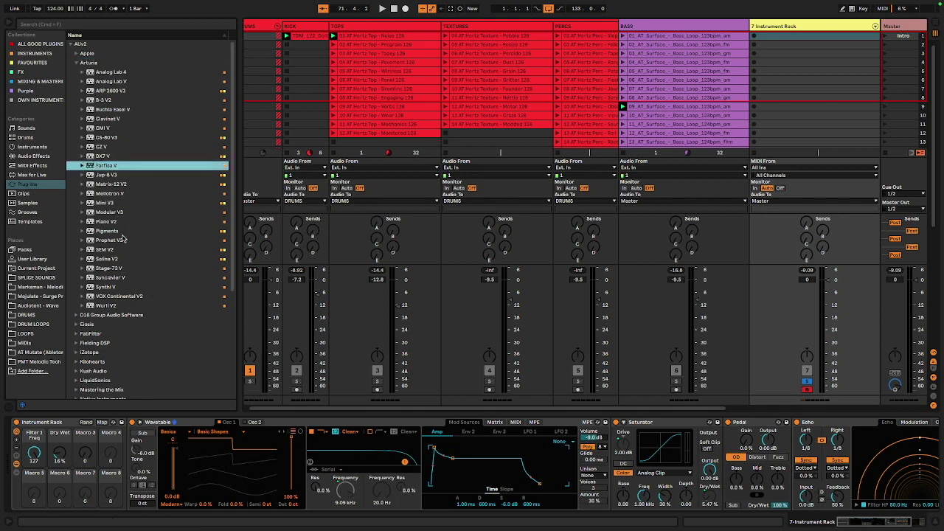
pyautogui.click(115, 269)
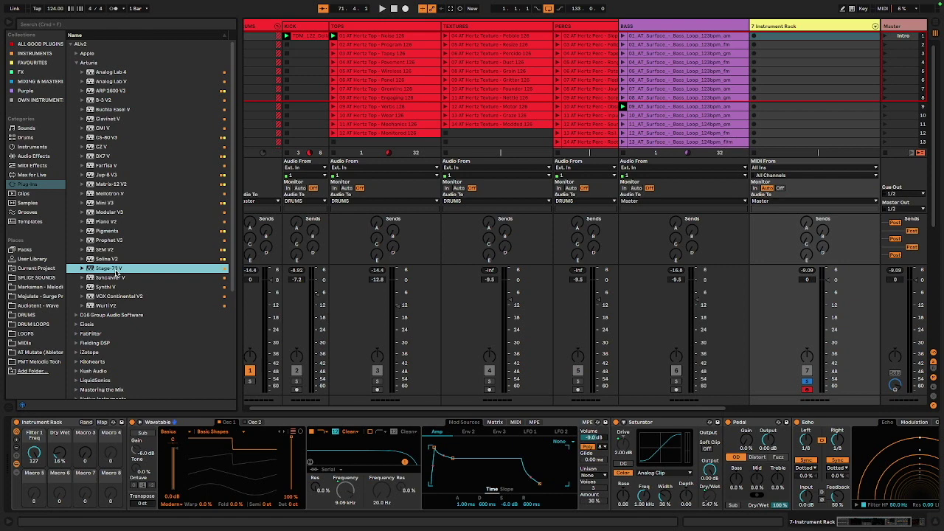
pyautogui.click(128, 28)
pyautogui.write('SERUM')
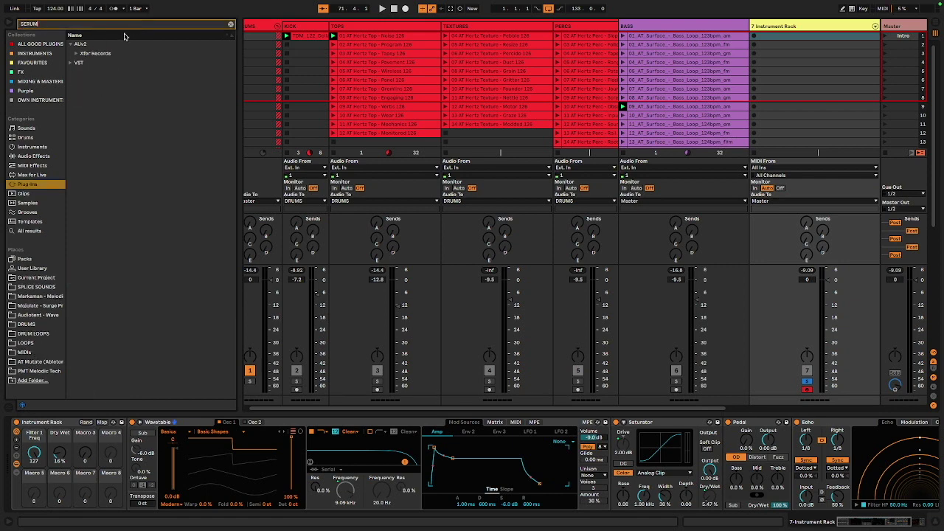
pyautogui.click(78, 54)
pyautogui.click(103, 63)
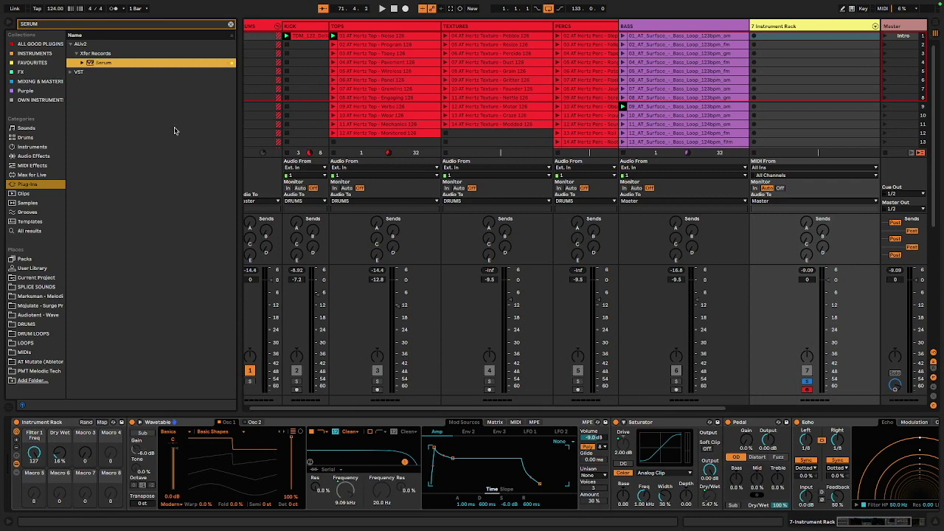
pyautogui.doubleClick(99, 65)
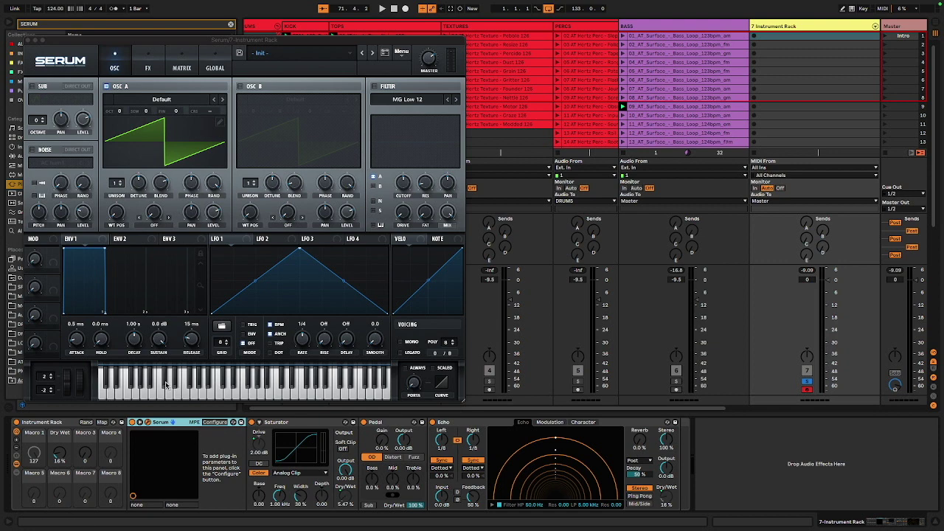
# Configure the Serum device to expose the filter cutoff, oscillator B volume and oscillator B warp parameters.
pyautogui.click(216, 423)
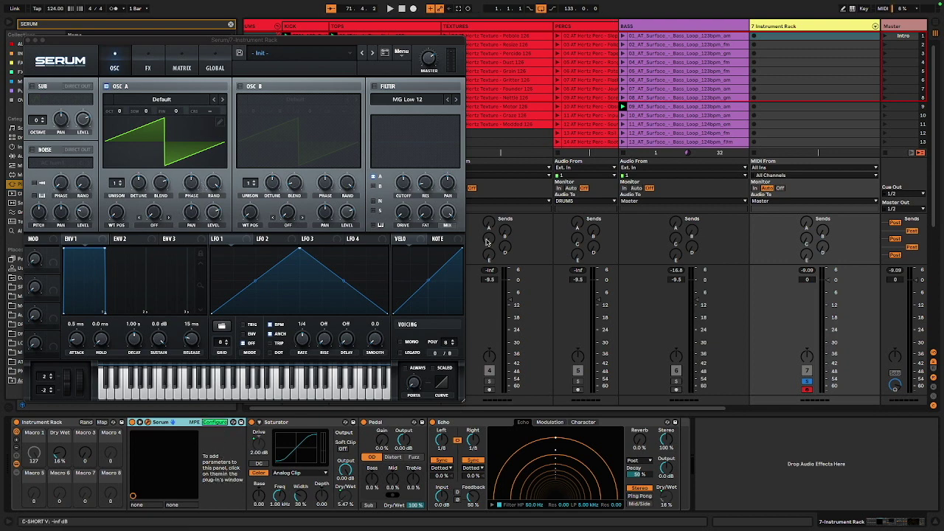
pyautogui.click(403, 184)
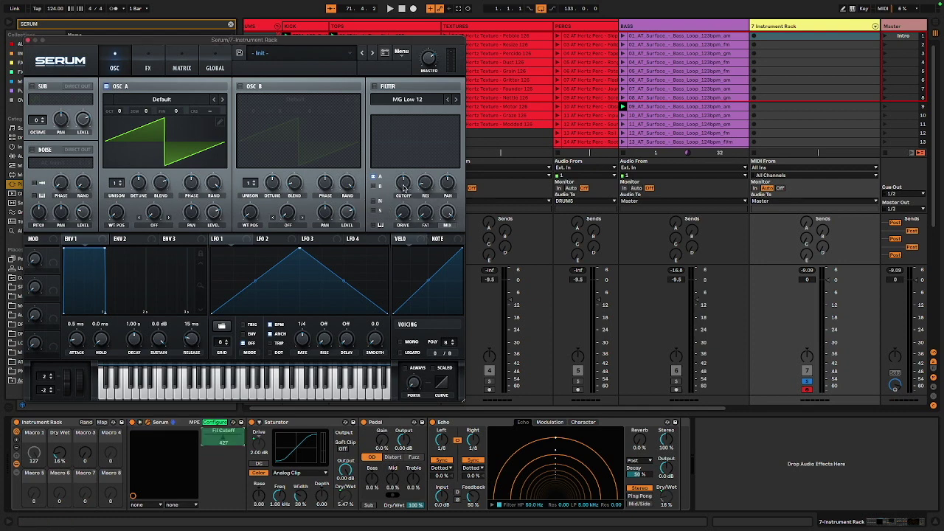
pyautogui.click(347, 213)
pyautogui.click(287, 215)
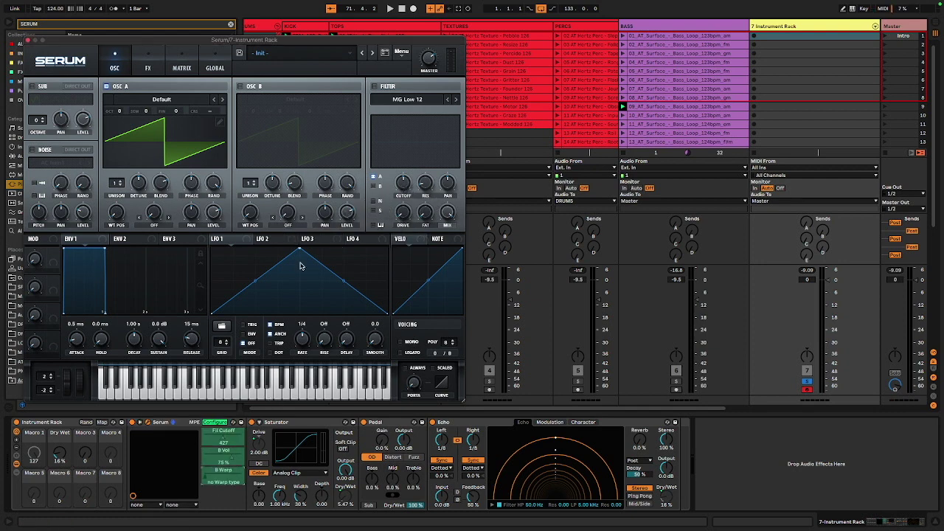
# Add Serum's LFO 1 rate, LFO 1 rise and portamento time to the device's exposed parameters, and finish configuring.
pyautogui.click(306, 339)
pyautogui.click(326, 339)
pyautogui.click(407, 343)
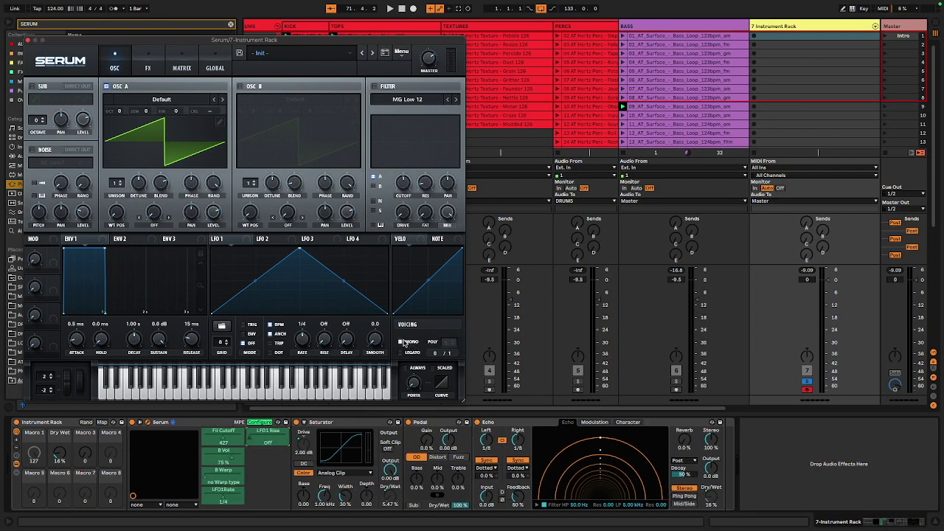
pyautogui.click(397, 344)
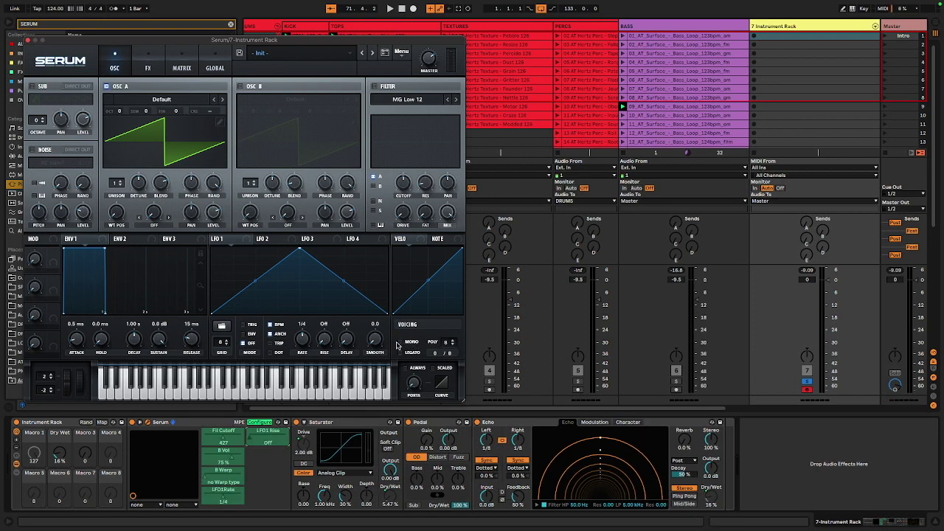
pyautogui.click(415, 383)
pyautogui.click(255, 422)
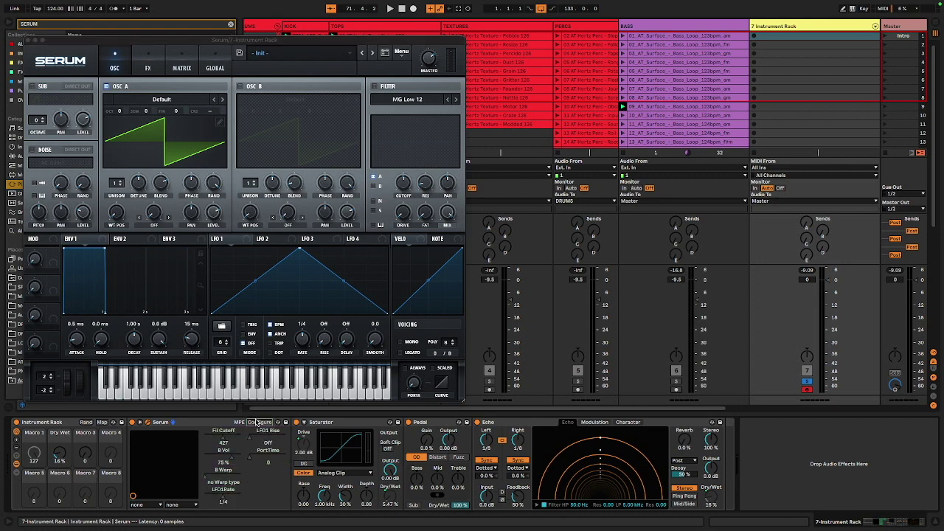
# Map Serum's filter cutoff to Macro 1, portamento time to Macro 8 and oscillator B warp to Macro 7.
pyautogui.click(105, 423)
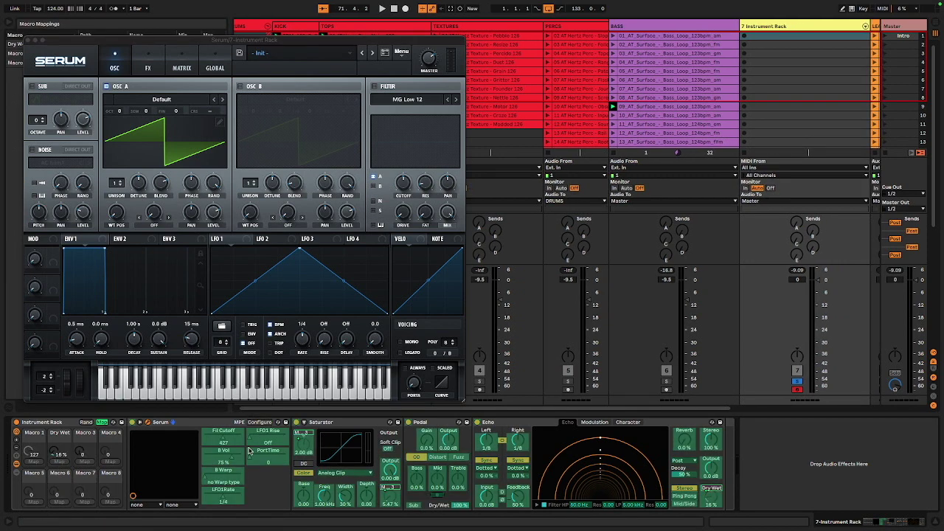
pyautogui.click(227, 441)
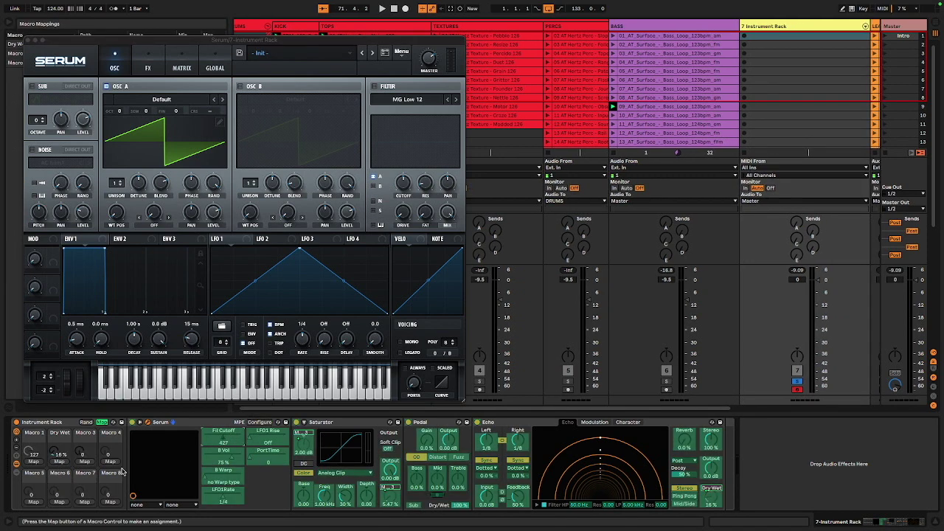
pyautogui.click(33, 461)
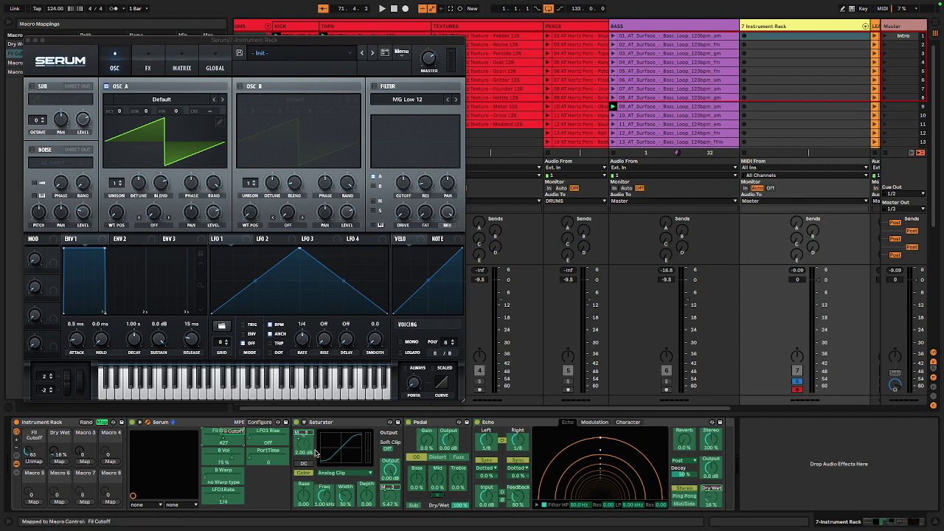
pyautogui.click(252, 463)
pyautogui.click(110, 502)
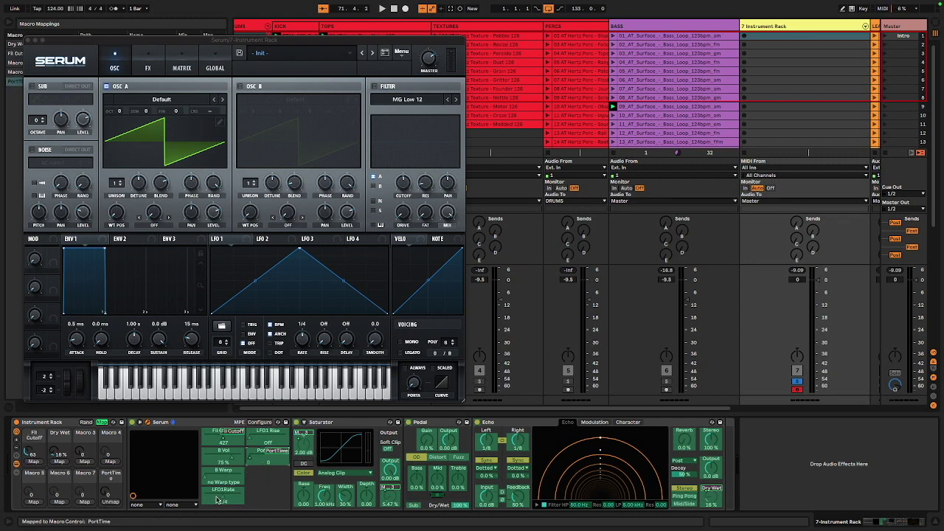
pyautogui.click(82, 502)
pyautogui.click(105, 423)
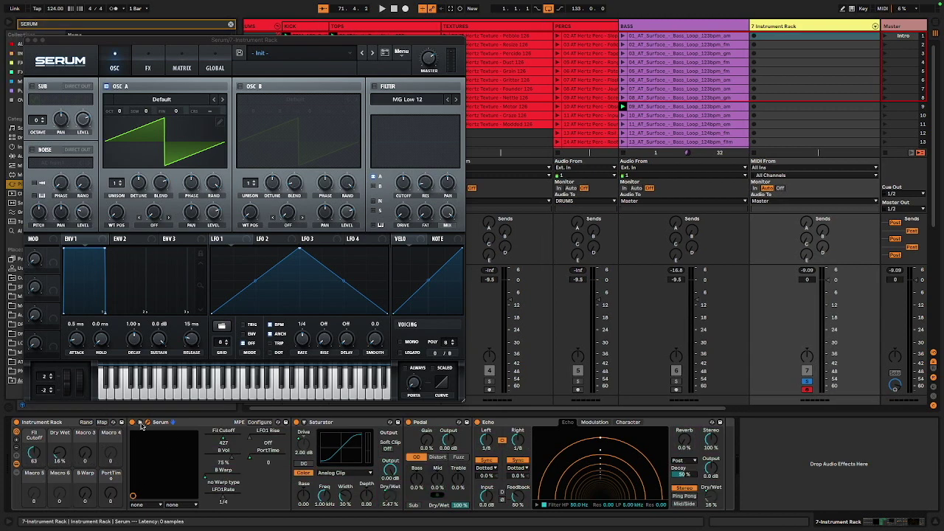
# Expose Serum's envelope 1 decay, sustain and release parameters, close the plug-in window, and lower the Dry Wet macro to 0 %.
pyautogui.click(140, 423)
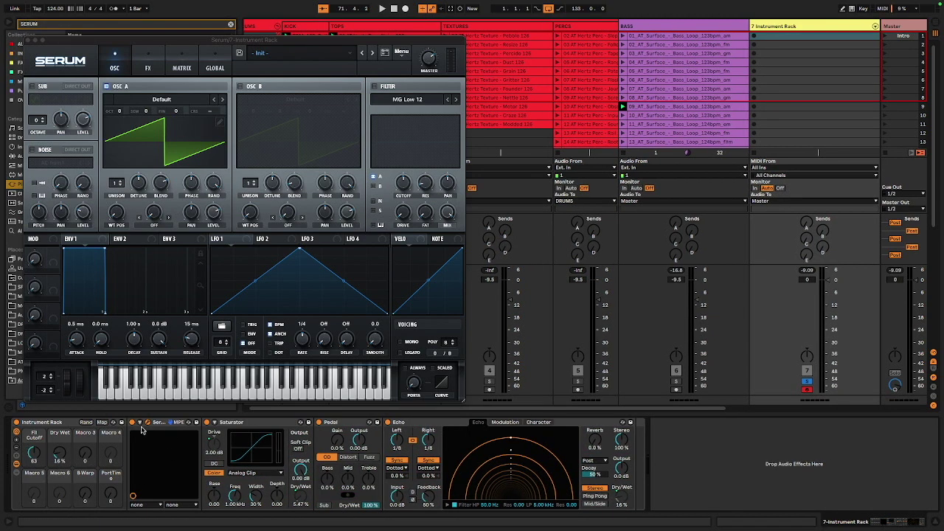
pyautogui.click(140, 425)
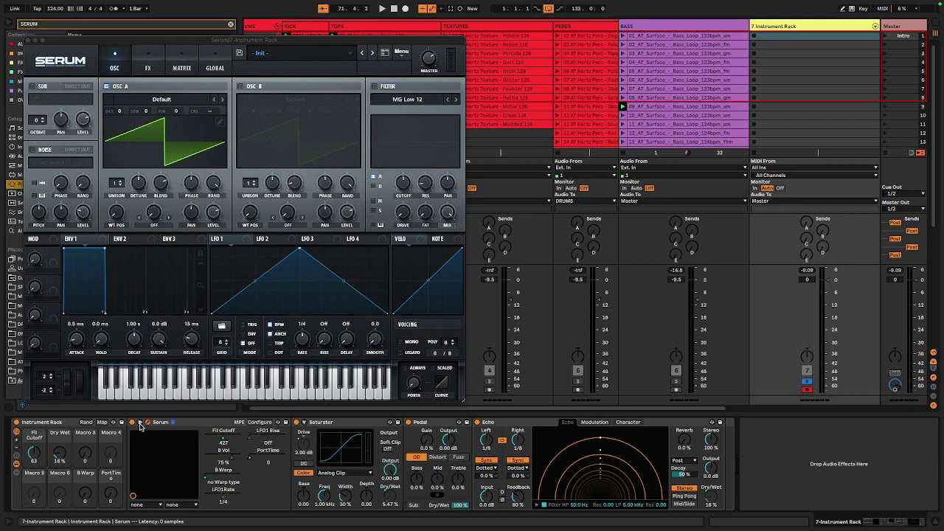
pyautogui.click(264, 425)
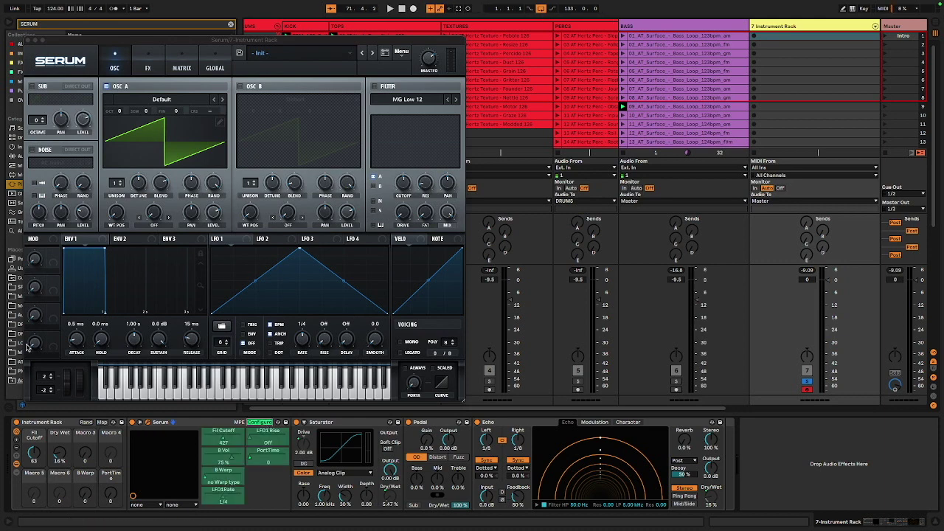
pyautogui.click(133, 339)
pyautogui.click(158, 339)
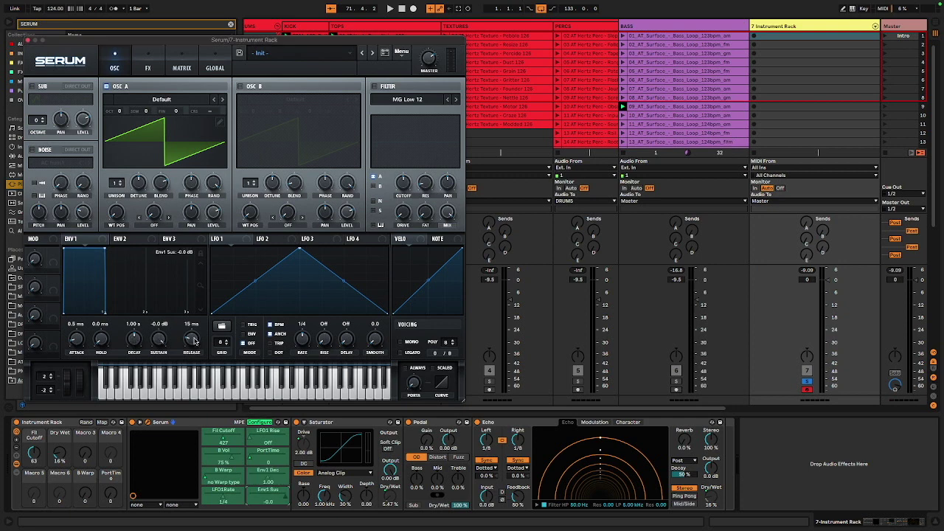
pyautogui.click(191, 339)
pyautogui.click(304, 422)
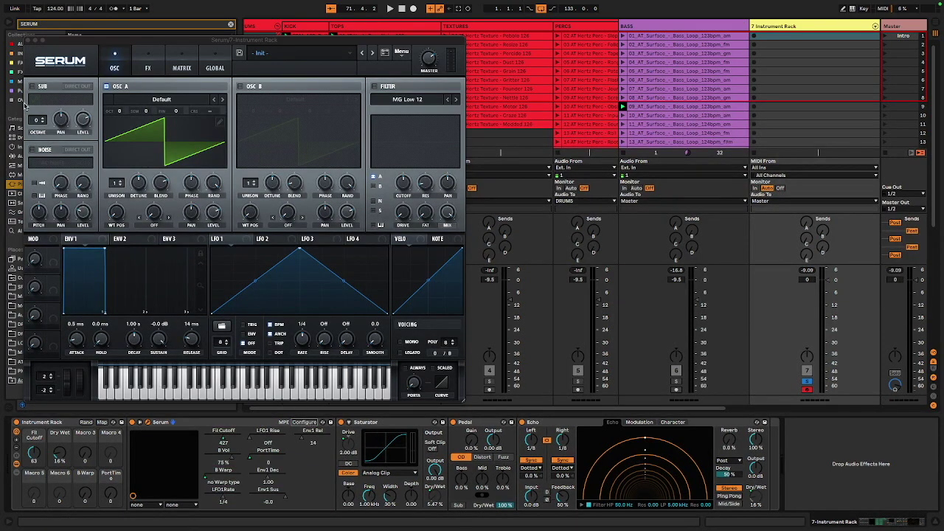
pyautogui.click(28, 43)
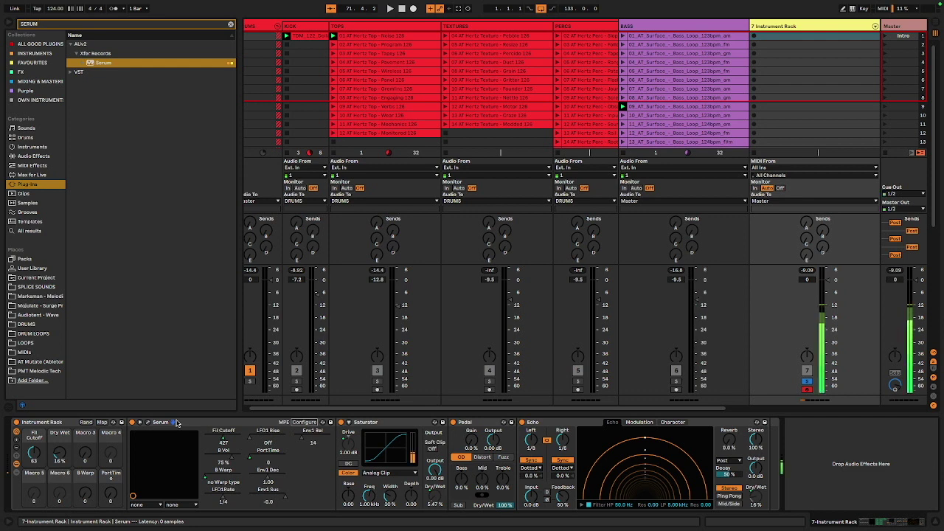
pyautogui.moveTo(59, 452)
pyautogui.mouseDown()
pyautogui.moveTo(59, 420)
pyautogui.moveTo(59, 463)
pyautogui.mouseUp()
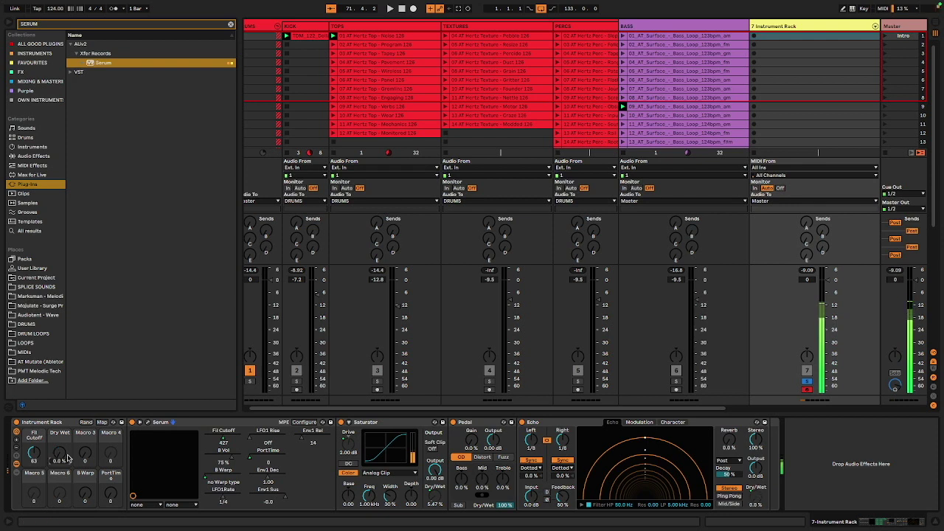
# Delete the Instrument Rack and the emptied MIDI track 7 that held it.
pyautogui.click(60, 424)
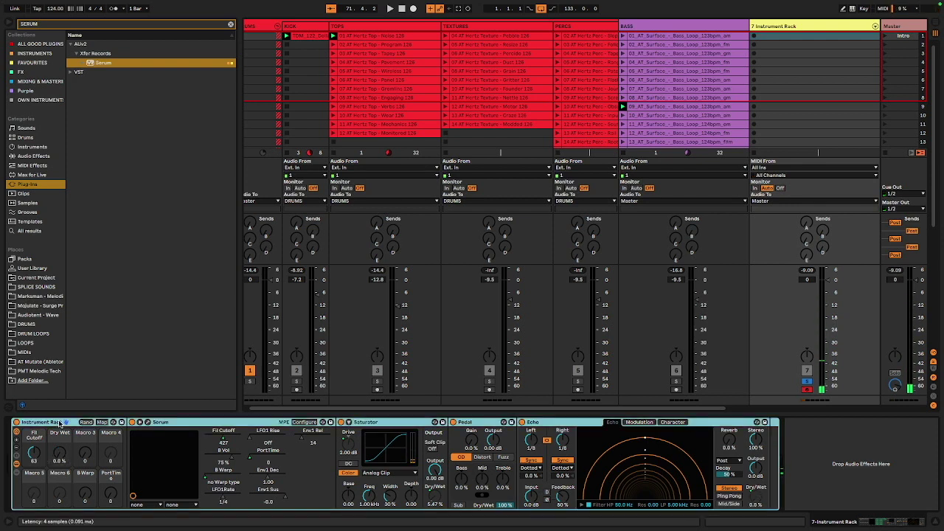
pyautogui.press('Delete')
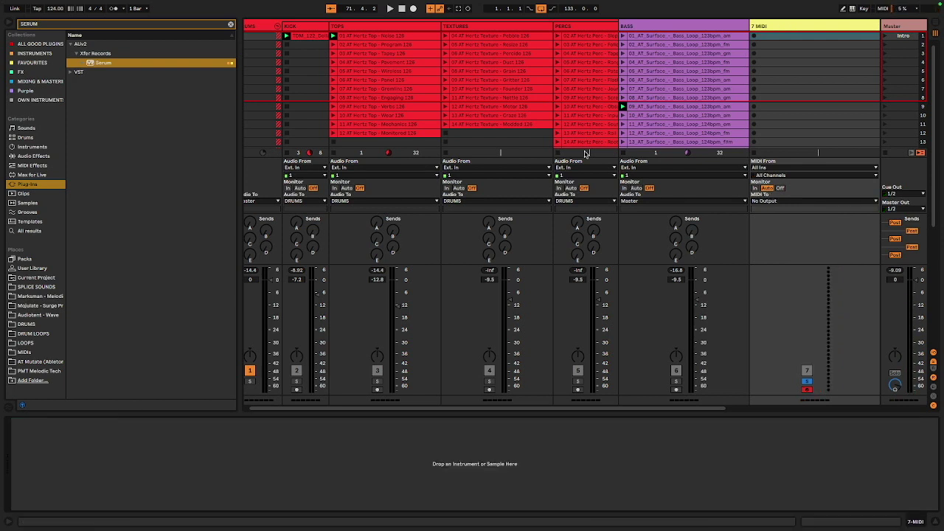
pyautogui.hscroll(5, 550, 113)
pyautogui.click(603, 25)
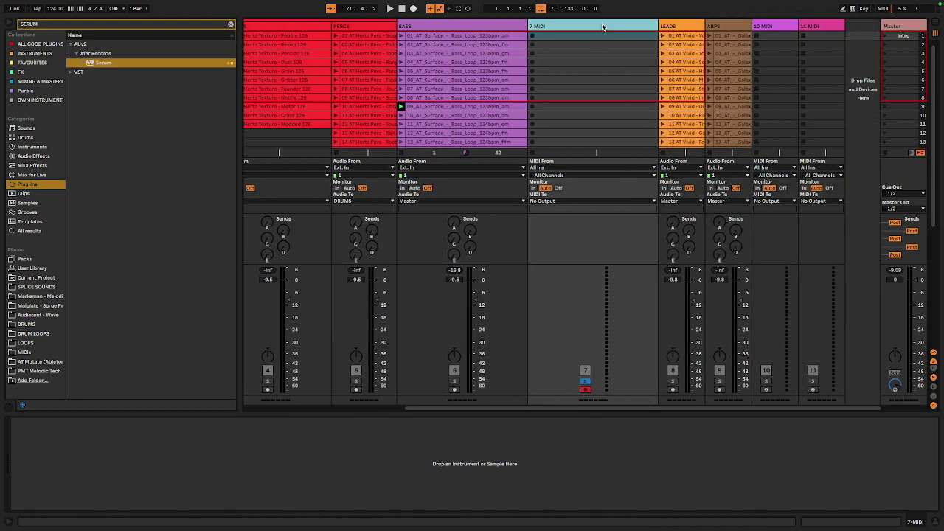
pyautogui.press('Delete')
# Narrow the TOPS, TEXTURES and PERCS tracks and widen the LEADS and ARPS tracks.
pyautogui.hscroll(-5, 537, 77)
pyautogui.moveTo(448, 26); pyautogui.dragTo(373, 27)
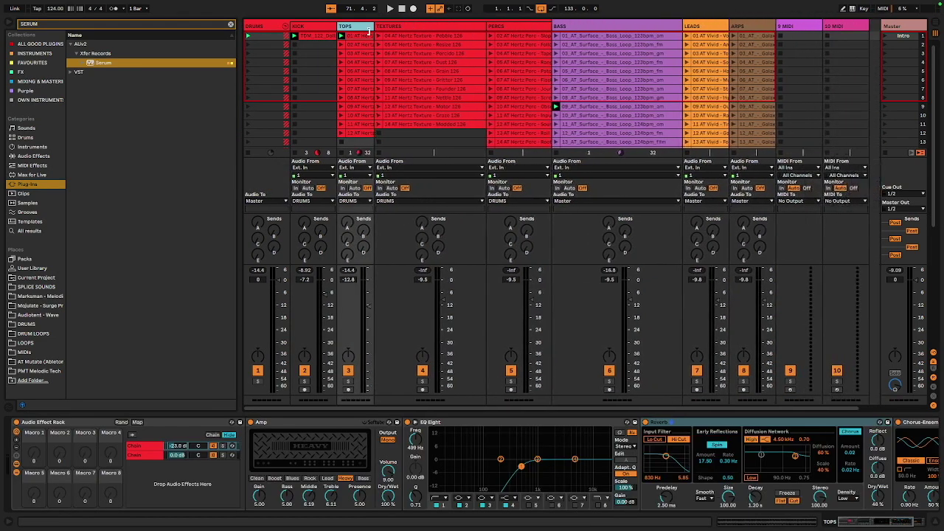
pyautogui.moveTo(483, 26); pyautogui.dragTo(411, 26)
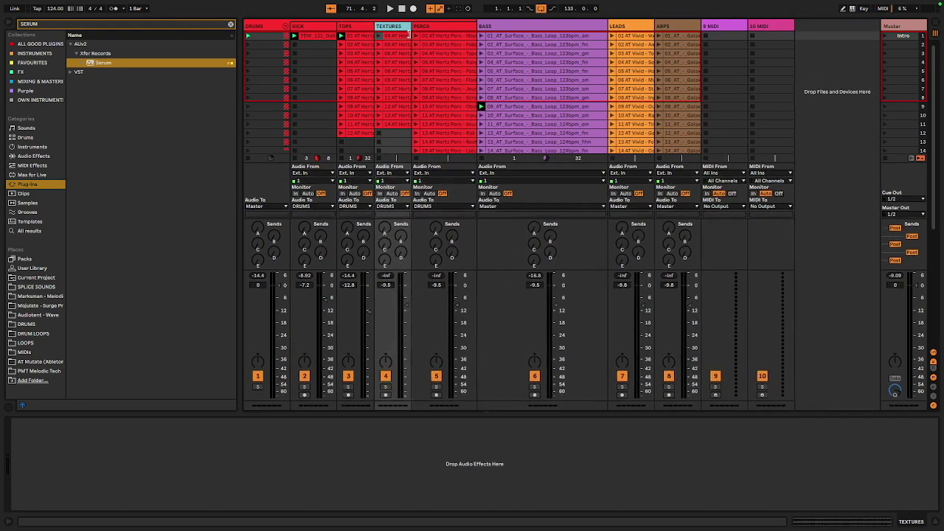
pyautogui.moveTo(472, 26); pyautogui.dragTo(436, 26)
pyautogui.moveTo(615, 26); pyautogui.dragTo(757, 25)
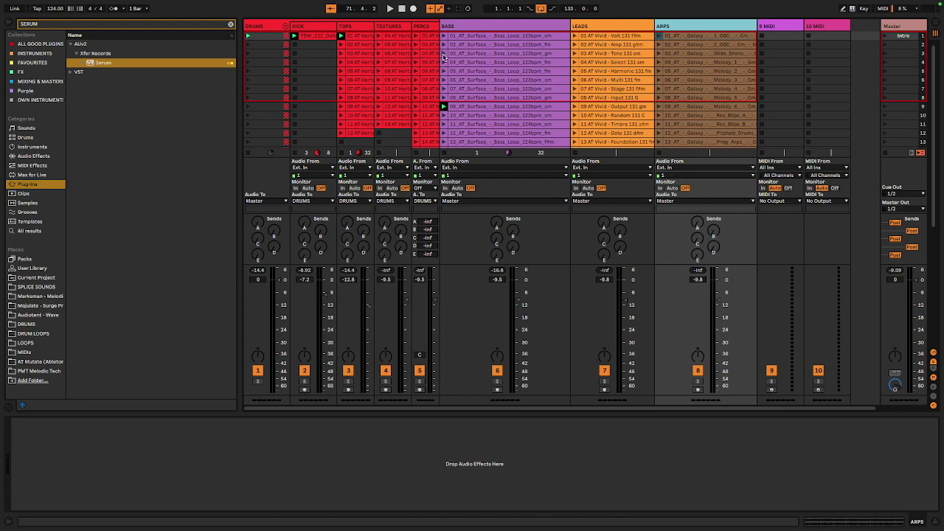
# Start playback, try different TOPS loops and leave 04 AT Hertz Top - Pavement 126 playing.
pyautogui.scroll(-6, 680, 95)
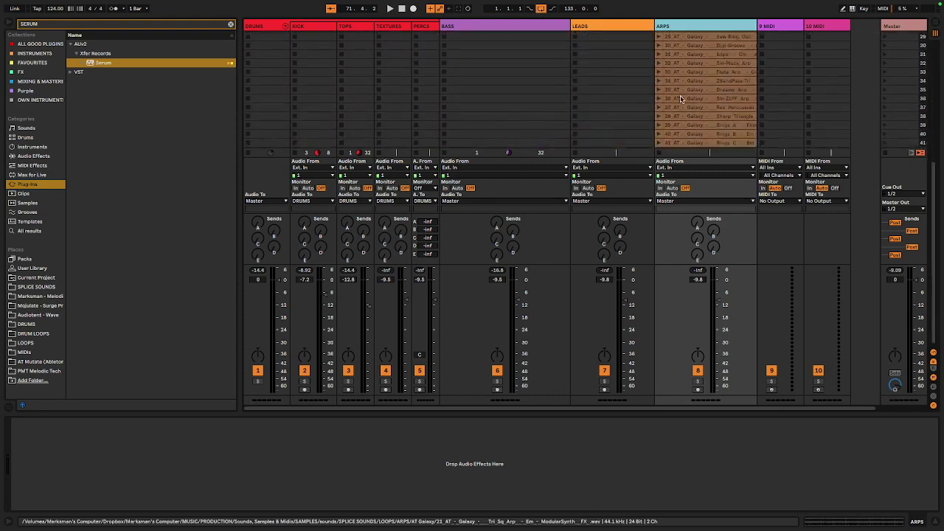
pyautogui.scroll(6, 591, 76)
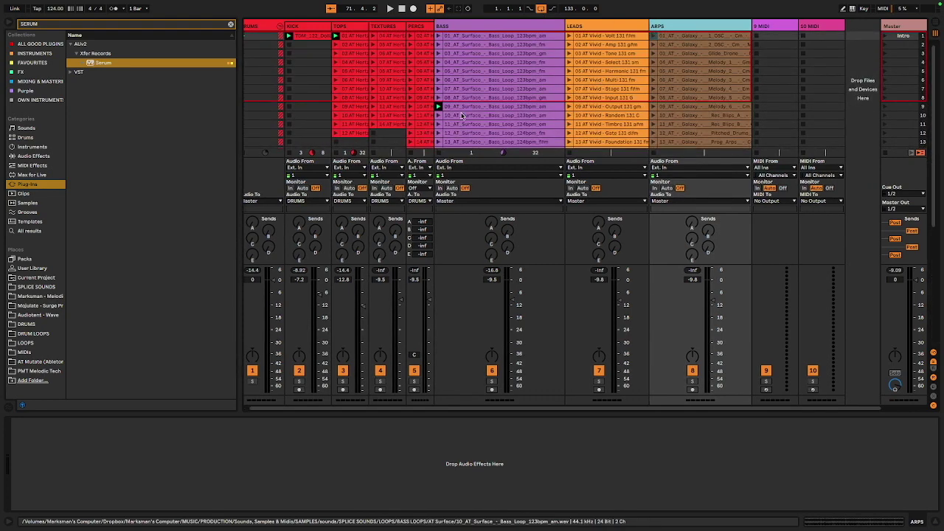
pyautogui.press('space')
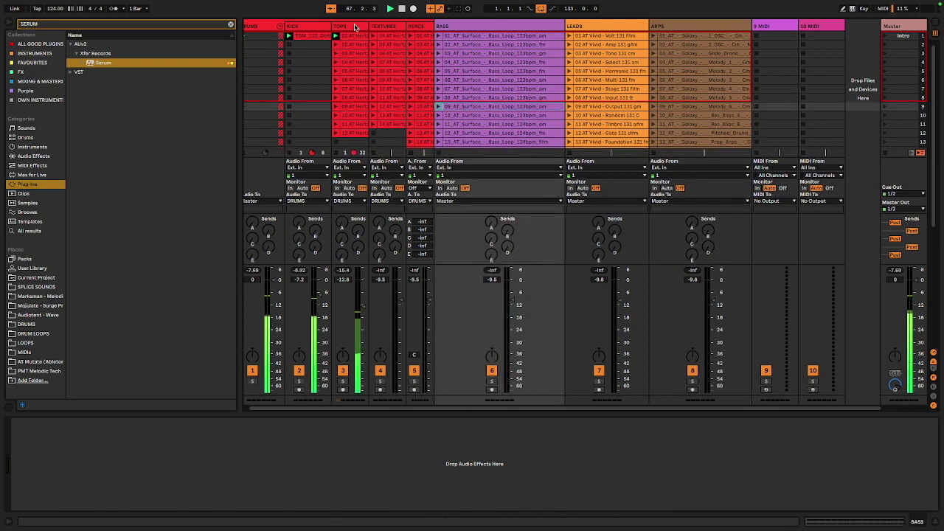
pyautogui.click(335, 45)
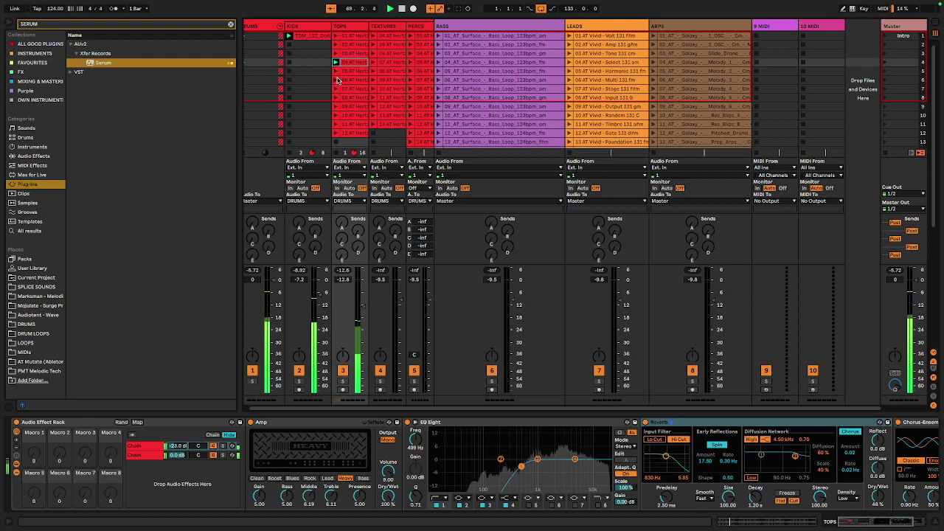
pyautogui.click(335, 72)
pyautogui.click(335, 63)
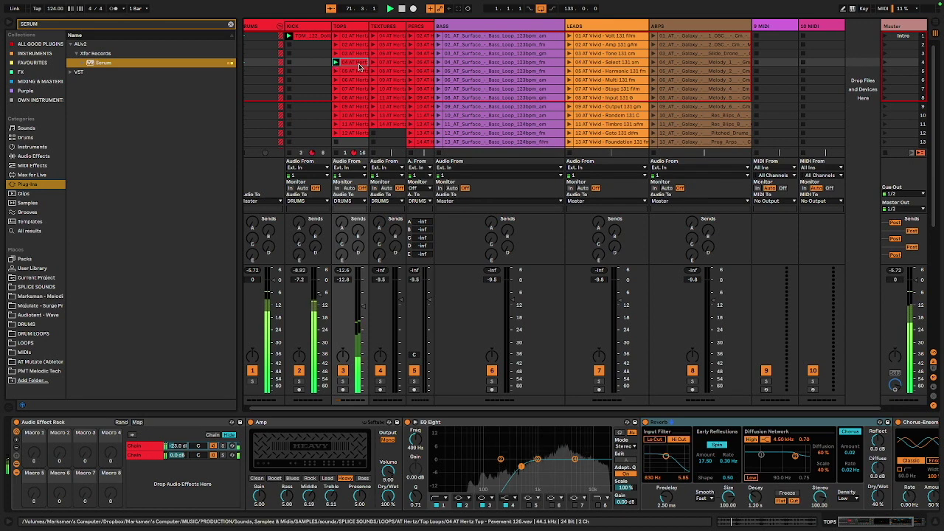
# Launch the TEXTURES clip in scene 9 at -21.5 dB and the PERCS clip in scene 3 at -13.5 dB, widening the PERCS track.
pyautogui.click(374, 107)
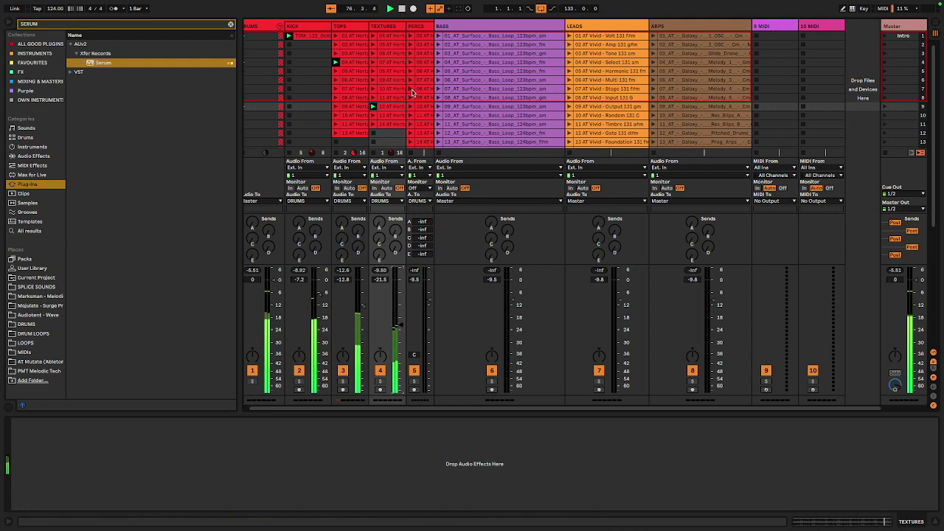
pyautogui.click(411, 53)
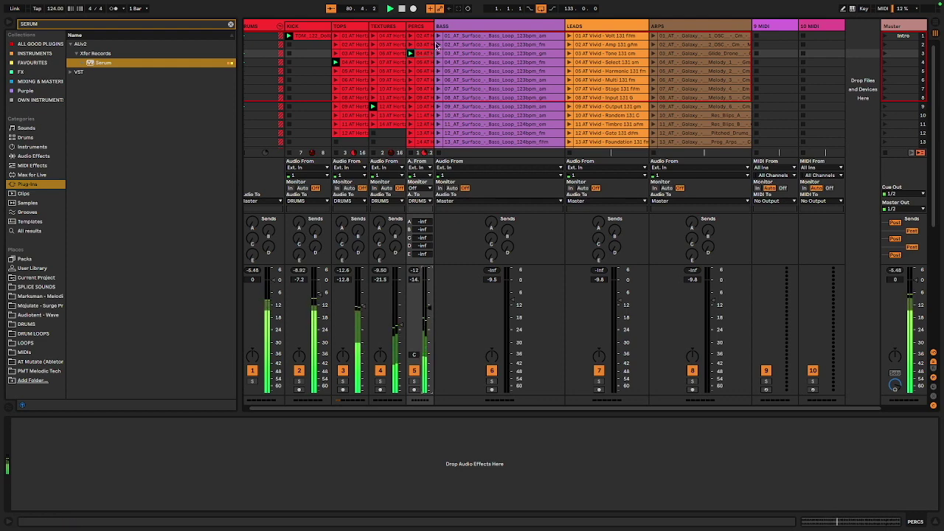
pyautogui.moveTo(432, 26); pyautogui.dragTo(478, 26)
# Launch 16_AT_Surface_-_Bass_Loop_124bpm_fm in the BASS track and compare it with the bass loop in scene 18.
pyautogui.scroll(-5, 505, 123)
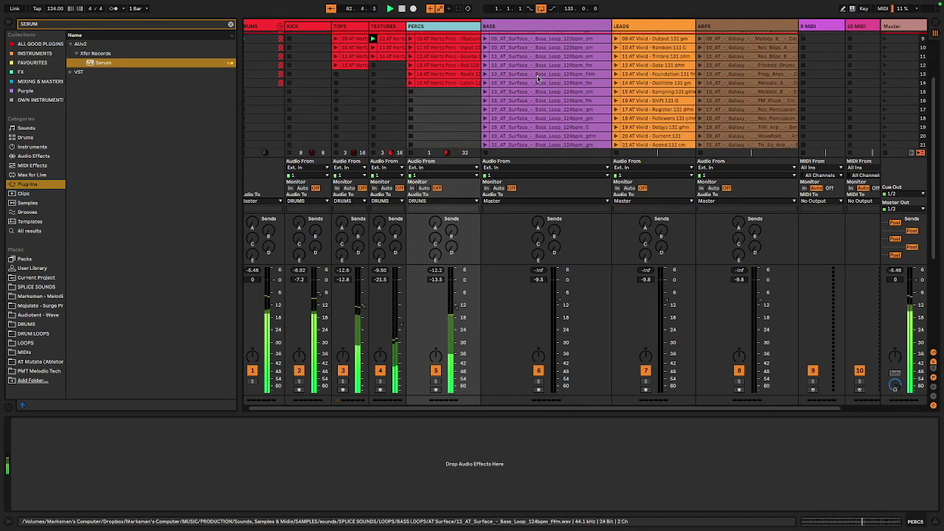
pyautogui.click(484, 102)
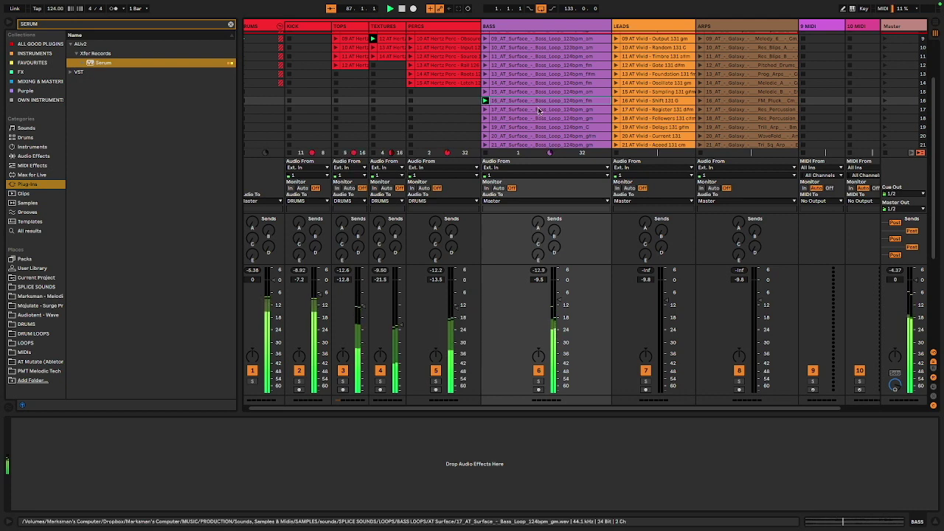
pyautogui.scroll(3, 534, 108)
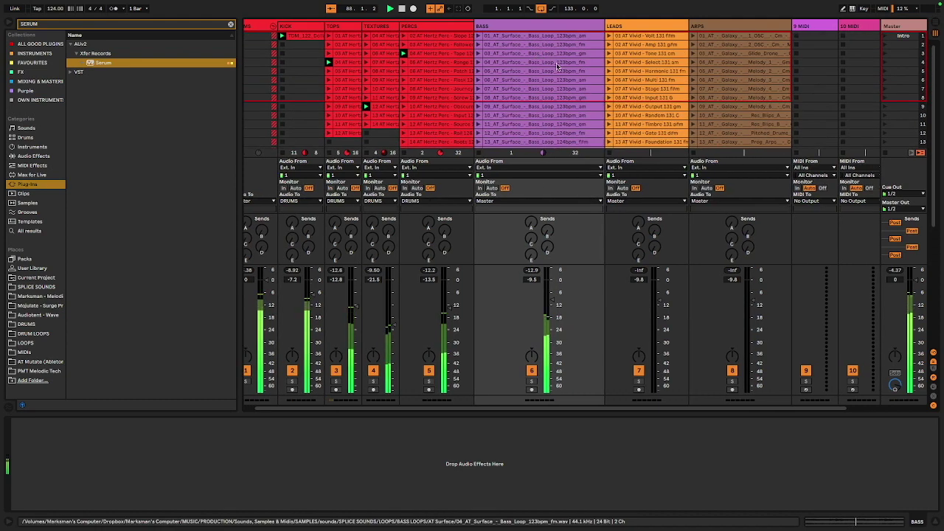
pyautogui.hscroll(2, 573, 62)
pyautogui.scroll(-5, 483, 95)
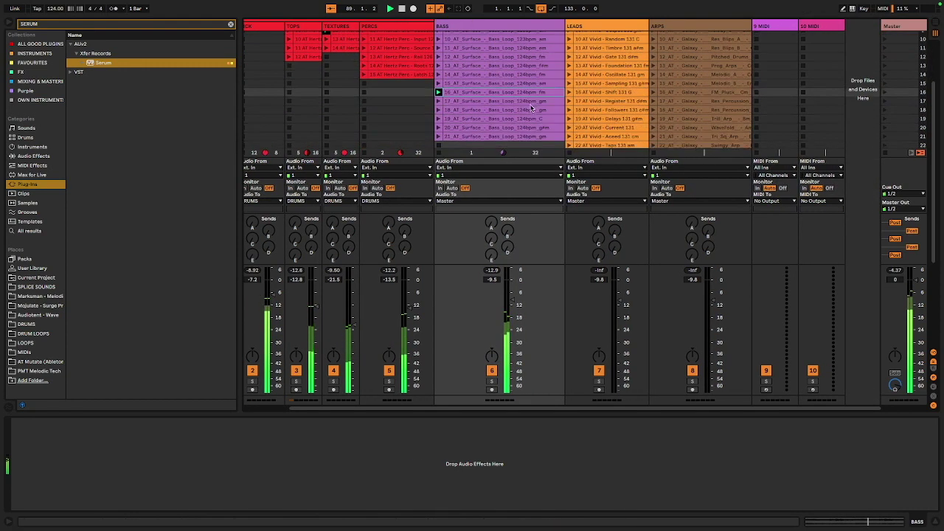
pyautogui.scroll(3, 483, 95)
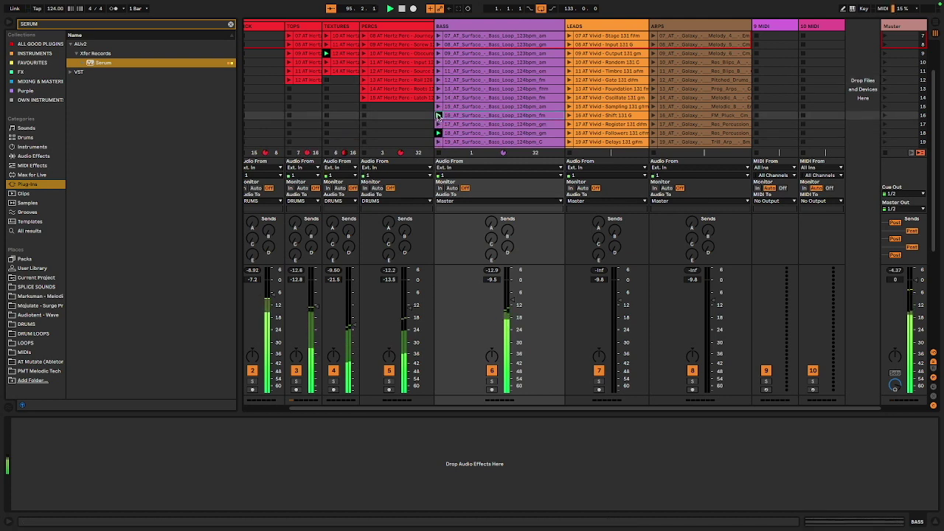
pyautogui.scroll(3, 602, 77)
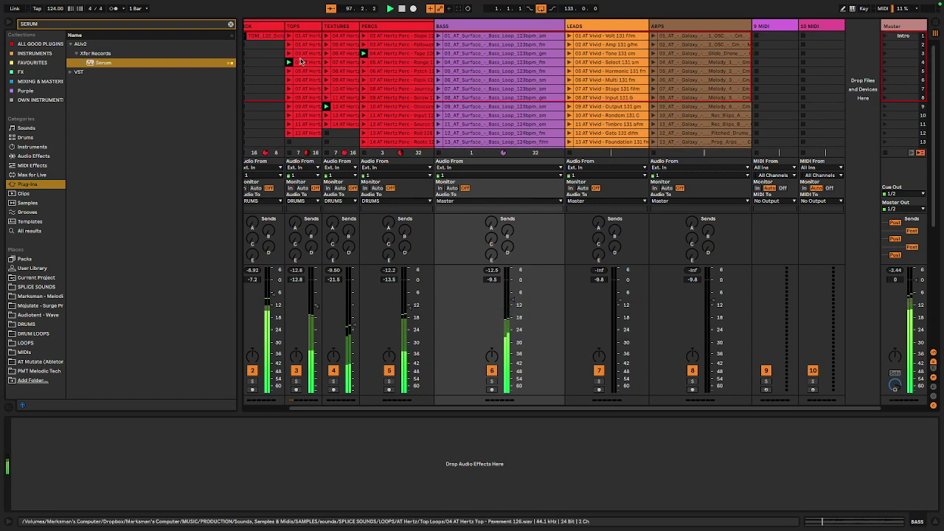
pyautogui.scroll(-8, 619, 87)
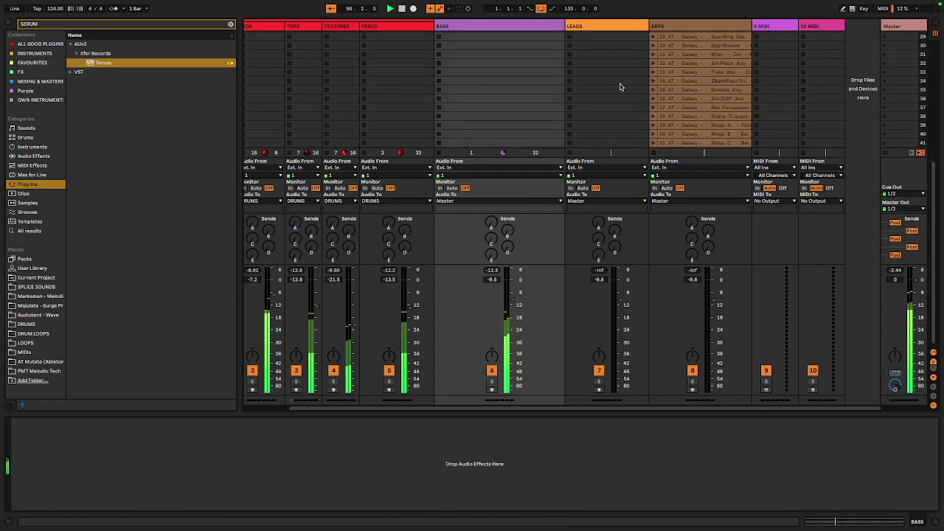
# Widen the LEADS track, try 13 AT Vivid - Foundation 131 fm and leave 06 AT Vivid - Multi 131 fm playing.
pyautogui.scroll(5, 620, 87)
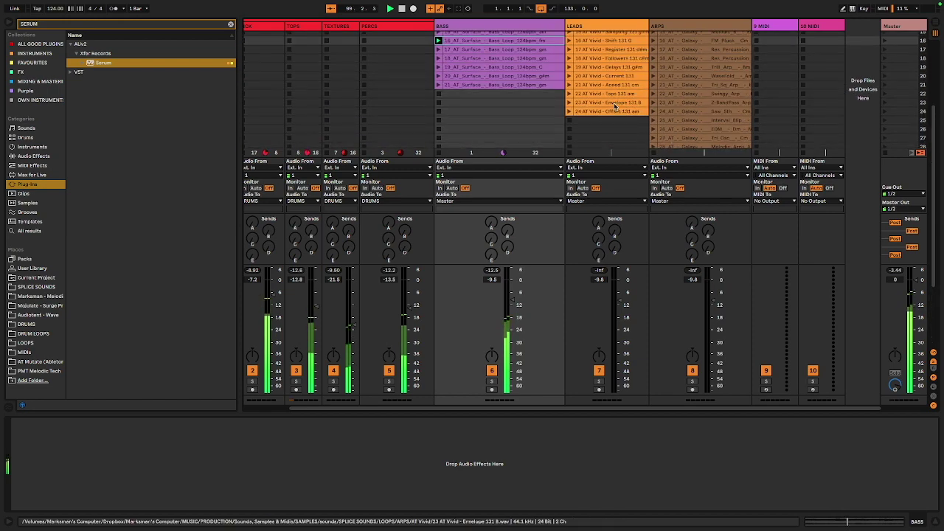
pyautogui.scroll(3, 619, 107)
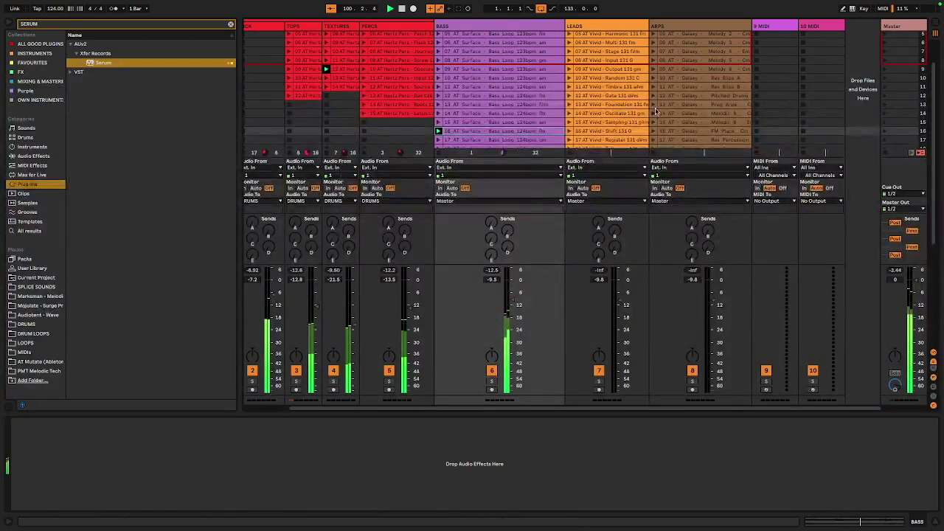
pyautogui.moveTo(646, 27); pyautogui.dragTo(654, 26)
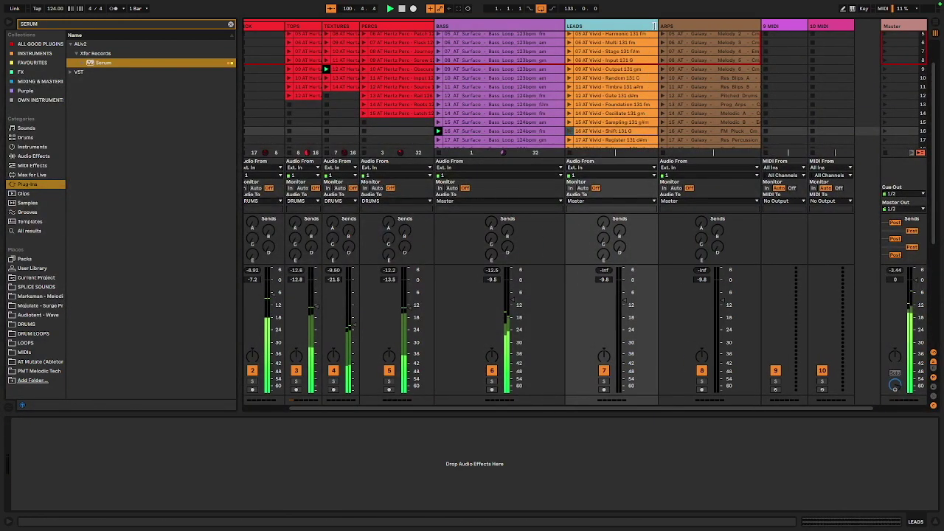
pyautogui.click(569, 104)
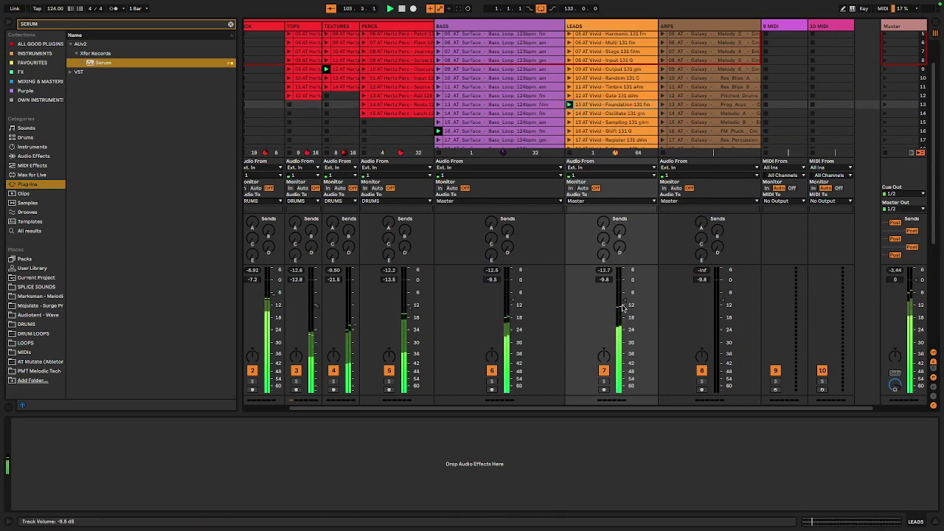
pyautogui.scroll(4, 590, 92)
pyautogui.click(580, 77)
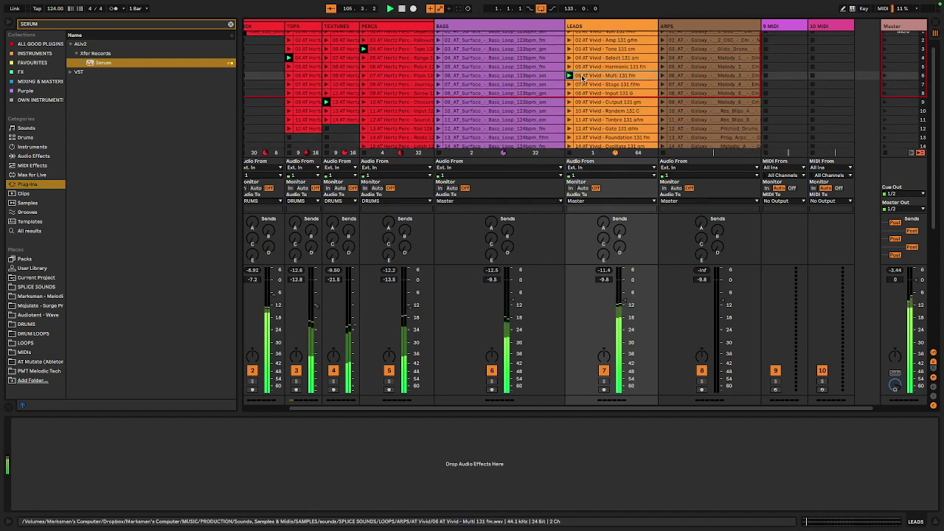
# Balance the BASS track volume at -4.8 dB against the LEADS track volume at -12.8 dB.
pyautogui.moveTo(623, 305); pyautogui.dragTo(624, 313)
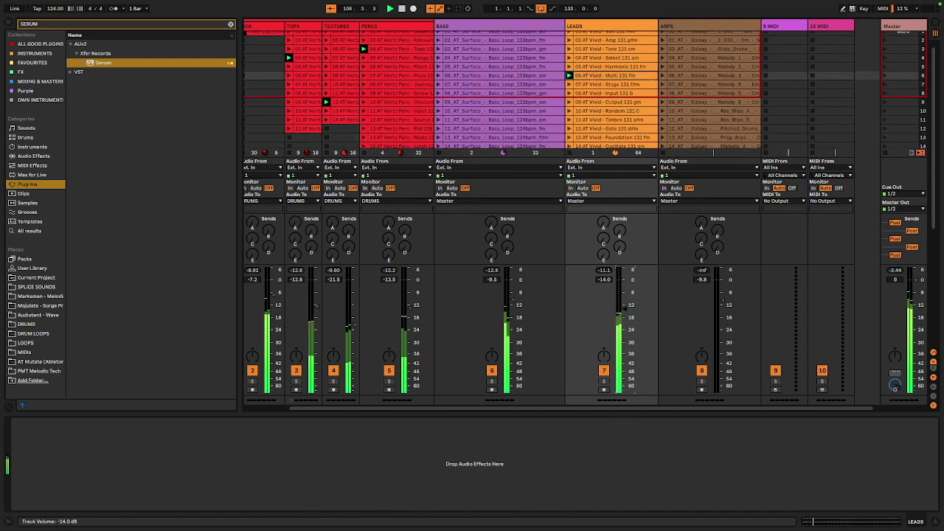
pyautogui.hscroll(-2, 521, 287)
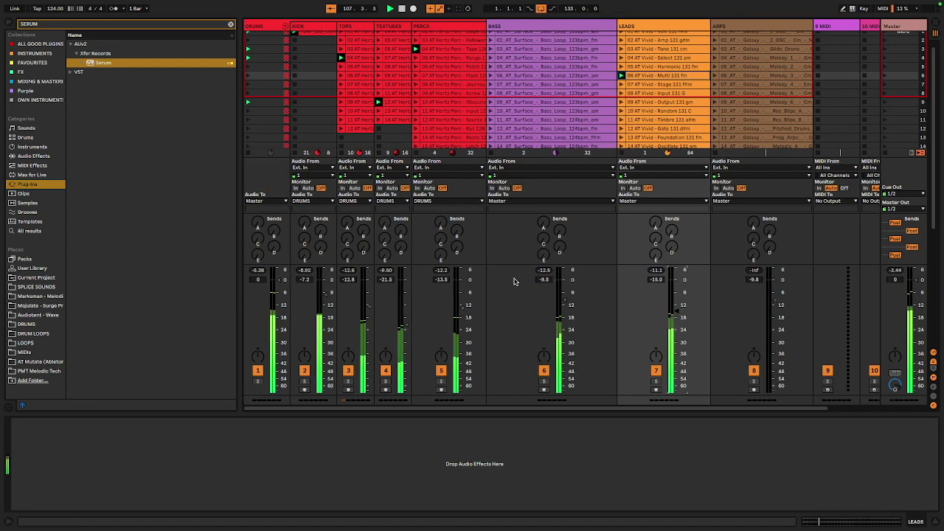
pyautogui.moveTo(564, 301); pyautogui.dragTo(564, 294)
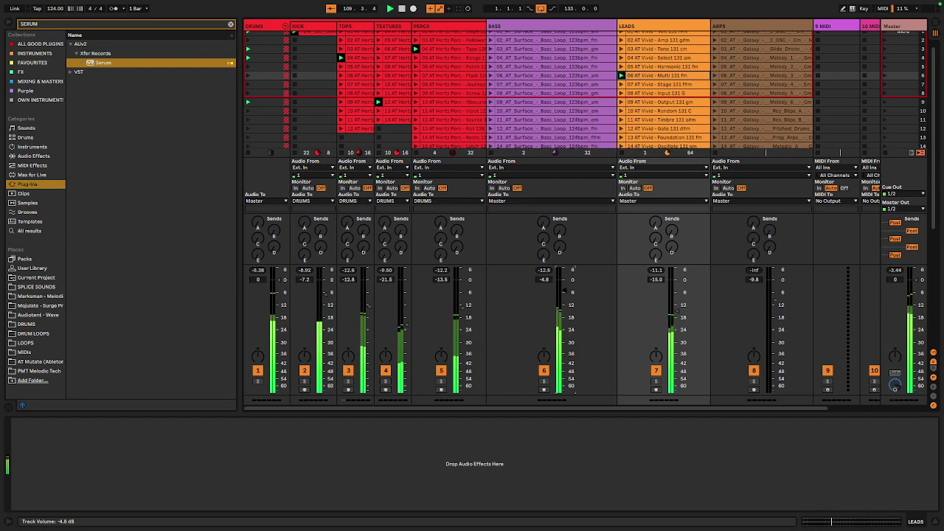
pyautogui.moveTo(673, 316); pyautogui.dragTo(673, 308)
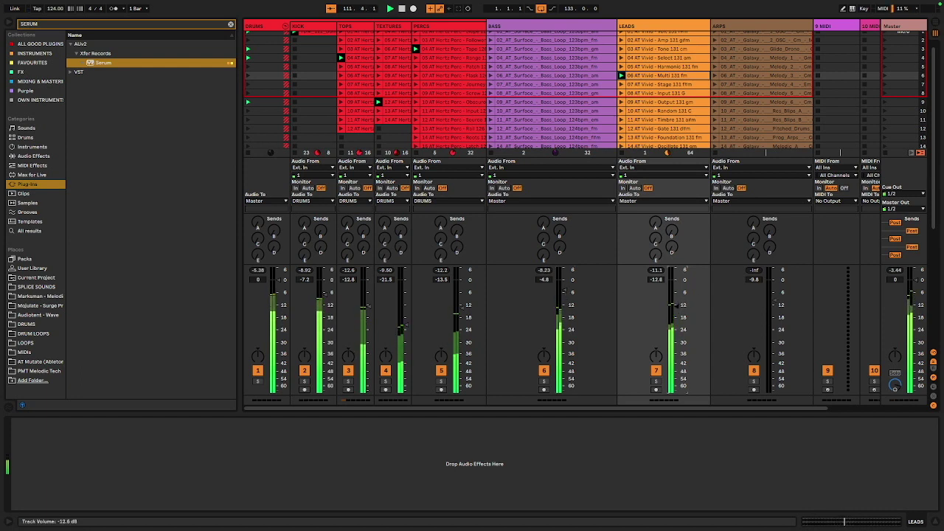
# Widen the ARPS track so its clip names can be read.
pyautogui.hscroll(2, 711, 74)
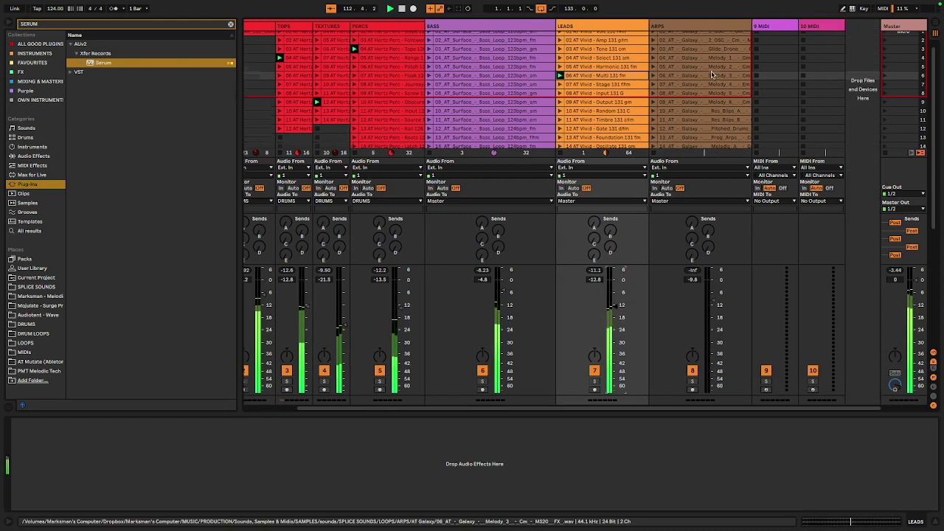
pyautogui.scroll(-3, 712, 74)
pyautogui.scroll(5, 711, 74)
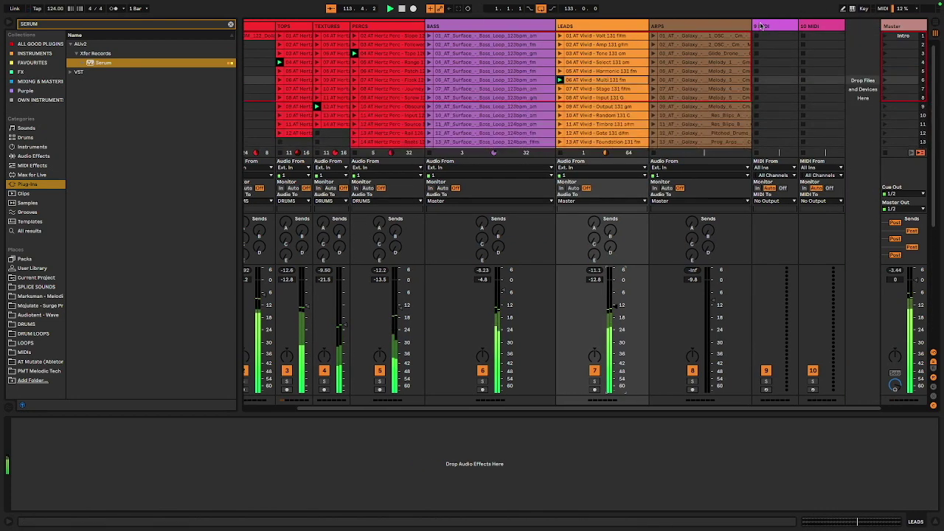
pyautogui.click(749, 24)
pyautogui.hscroll(1, 673, 64)
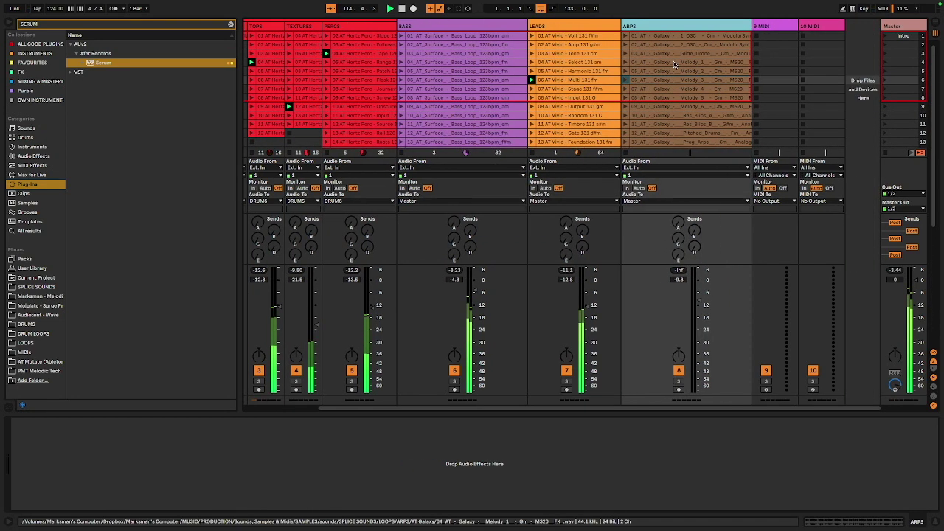
# Look through the AT Galaxy loops in the ARPS track for one that suits the groove.
pyautogui.scroll(-5, 686, 72)
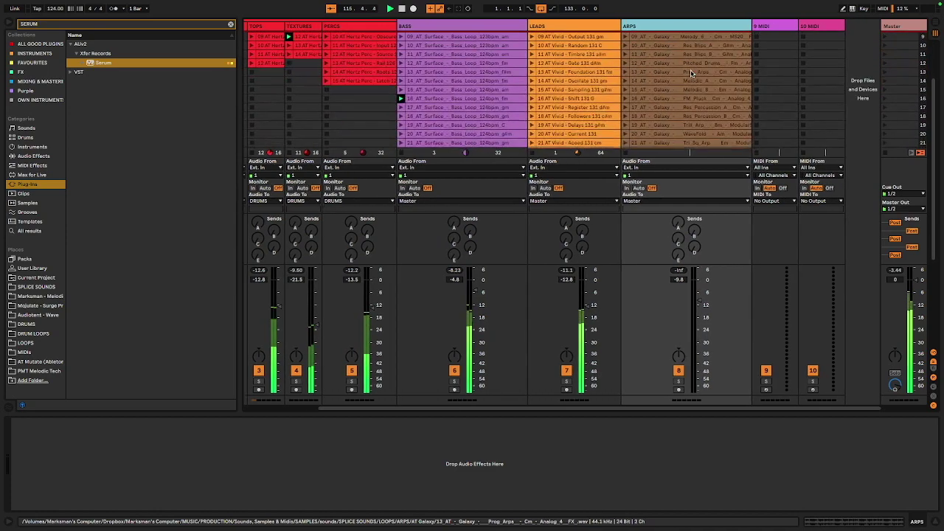
pyautogui.scroll(-4, 691, 73)
pyautogui.hscroll(-1, 692, 73)
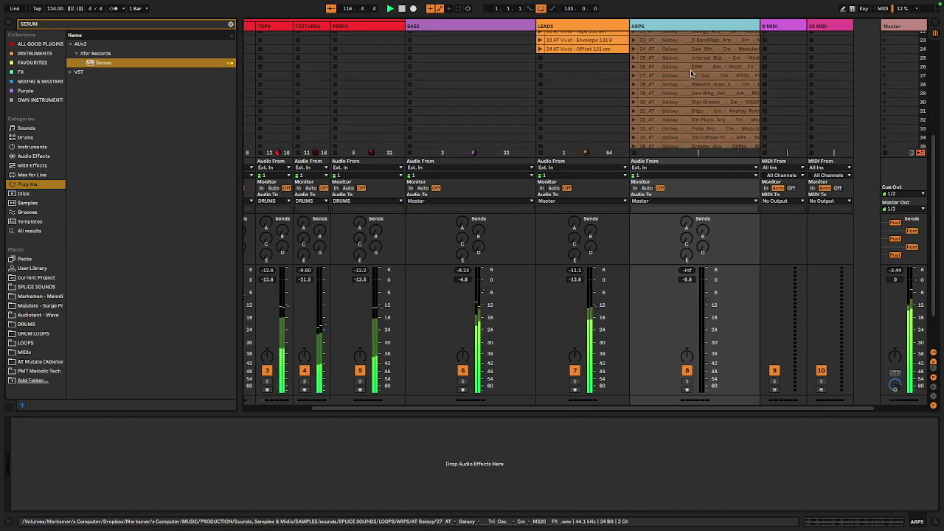
pyautogui.scroll(-1, 691, 73)
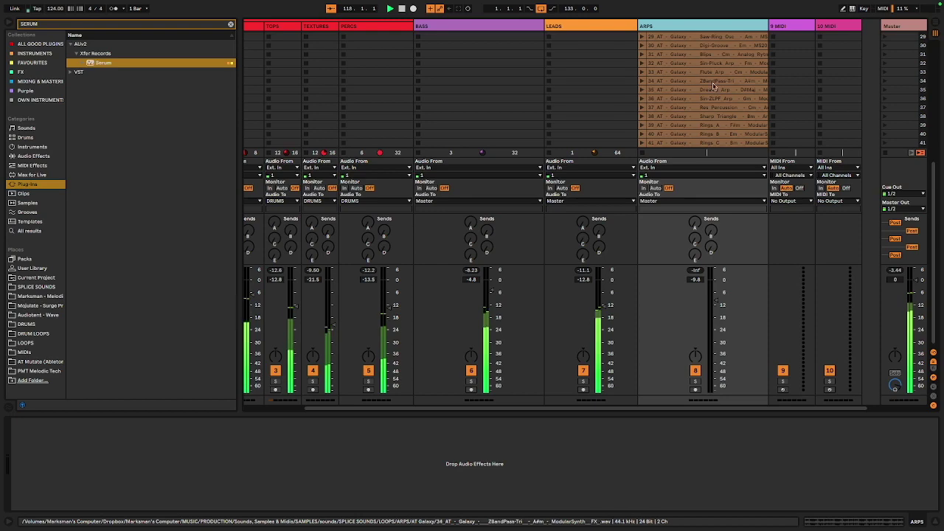
pyautogui.scroll(9, 708, 96)
pyautogui.hscroll(1, 708, 96)
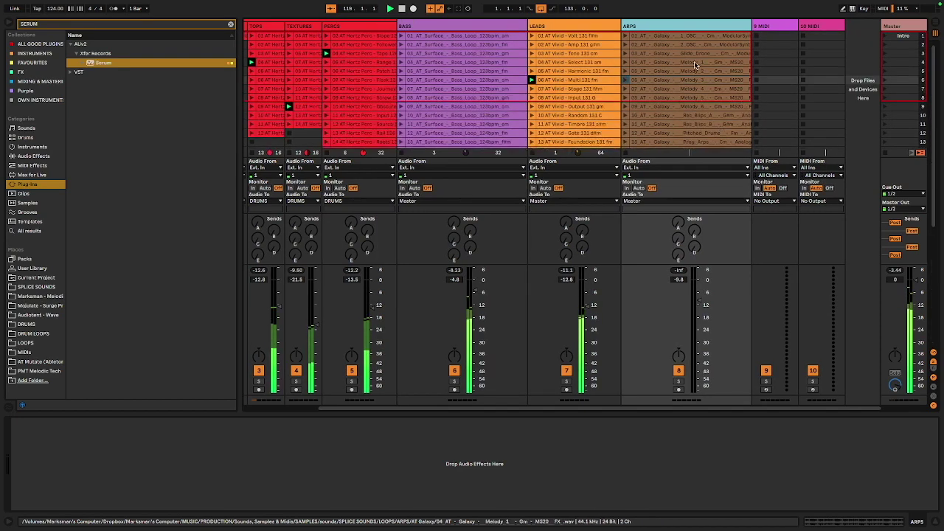
pyautogui.scroll(-9, 694, 66)
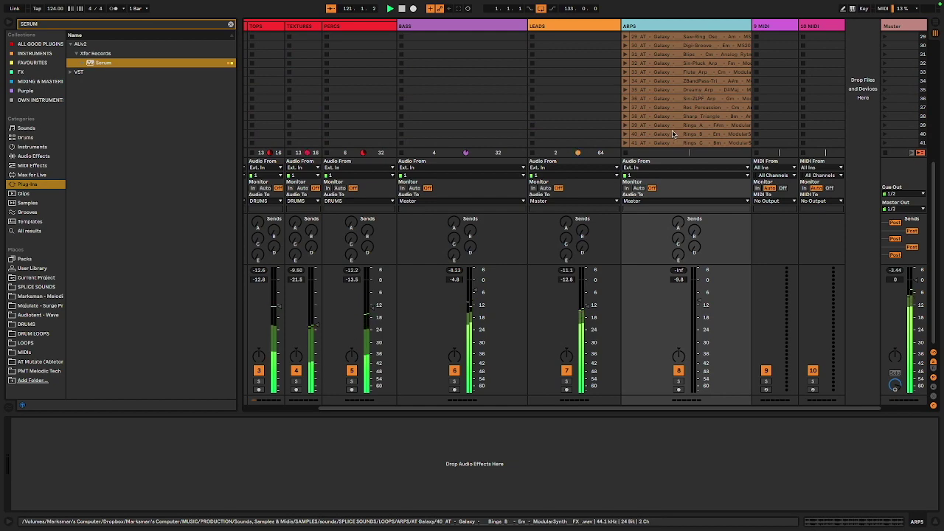
# Hide the clip detail view, try the Rings A loop in ARPS scene 39 and leave the Sin-Pluck Arp loop playing at -10.0 dB.
pyautogui.doubleClick(626, 126)
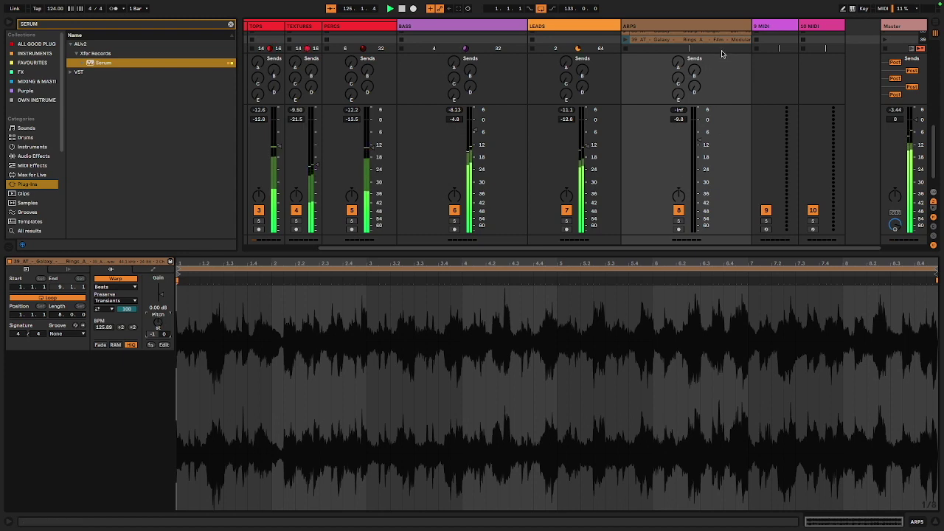
pyautogui.scroll(5, 731, 145)
pyautogui.scroll(-5, 729, 152)
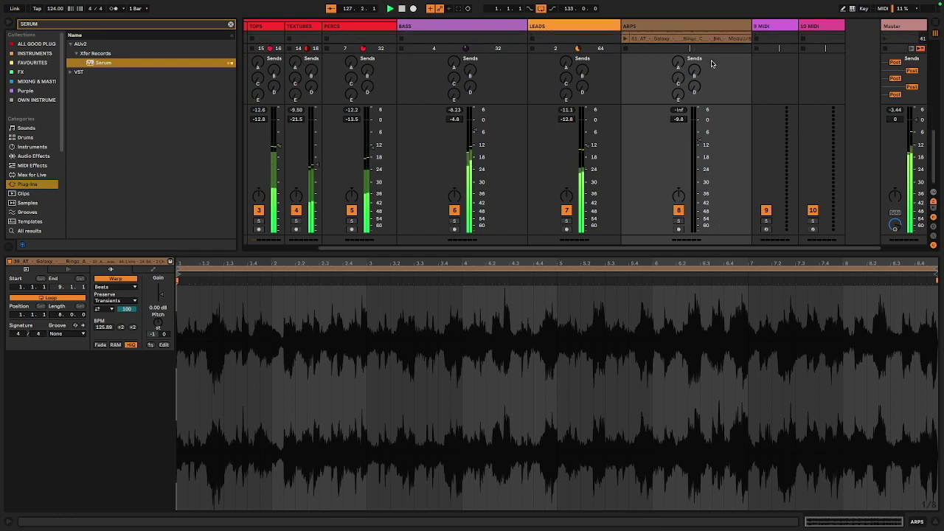
pyautogui.press('super+alt+l')
pyautogui.scroll(-5, 697, 184)
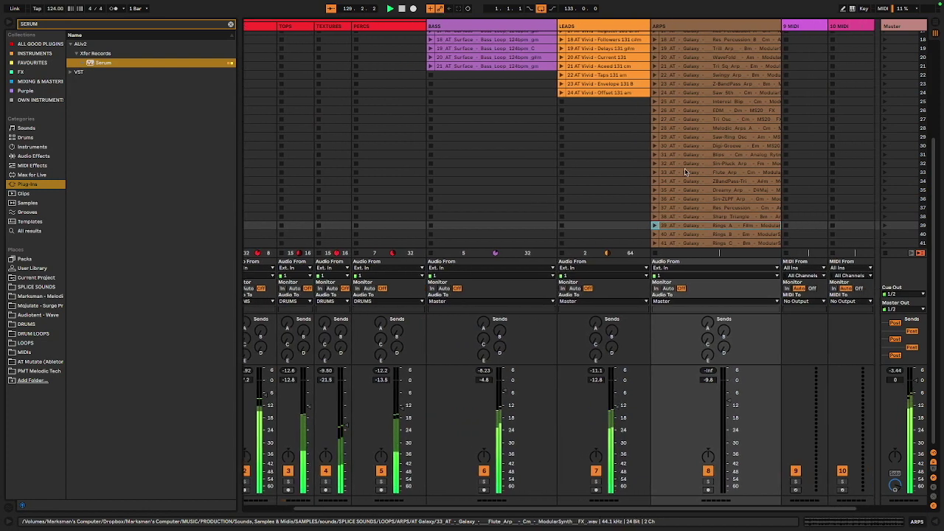
pyautogui.click(656, 226)
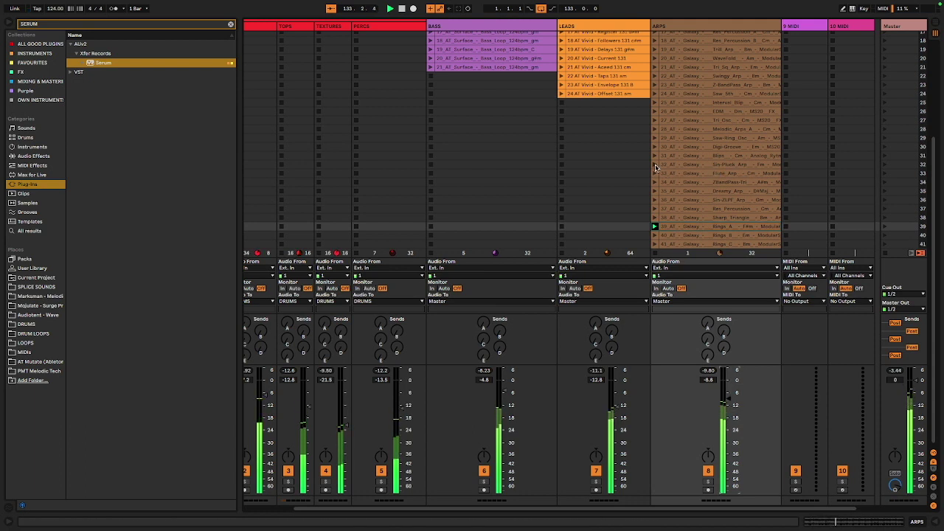
pyautogui.click(654, 165)
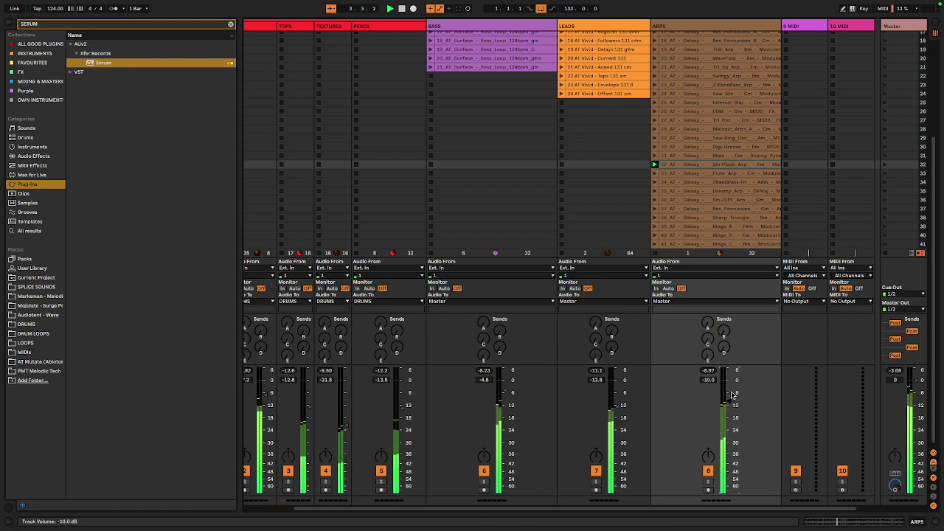
# Stop playback and clear the ARPS and LEADS tracks, keeping only Sin-Pluck Arp in scene 1 and 06 AT Vivid - Multi 131 fm.
pyautogui.scroll(10, 602, 132)
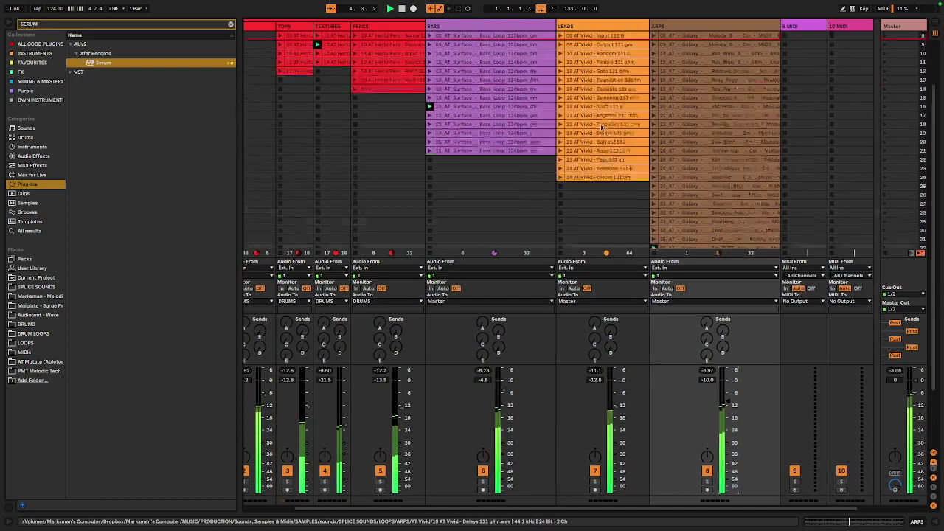
pyautogui.scroll(-5, 597, 124)
pyautogui.hscroll(2, 597, 124)
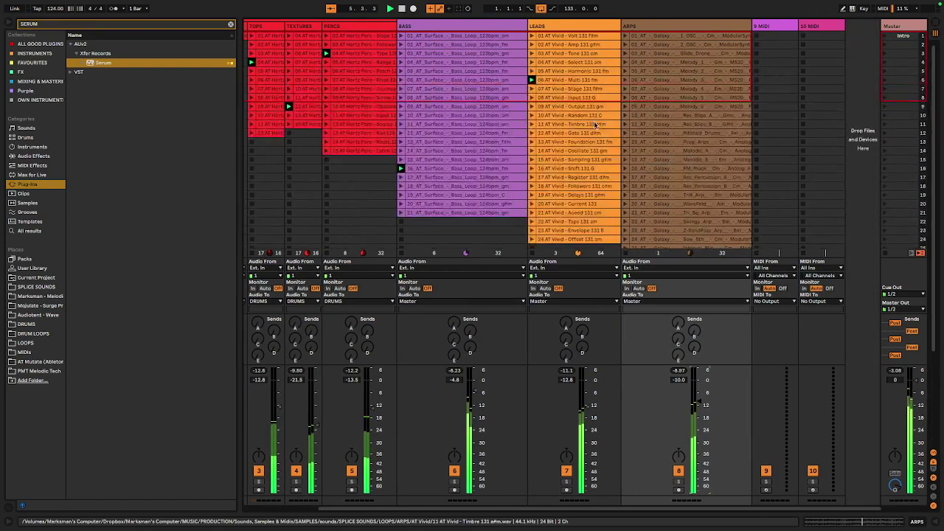
pyautogui.click(654, 155)
pyautogui.scroll(10, 655, 156)
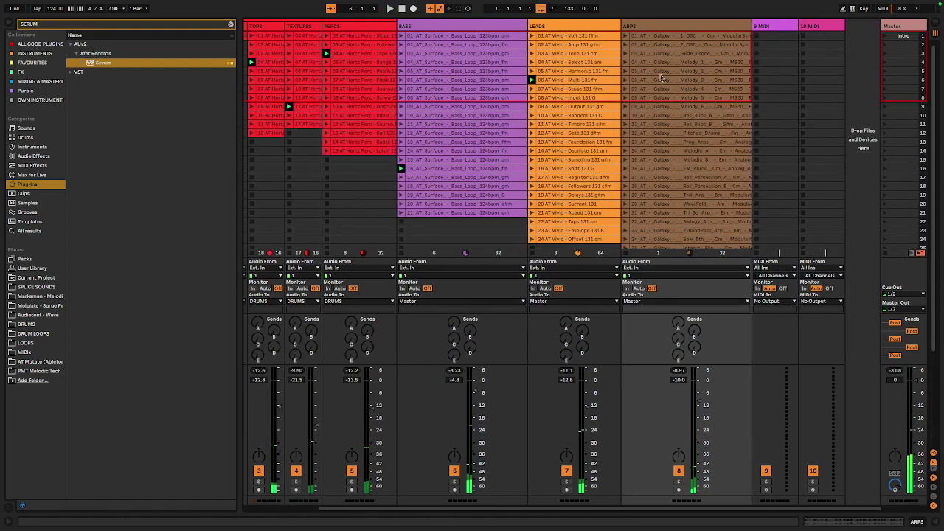
pyautogui.keyDown('shift'); pyautogui.click(665, 37); pyautogui.keyUp('shift')
pyautogui.press('Delete')
pyautogui.scroll(-10, 691, 107)
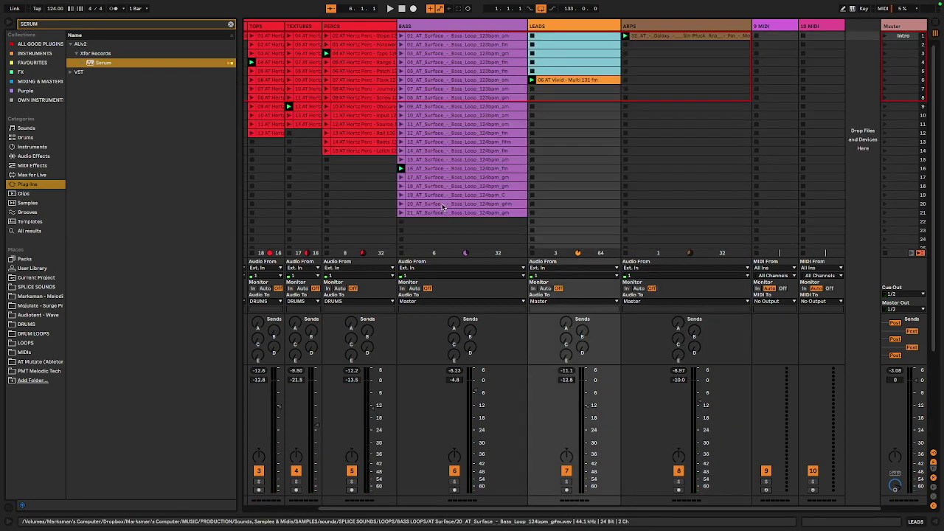
# Delete every BASS clip except 16_AT_Surface_-_Bass_Loop_124bpm_fm in scene 16.
pyautogui.click(438, 213)
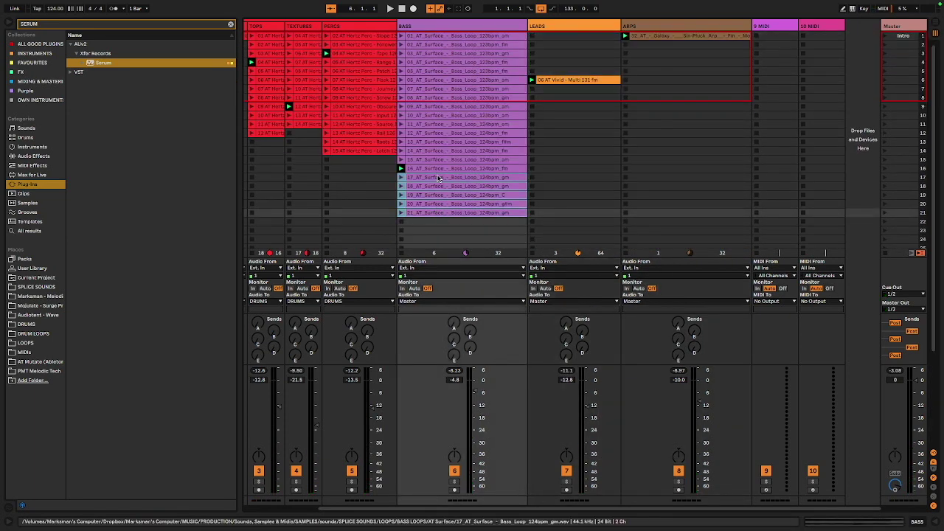
pyautogui.keyDown('shift'); pyautogui.click(437, 177); pyautogui.keyUp('shift')
pyautogui.press('Delete')
pyautogui.keyDown('shift'); pyautogui.click(450, 38); pyautogui.keyUp('shift')
pyautogui.press('Delete')
# Delete every PERCS clip above and below the loop in scene 3.
pyautogui.click(359, 150)
pyautogui.keyDown('shift'); pyautogui.click(354, 62); pyautogui.keyUp('shift')
pyautogui.press('Delete')
pyautogui.click(354, 35)
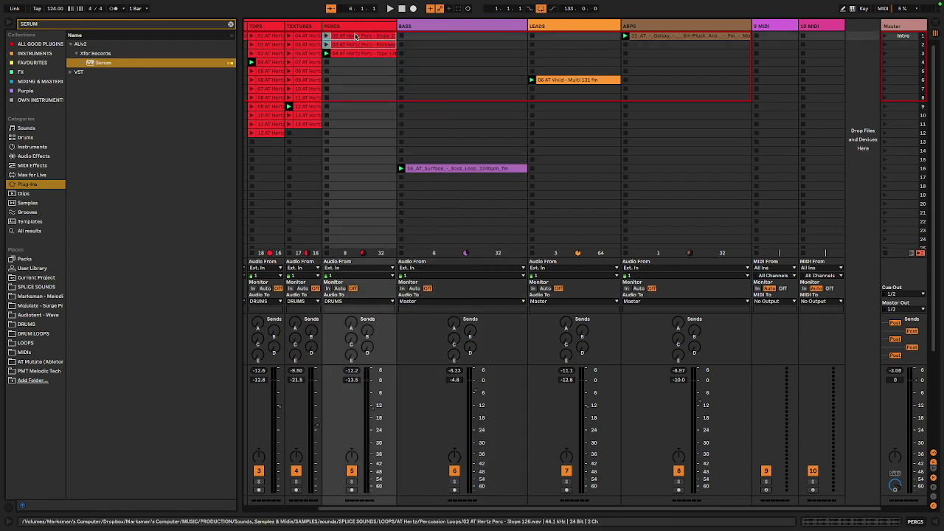
pyautogui.hscroll(-3, 355, 40)
pyautogui.press('Delete')
# Delete every TEXTURES clip except the loop in scene 9.
pyautogui.click(384, 124)
pyautogui.keyDown('shift'); pyautogui.click(388, 115); pyautogui.keyUp('shift')
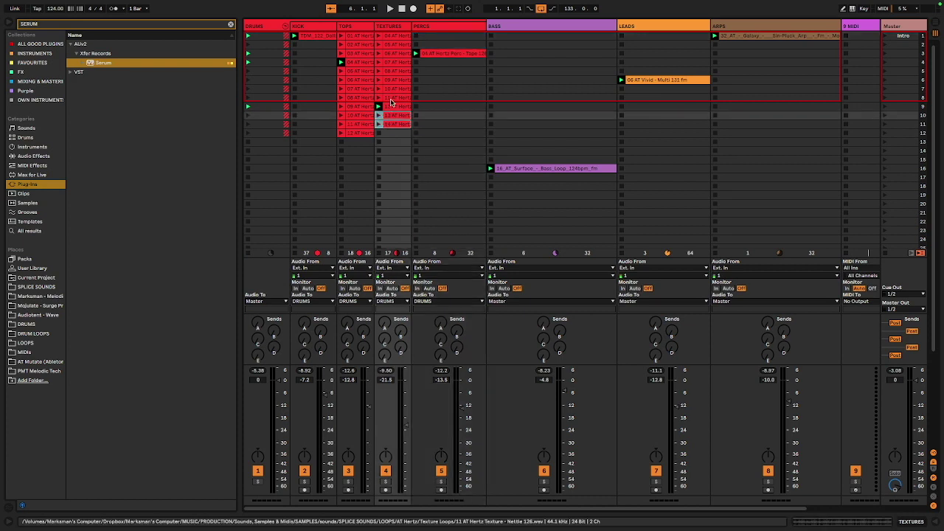
pyautogui.press('Delete')
pyautogui.click(391, 98)
pyautogui.keyDown('shift'); pyautogui.click(391, 38); pyautogui.keyUp('shift')
pyautogui.press('Delete')
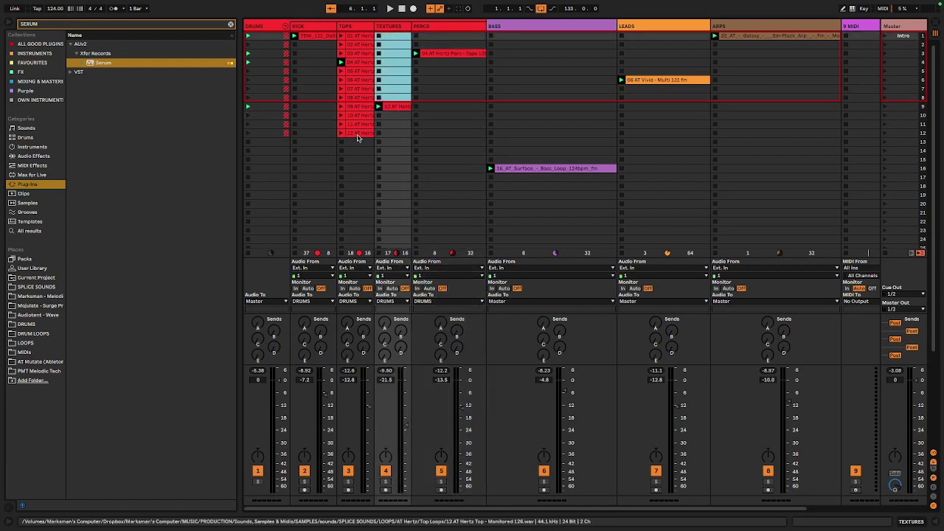
# Delete the TOPS clips in scenes 5 to 12.
pyautogui.click(351, 133)
pyautogui.keyDown('shift'); pyautogui.click(356, 70); pyautogui.keyUp('shift')
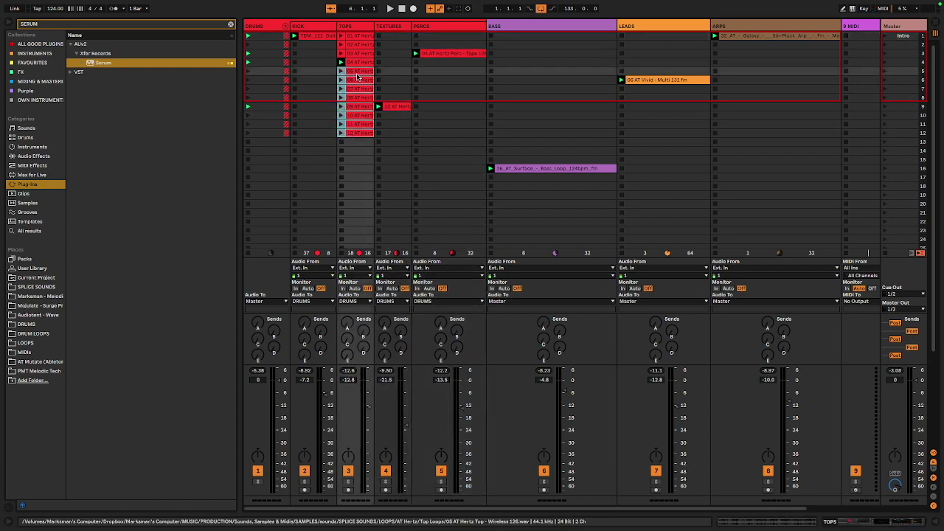
pyautogui.press('Delete')
# Move the chosen TOPS, TEXTURES, PERCS, BASS and LEADS clips up into scene 1.
pyautogui.moveTo(357, 62); pyautogui.dragTo(358, 37)
pyautogui.moveTo(396, 107); pyautogui.dragTo(396, 36)
pyautogui.moveTo(506, 168); pyautogui.dragTo(592, 46)
pyautogui.moveTo(659, 80); pyautogui.dragTo(660, 36)
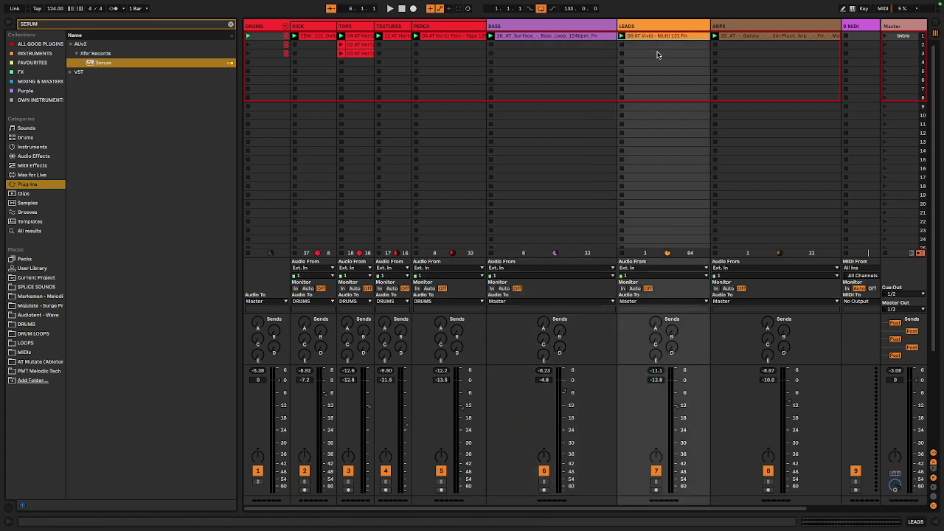
# Delete the two leftover TOPS clips in scenes 2 and 3, and select the TOPS clip in scene 1.
pyautogui.click(357, 54)
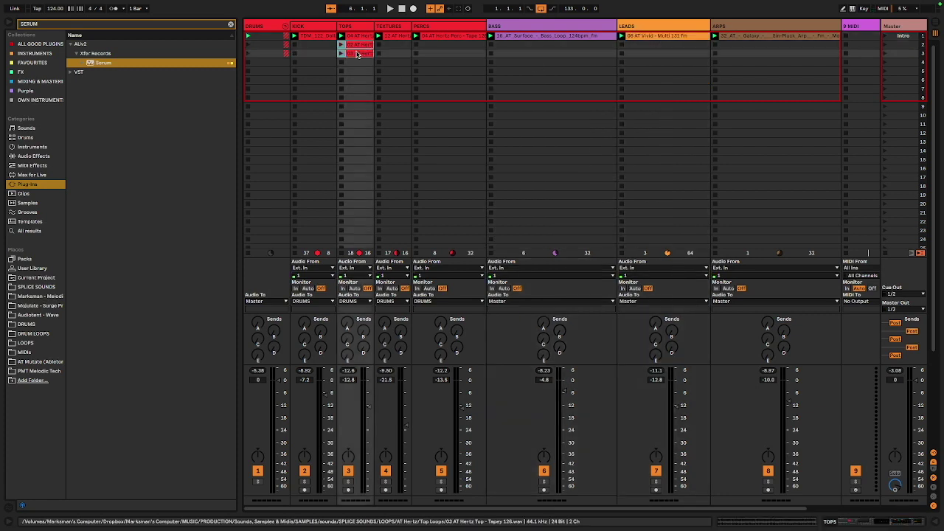
pyautogui.press('Delete')
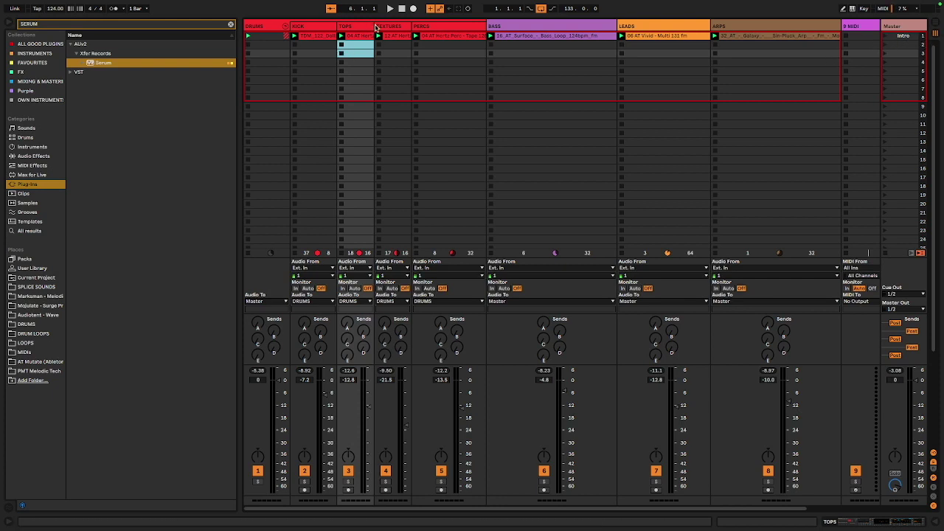
pyautogui.click(317, 37)
pyautogui.click(355, 39)
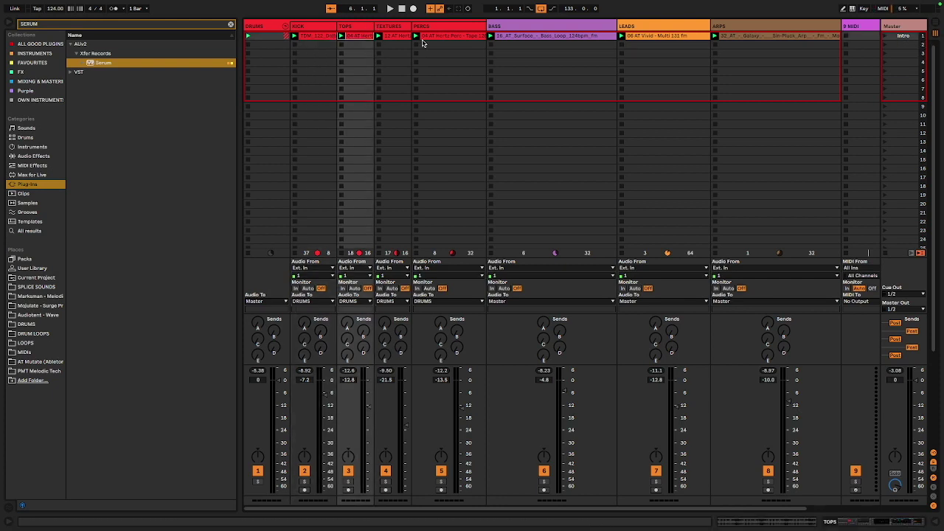
# Move the BASS, LEADS and ARPS clips from scene 1 down into scene 2.
pyautogui.click(564, 45)
pyautogui.hscroll(3, 619, 46)
pyautogui.keyDown('shift'); pyautogui.click(681, 45); pyautogui.keyUp('shift')
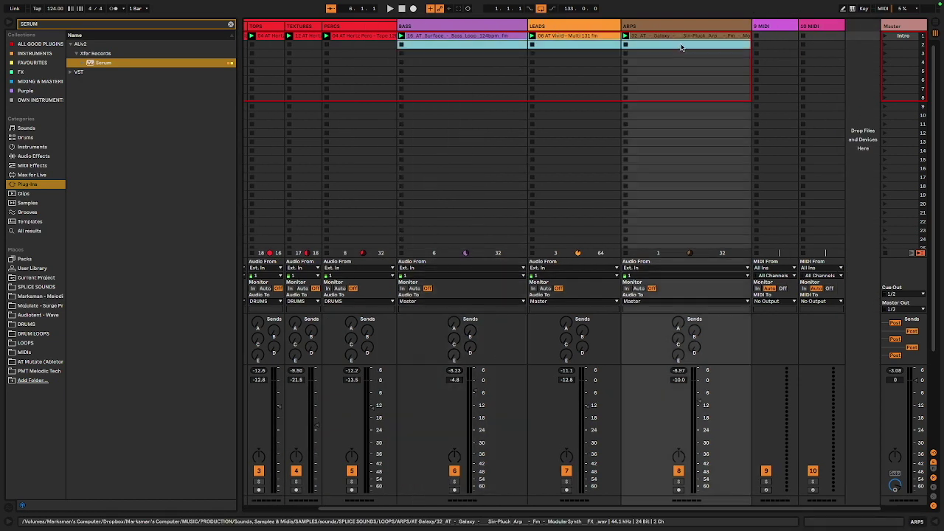
pyautogui.moveTo(672, 36); pyautogui.dragTo(671, 47)
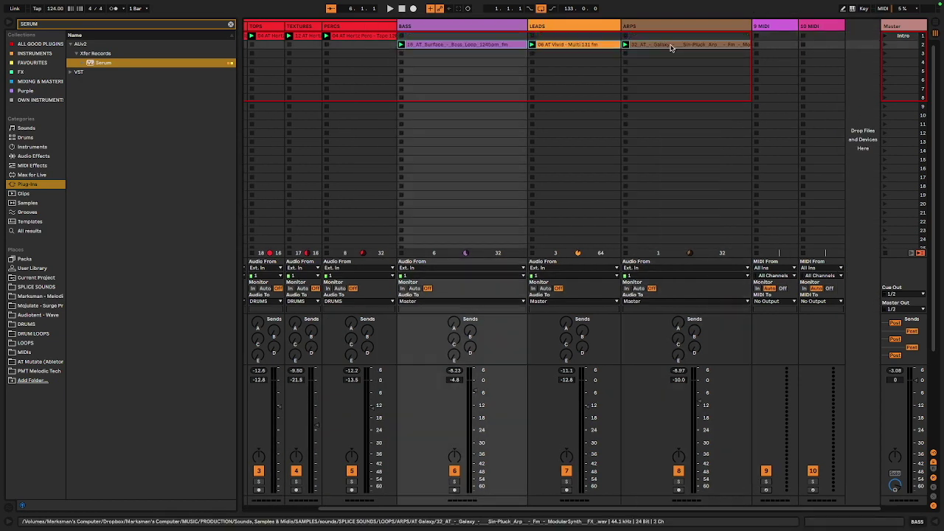
# Copy the KICK, TOPS, TEXTURES and PERCS clips from scene 1 into scene 2.
pyautogui.hscroll(-3, 671, 47)
pyautogui.click(455, 38)
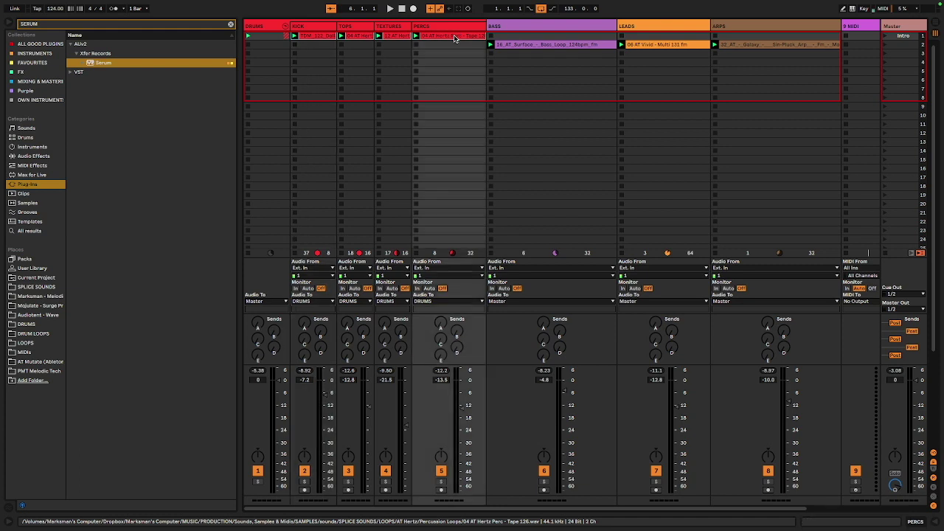
pyautogui.moveTo(455, 37); pyautogui.dragTo(455, 50)
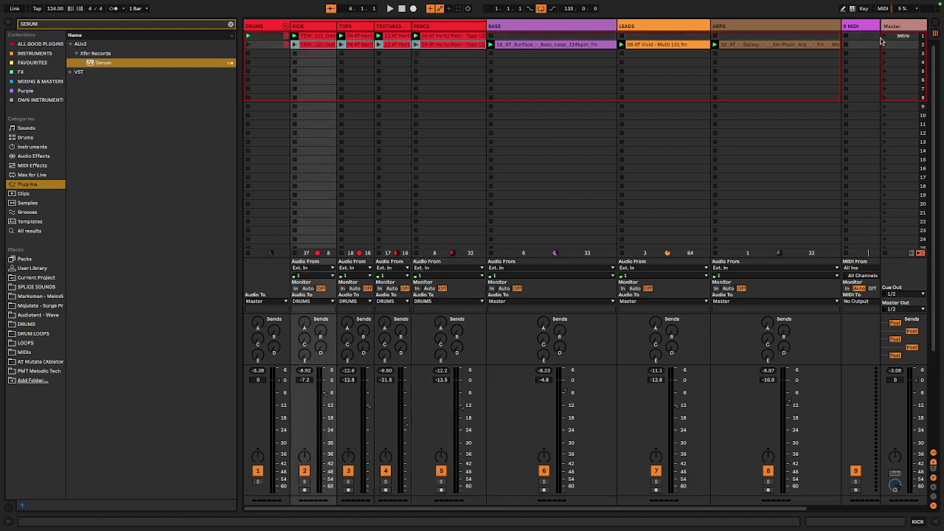
# Launch the Intro scene and move the LEADS and ARPS clips from scene 2 down into scene 3.
pyautogui.click(883, 37)
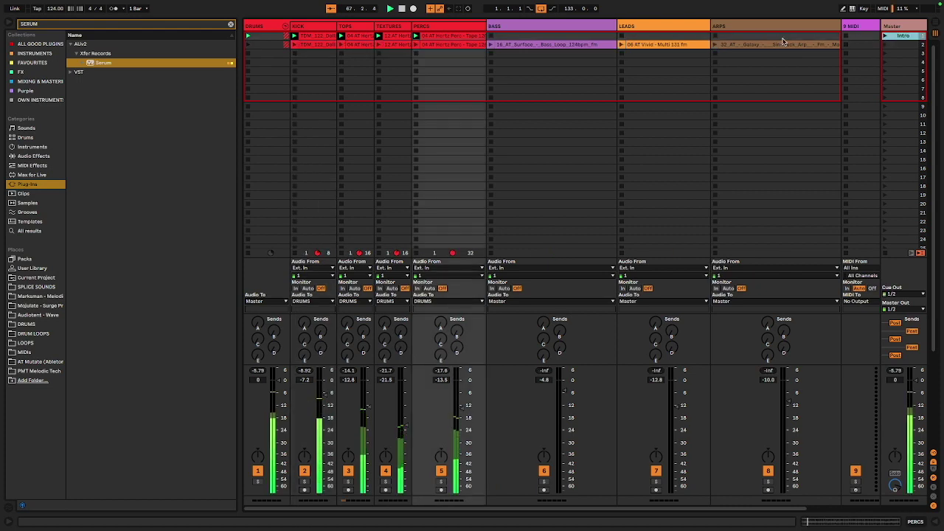
pyautogui.hscroll(2, 782, 37)
pyautogui.click(612, 45)
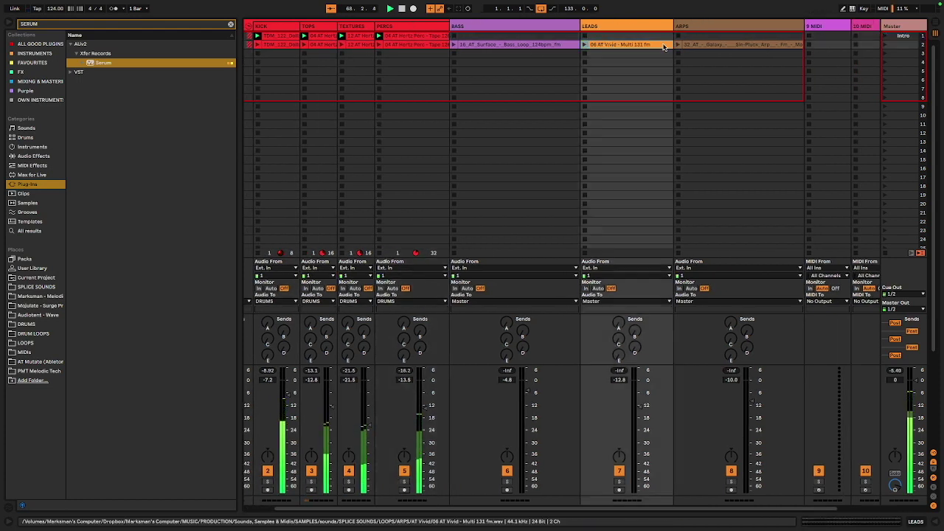
pyautogui.click(704, 46)
pyautogui.moveTo(673, 57); pyautogui.dragTo(676, 57)
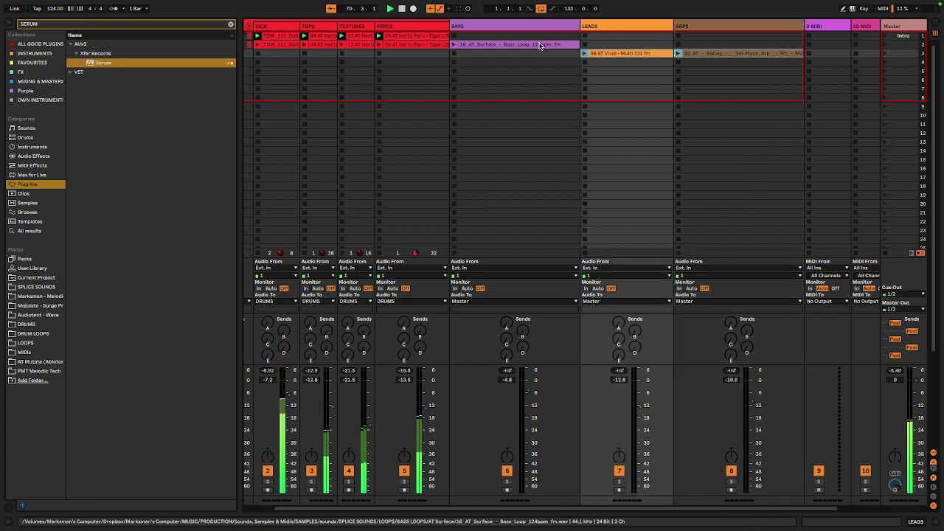
# Copy the KICK, TOPS, TEXTURES, PERCS and BASS clips from scene 2 into scene 3.
pyautogui.hscroll(-1, 540, 46)
pyautogui.click(540, 46)
pyautogui.click(317, 46)
pyautogui.moveTo(321, 46); pyautogui.dragTo(320, 54)
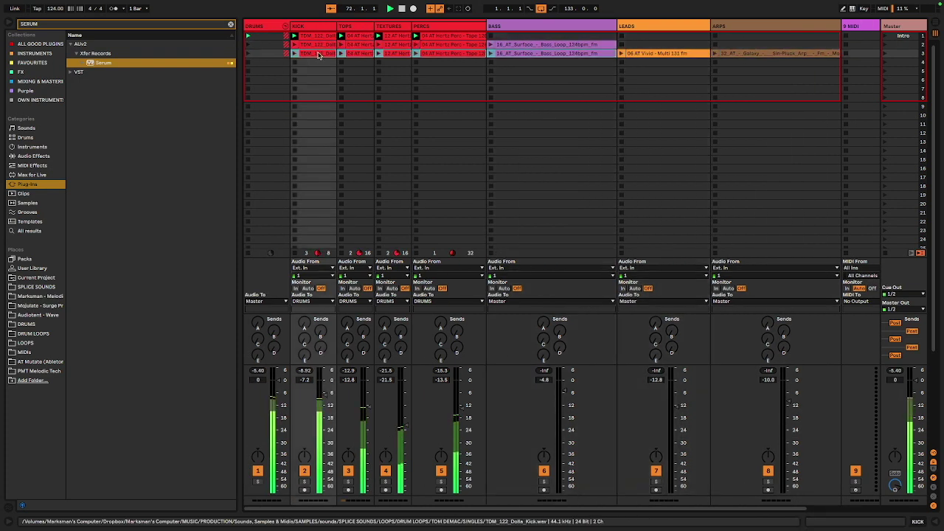
# Play scene 2, stop playback, and view the global launch quantization options without changing the 1 Bar setting.
pyautogui.click(885, 45)
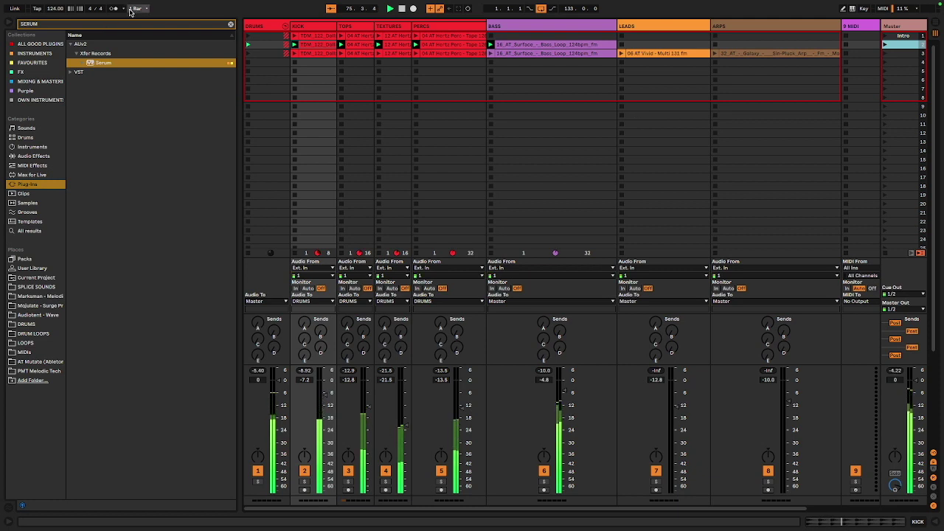
pyautogui.press('space')
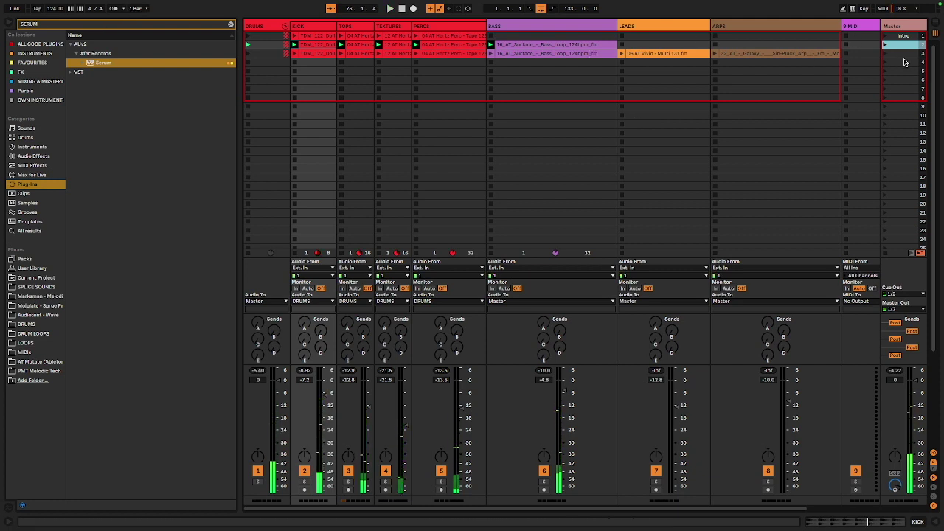
pyautogui.click(137, 8)
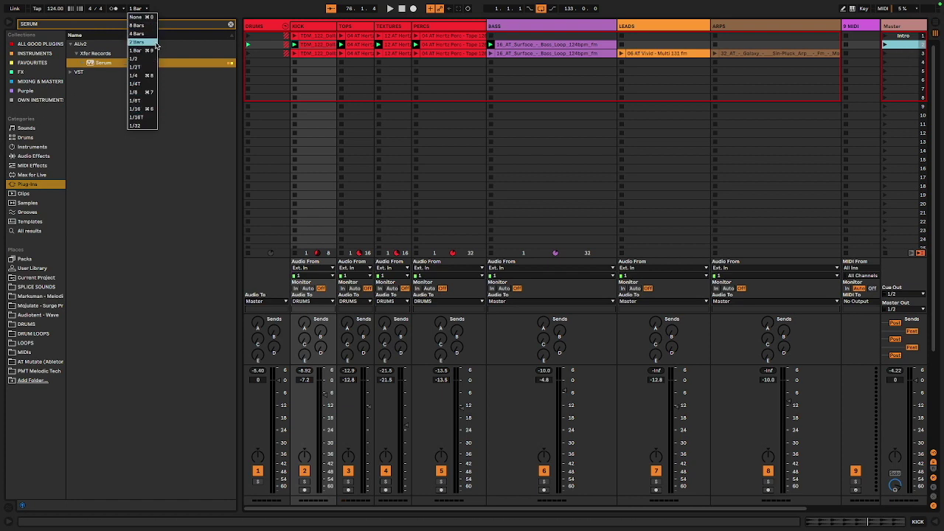
pyautogui.click(206, 11)
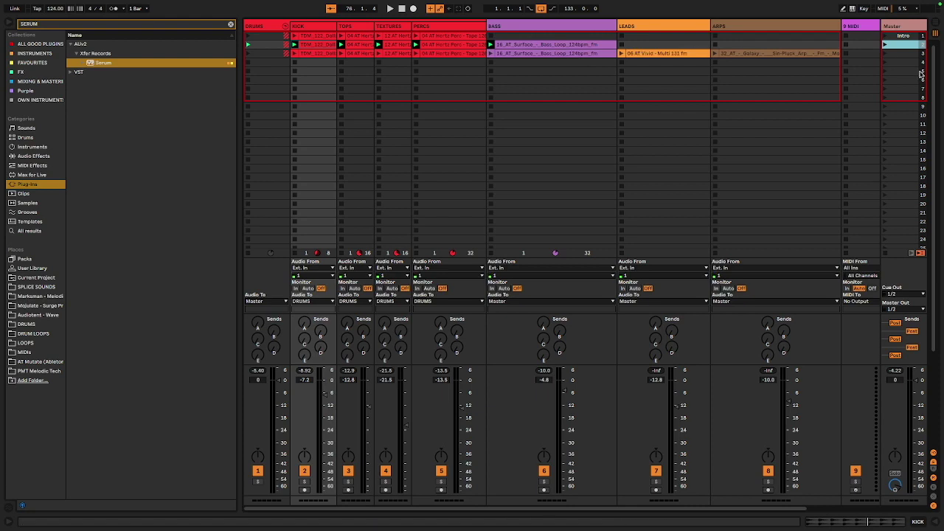
# Audition the transition between the Intro scene and scene 2 by launching them alternately.
pyautogui.click(887, 37)
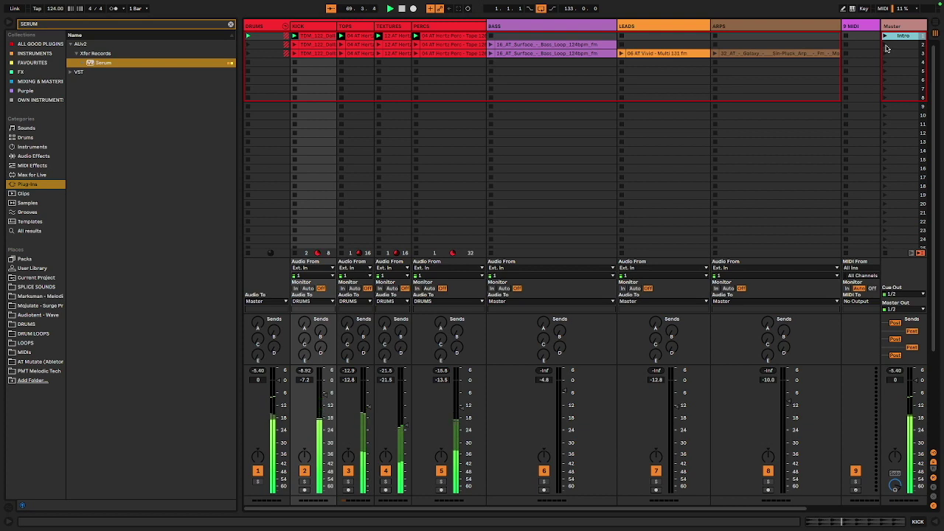
pyautogui.click(886, 45)
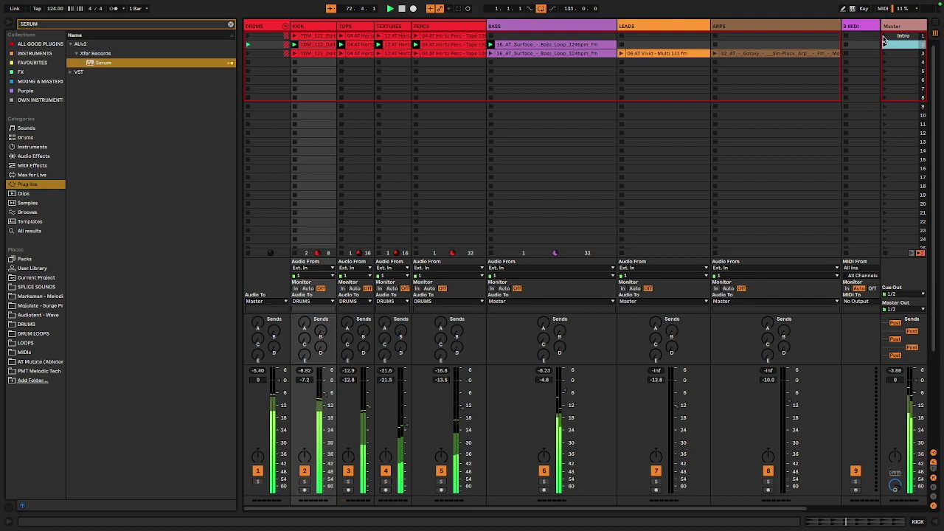
pyautogui.click(884, 41)
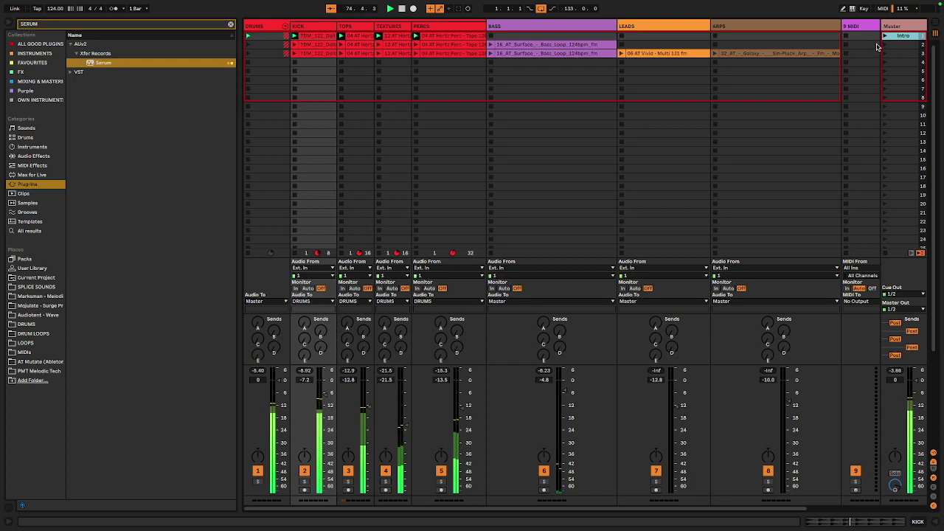
pyautogui.click(885, 45)
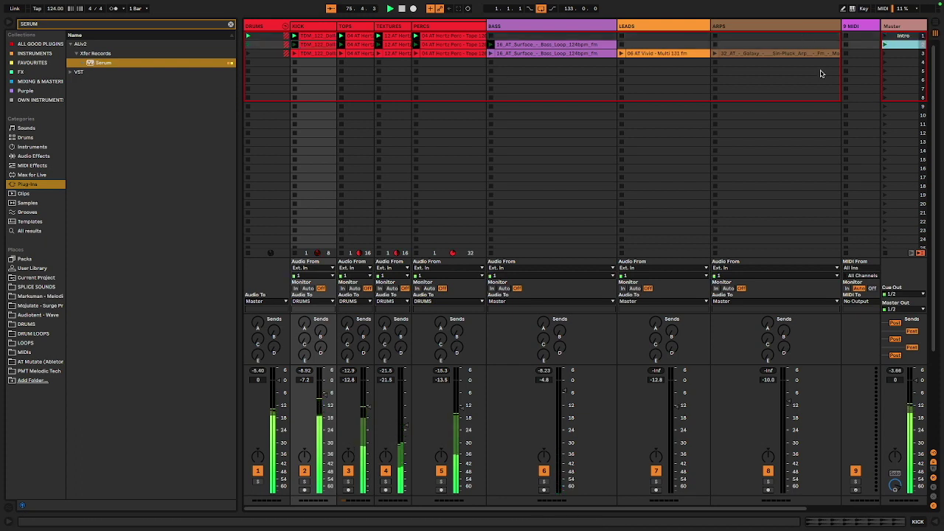
# Move the LEADS clip down into scene 4 and copy the drum, BASS and ARPS clips from scene 3 into scene 4.
pyautogui.moveTo(730, 54)
pyautogui.mouseDown()
pyautogui.moveTo(743, 65)
pyautogui.moveTo(742, 55)
pyautogui.mouseUp()
pyautogui.moveTo(669, 52); pyautogui.dragTo(669, 62)
pyautogui.click(725, 53)
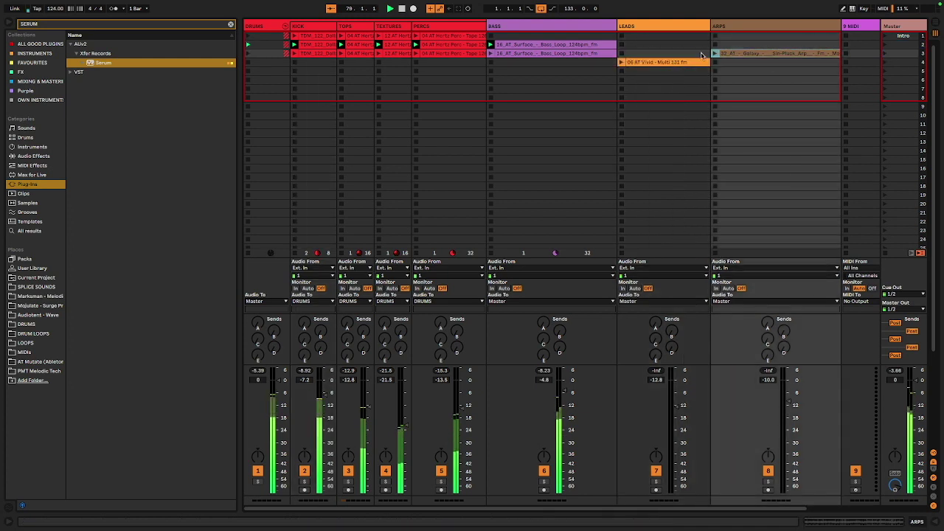
pyautogui.click(306, 56)
pyautogui.moveTo(310, 56); pyautogui.dragTo(310, 56)
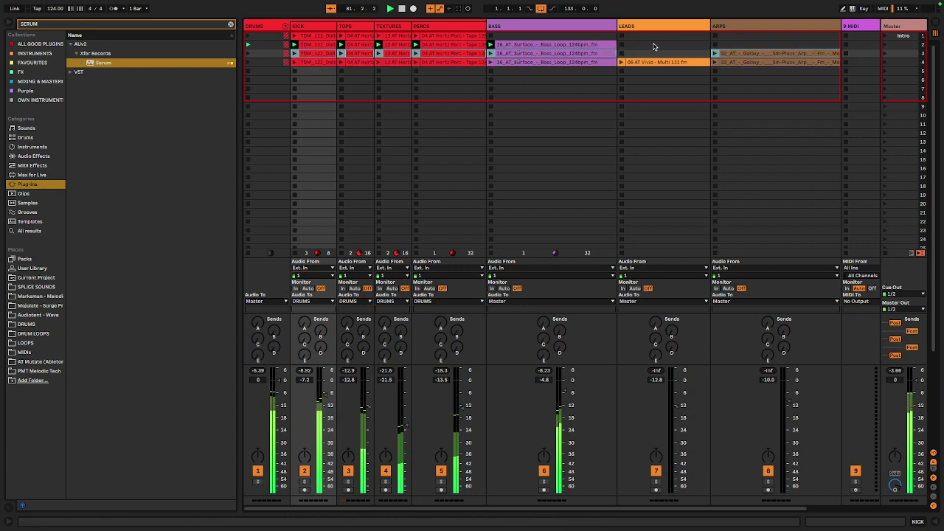
# Audition scene 3 followed by scene 4, and stop playback.
pyautogui.click(885, 54)
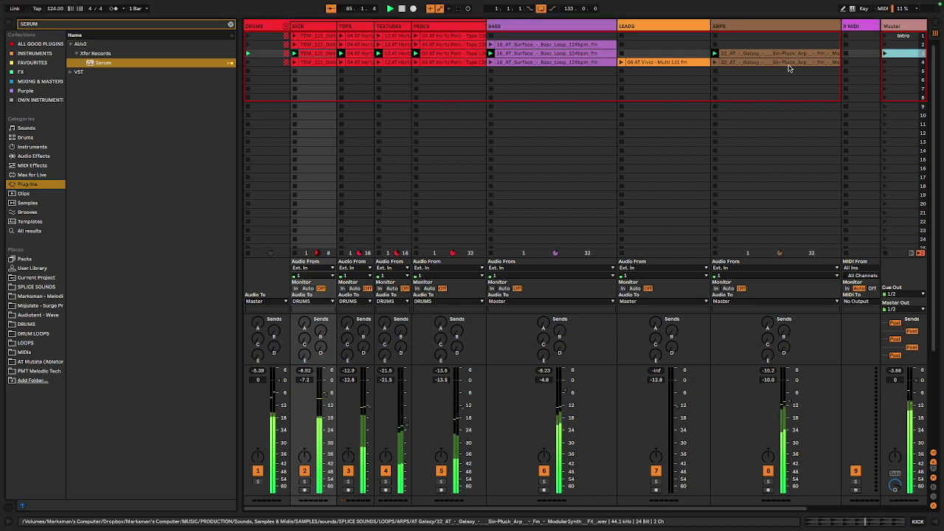
pyautogui.click(885, 62)
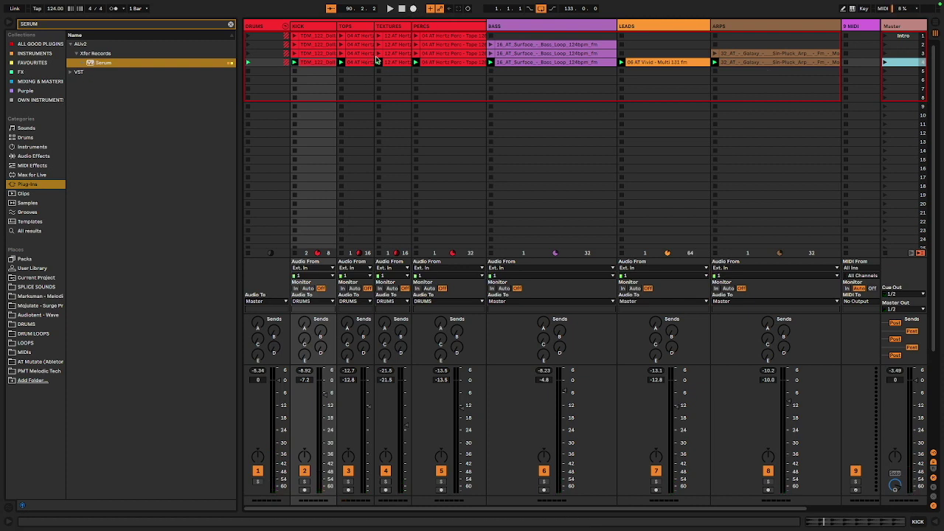
# Start arrangement recording with the Intro scene and turn off the loop while checking the Arrangement View.
pyautogui.click(414, 9)
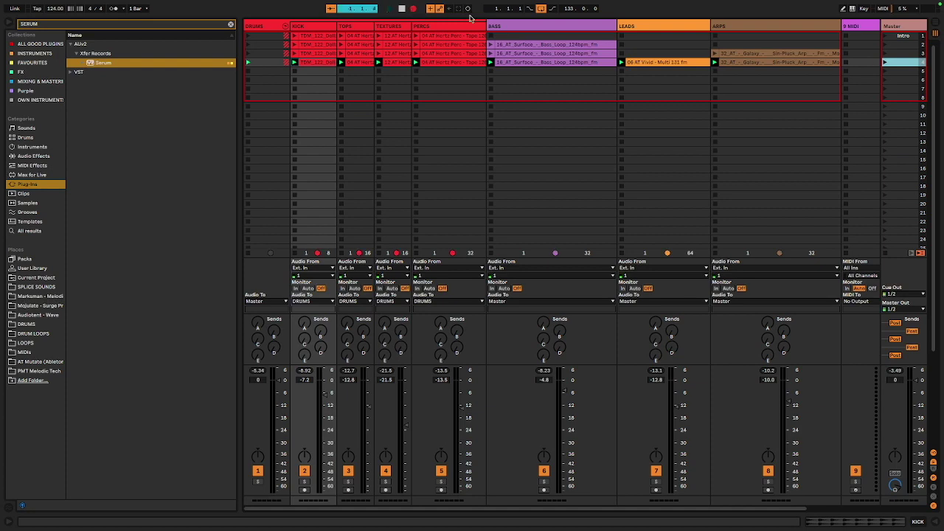
pyautogui.click(885, 36)
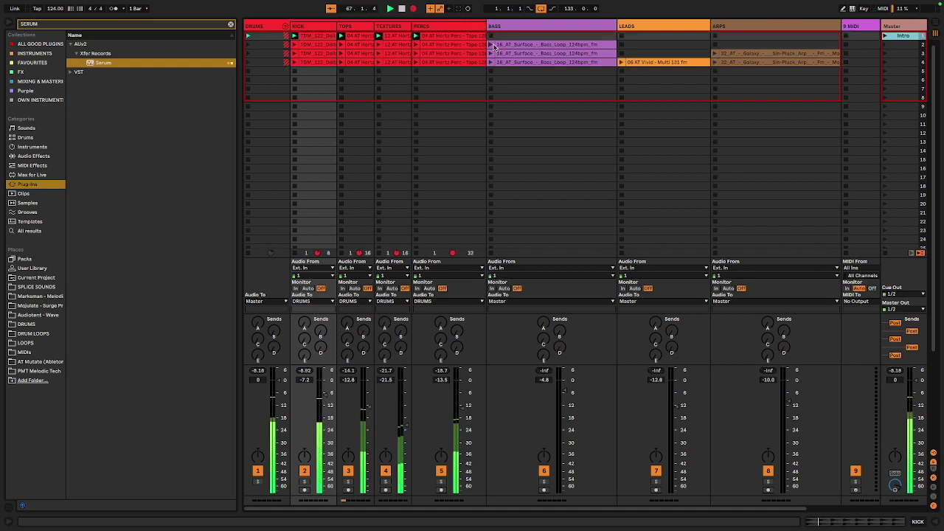
pyautogui.press('Tab')
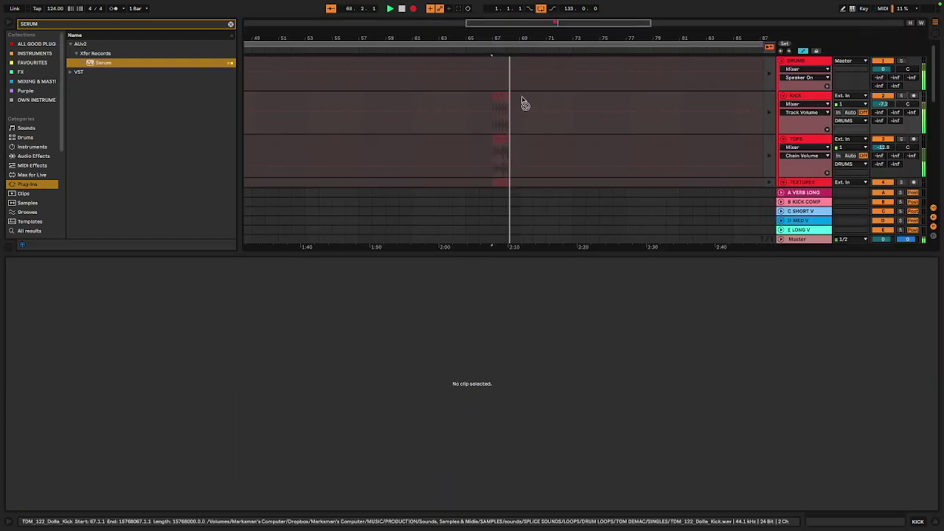
pyautogui.moveTo(594, 39); pyautogui.dragTo(529, 39)
pyautogui.press('Tab')
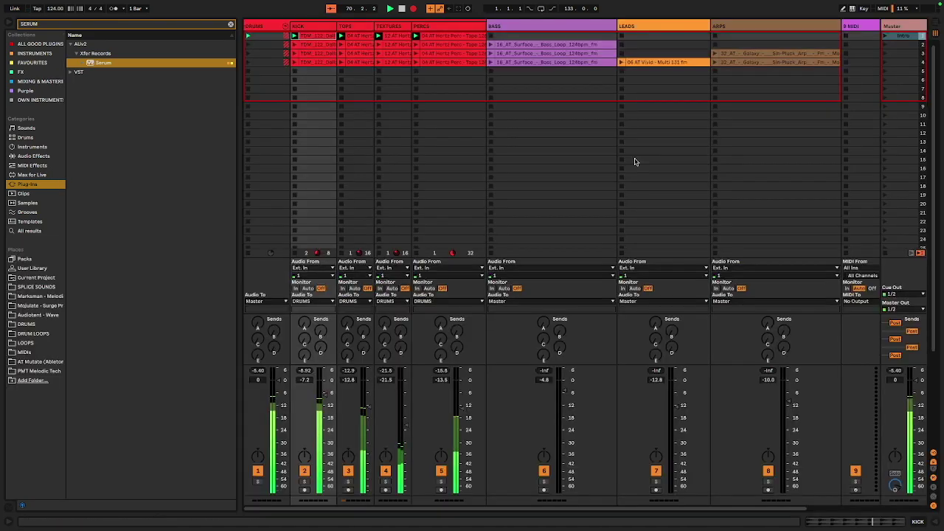
# Launch scenes 2, 3 and 4 in turn and return to the Intro scene to record the progression into the arrangement.
pyautogui.hscroll(1, 878, 95)
pyautogui.hscroll(-1, 882, 93)
pyautogui.click(885, 45)
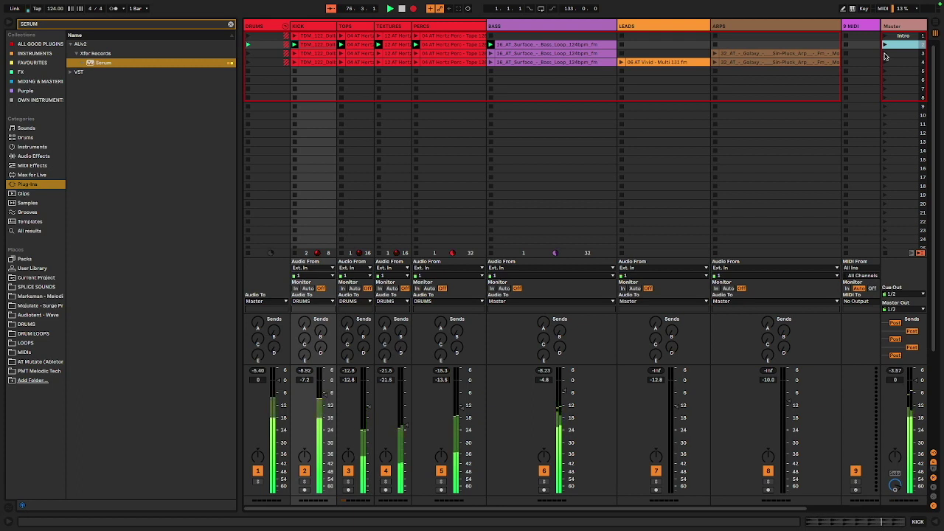
pyautogui.click(885, 53)
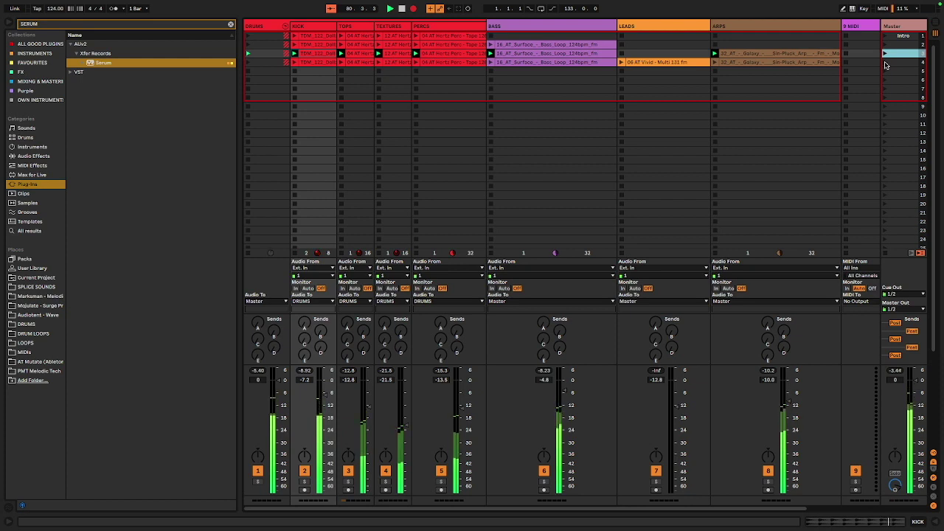
pyautogui.click(885, 65)
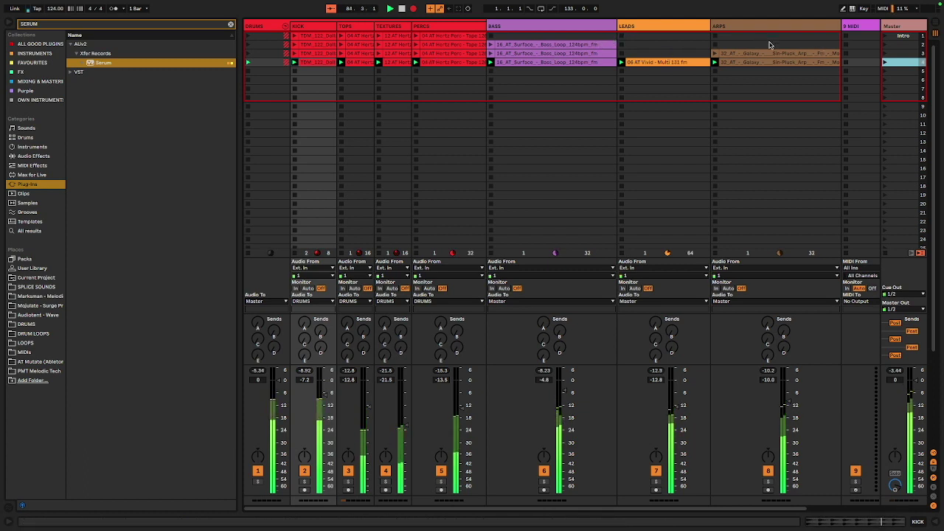
pyautogui.click(885, 35)
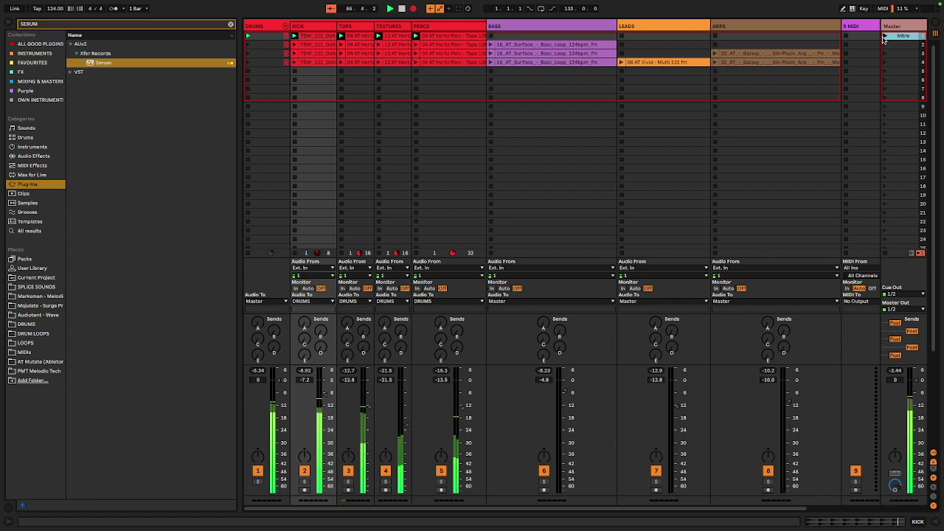
# Stop recording, show the recorded tracks in the Arrangement View with the clip details hidden, and switch playback back to the arrangement.
pyautogui.press('Tab')
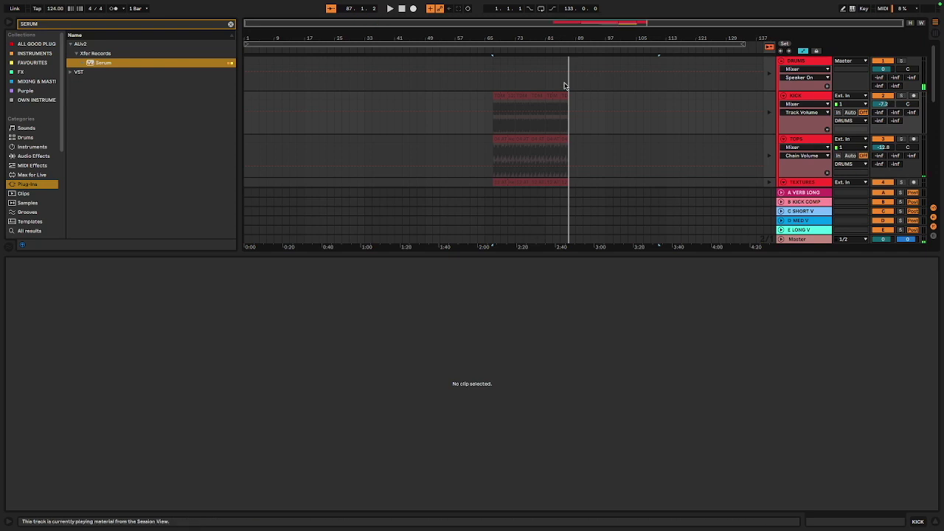
pyautogui.hotkey('ctrl', 'alt', 'l')
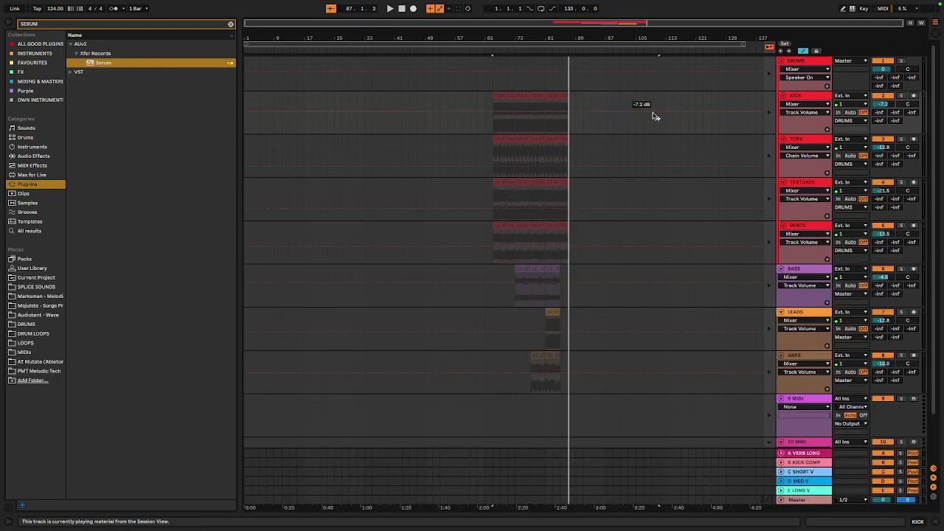
pyautogui.scroll(-3, 582, 188)
pyautogui.scroll(2, 581, 186)
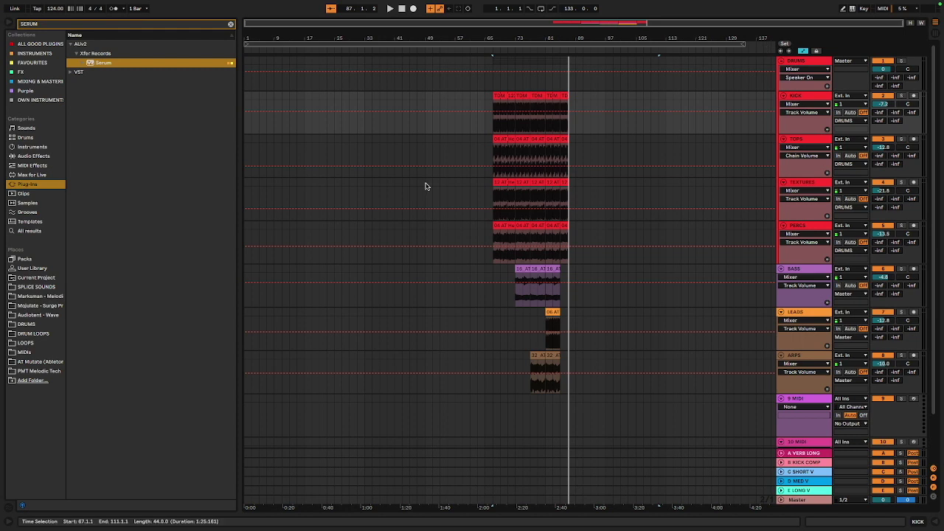
# Play the recorded arrangement from bar 67 for a moment and stop it.
pyautogui.click(493, 89)
pyautogui.press('space')
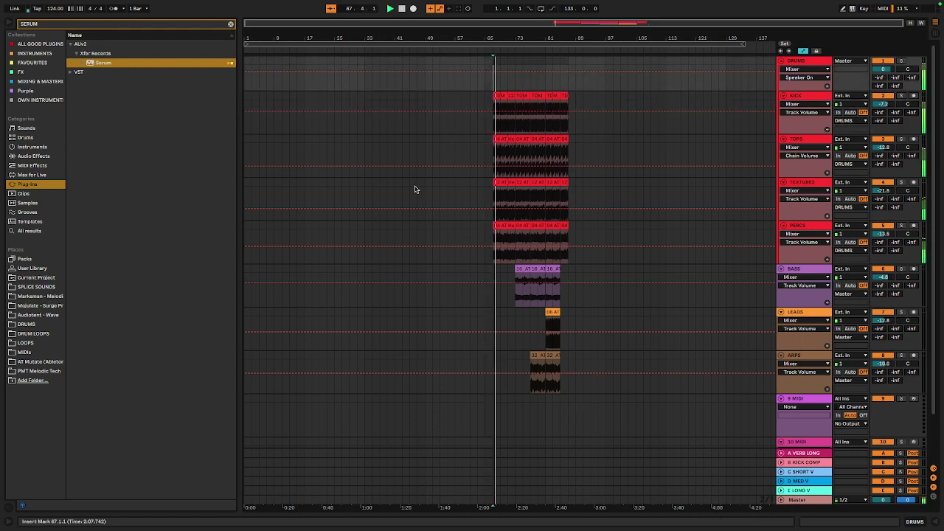
pyautogui.press('space')
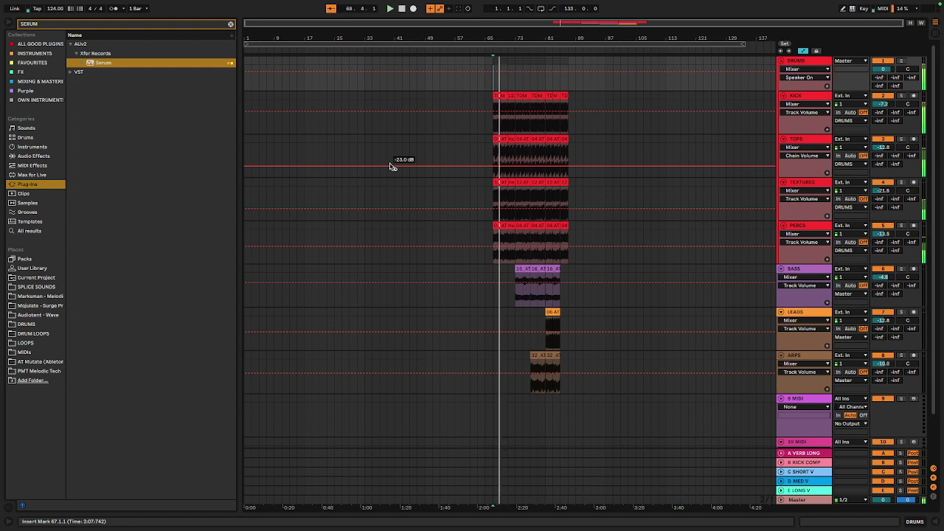
# Make the kick one continuous clip up to bar 87 and move all the recorded kick-to-arps clips to bar 1.
pyautogui.click(797, 62)
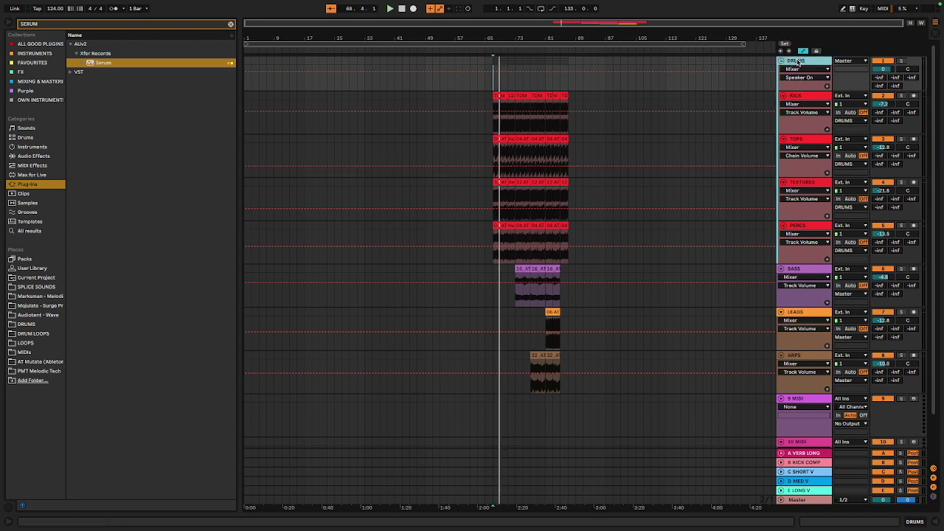
pyautogui.click(509, 96)
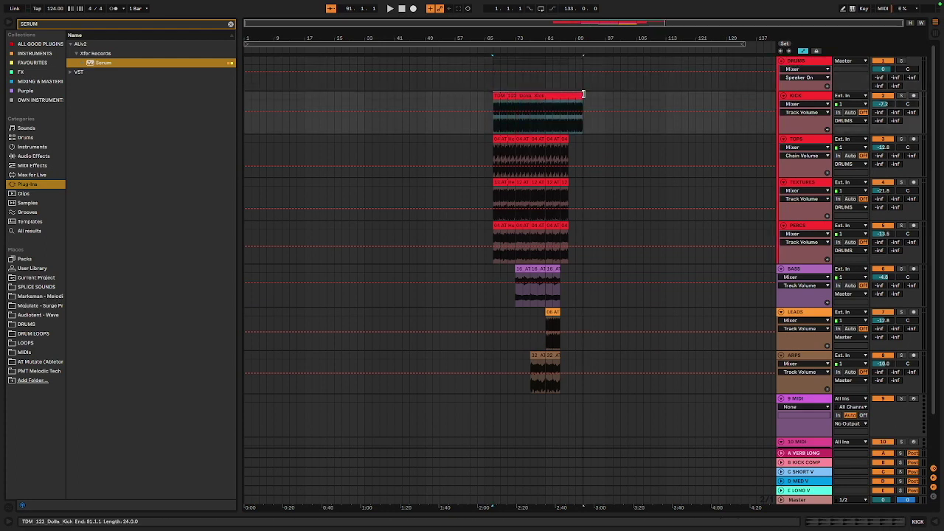
pyautogui.keyDown('shift'); pyautogui.click(548, 355); pyautogui.keyUp('shift')
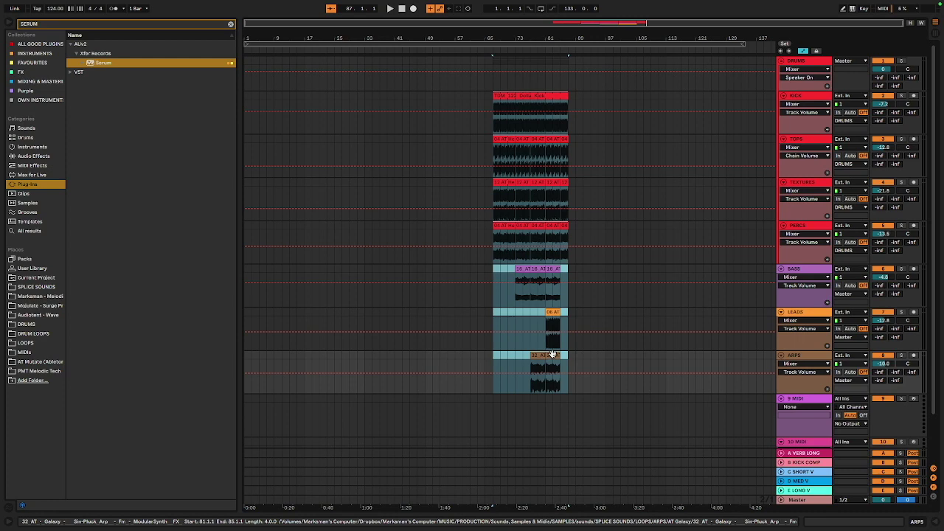
pyautogui.moveTo(541, 95); pyautogui.dragTo(302, 97)
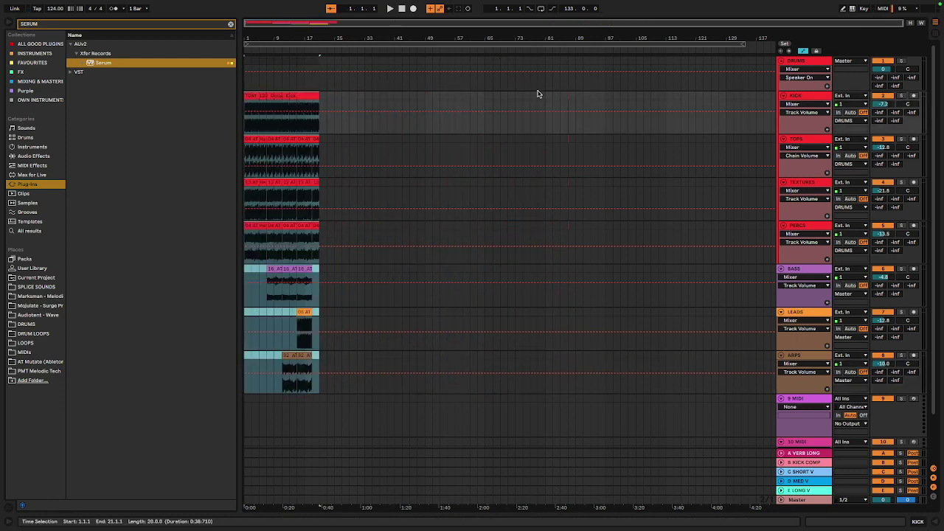
# Duplicate the 20-bar block of kick, tops, textures and percs clips until the drums run to bar 101.
pyautogui.moveTo(538, 93); pyautogui.dragTo(611, 232)
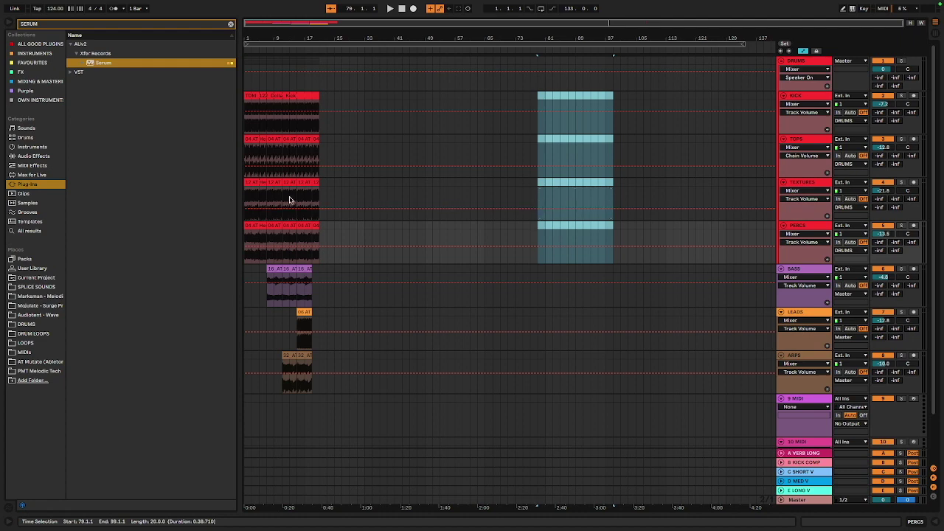
pyautogui.click(255, 97)
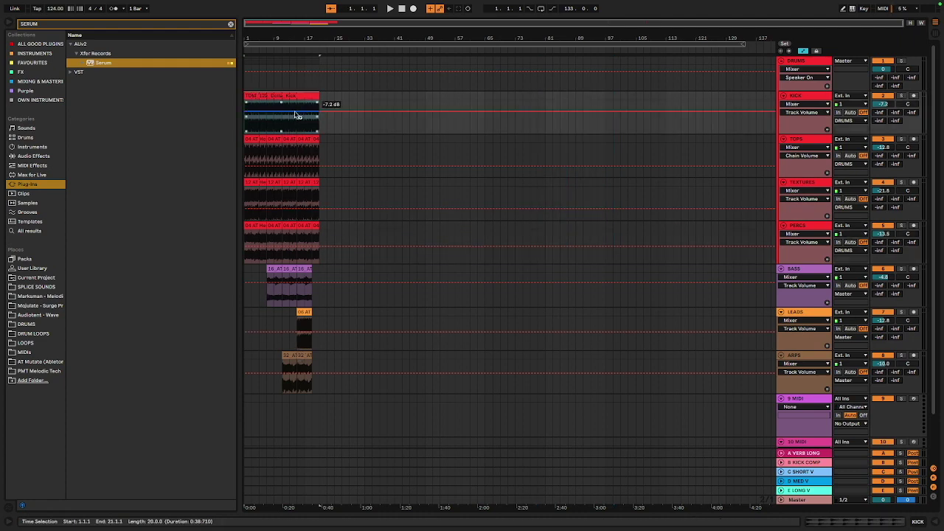
pyautogui.click(312, 223)
pyautogui.hotkey('ctrl', 'd')
pyautogui.hotkey('ctrl', 'd')
pyautogui.hotkey('ctrl', 'd')
pyautogui.hotkey('ctrl', 'd')
pyautogui.hotkey('ctrl', 'd')
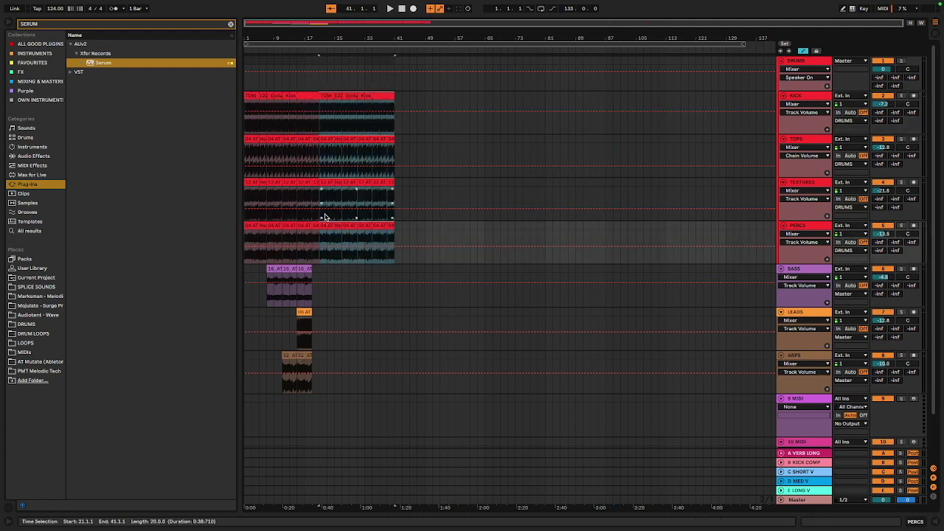
# Duplicate the 12-bar run of bass clips four times and move the whole run to start at bar 9.
pyautogui.click(277, 269)
pyautogui.hotkey('ctrl', 'd')
pyautogui.hotkey('ctrl', 'd')
pyautogui.hotkey('ctrl', 'd')
pyautogui.hotkey('ctrl', 'd')
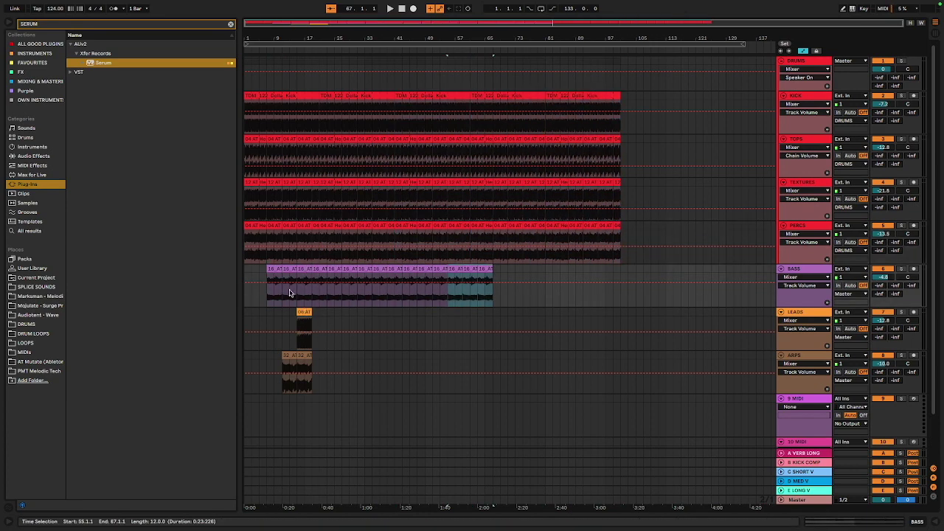
pyautogui.keyDown('shift'); pyautogui.click(270, 268); pyautogui.keyUp('shift')
pyautogui.moveTo(271, 268); pyautogui.dragTo(284, 274)
# Start the leads clip at bar 17 and a single arps clip at bar 25, and extend both to bar 81.
pyautogui.moveTo(306, 313); pyautogui.dragTo(322, 315)
pyautogui.click(297, 355)
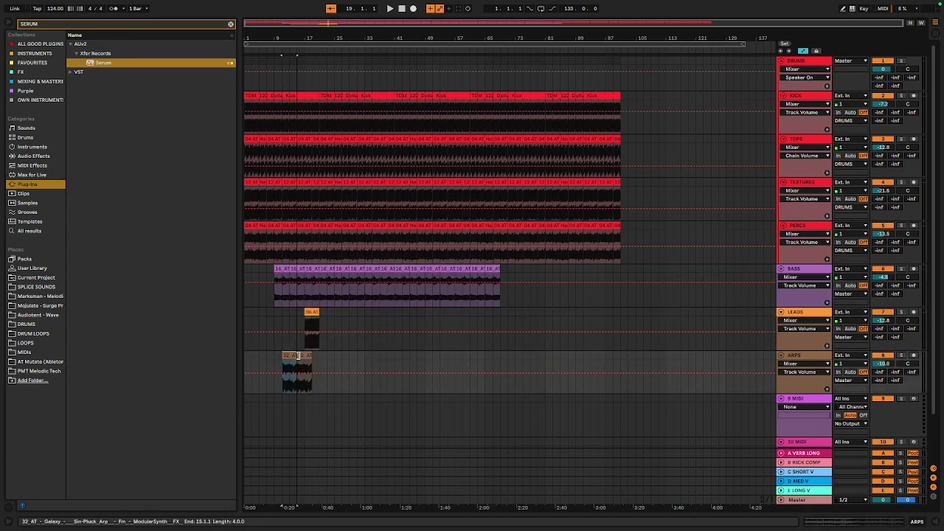
pyautogui.moveTo(299, 356); pyautogui.dragTo(362, 361)
pyautogui.click(312, 309)
pyautogui.moveTo(318, 313); pyautogui.dragTo(545, 315)
pyautogui.moveTo(386, 357); pyautogui.dragTo(543, 357)
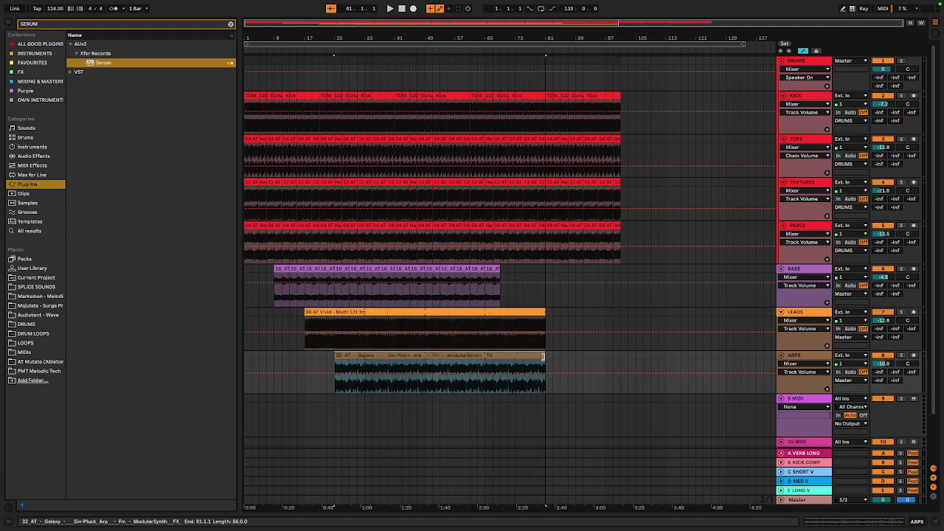
# Extend the bass, leads and arps clips to bar 101 to match the end of the drums.
pyautogui.moveTo(500, 269); pyautogui.dragTo(620, 269)
pyautogui.moveTo(542, 313); pyautogui.dragTo(620, 312)
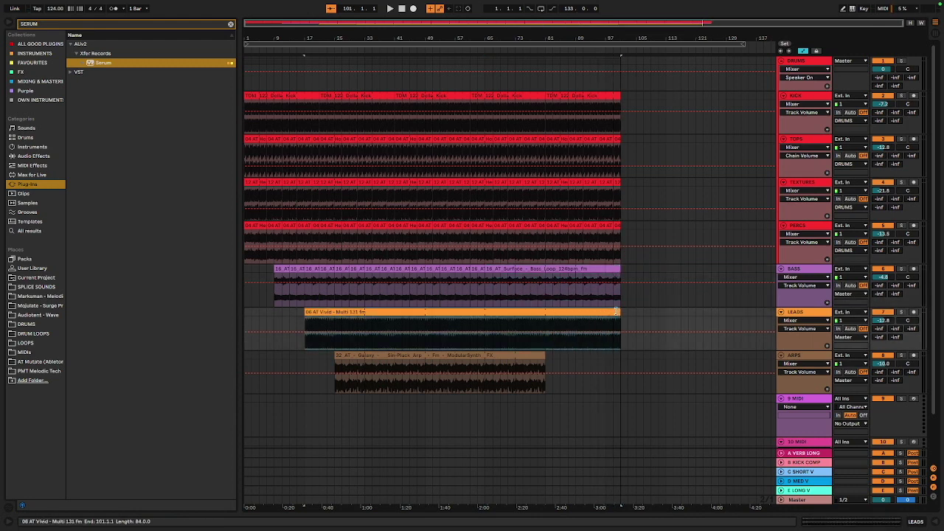
pyautogui.click(541, 358)
pyautogui.moveTo(542, 359); pyautogui.dragTo(620, 357)
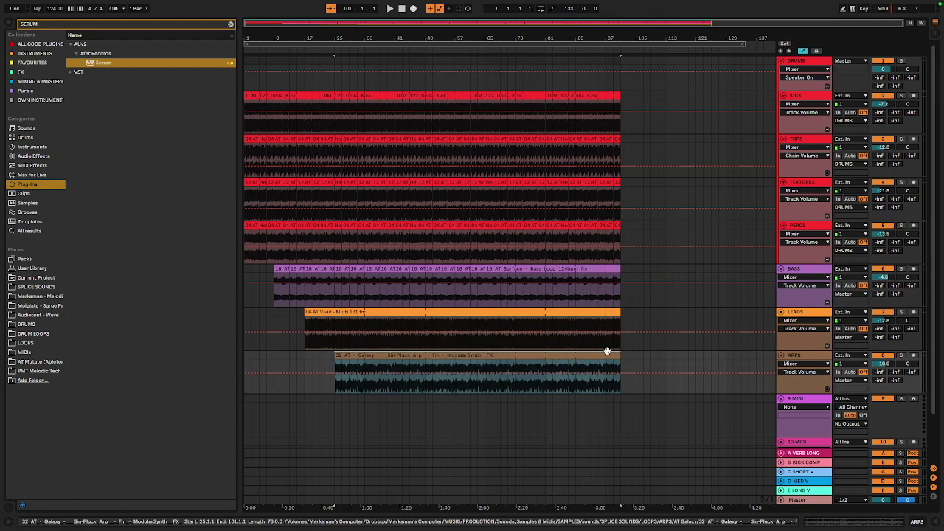
# Show the bass track's device chain, clear the Serum search and list the Favourites collection in the browser.
pyautogui.doubleClick(799, 271)
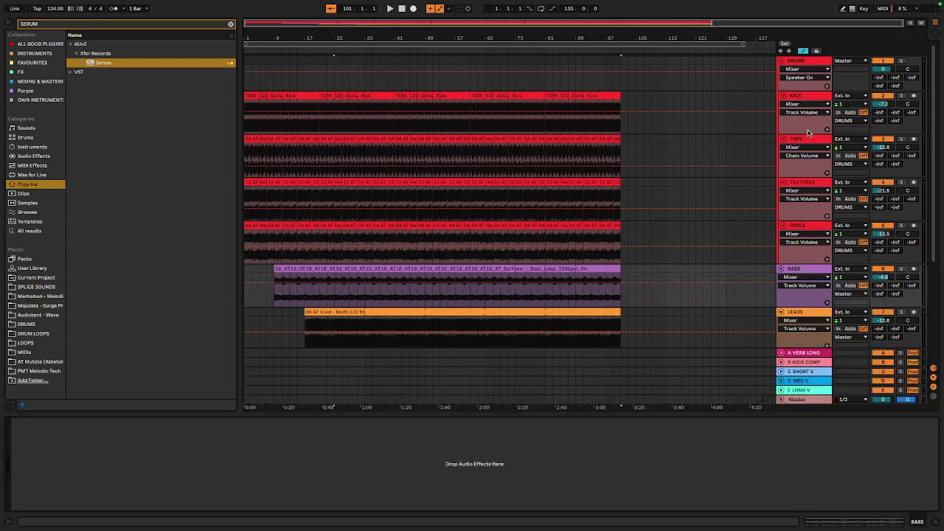
pyautogui.scroll(-5, 755, 133)
pyautogui.scroll(-1, 829, 202)
pyautogui.scroll(2, 801, 177)
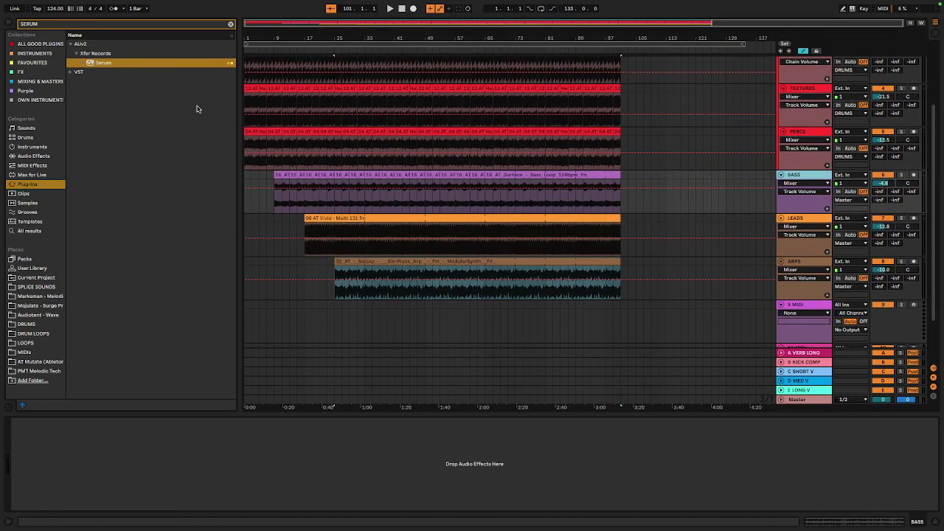
pyautogui.click(230, 24)
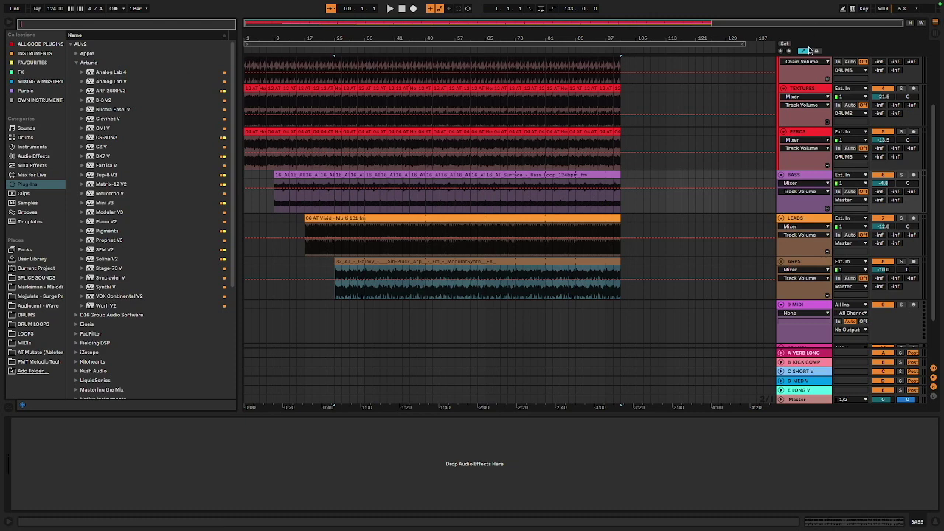
pyautogui.scroll(3, 327, 141)
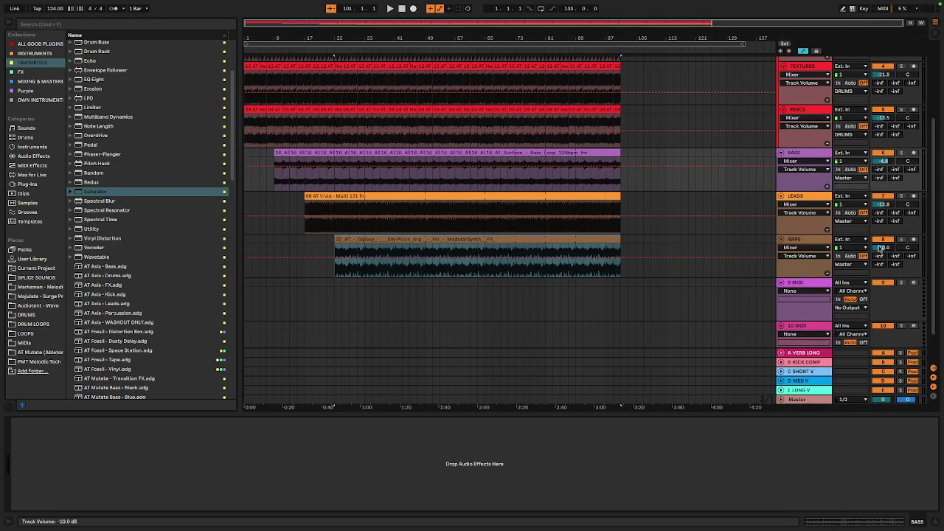
# Solo the arps track and play it briefly from bar 25.
pyautogui.click(901, 239)
pyautogui.click(341, 236)
pyautogui.press('space')
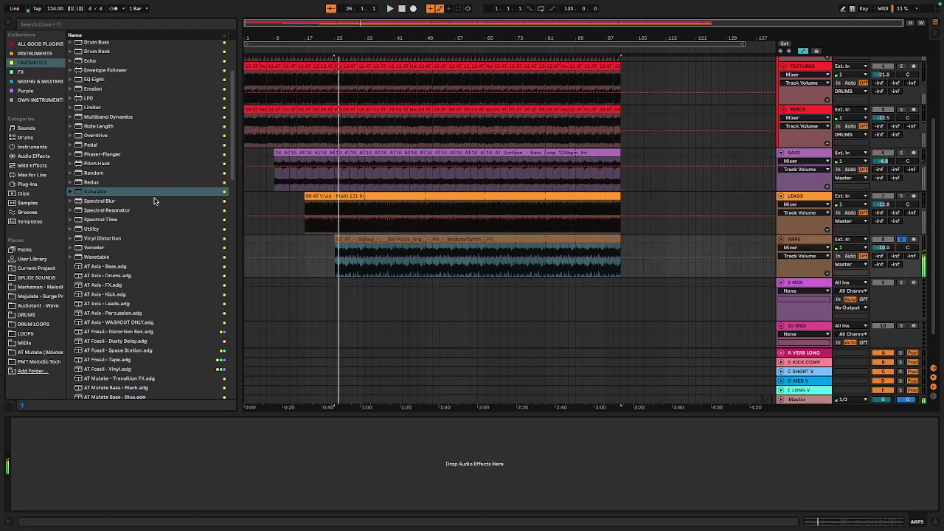
# Add the Echo effect from the favourites to the arps track and set its Dry/Wet to 0%.
pyautogui.scroll(-5, 133, 212)
pyautogui.scroll(10, 132, 211)
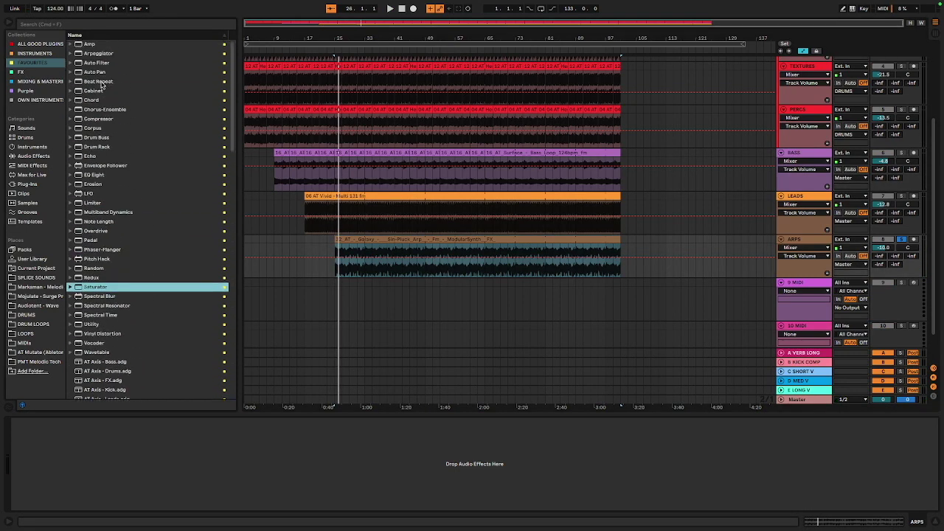
pyautogui.click(91, 156)
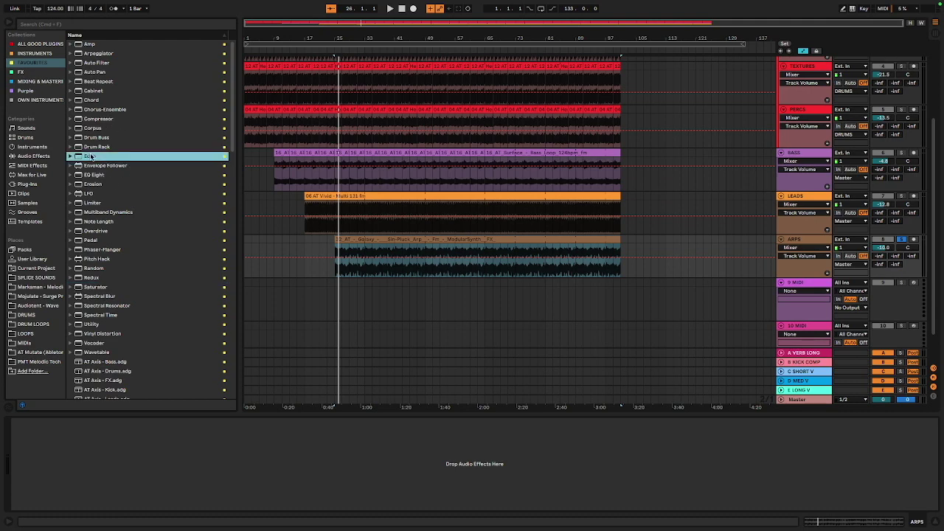
pyautogui.moveTo(380, 258); pyautogui.dragTo(380, 260)
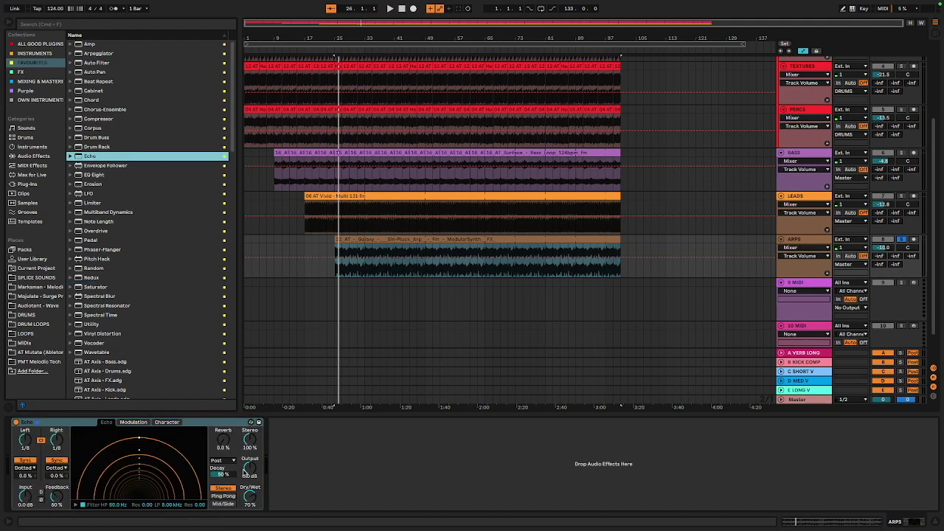
pyautogui.moveTo(257, 499); pyautogui.dragTo(250, 528)
pyautogui.click(506, 253)
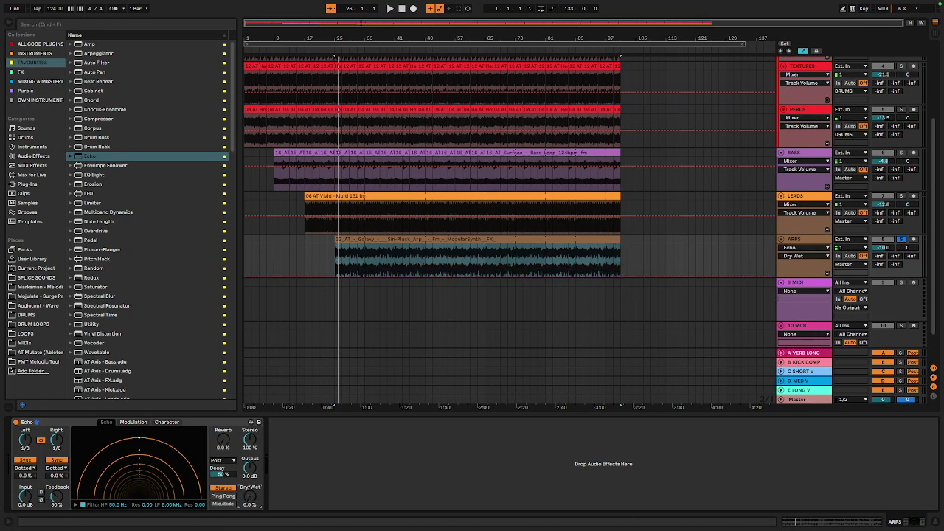
# Audition the soloed arps while raising Echo's Dry/Wet to about 38%.
pyautogui.moveTo(252, 500); pyautogui.dragTo(253, 457)
pyautogui.moveTo(253, 492); pyautogui.dragTo(253, 493)
pyautogui.press('space')
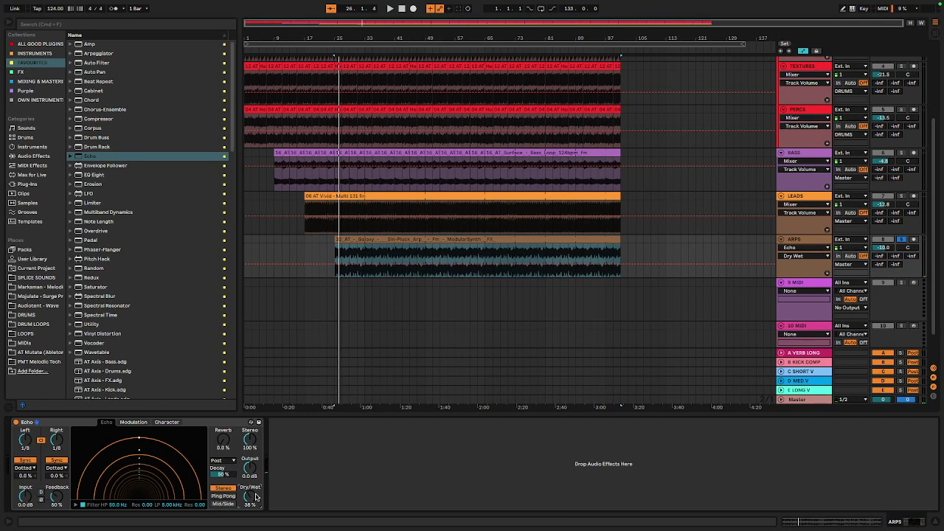
# Automate Echo's Dry/Wet on the arps track from 0% at bar 25 up to 40% by bar 29 and play the ramp.
pyautogui.rightClick(256, 495)
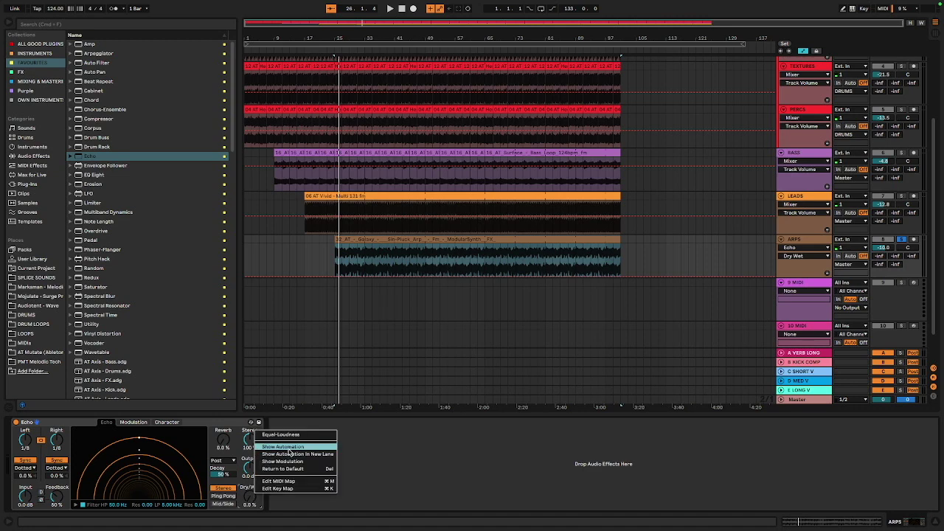
pyautogui.click(251, 499)
pyautogui.rightClick(248, 498)
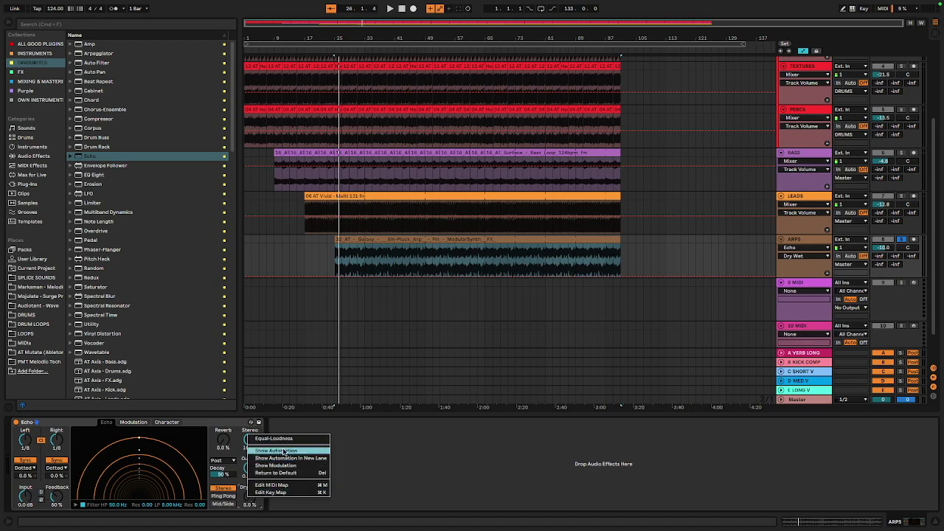
pyautogui.click(284, 450)
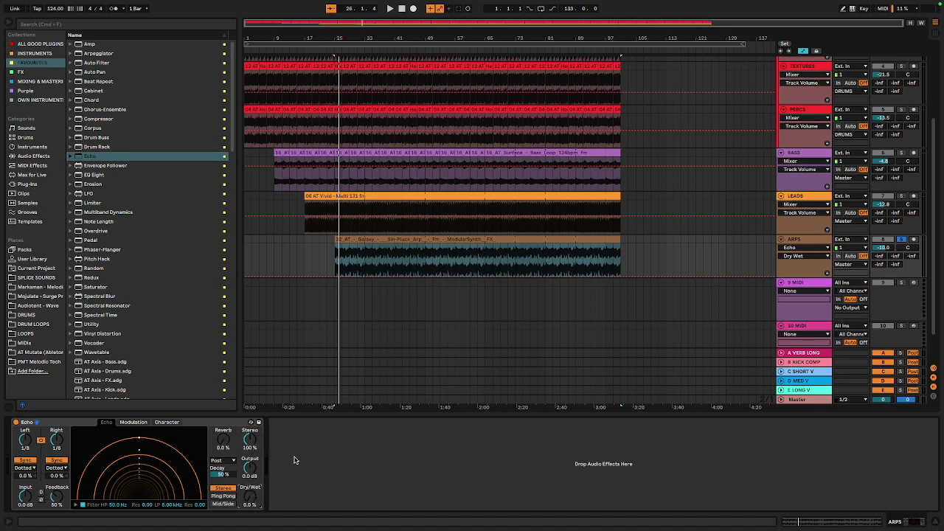
pyautogui.click(336, 276)
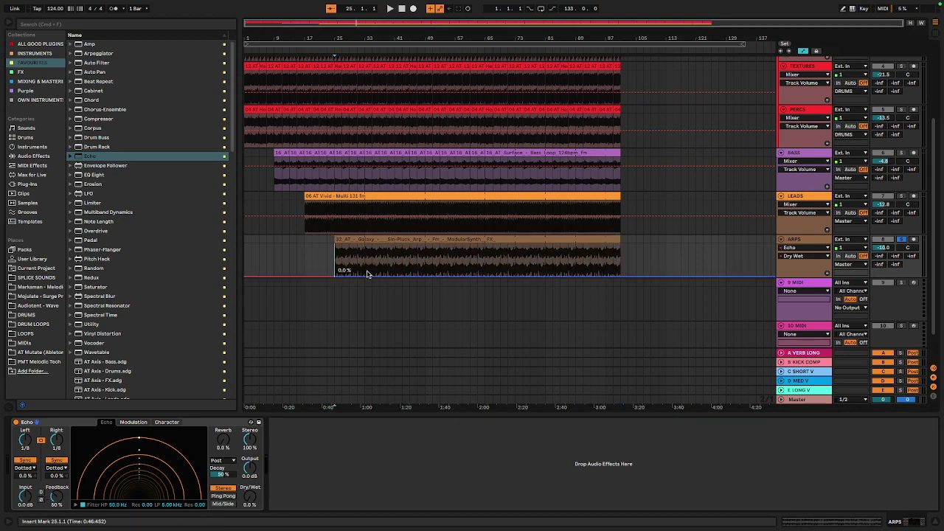
pyautogui.moveTo(366, 277); pyautogui.dragTo(338, 264)
pyautogui.press('space')
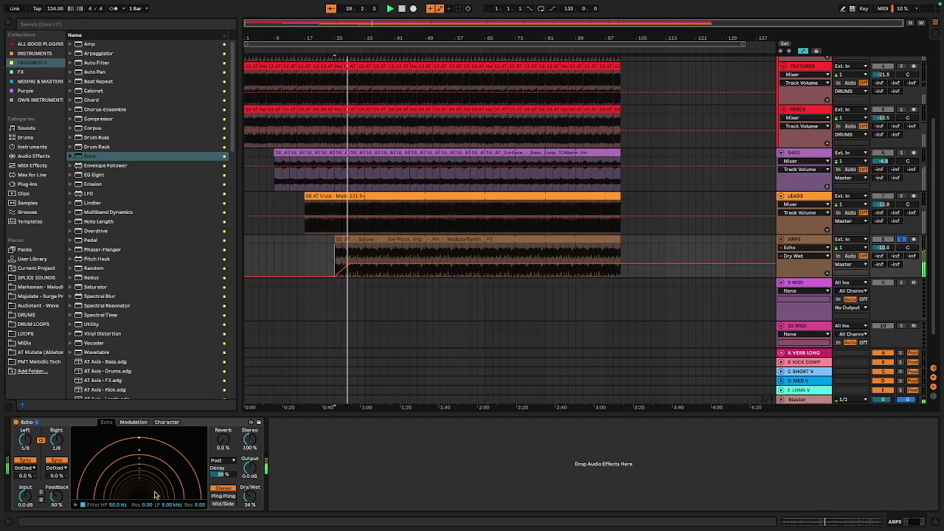
# Show the arps track's Echo Feedback and Dry/Wet automation in separate lanes.
pyautogui.rightClick(56, 495)
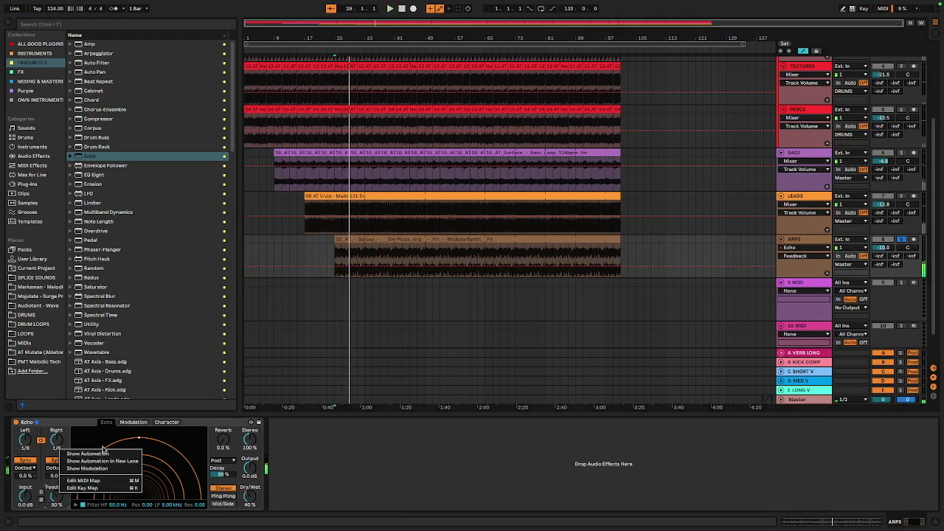
pyautogui.click(90, 461)
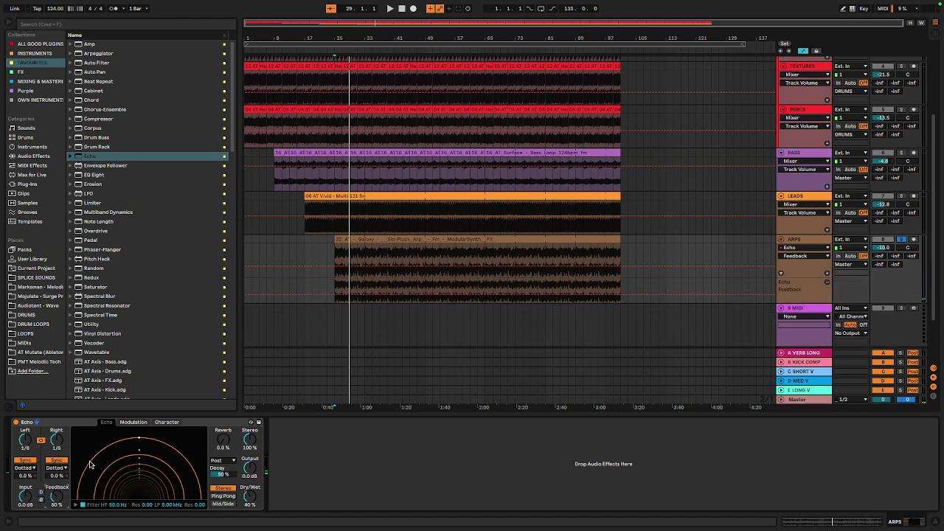
pyautogui.press('super+shift+t')
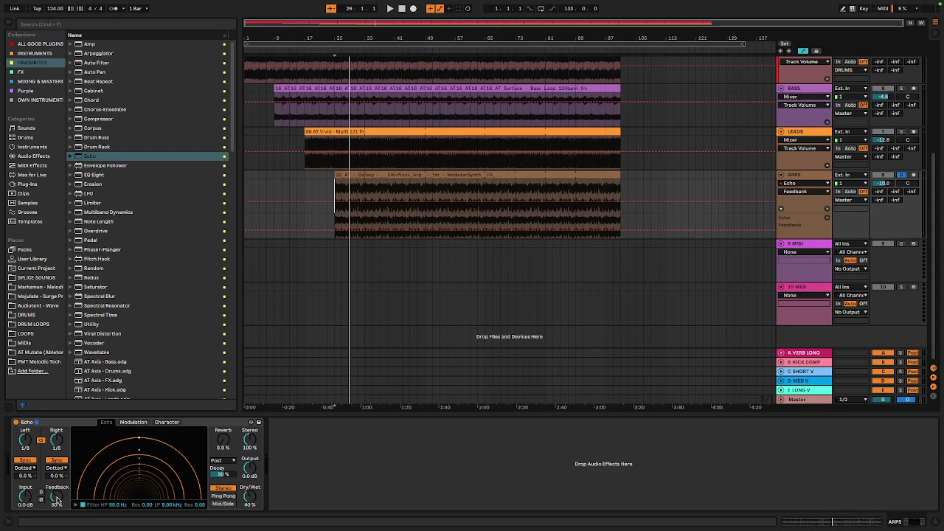
pyautogui.rightClick(57, 501)
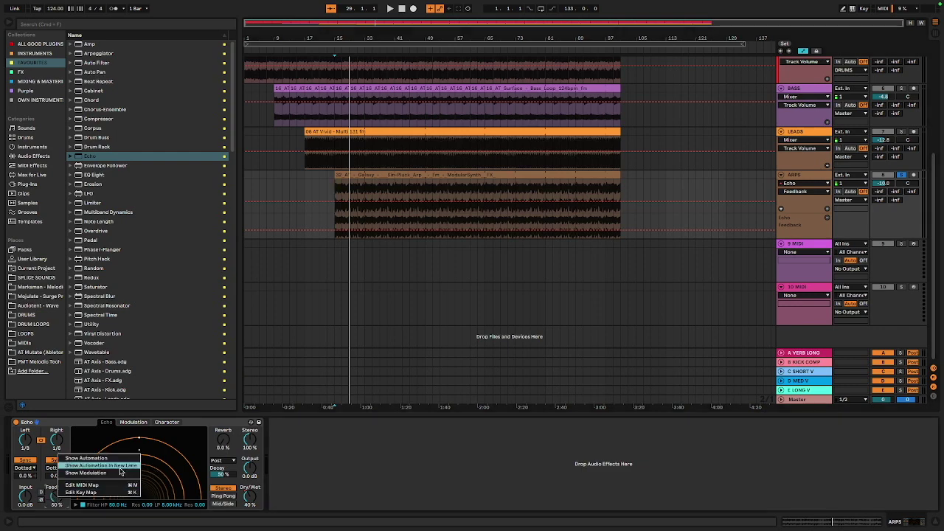
pyautogui.click(591, 484)
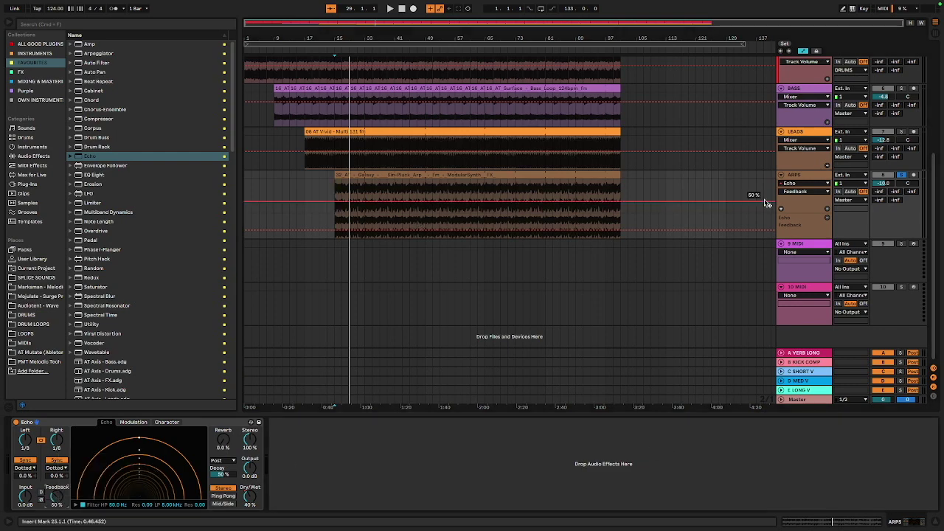
pyautogui.click(243, 499)
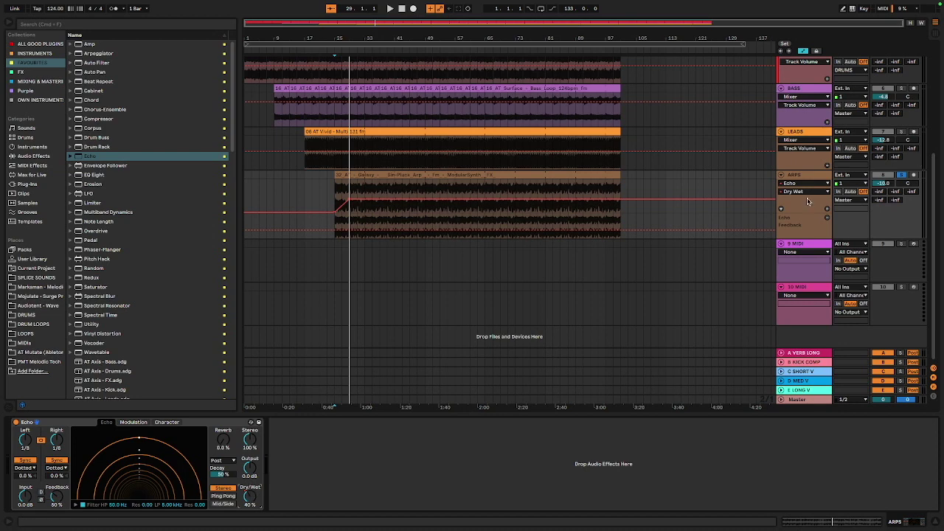
pyautogui.click(826, 213)
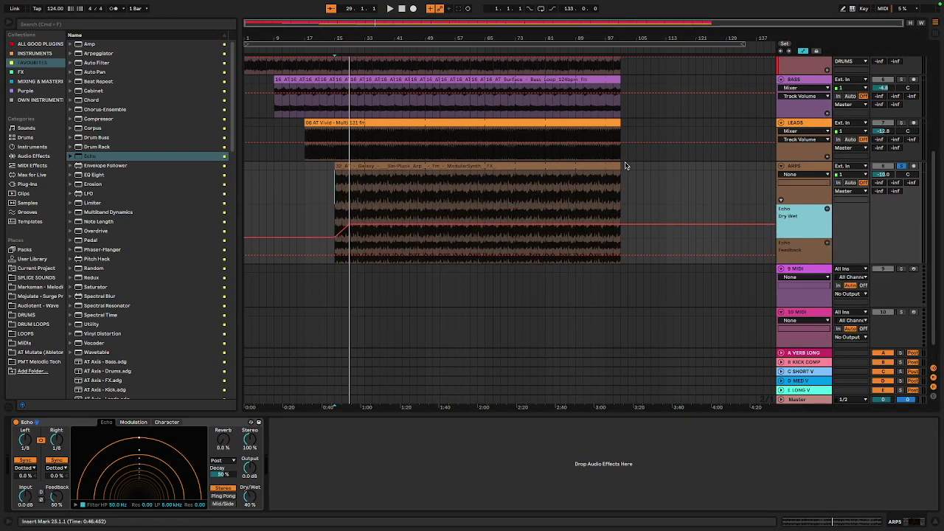
# Automate Echo's Feedback on the arps track from 50% at bar 25 up through about 71% at bar 29, with a sharp drop near bar 31.
pyautogui.scroll(-1, 443, 184)
pyautogui.click(335, 232)
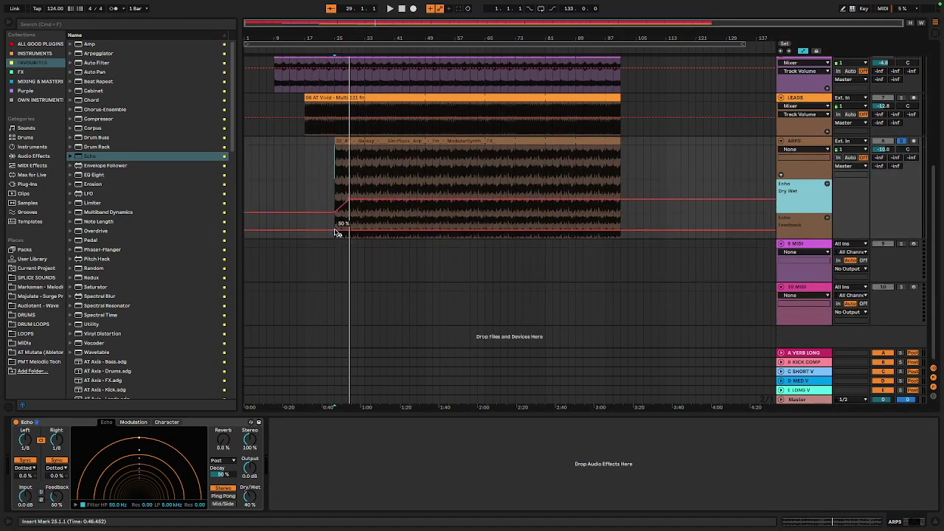
pyautogui.click(335, 231)
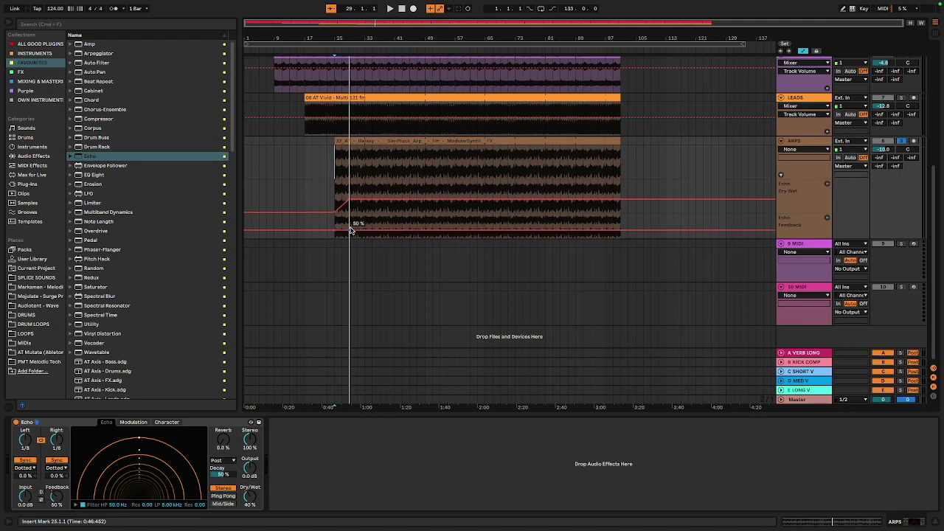
pyautogui.moveTo(350, 230); pyautogui.dragTo(349, 227)
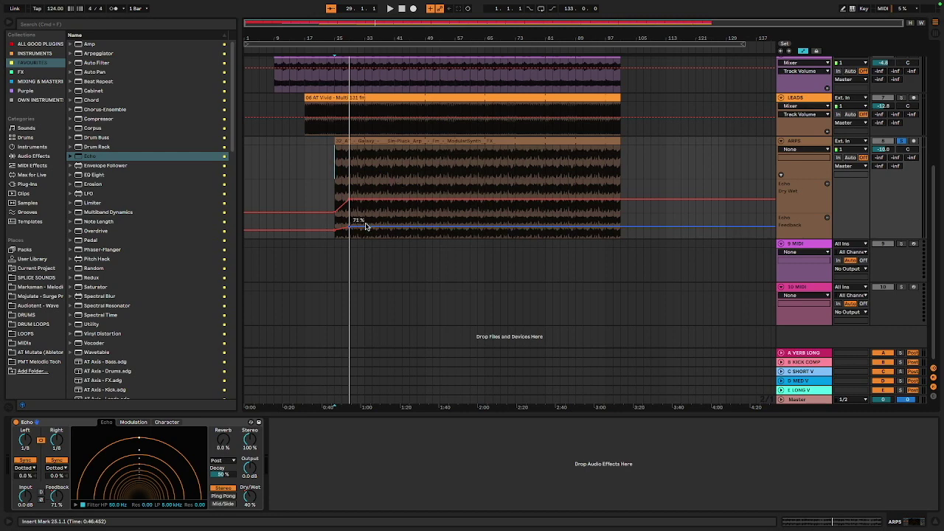
pyautogui.moveTo(356, 231)
pyautogui.mouseDown()
pyautogui.moveTo(355, 222)
pyautogui.moveTo(369, 229)
pyautogui.moveTo(357, 231)
pyautogui.mouseUp()
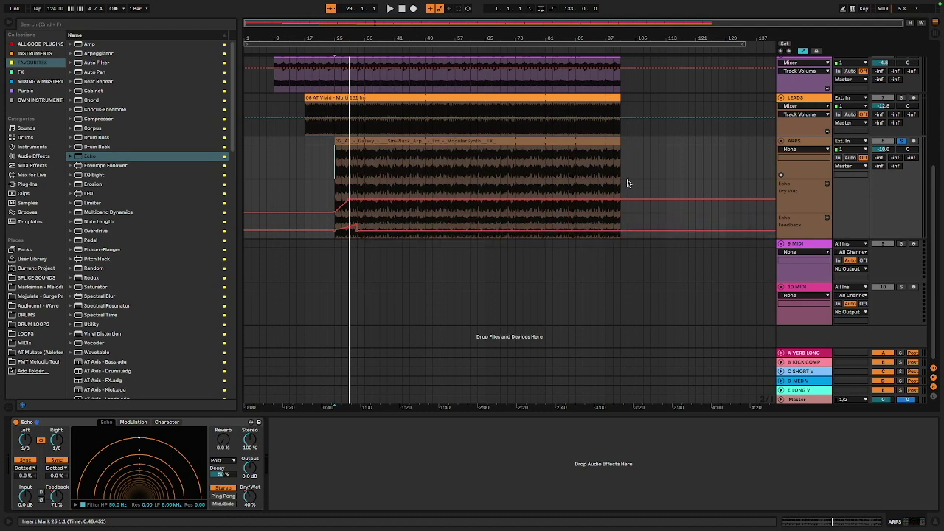
# Play the arps and reshape the Feedback automation to peak around bar 32 and fall gradually to about 47% by bar 34.
pyautogui.press('space')
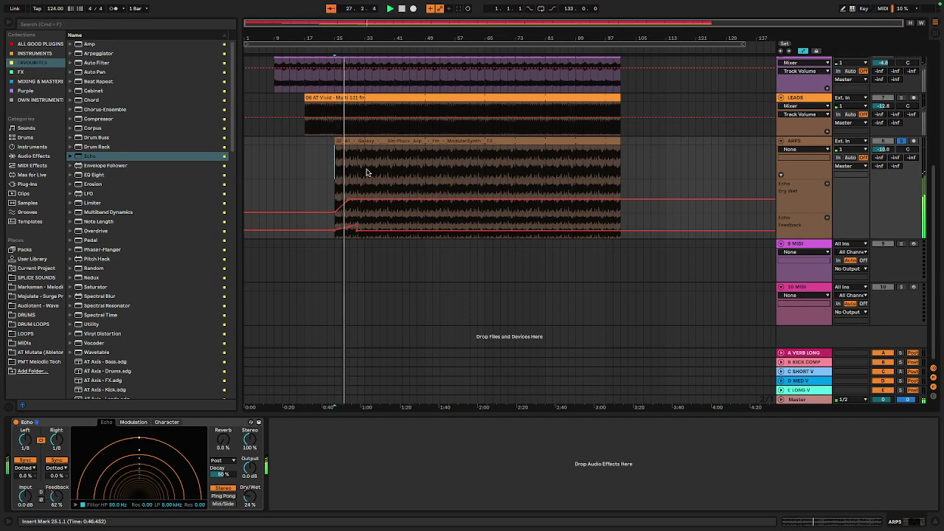
pyautogui.moveTo(384, 37); pyautogui.dragTo(527, 144)
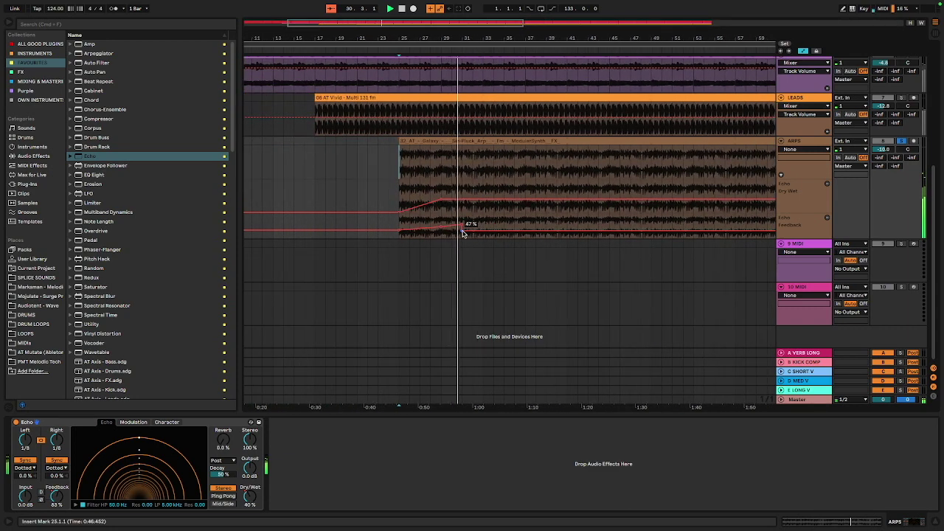
pyautogui.moveTo(472, 228); pyautogui.dragTo(494, 231)
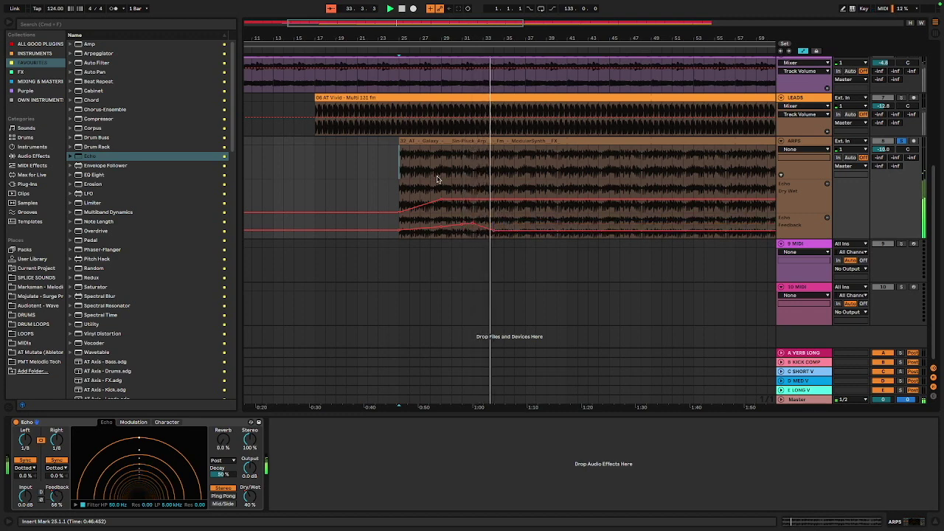
pyautogui.moveTo(410, 39); pyautogui.dragTo(411, 25)
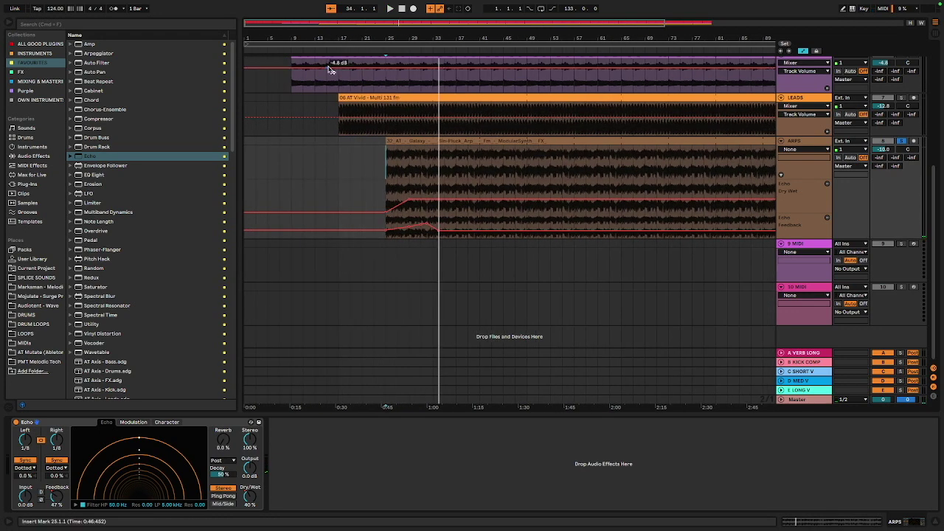
pyautogui.moveTo(475, 26); pyautogui.dragTo(475, 10)
pyautogui.scroll(10, 440, 118)
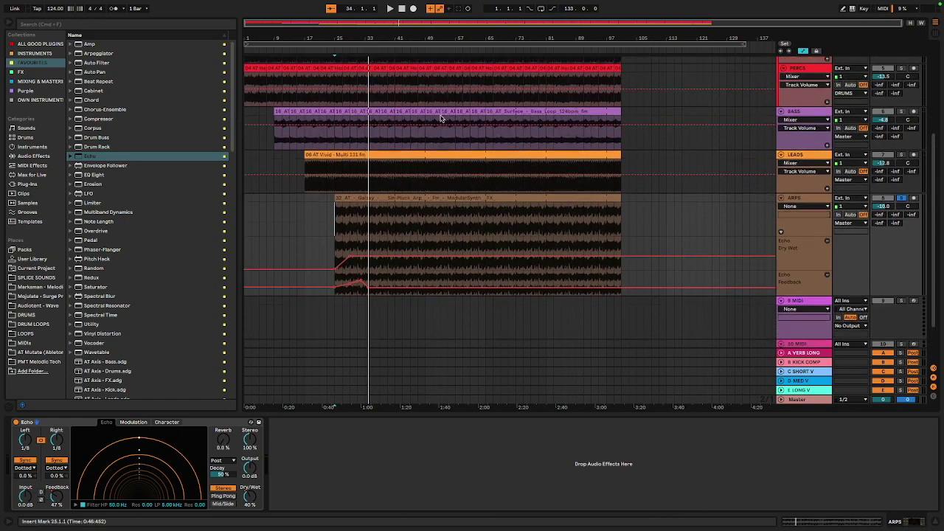
pyautogui.scroll(-10, 441, 118)
pyautogui.scroll(5, 440, 116)
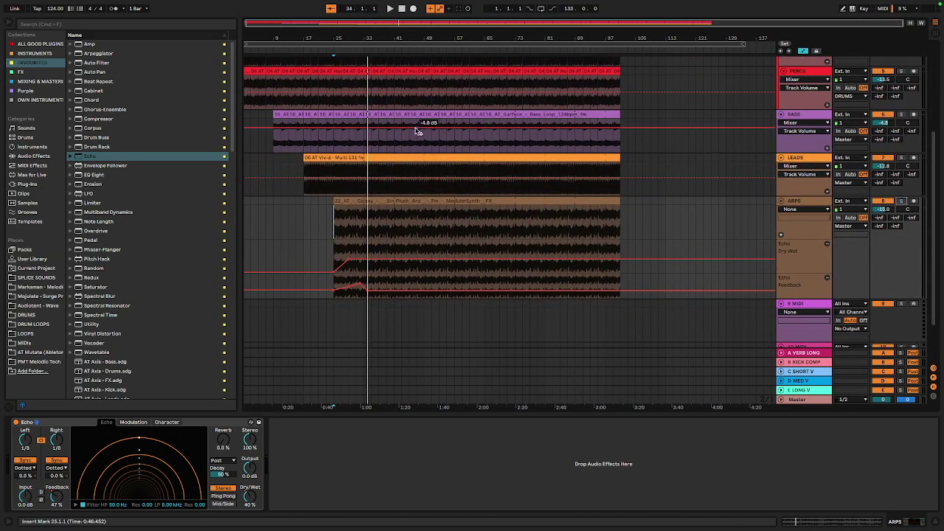
pyautogui.scroll(6, 489, 142)
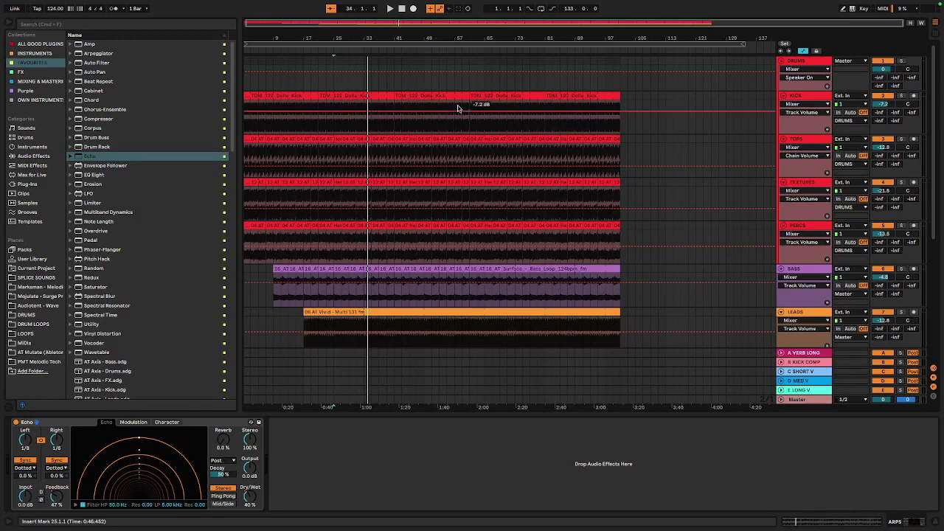
pyautogui.scroll(-6, 455, 106)
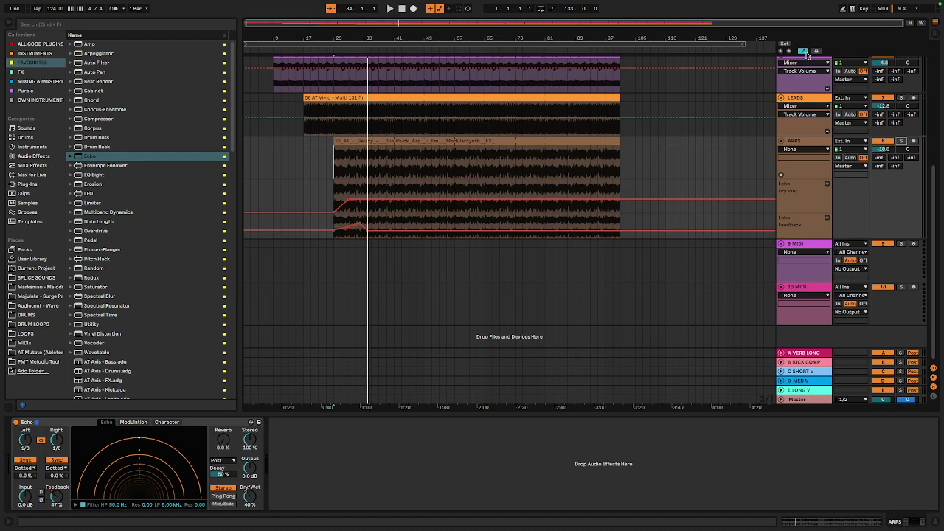
# Hide the automation across all arrangement tracks.
pyautogui.click(803, 51)
pyautogui.click(803, 52)
pyautogui.click(803, 52)
pyautogui.click(804, 52)
pyautogui.click(803, 52)
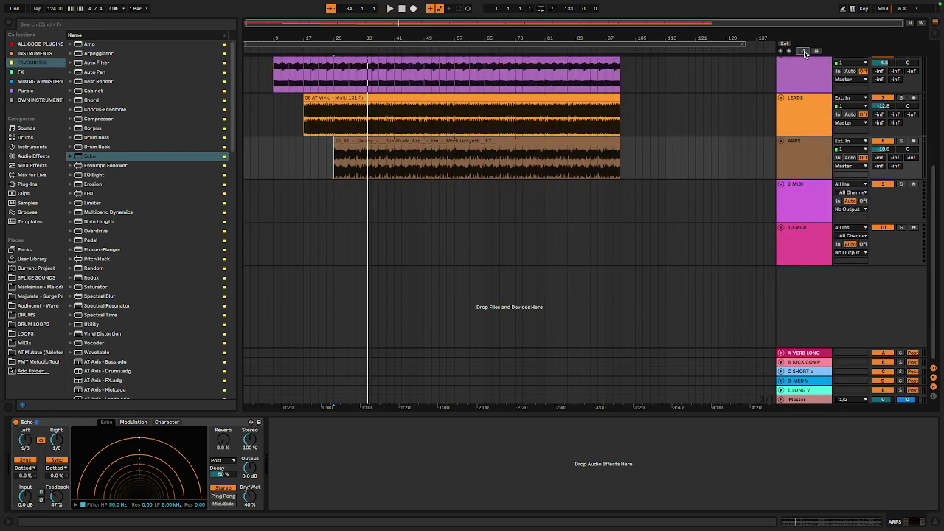
pyautogui.click(804, 51)
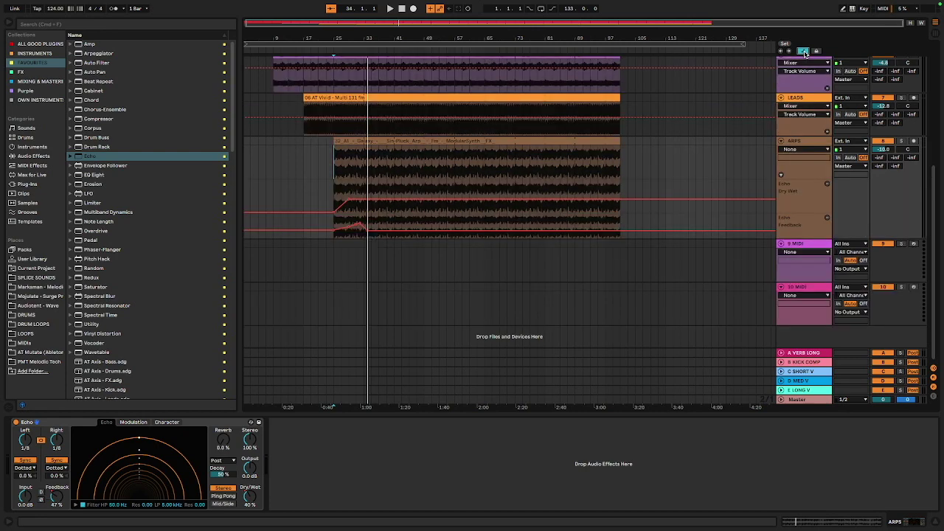
pyautogui.click(803, 51)
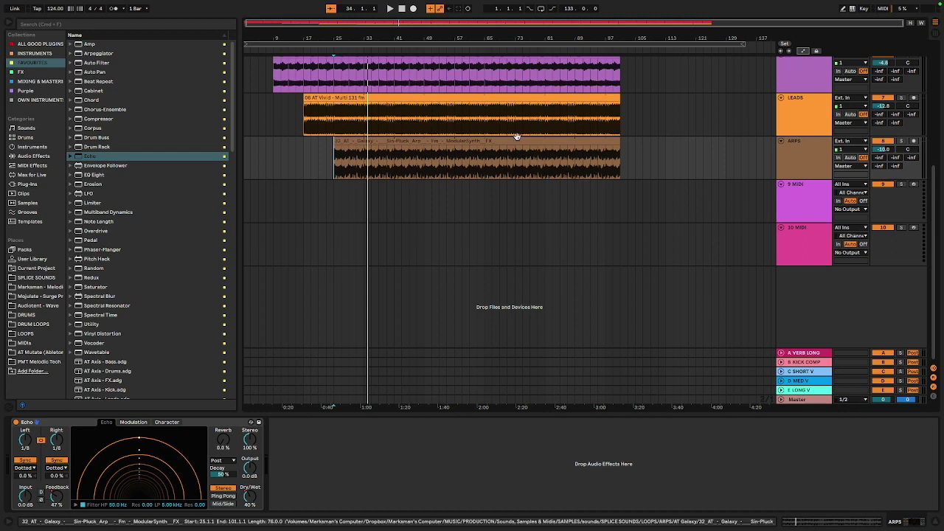
# Load the Serum instrument from the instruments collection onto the empty MIDI track 9.
pyautogui.click(788, 202)
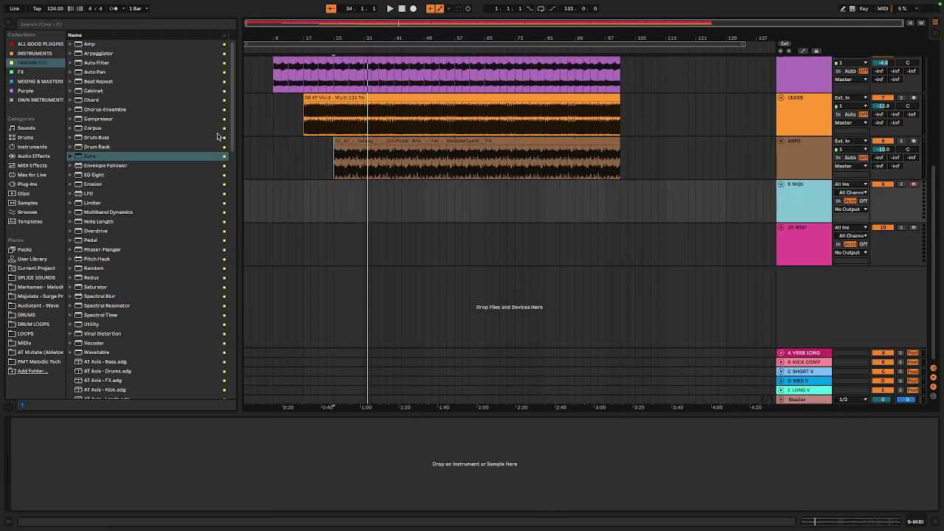
pyautogui.click(114, 160)
pyautogui.scroll(-2, 114, 160)
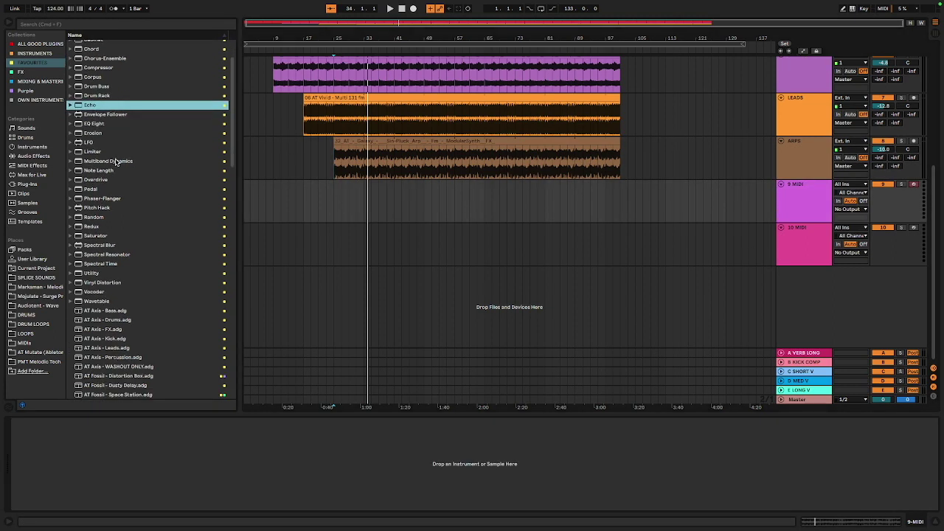
pyautogui.scroll(2, 83, 108)
pyautogui.click(35, 53)
pyautogui.scroll(-1, 106, 146)
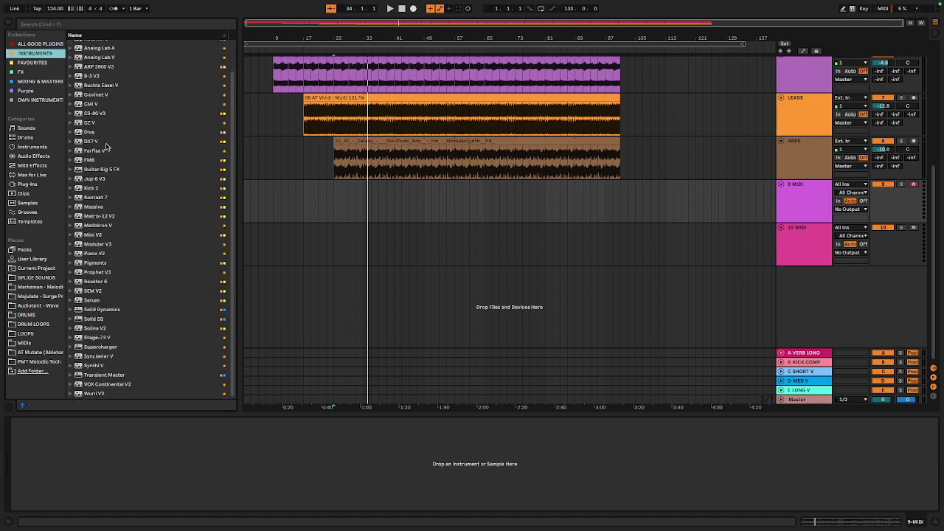
pyautogui.click(101, 300)
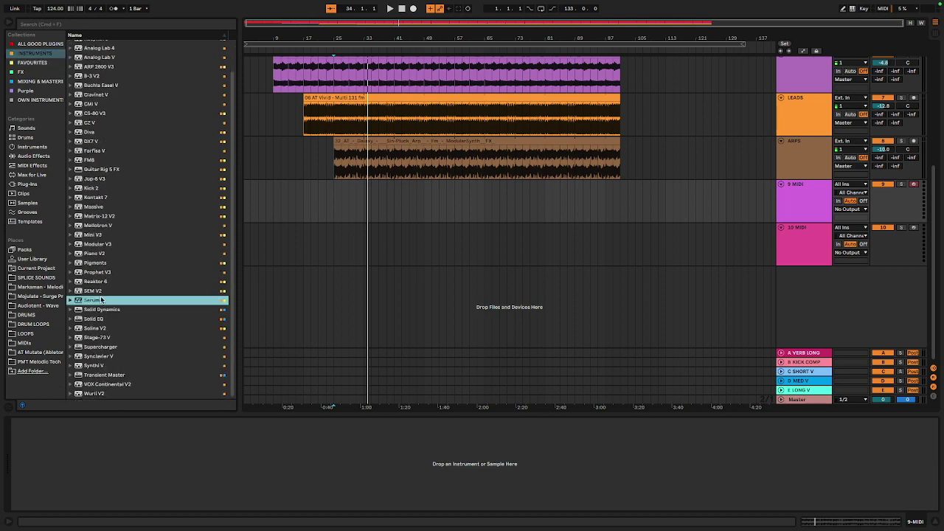
pyautogui.press('Return')
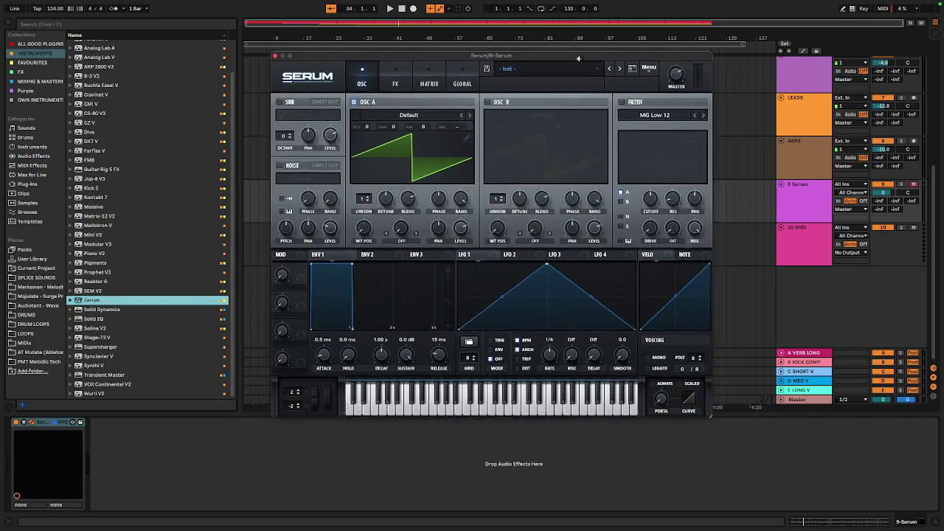
# Load the PAD - AT Giants preset from the A AT Pulse bank in Serum and close the plug-in window.
pyautogui.click(508, 64)
pyautogui.moveTo(523, 77)
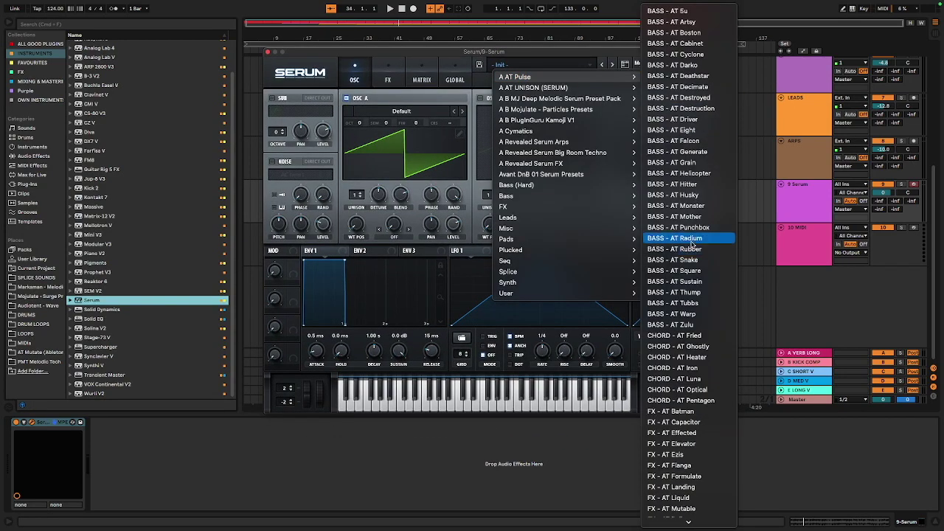
pyautogui.scroll(-5, 702, 243)
pyautogui.scroll(5, 688, 253)
pyautogui.scroll(-3, 690, 310)
pyautogui.click(694, 354)
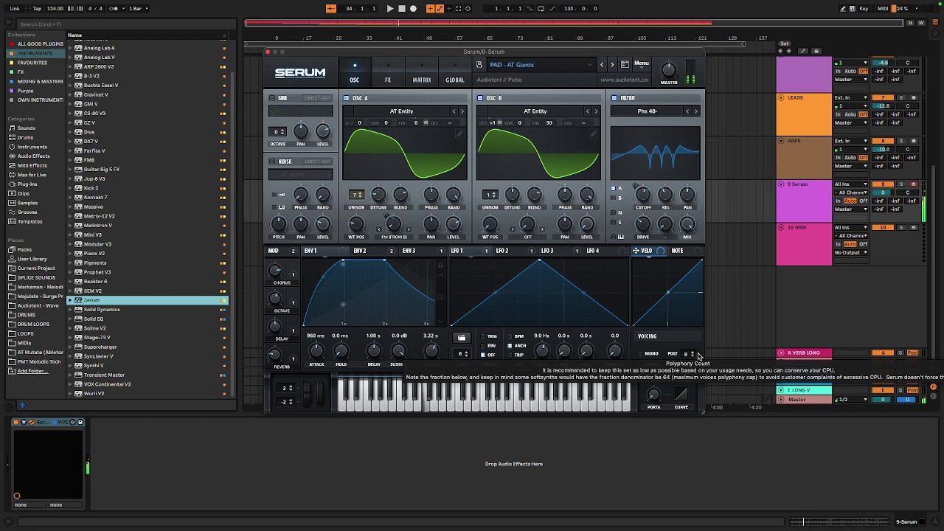
pyautogui.click(268, 52)
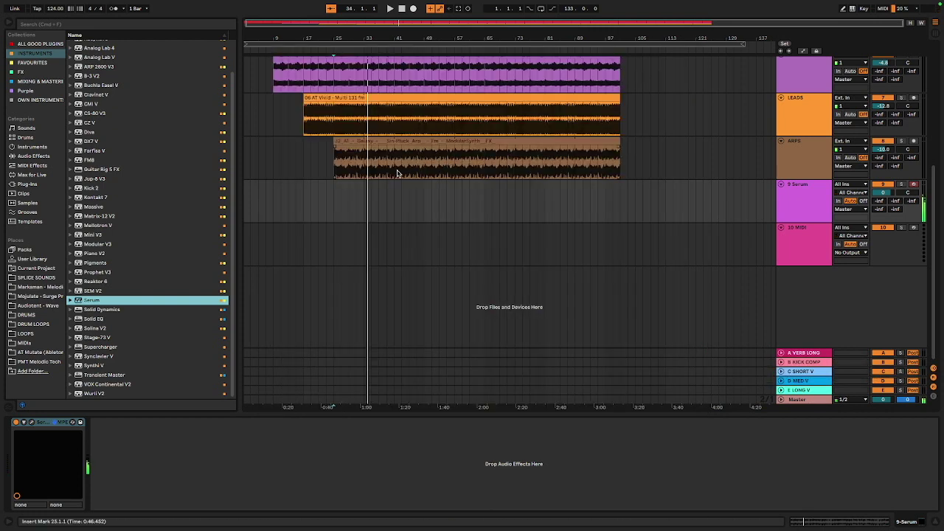
# Place the insert marker at bar 25 on the Serum track and lower the track's volume to -7.0 dB.
pyautogui.click(340, 190)
pyautogui.press('Tab')
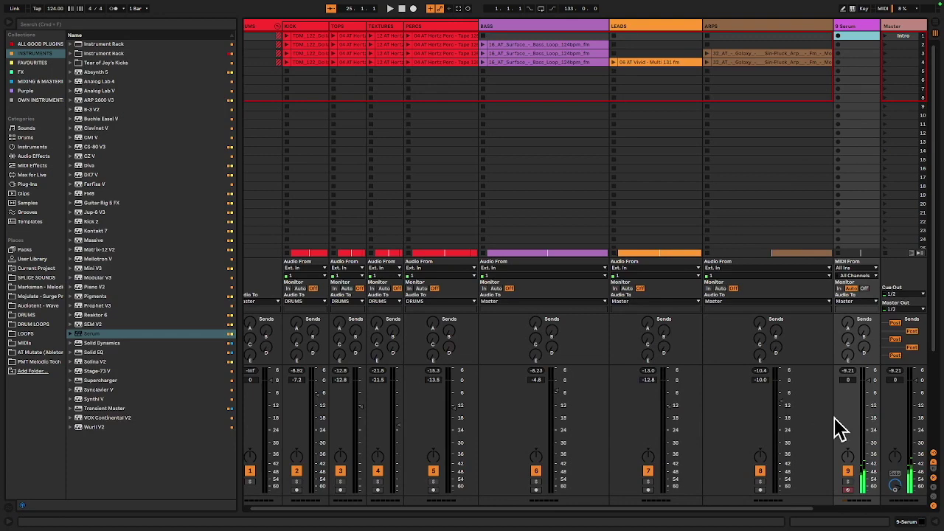
pyautogui.moveTo(871, 393); pyautogui.dragTo(871, 406)
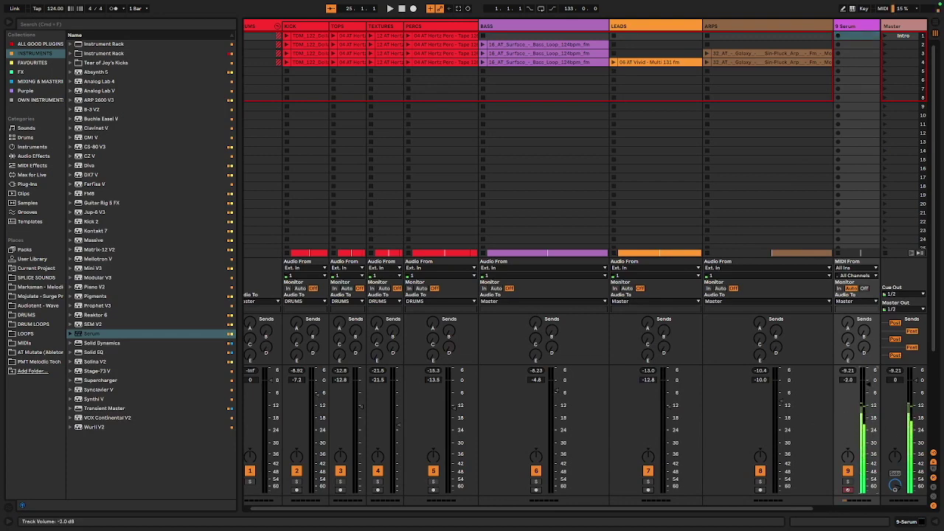
pyautogui.press('Tab')
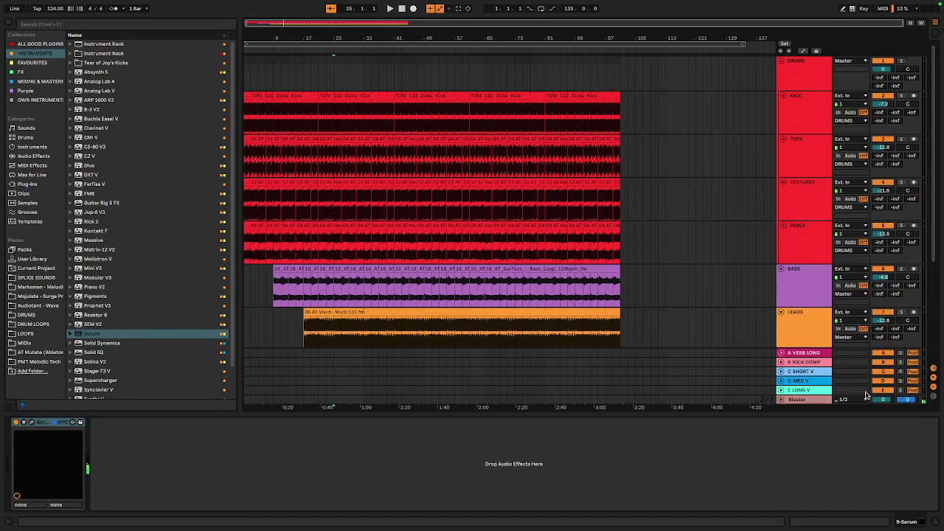
pyautogui.scroll(-5, 762, 358)
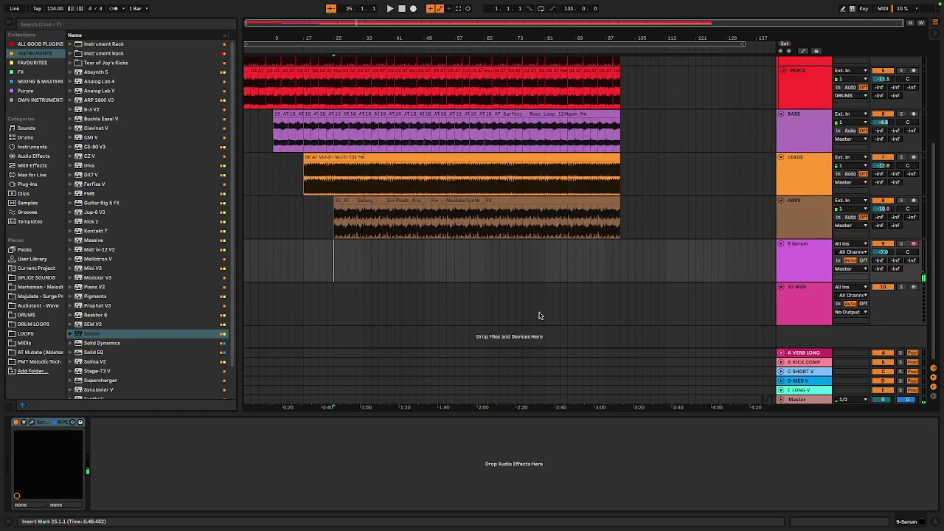
# Play the arrangement from bar 25 and capture the played pad notes as a MIDI clip from bar 25 to bar 34 on the Serum track.
pyautogui.press('space')
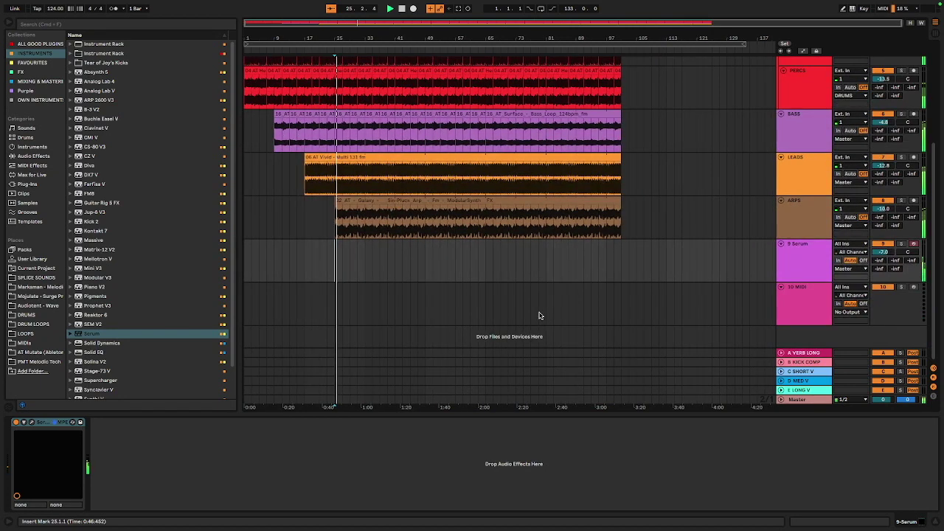
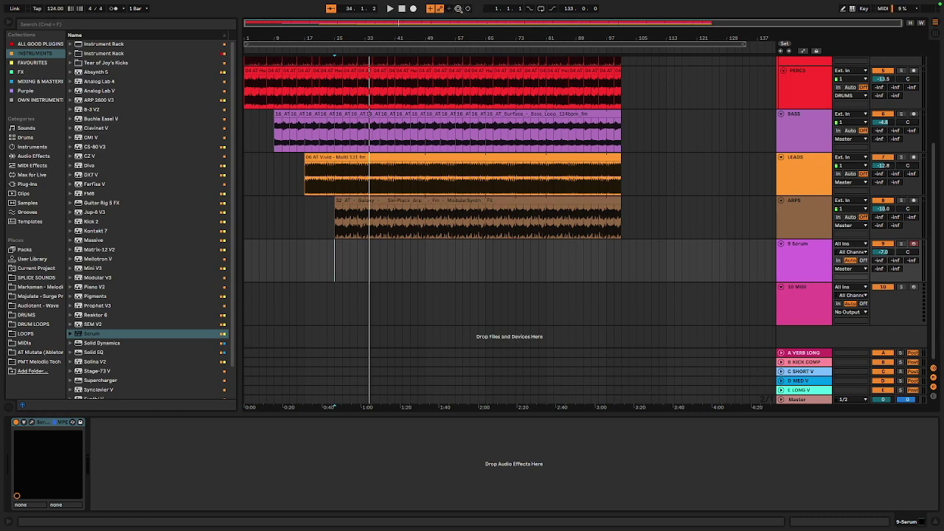
pyautogui.click(458, 9)
pyautogui.moveTo(338, 247)
pyautogui.mouseDown()
pyautogui.moveTo(287, 248)
pyautogui.moveTo(336, 247)
pyautogui.mouseUp()
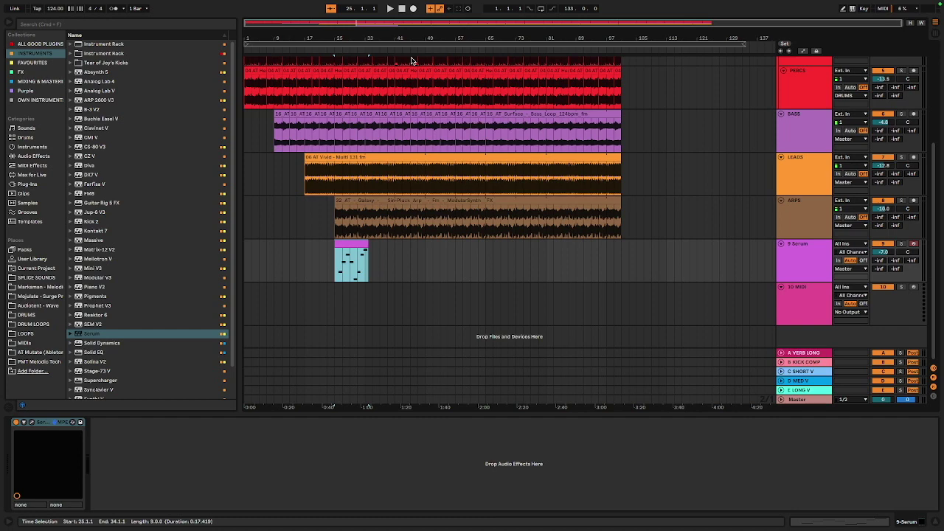
# Look over the layered tracks from the drums down to the new Serum clip.
pyautogui.scroll(1, 456, 184)
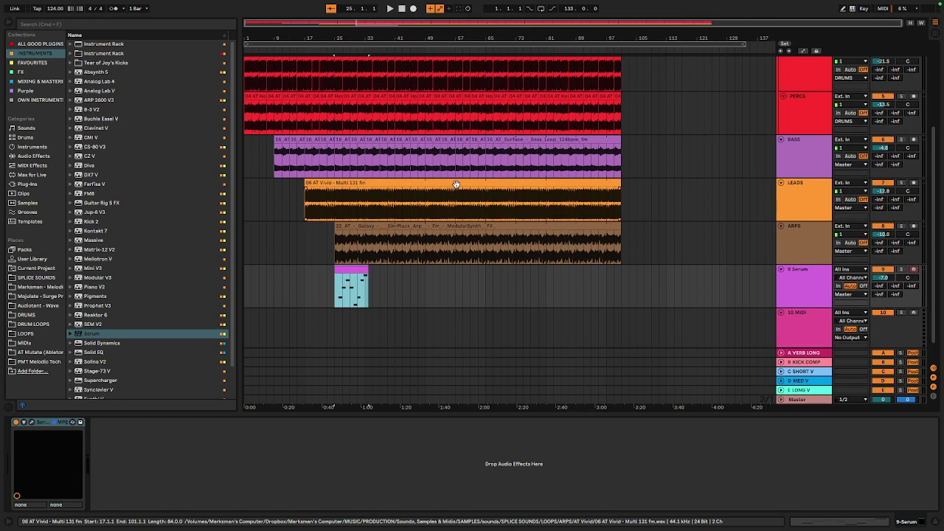
pyautogui.scroll(-1, 457, 183)
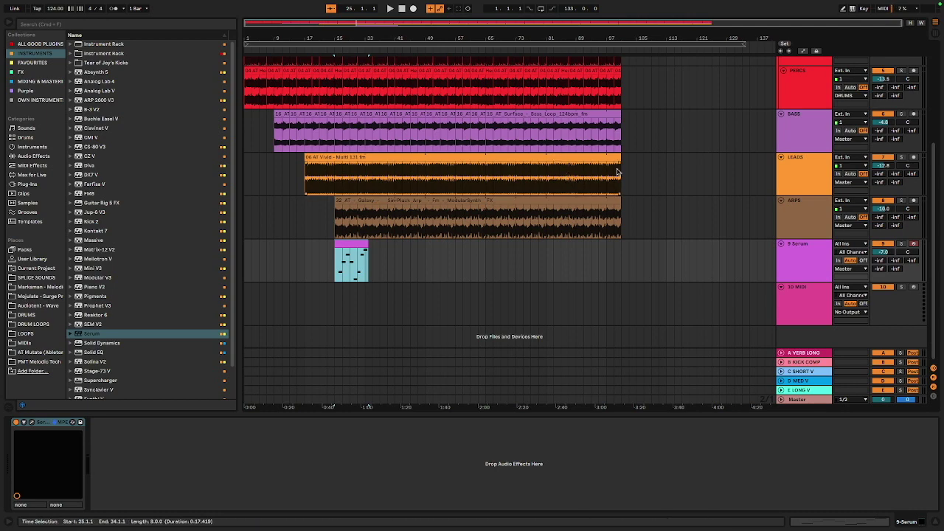
pyautogui.scroll(5, 618, 220)
pyautogui.scroll(-4, 618, 220)
pyautogui.scroll(4, 618, 220)
pyautogui.scroll(-4, 618, 221)
pyautogui.scroll(4, 618, 220)
pyautogui.scroll(-4, 618, 221)
pyautogui.click(403, 257)
pyautogui.click(360, 245)
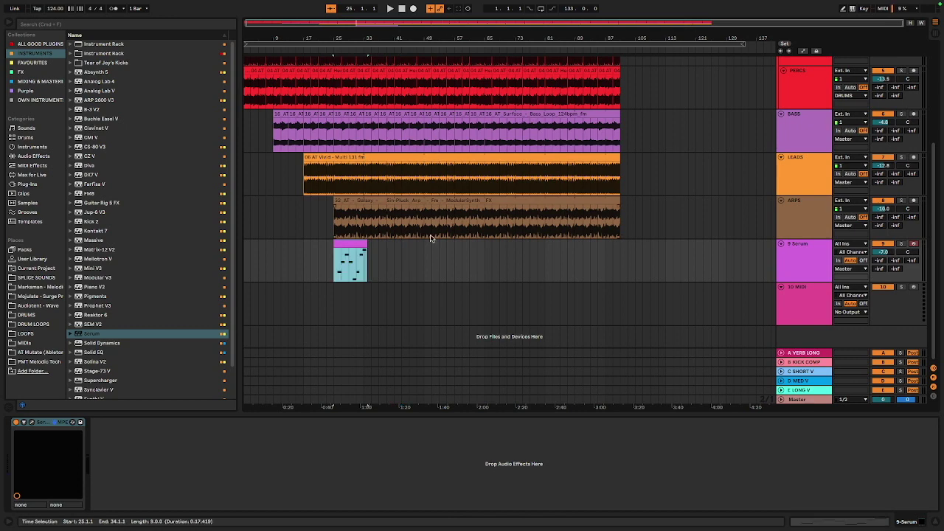
pyautogui.press('super+s')
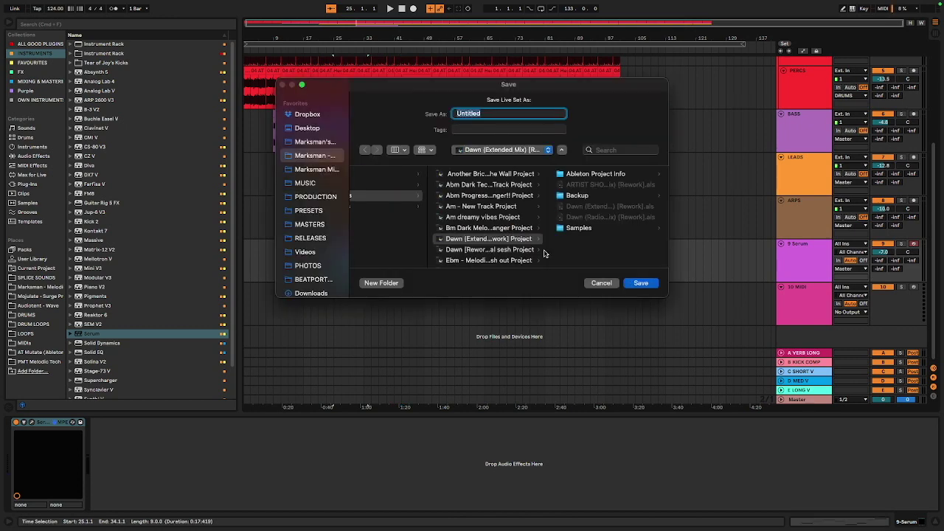
pyautogui.press('Escape')
pyautogui.press('super+s')
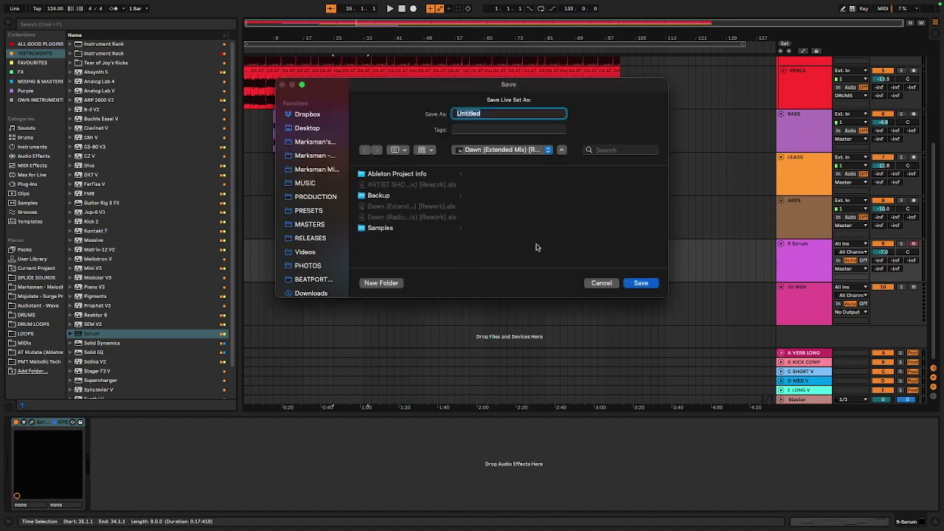
pyautogui.click(600, 286)
pyautogui.press('super+s')
pyautogui.click(602, 285)
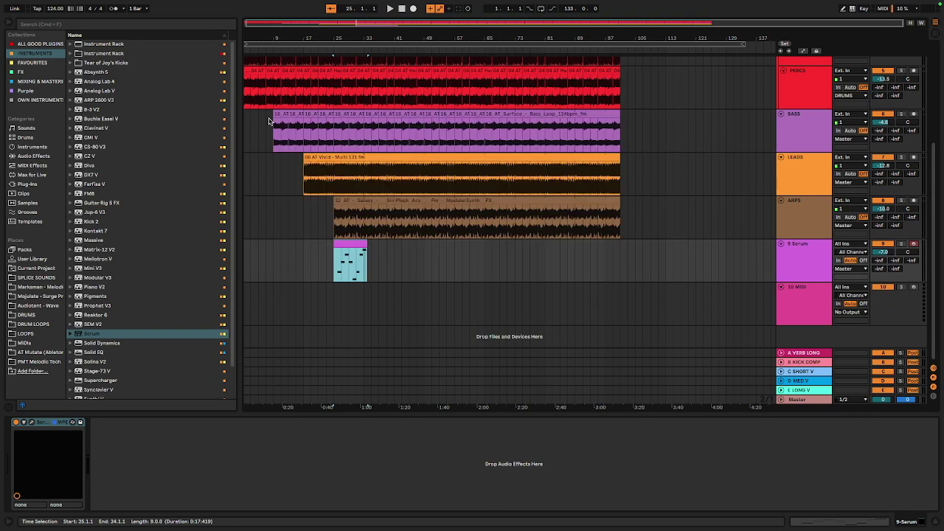
# Select bar 1 to bar 101 on the Serum track and loop that range.
pyautogui.click(394, 268)
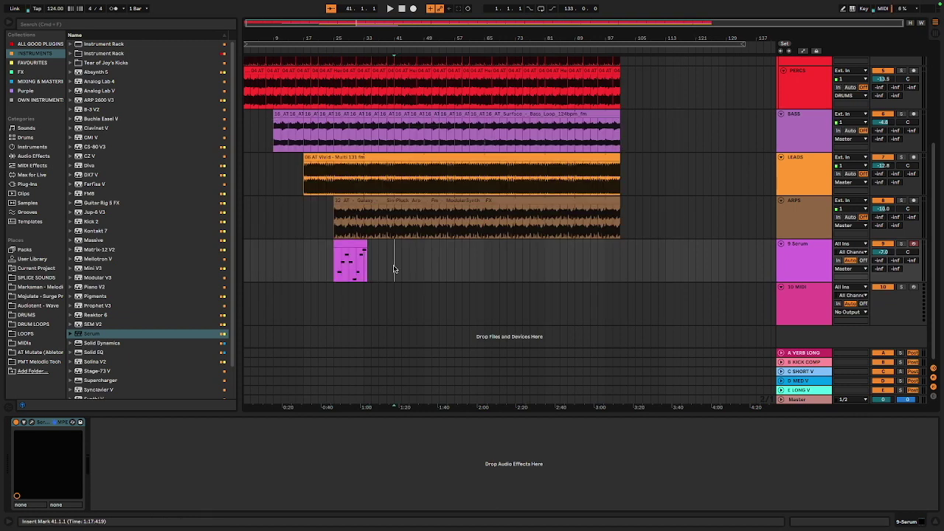
pyautogui.click(616, 246)
pyautogui.click(624, 245)
pyautogui.hscroll(-1, 324, 263)
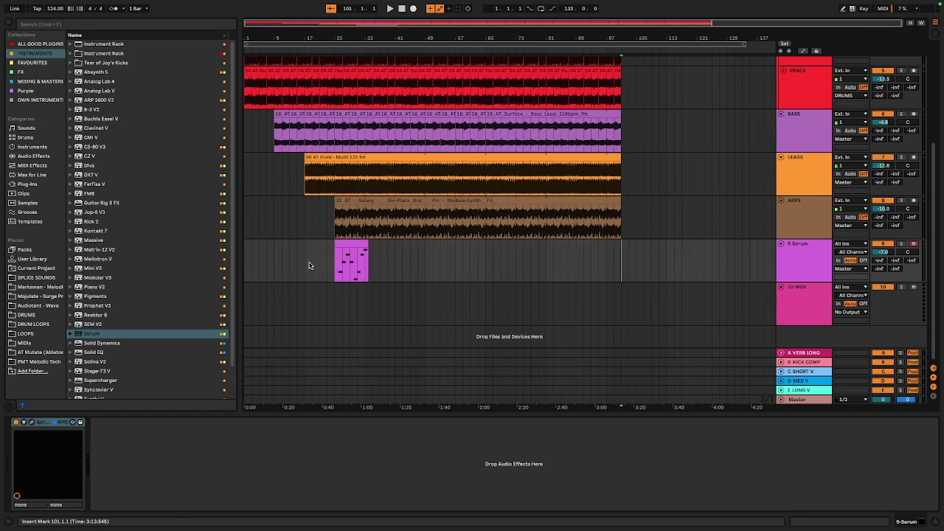
pyautogui.keyDown('shift'); pyautogui.click(245, 250); pyautogui.keyUp('shift')
pyautogui.scroll(5, 311, 251)
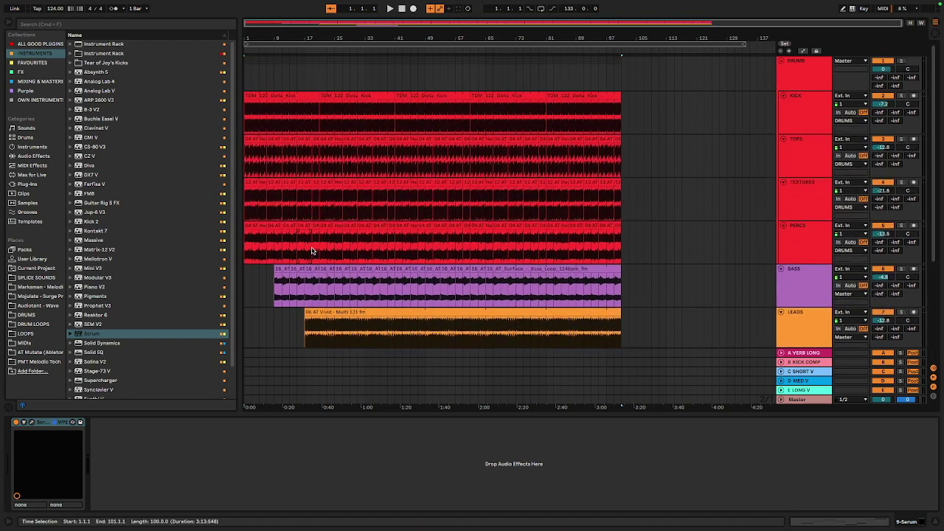
pyautogui.scroll(-5, 317, 249)
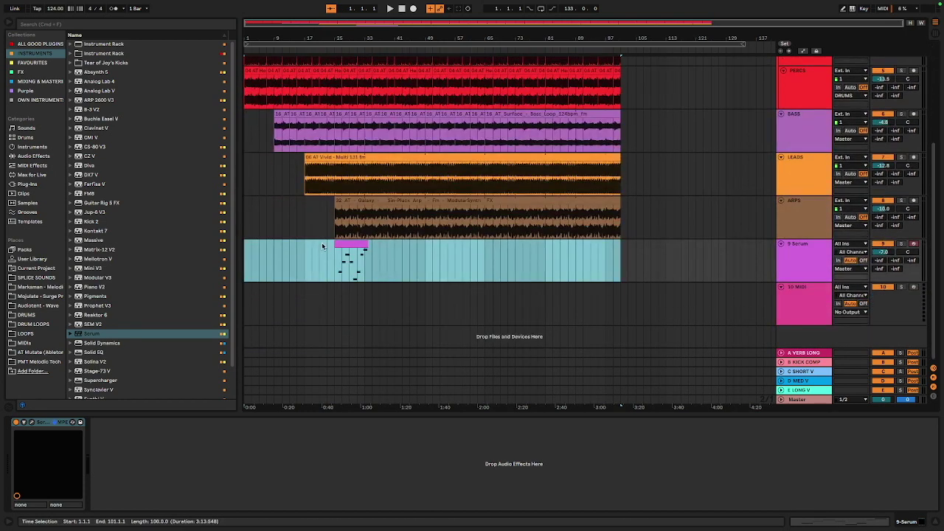
pyautogui.press('super+l')
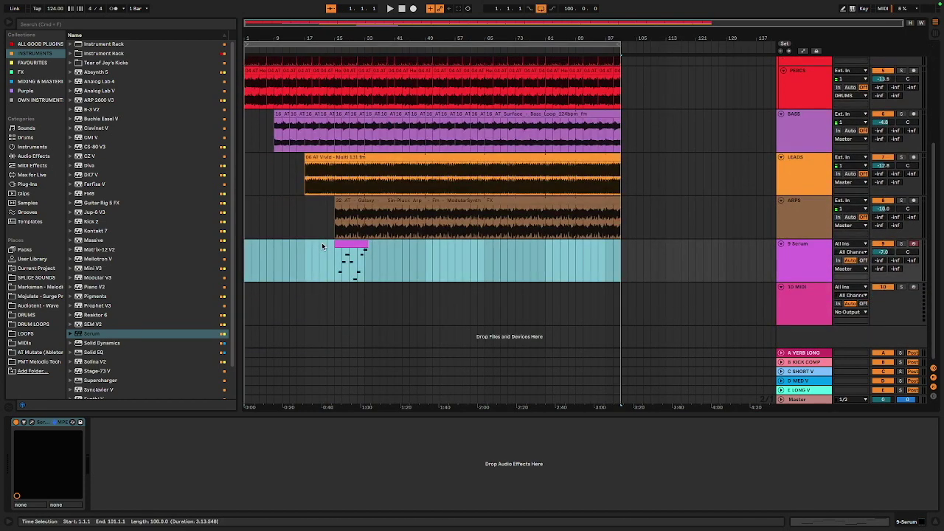
# Look at the audio export settings for the looped 100 bars and close them without exporting.
pyautogui.press('super+shift+r')
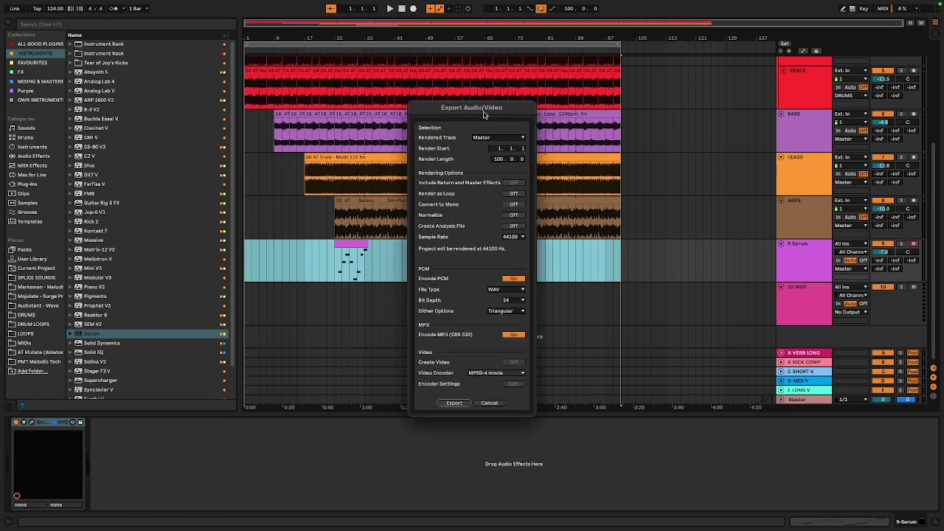
pyautogui.moveTo(481, 111)
pyautogui.mouseDown()
pyautogui.moveTo(511, 104)
pyautogui.moveTo(486, 98)
pyautogui.mouseUp()
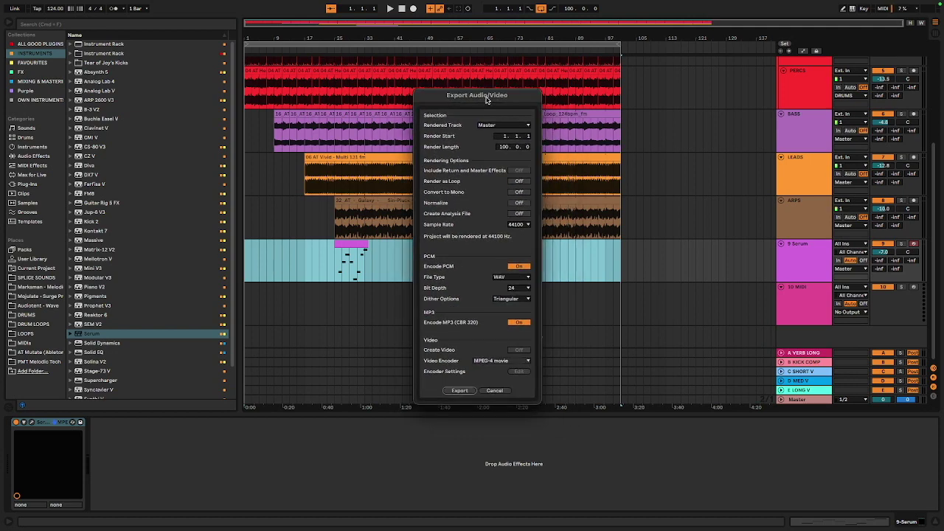
pyautogui.click(486, 391)
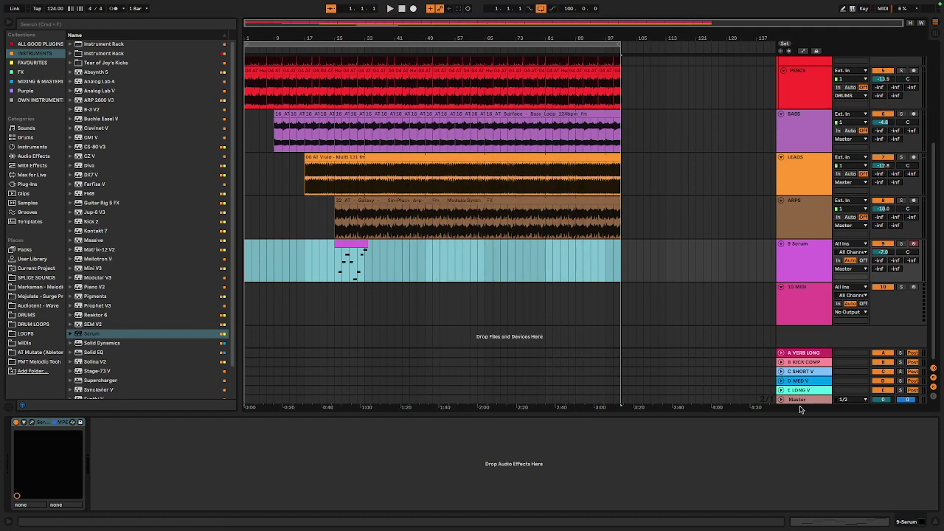
# Remove Auto Filter, Pro-L 2 and SoundID Reference from the Master track, keeping only Utility.
pyautogui.click(797, 402)
pyautogui.press('Tab')
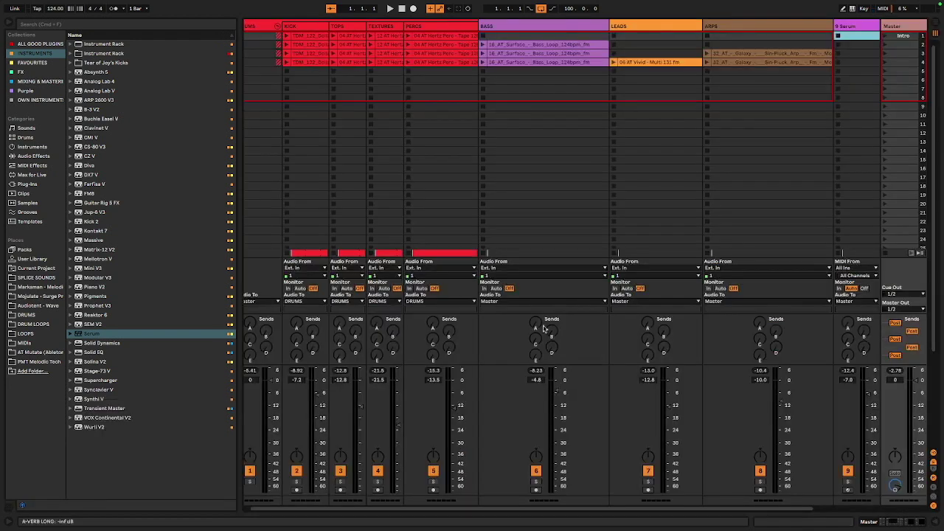
pyautogui.press('Tab')
pyautogui.scroll(5, 252, 138)
pyautogui.click(179, 157)
pyautogui.scroll(-3, 178, 158)
pyautogui.scroll(3, 177, 158)
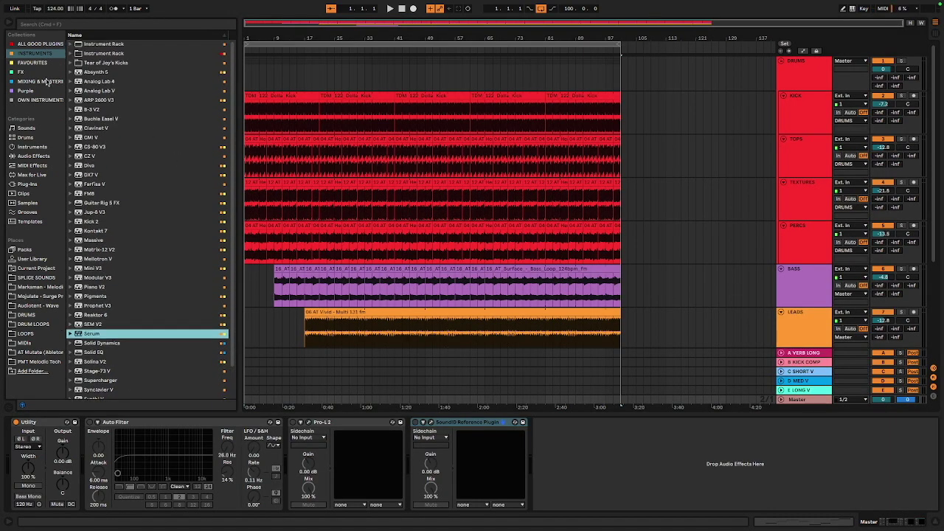
pyautogui.click(40, 174)
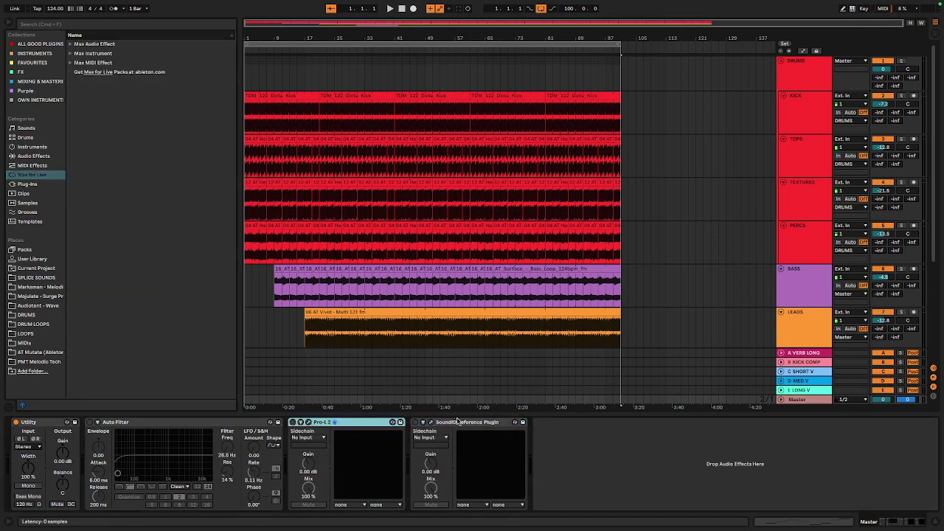
pyautogui.click(174, 425)
pyautogui.click(486, 423)
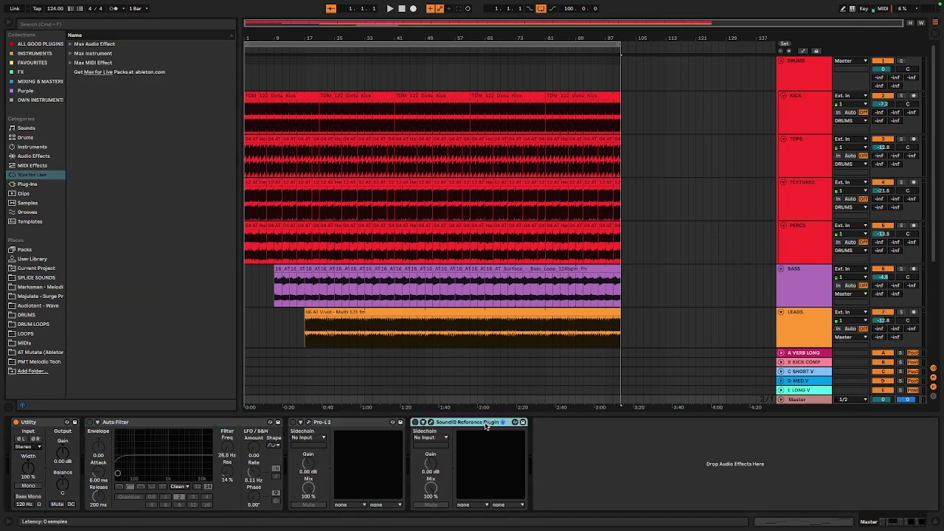
pyautogui.click(171, 422)
pyautogui.press('Delete')
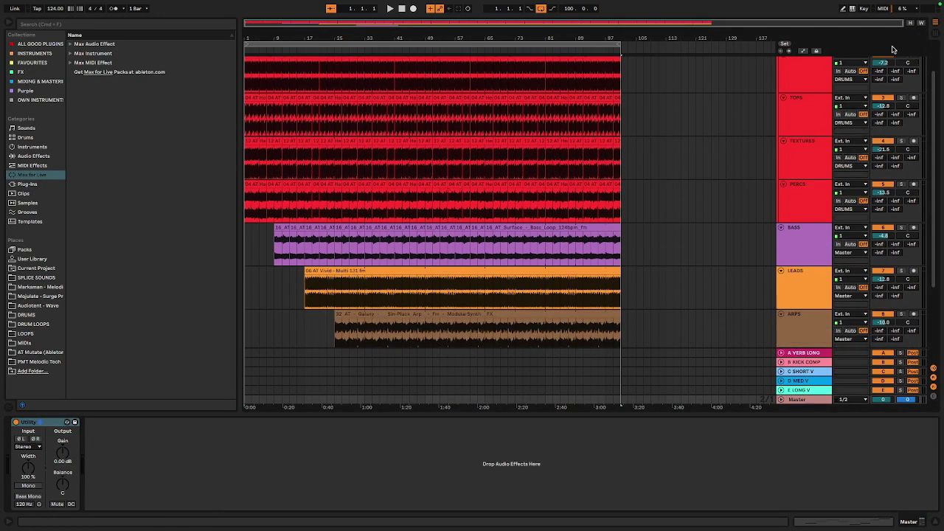
# Add a Limiter from the Dynamics audio effects after Utility on the Master track.
pyautogui.press('Tab')
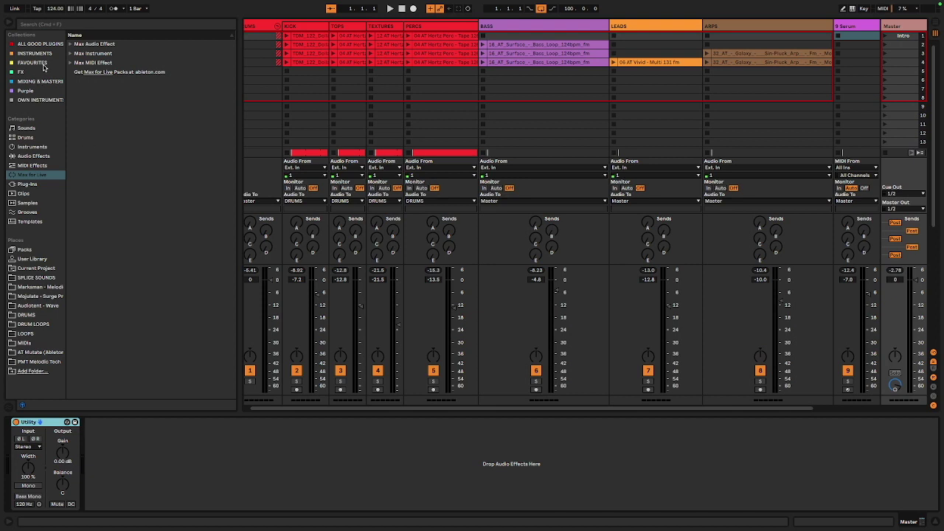
pyautogui.click(42, 156)
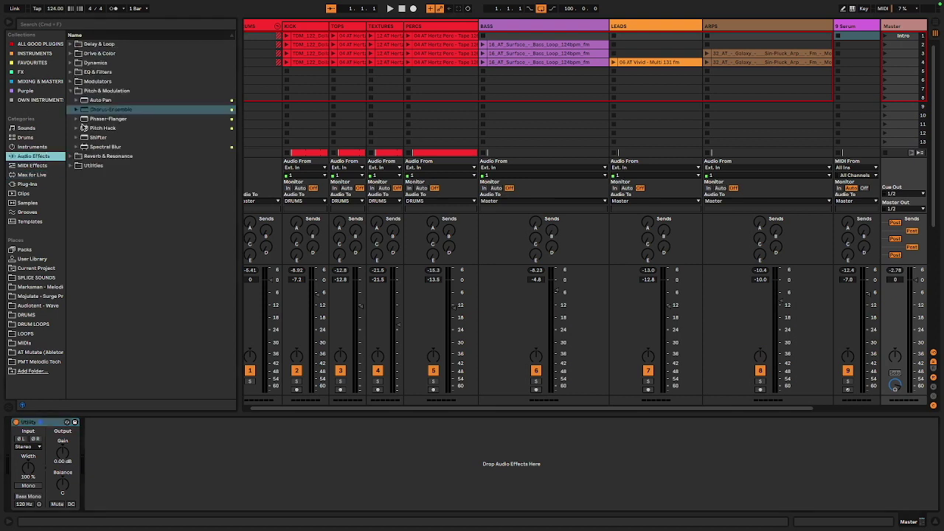
pyautogui.click(72, 64)
pyautogui.click(71, 63)
pyautogui.moveTo(105, 112); pyautogui.dragTo(243, 447)
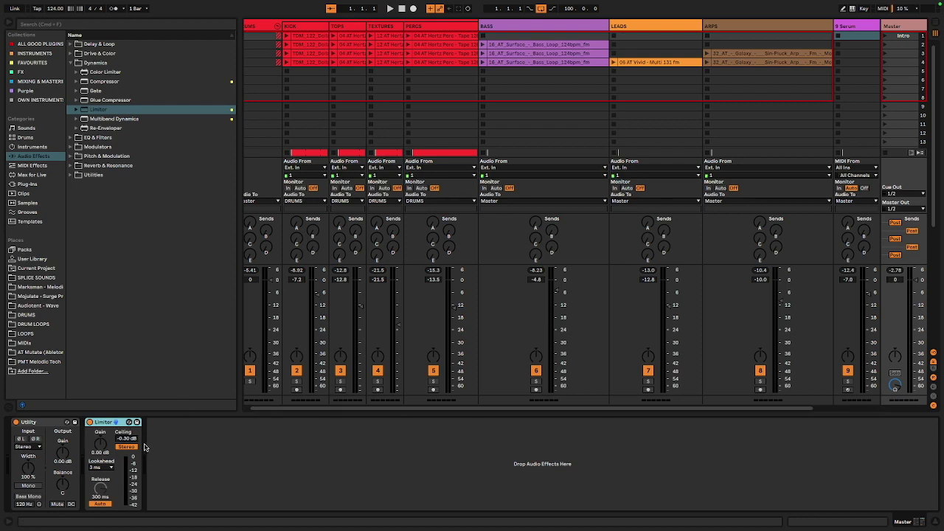
# Play the arrangement from bar 1 while raising the Limiter gain to 5.50 dB, and reset the Master peak readout.
pyautogui.press('space')
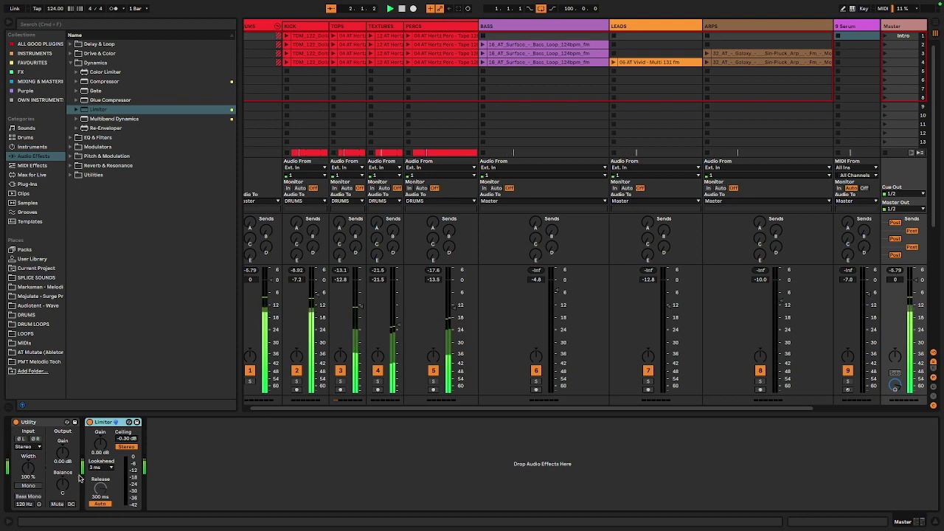
pyautogui.moveTo(99, 445); pyautogui.dragTo(99, 418)
pyautogui.press('space')
pyautogui.click(895, 271)
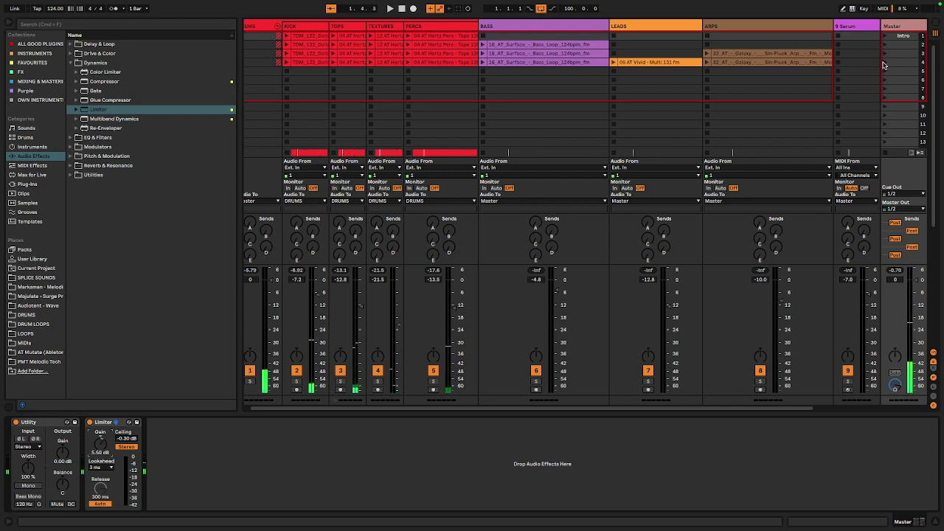
# Launch scene 4, raise the Limiter gain to 8.70 dB while it plays, and stop playback.
pyautogui.click(886, 62)
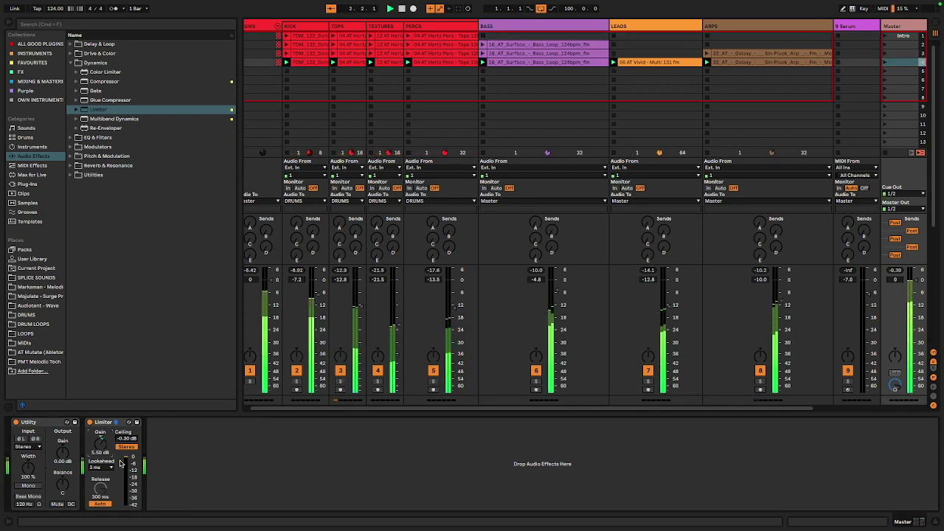
pyautogui.moveTo(100, 444); pyautogui.dragTo(100, 432)
pyautogui.press('space')
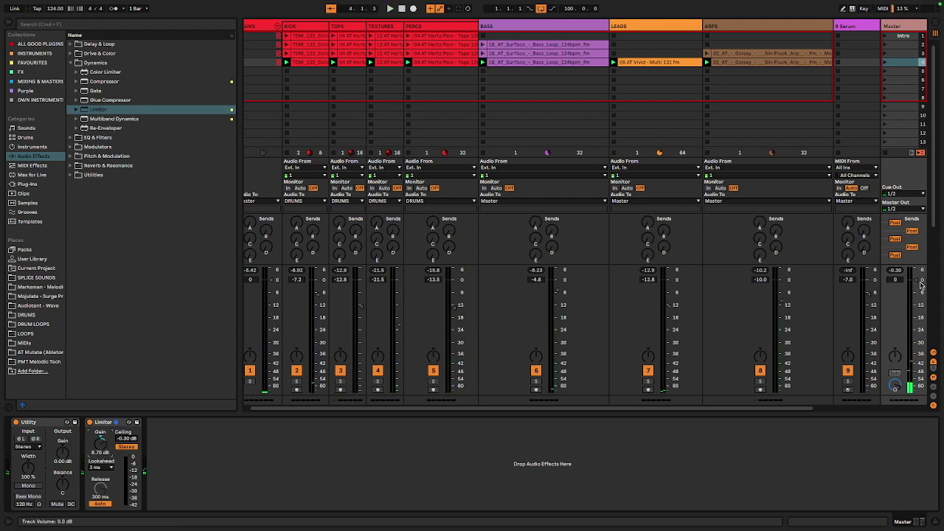
# Return the Limiter gain to 0.00 dB and switch all tracks back to arrangement playback.
pyautogui.moveTo(108, 441); pyautogui.dragTo(108, 472)
pyautogui.press('Tab')
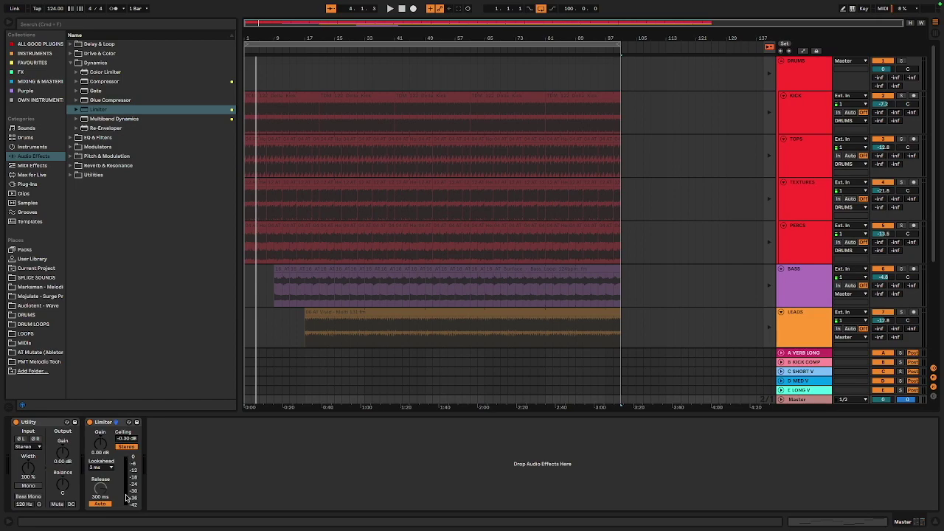
pyautogui.click(767, 52)
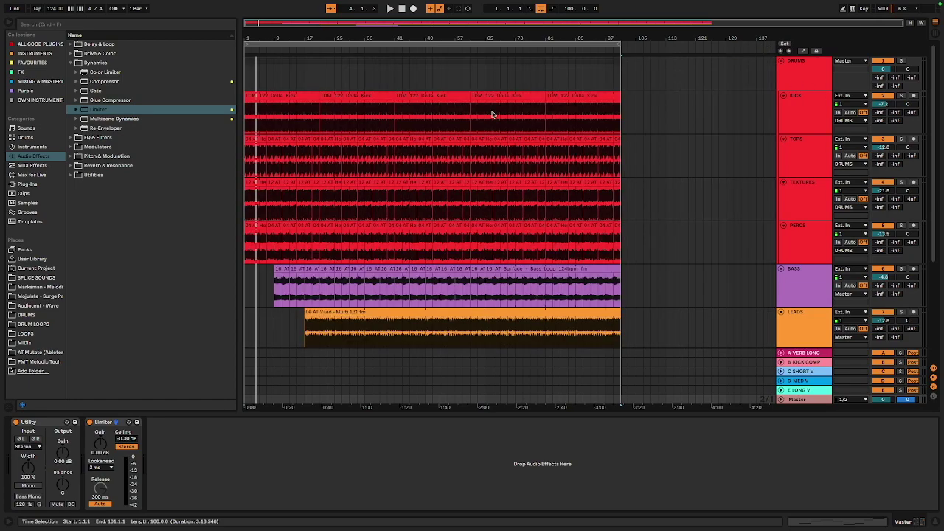
# Select all the kick clips from bar 1 to bar 101 and keep looping on over that range.
pyautogui.click(255, 96)
pyautogui.click(418, 96)
pyautogui.scroll(-3, 442, 129)
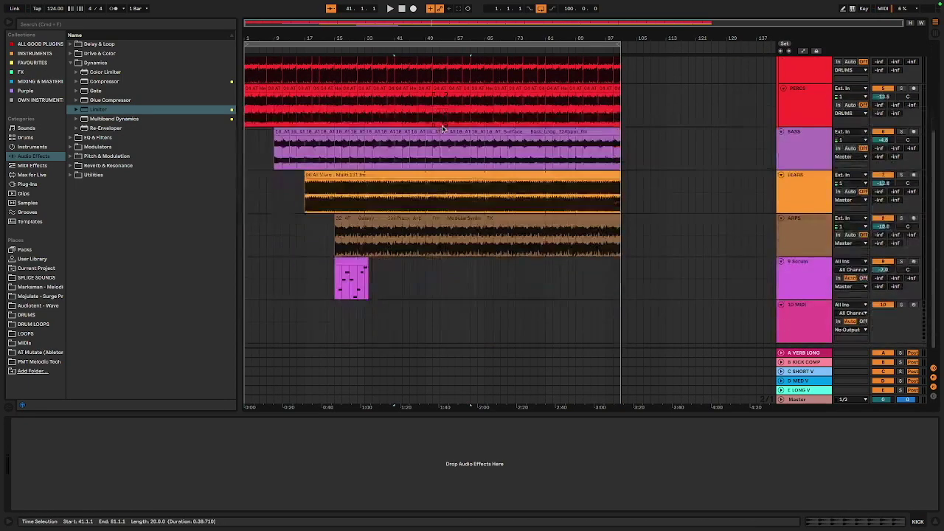
pyautogui.scroll(3, 442, 129)
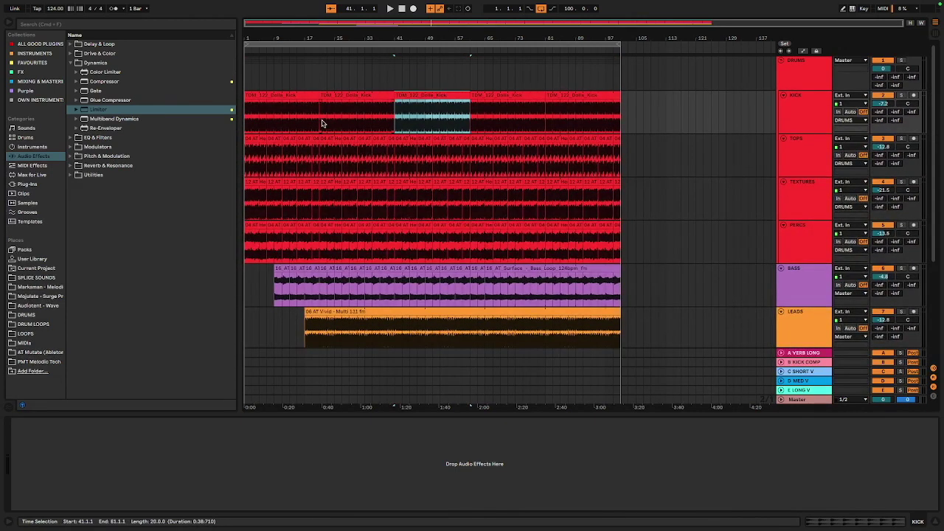
pyautogui.click(257, 93)
pyautogui.scroll(-1, 565, 236)
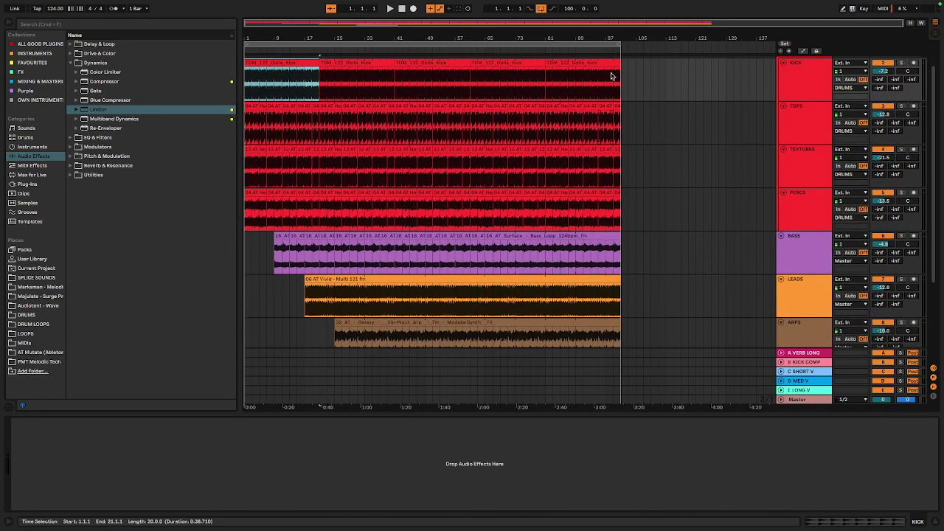
pyautogui.keyDown('shift'); pyautogui.click(612, 72); pyautogui.keyUp('shift')
pyautogui.keyDown('shift'); pyautogui.click(613, 62); pyautogui.keyUp('shift')
pyautogui.press('super+l')
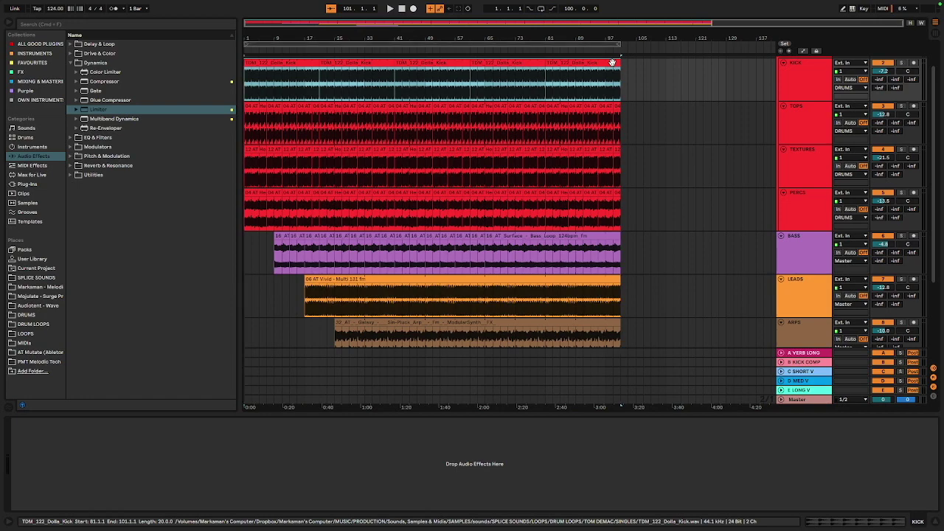
pyautogui.scroll(-1, 612, 62)
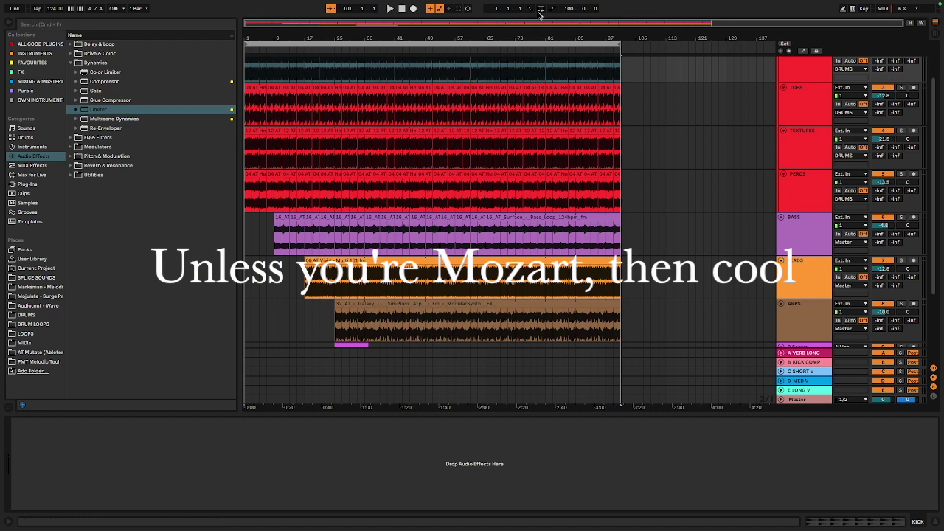
pyautogui.click(540, 9)
pyautogui.scroll(3, 558, 159)
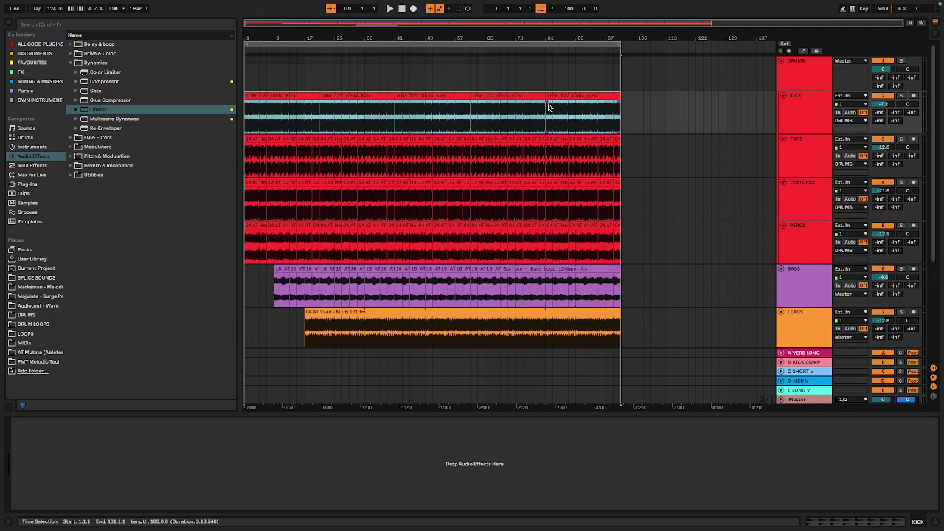
# Review the whole arrangement from the first kick clip down to the Serum and empty MIDI tracks.
pyautogui.click(520, 43)
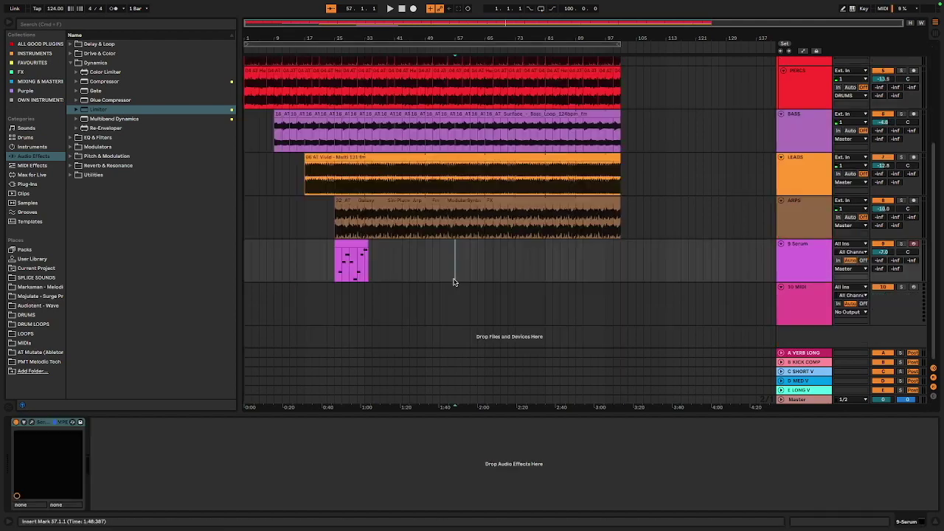
pyautogui.scroll(5, 452, 276)
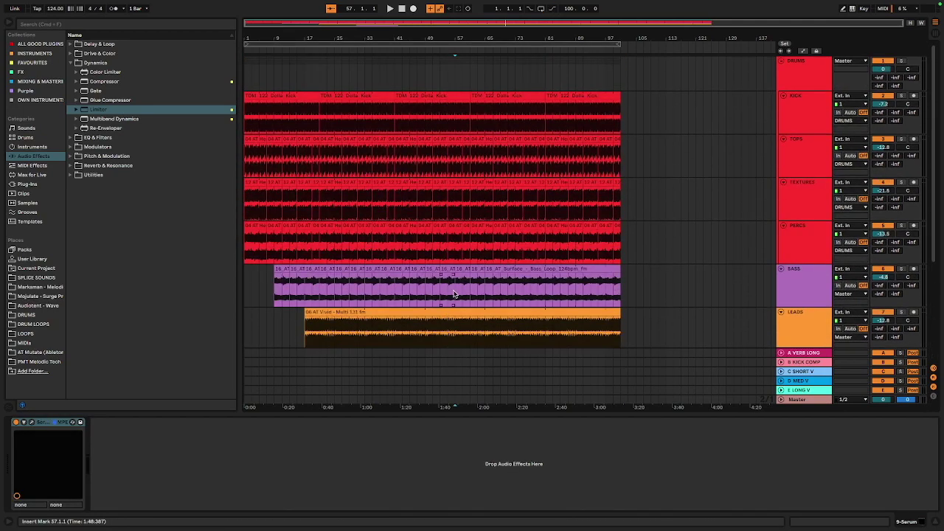
pyautogui.scroll(-5, 453, 290)
pyautogui.scroll(5, 447, 259)
pyautogui.click(274, 96)
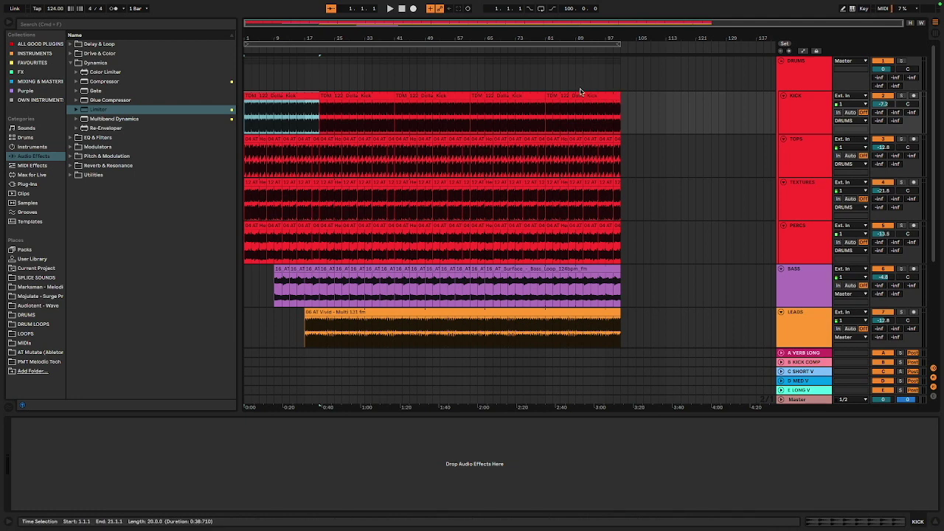
pyautogui.scroll(-5, 600, 101)
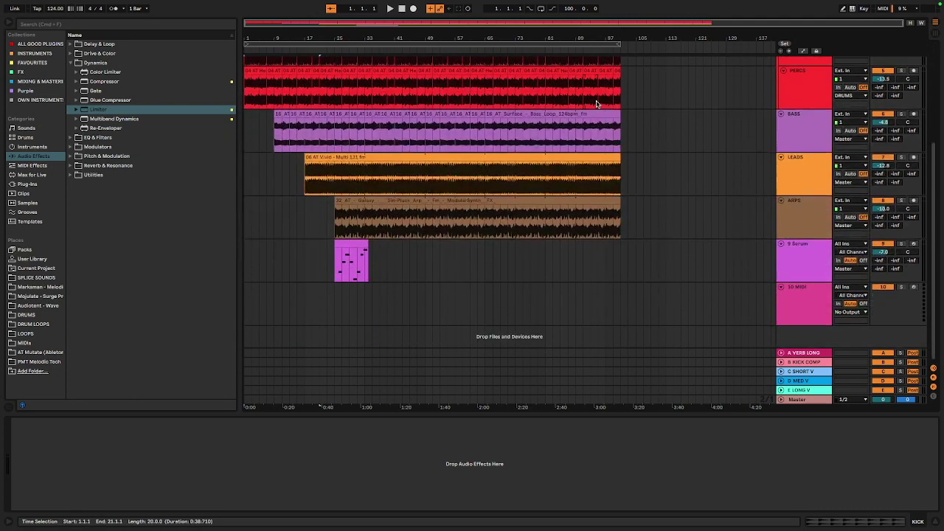
# Duplicate the last kick clip twice so the KICK track extends to bar 141.
pyautogui.scroll(5, 497, 124)
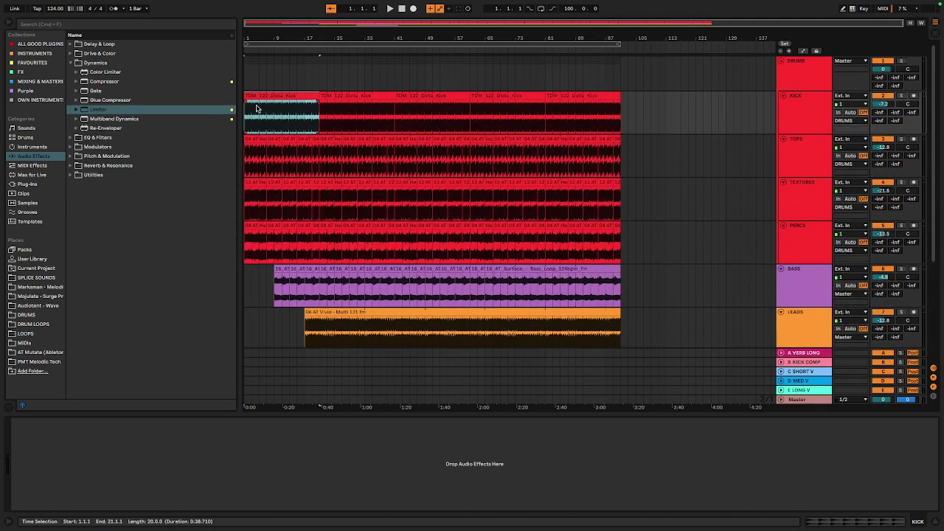
pyautogui.click(582, 97)
pyautogui.hotkey('ctrl', 'd')
pyautogui.hotkey('ctrl', 'd')
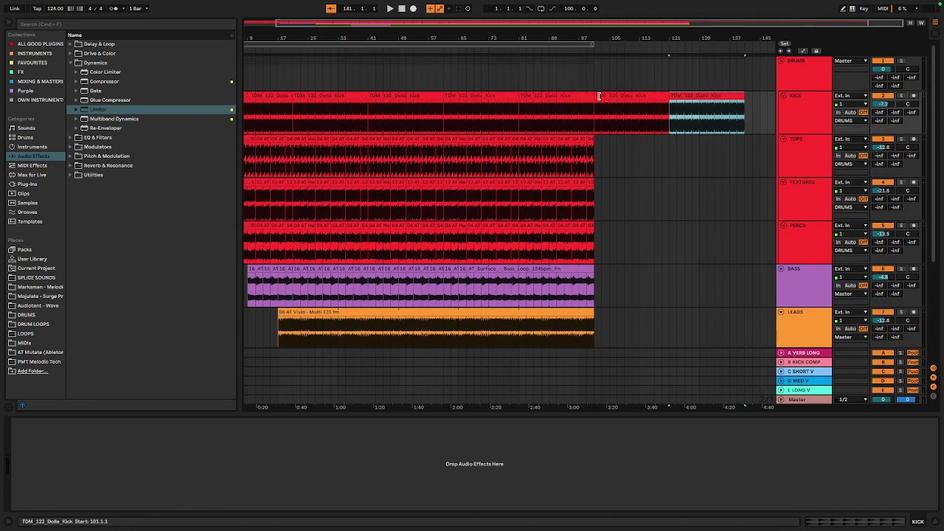
# Select the TEXTURES clips from bar 81 to bar 101 and duplicate them twice, extending the track to bar 141.
pyautogui.click(566, 138)
pyautogui.click(546, 138)
pyautogui.click(534, 183)
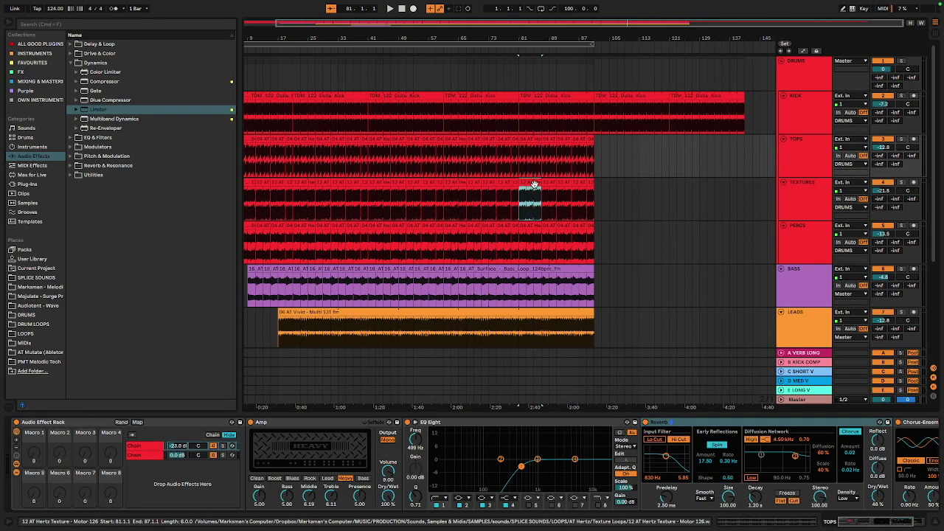
pyautogui.keyDown('shift'); pyautogui.click(592, 182); pyautogui.keyUp('shift')
pyautogui.hotkey('ctrl', 'd')
pyautogui.hotkey('ctrl', 'd')
pyautogui.scroll(-5, 548, 158)
pyautogui.scroll(5, 548, 158)
pyautogui.scroll(-3, 553, 157)
pyautogui.scroll(-3, 558, 156)
pyautogui.scroll(4, 590, 148)
pyautogui.hscroll(1, 630, 140)
pyautogui.hscroll(-1, 629, 140)
pyautogui.scroll(3, 261, 87)
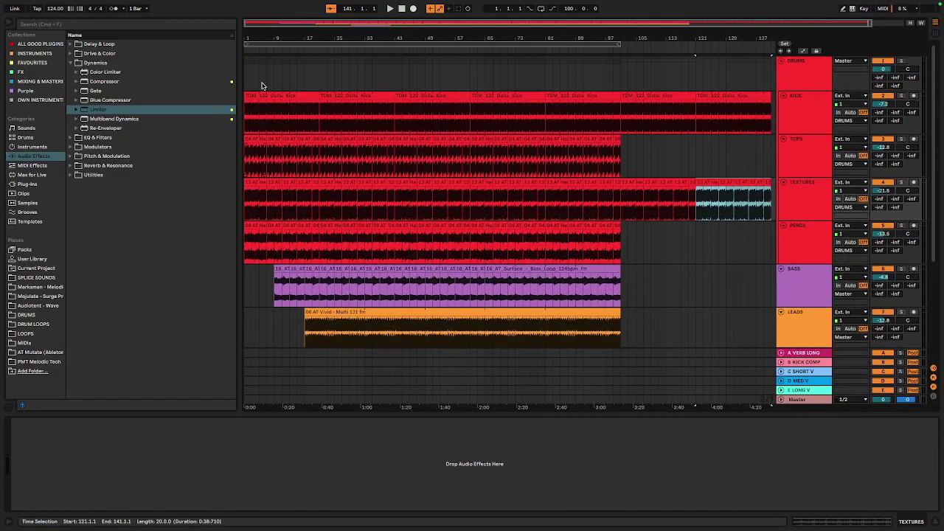
# Select all the kick clips from bar 1 to bar 141 and set the loop range to that selection.
pyautogui.hscroll(1, 305, 99)
pyautogui.hscroll(-1, 379, 97)
pyautogui.click(267, 96)
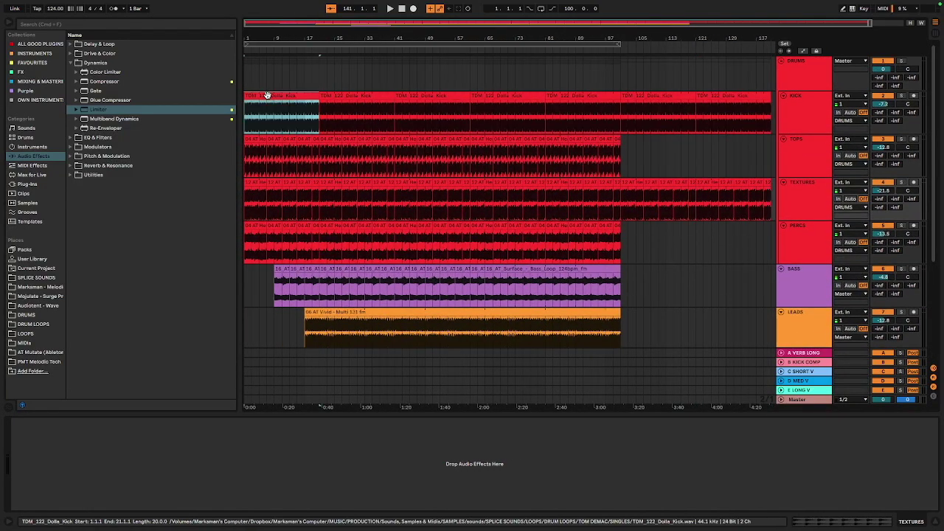
pyautogui.hscroll(1, 584, 116)
pyautogui.keyDown('shift'); pyautogui.click(737, 109); pyautogui.keyUp('shift')
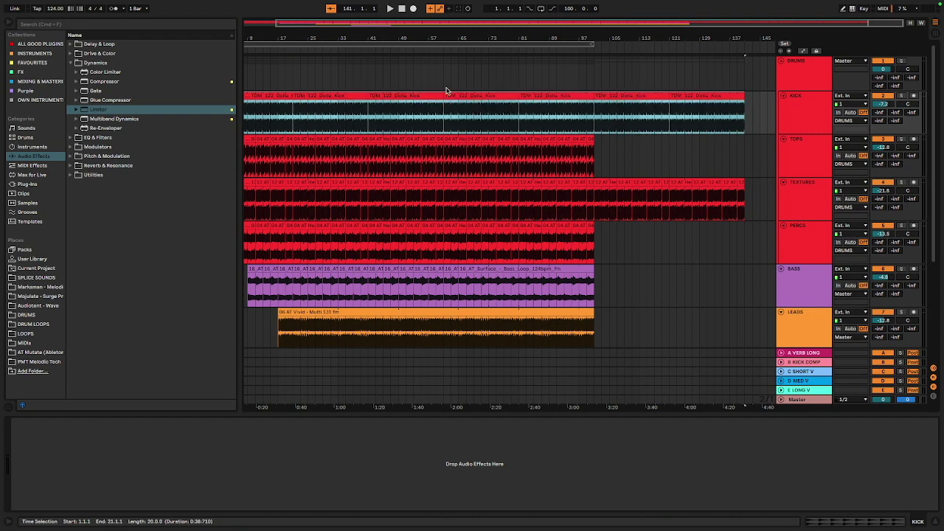
pyautogui.hscroll(-1, 446, 90)
pyautogui.hotkey('ctrl', 'l')
pyautogui.click(482, 42)
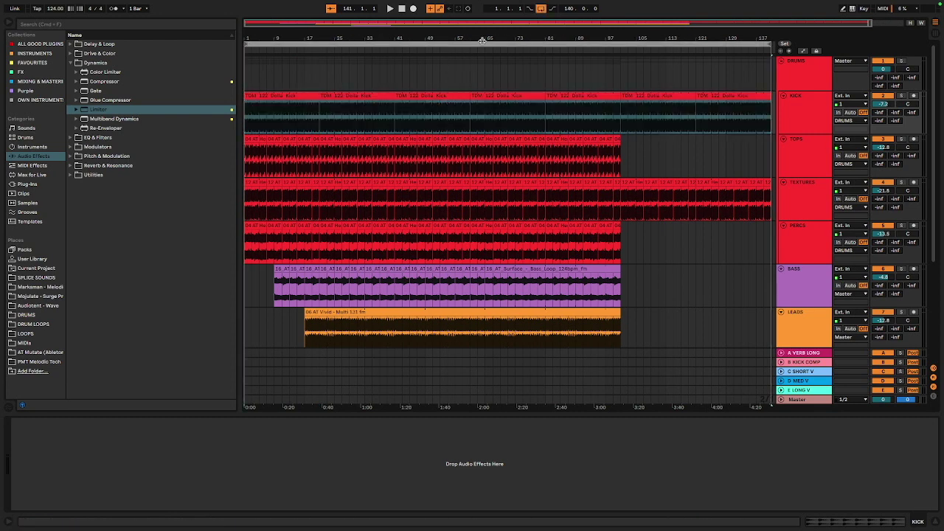
pyautogui.scroll(-3, 525, 131)
pyautogui.scroll(1, 520, 135)
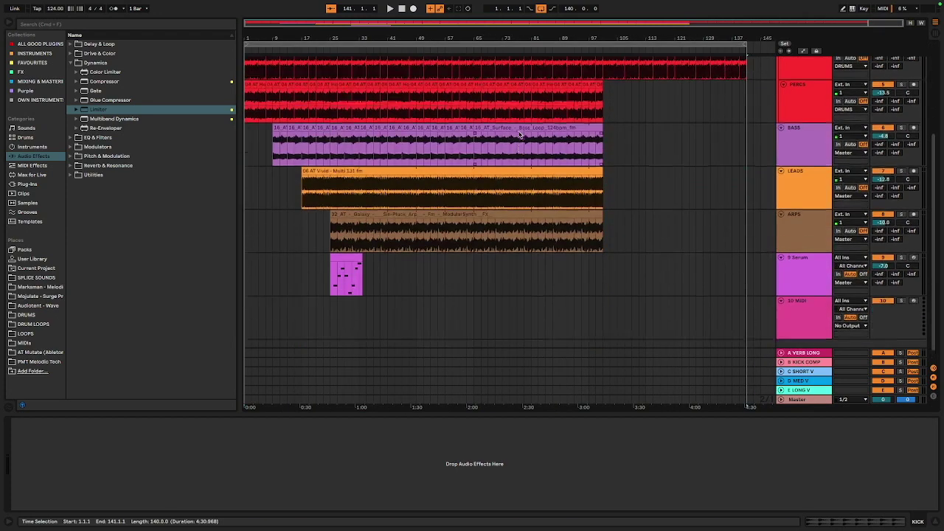
pyautogui.scroll(3, 520, 135)
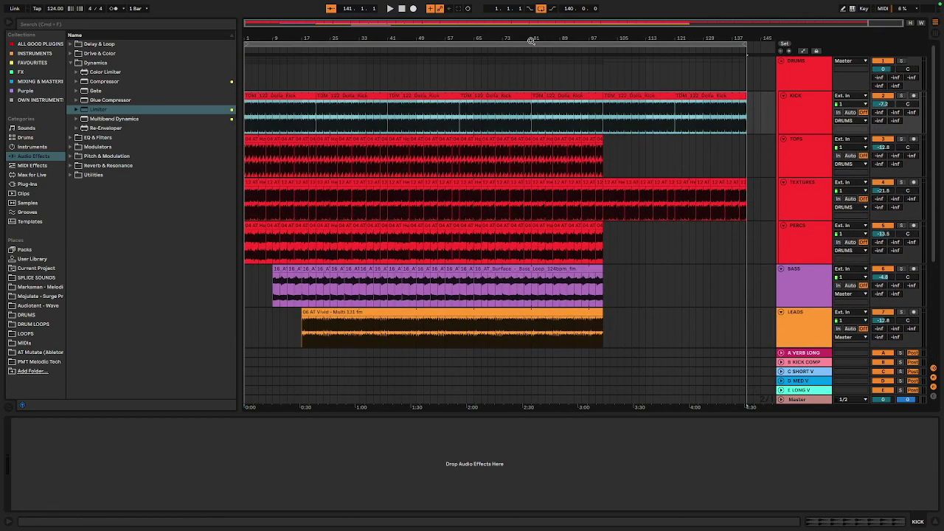
pyautogui.hotkey('ctrl', 'shift', 'r')
pyautogui.press('Escape')
pyautogui.moveTo(107, 3)
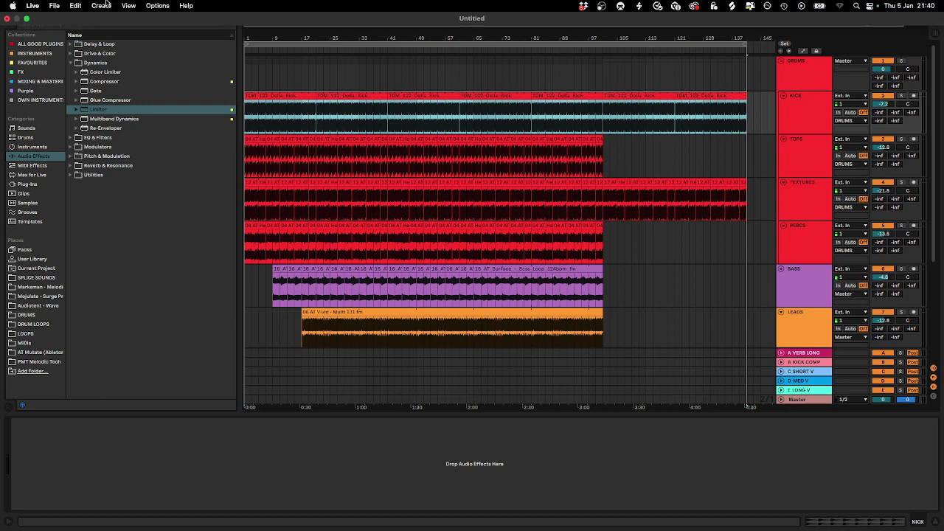
pyautogui.click(57, 5)
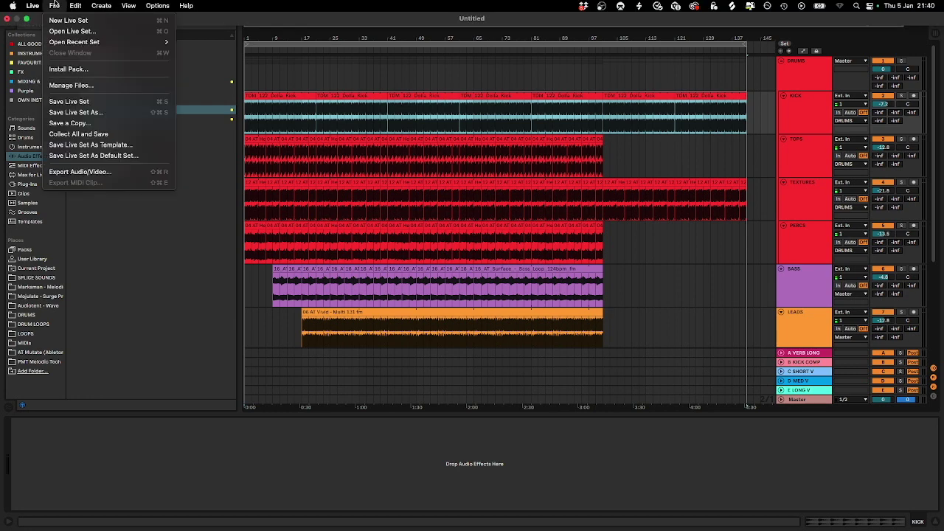
pyautogui.click(577, 42)
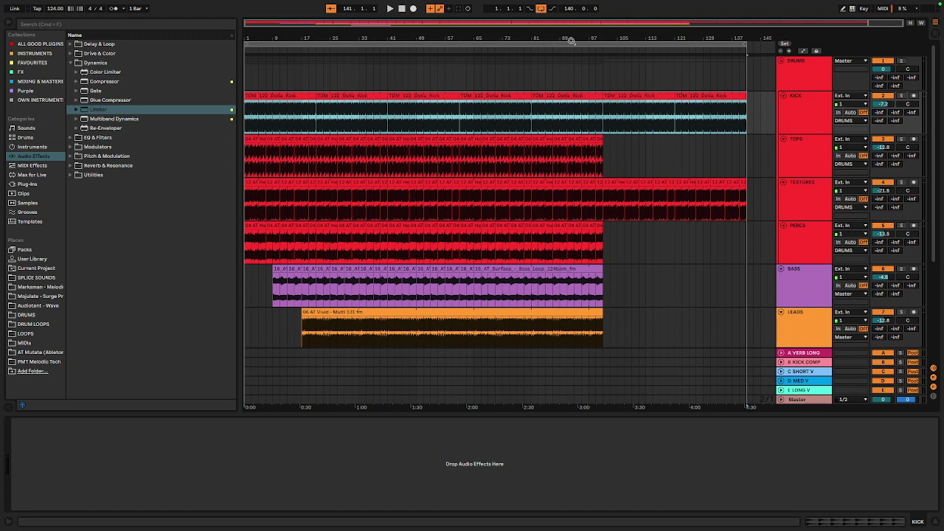
# Open the Export Audio/Video settings, check the rendered track options and keep Master as the rendered track.
pyautogui.press('super+shift+r')
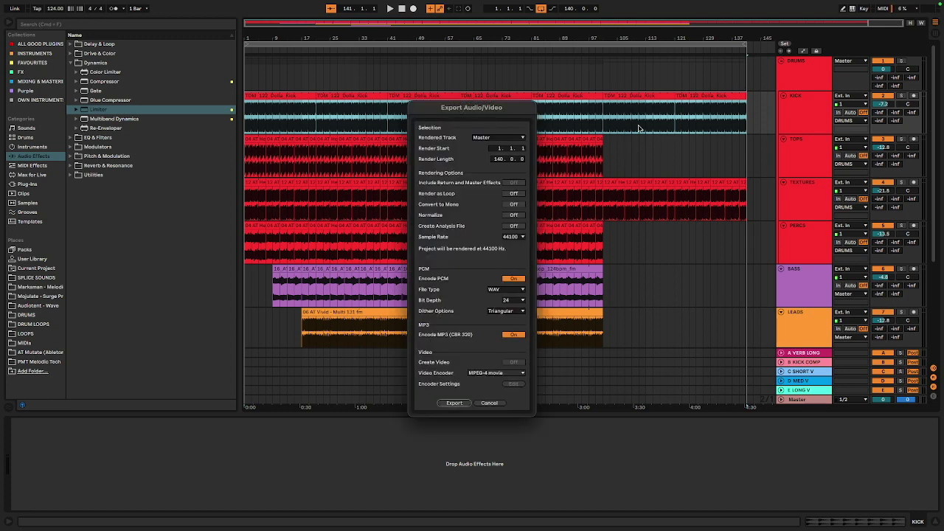
pyautogui.moveTo(502, 111); pyautogui.dragTo(513, 90)
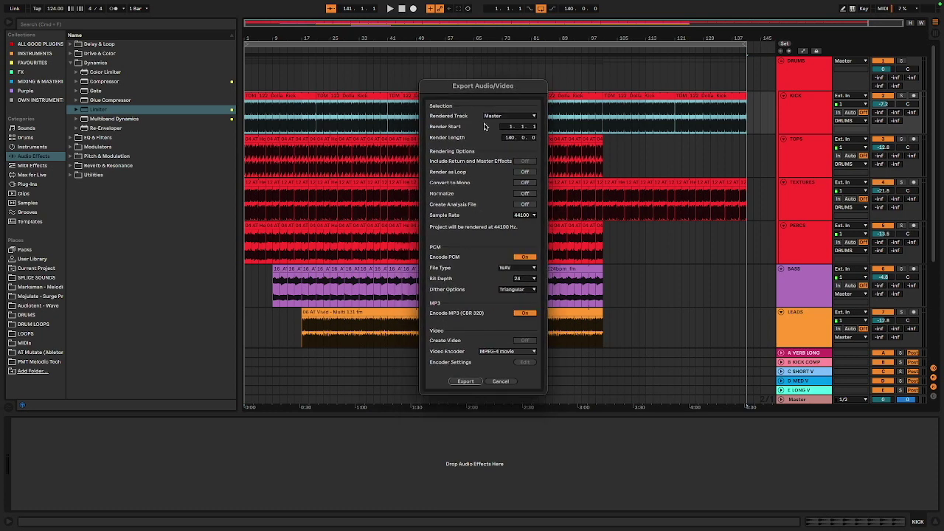
pyautogui.click(496, 118)
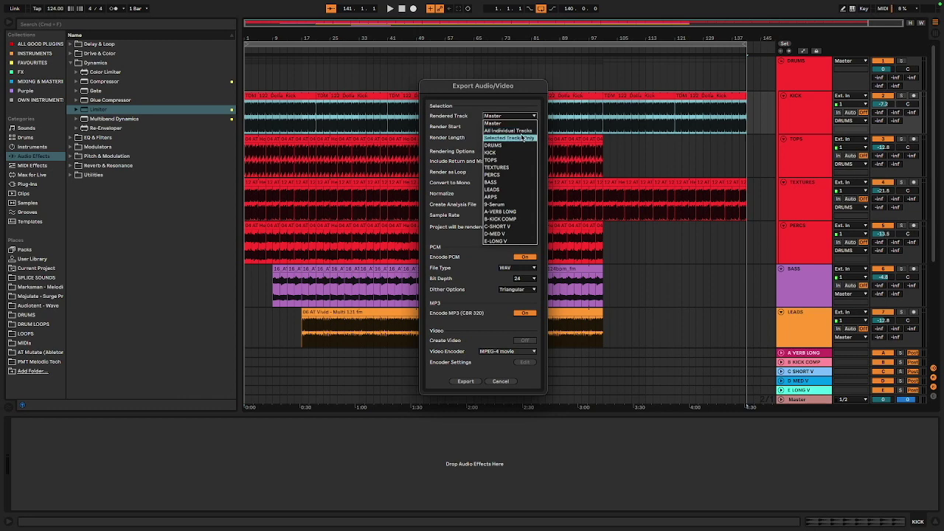
pyautogui.click(502, 106)
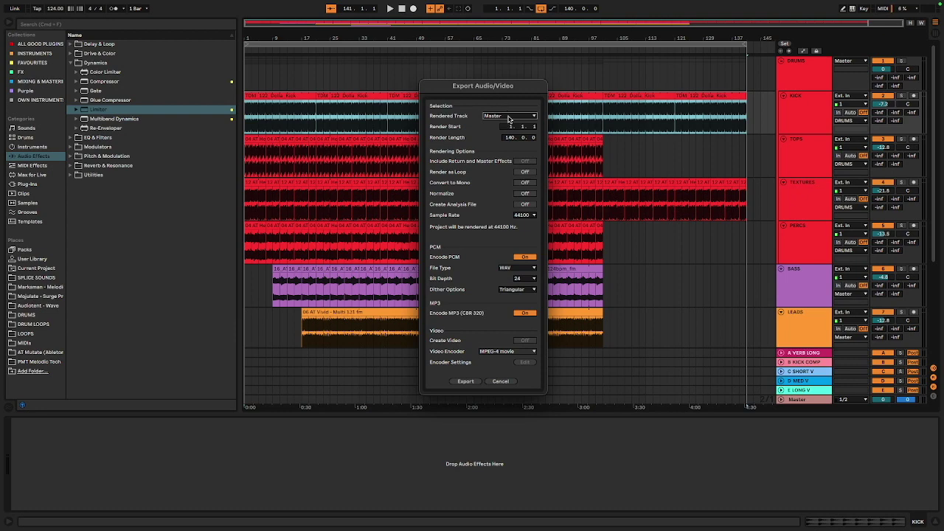
pyautogui.click(507, 117)
pyautogui.click(513, 106)
# Keep WAV as the export file type and 24 as the bit depth, and set the dither option to No Dither.
pyautogui.click(514, 268)
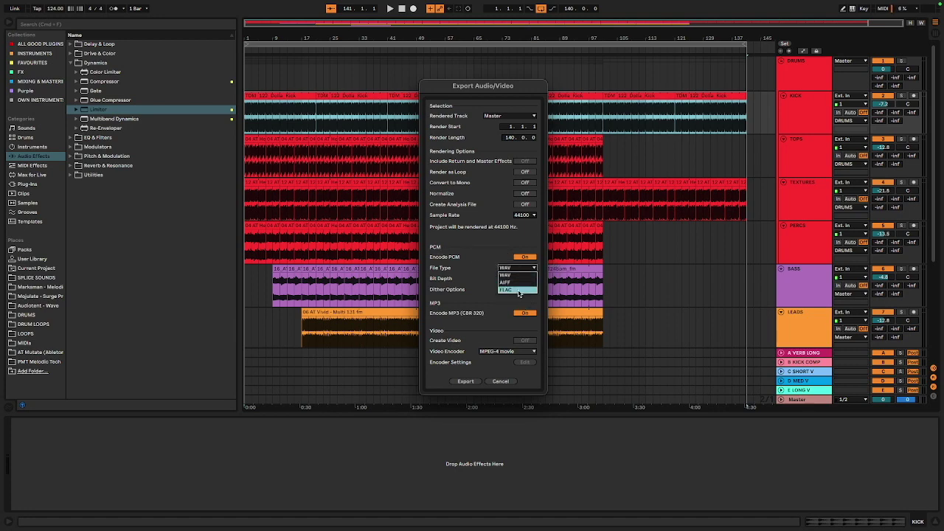
pyautogui.click(486, 268)
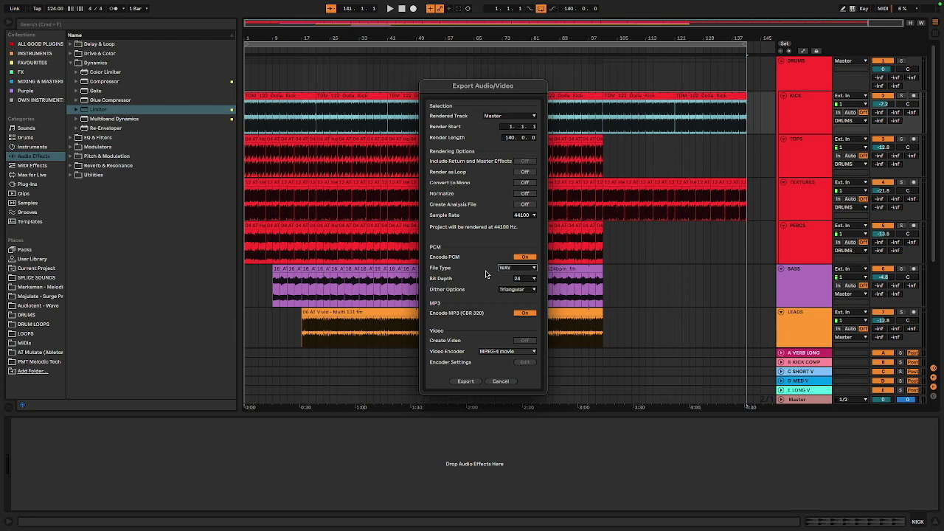
pyautogui.click(521, 279)
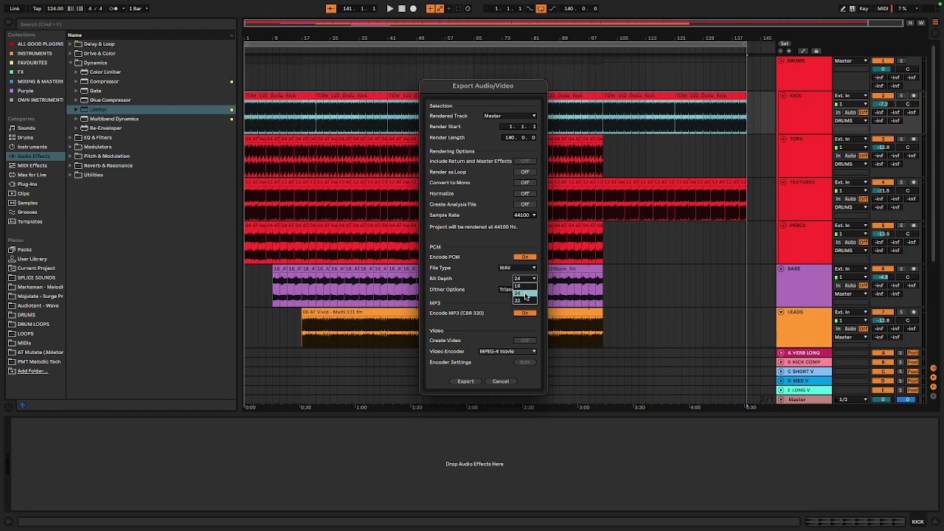
pyautogui.click(526, 295)
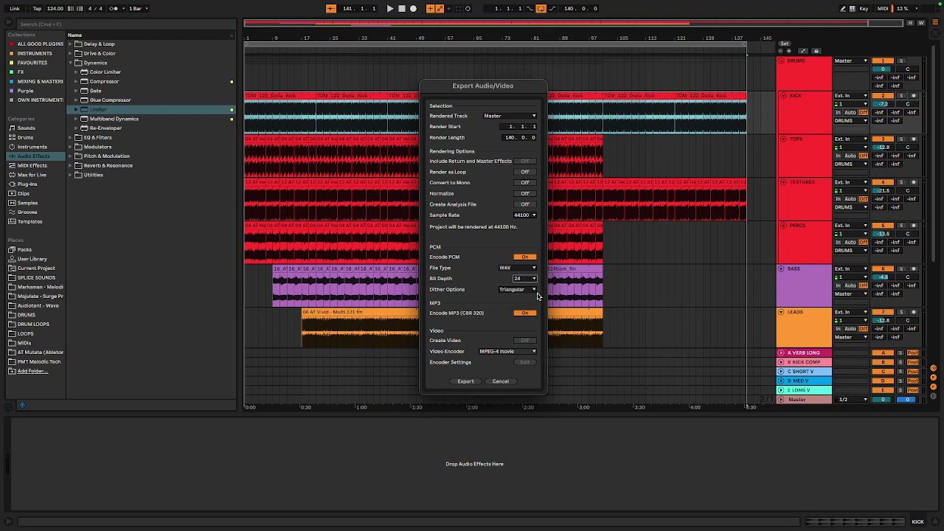
pyautogui.click(520, 290)
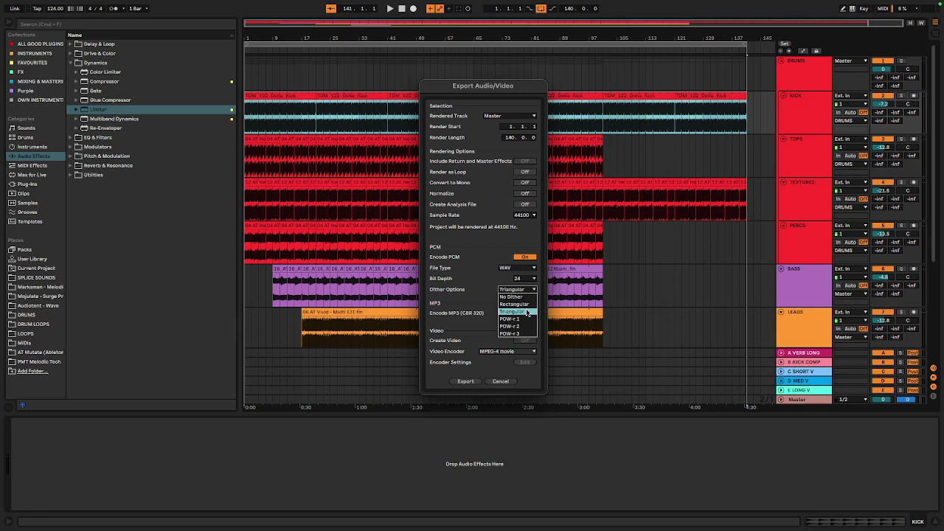
pyautogui.click(522, 297)
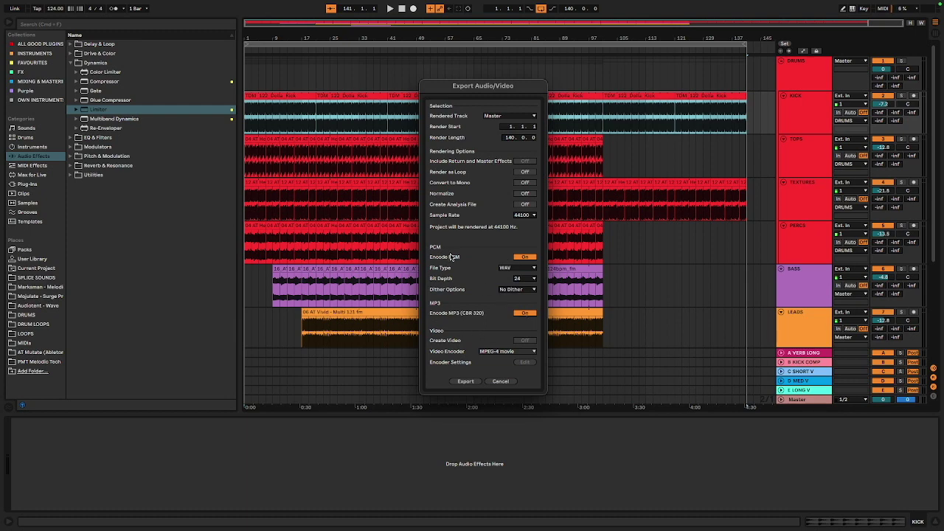
# Turn off MP3 encoding and keep PCM encoding on with WAV as the file type.
pyautogui.click(525, 256)
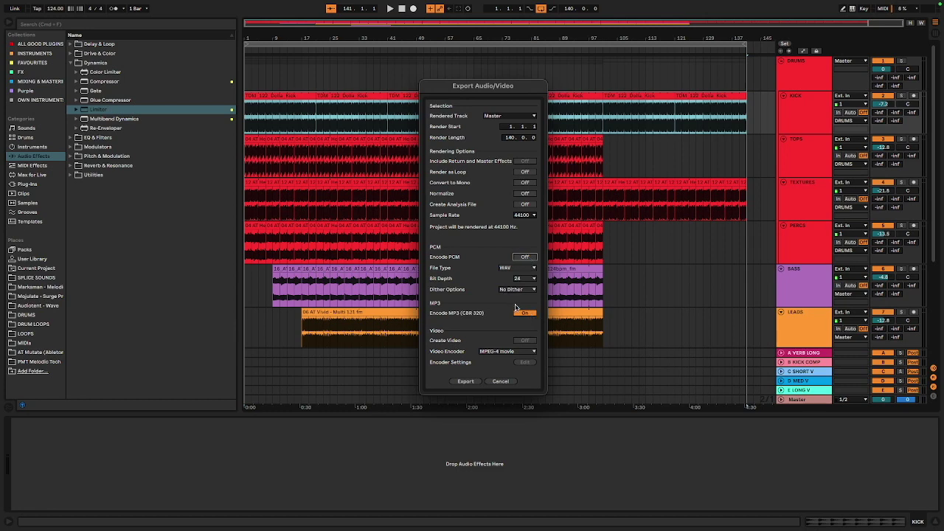
pyautogui.click(521, 312)
pyautogui.click(526, 257)
pyautogui.click(529, 266)
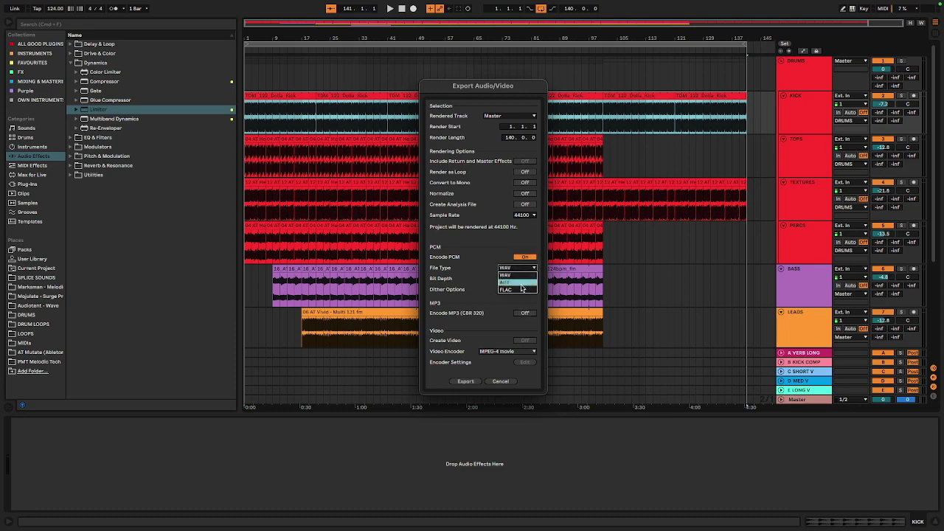
pyautogui.click(489, 256)
# Start exporting the audio to the MASTERS folder as "Absolute banger 420 69 fuk bitches" and cancel the render.
pyautogui.click(465, 381)
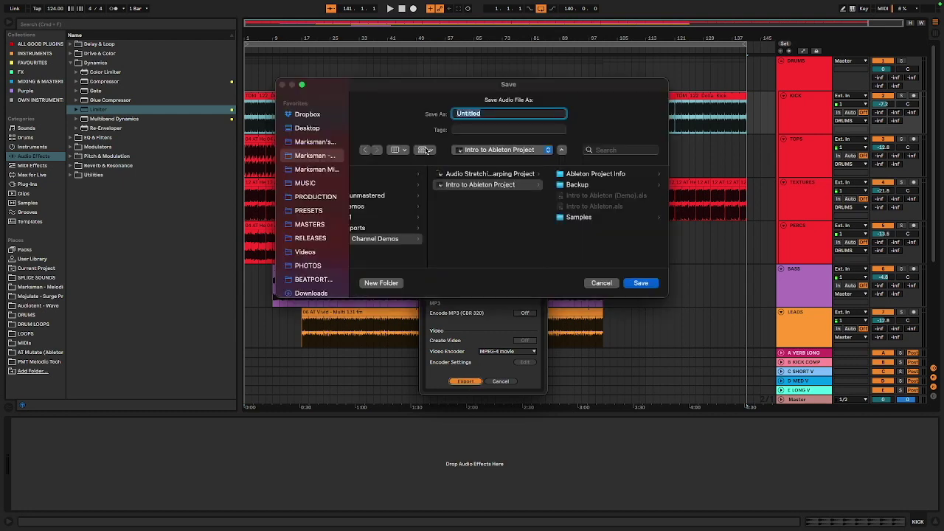
pyautogui.click(311, 224)
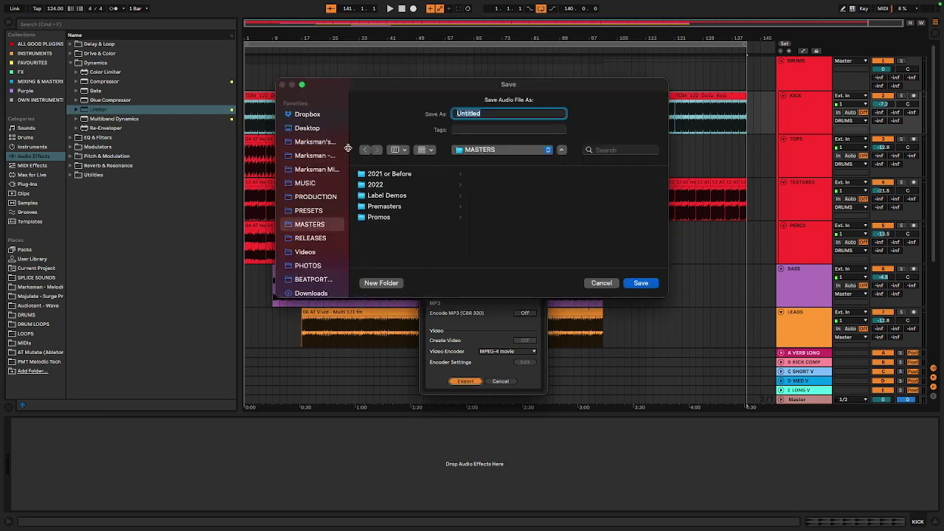
pyautogui.click(408, 195)
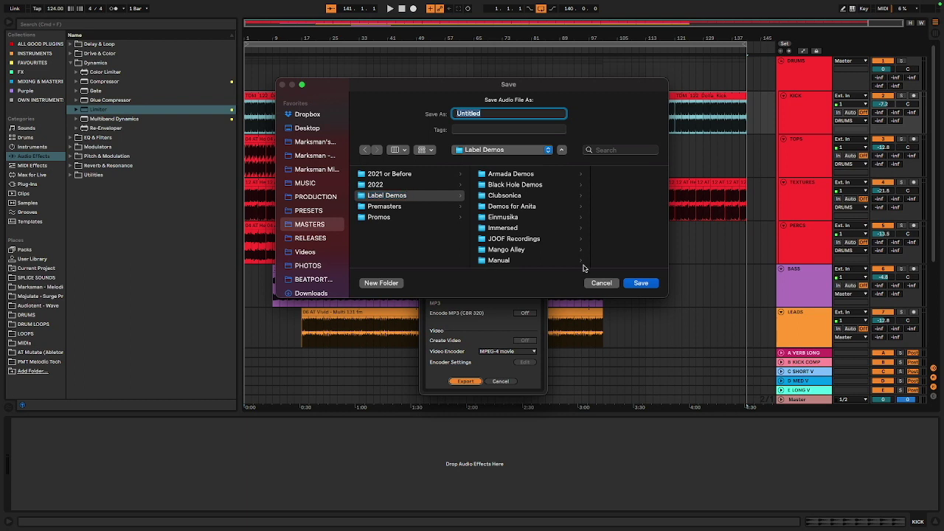
pyautogui.click(403, 256)
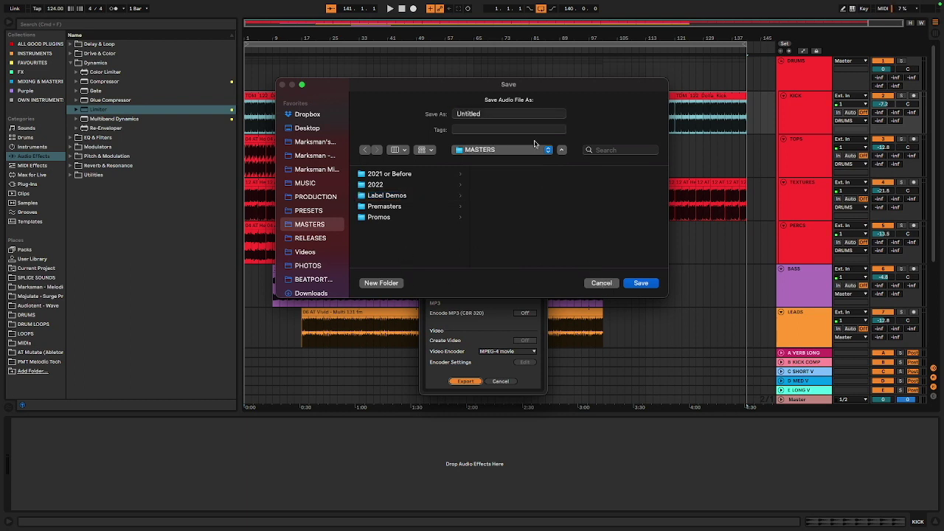
pyautogui.click(529, 106)
pyautogui.write('Absolute banger')
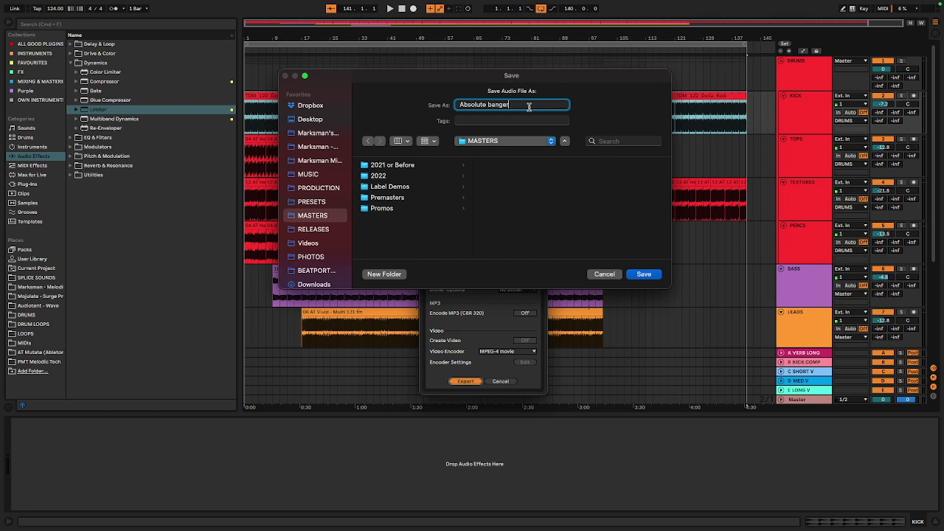
pyautogui.write(' 420 69 fuk bitches')
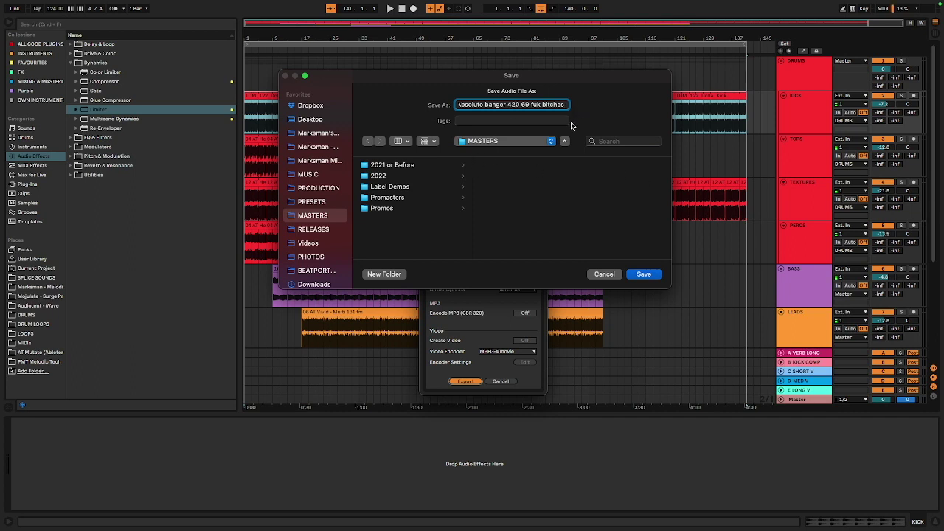
pyautogui.click(641, 274)
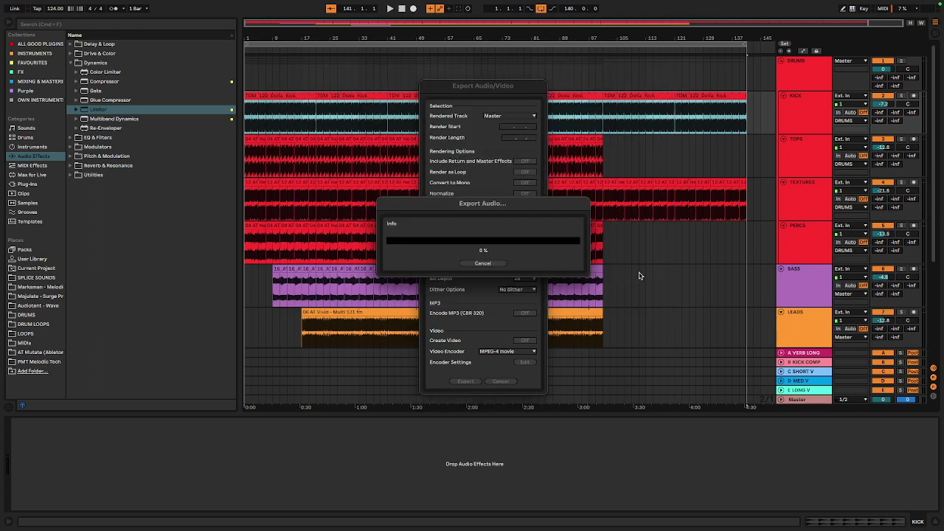
pyautogui.click(483, 263)
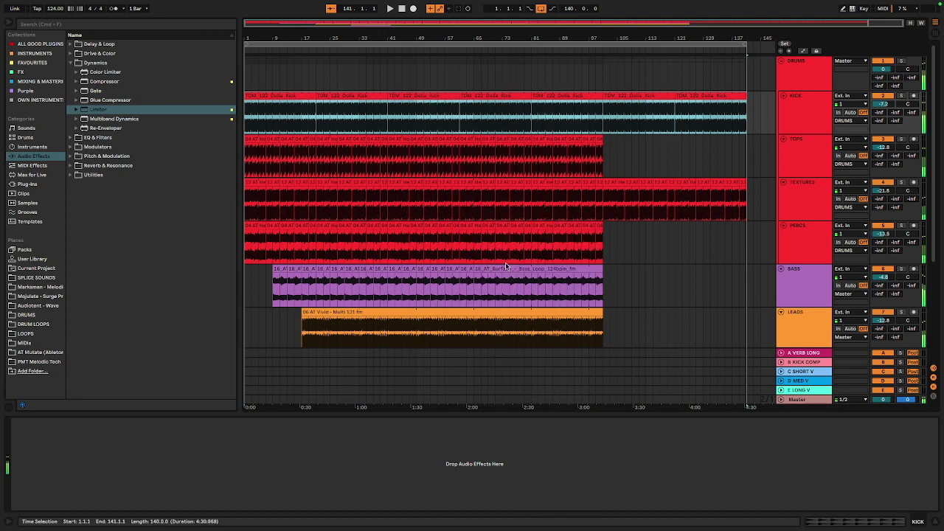